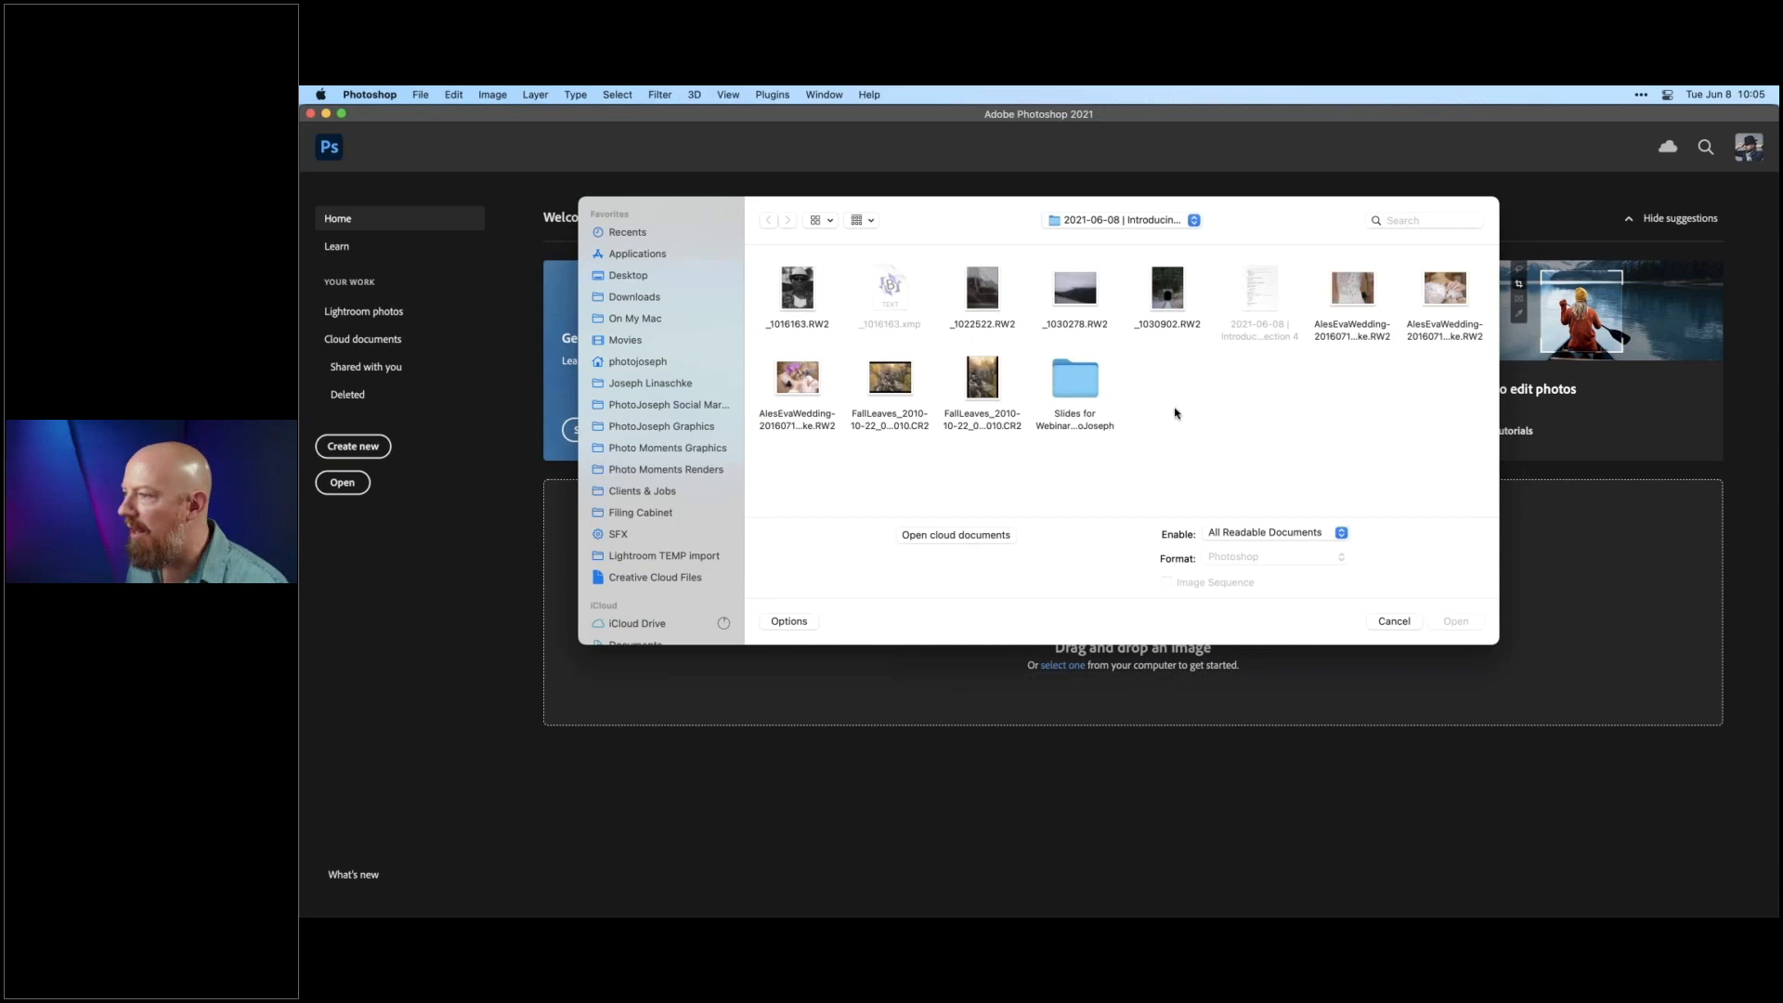
- Open the landscape-format FallLeaves CR2 photo from Camera Raw into Photoshop with Auto adjustments applied
click(886, 381)
click(1463, 619)
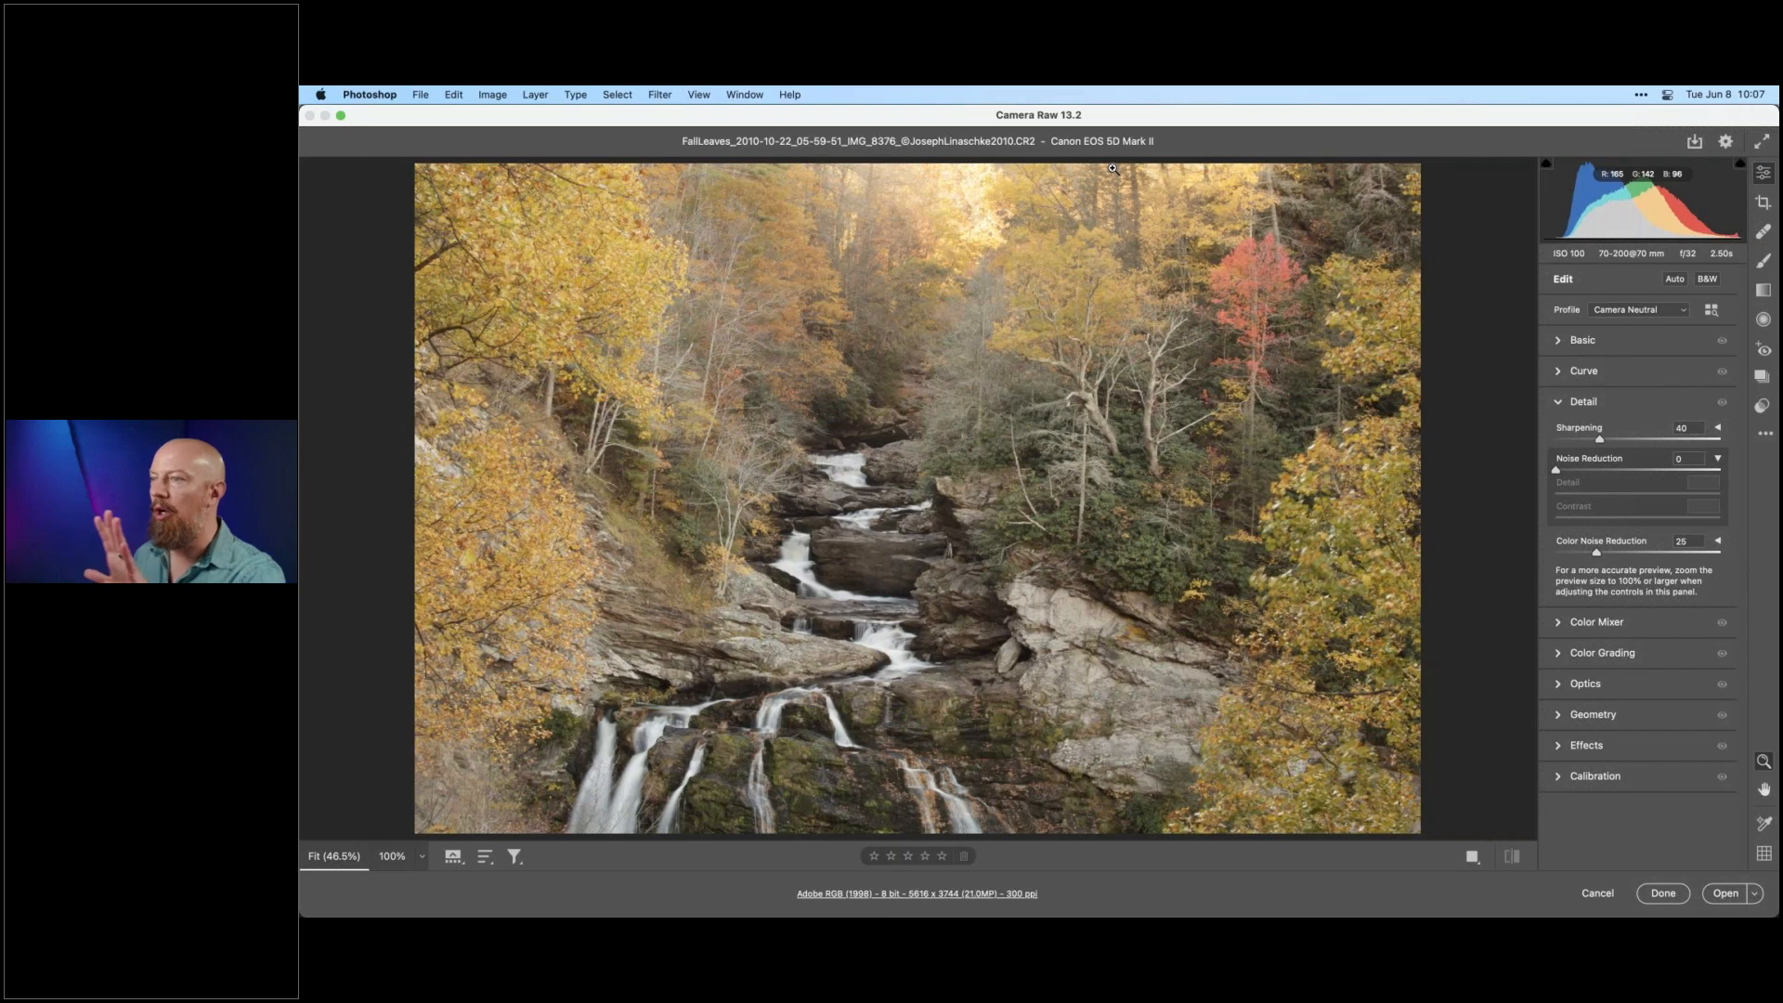
click(1675, 279)
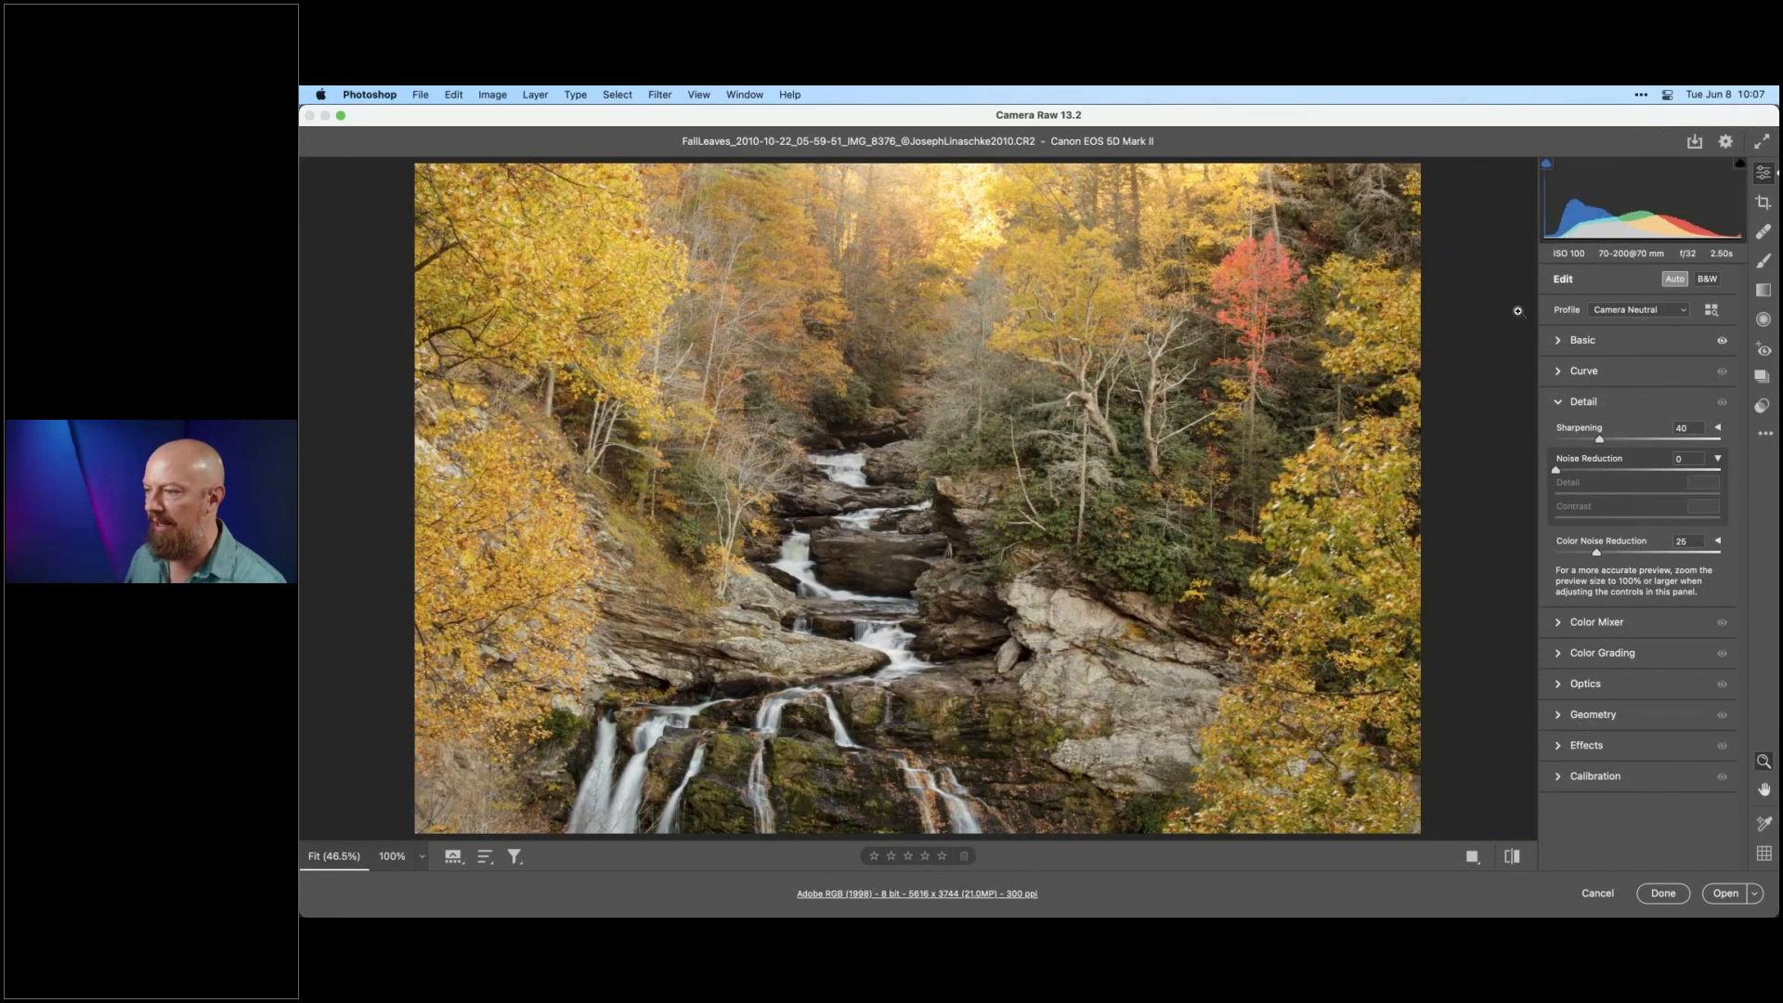
click(1727, 895)
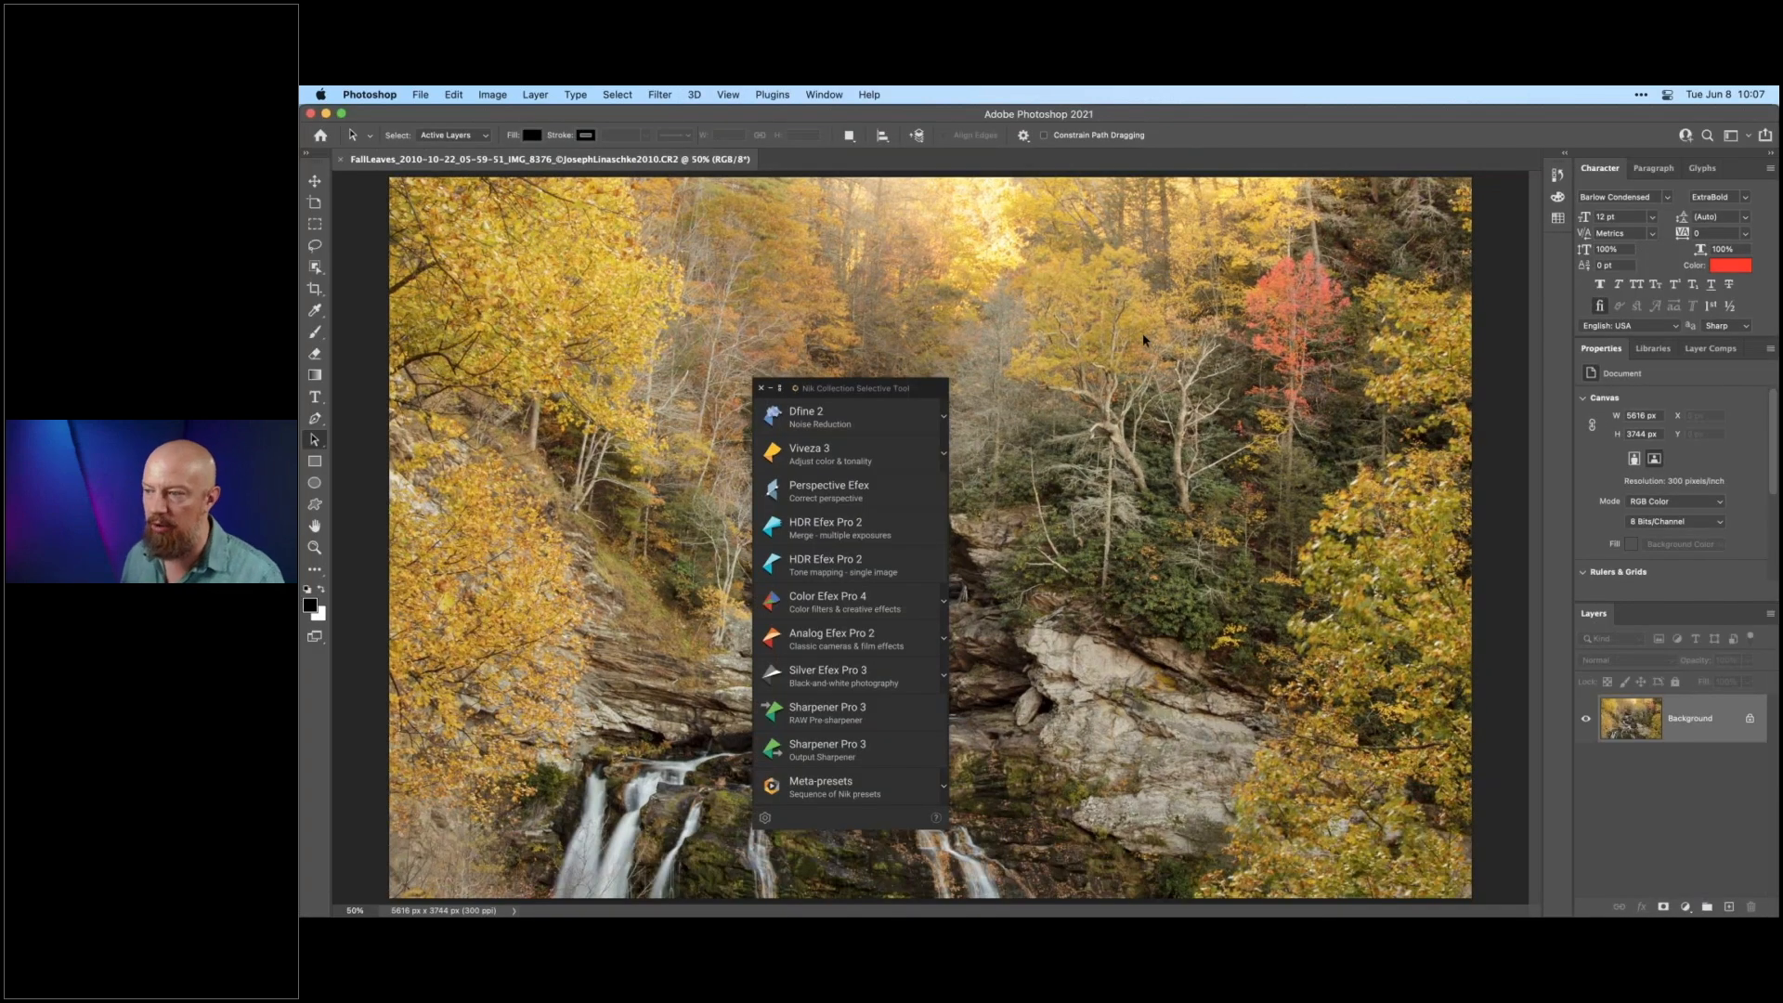
- Move the Nik Collection Selective Tool palette over the photo's upper-left area and toggle its compact icon-only layout on and off
drag(889, 395, 553, 274)
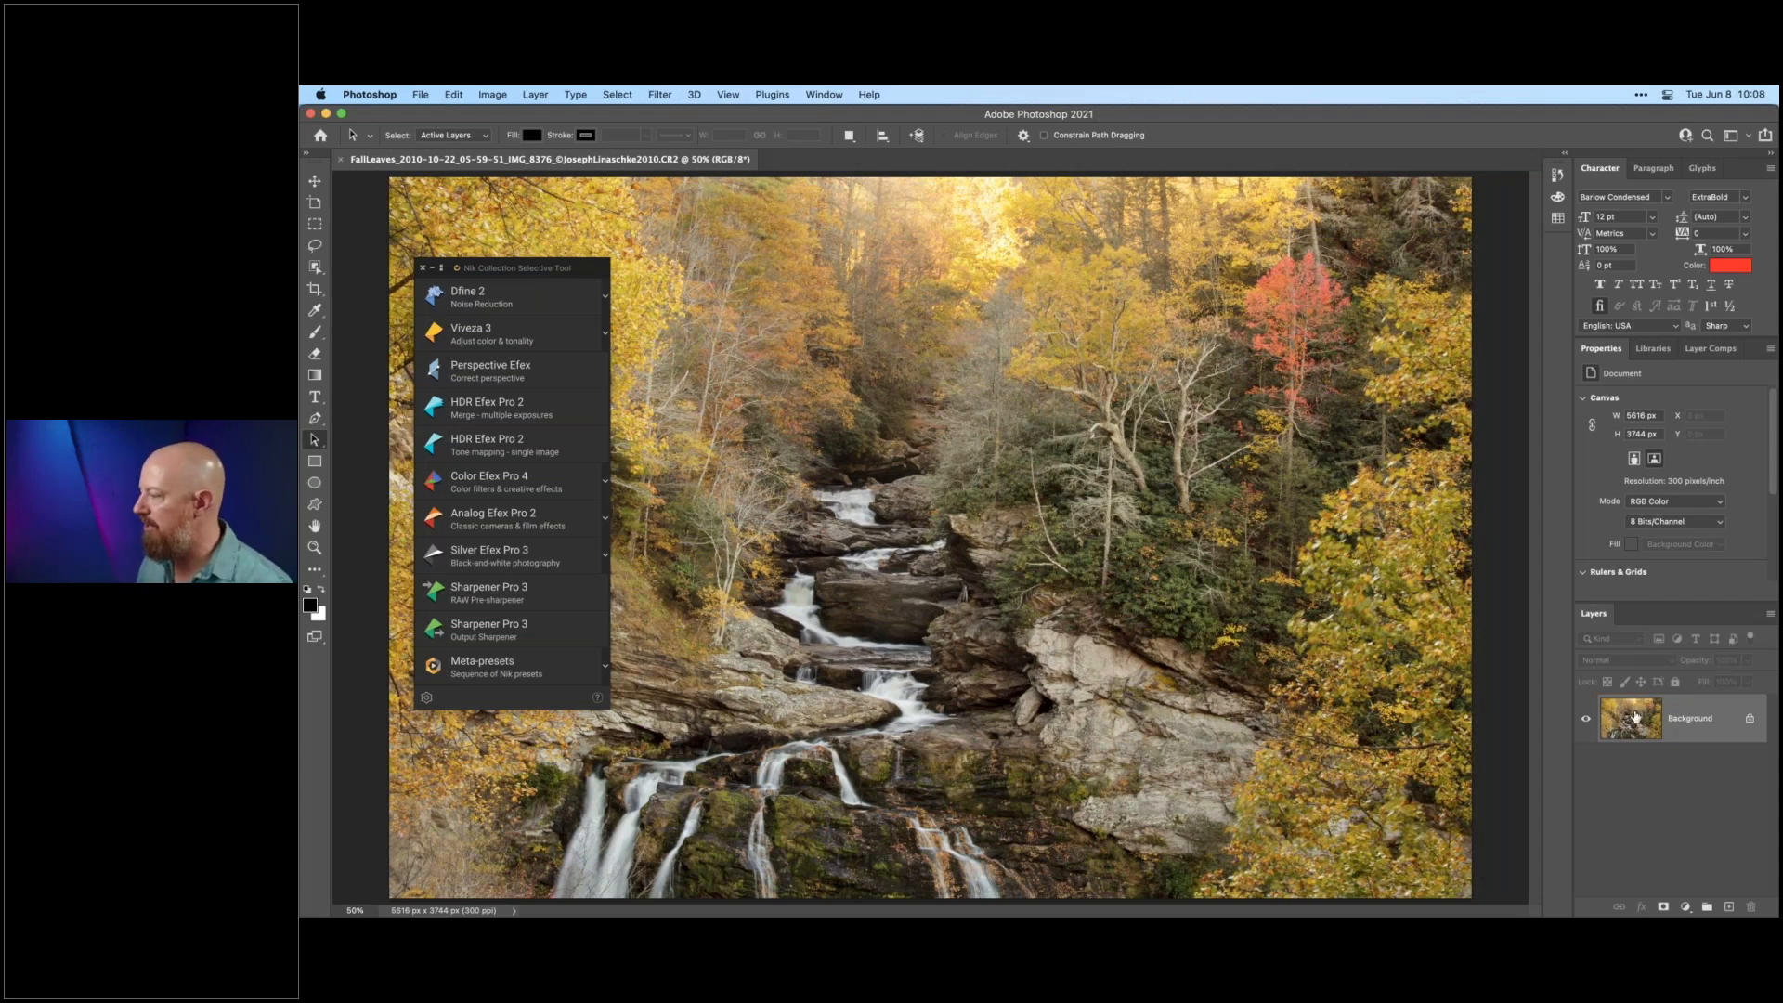
mouse_move(594, 268)
mouse_down()
mouse_move(706, 249)
mouse_move(498, 260)
mouse_move(600, 245)
mouse_up()
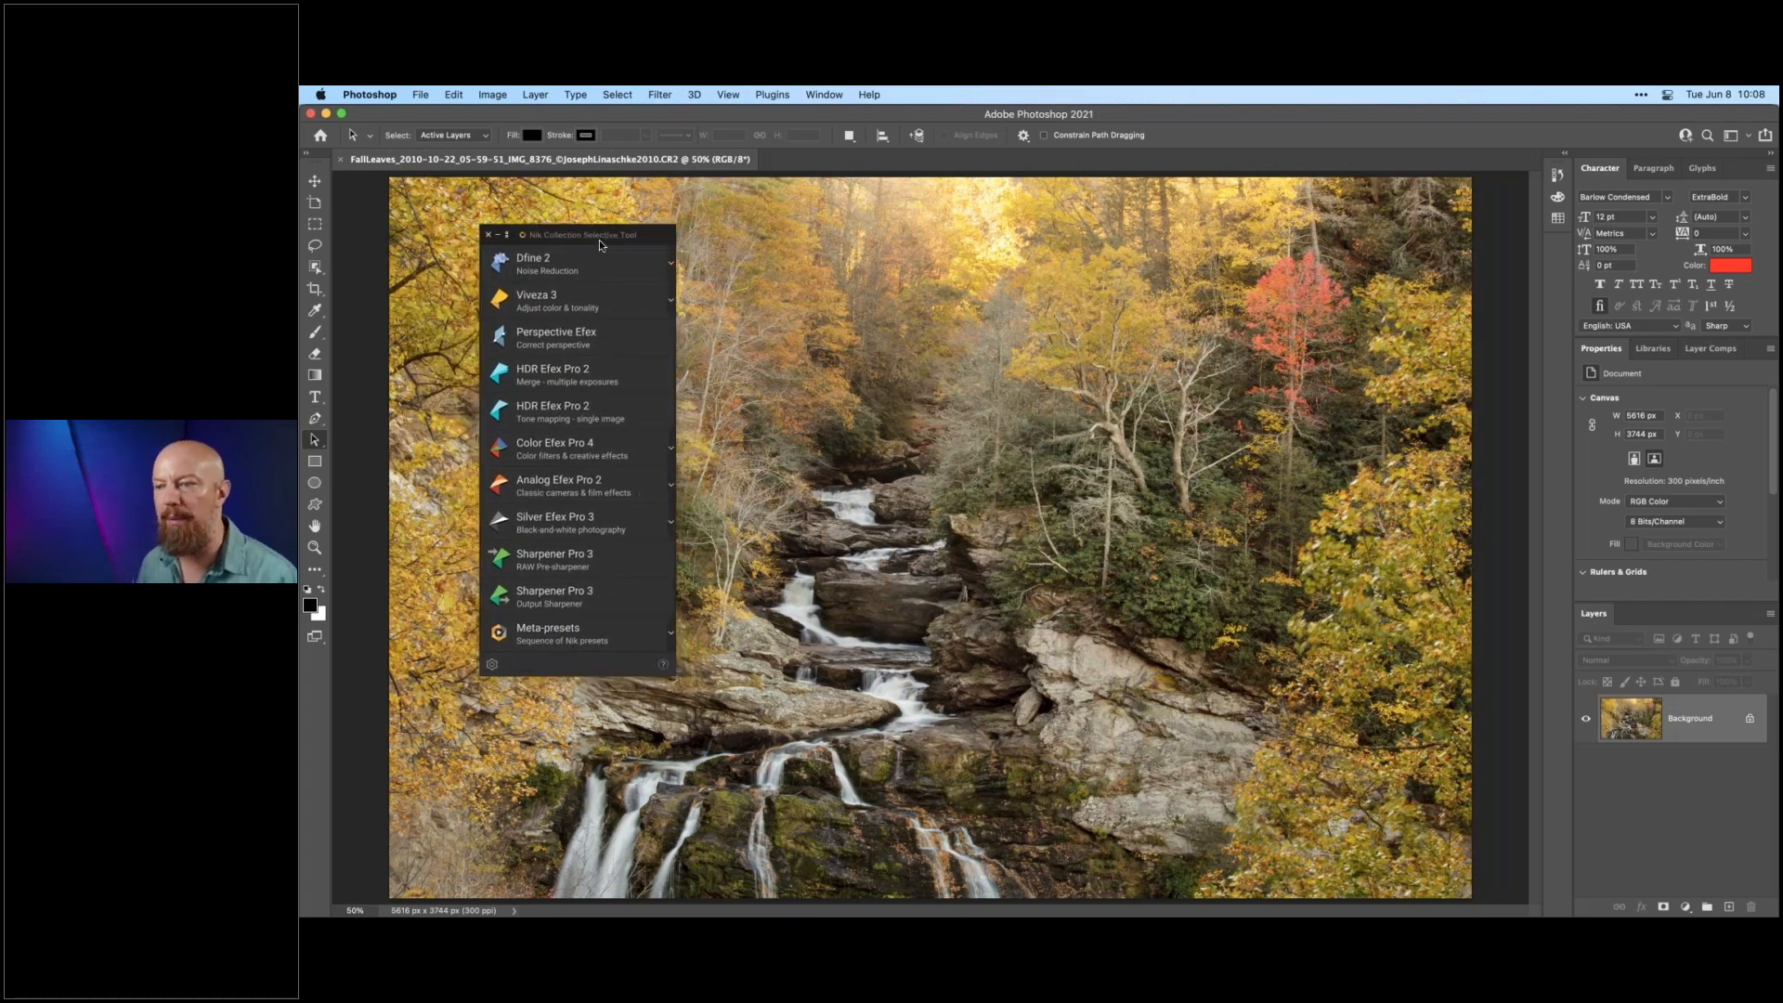
click(508, 235)
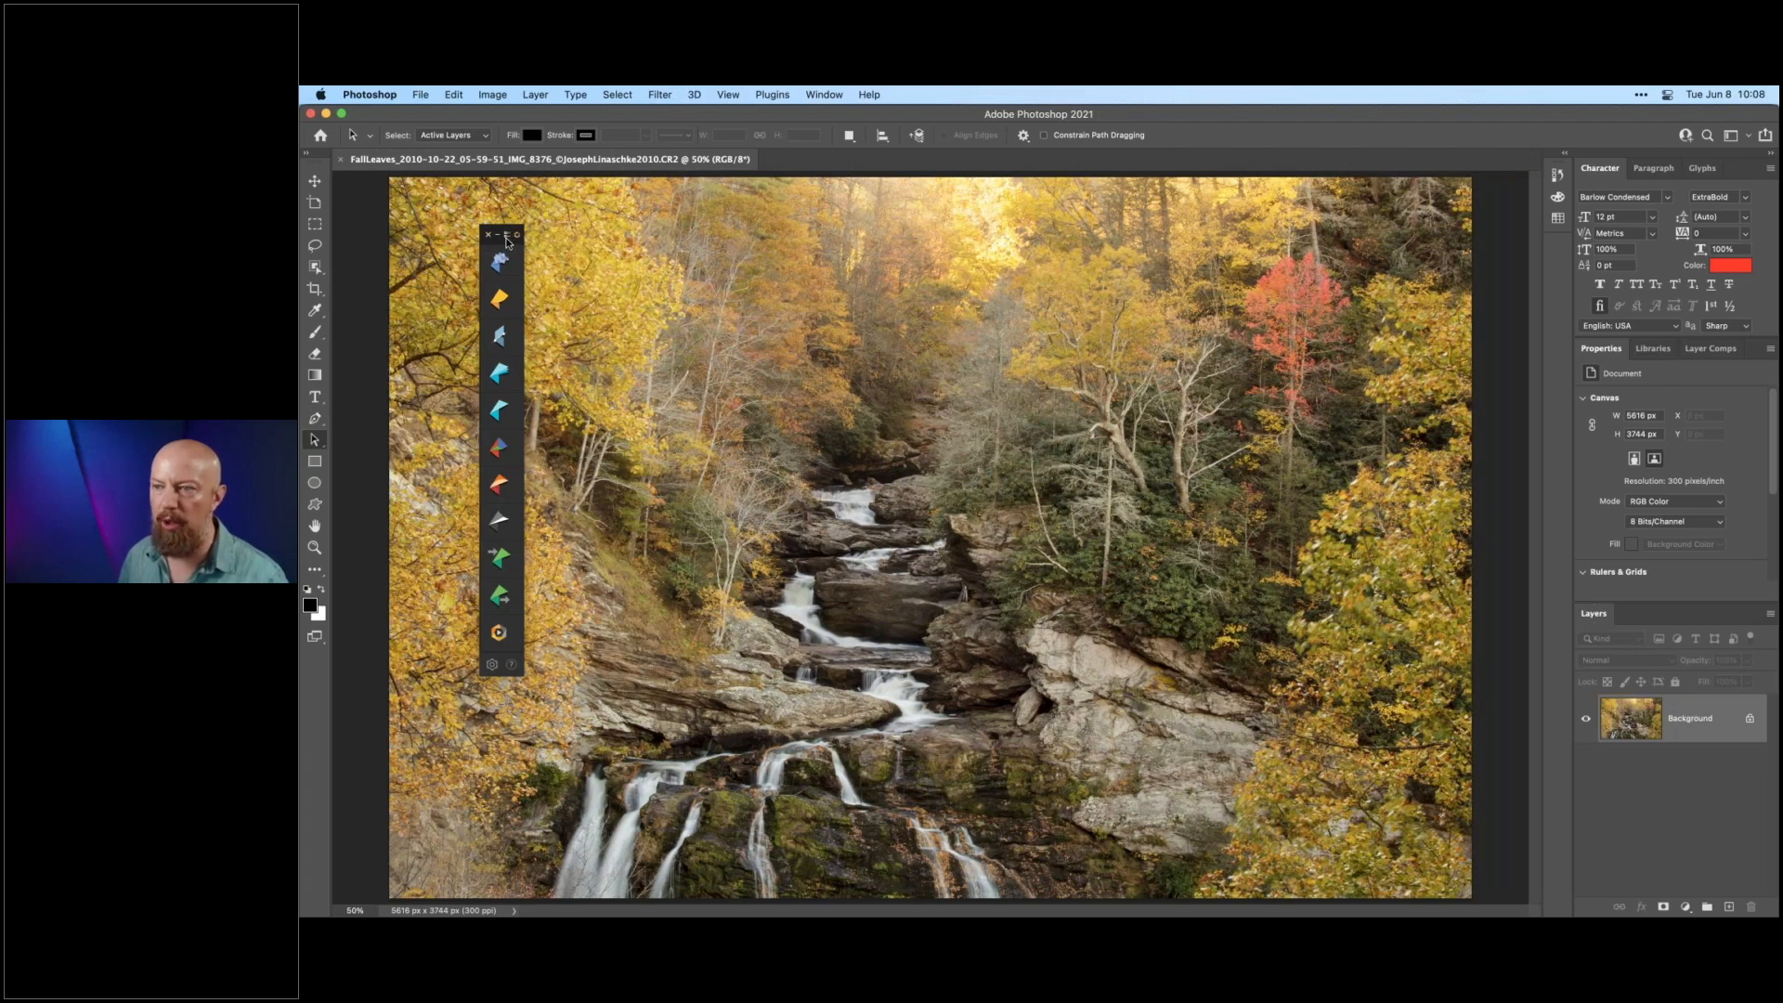
click(507, 236)
- Close the Nik Collection palette and reopen it with the Nik Selective Tool 2 automation command
click(487, 235)
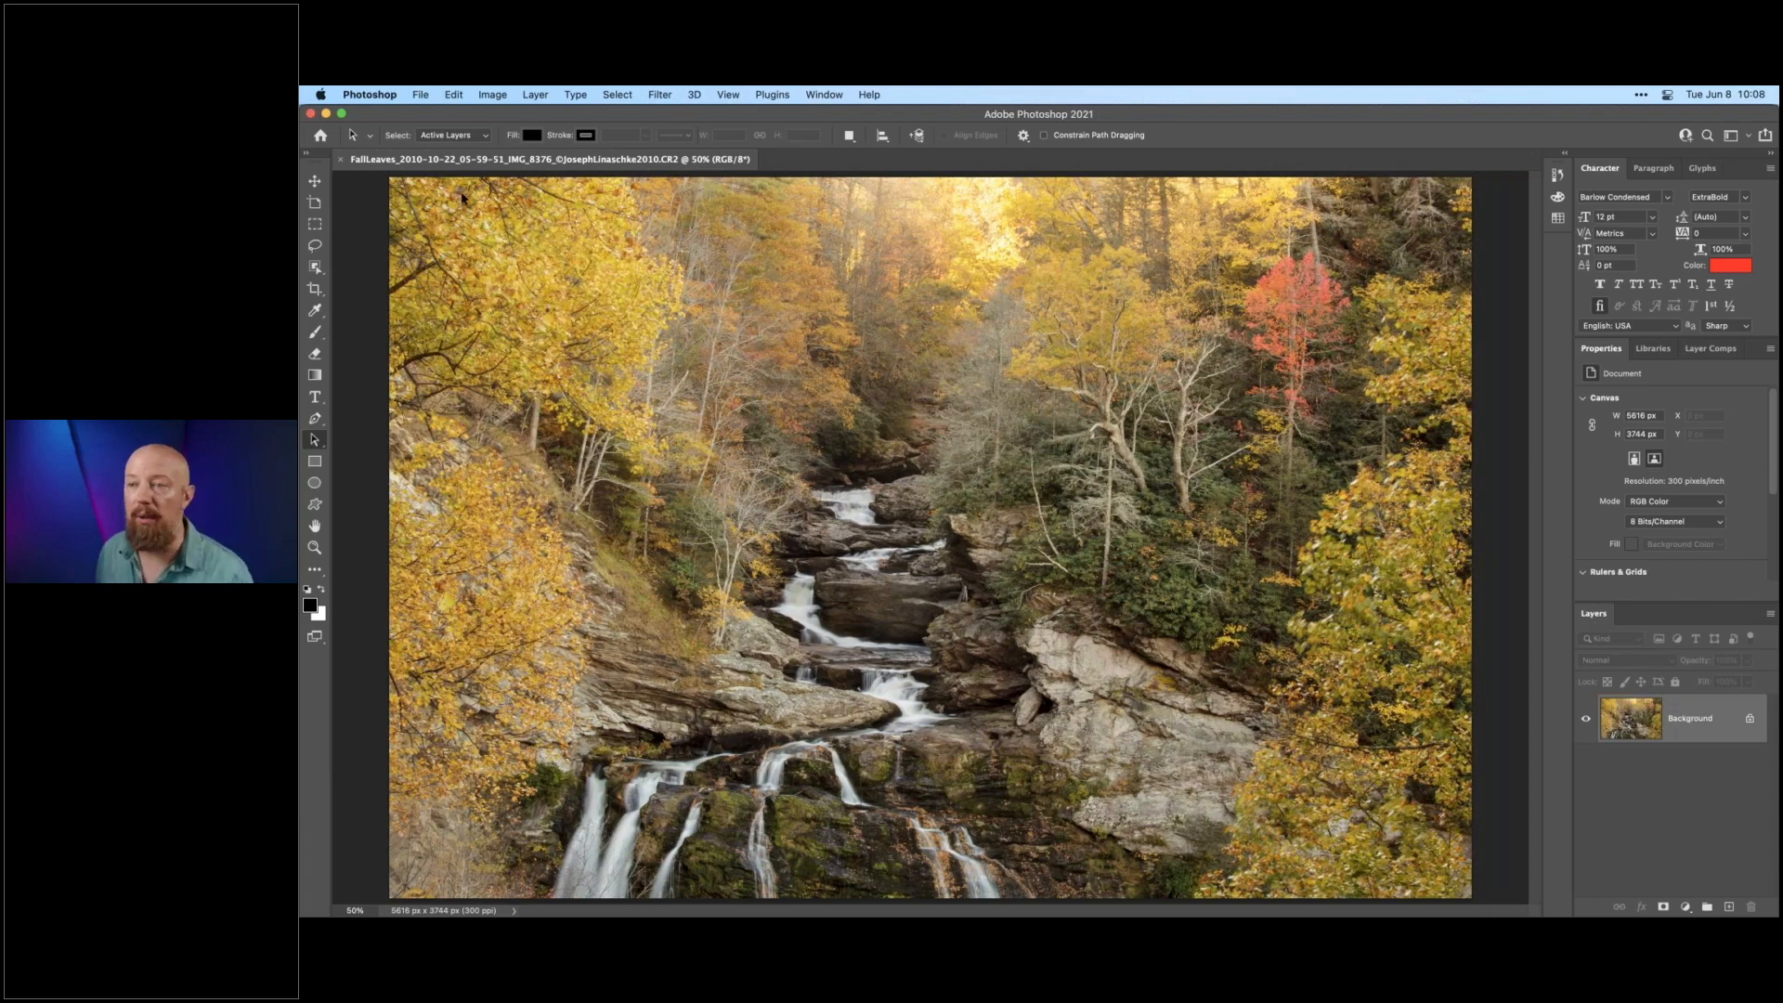
click(423, 95)
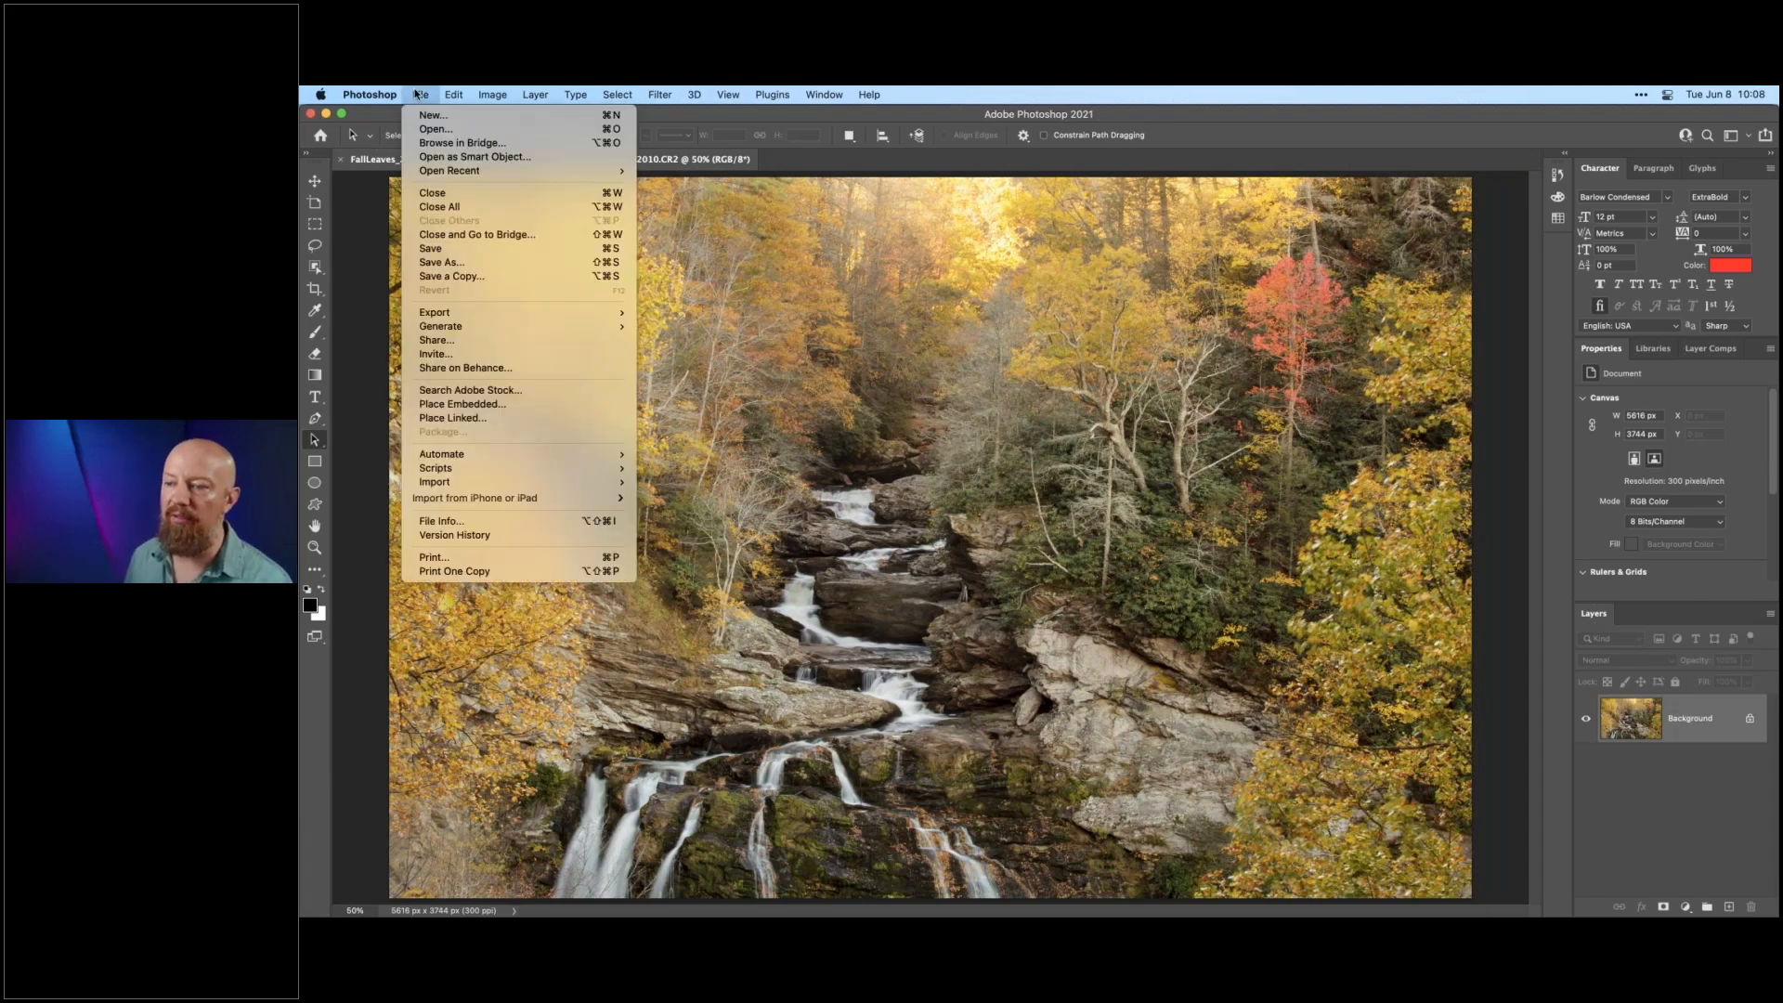
mouse_move(622, 455)
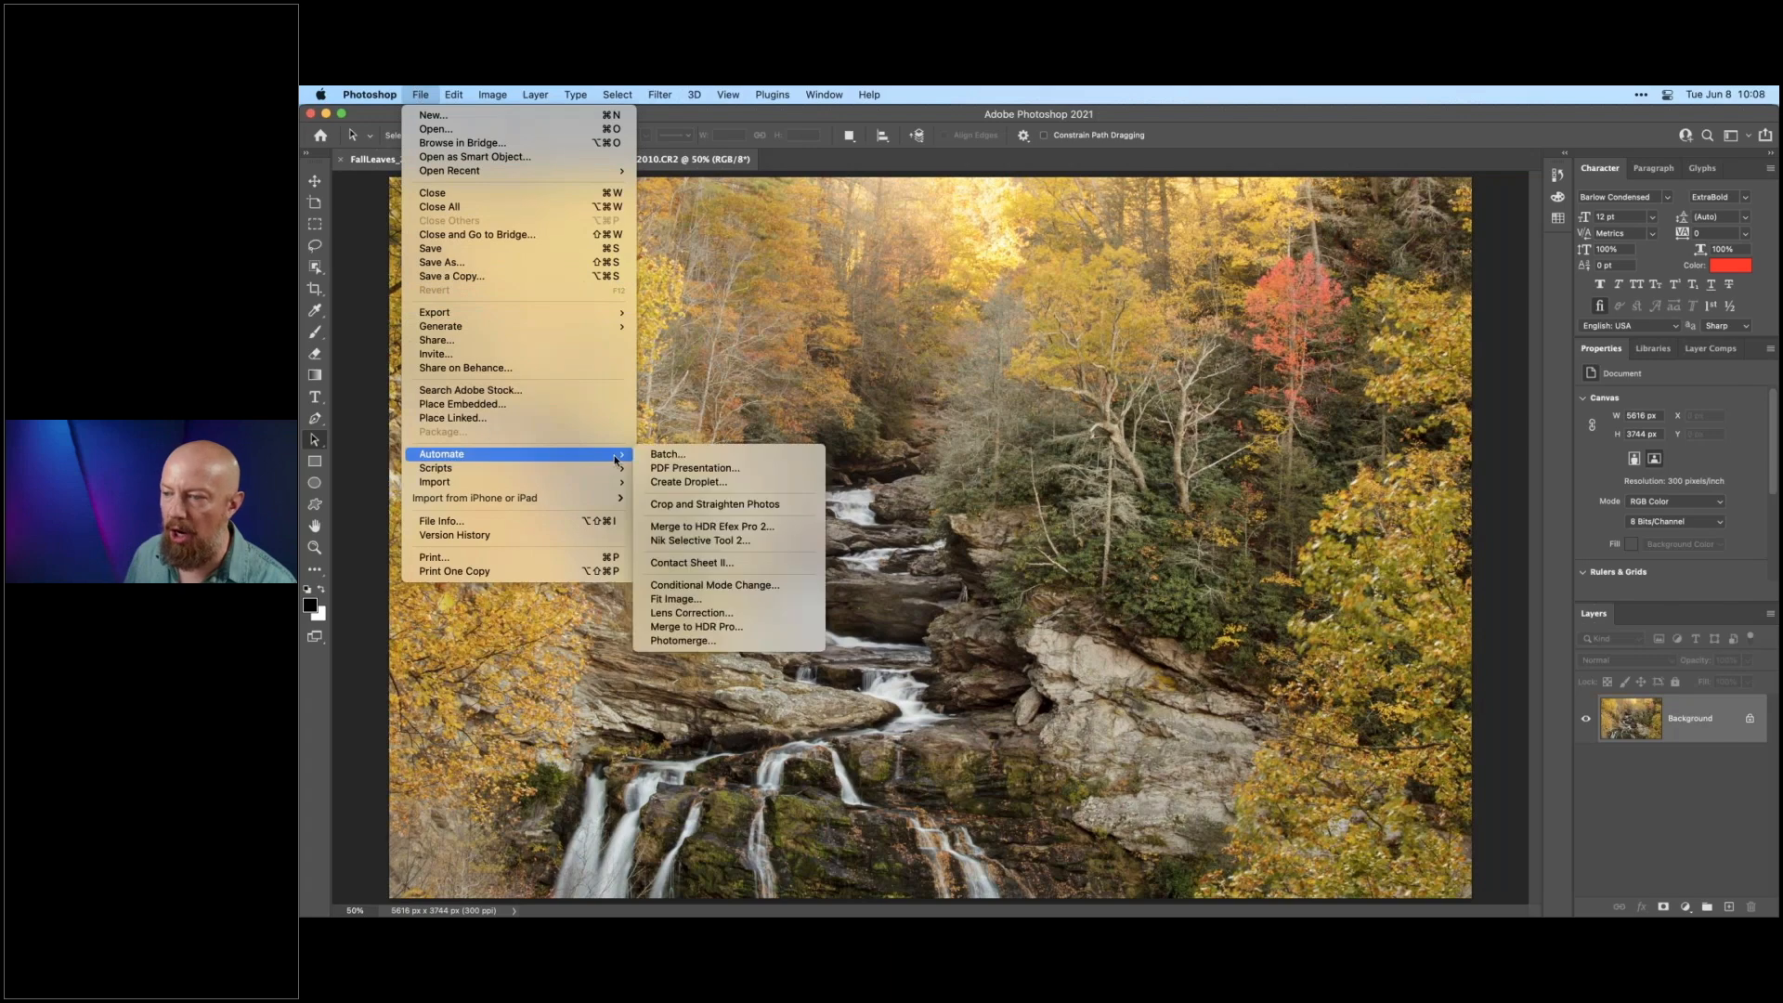
click(780, 543)
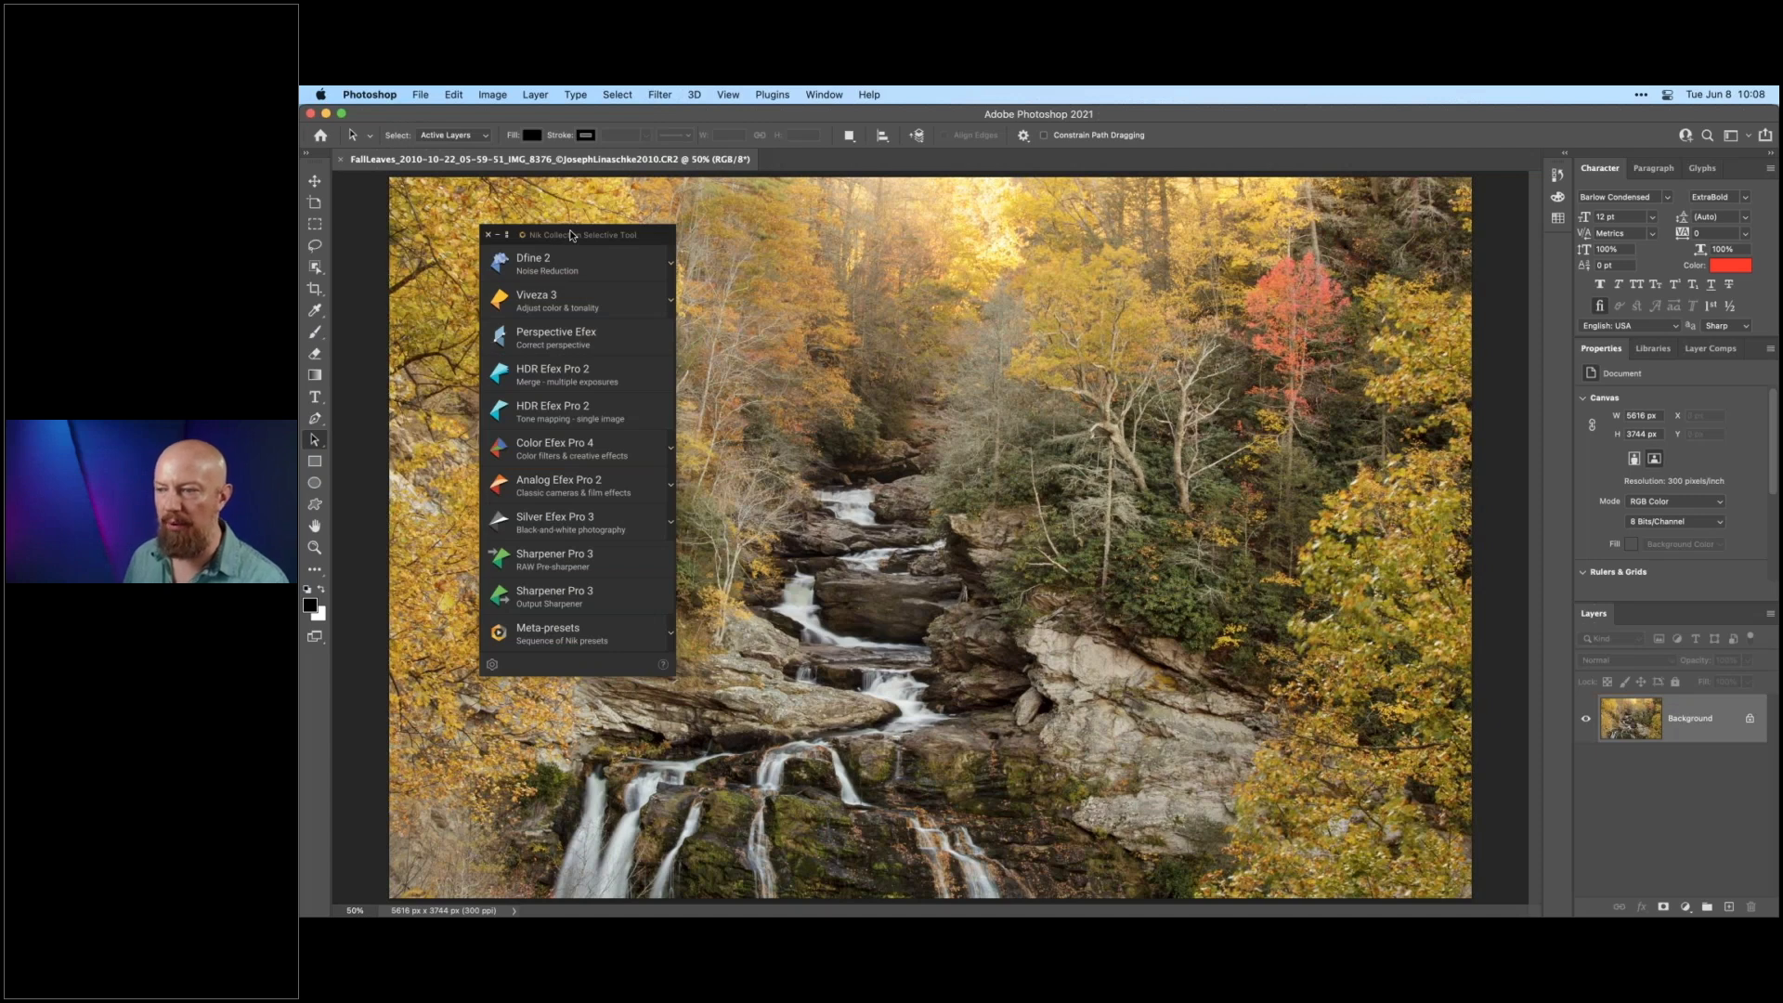
drag(573, 235, 568, 238)
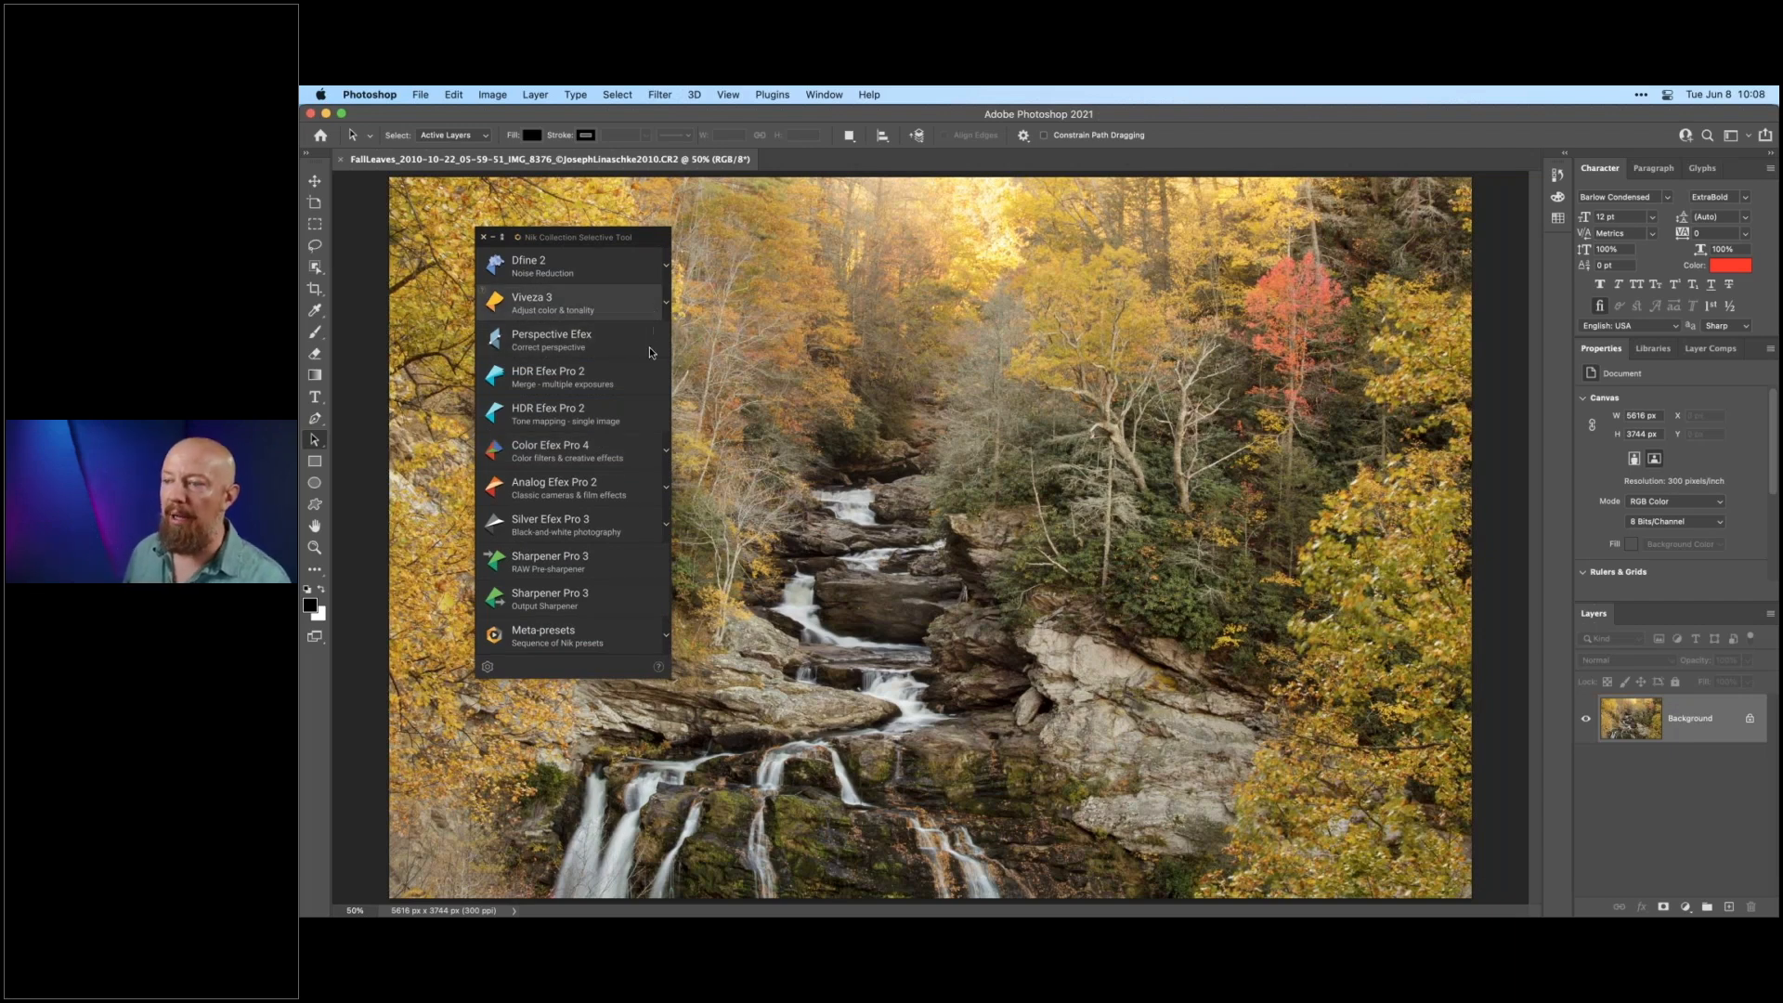
- Look at the quick-access options under Color Efex Pro 4 and Analog Efex Pro 2, then collapse them
click(667, 454)
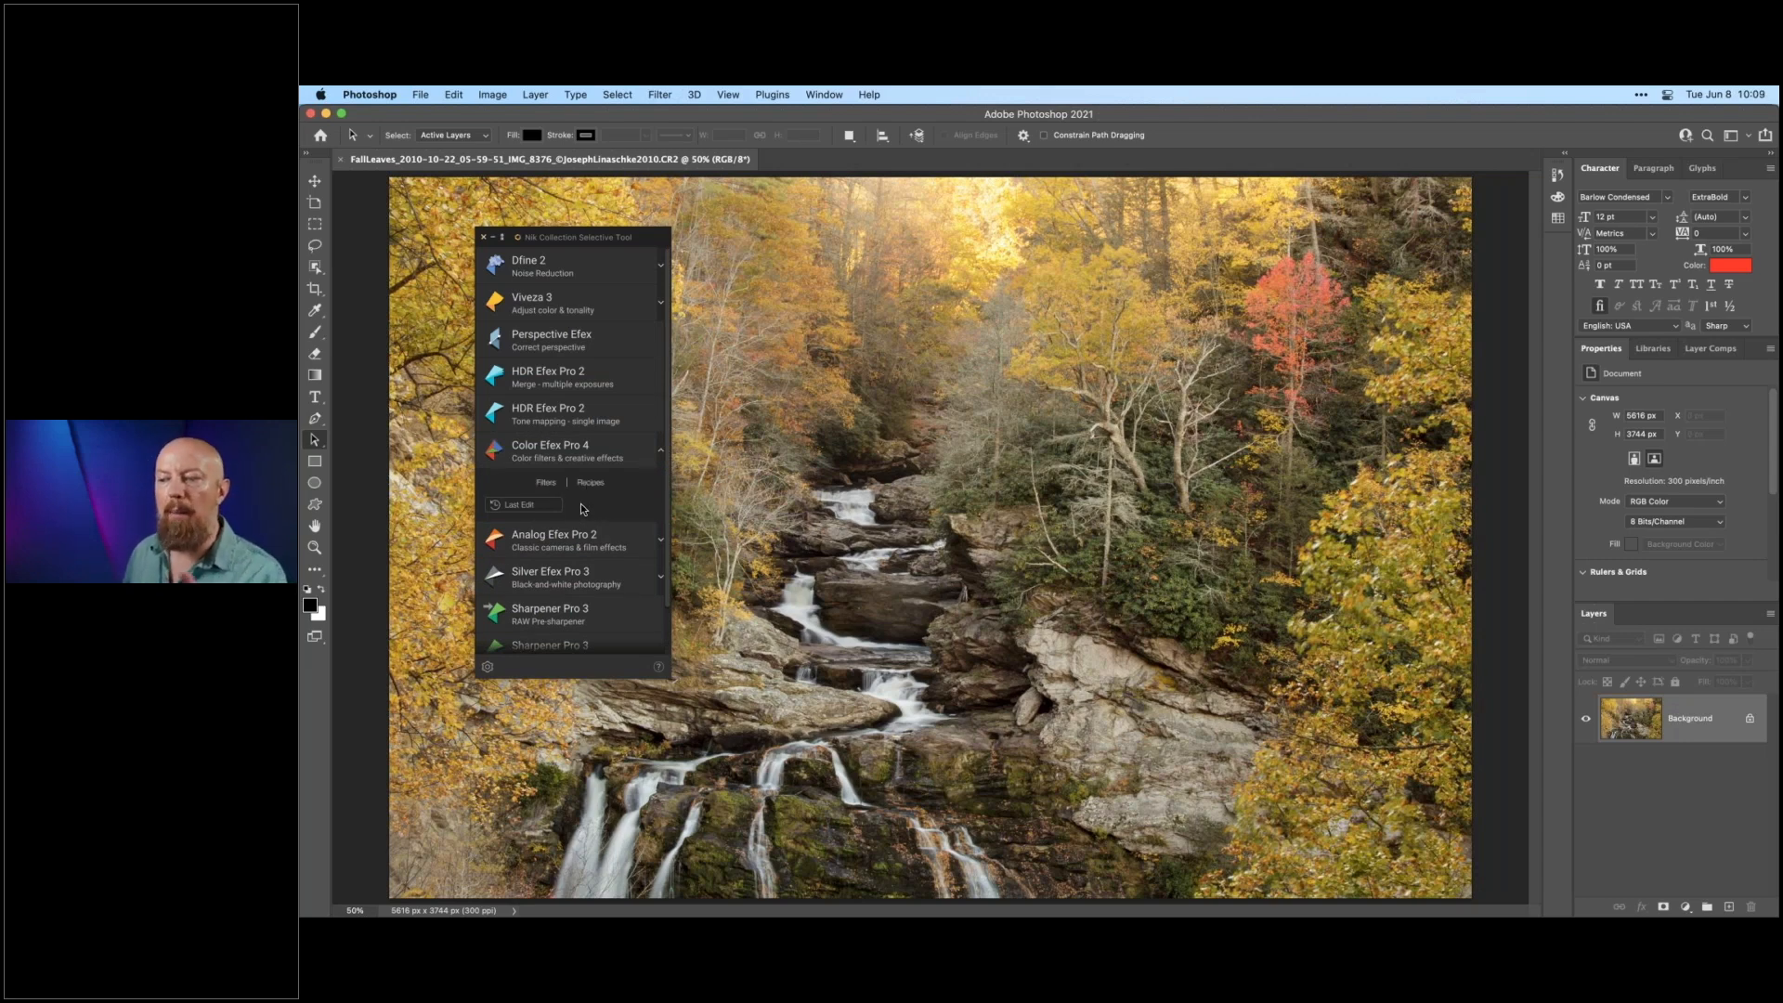
click(662, 454)
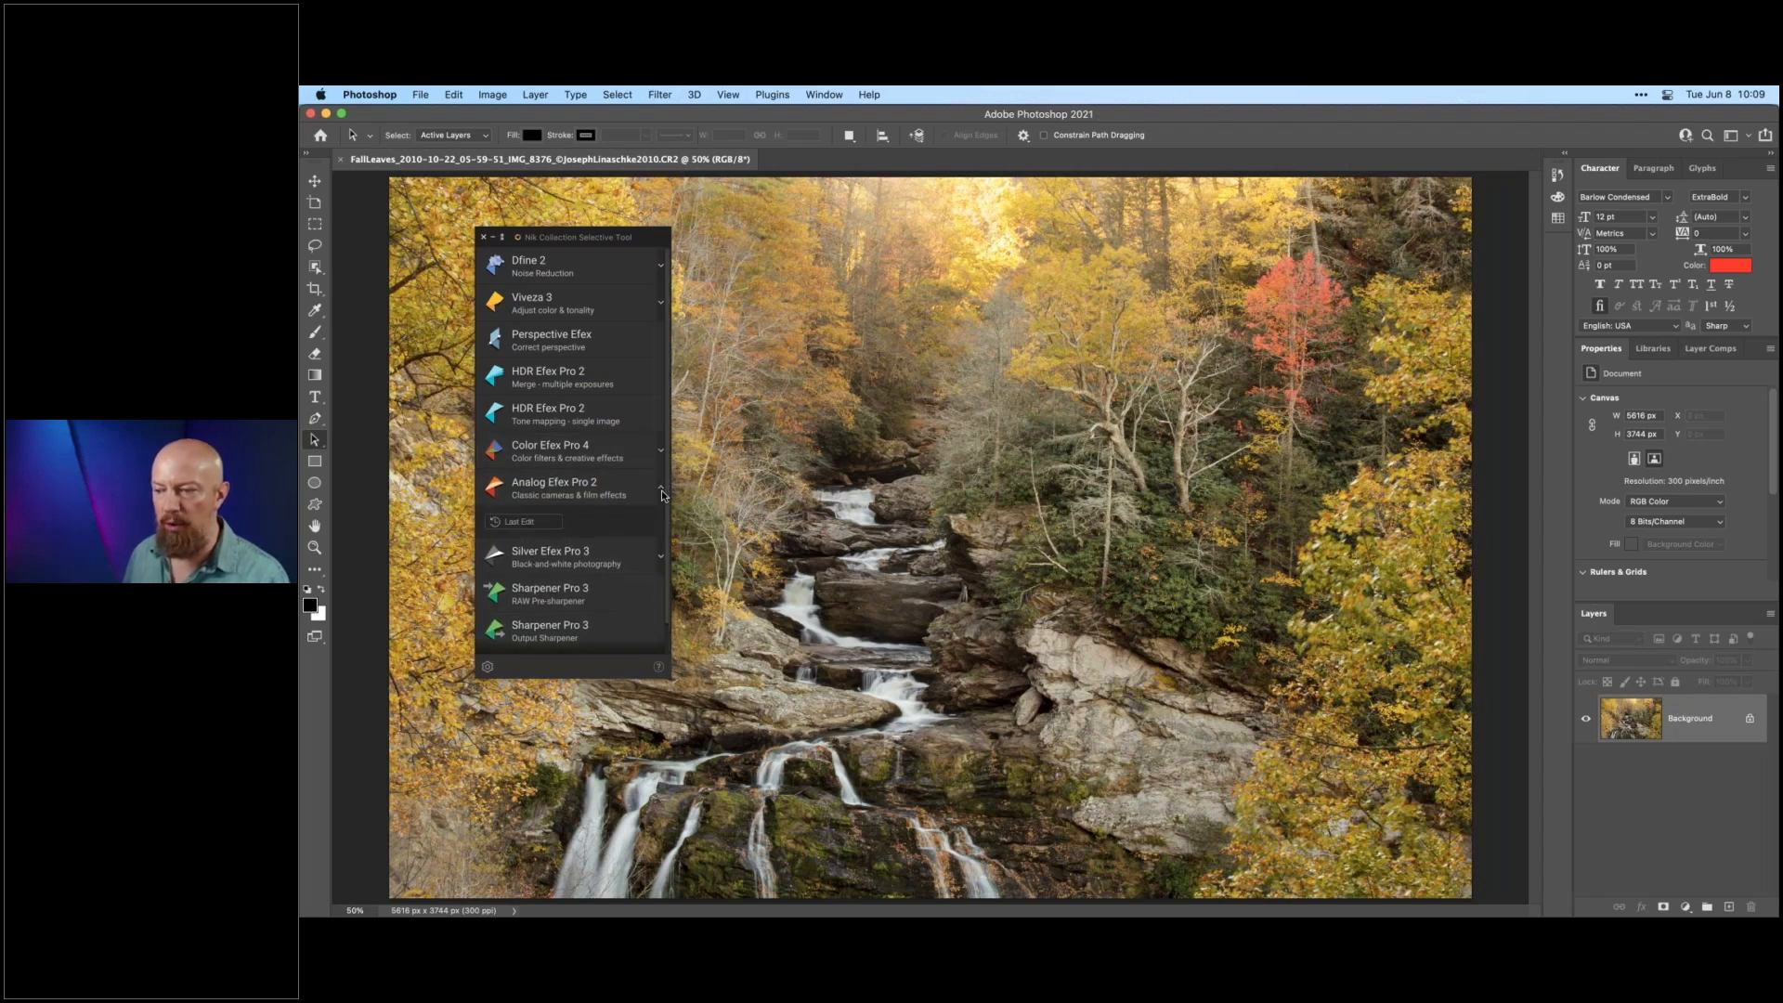
click(663, 491)
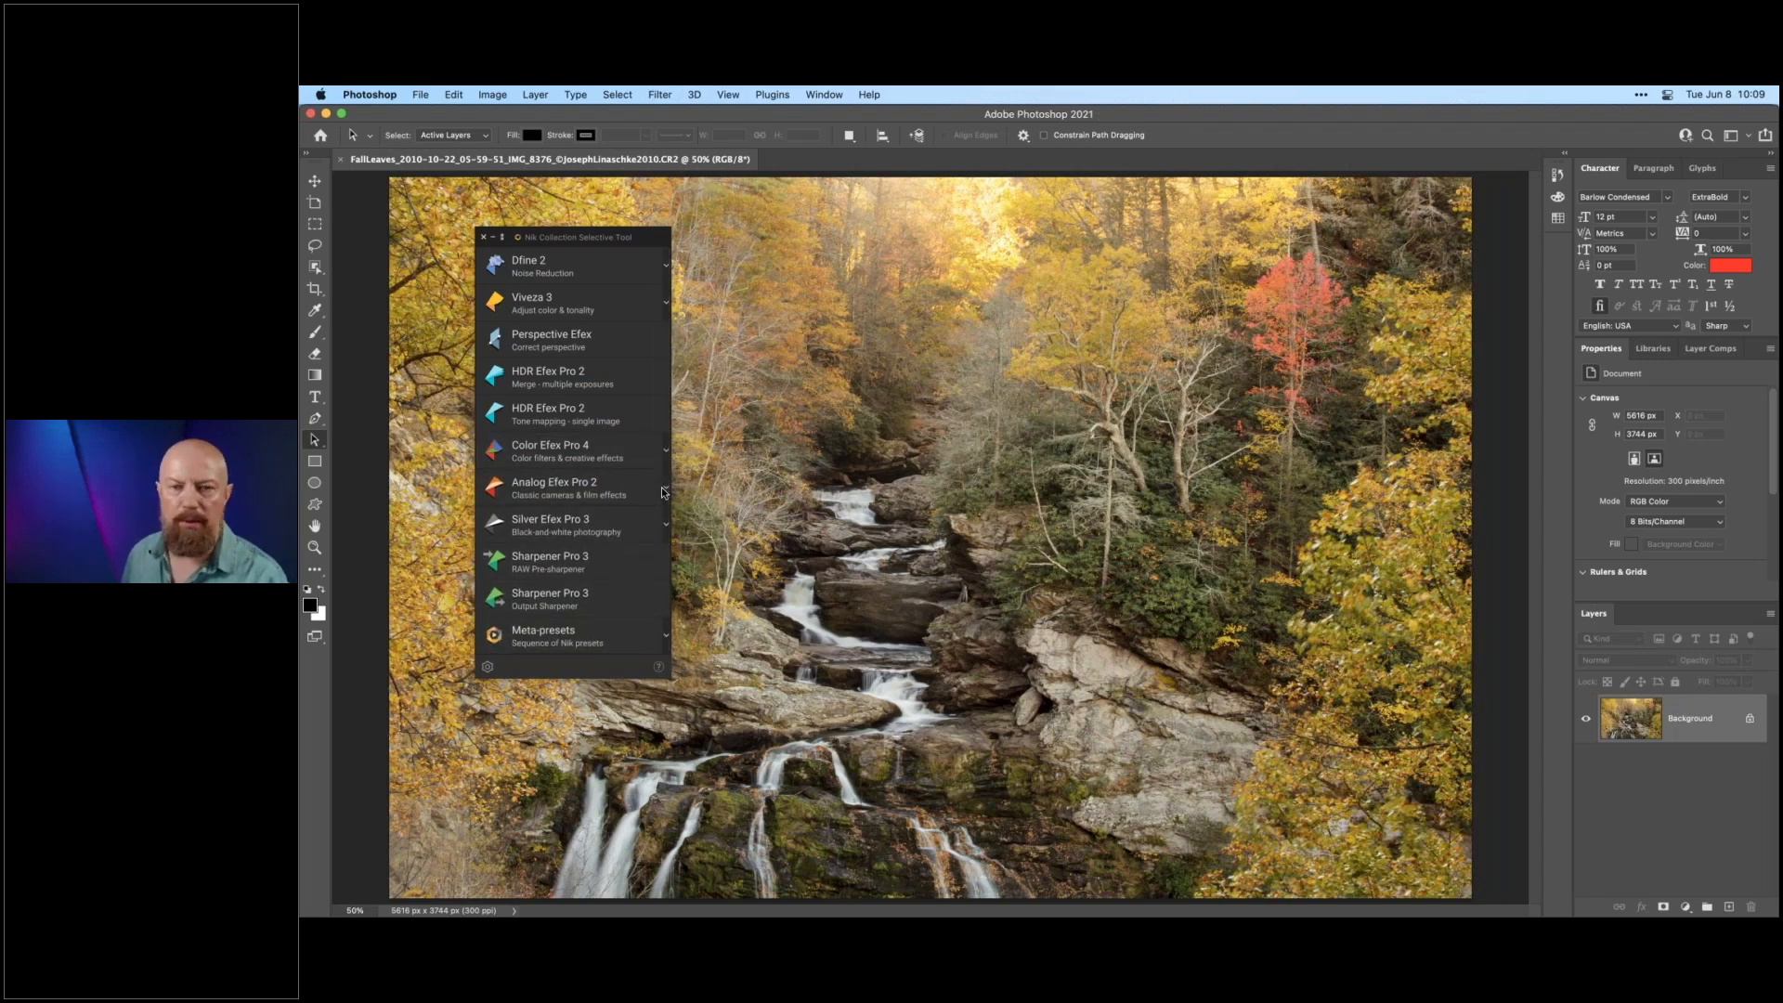
- Open the photo in Viveza 3, browse the presets and apply 001 Golden Hour
click(553, 307)
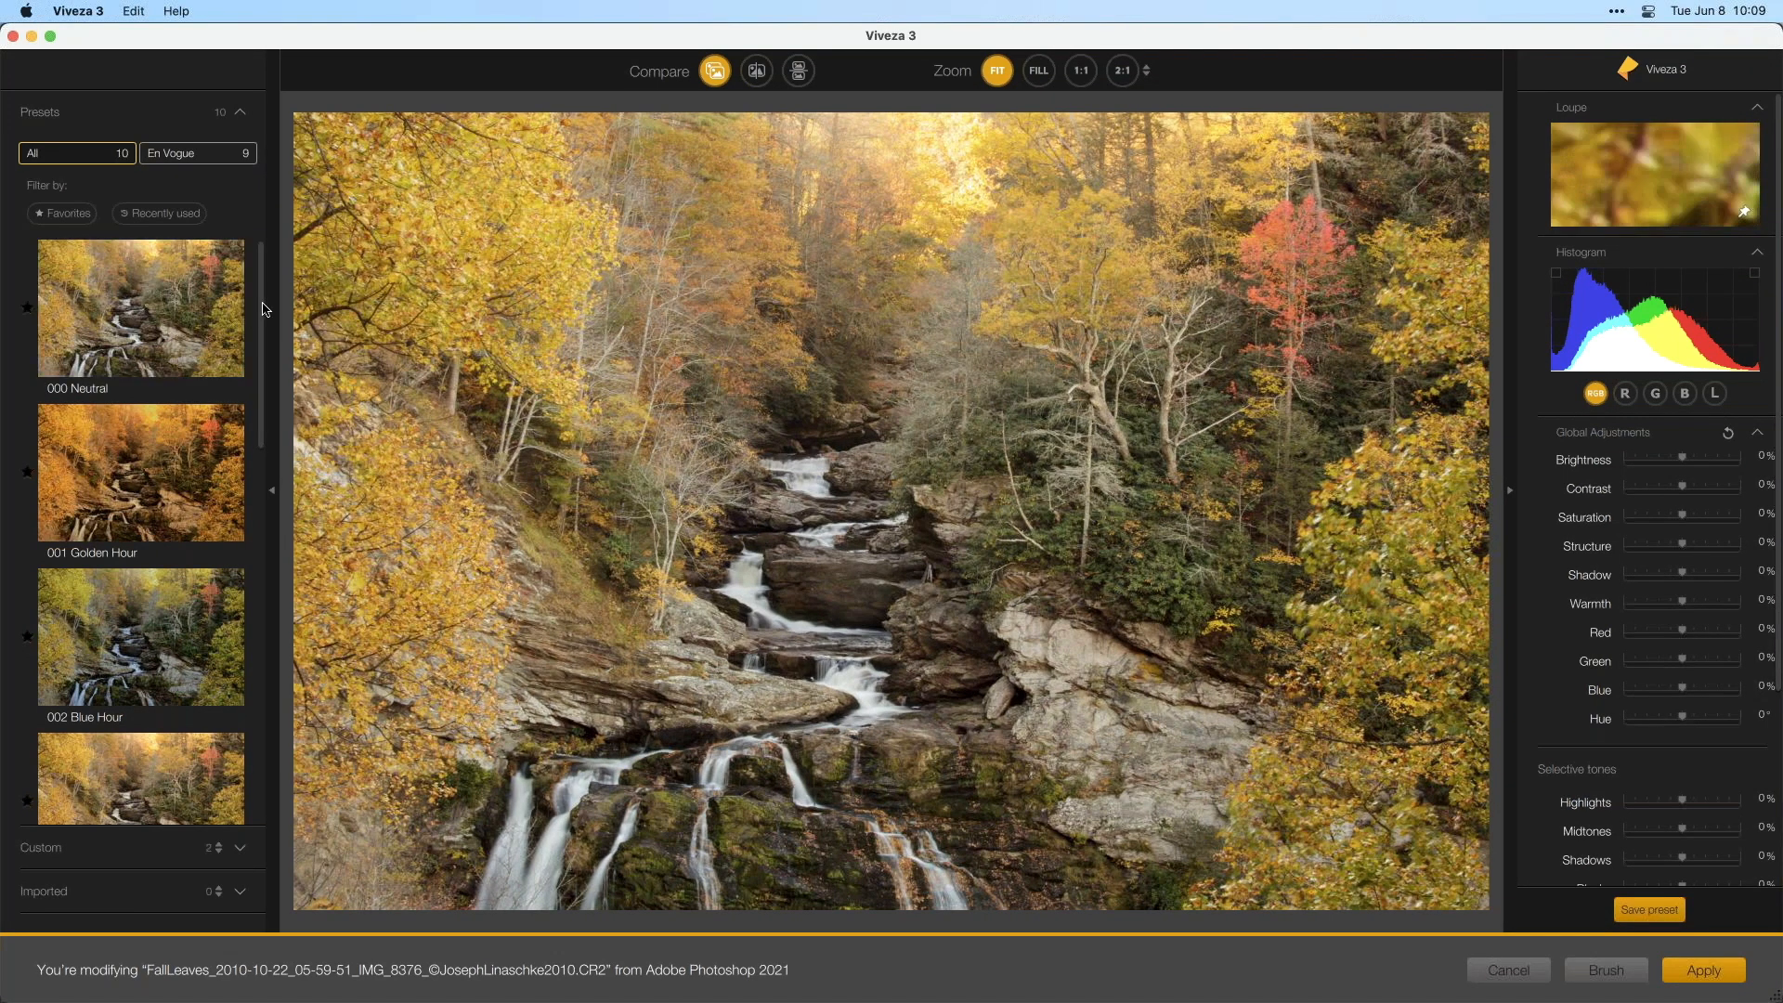
drag(265, 313, 262, 411)
scroll(262, 412, down, 10)
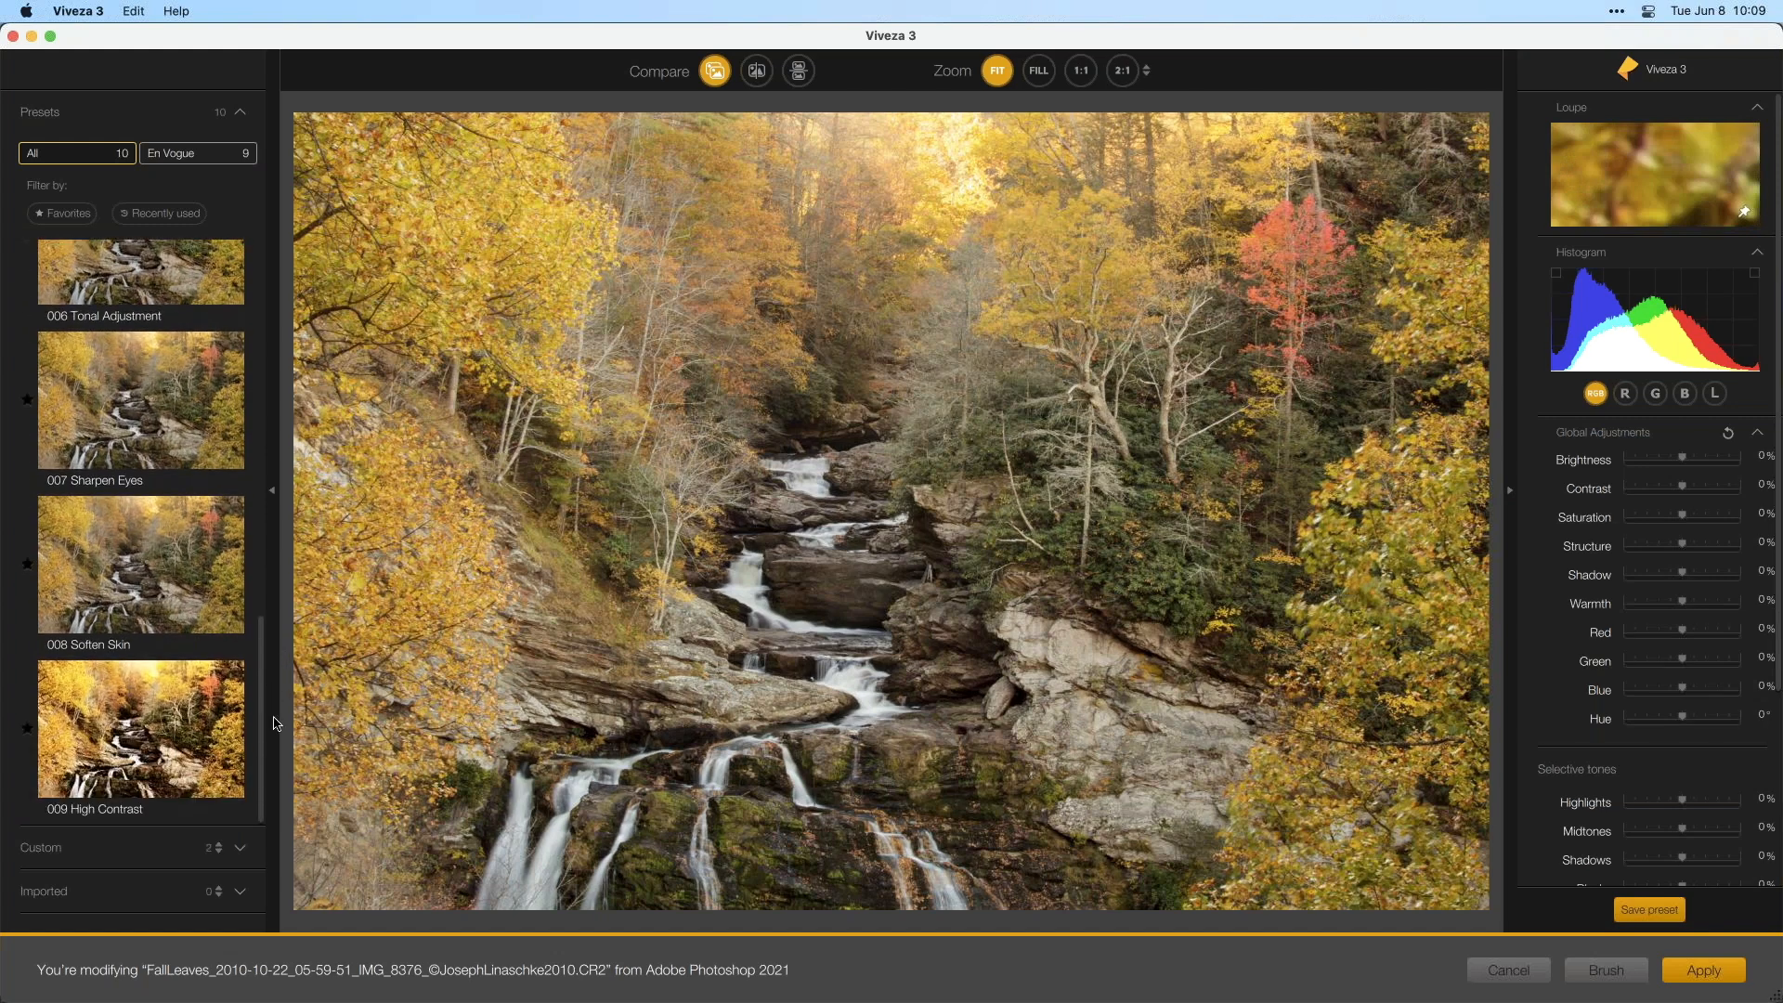
scroll(102, 449, up, 10)
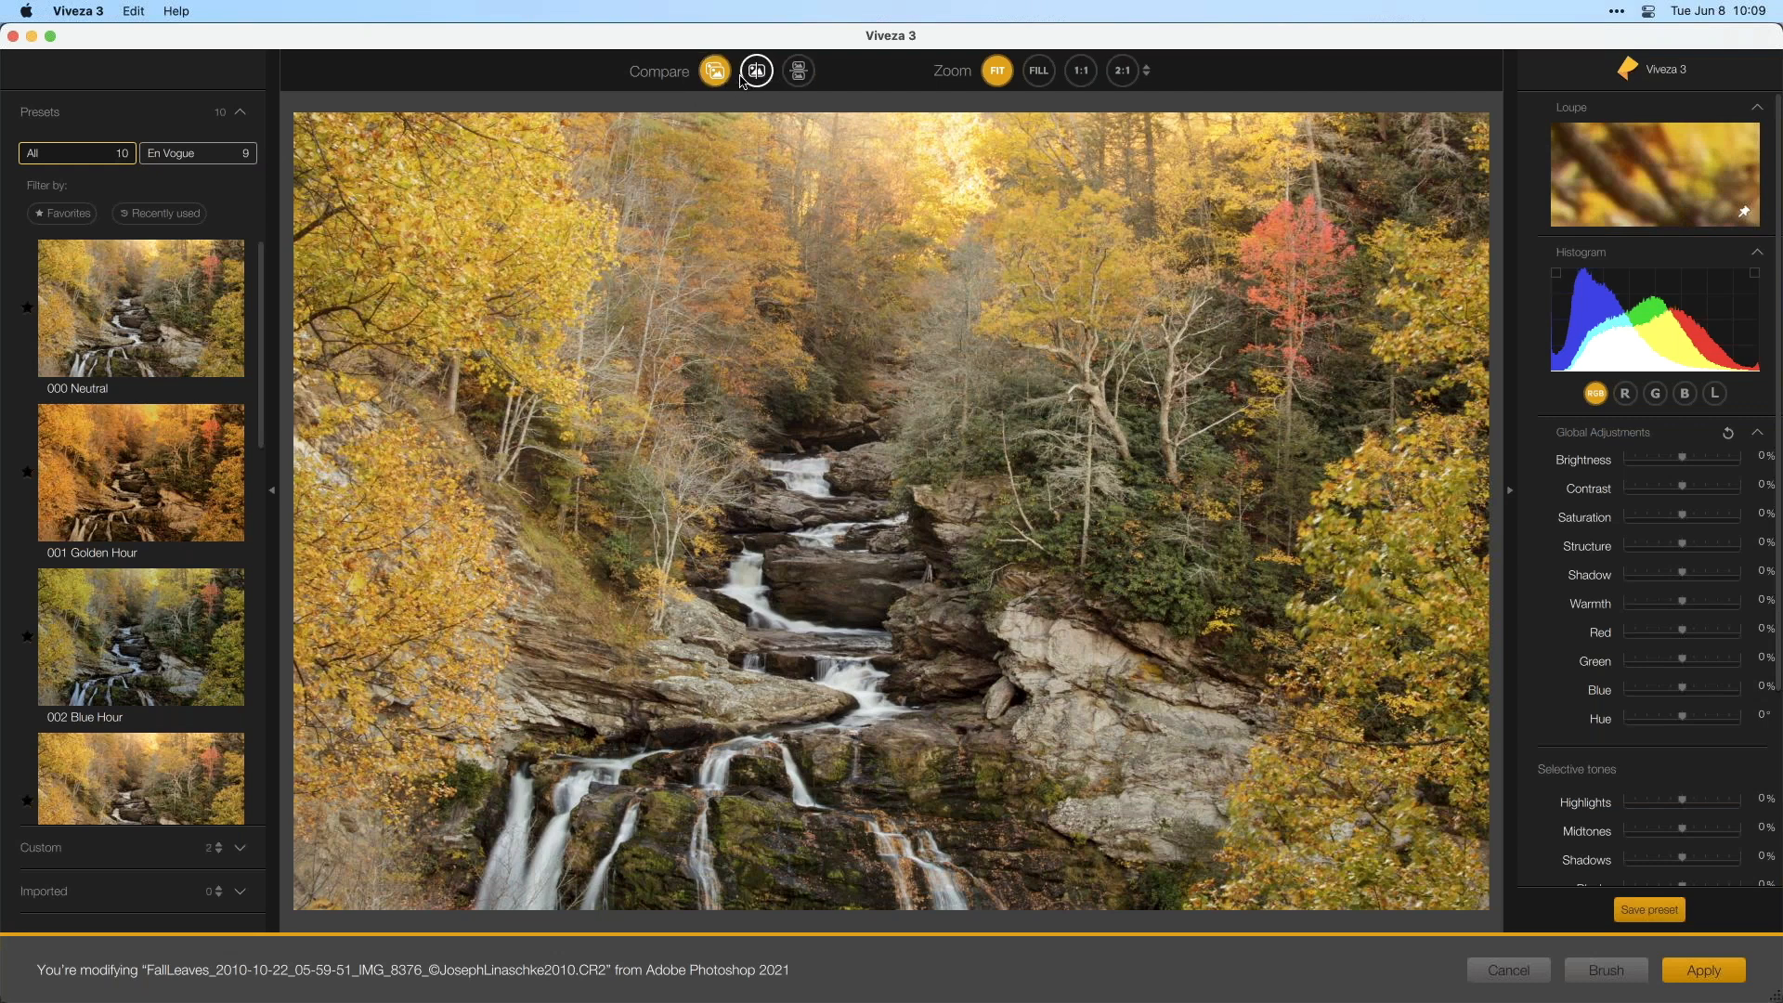
click(213, 478)
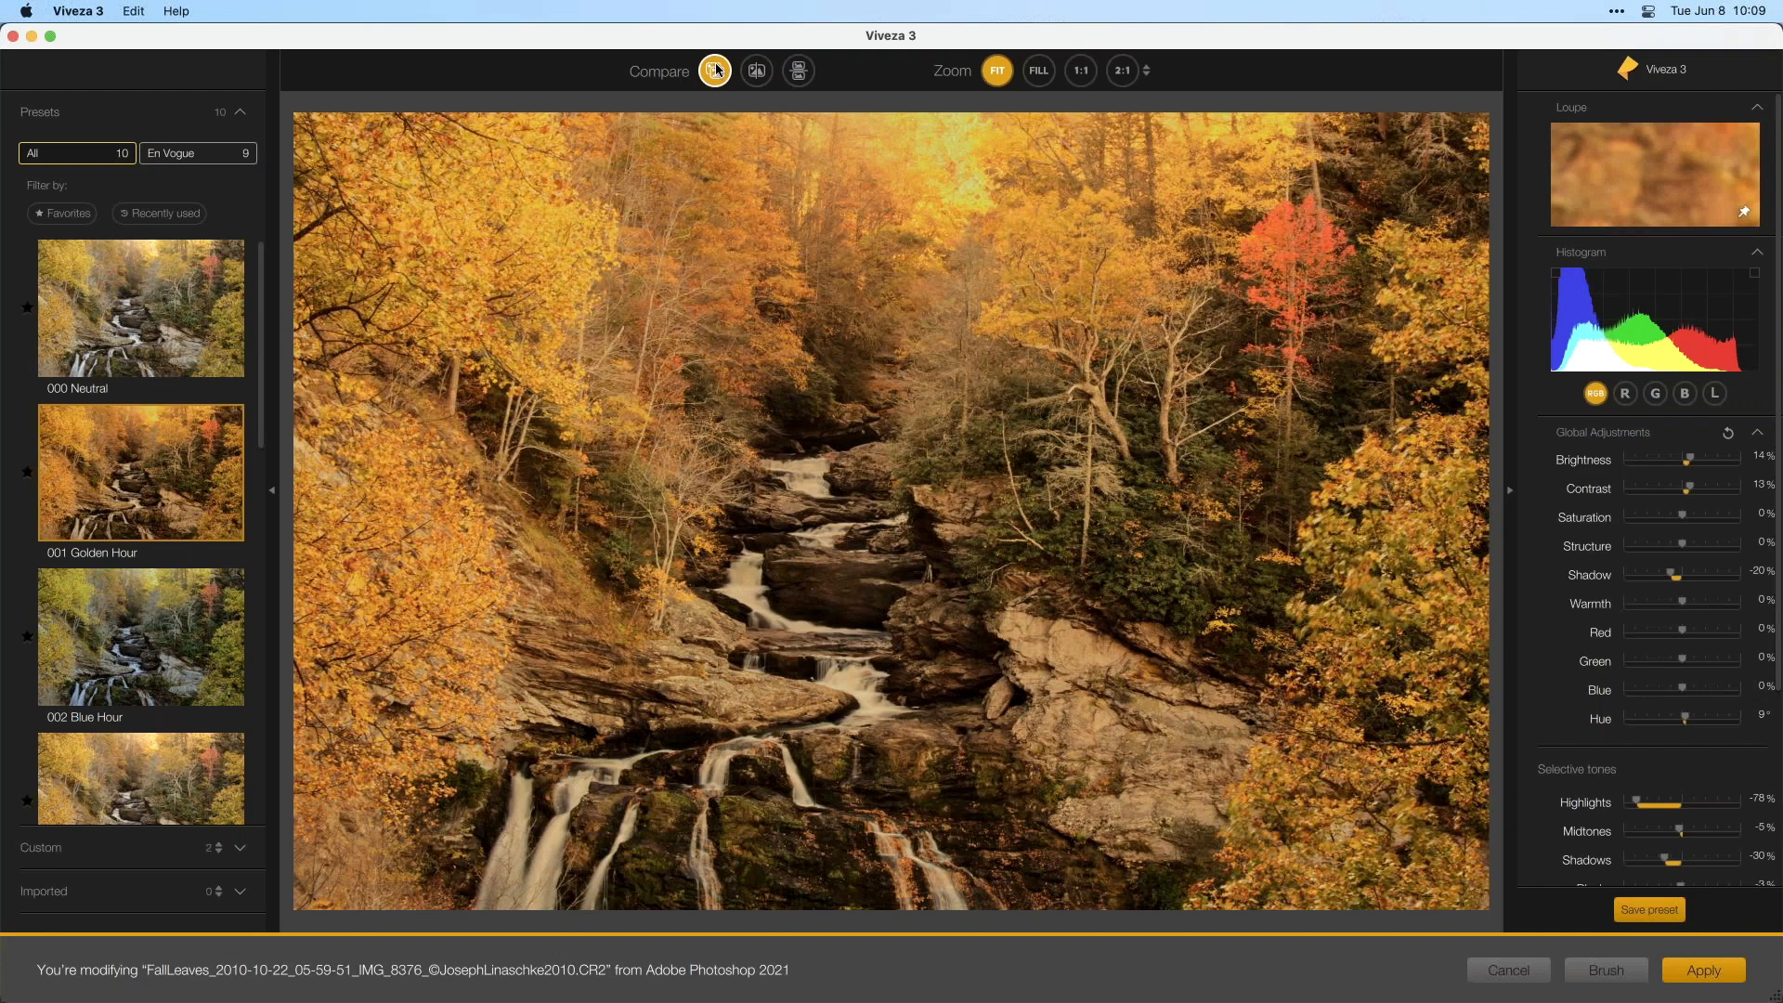
- Compare the Golden Hour look with the original by toggling the single-image preview
click(718, 68)
click(717, 69)
click(715, 72)
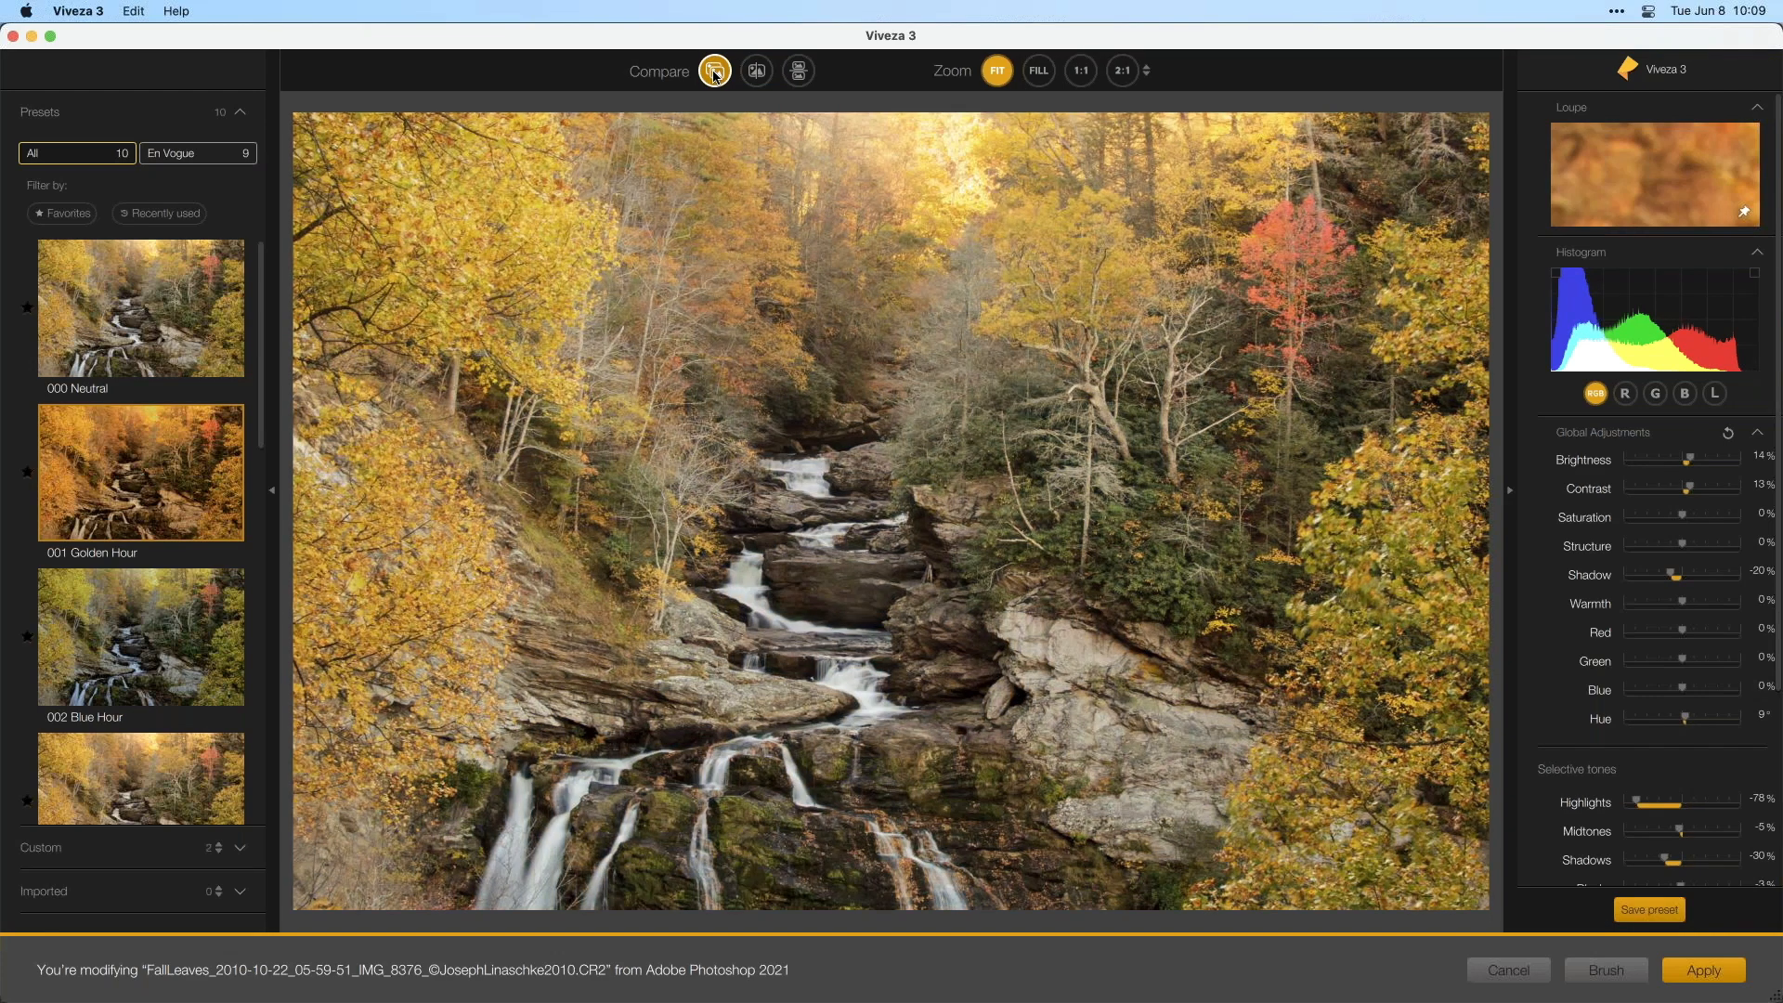
click(714, 73)
- Compare before and after in split preview, moving the divider and switching it from vertical to horizontal
click(757, 70)
drag(890, 495, 576, 509)
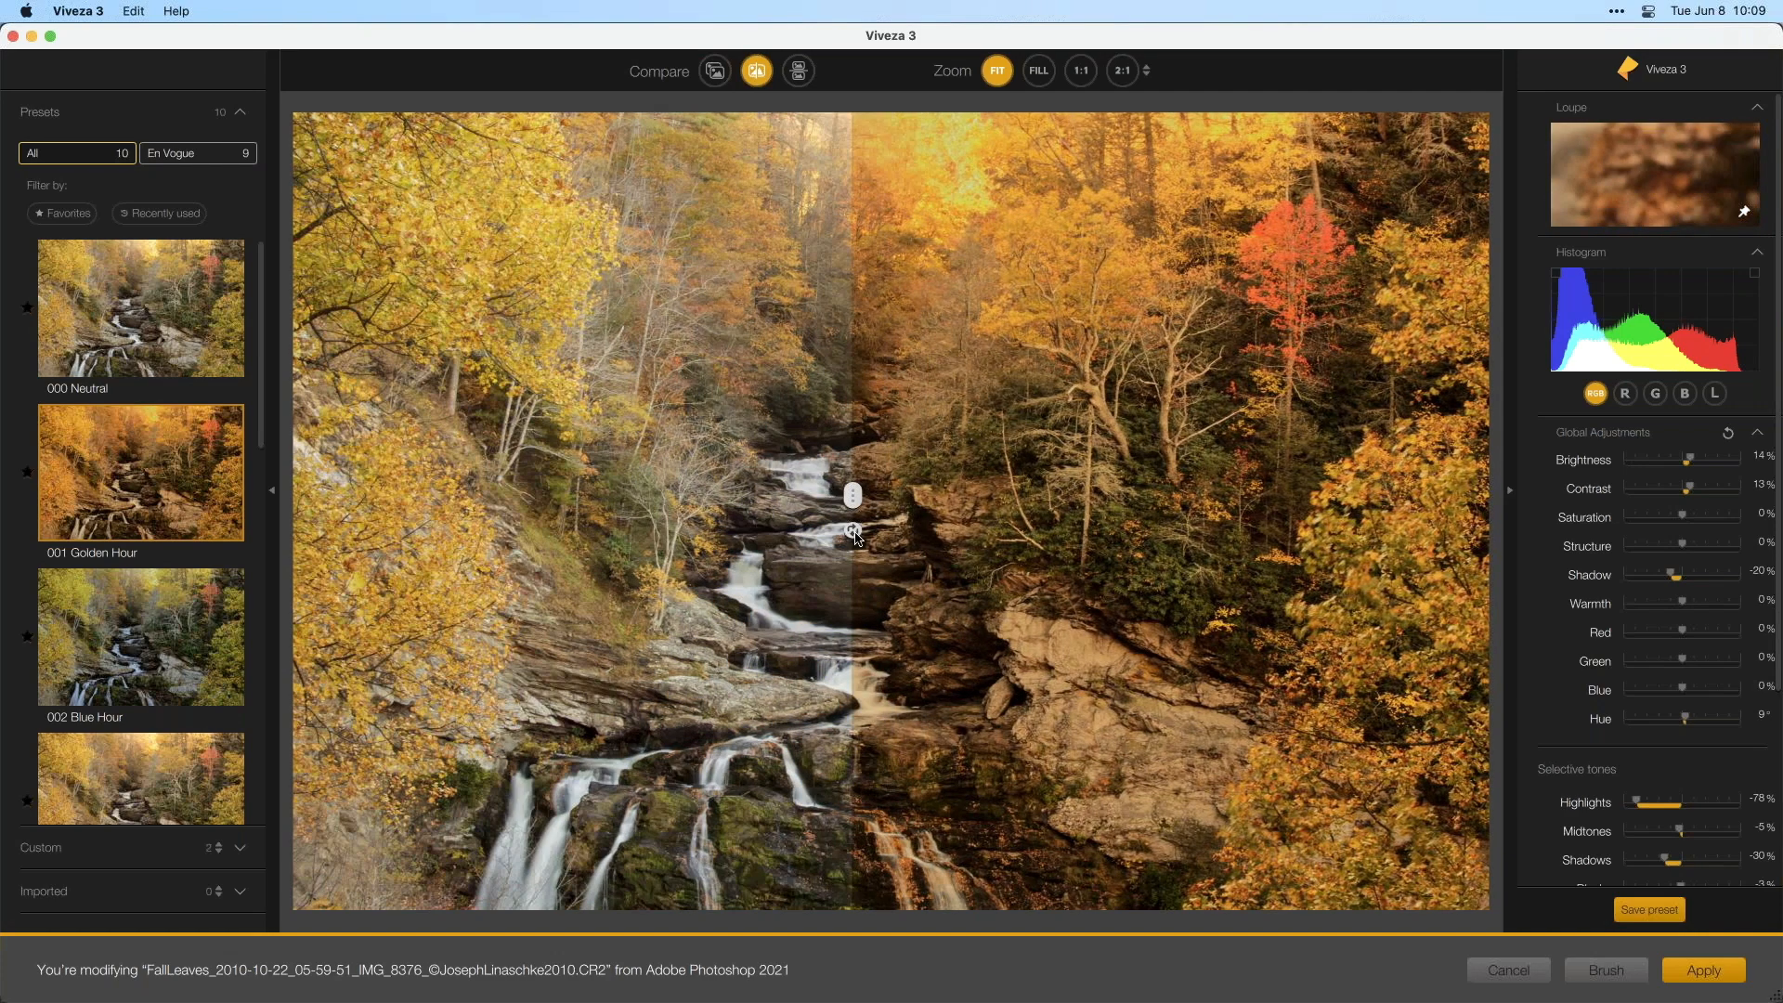
click(799, 530)
drag(877, 467, 876, 512)
- Compare the two versions in the dual-image view in both orientations, then return to the single-image view
click(799, 70)
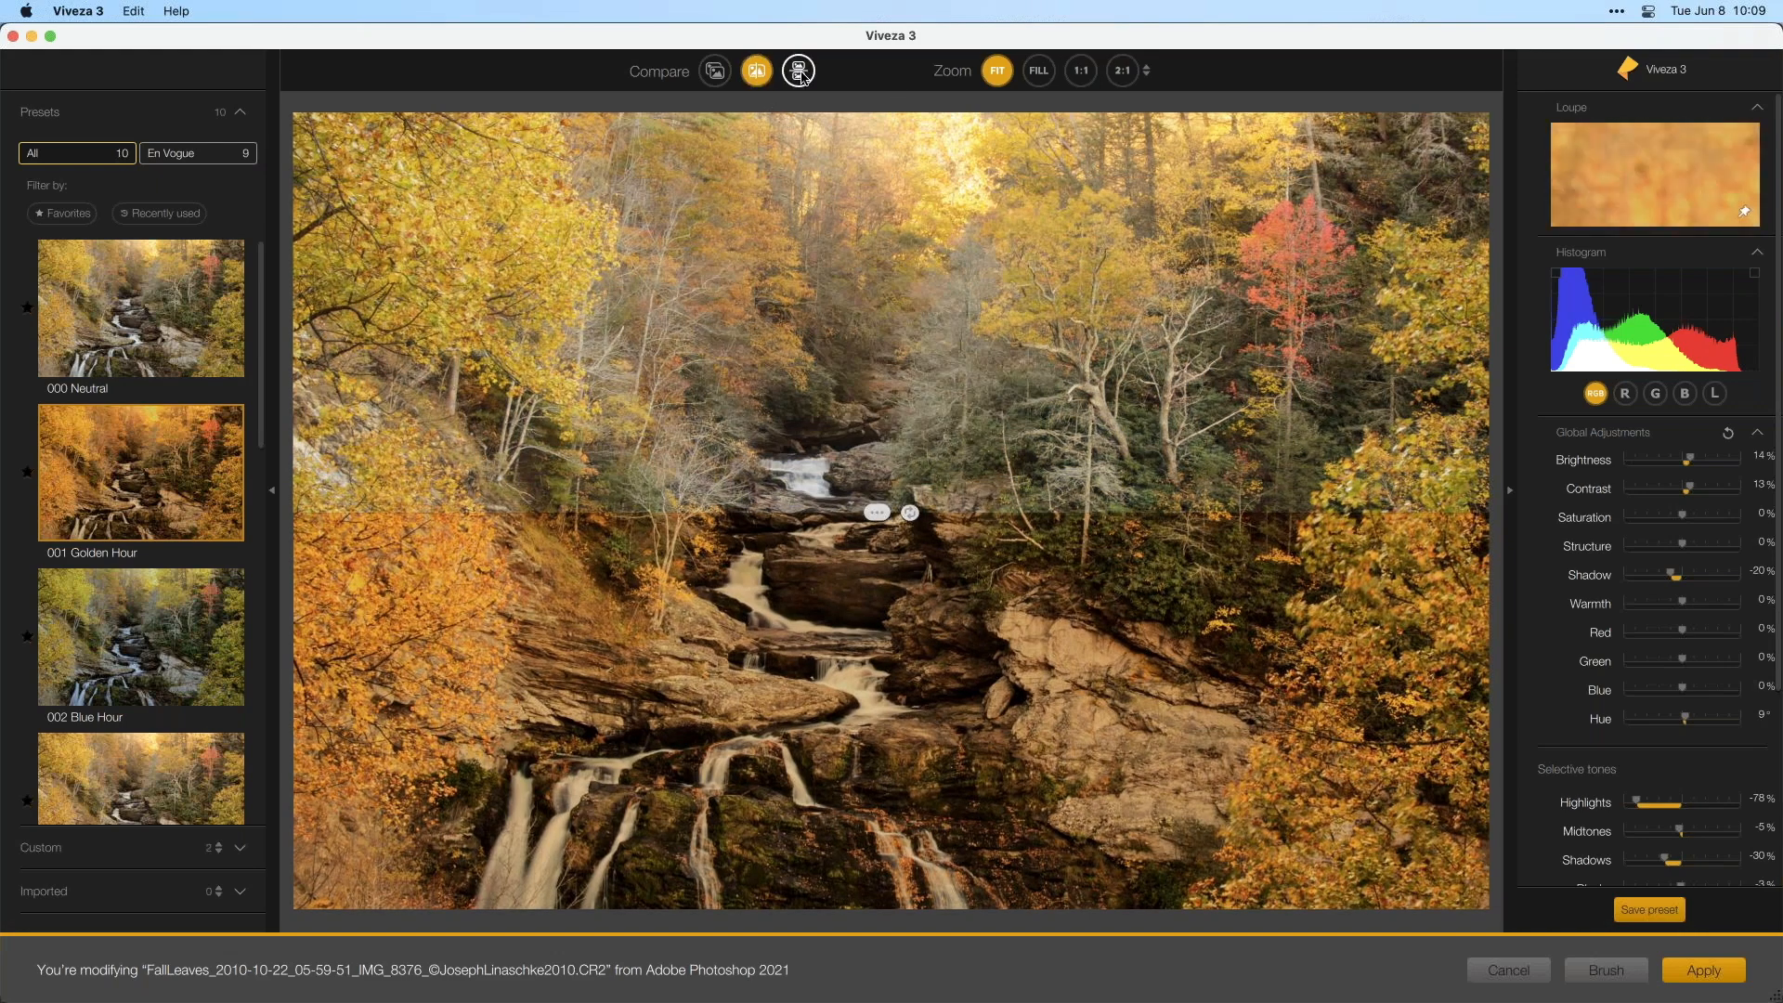
click(891, 510)
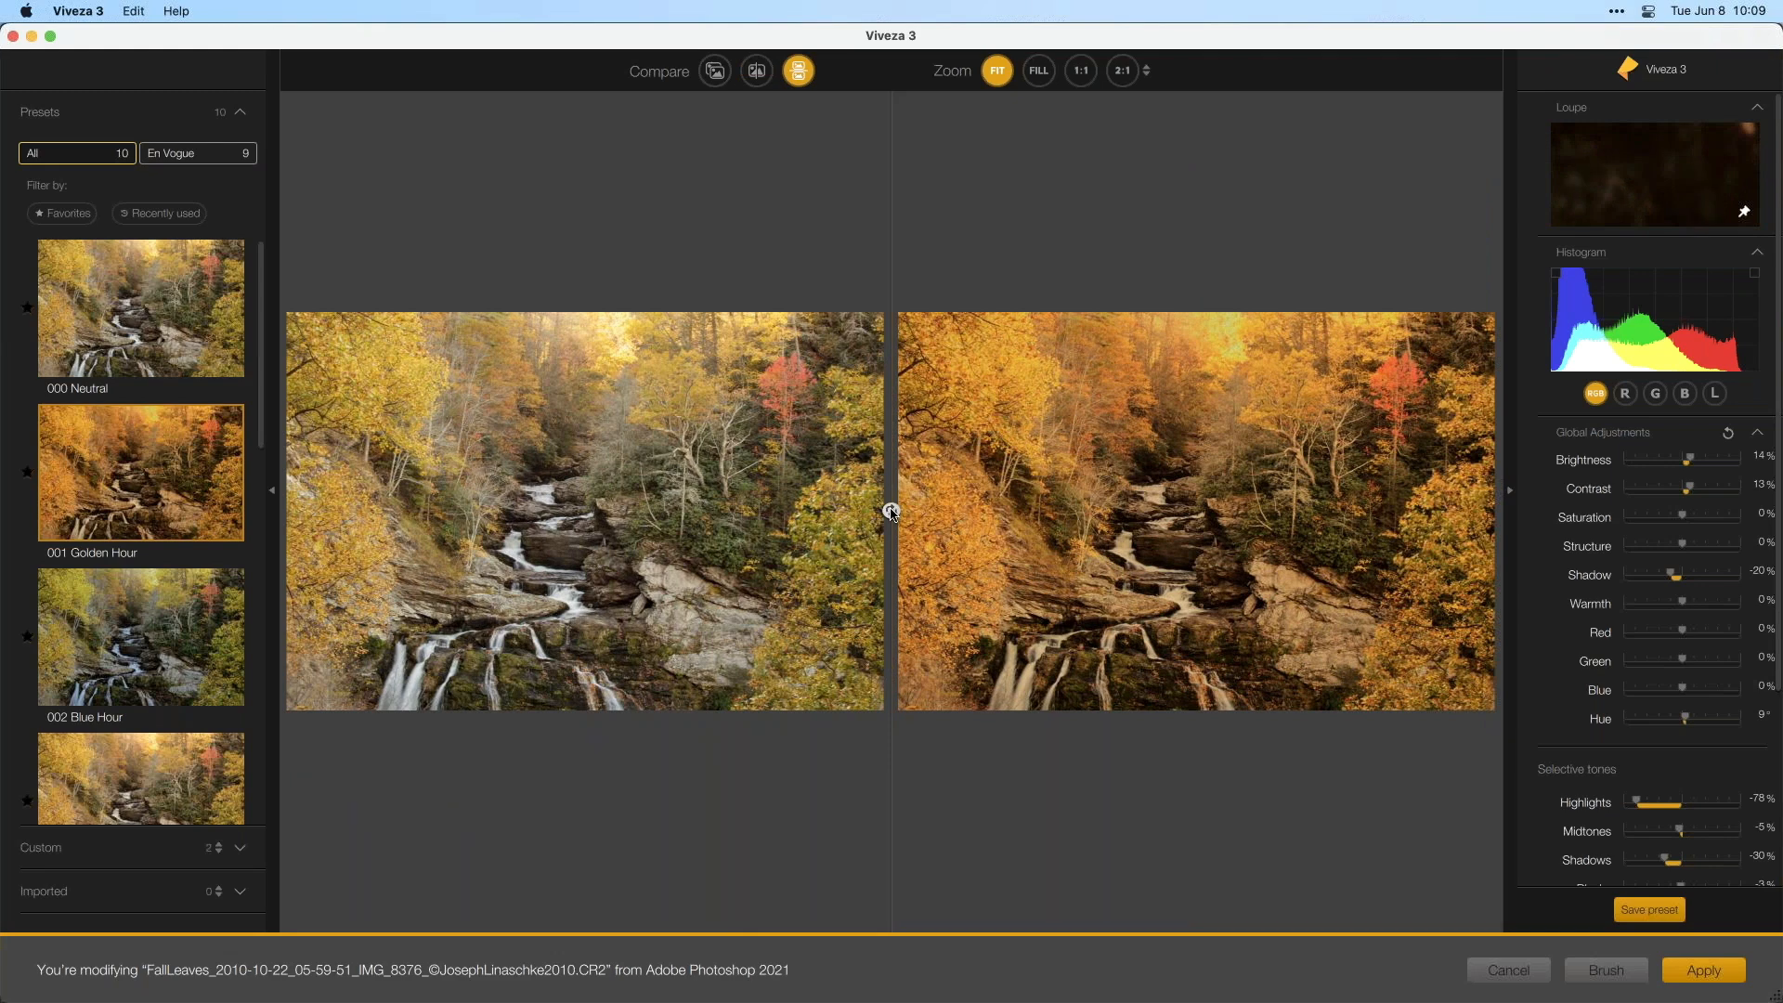
click(890, 511)
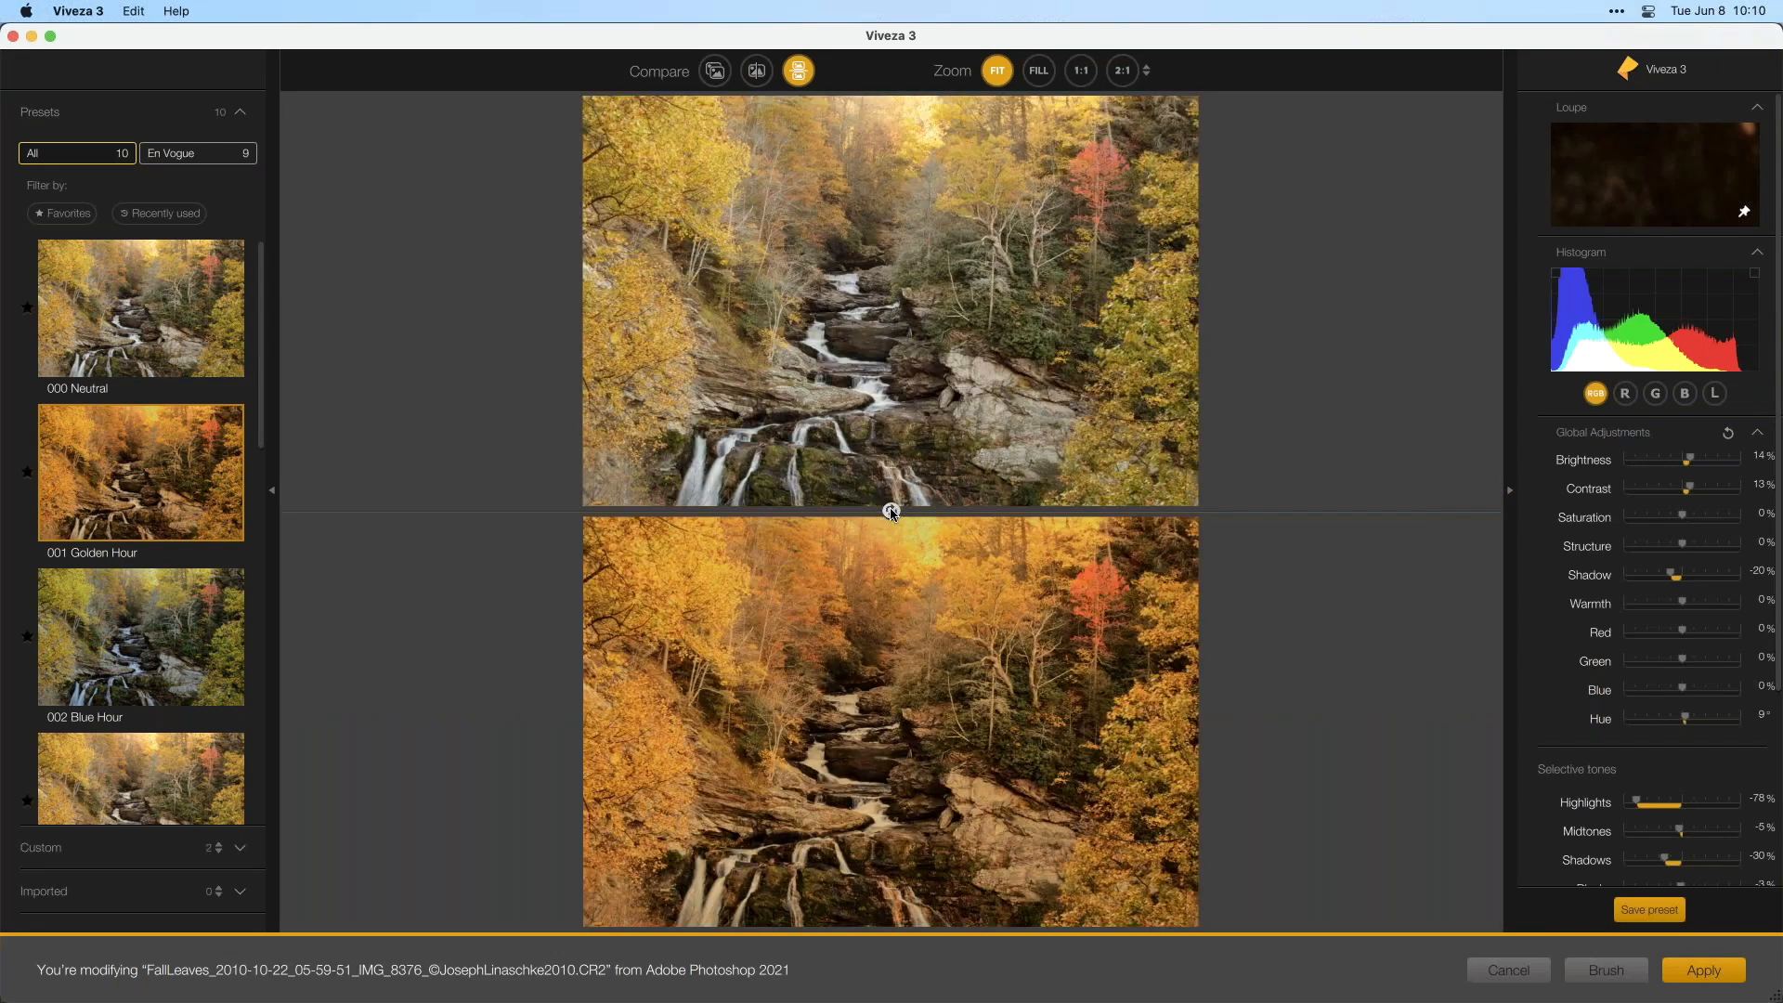
click(717, 71)
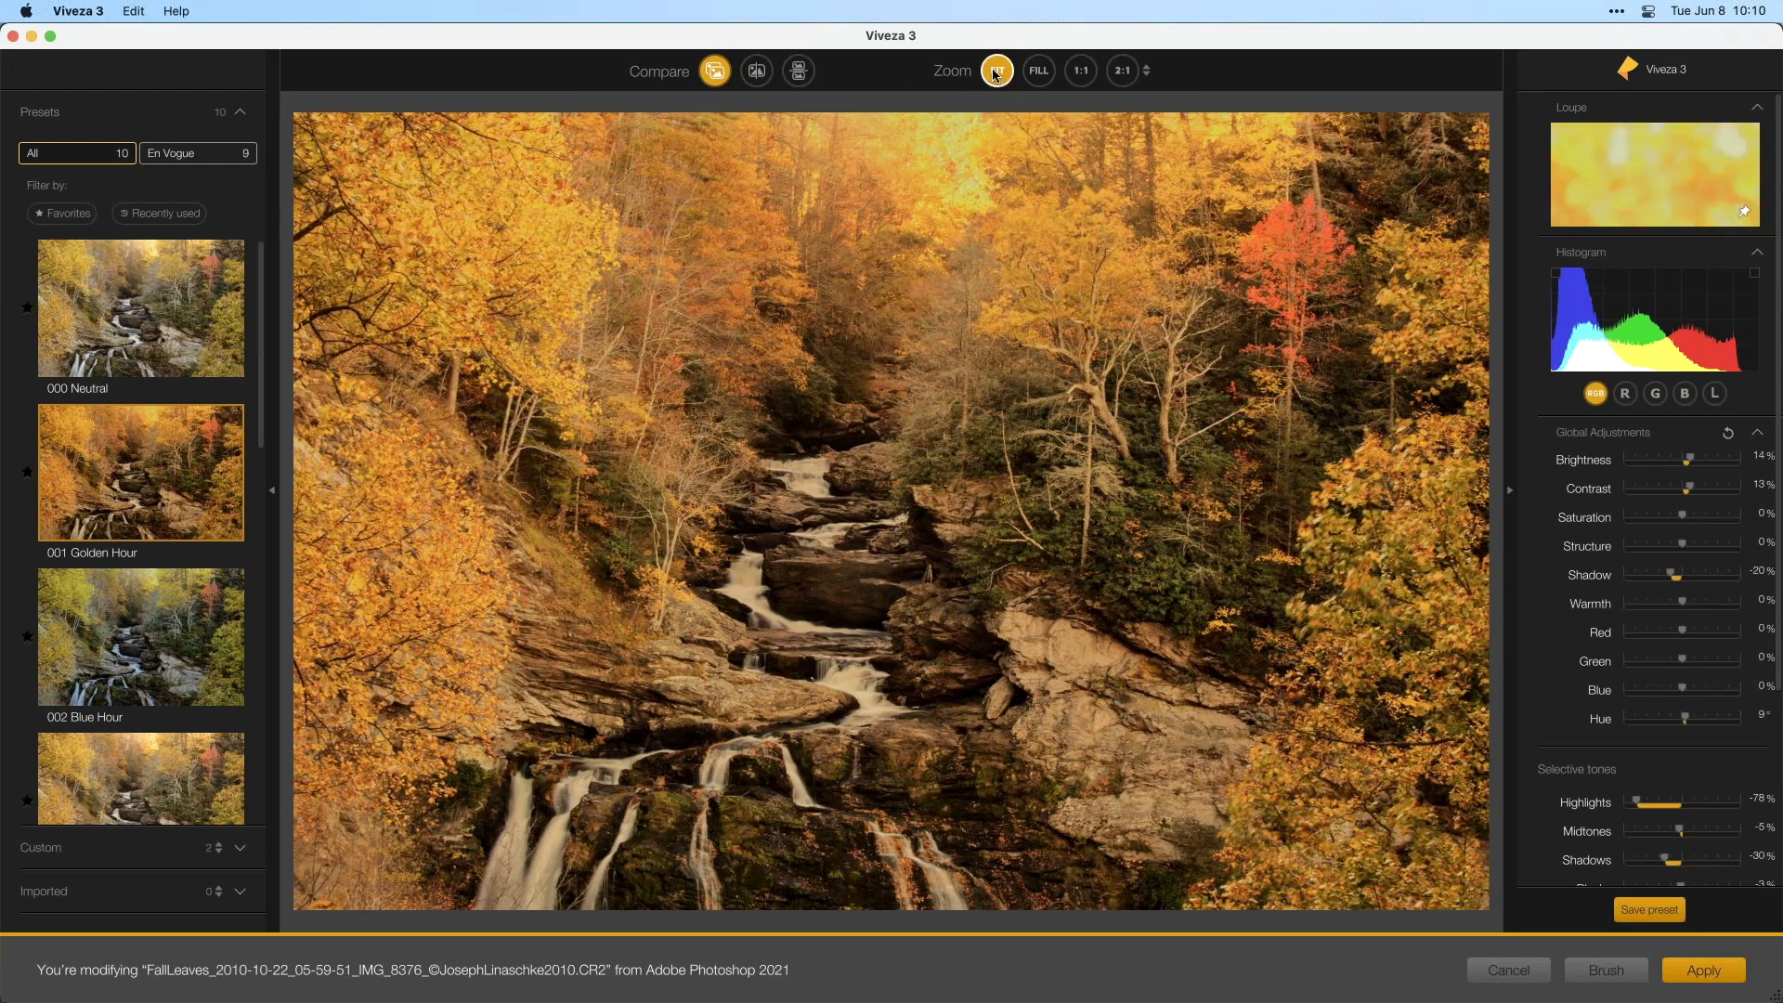
- Inspect the photo at Fill and 1:1 zoom, moving from the lower rocks to the upper autumn foliage
click(1039, 72)
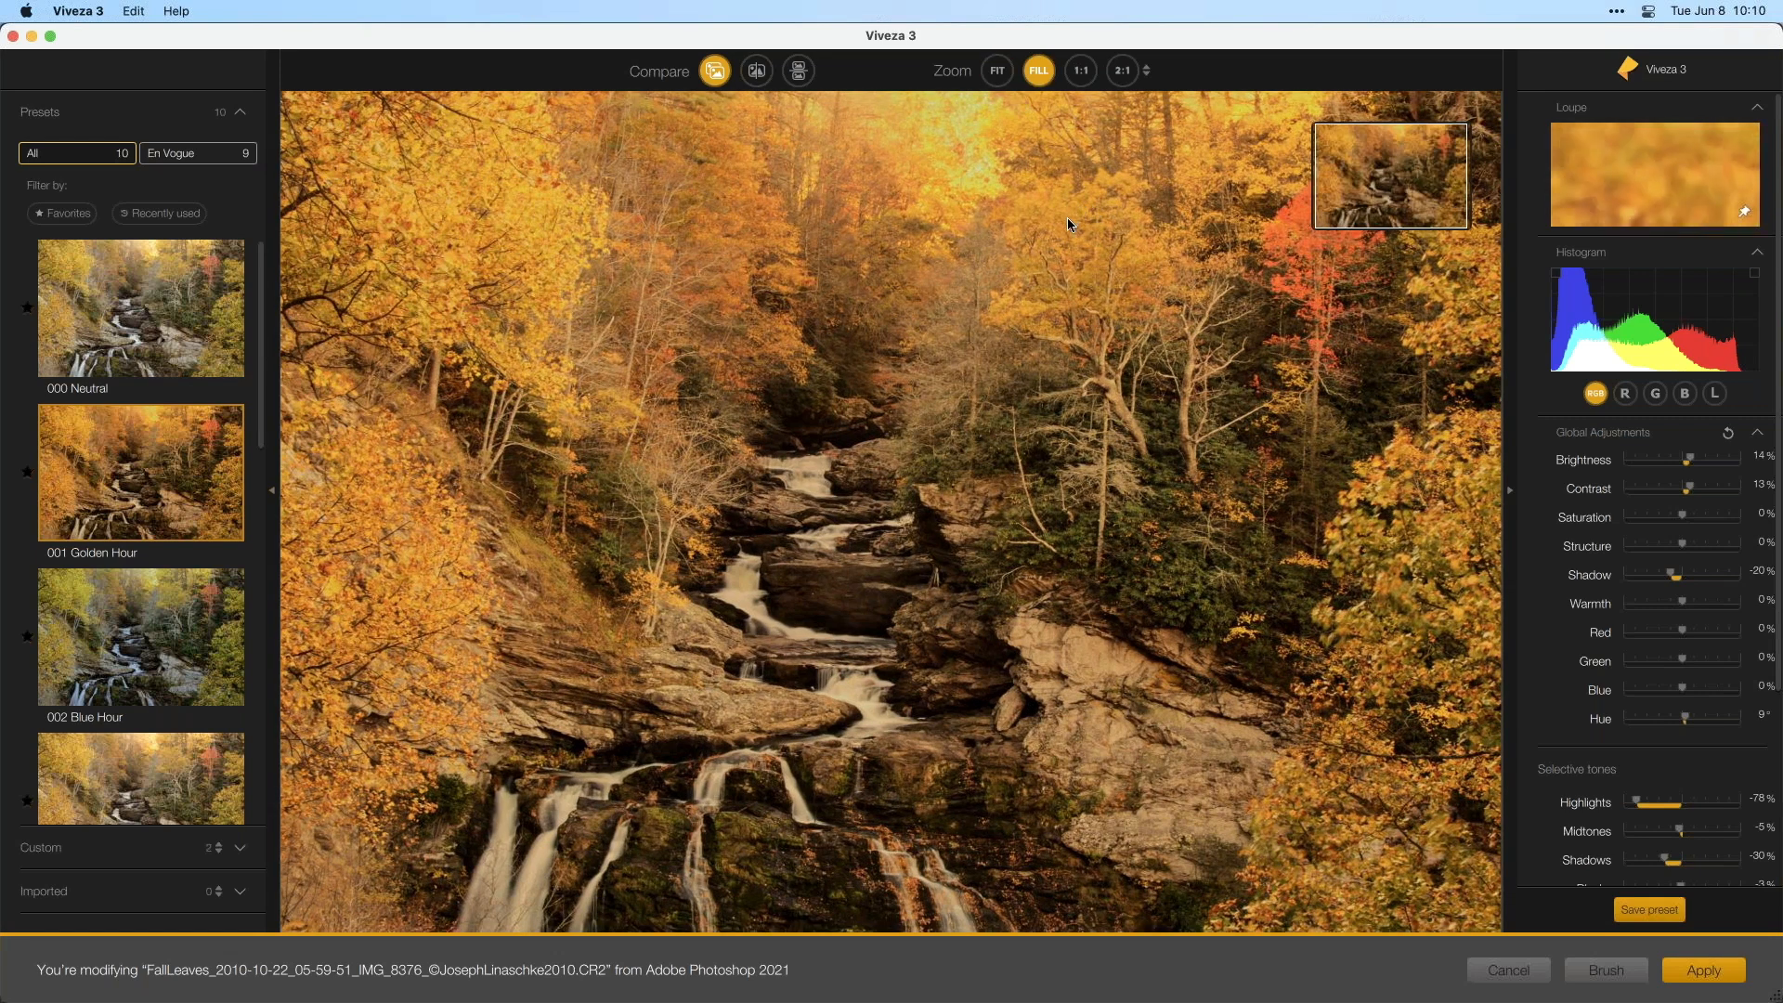
click(1080, 72)
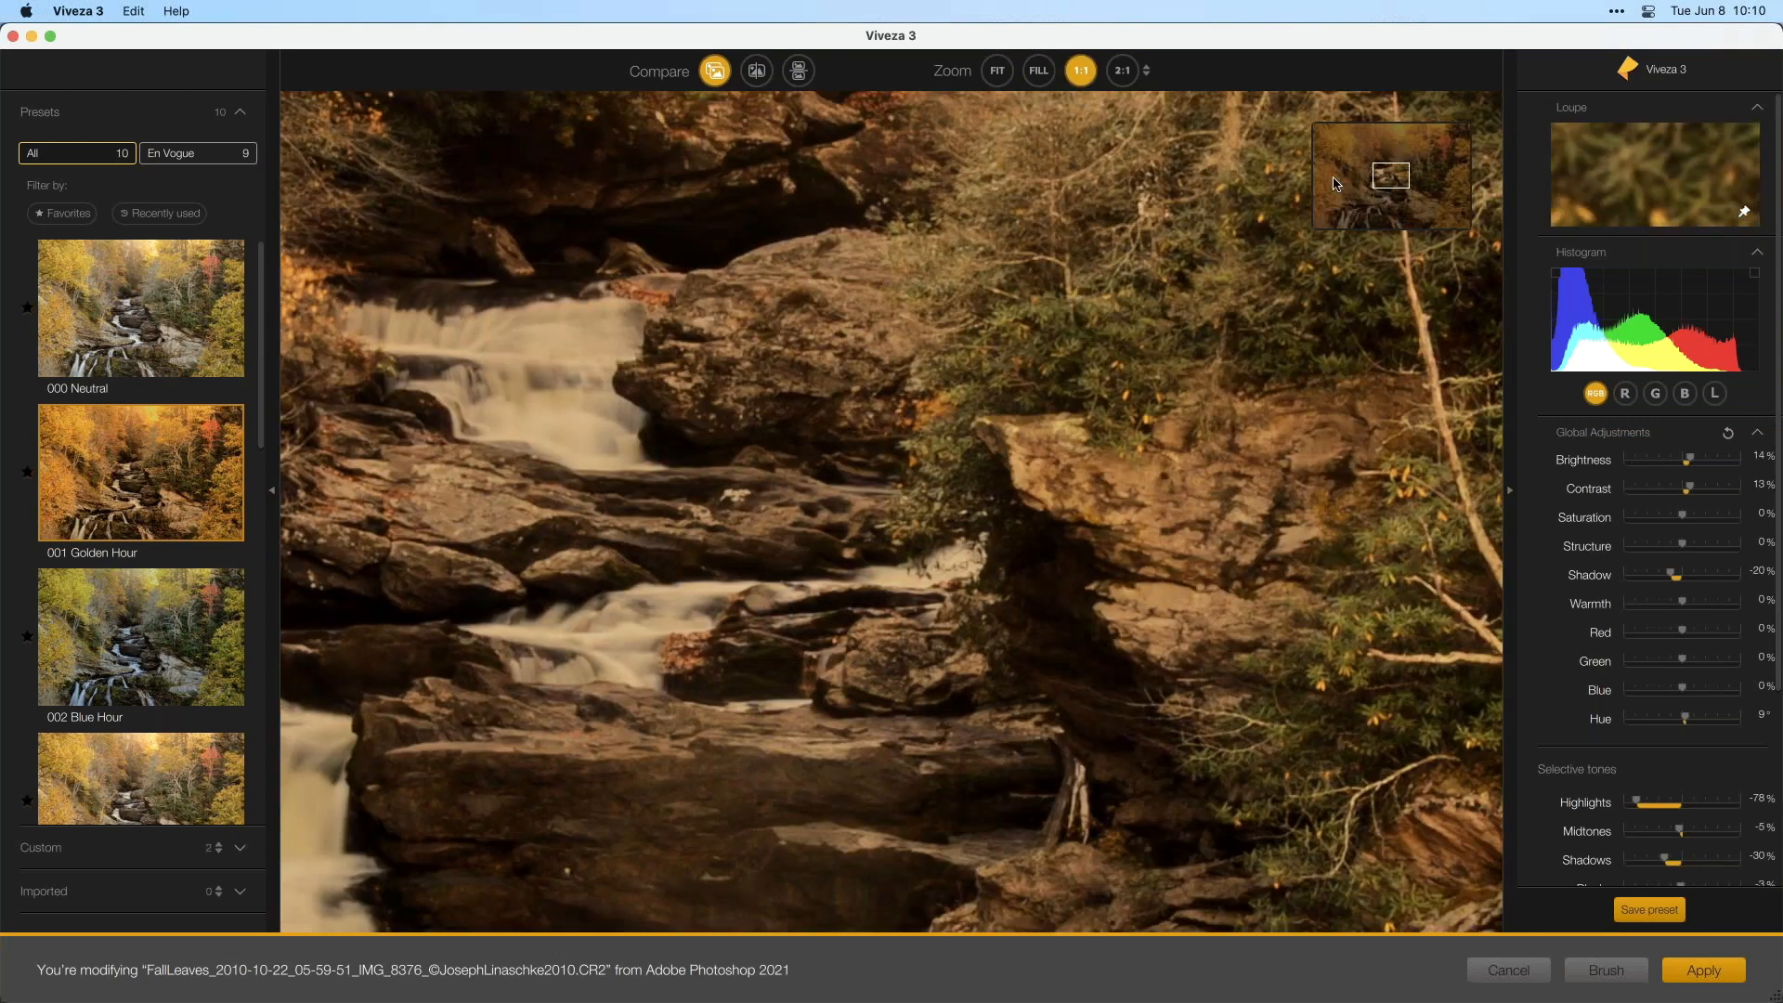
click(1368, 206)
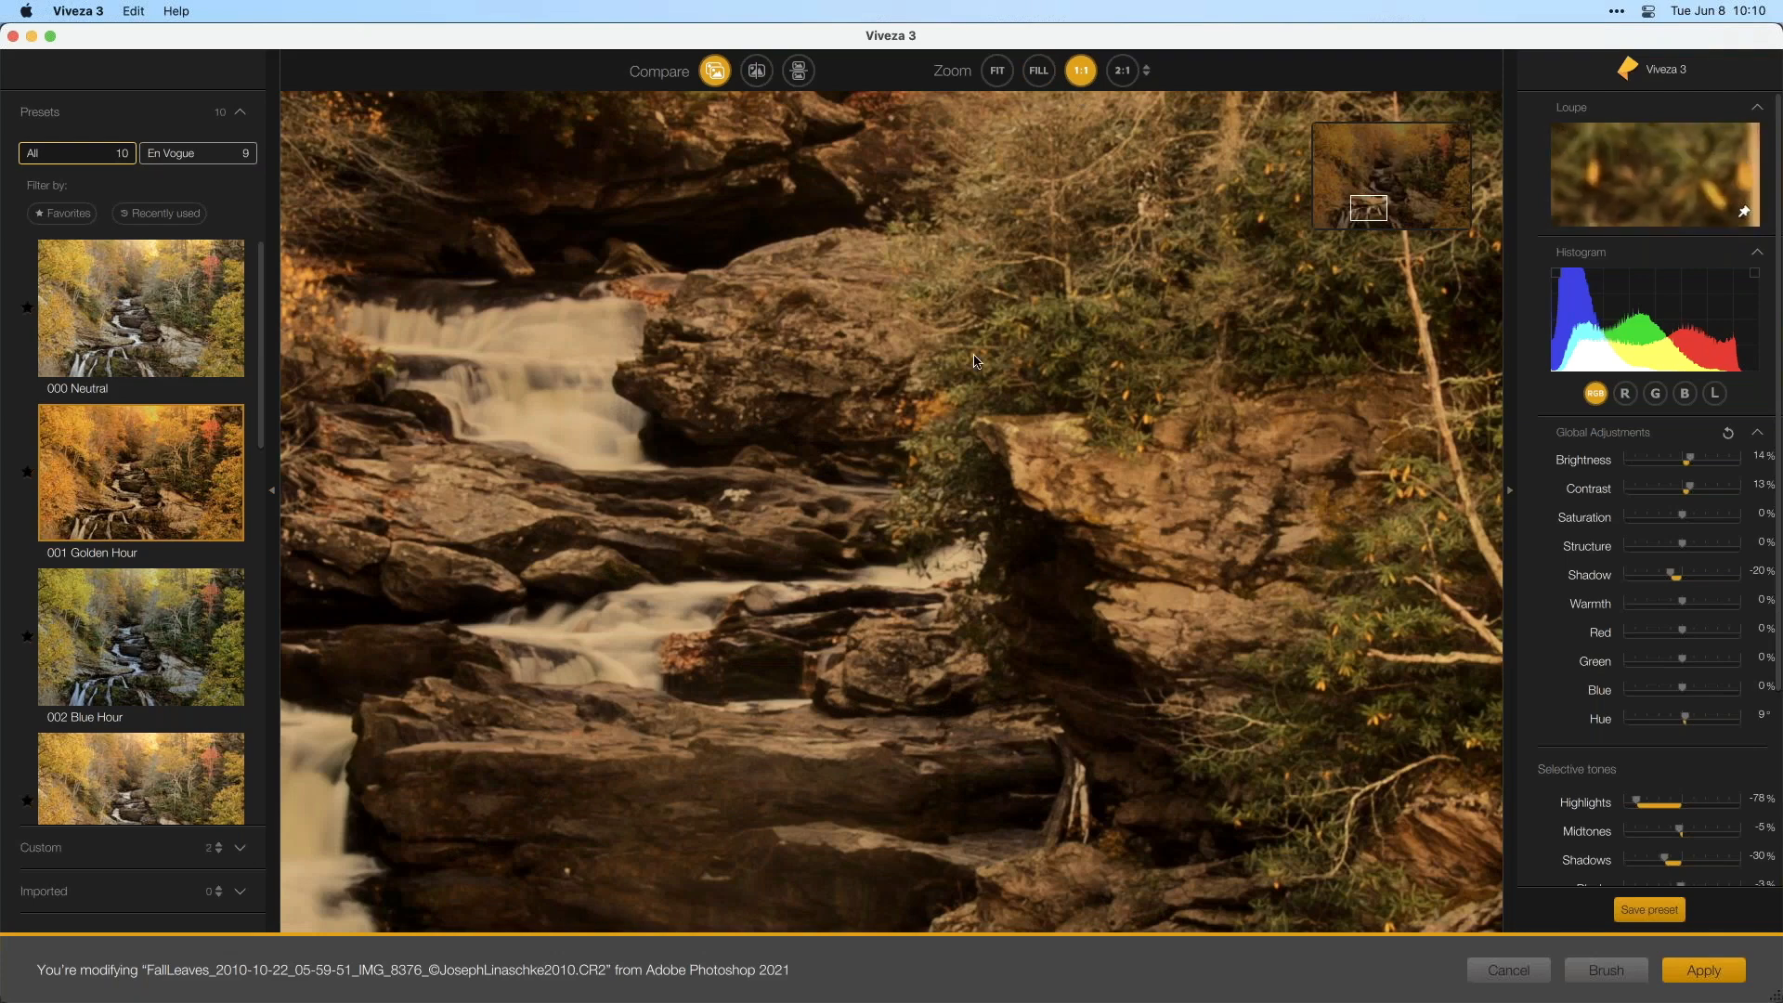
click(1367, 198)
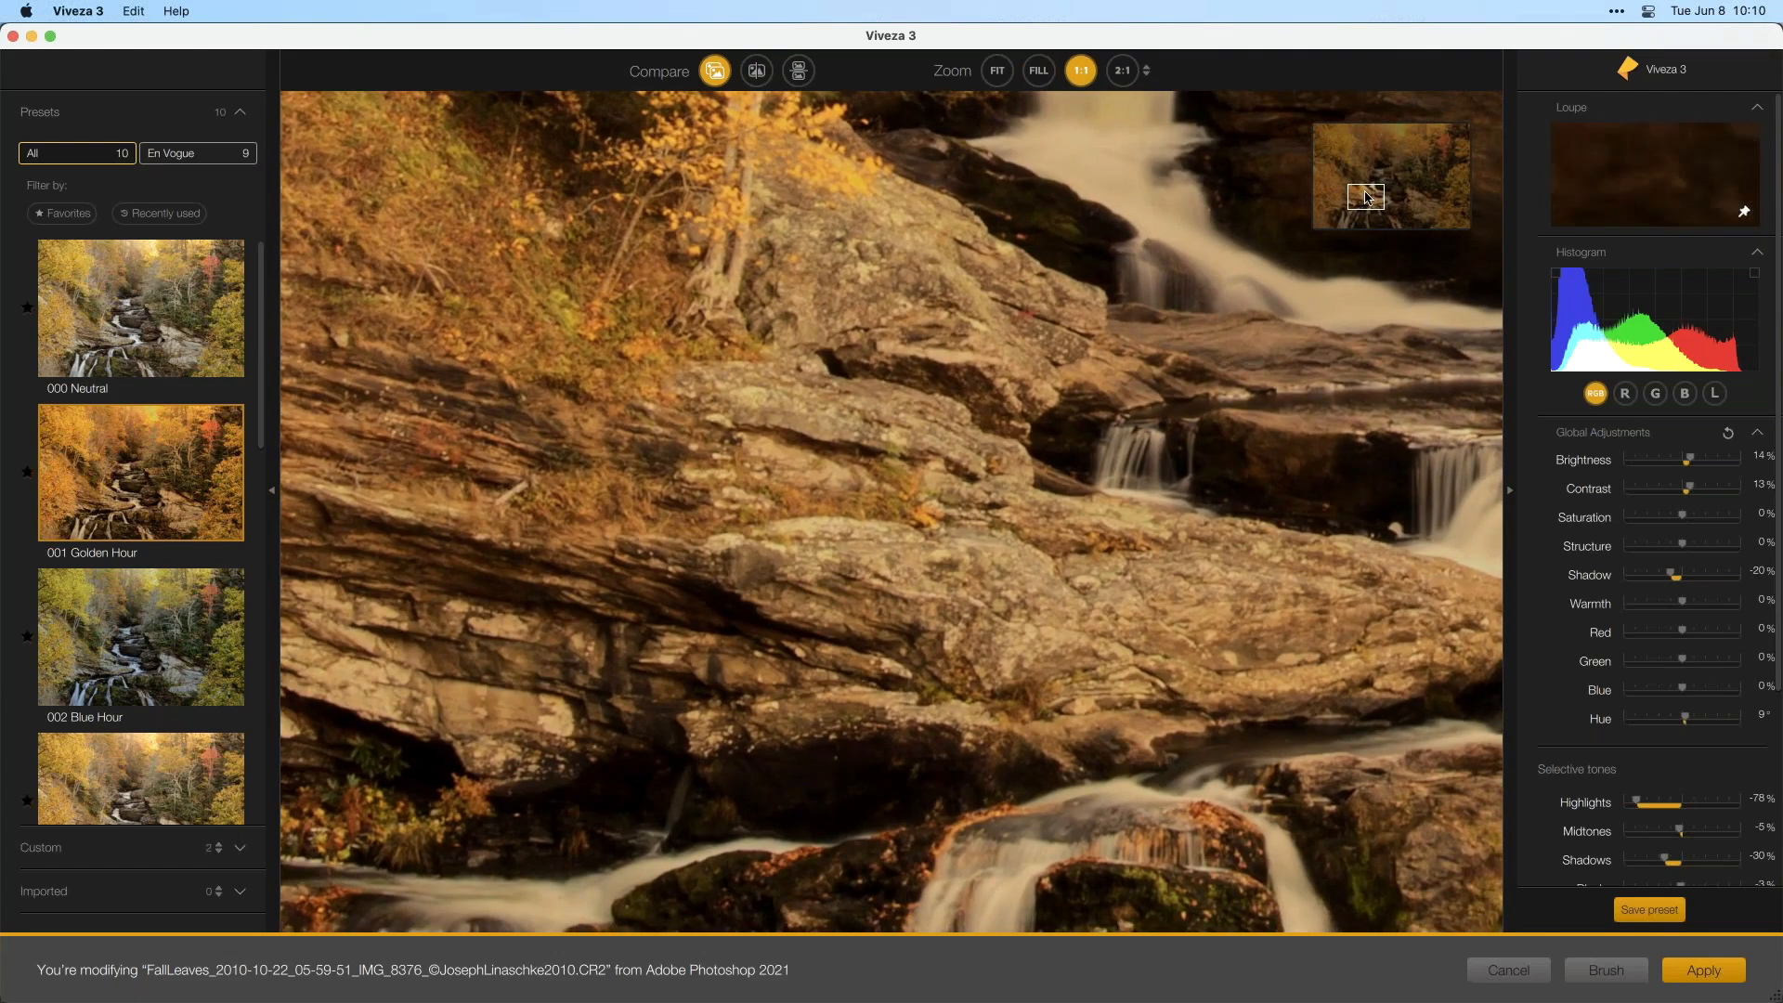
drag(1367, 198, 1406, 153)
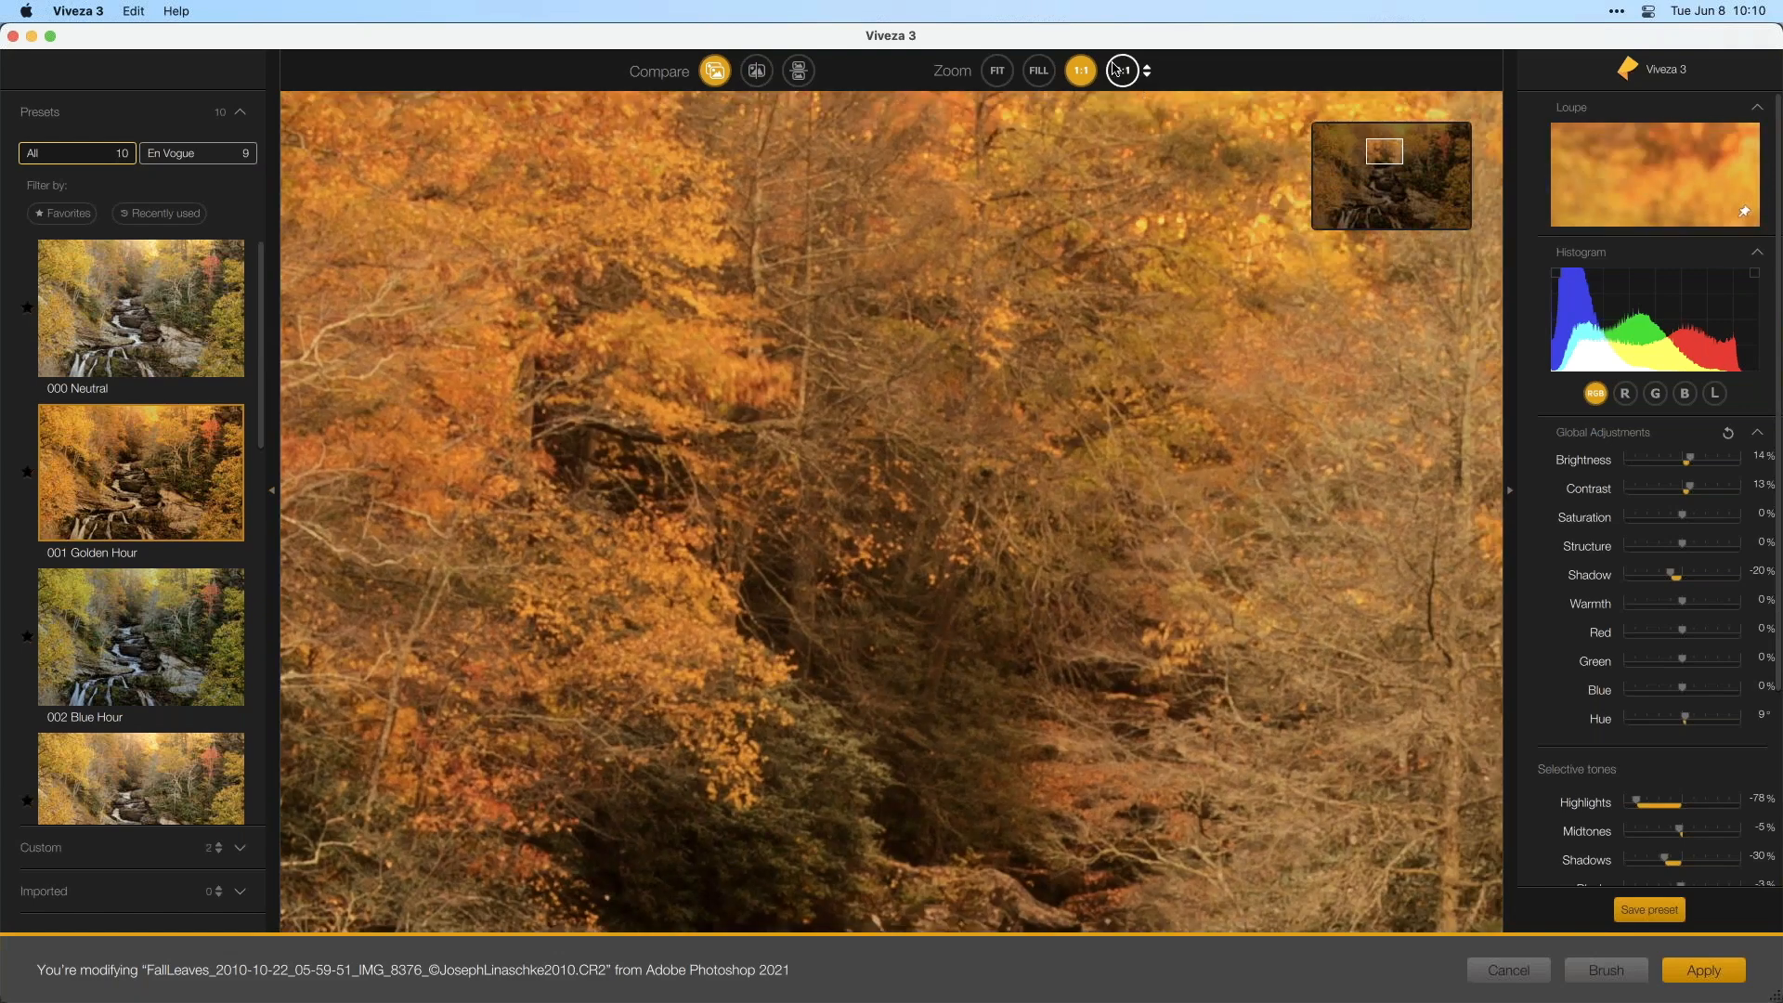
- View the photo at 1:2 zoom, compare that with Fill, and return to Fit
click(1148, 71)
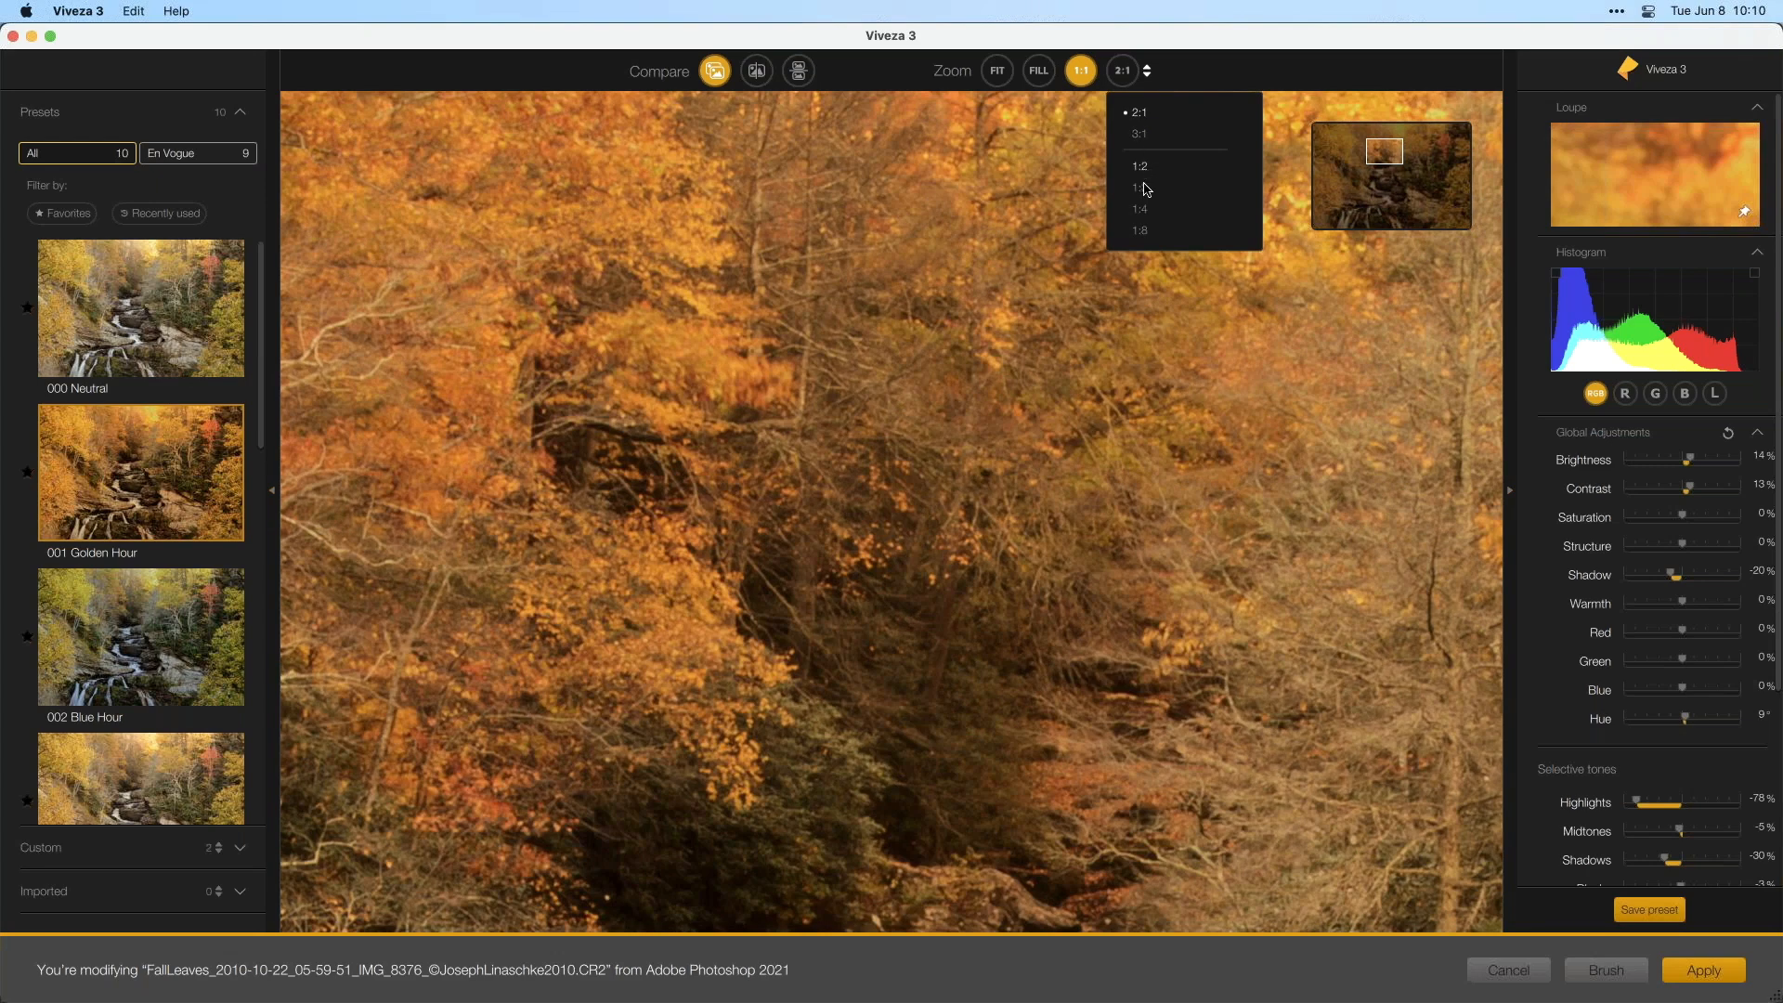
click(1146, 224)
click(1148, 71)
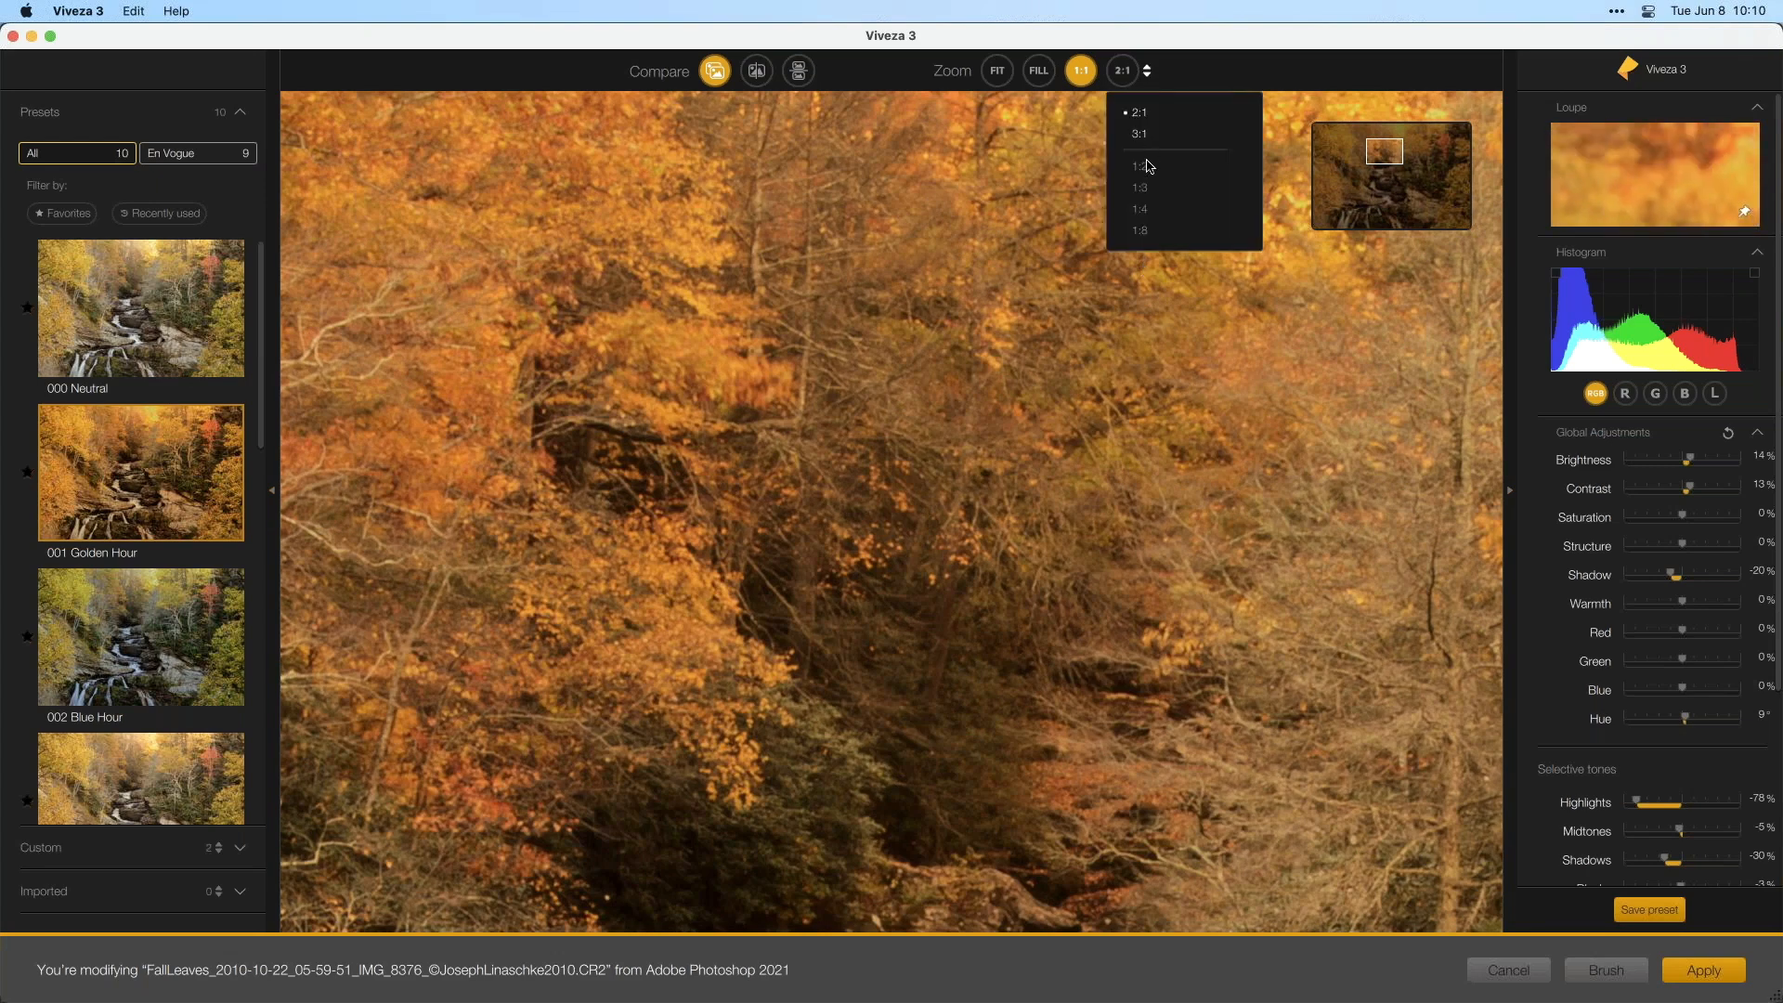
click(1149, 156)
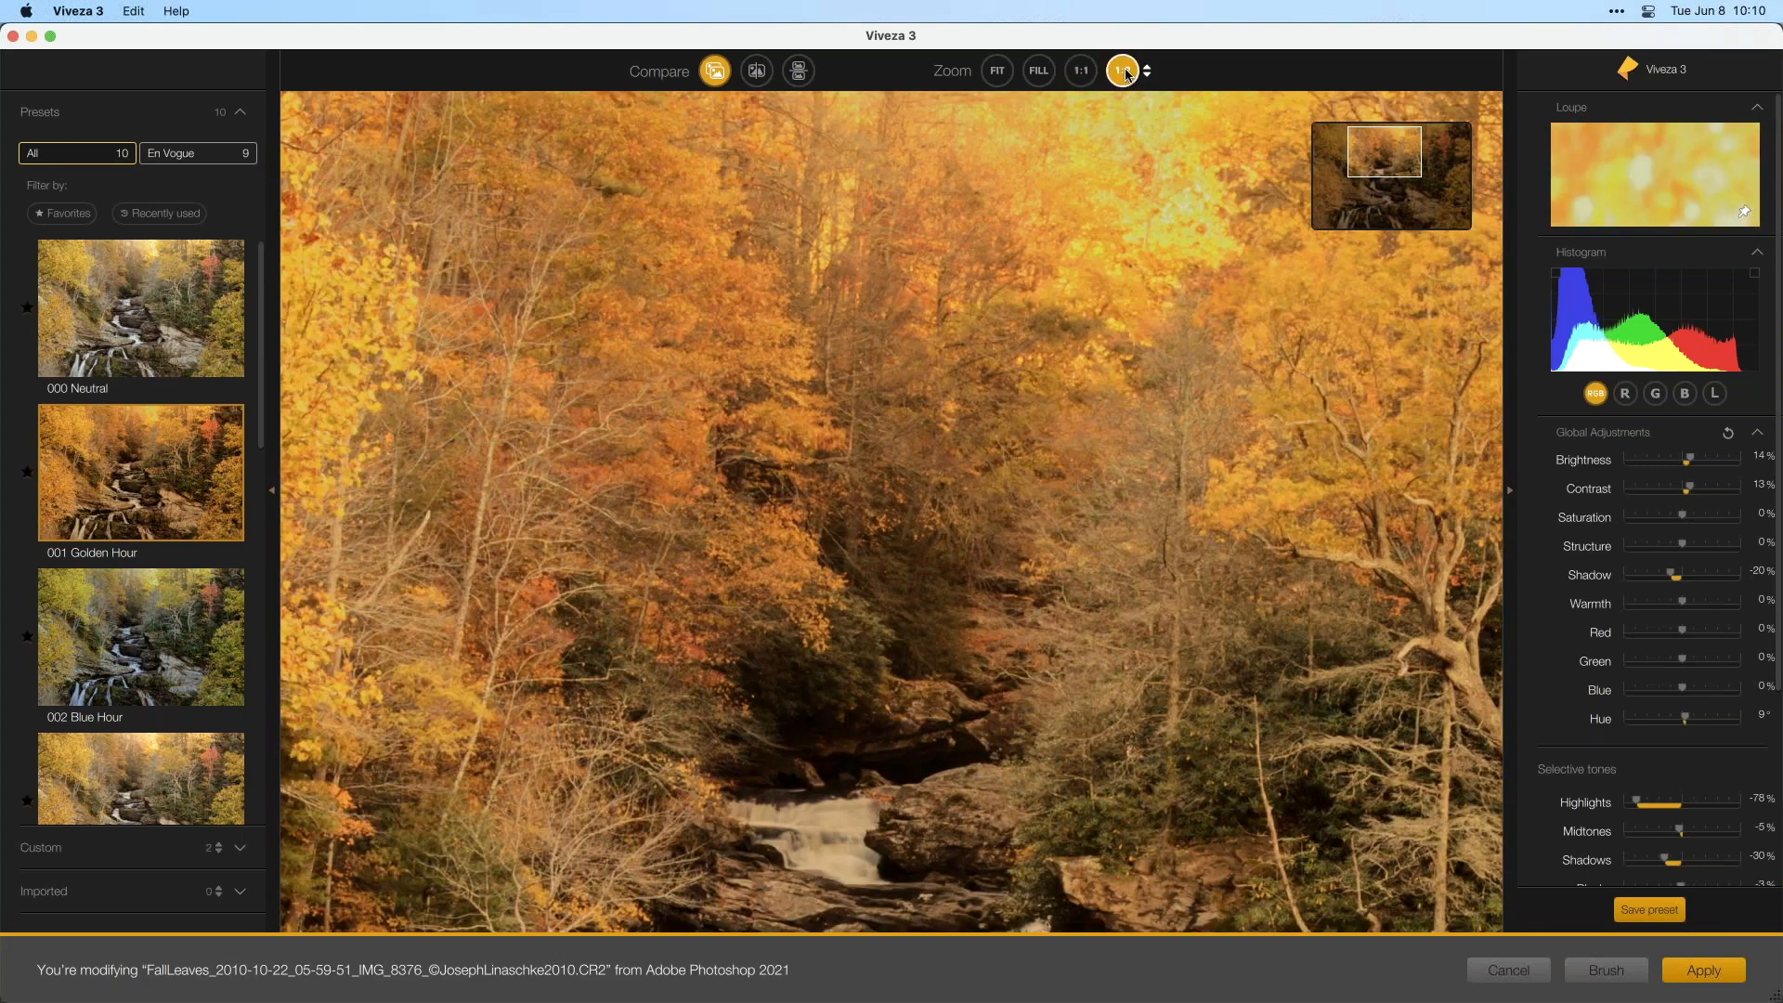
click(1036, 75)
click(1122, 74)
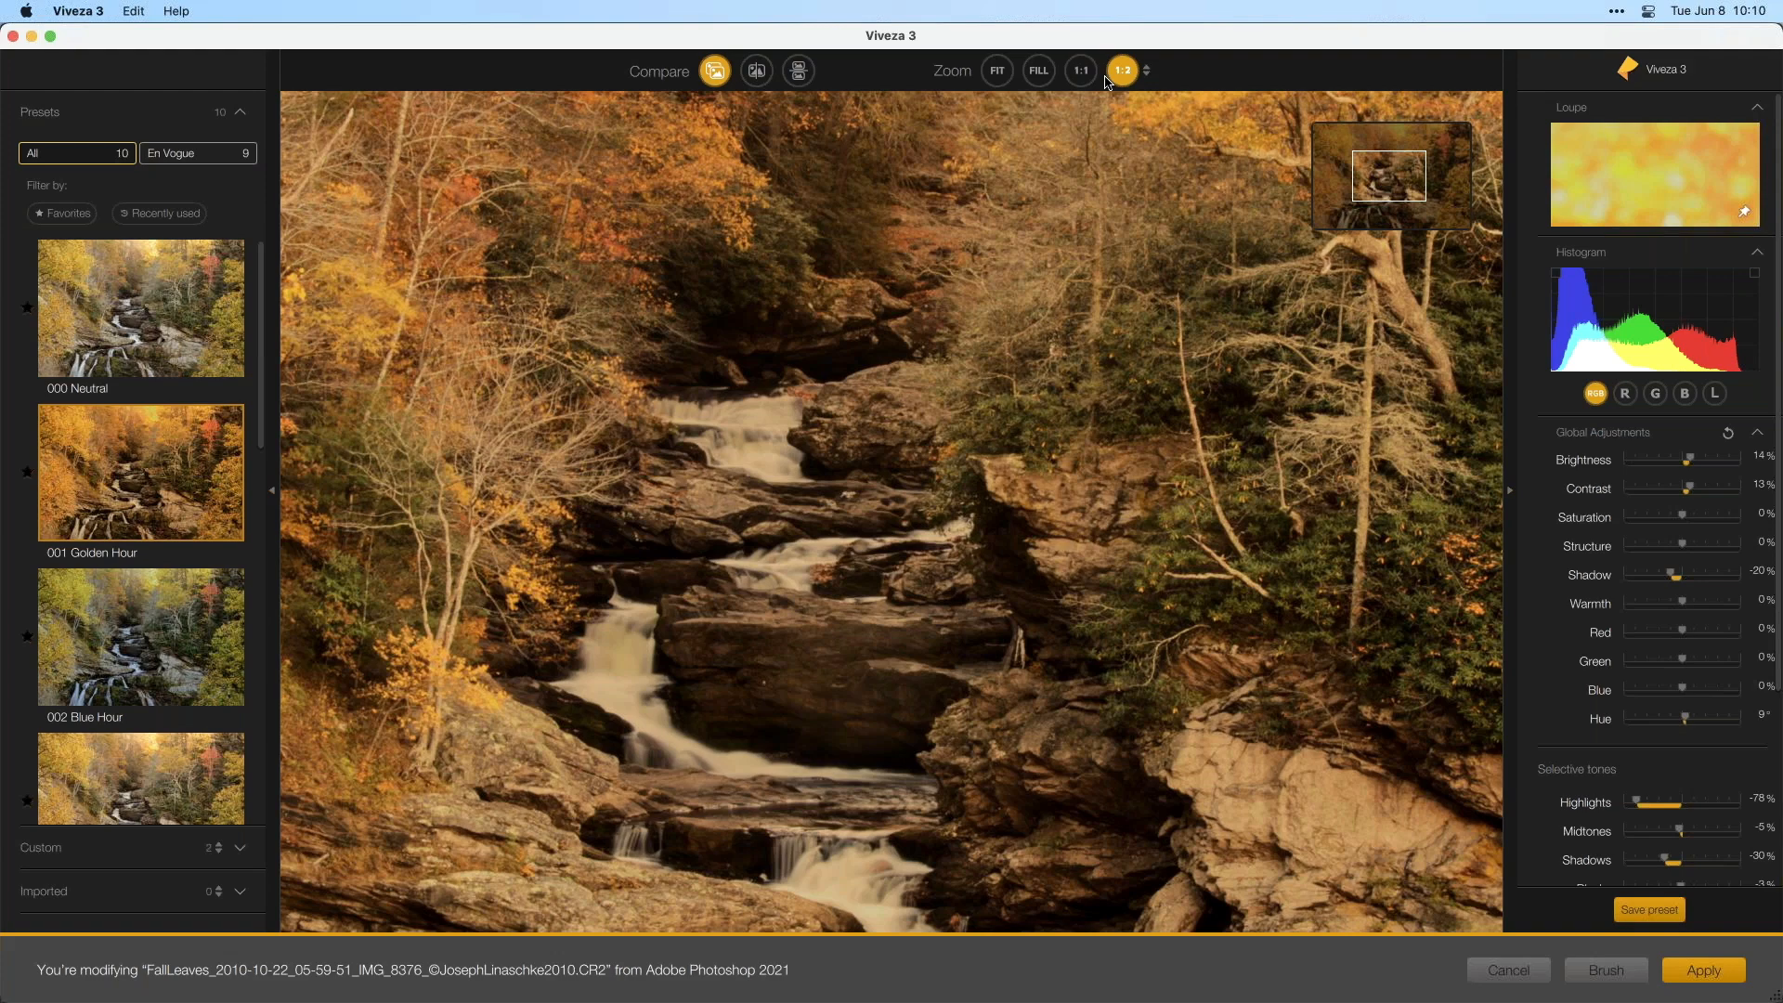
click(1005, 80)
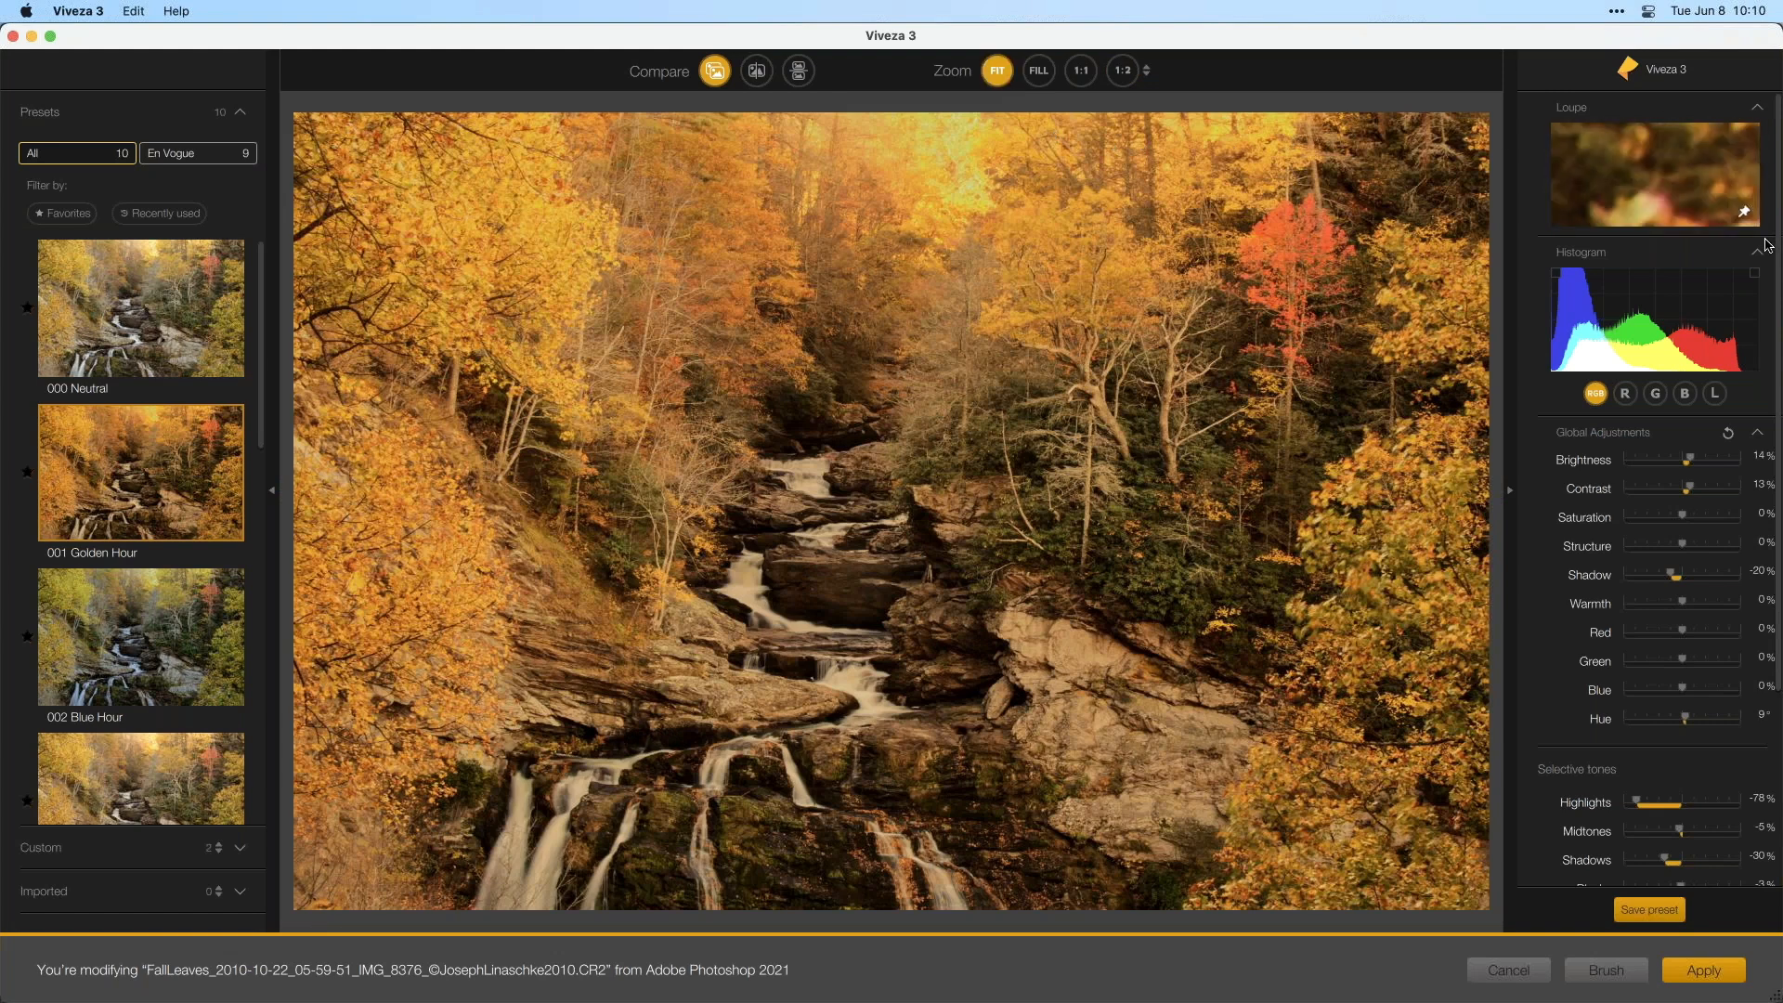
- Collapse the Loupe section and keep the Histogram section expanded
scroll(1765, 279, down, 5)
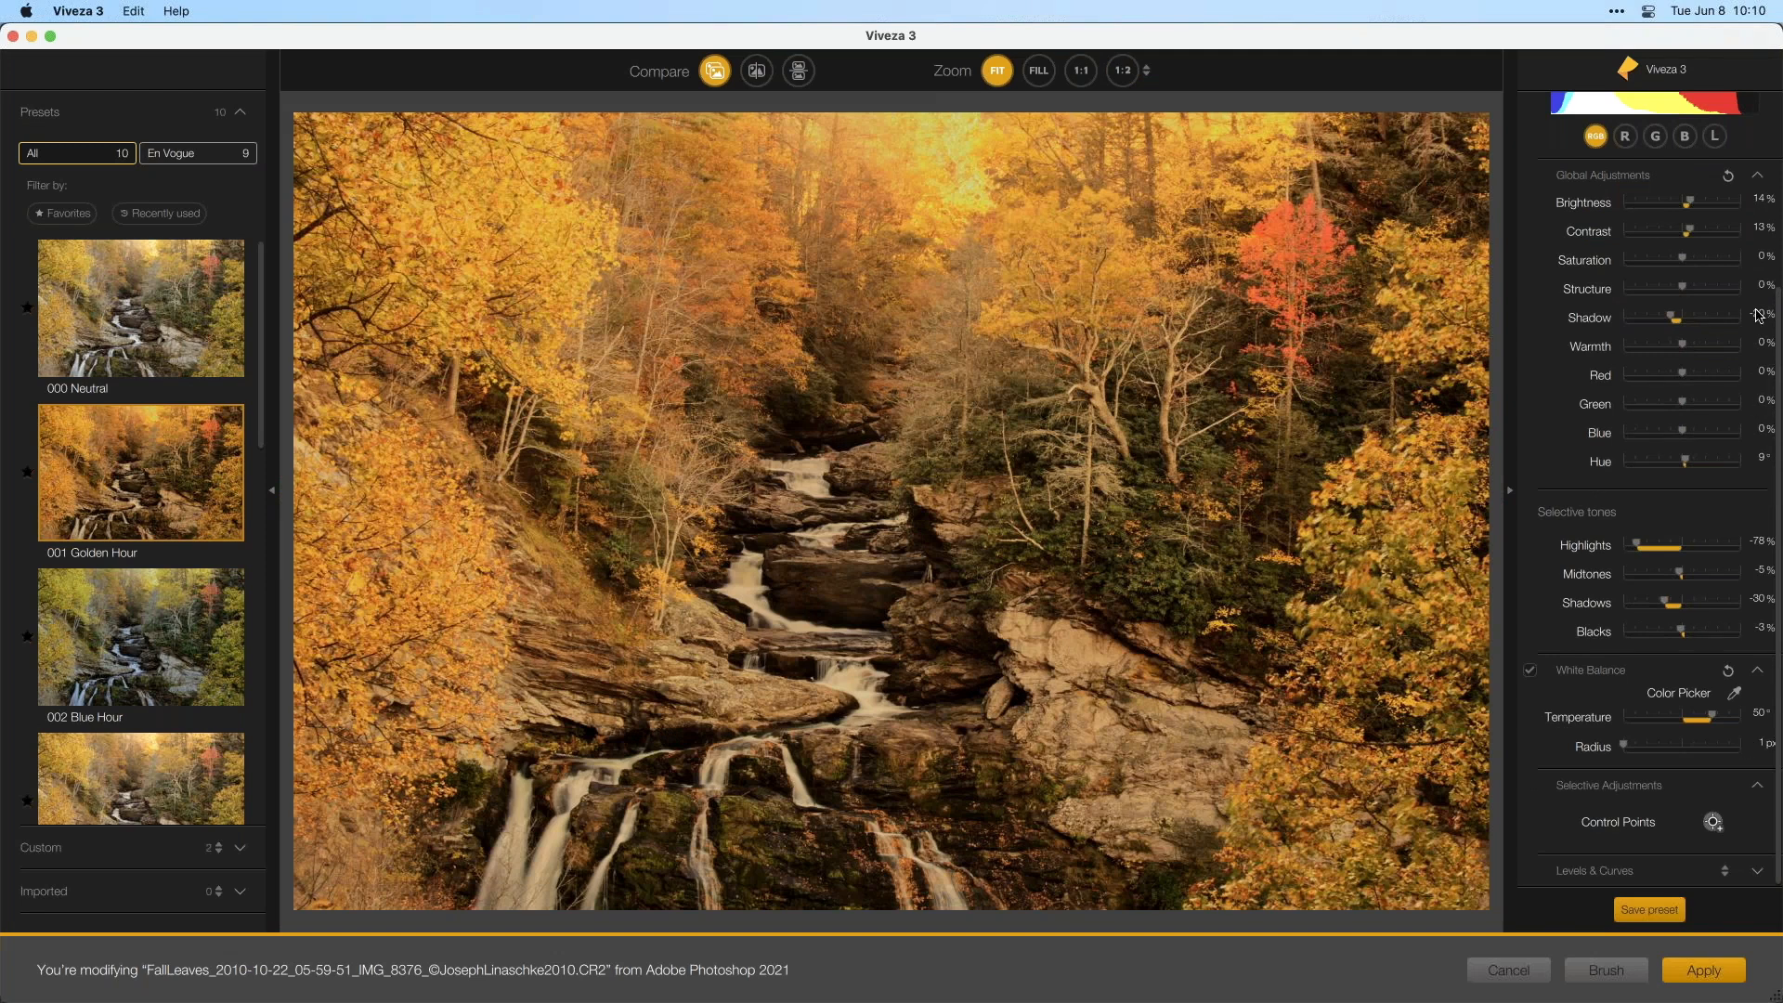
scroll(1758, 316, up, 5)
click(1756, 108)
click(1757, 109)
click(1757, 109)
click(1756, 109)
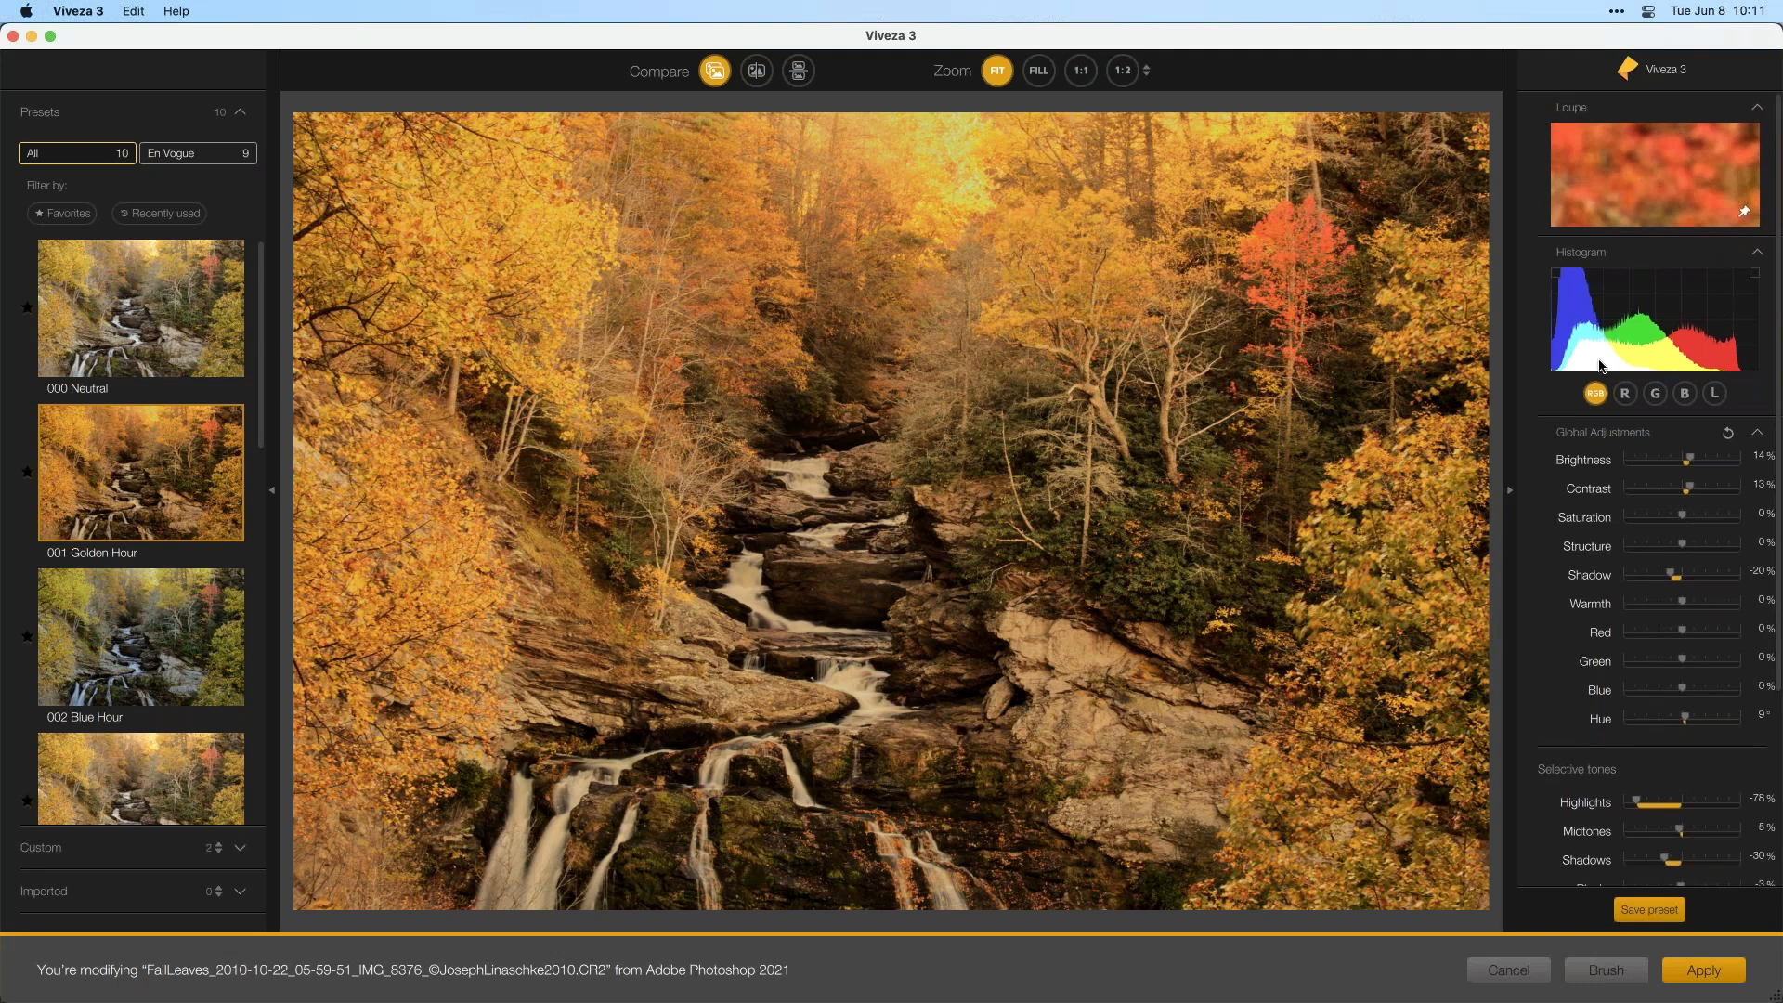
click(1758, 253)
click(1758, 108)
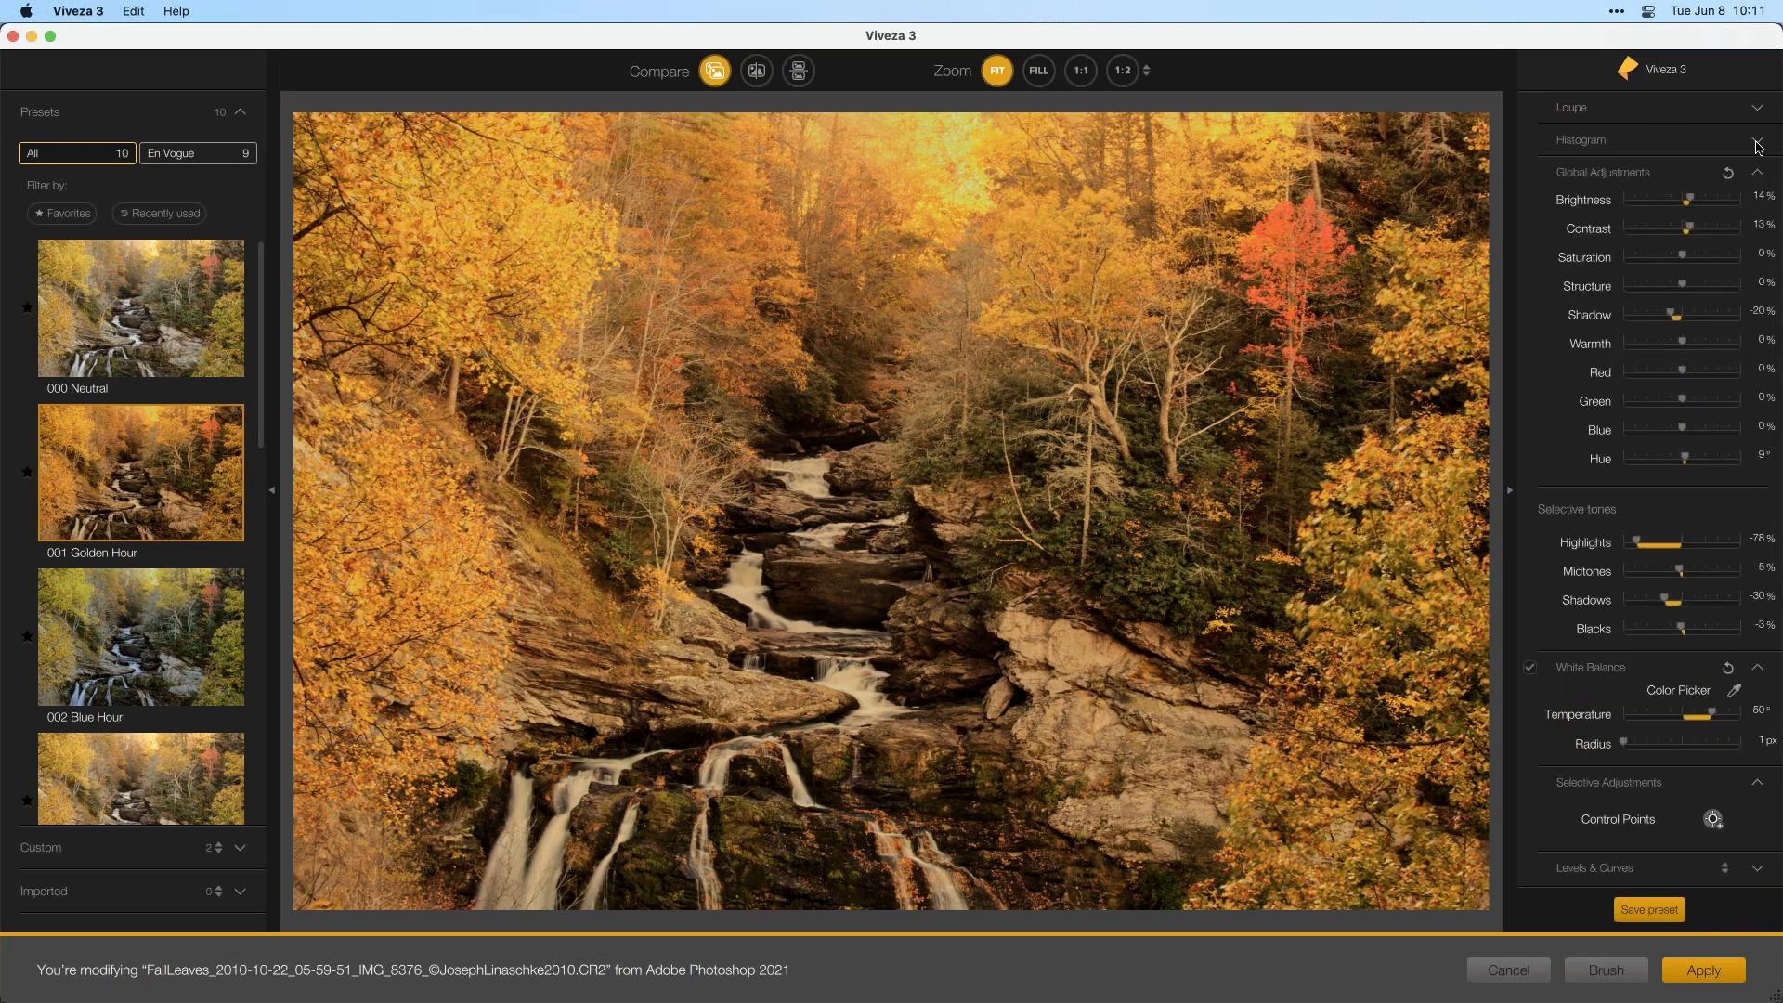
click(1757, 143)
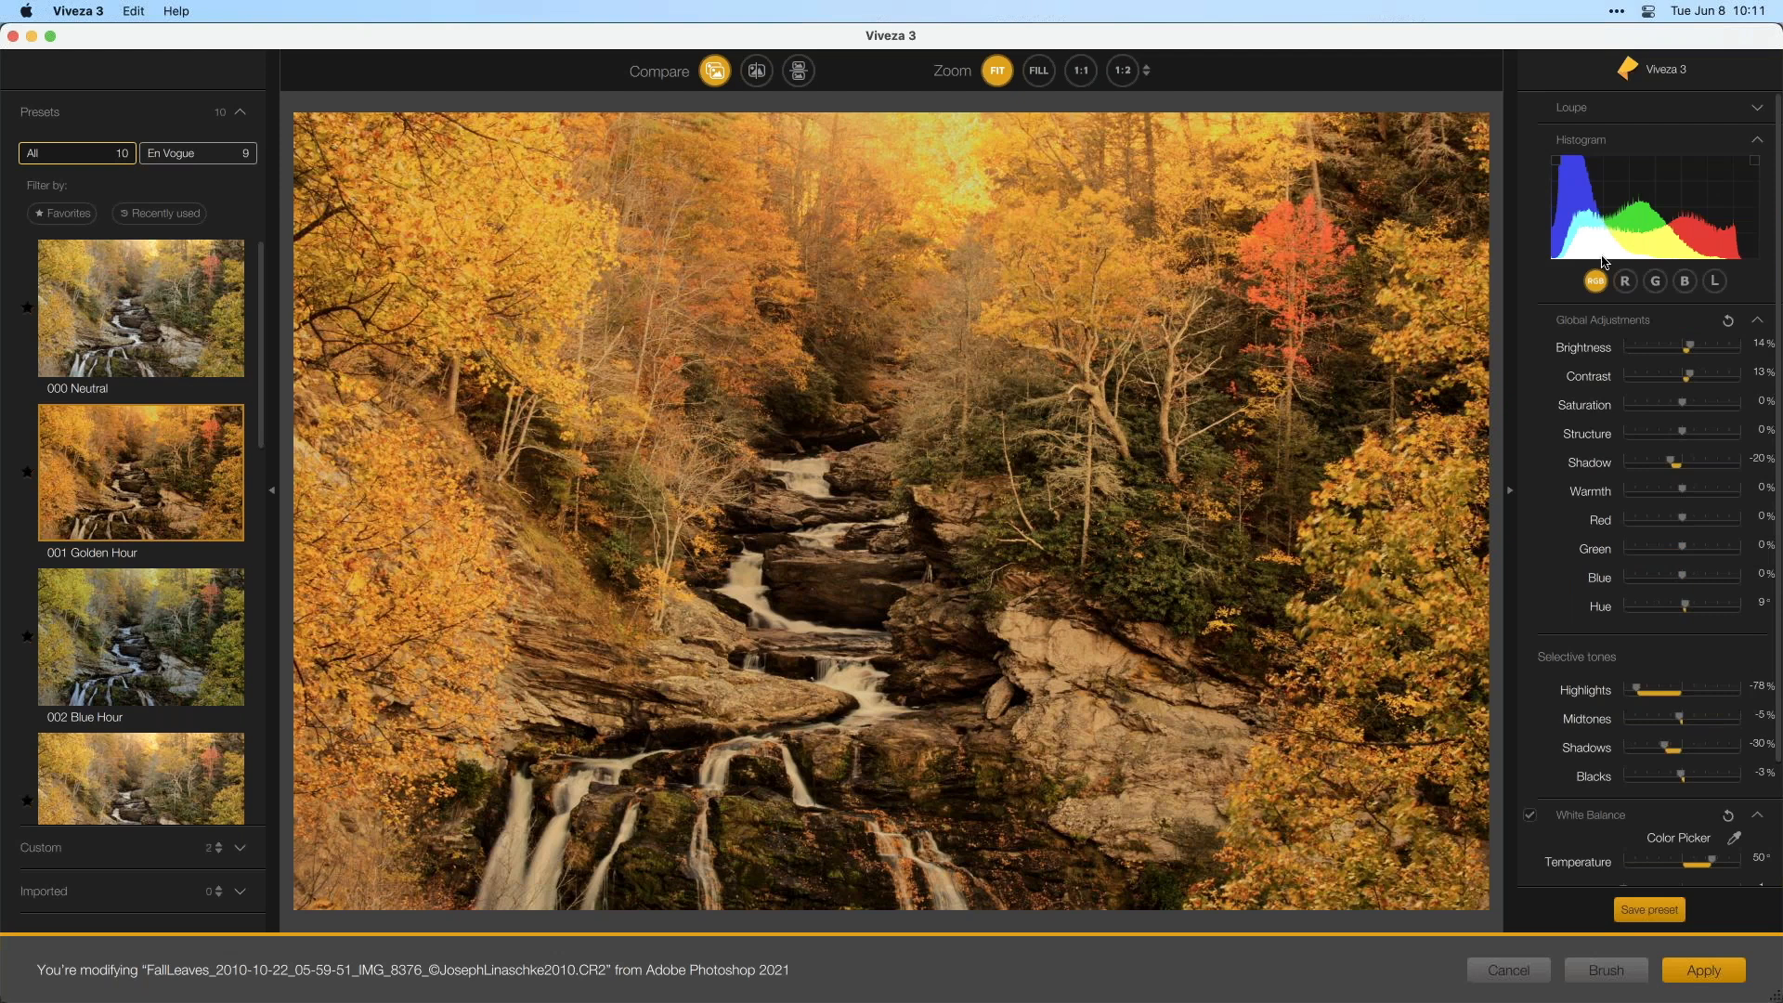
- Display shadow and highlight clipping while raising global Brightness to 40%, and lower Brightness to 2%
click(1556, 161)
click(1754, 162)
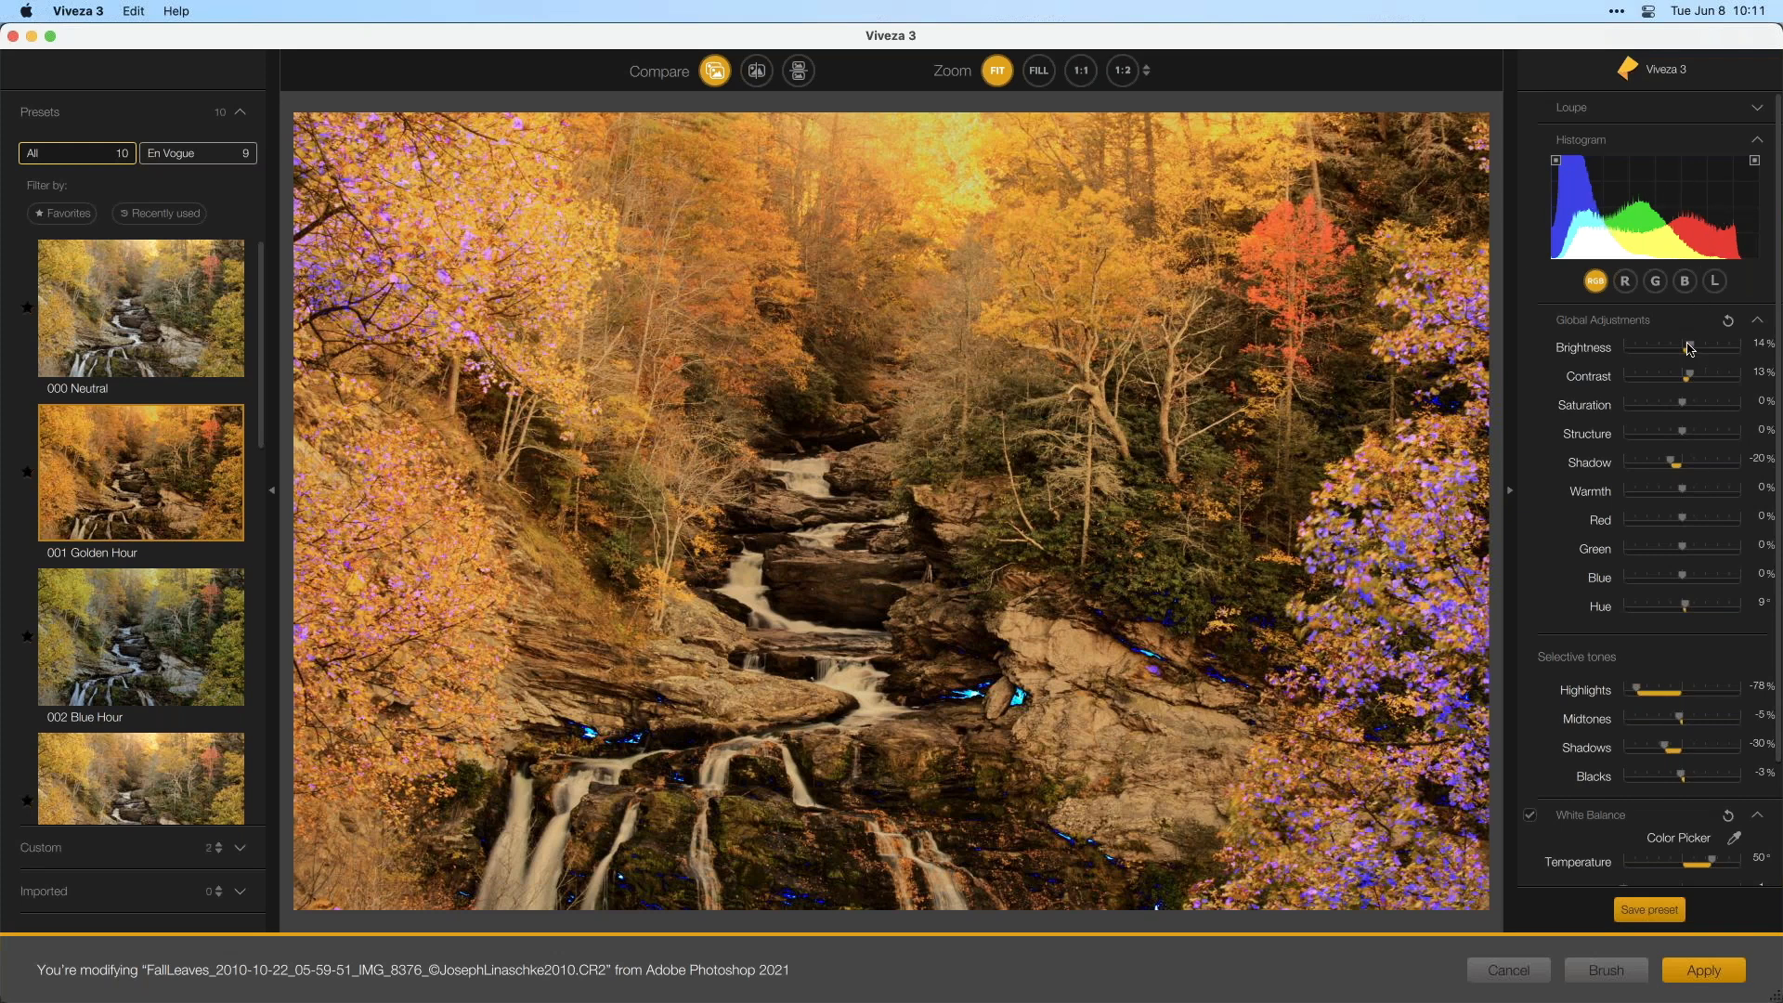
drag(1690, 348, 1716, 349)
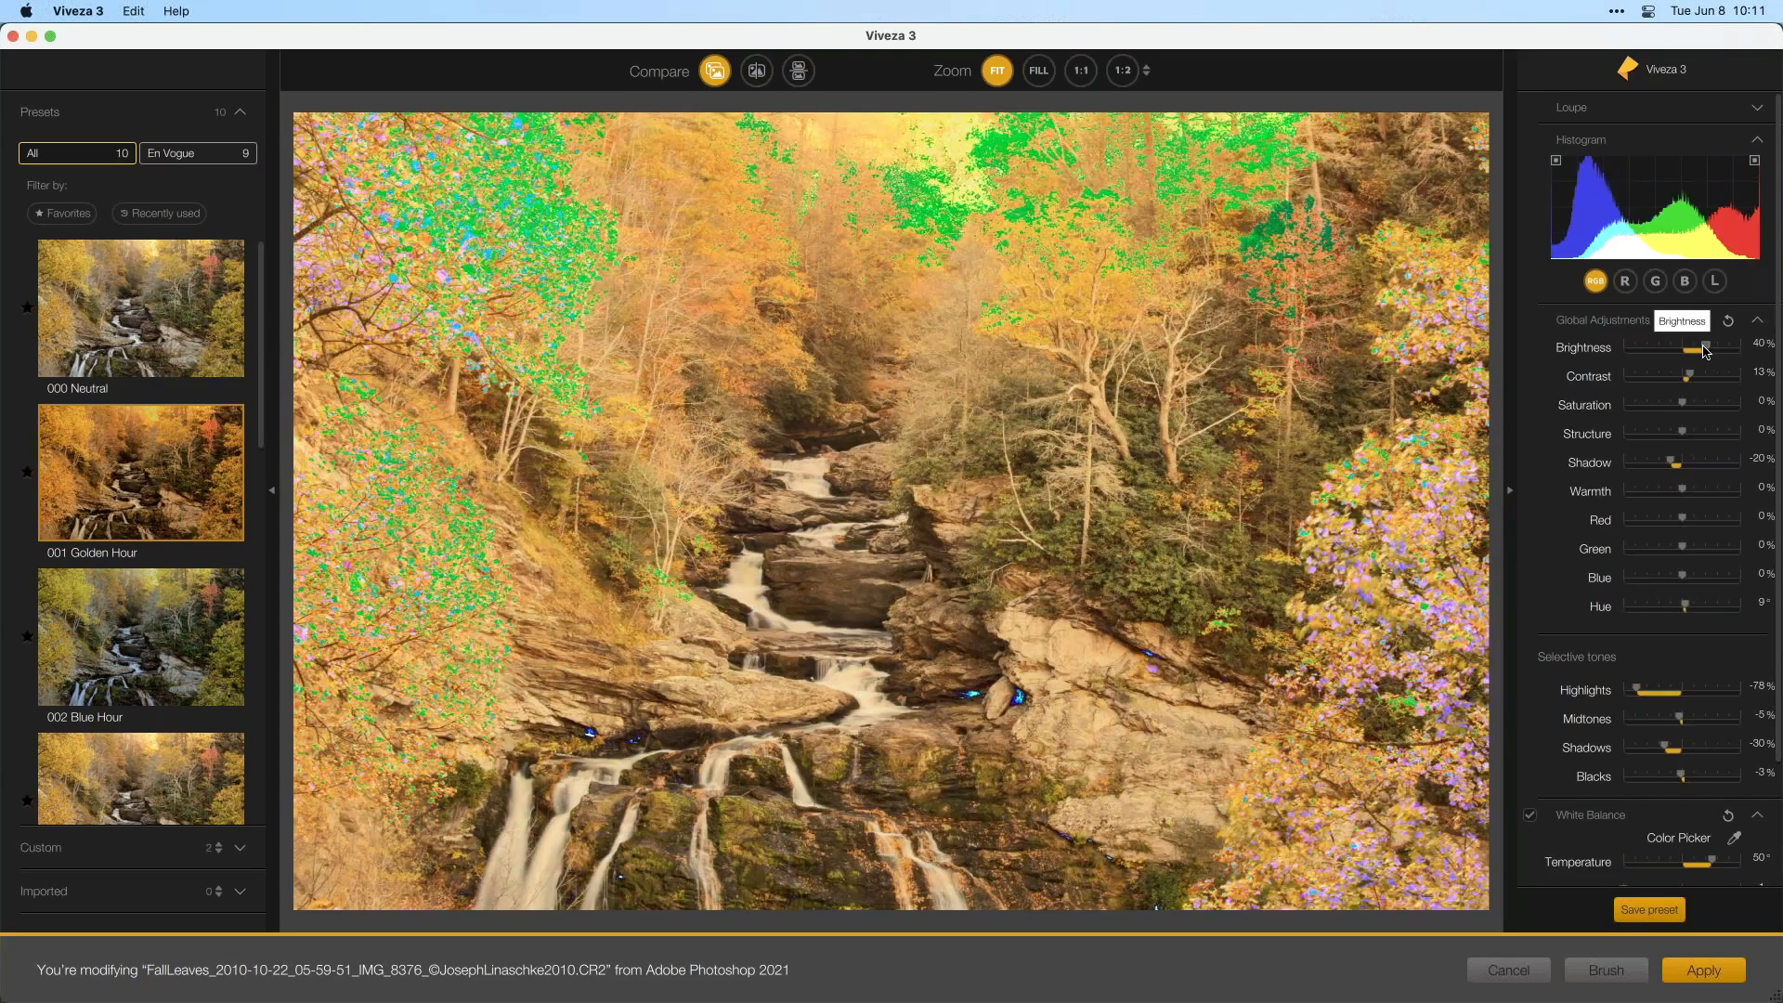
mouse_move(1712, 350)
mouse_down()
mouse_move(1636, 356)
mouse_move(1683, 354)
mouse_up()
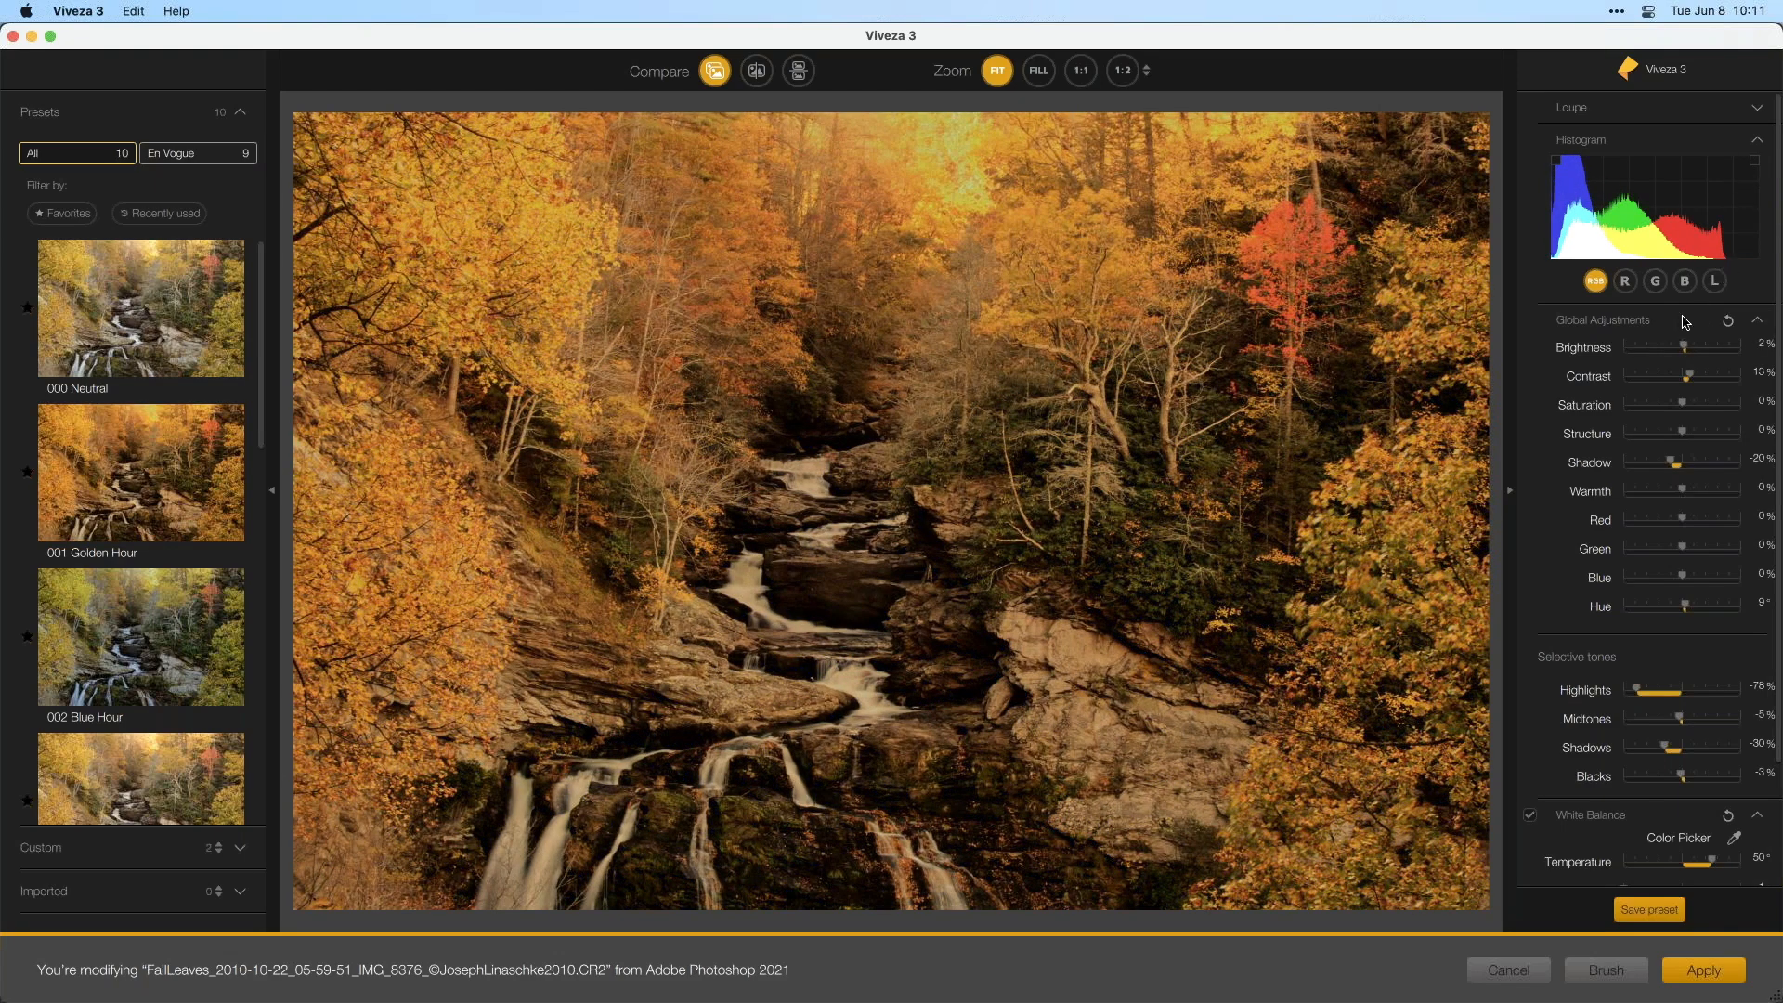
scroll(1678, 371, down, 3)
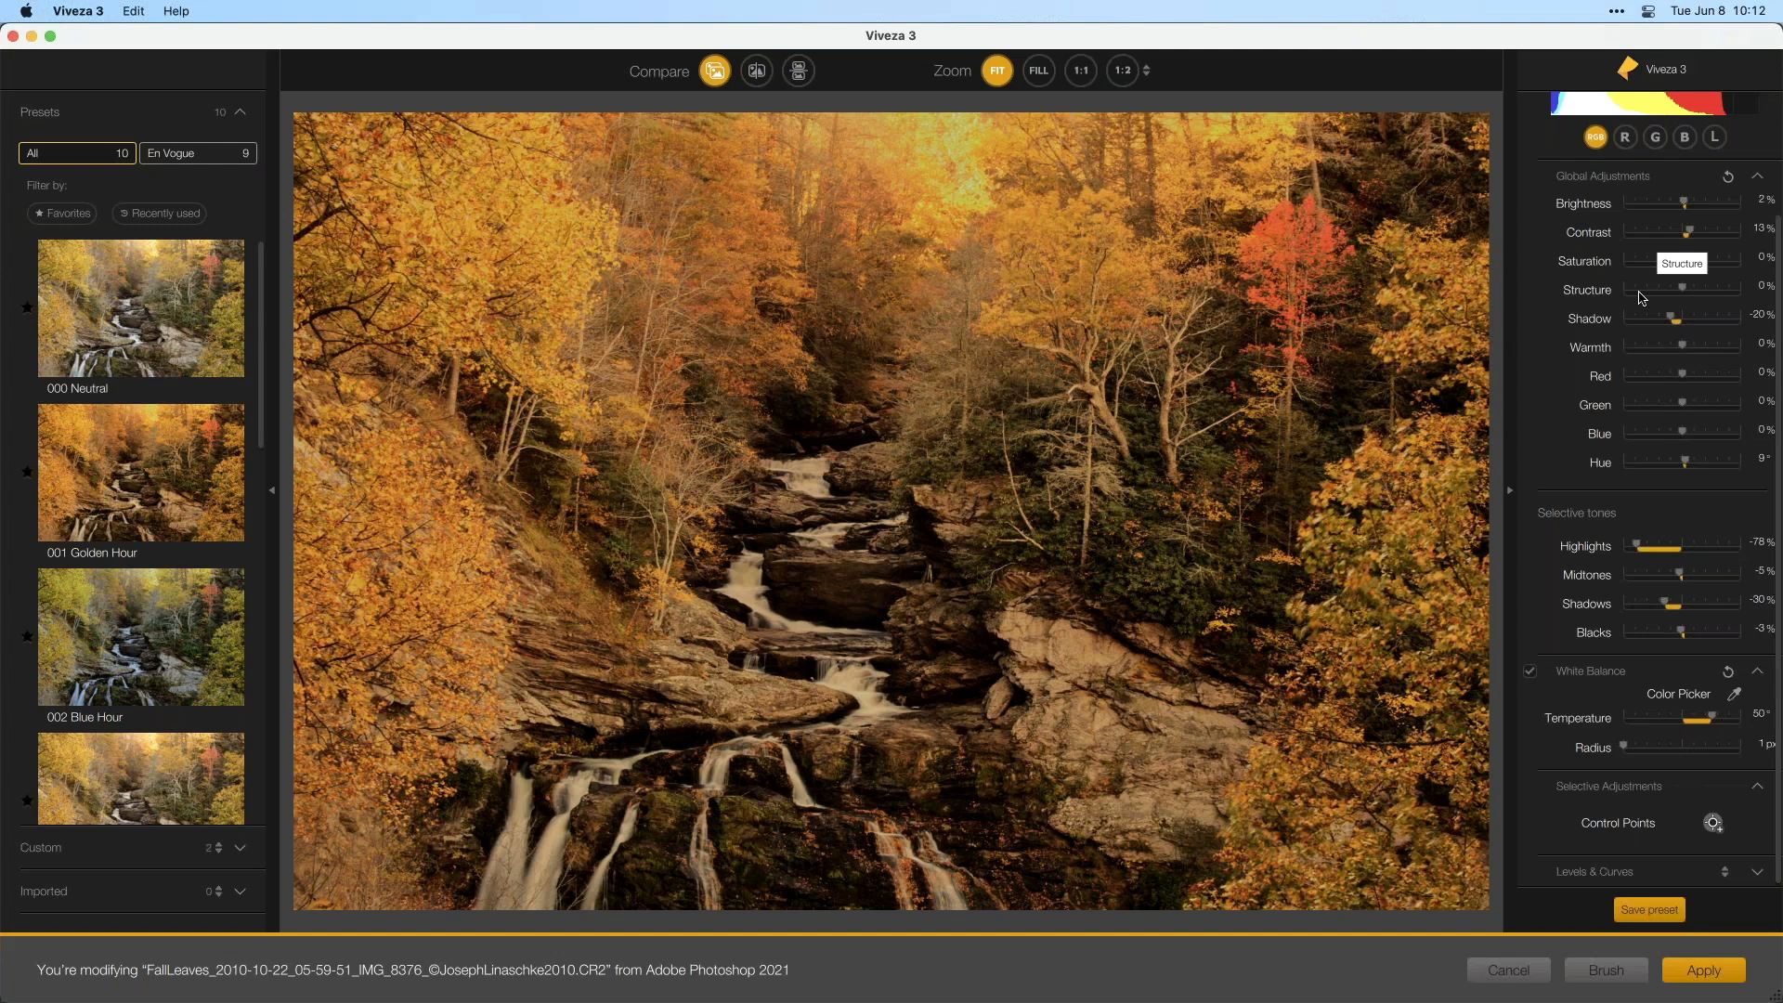
scroll(1639, 297, up, 3)
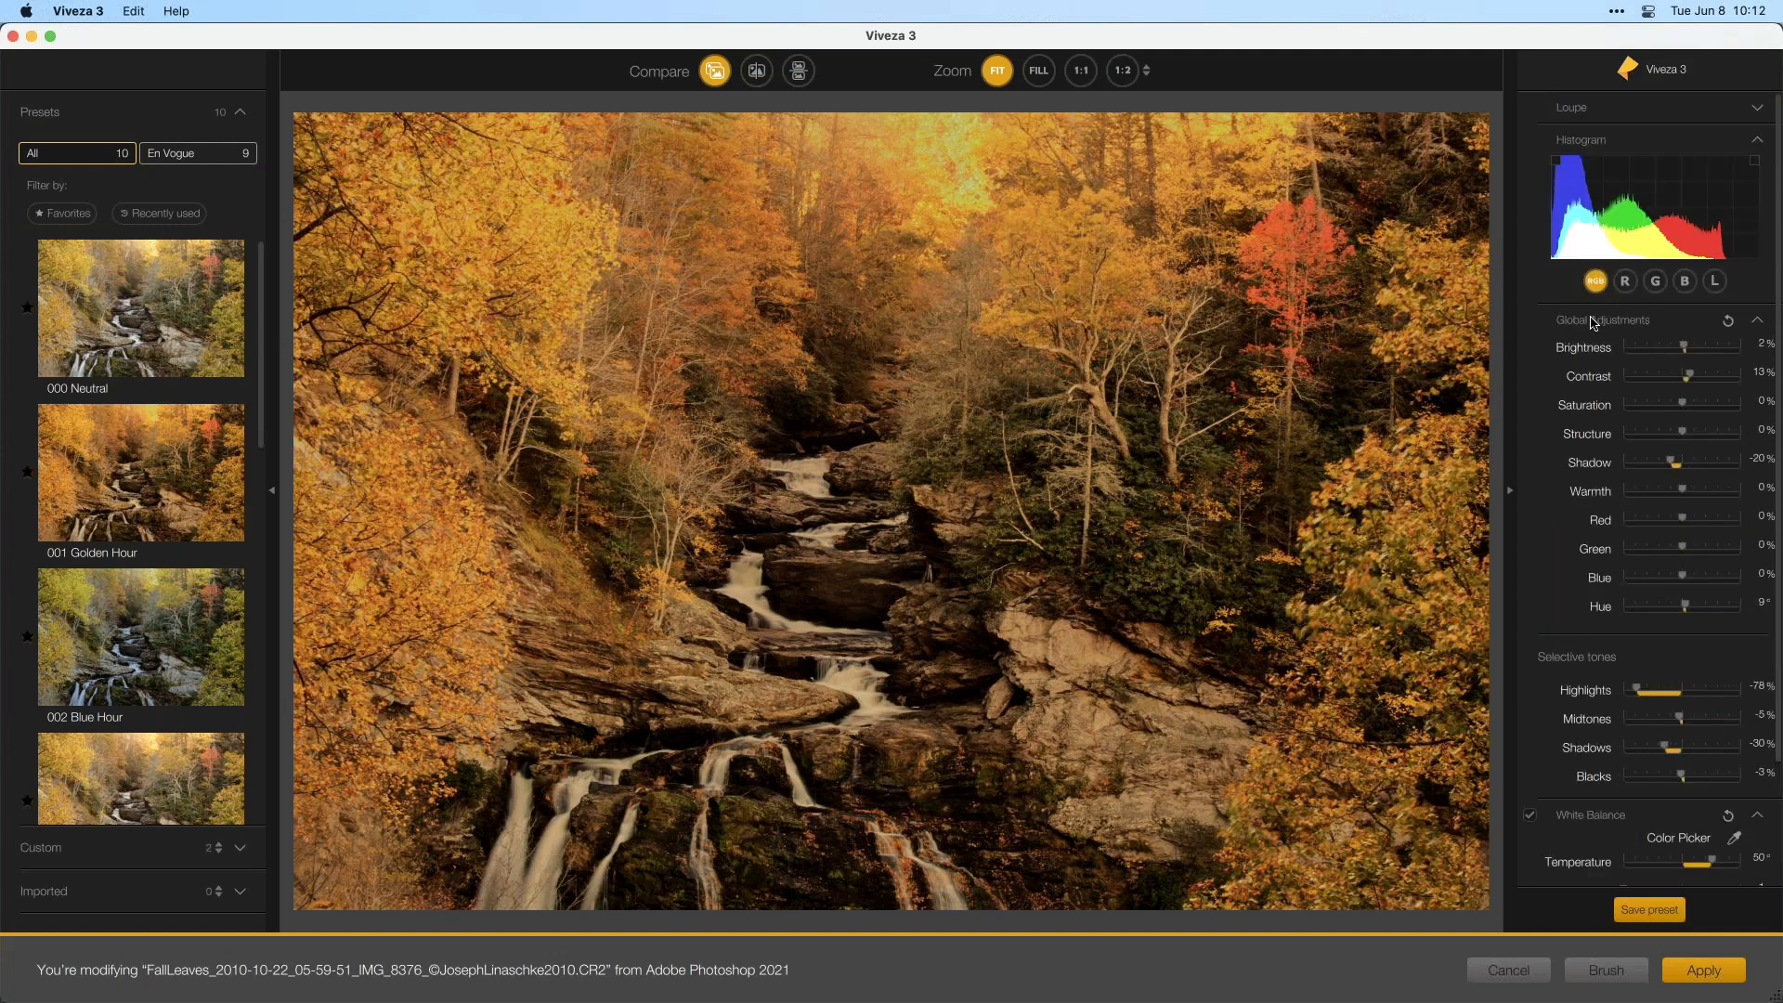
click(1758, 320)
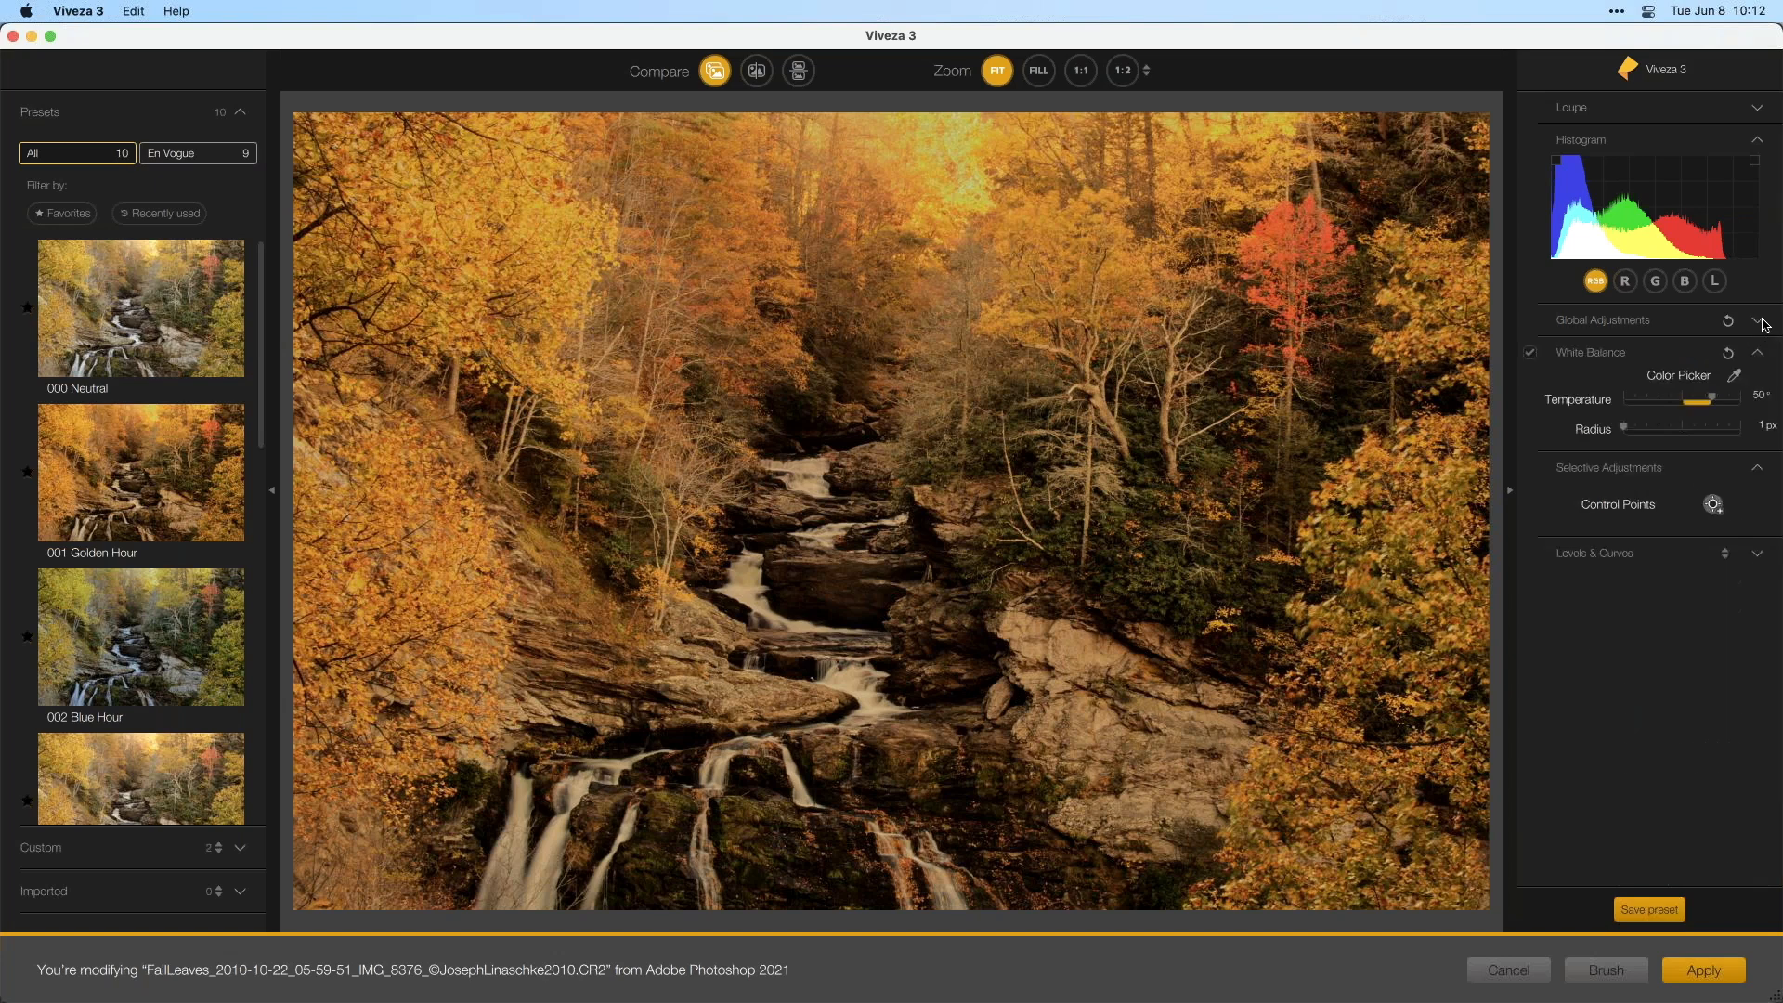
click(1760, 322)
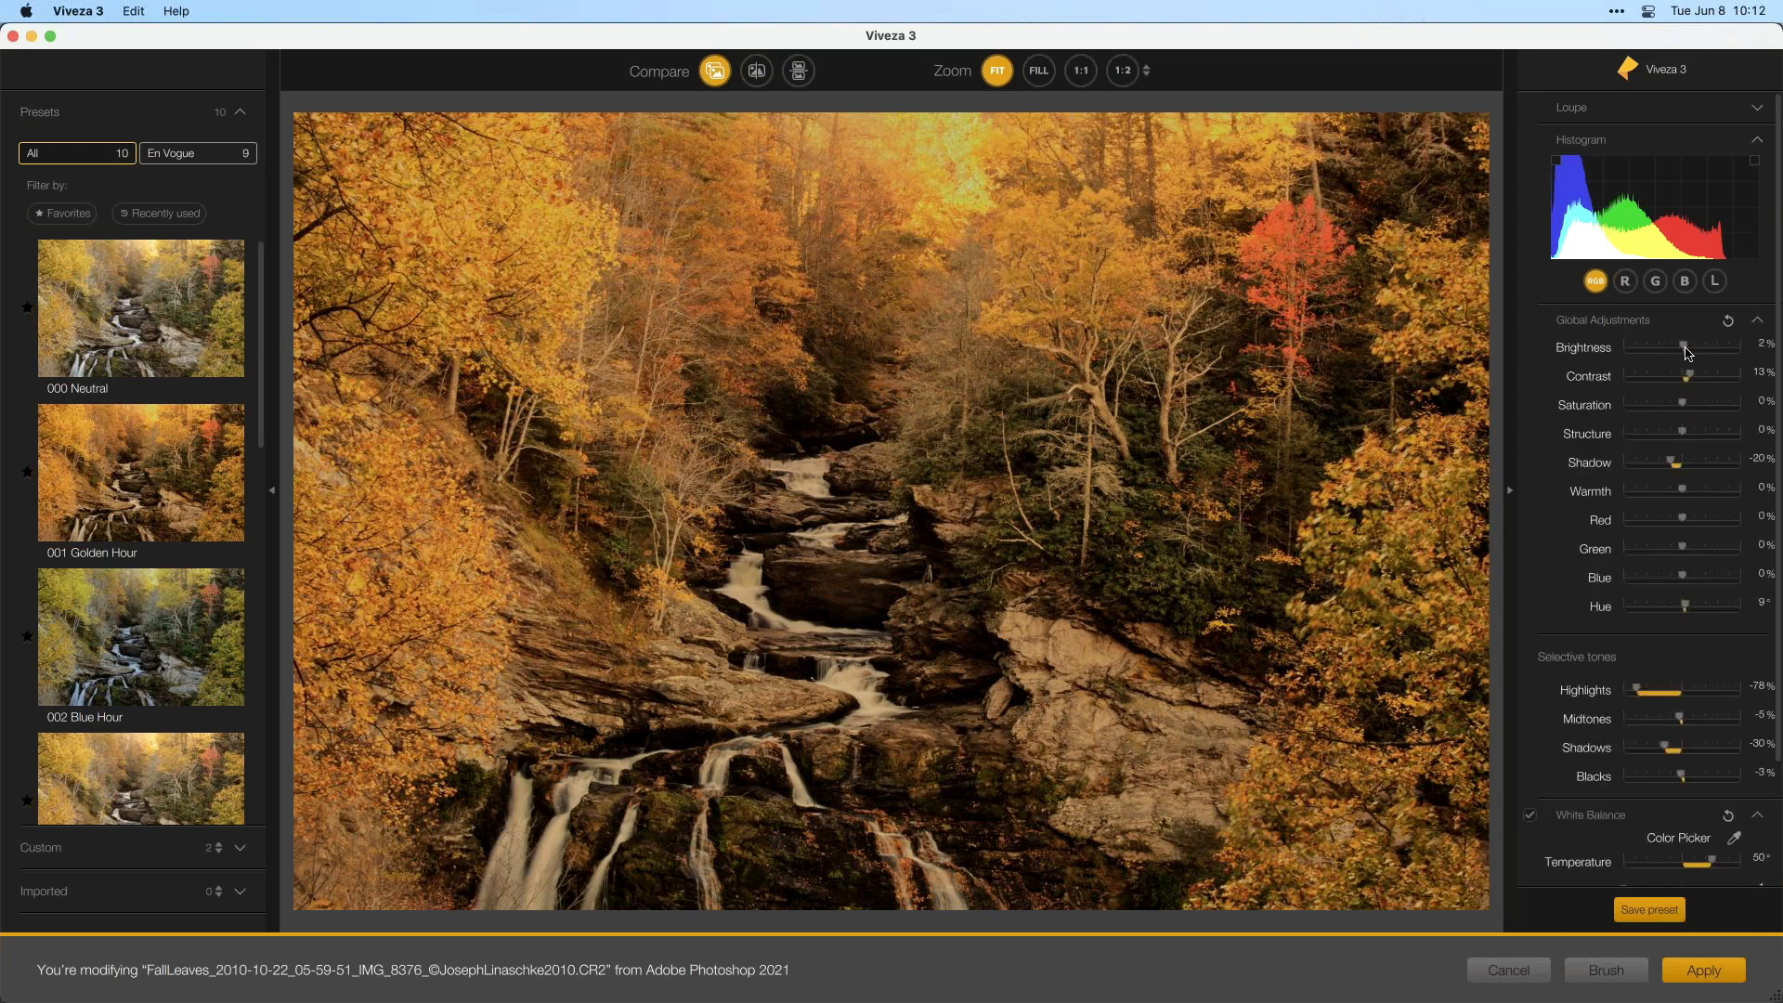
- Set the global Brightness to -20% and the global Hue to 21°
drag(1671, 354, 1668, 355)
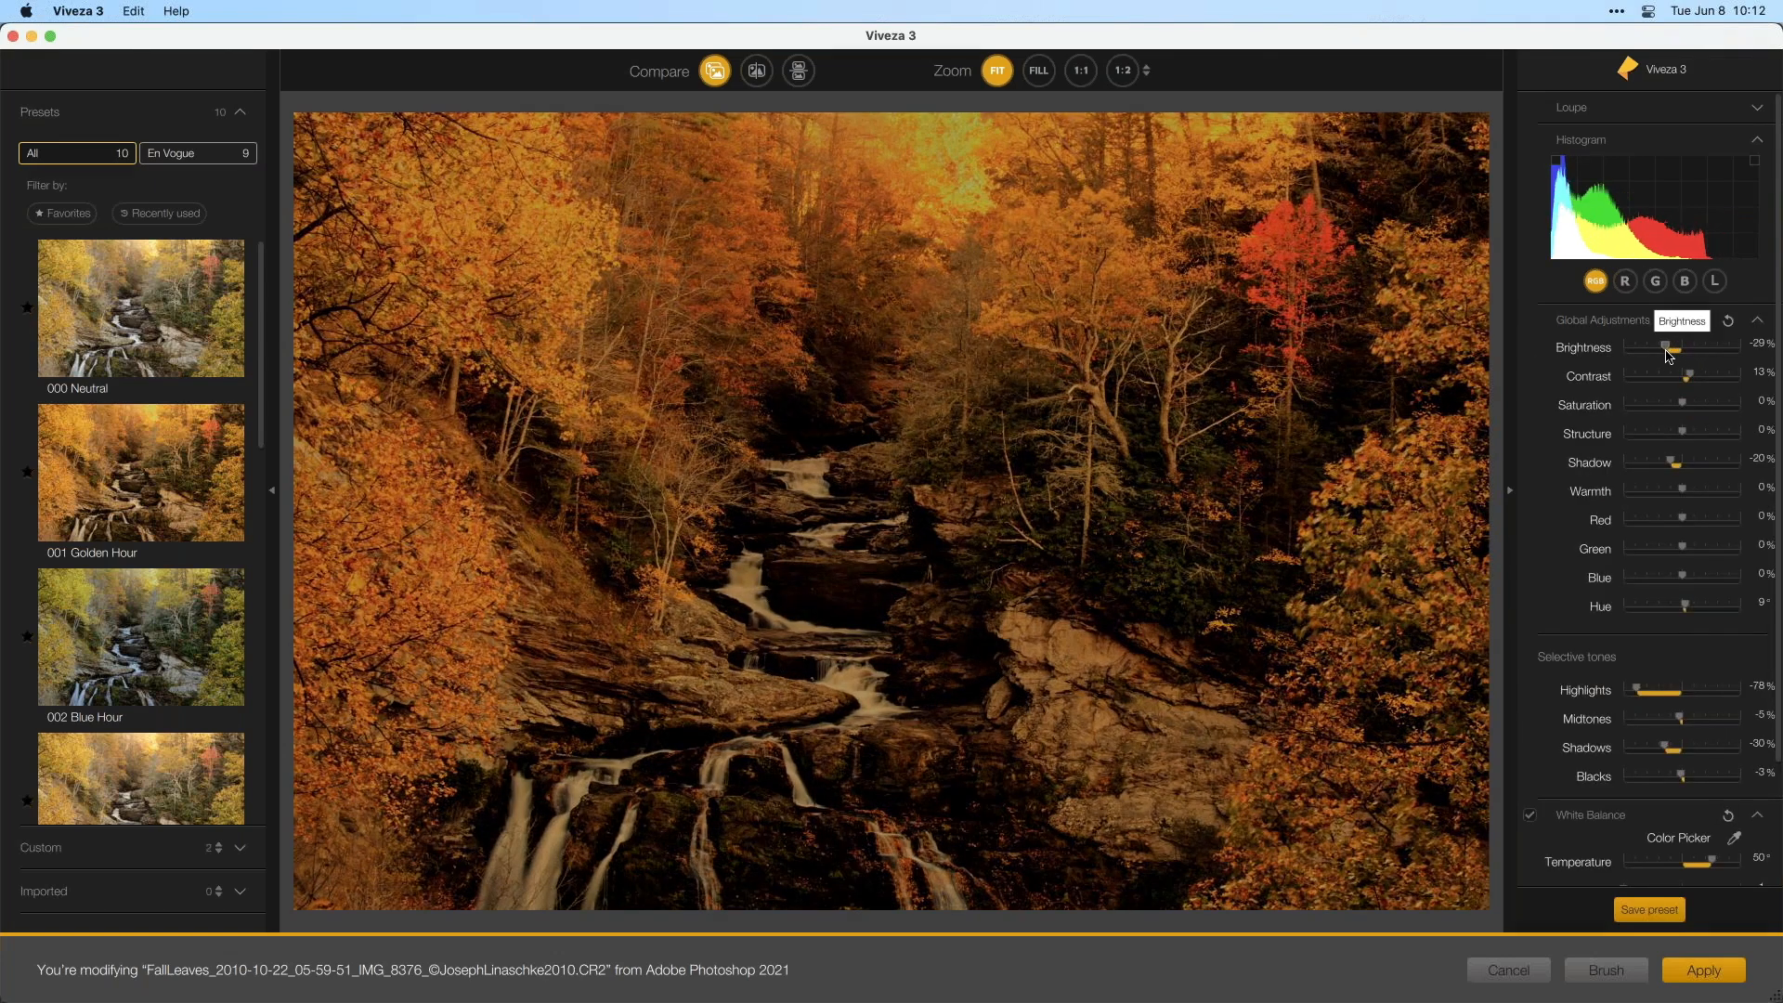
scroll(1672, 353, down, 3)
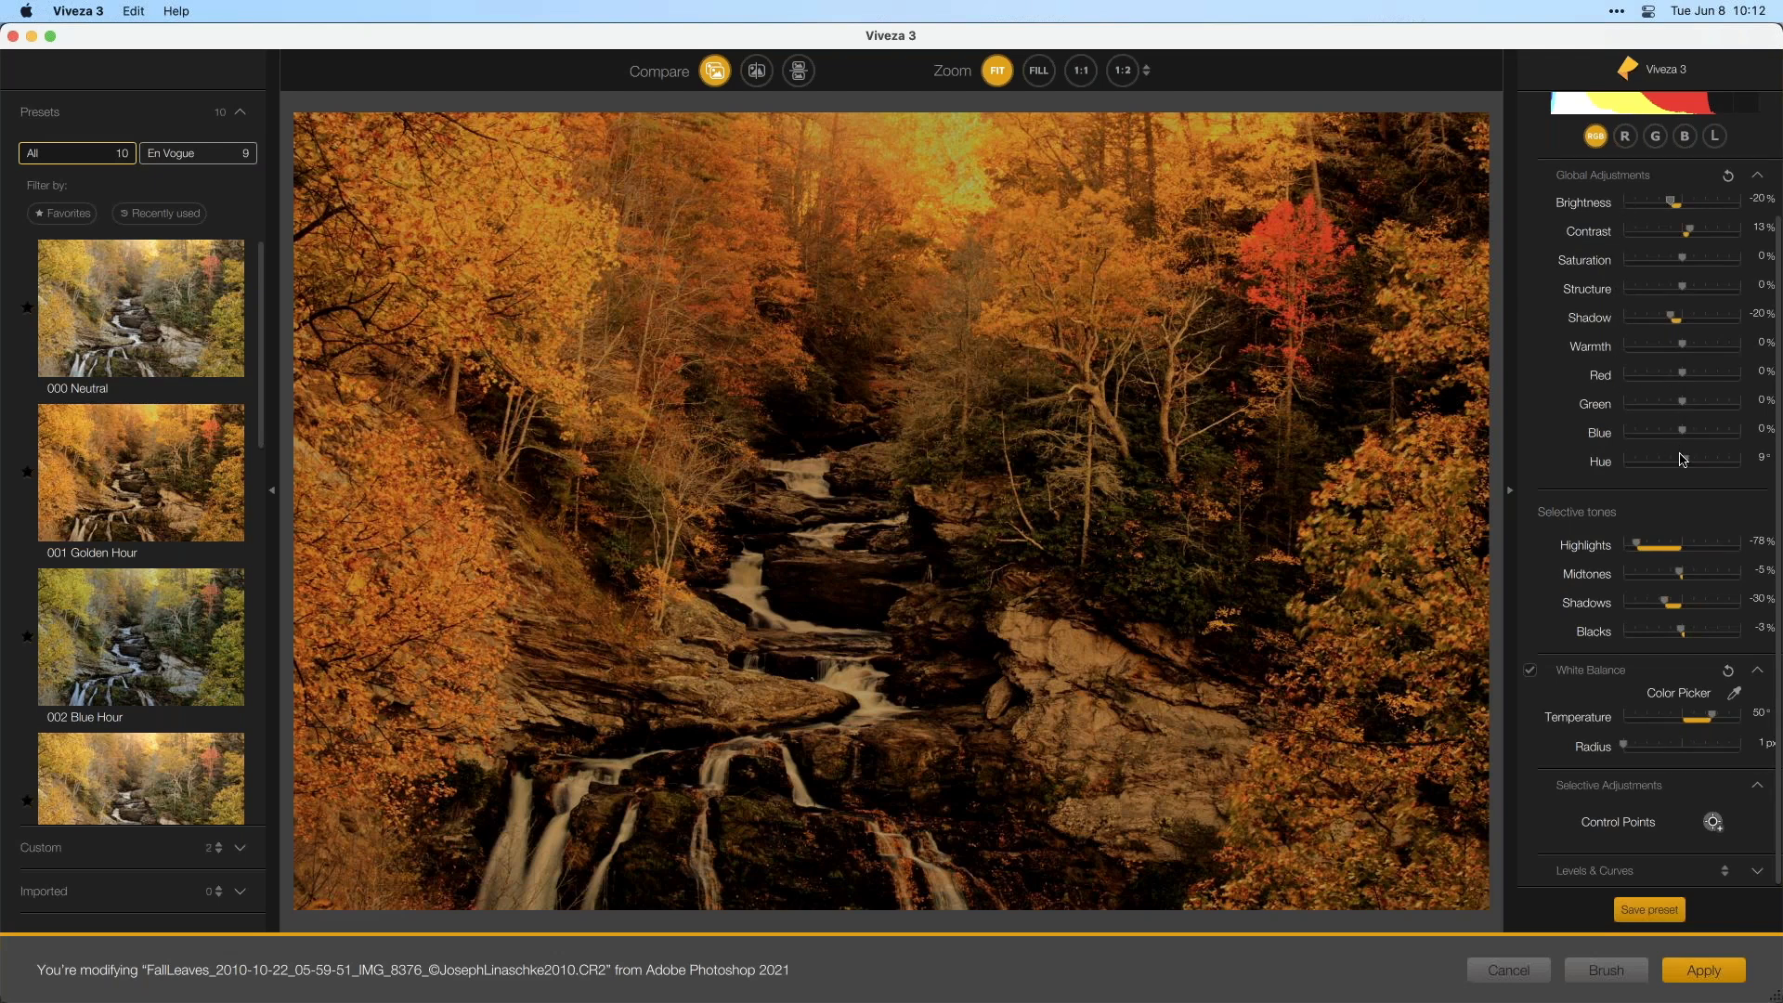
drag(1686, 461, 1688, 462)
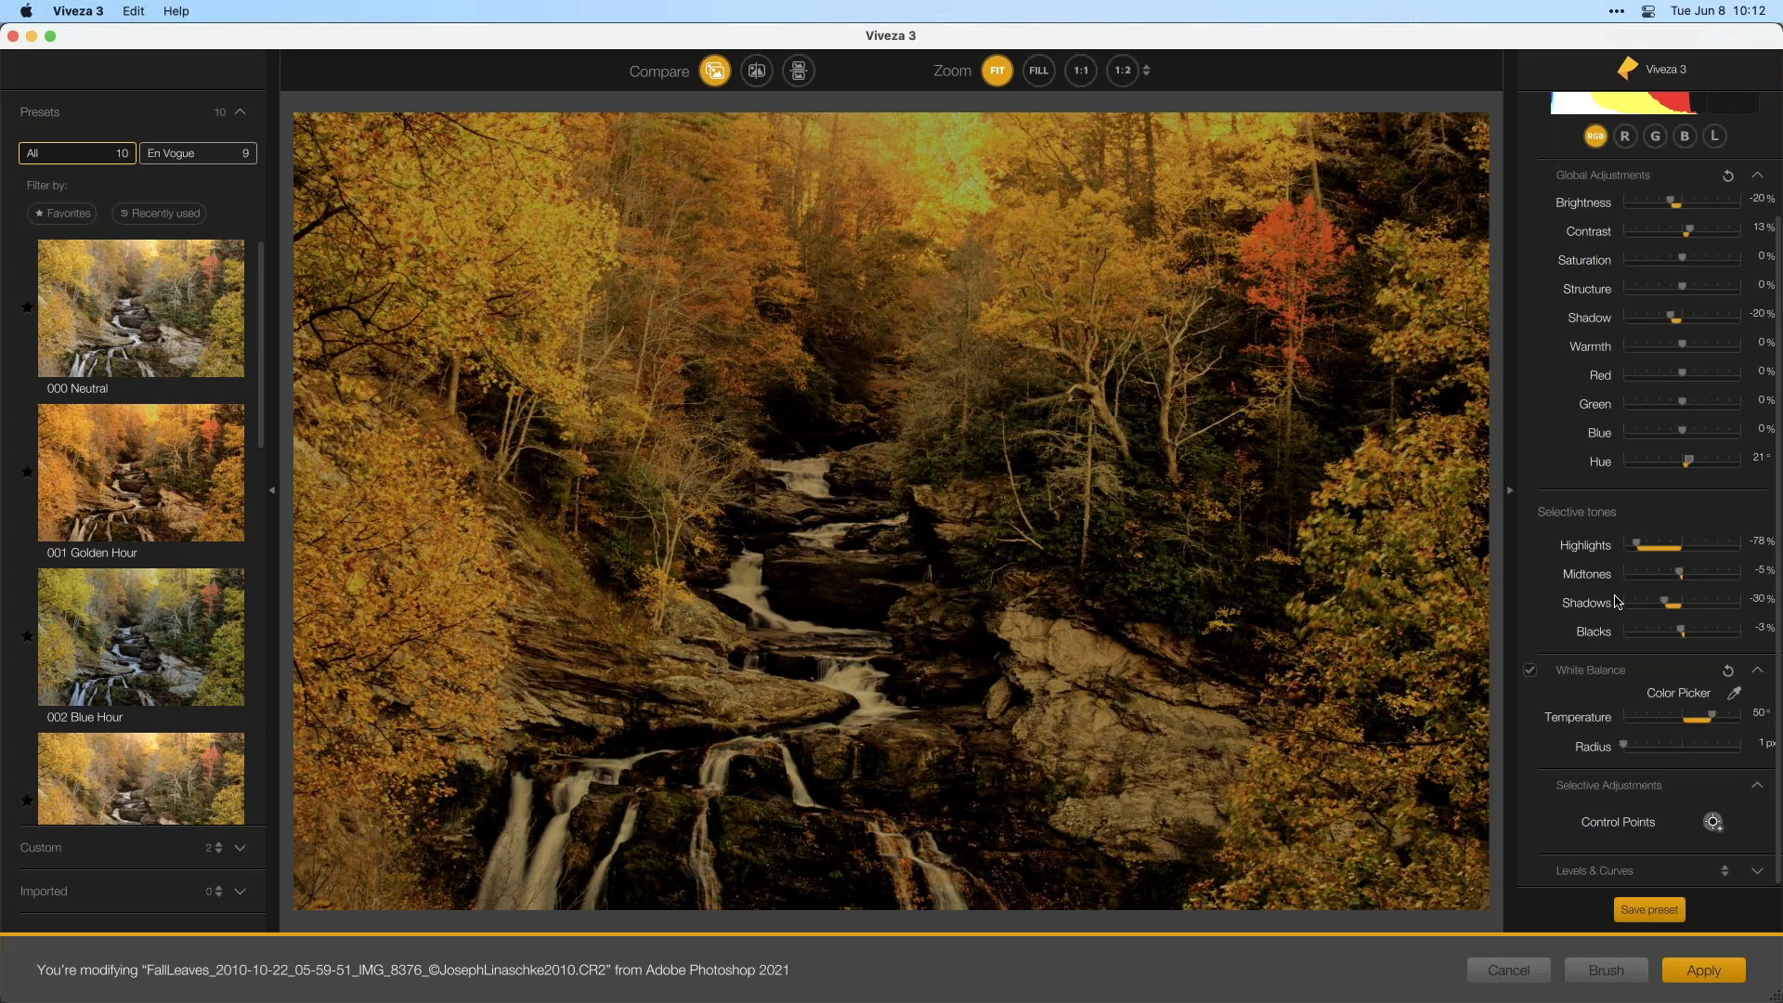
- Set the Highlights tone to -40% and the white balance Temperature to 12°
drag(1637, 544, 1660, 546)
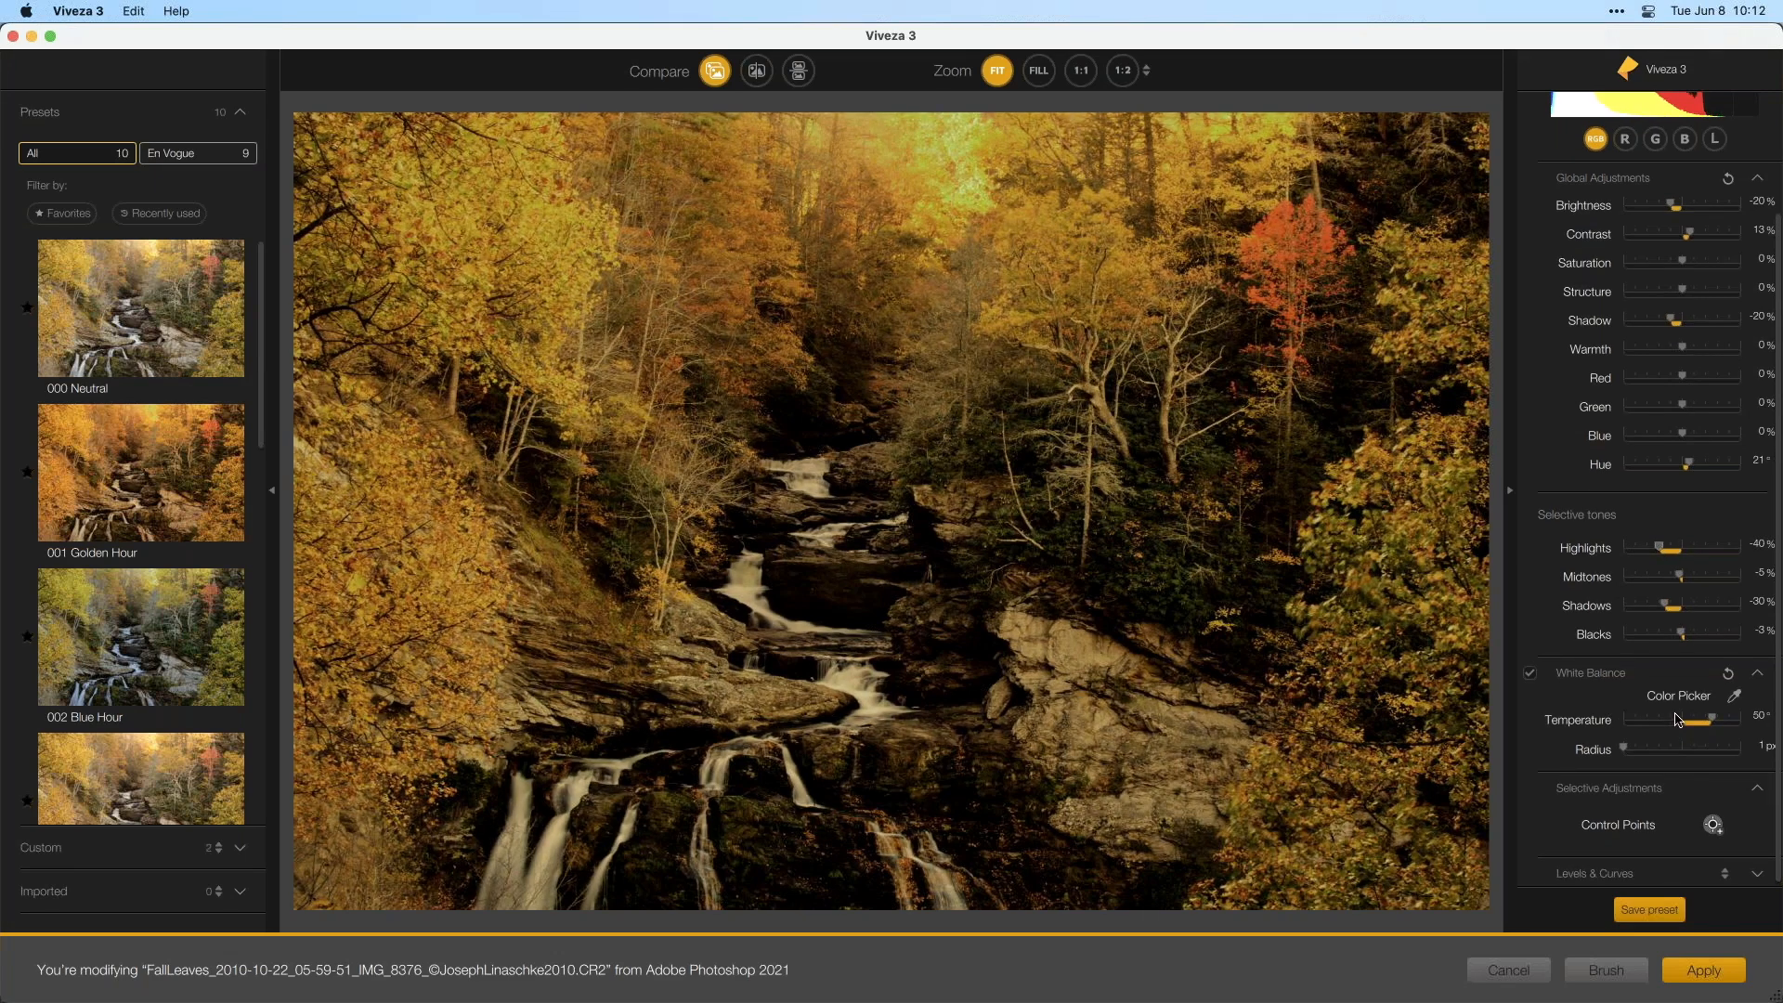
drag(1712, 720, 1688, 730)
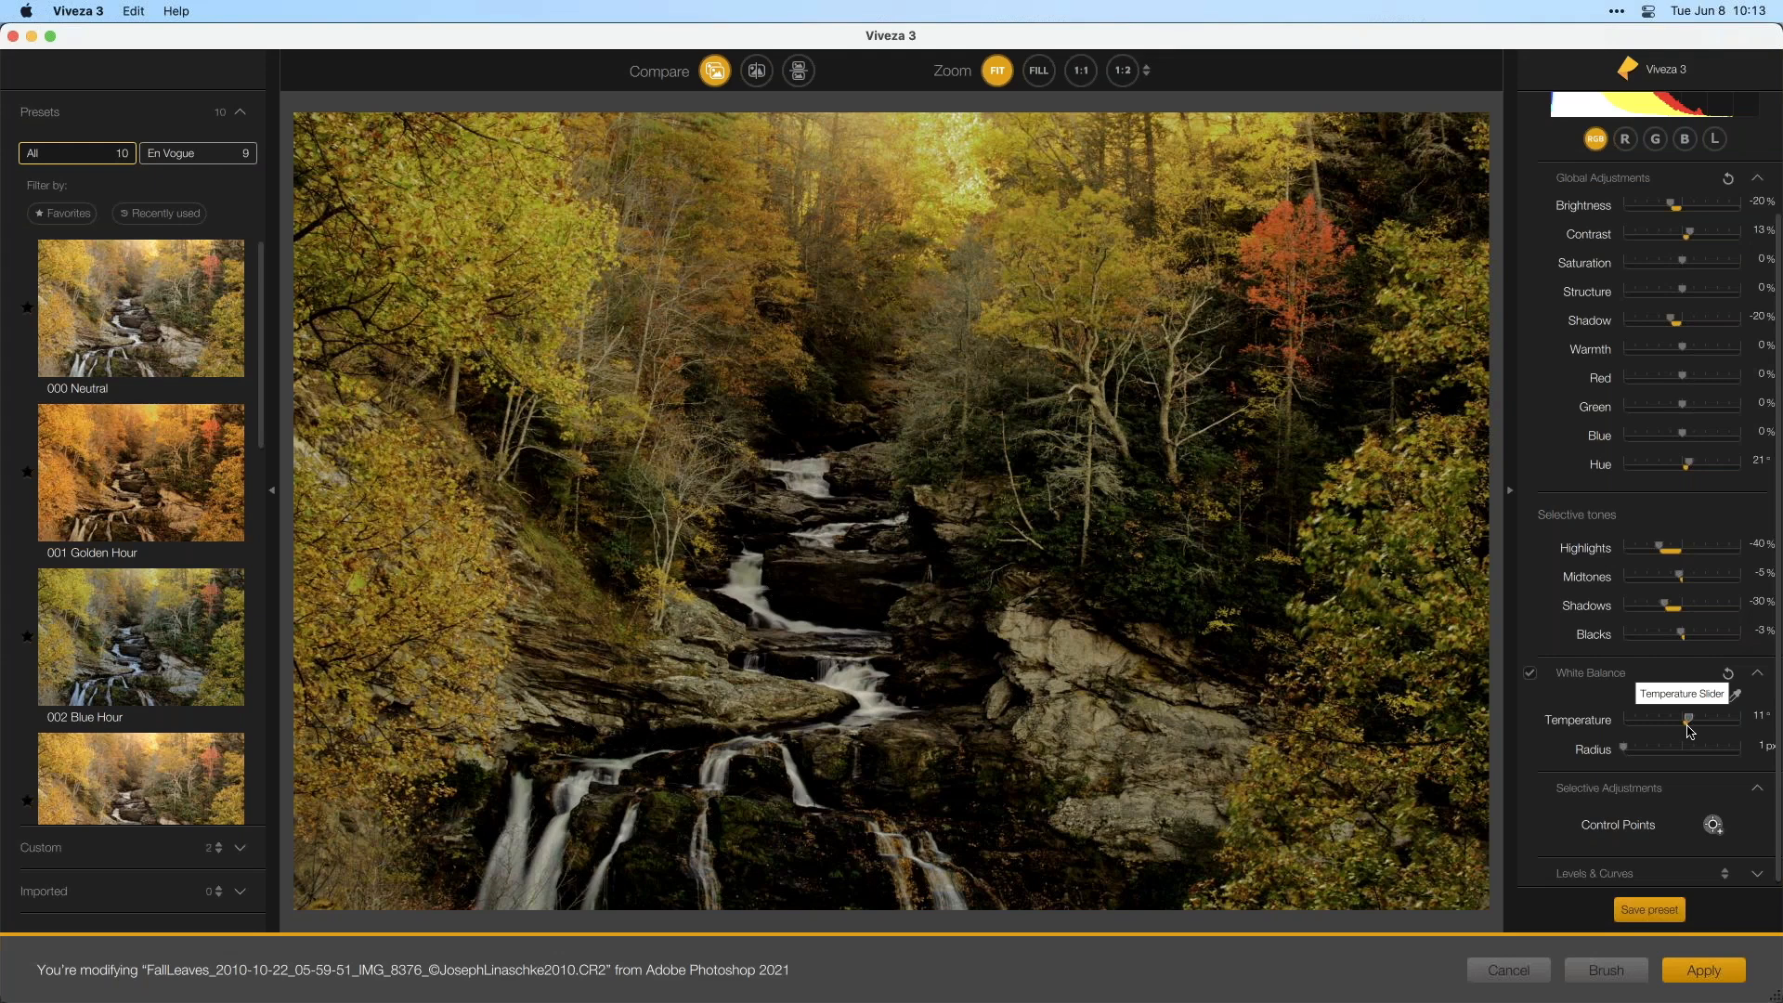
mouse_move(1689, 731)
mouse_down()
mouse_move(1707, 727)
mouse_move(1683, 725)
mouse_up()
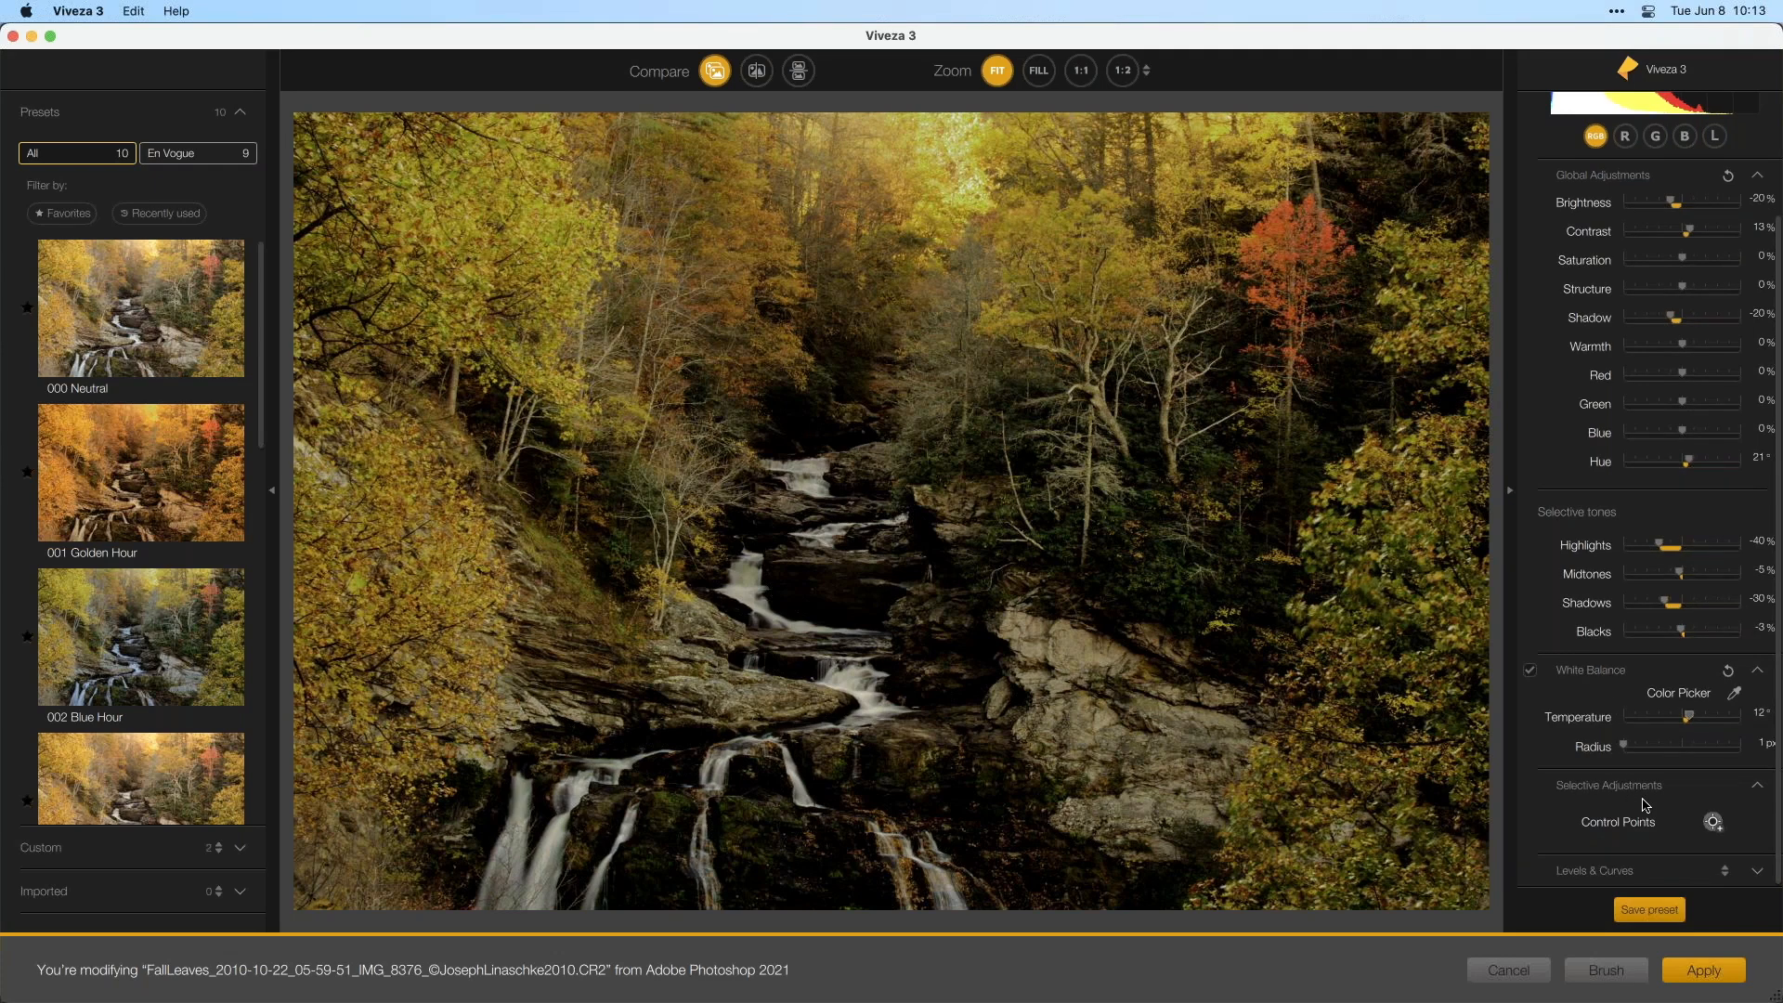
- Examine the reset options and curve editor of Levels & Curves, and collapse the section
click(1725, 871)
click(1713, 897)
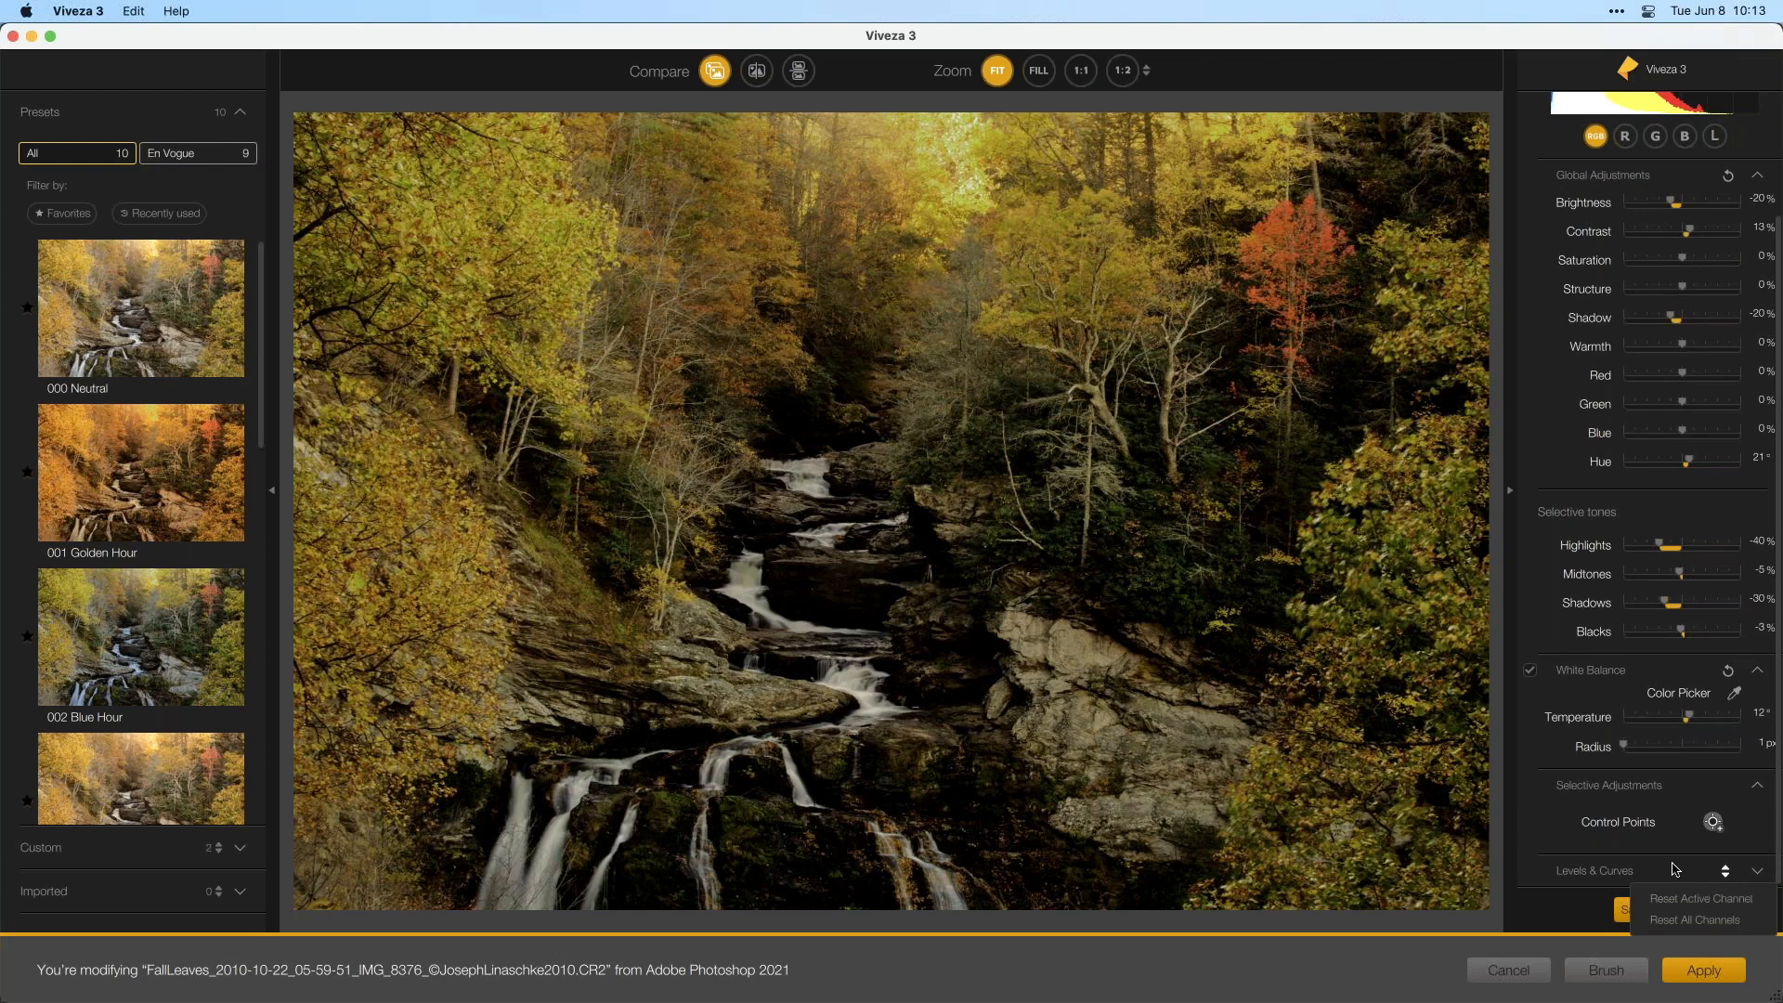
click(1674, 870)
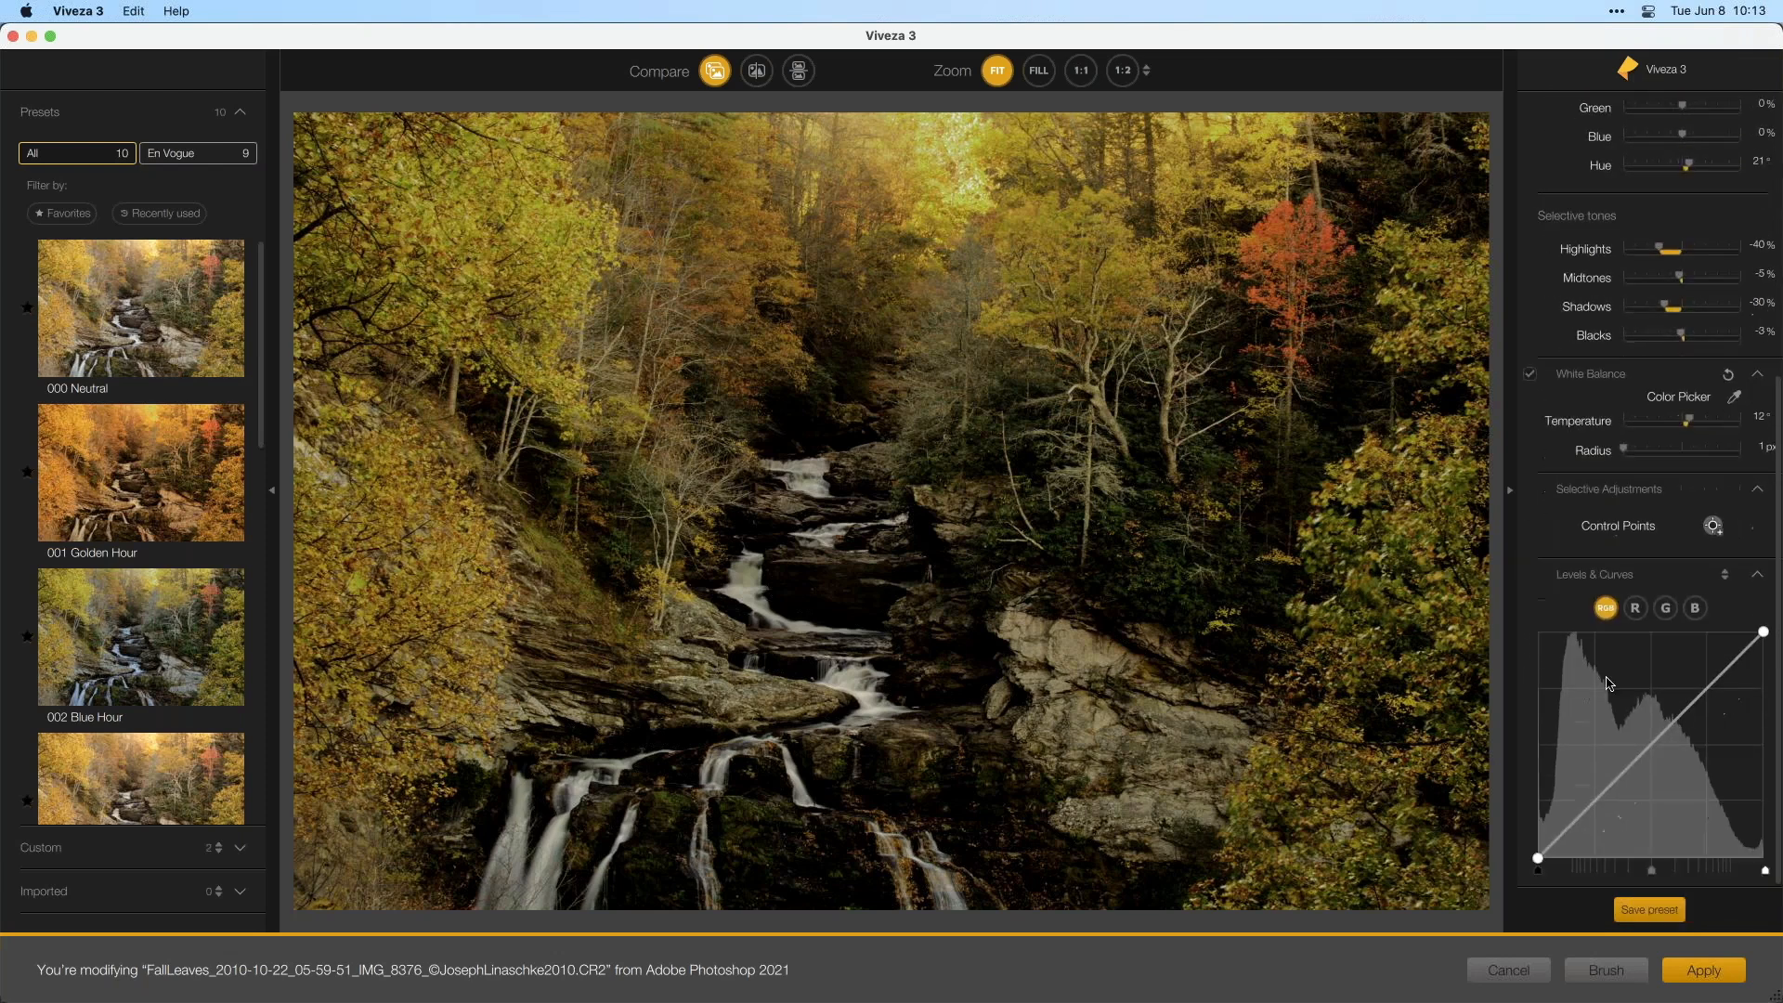
click(1758, 575)
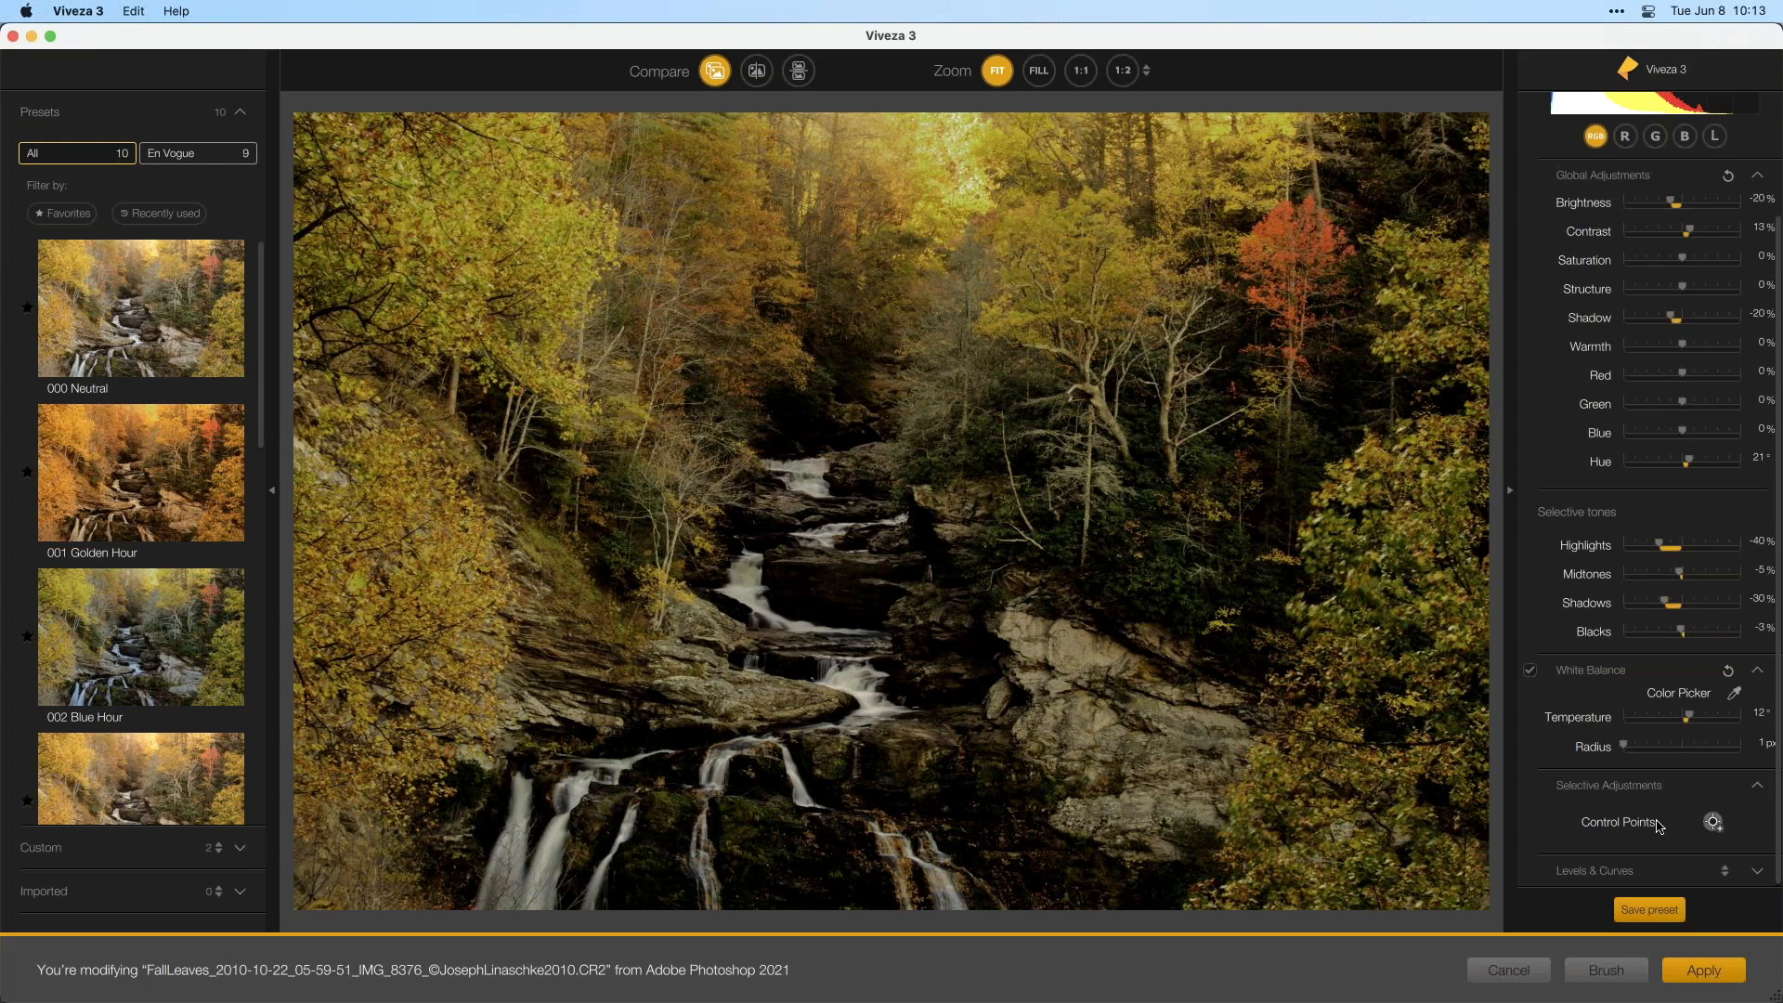
- Reset the adjustments with the 000 Neutral preset and set the global Contrast to 34%
click(122, 313)
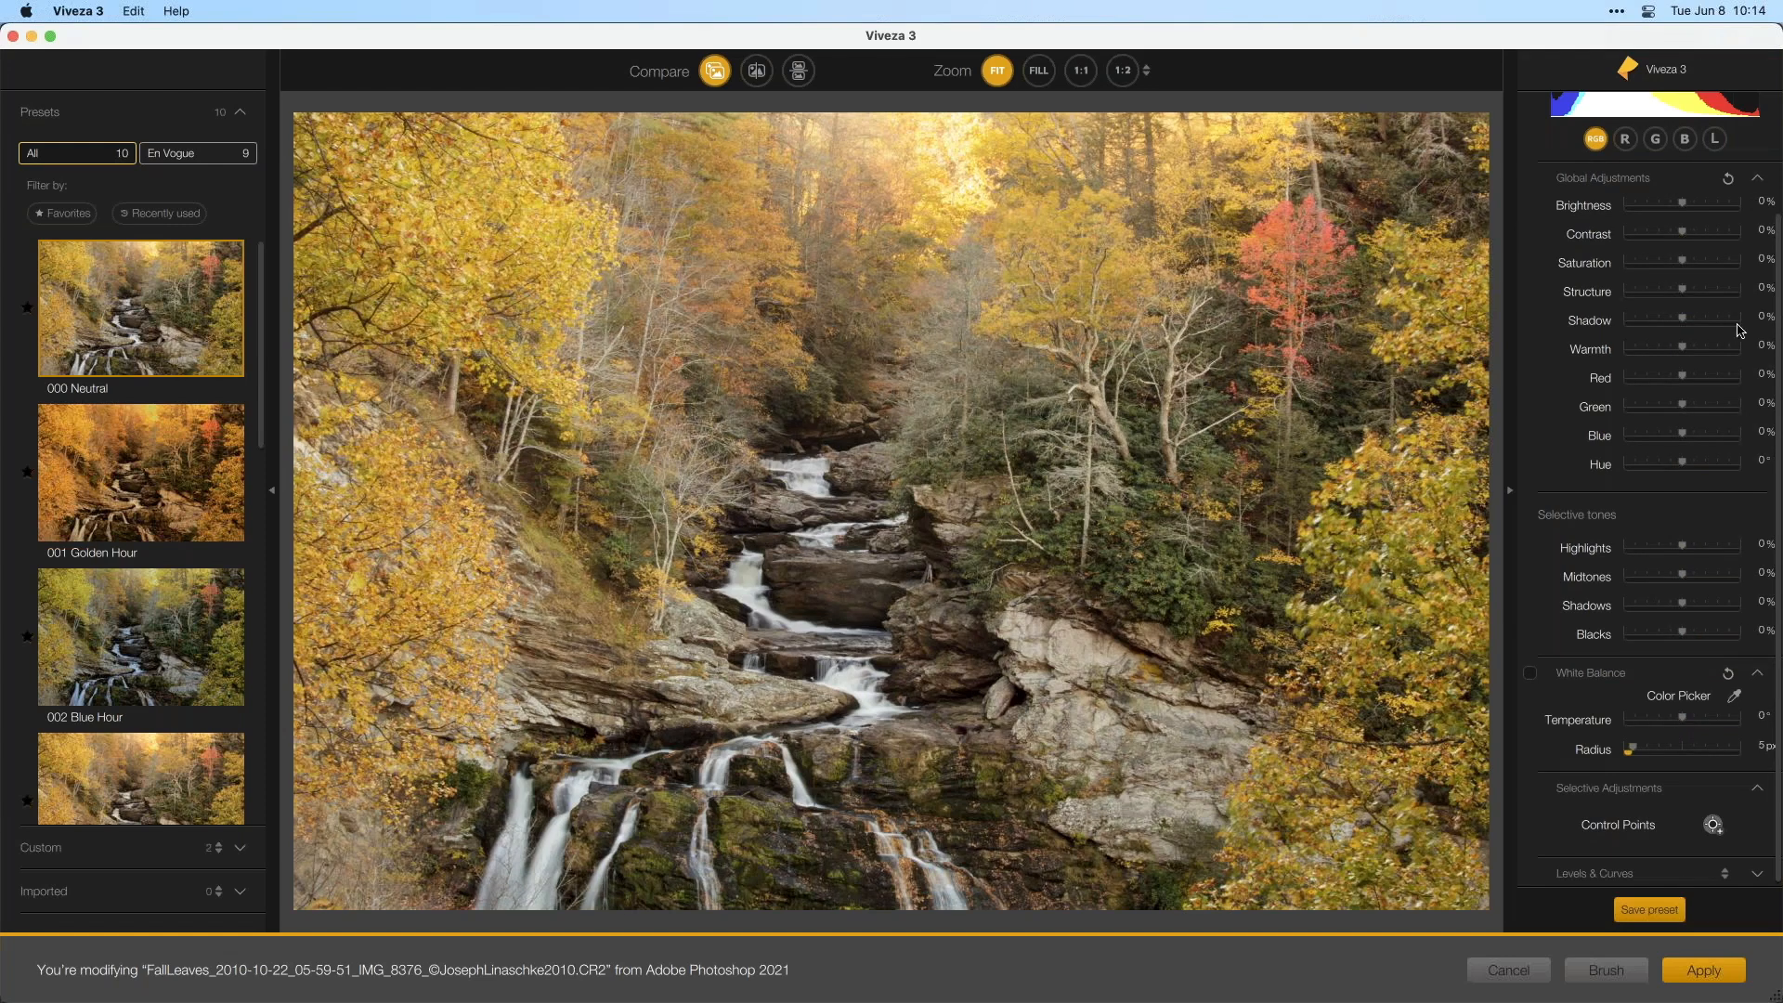
scroll(1747, 314, up, 3)
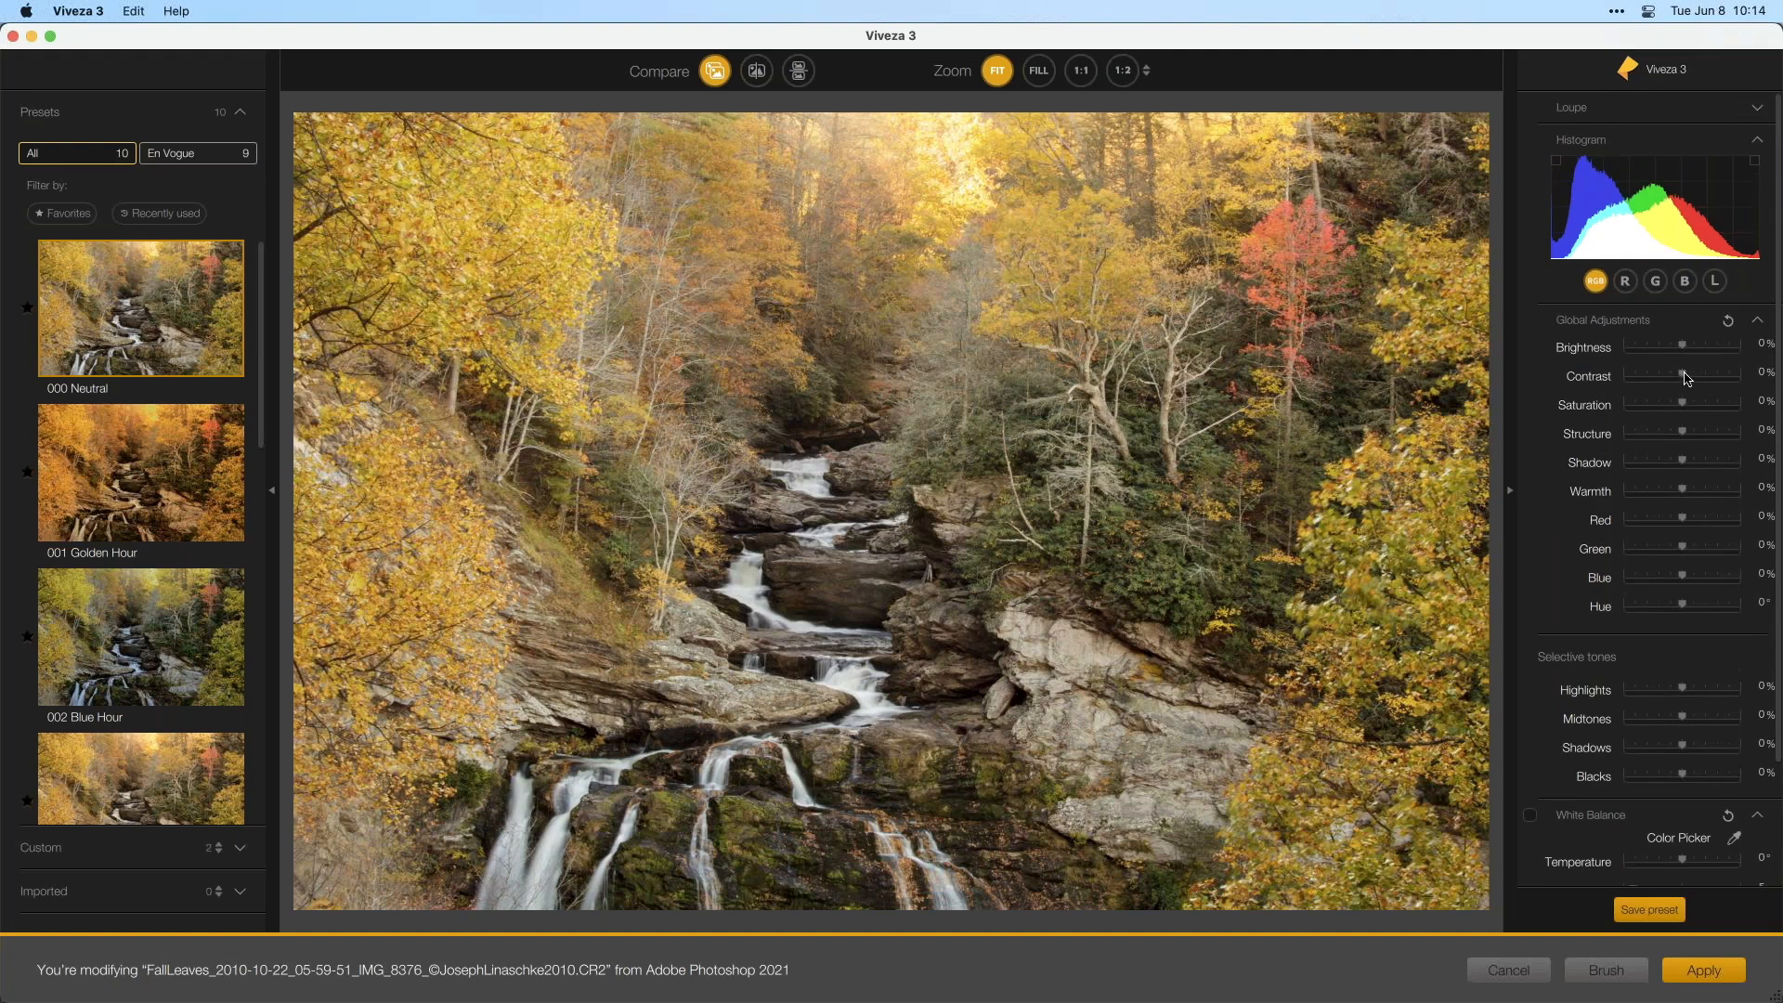
drag(1686, 379, 1703, 379)
- Place a control point on the green shrubs above the pale rocks and set its Saturation to 100%
scroll(1637, 440, down, 3)
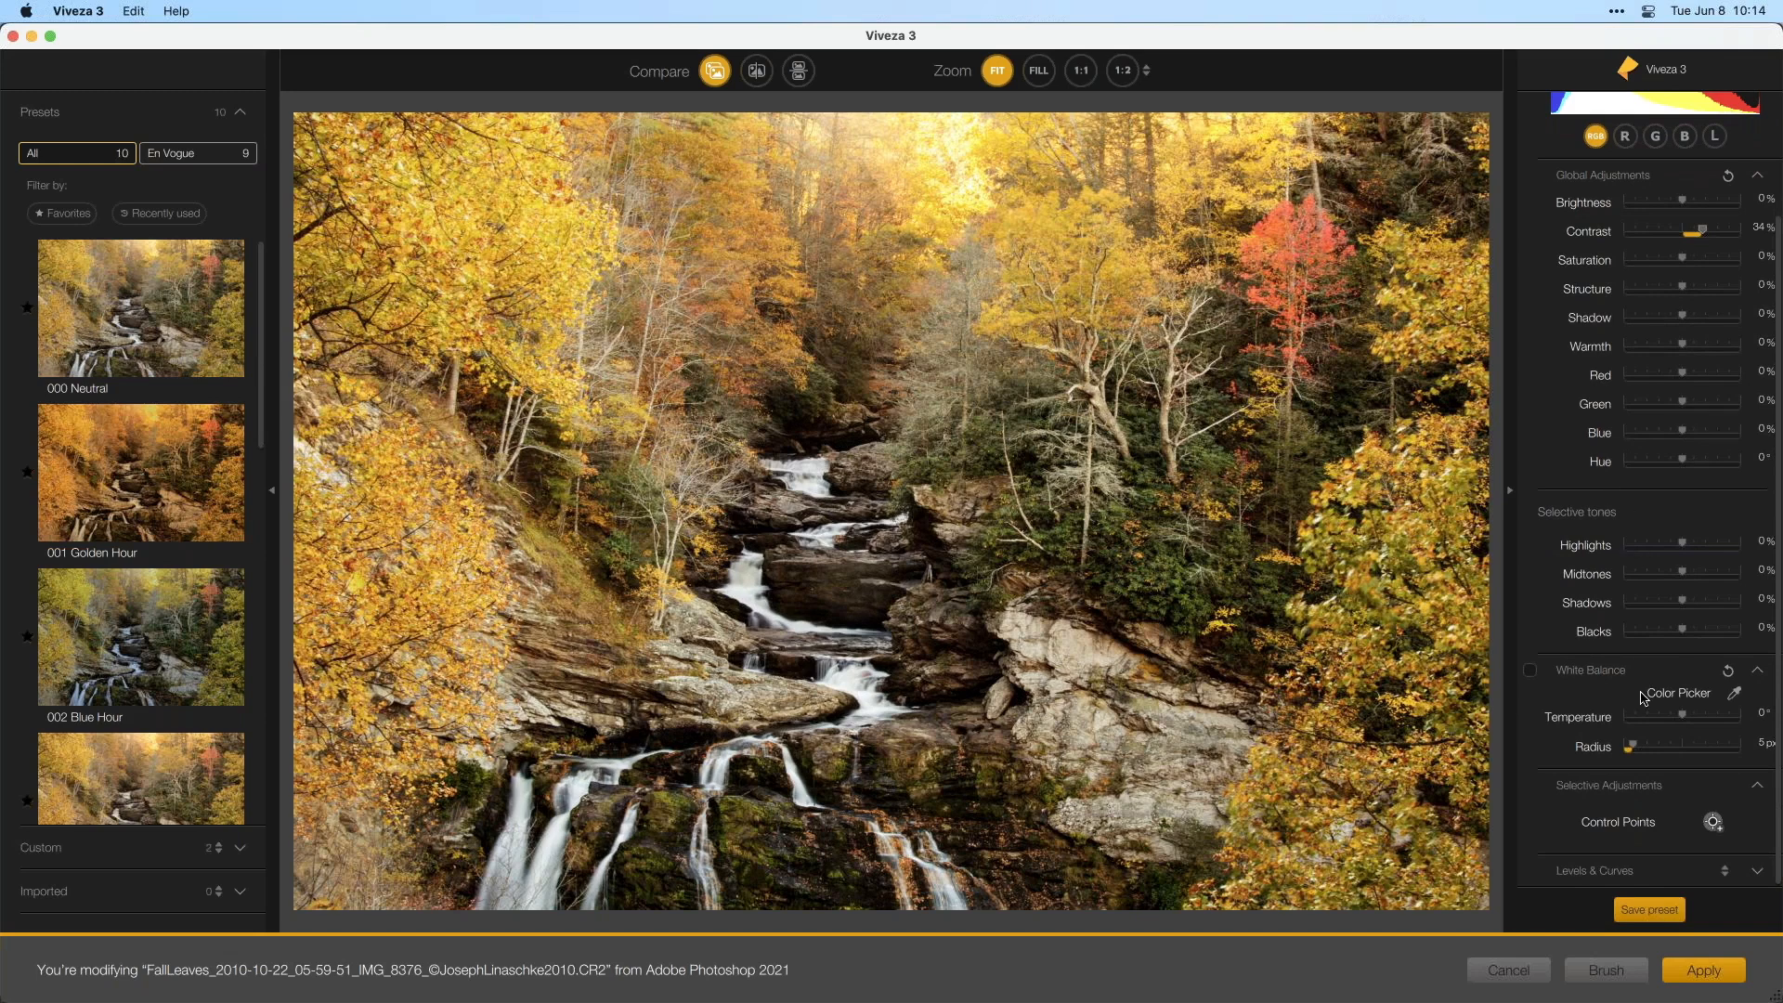
click(1713, 822)
click(1071, 531)
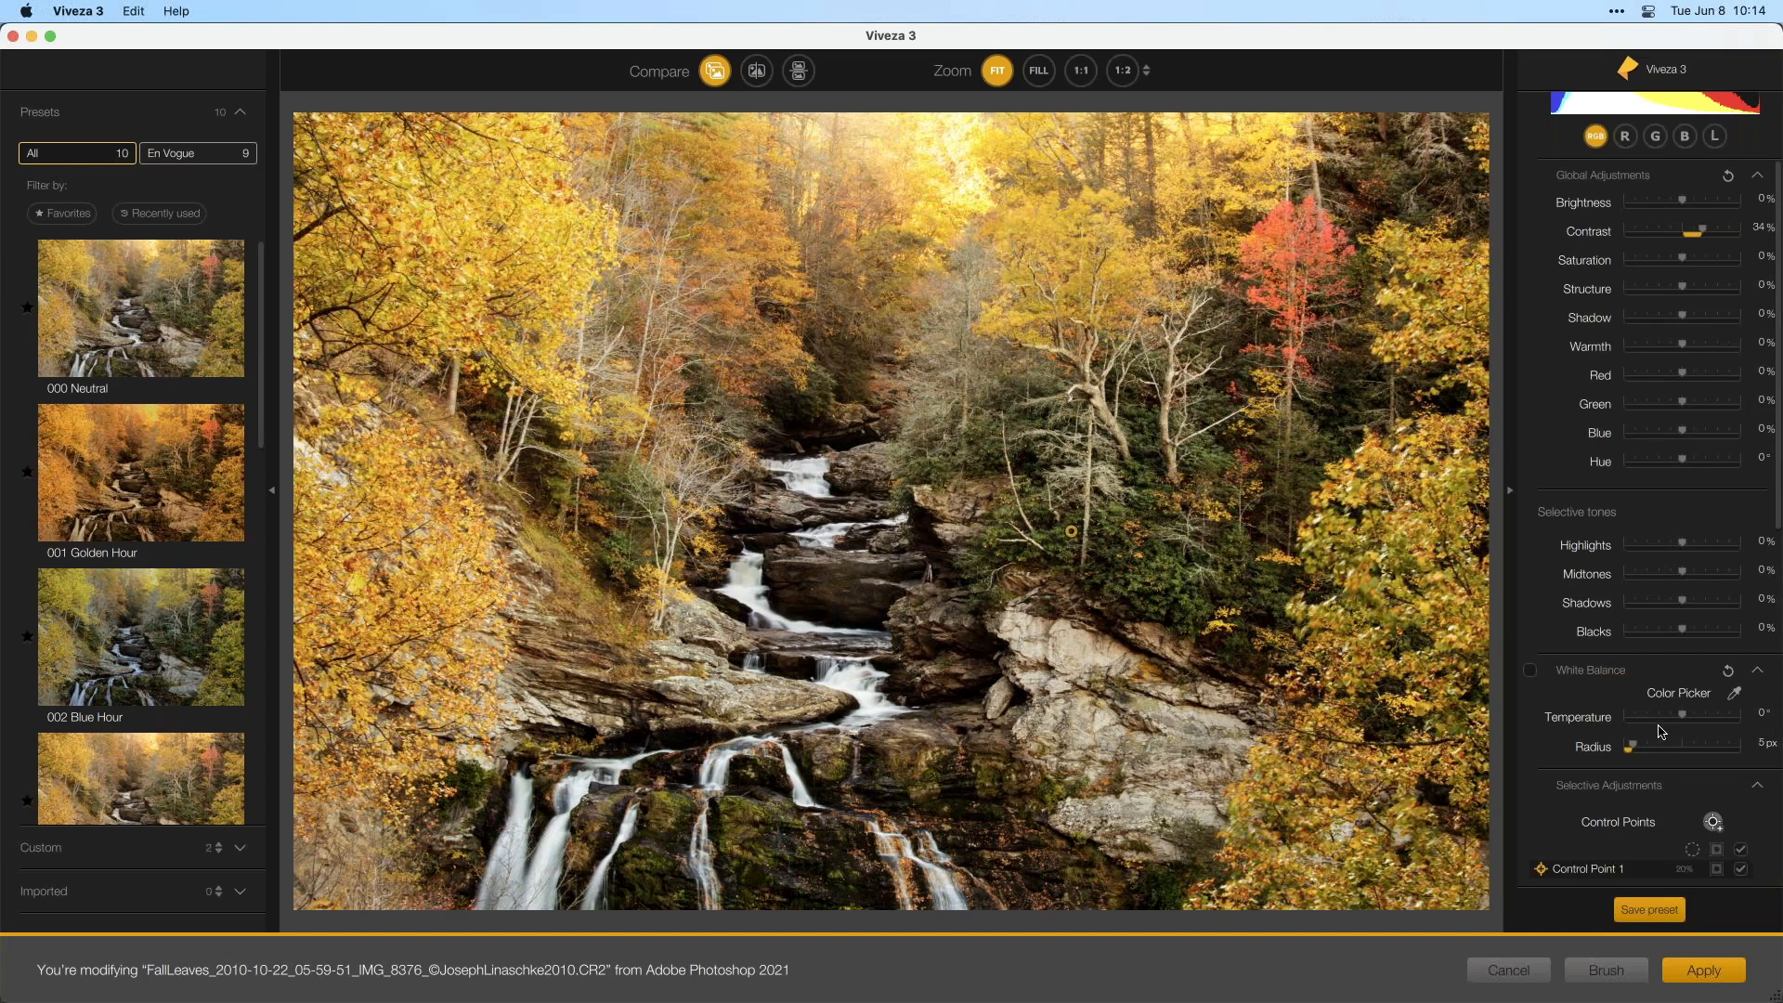
scroll(1661, 730, down, 3)
scroll(1661, 725, down, 4)
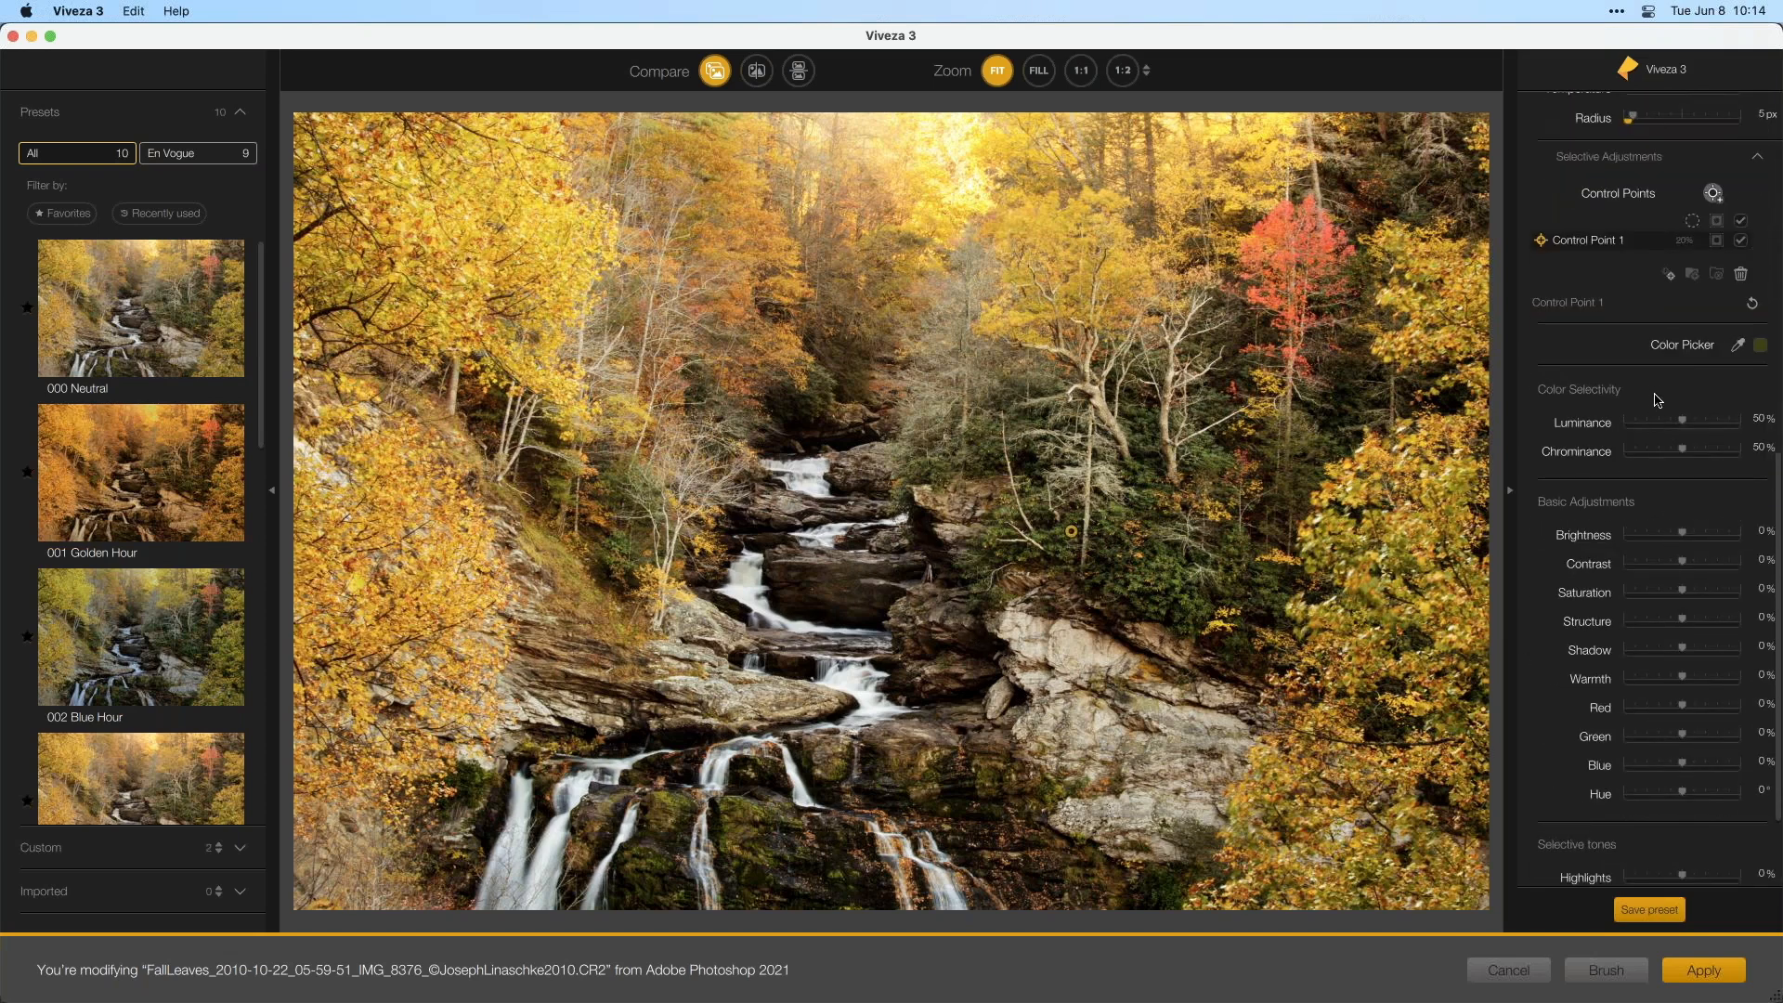
scroll(1655, 660, down, 2)
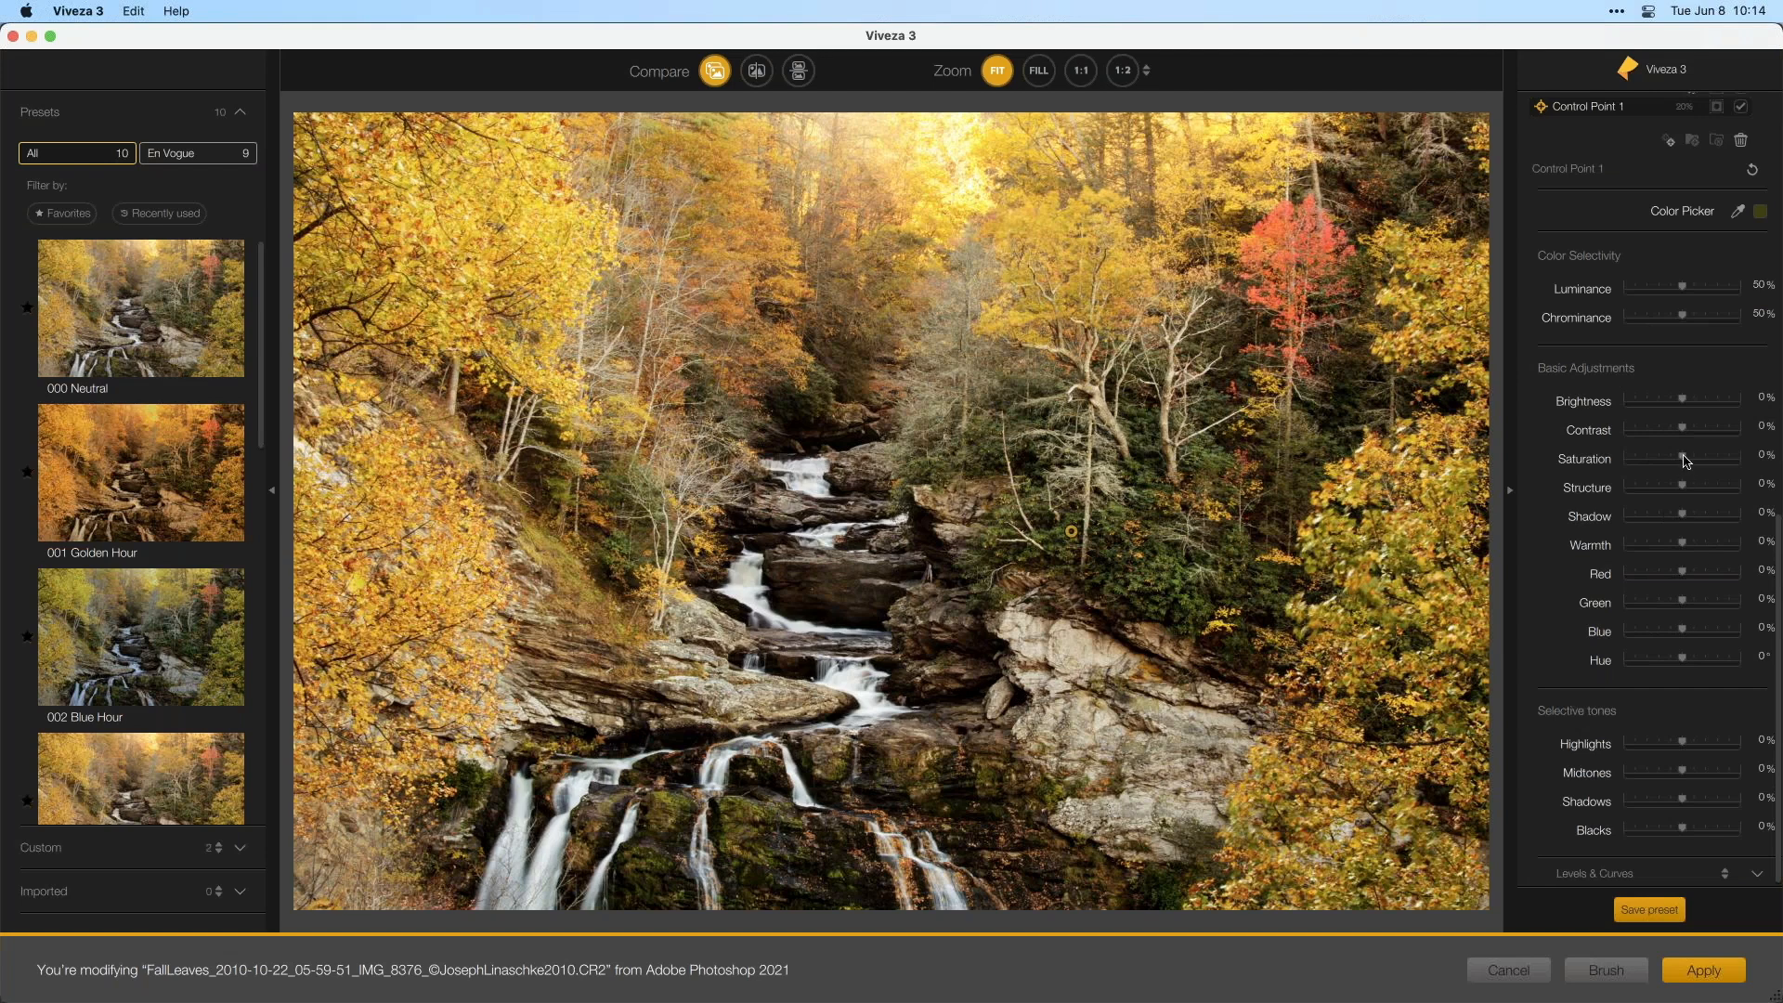
drag(1688, 461, 1740, 461)
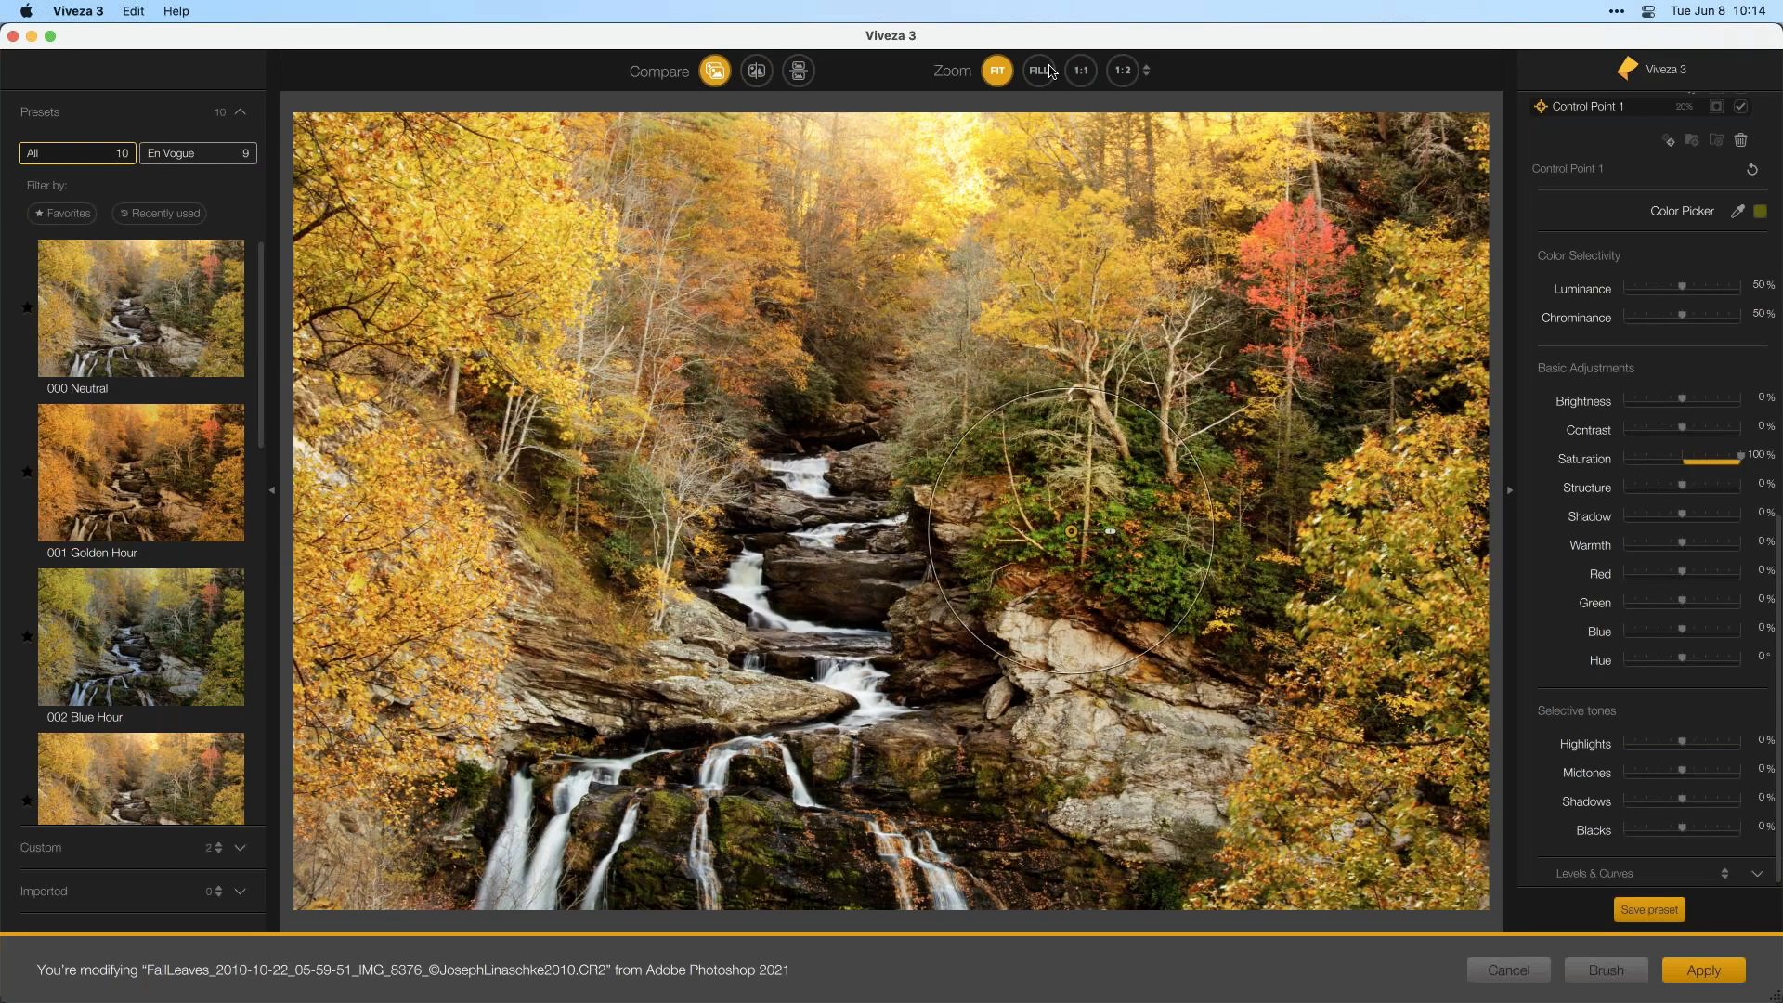
- Inspect the saturated shrubs at 1:2 zoom and compare them with the control point's effect hidden and shown
click(1123, 69)
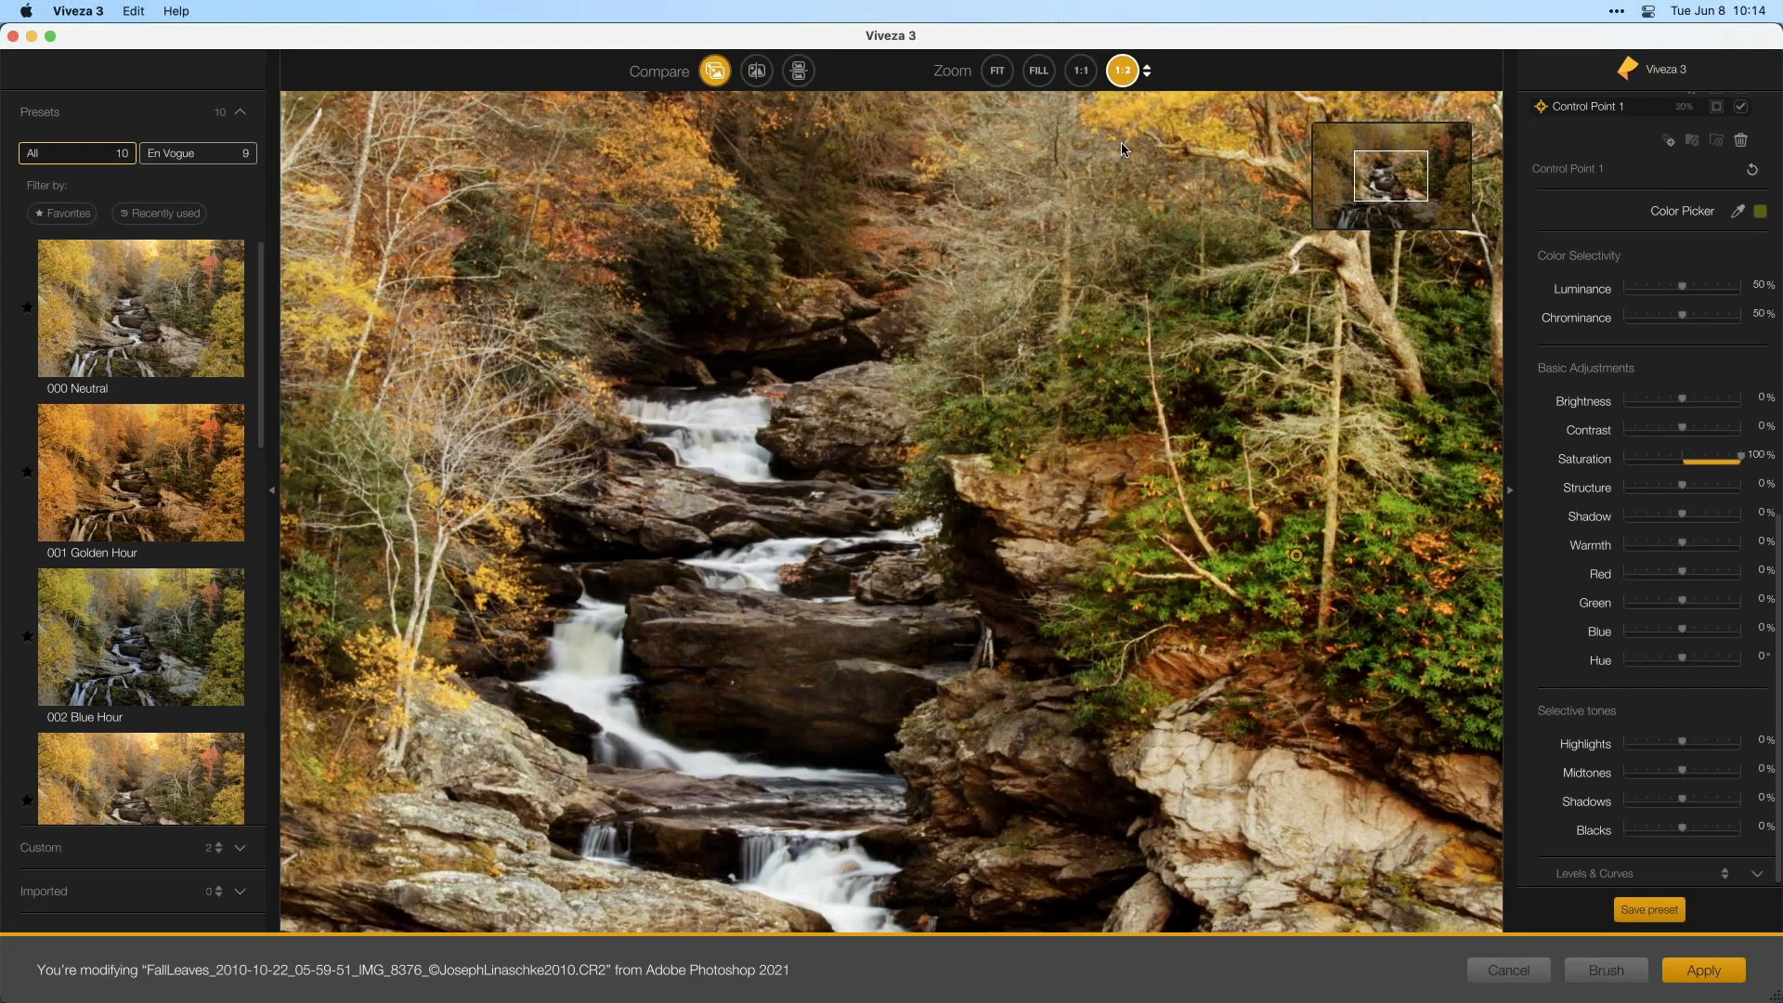
drag(1394, 187, 1414, 192)
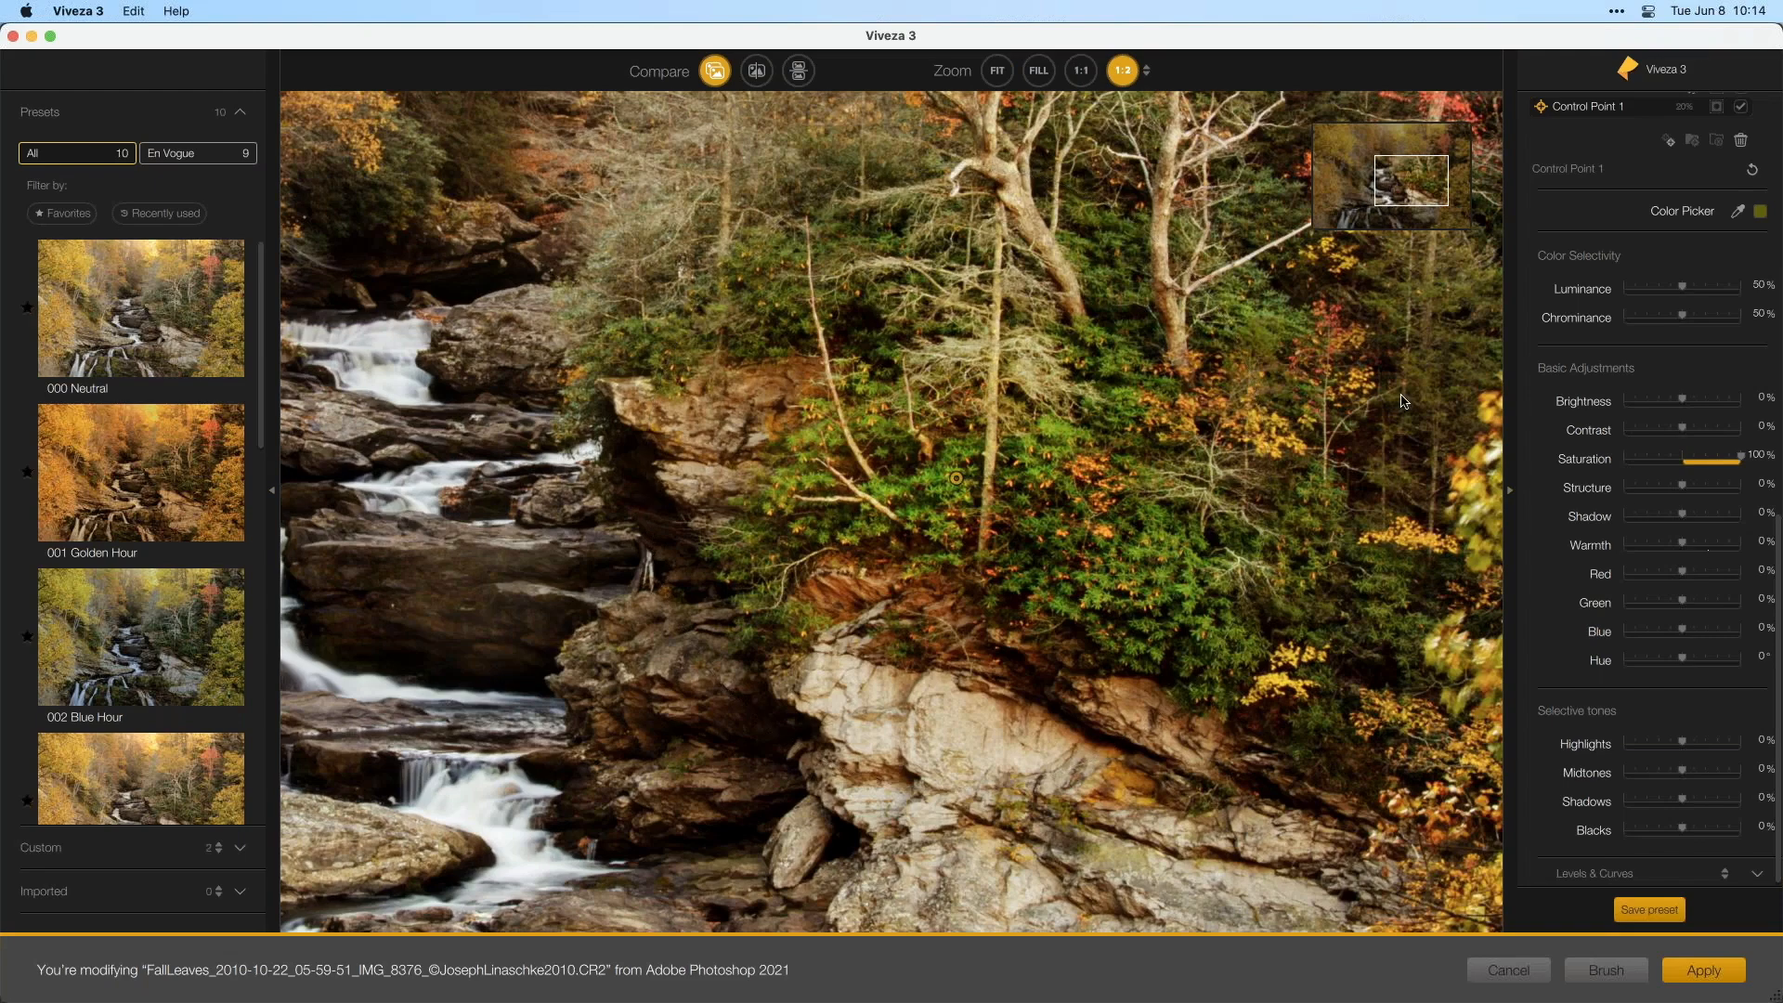
click(715, 72)
click(730, 80)
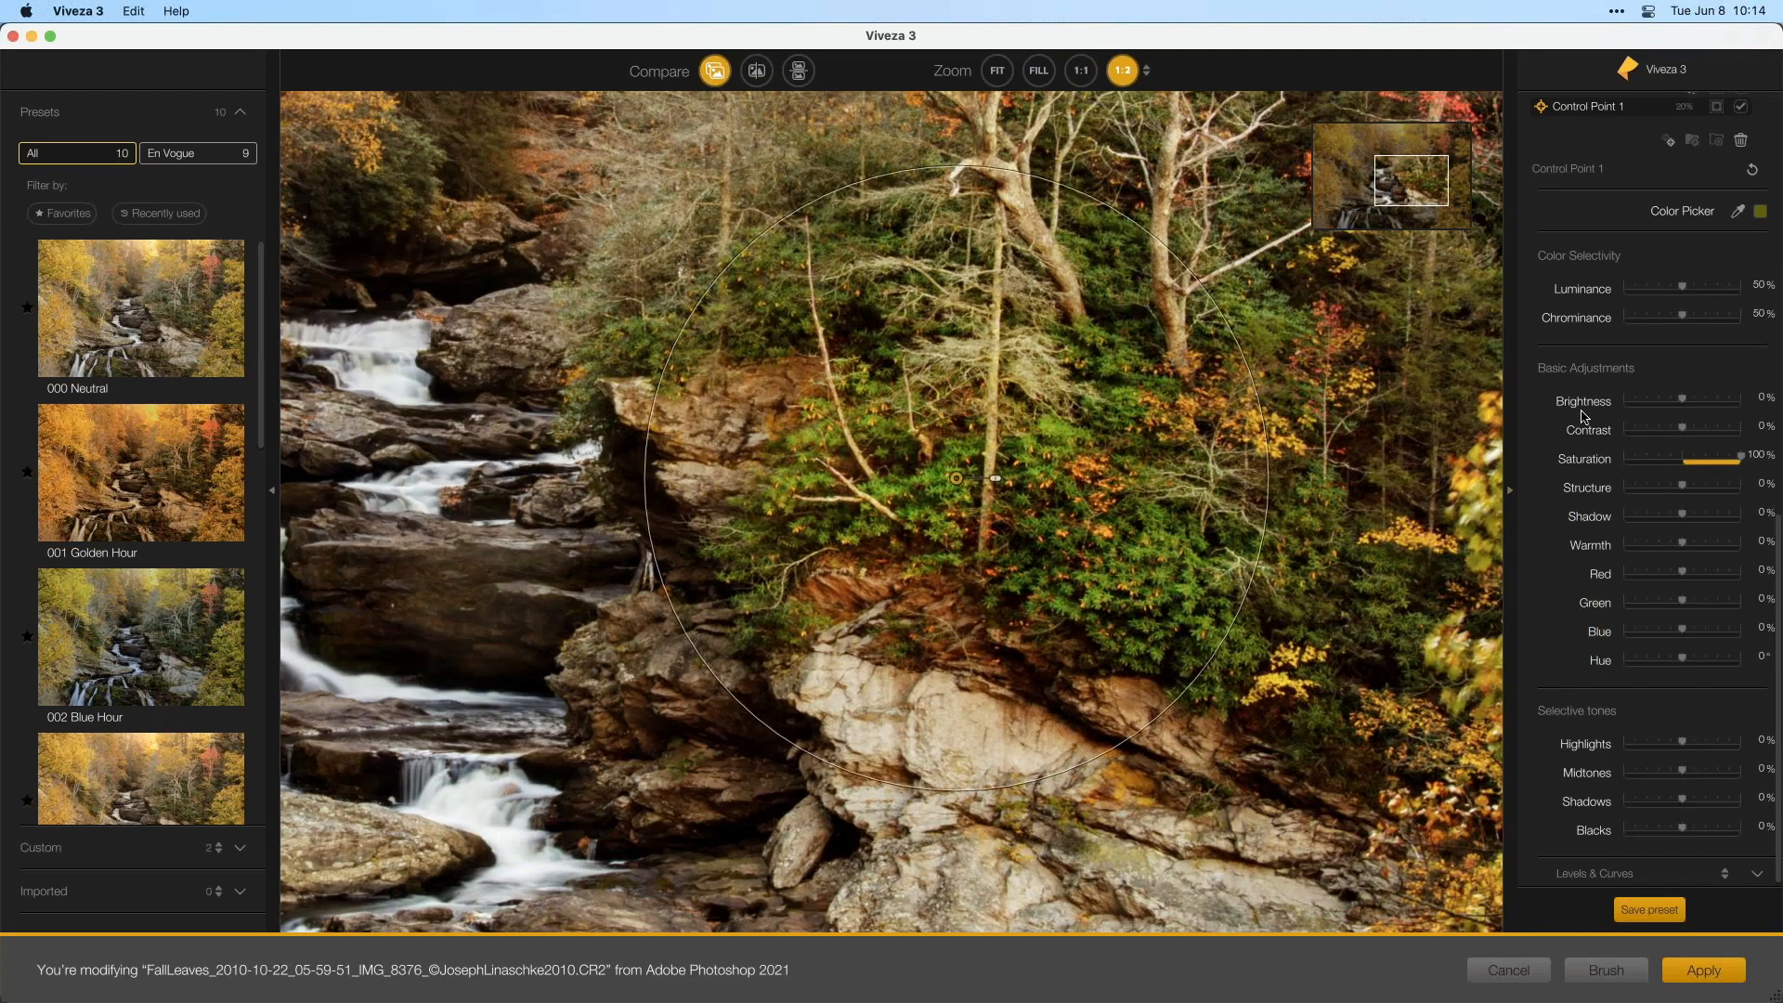
scroll(1665, 353, up, 4)
scroll(1667, 354, up, 1)
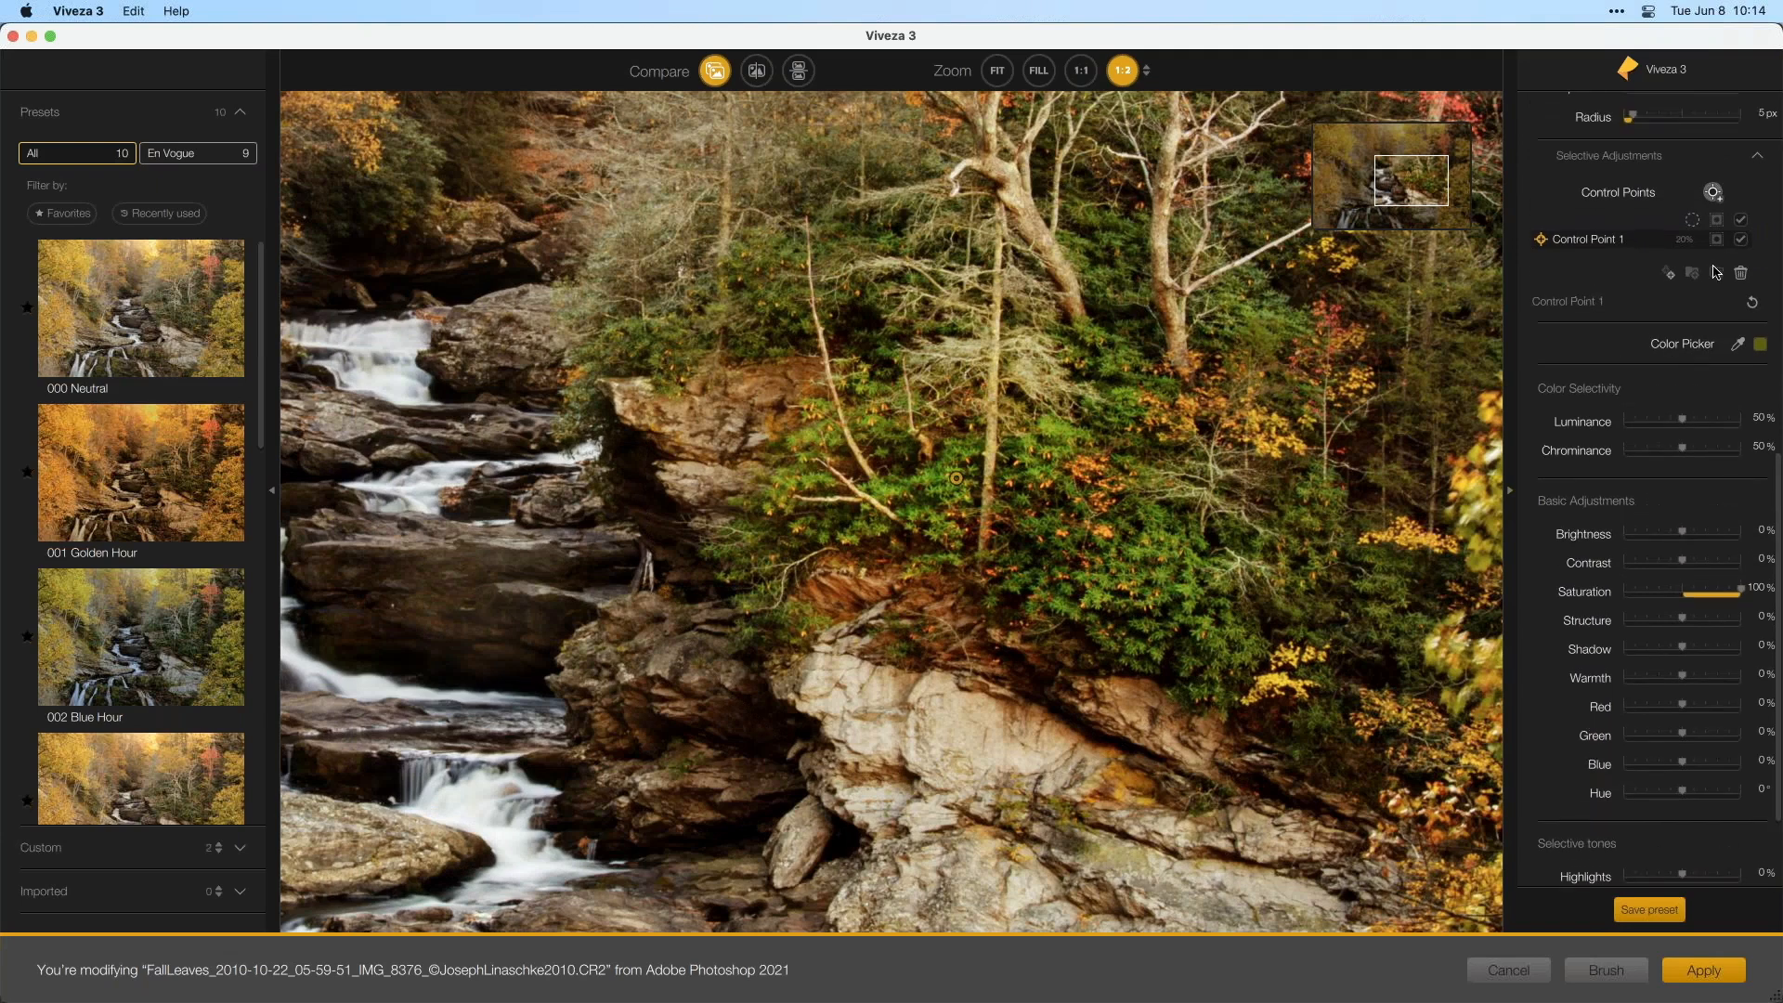
click(1743, 239)
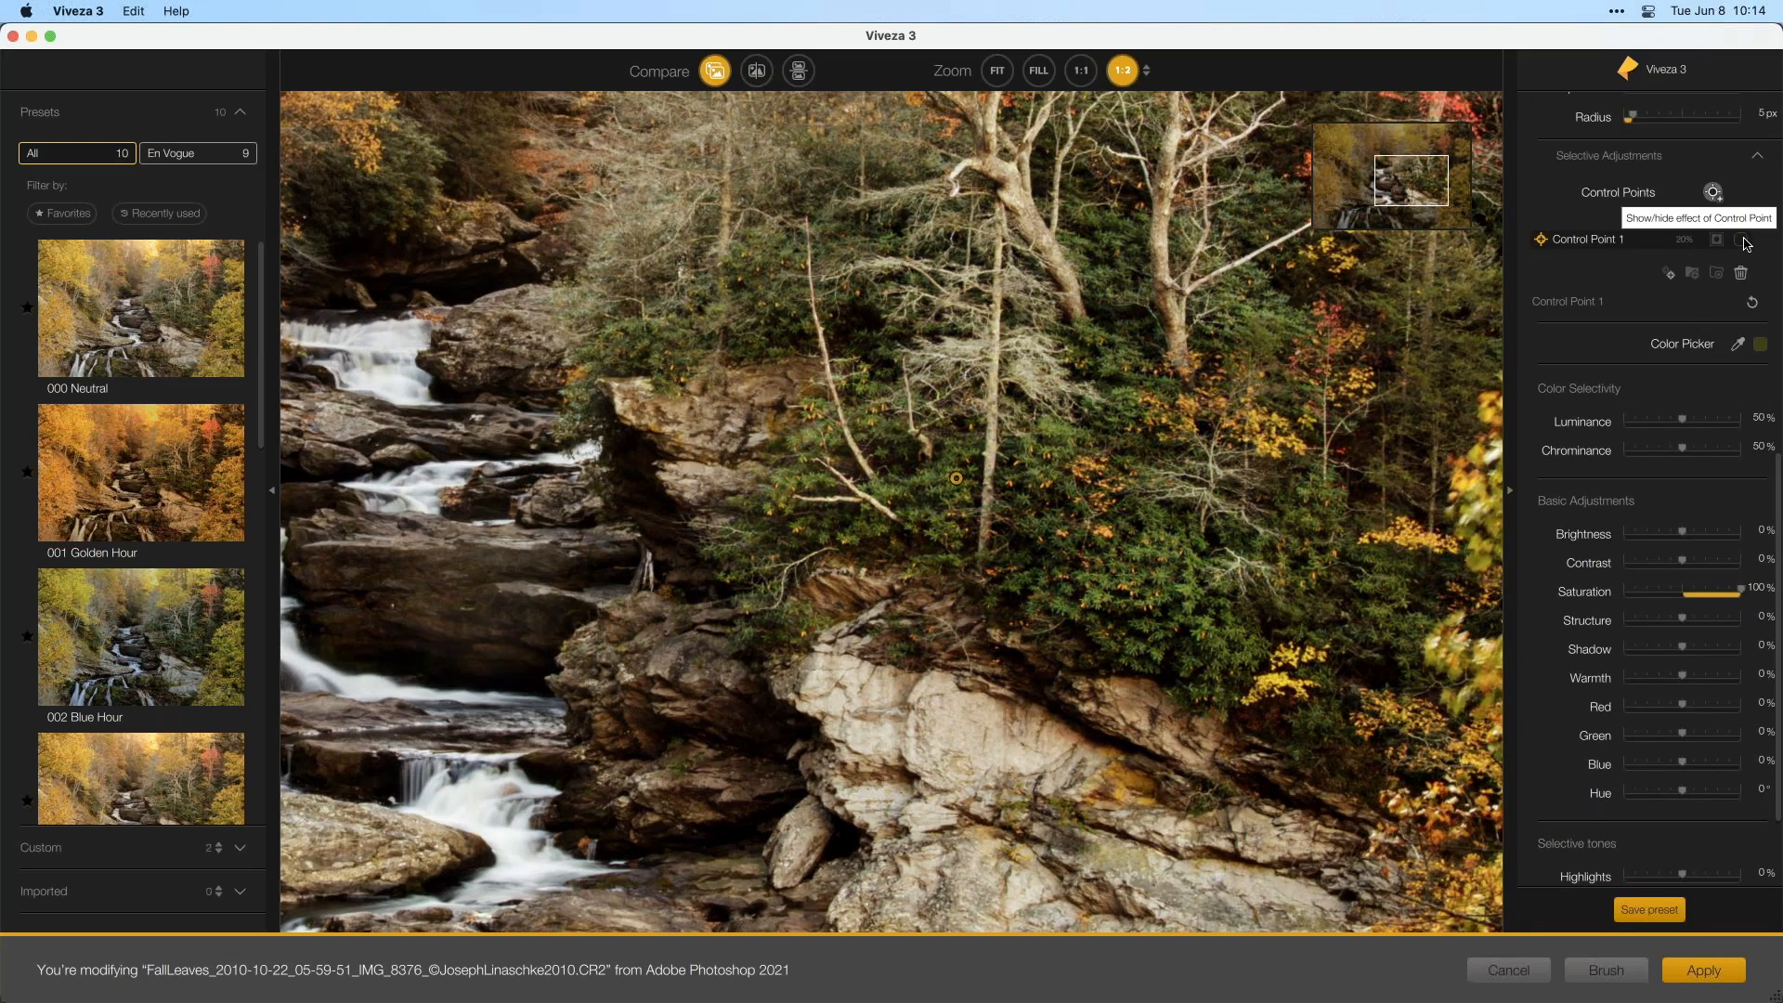
click(1743, 241)
click(1744, 241)
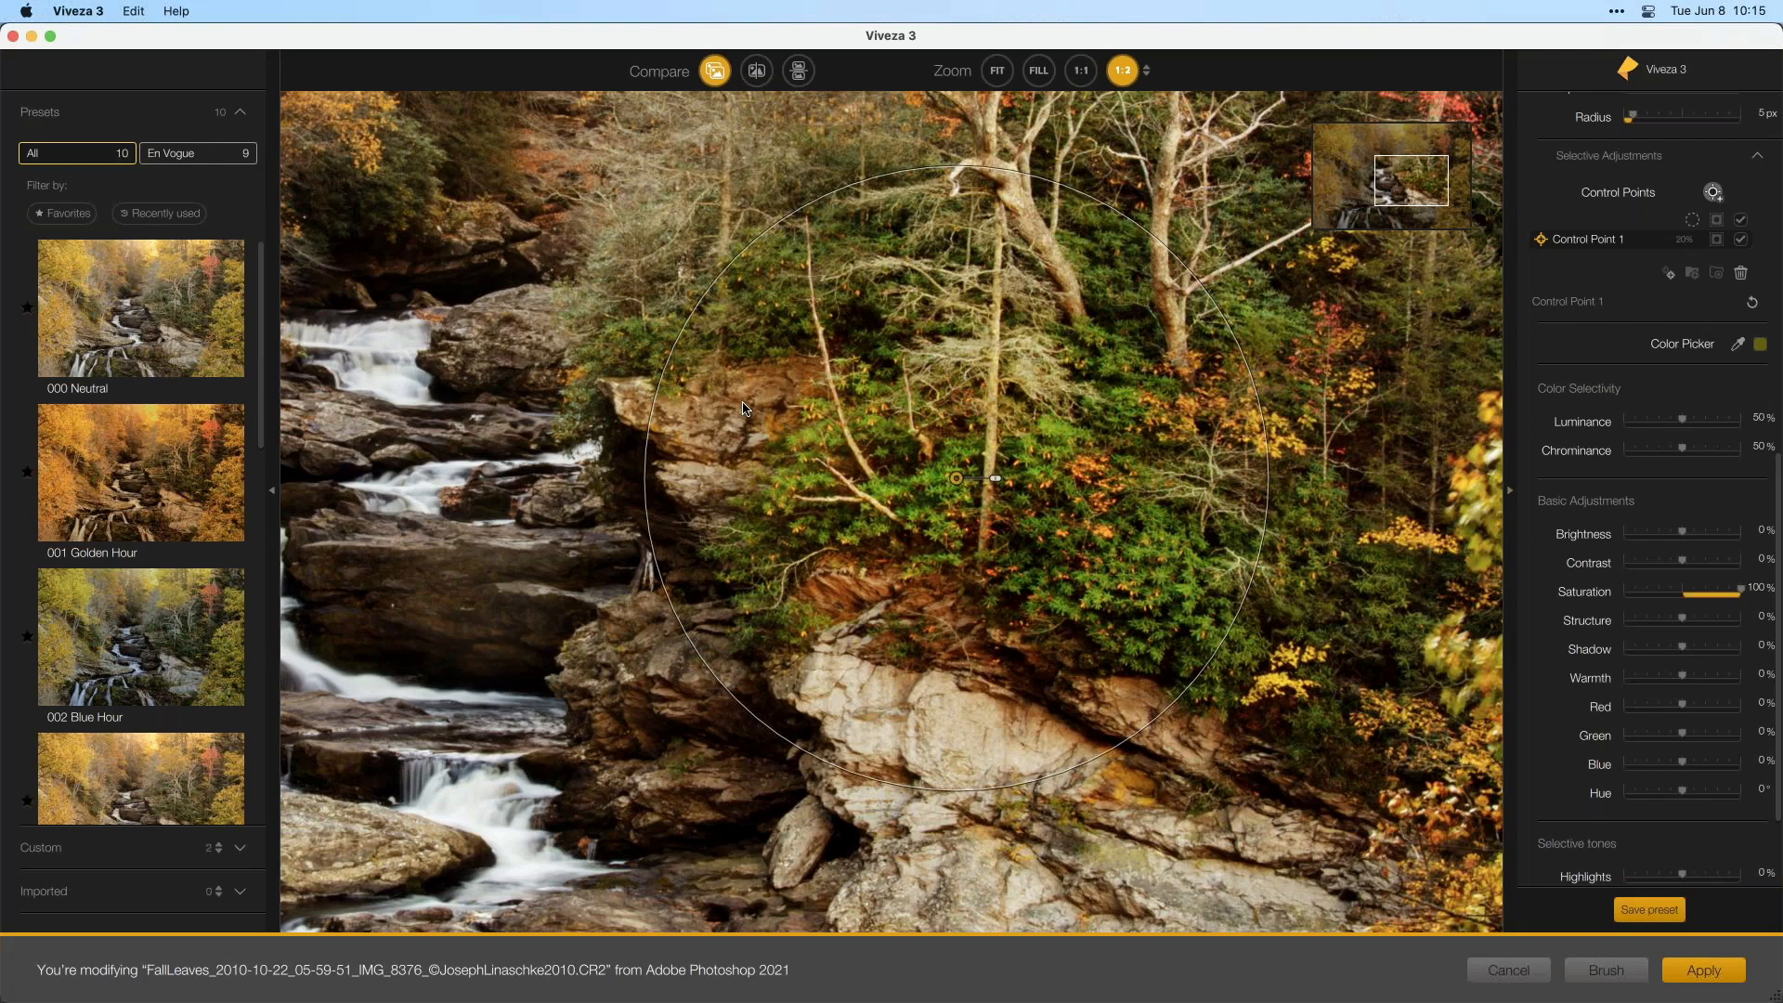
- Move the control point slightly left within the shrubs and display its selection mask
drag(956, 487, 942, 491)
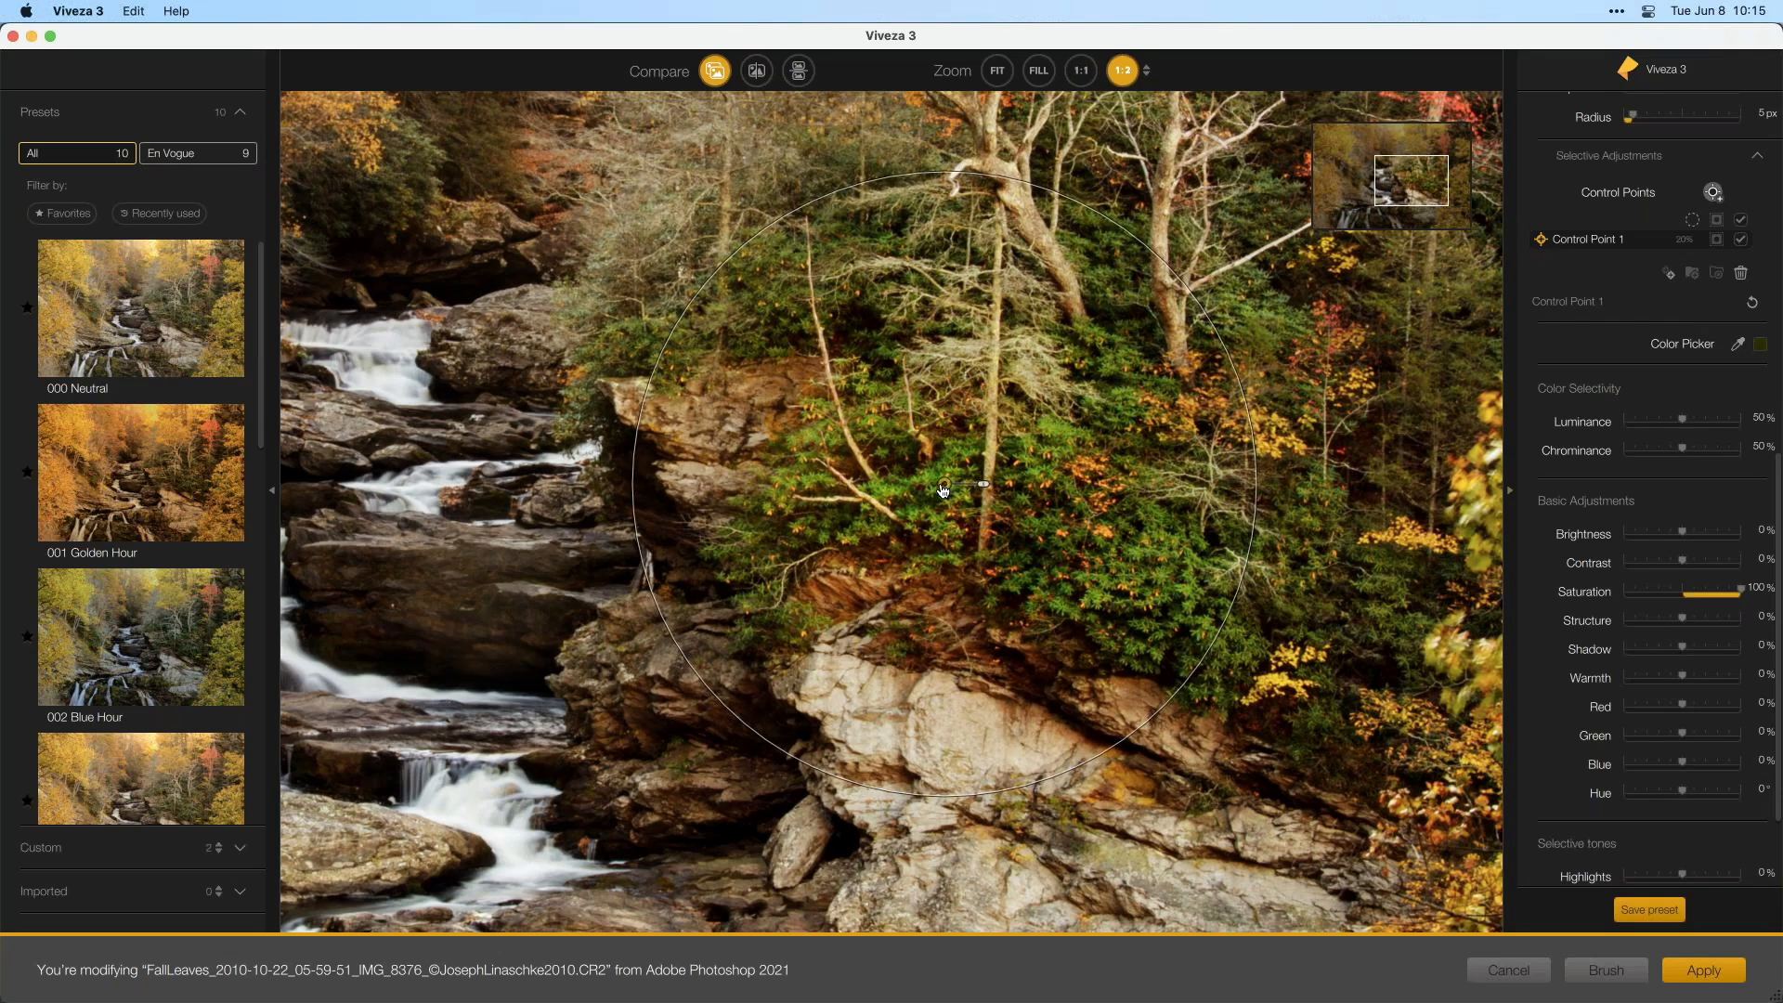
click(1718, 242)
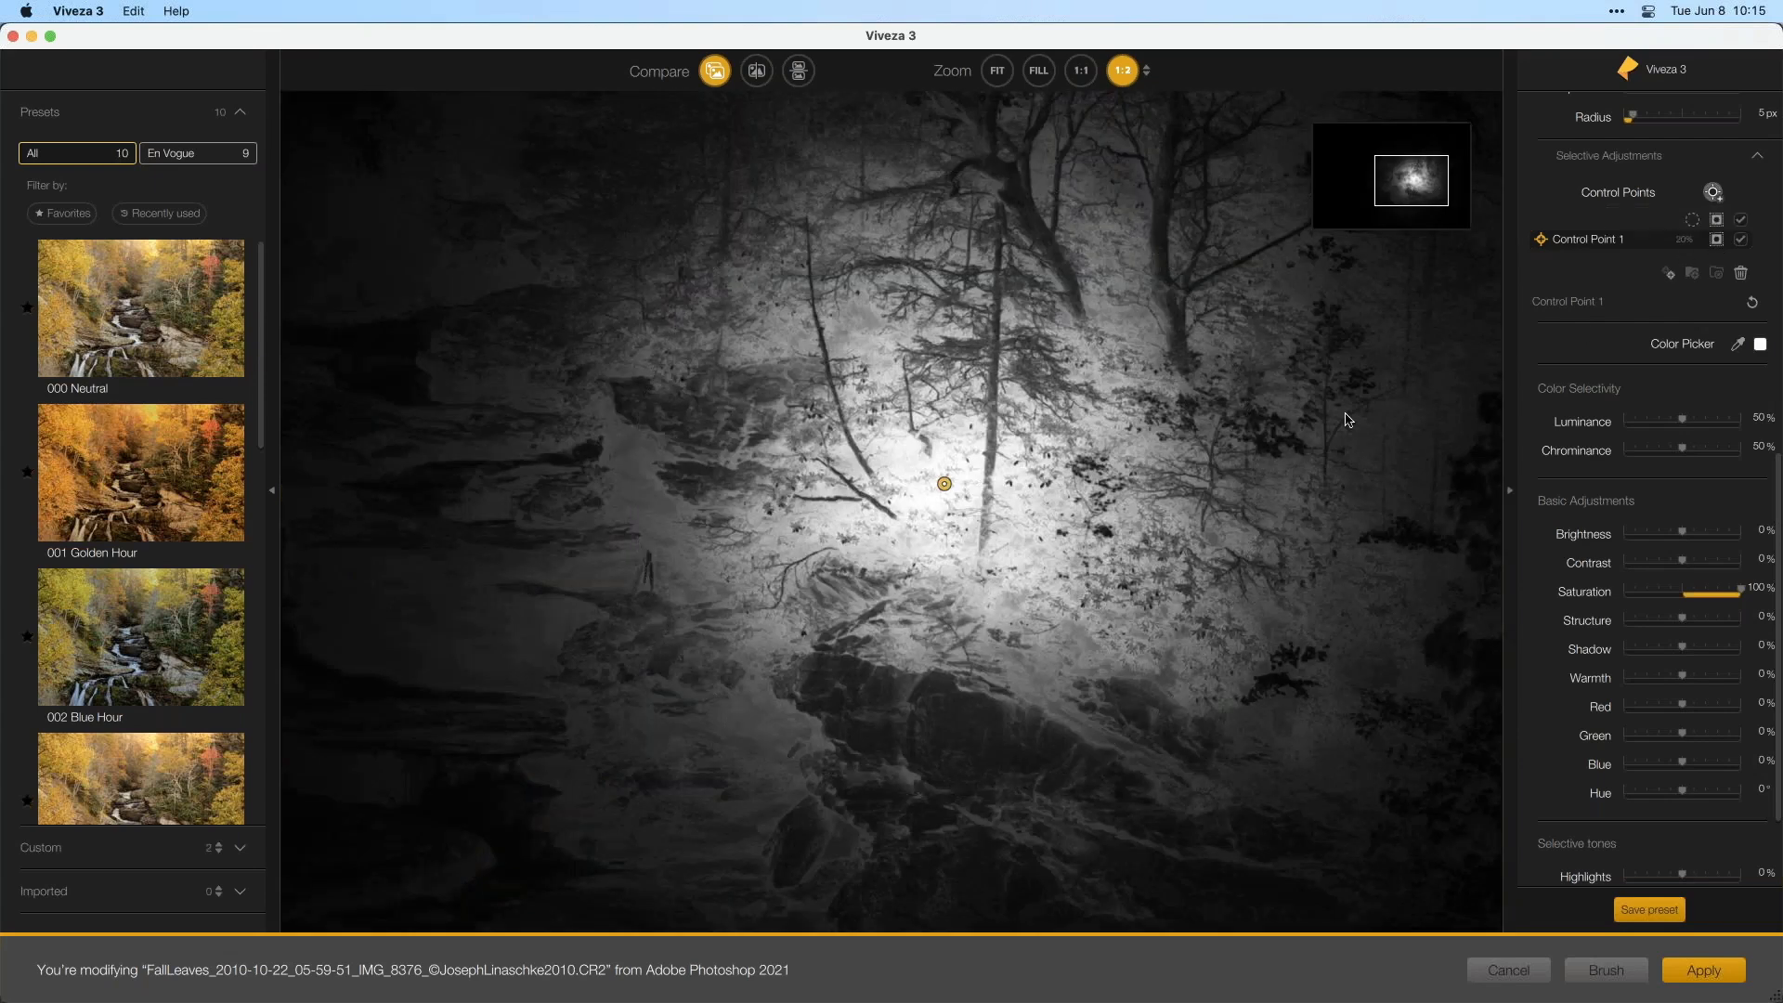
- Reposition the control point around the green shrubs, compare its selection mask with the photo, and settle it on the bright leaves
drag(945, 484, 950, 488)
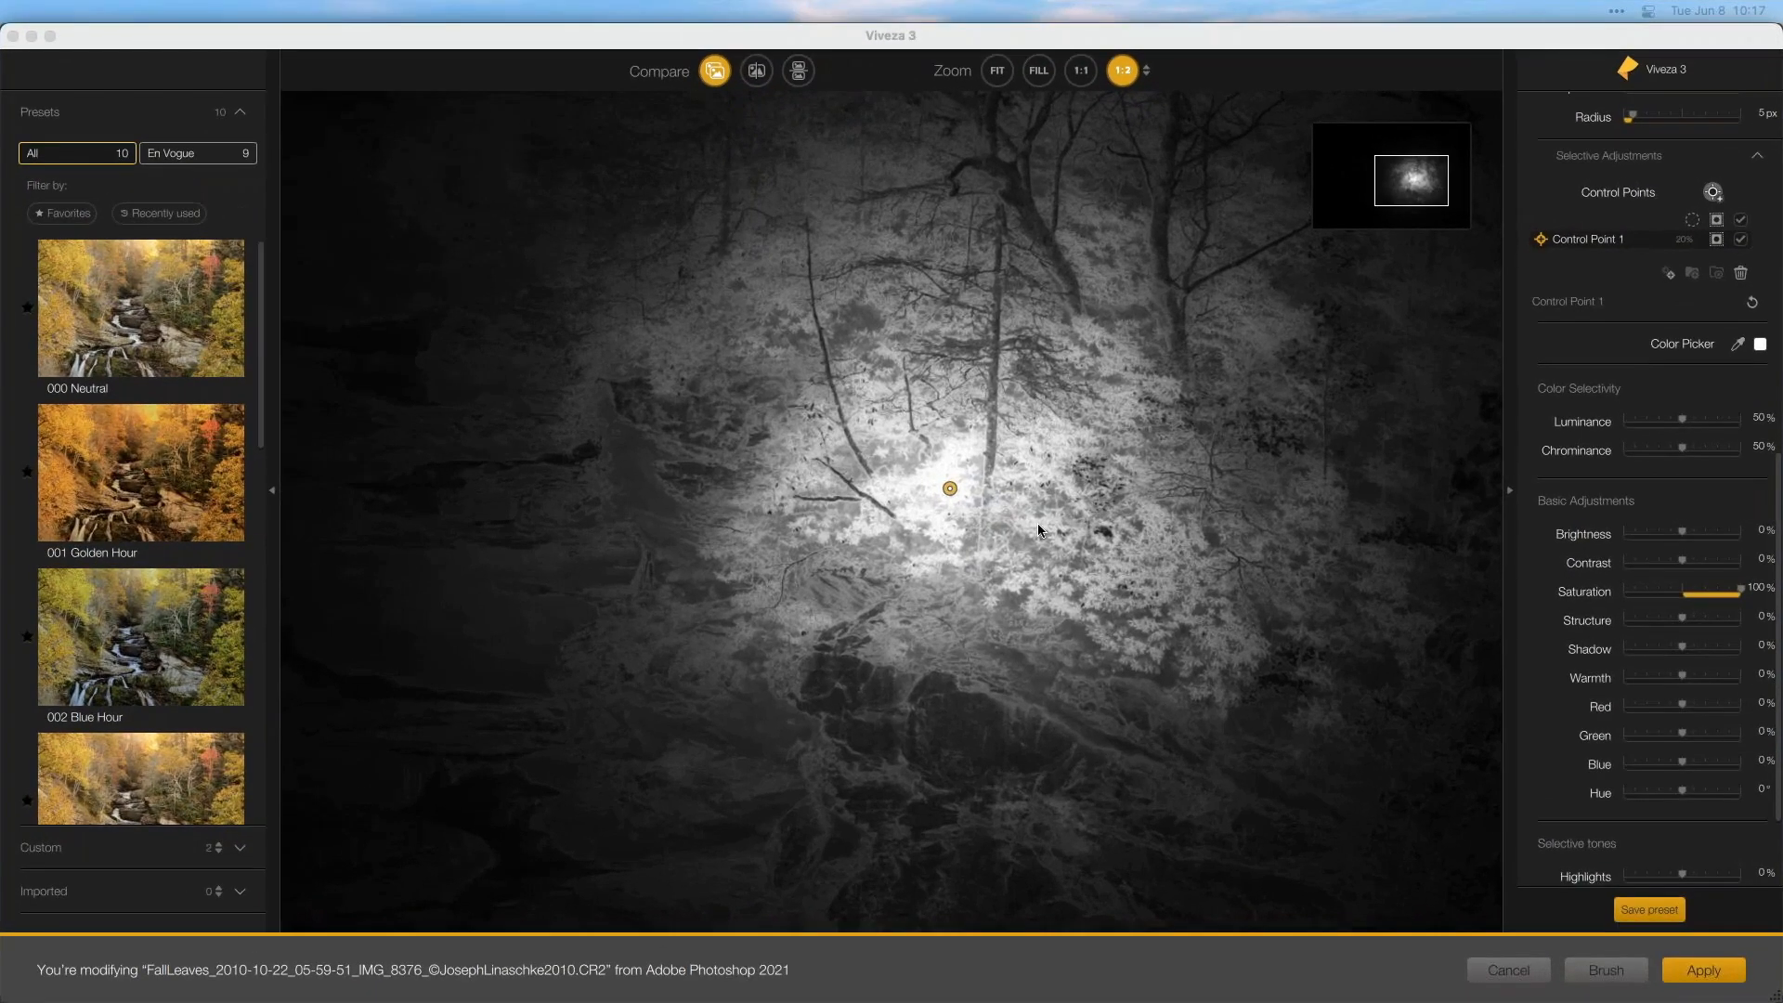
click(950, 489)
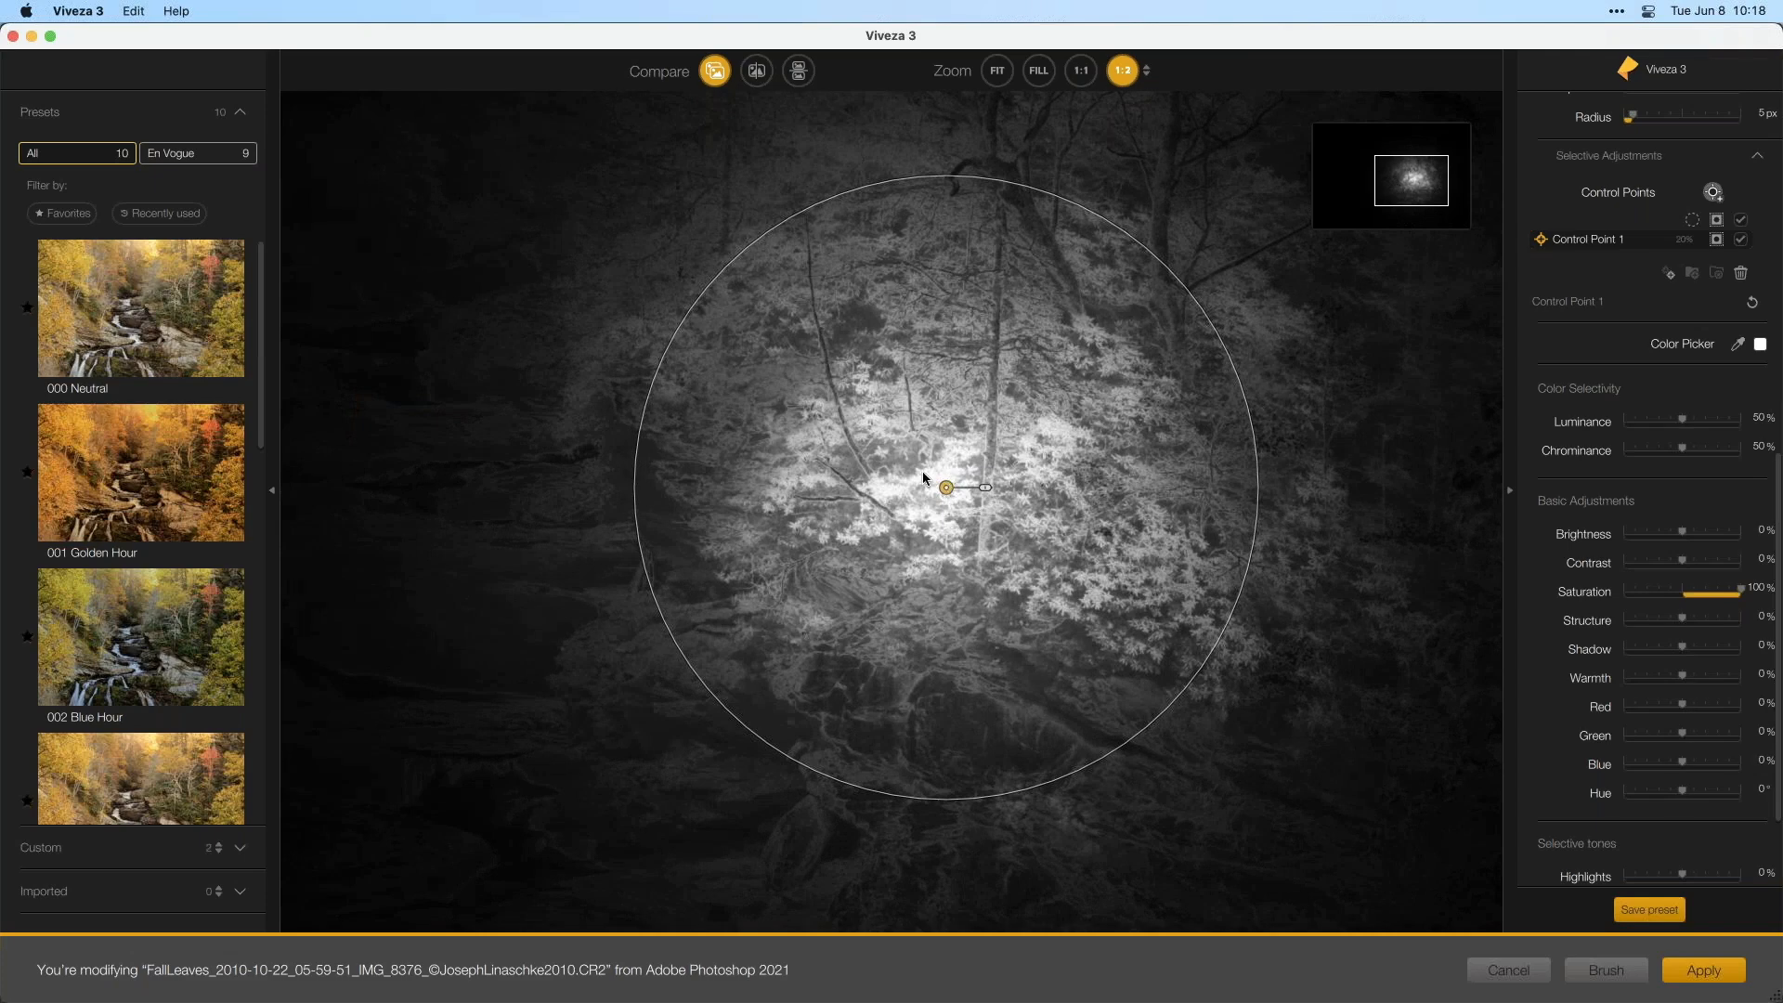
click(1716, 241)
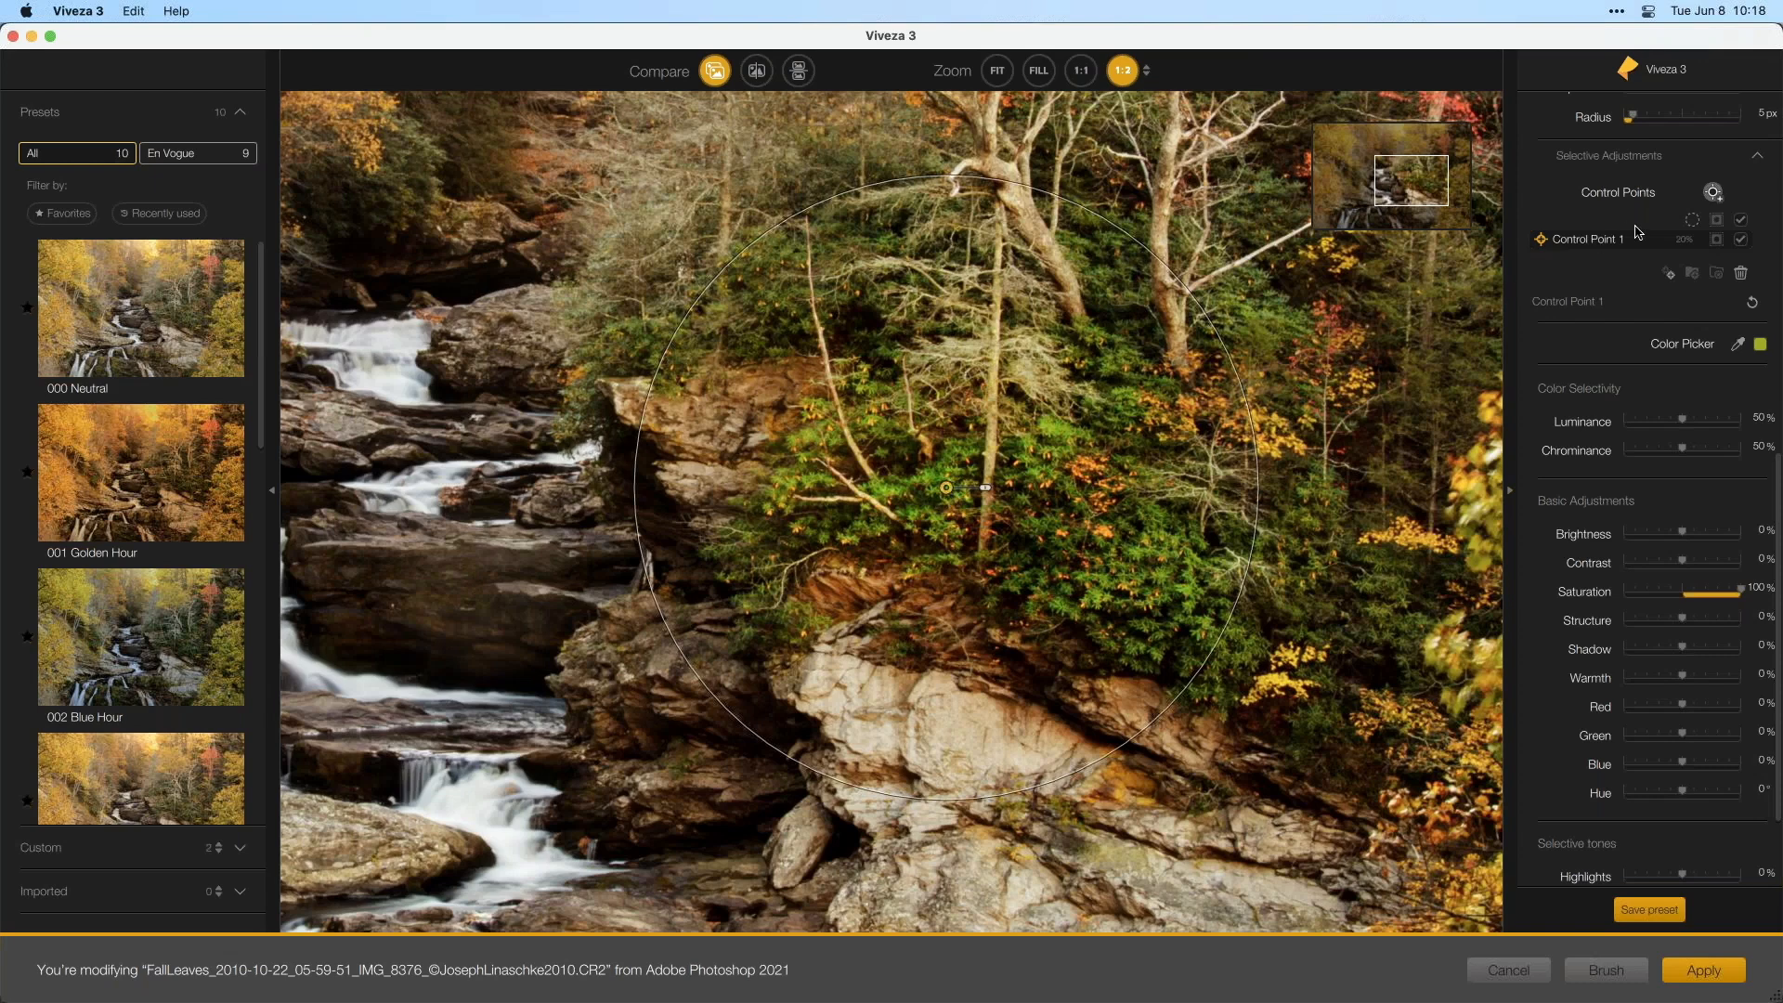
click(1715, 241)
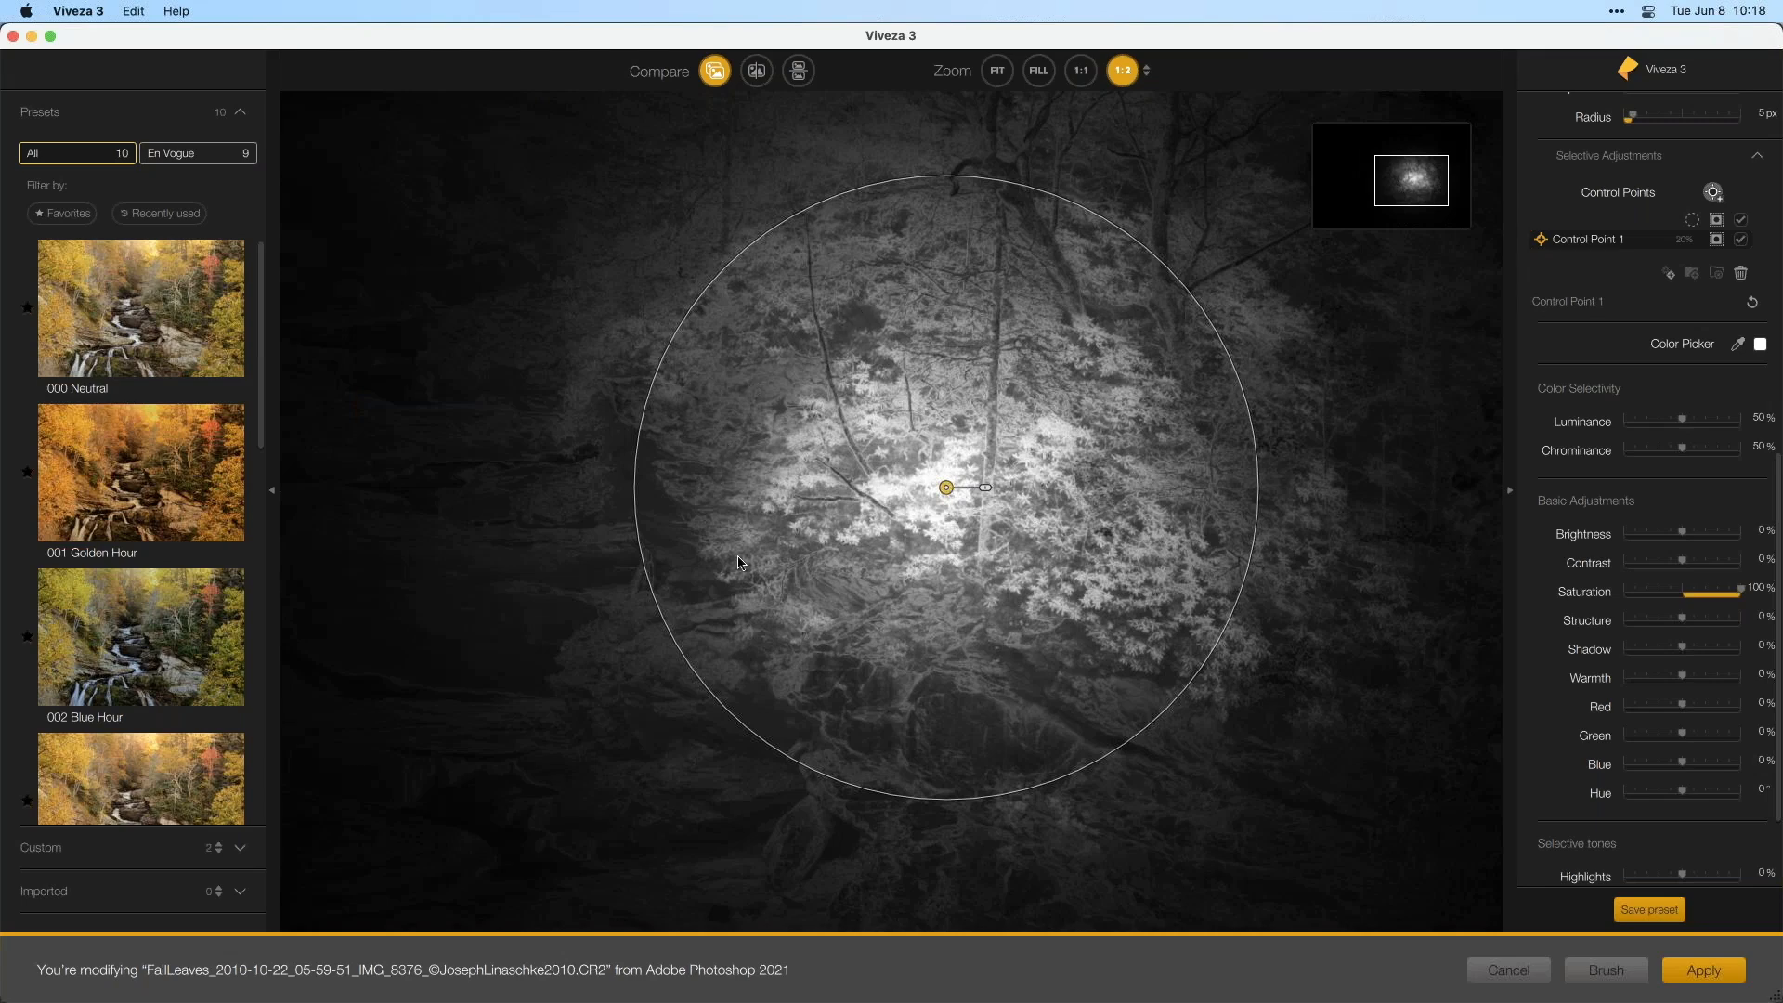
drag(946, 488, 899, 468)
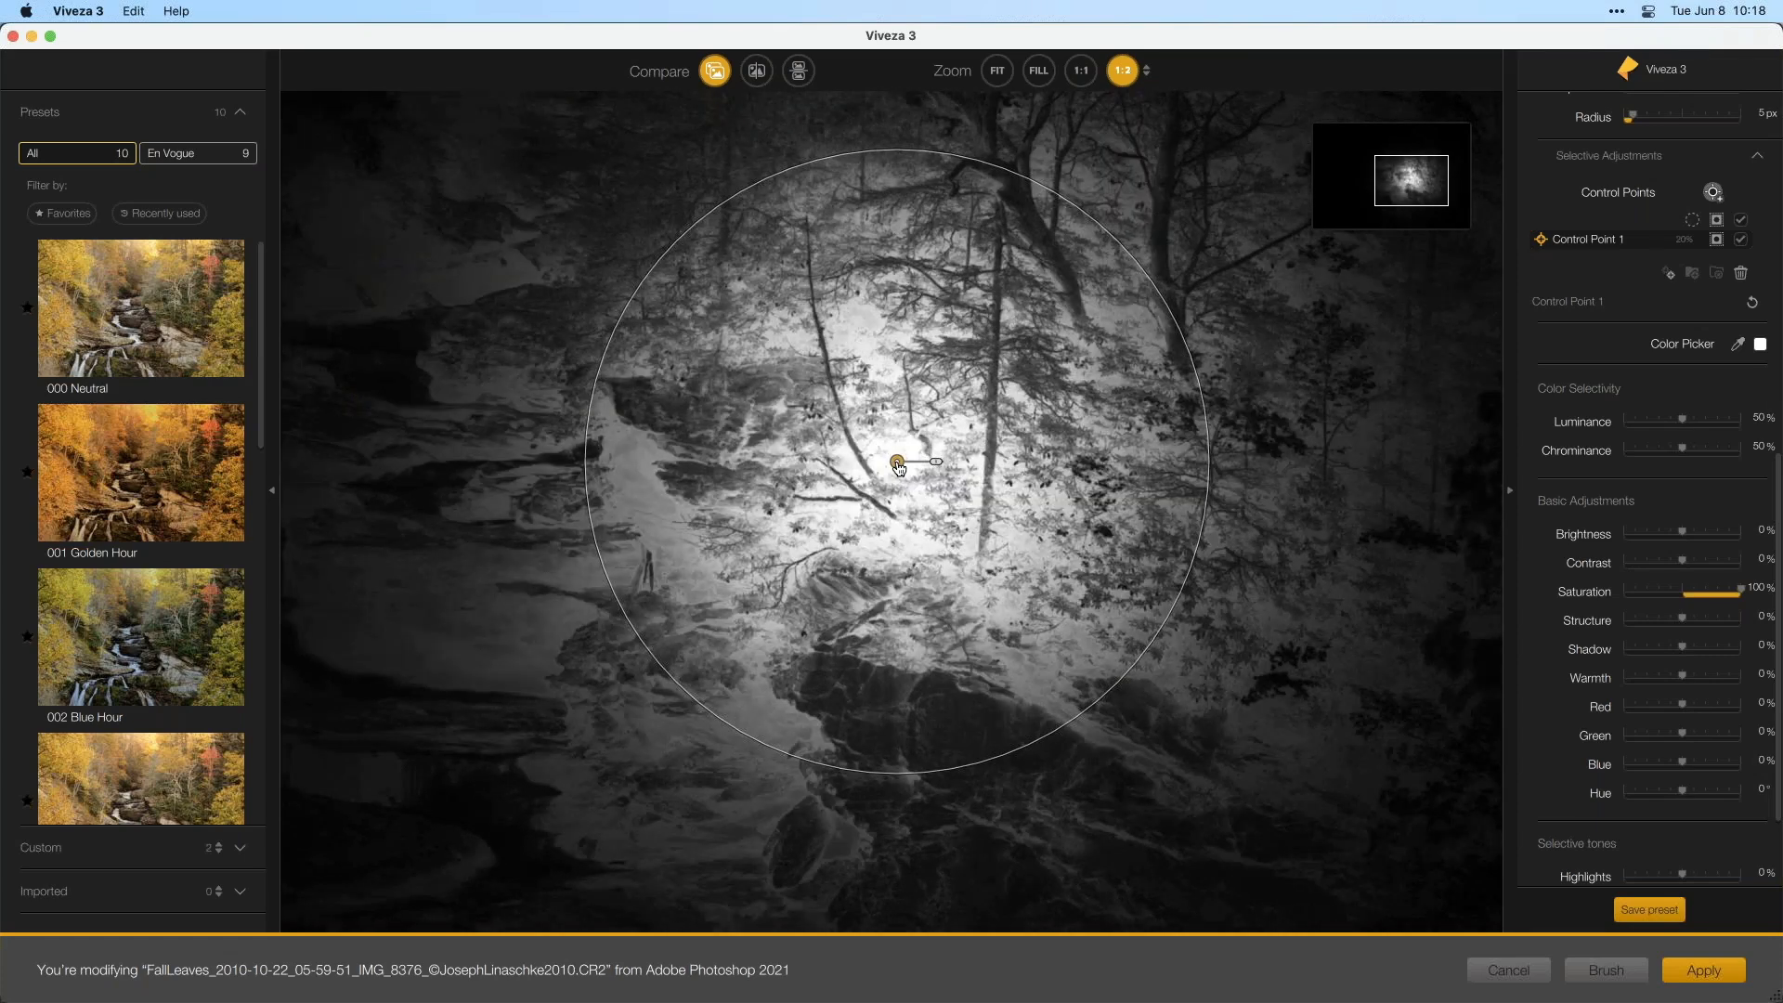
click(1717, 241)
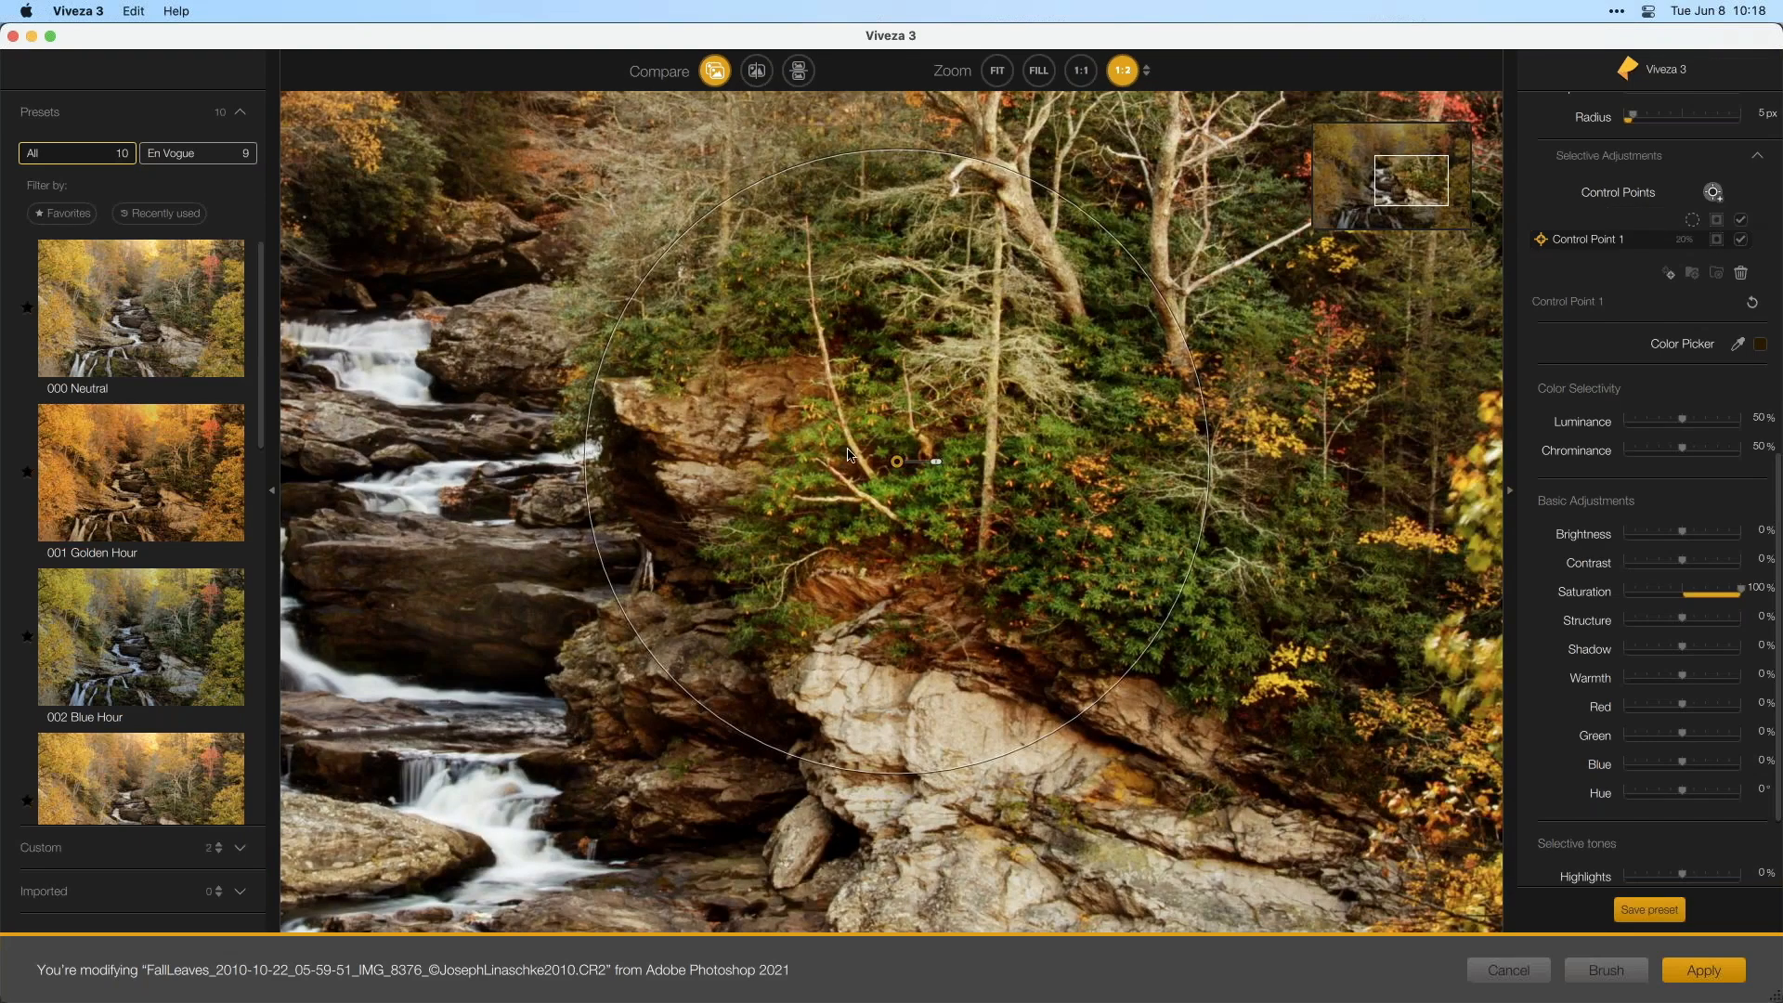
click(1717, 239)
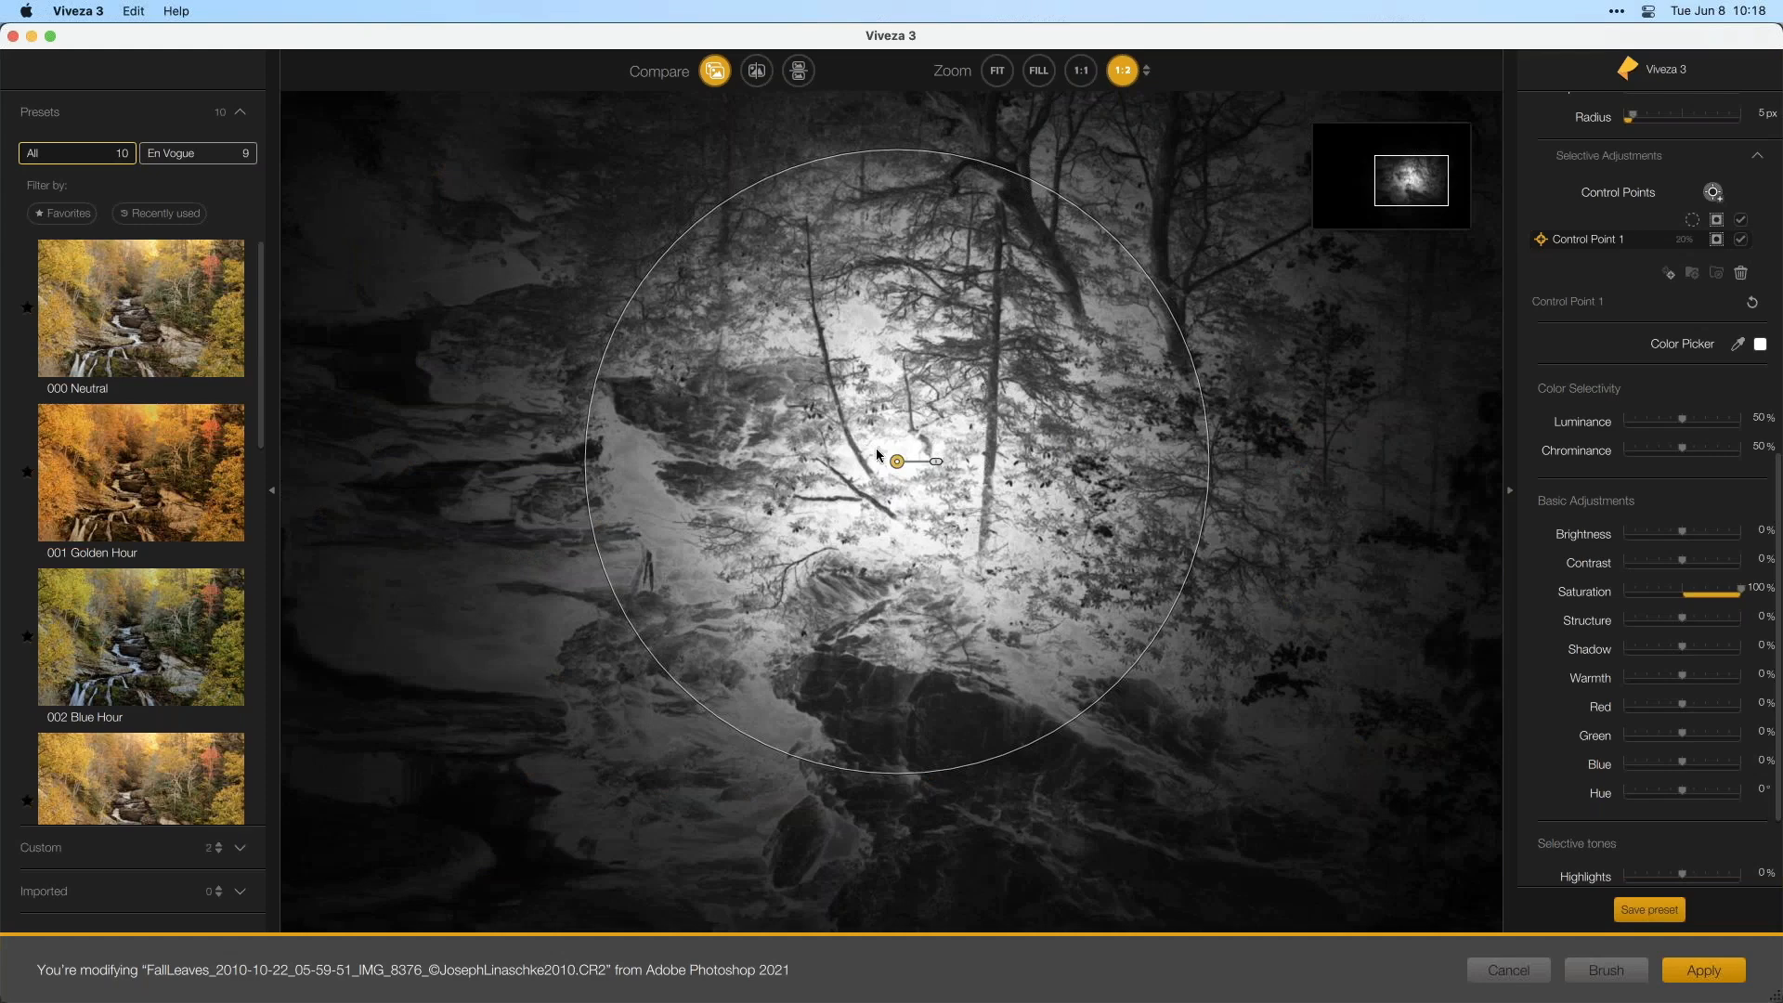
drag(897, 463, 934, 481)
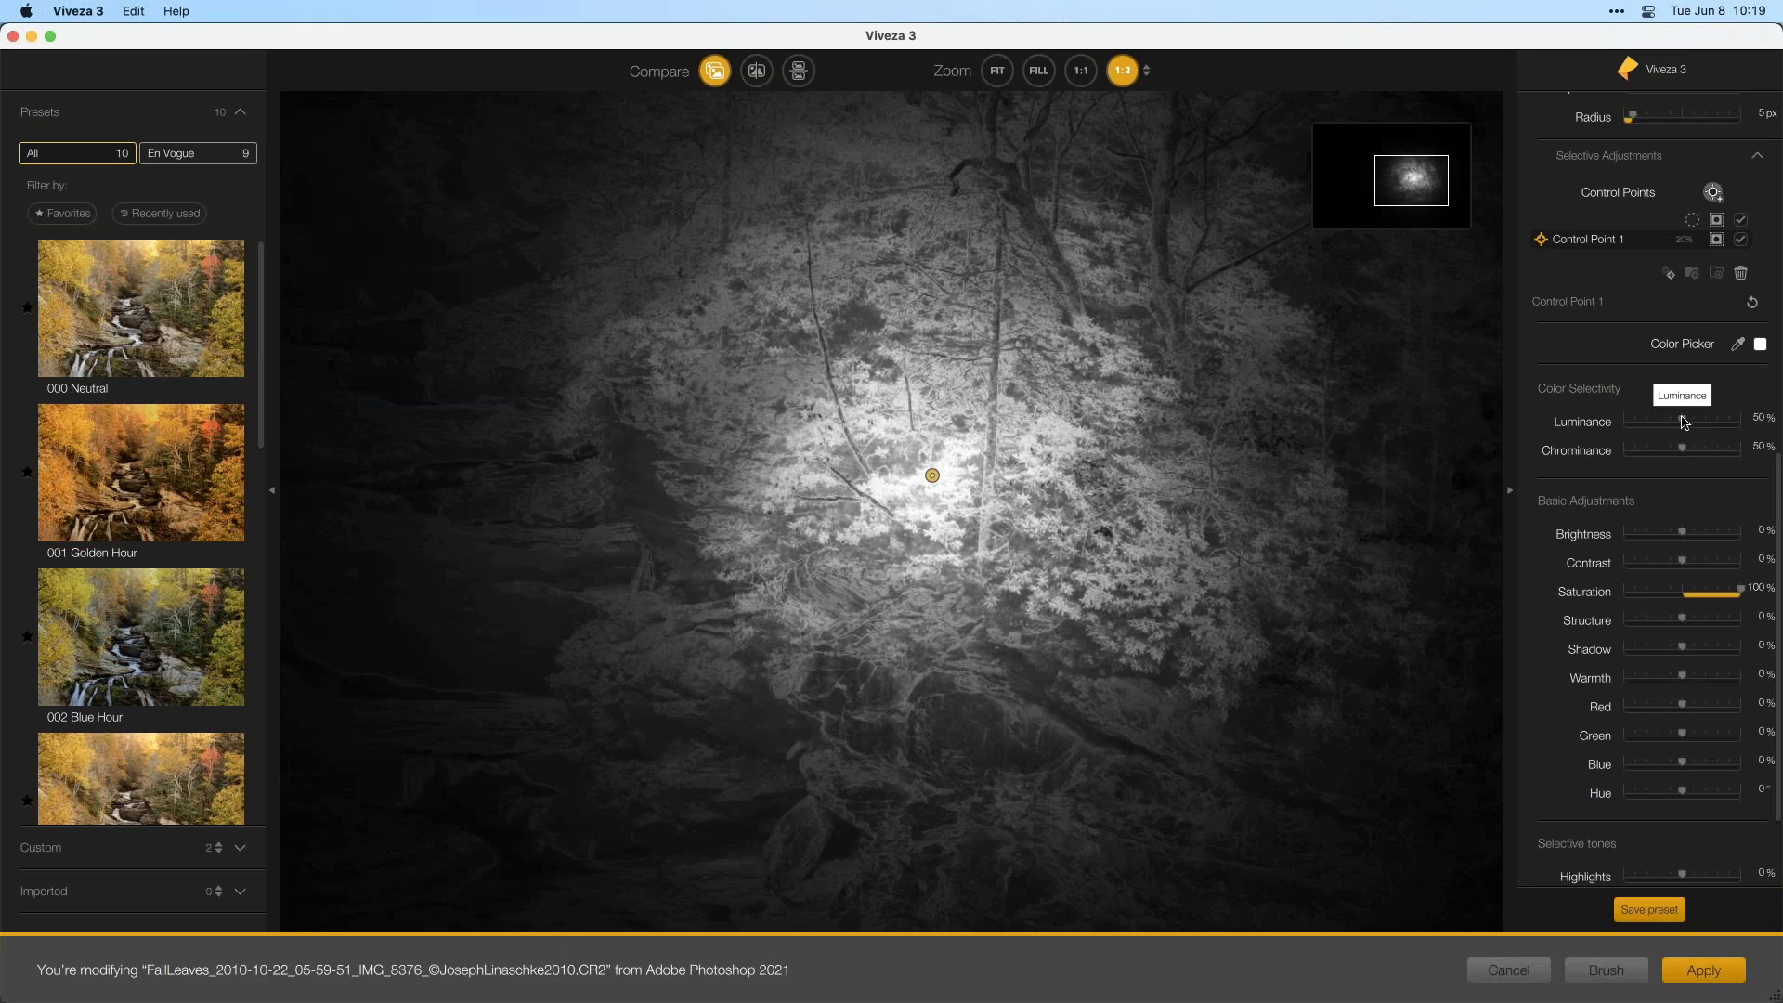
- Narrow the control point's color selectivity to Luminance 74% and Chrominance 82%
drag(1689, 426, 1714, 424)
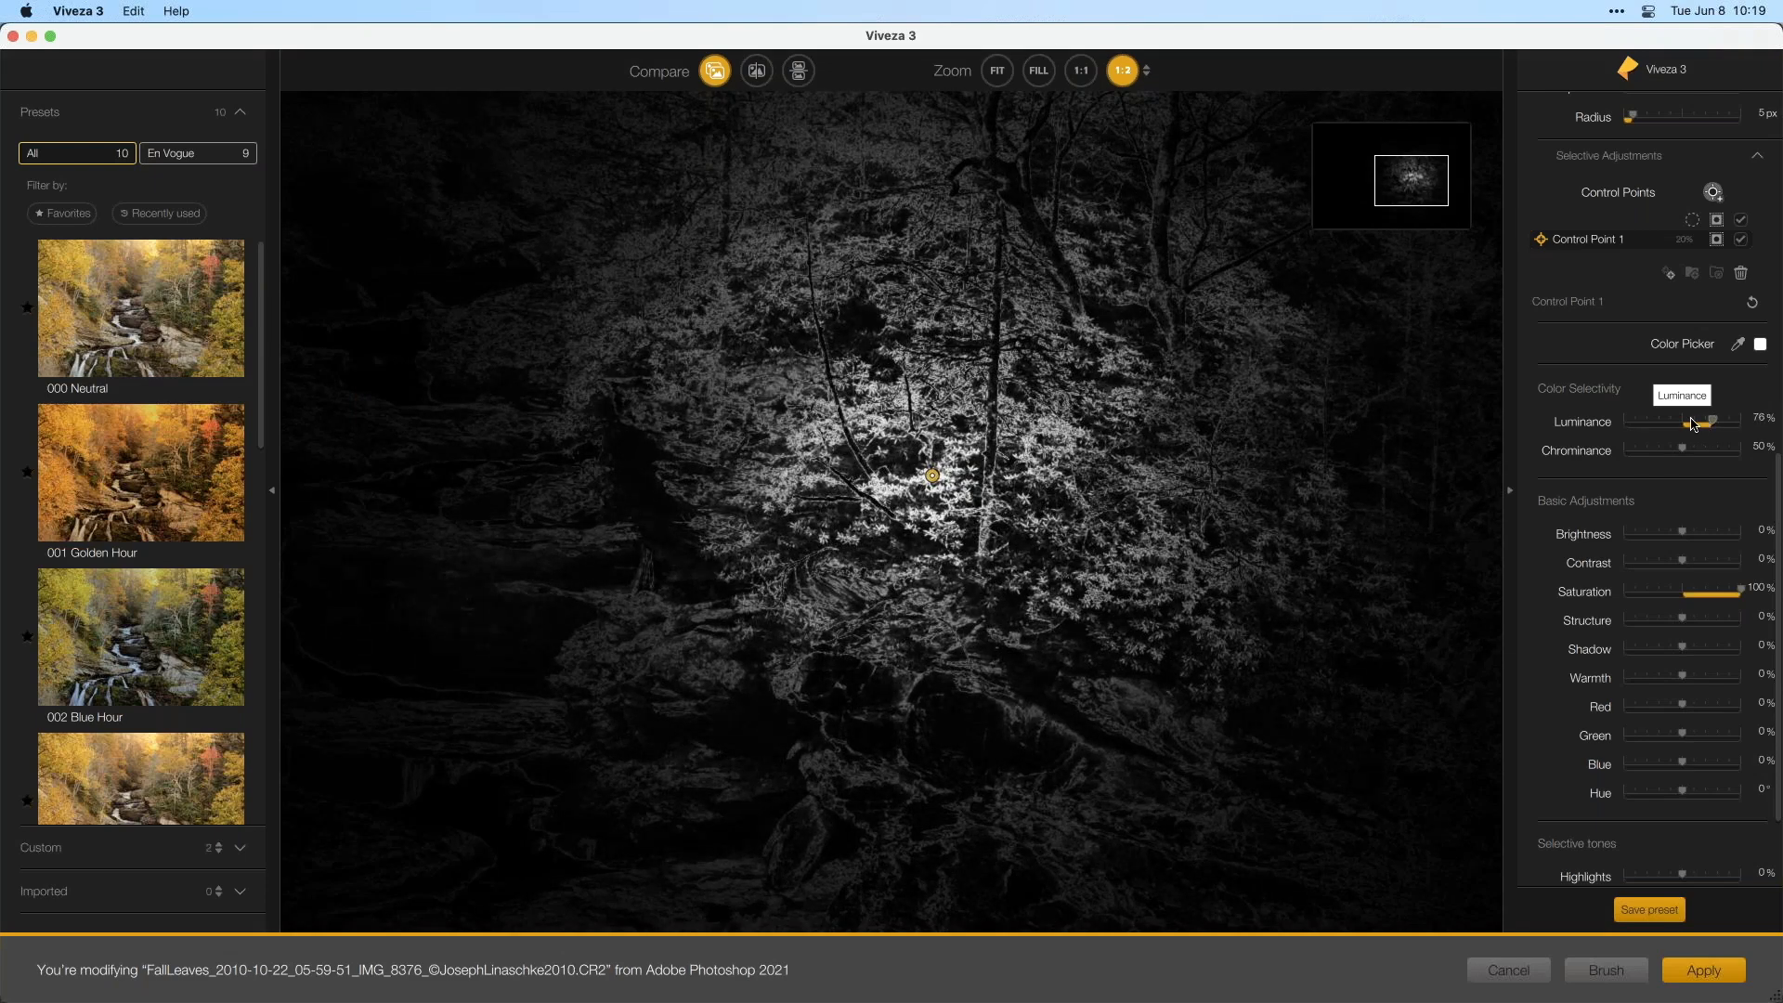
mouse_move(1173, 476)
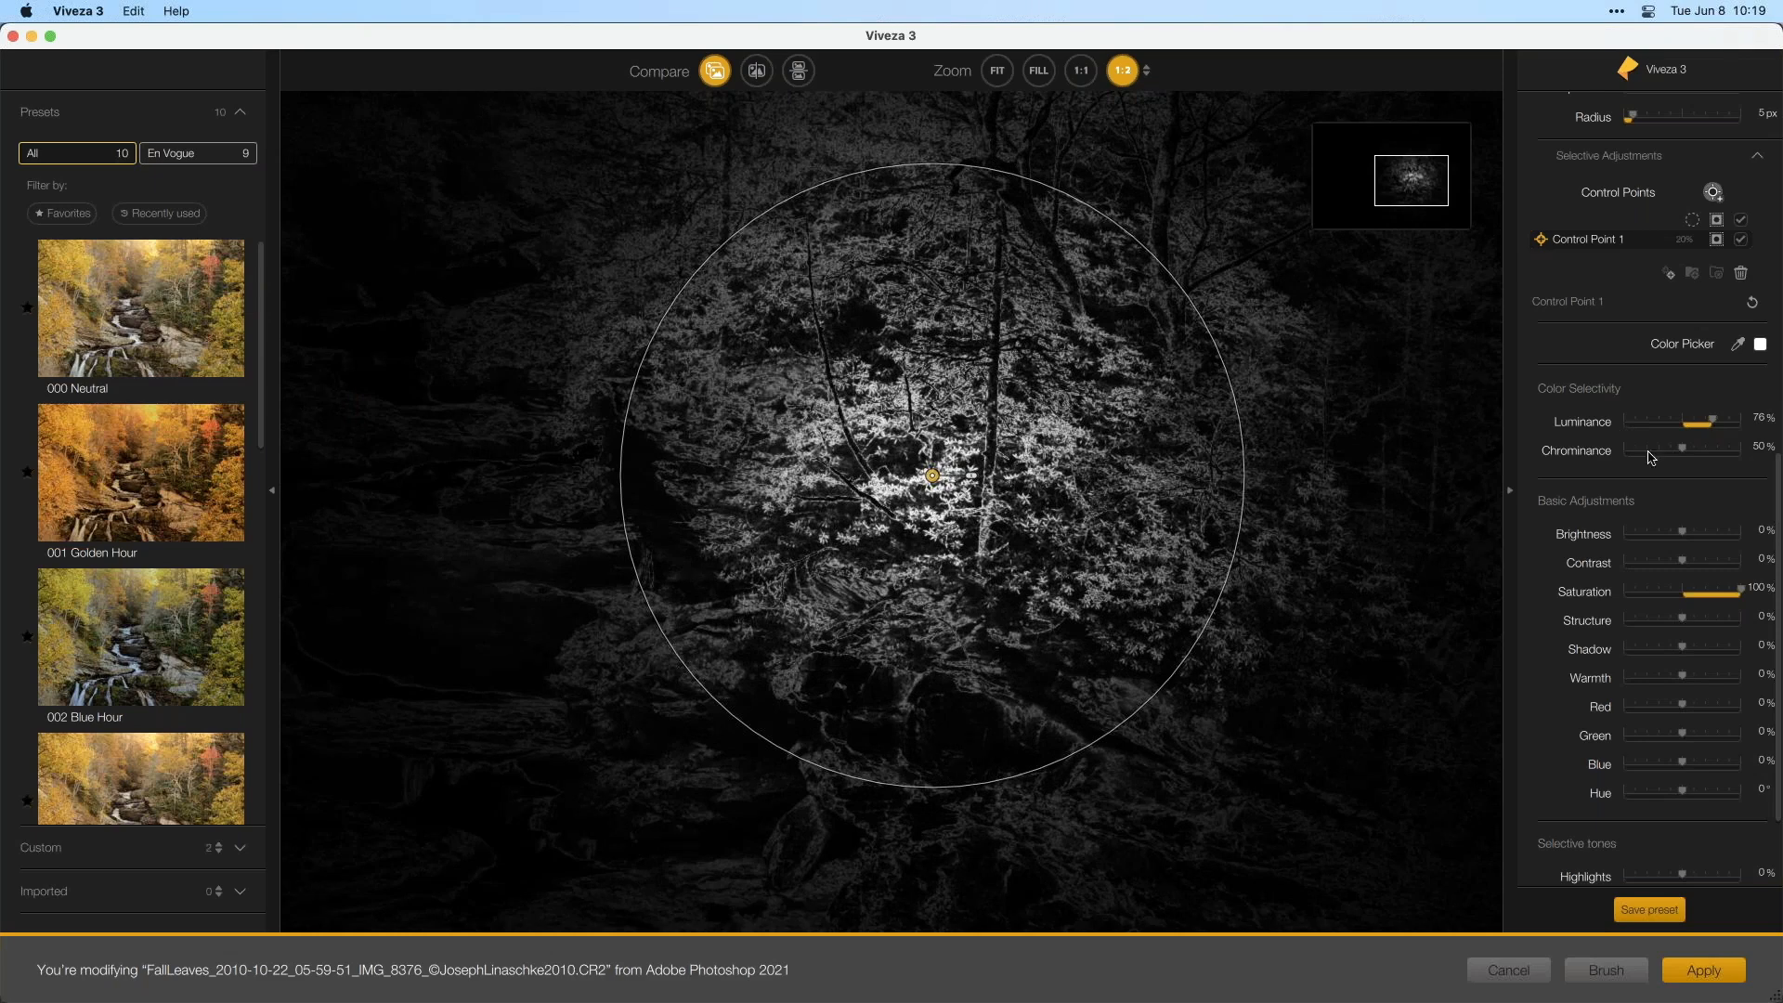
mouse_move(1688, 453)
mouse_down()
mouse_move(1719, 451)
mouse_move(1705, 426)
mouse_move(1715, 455)
mouse_up()
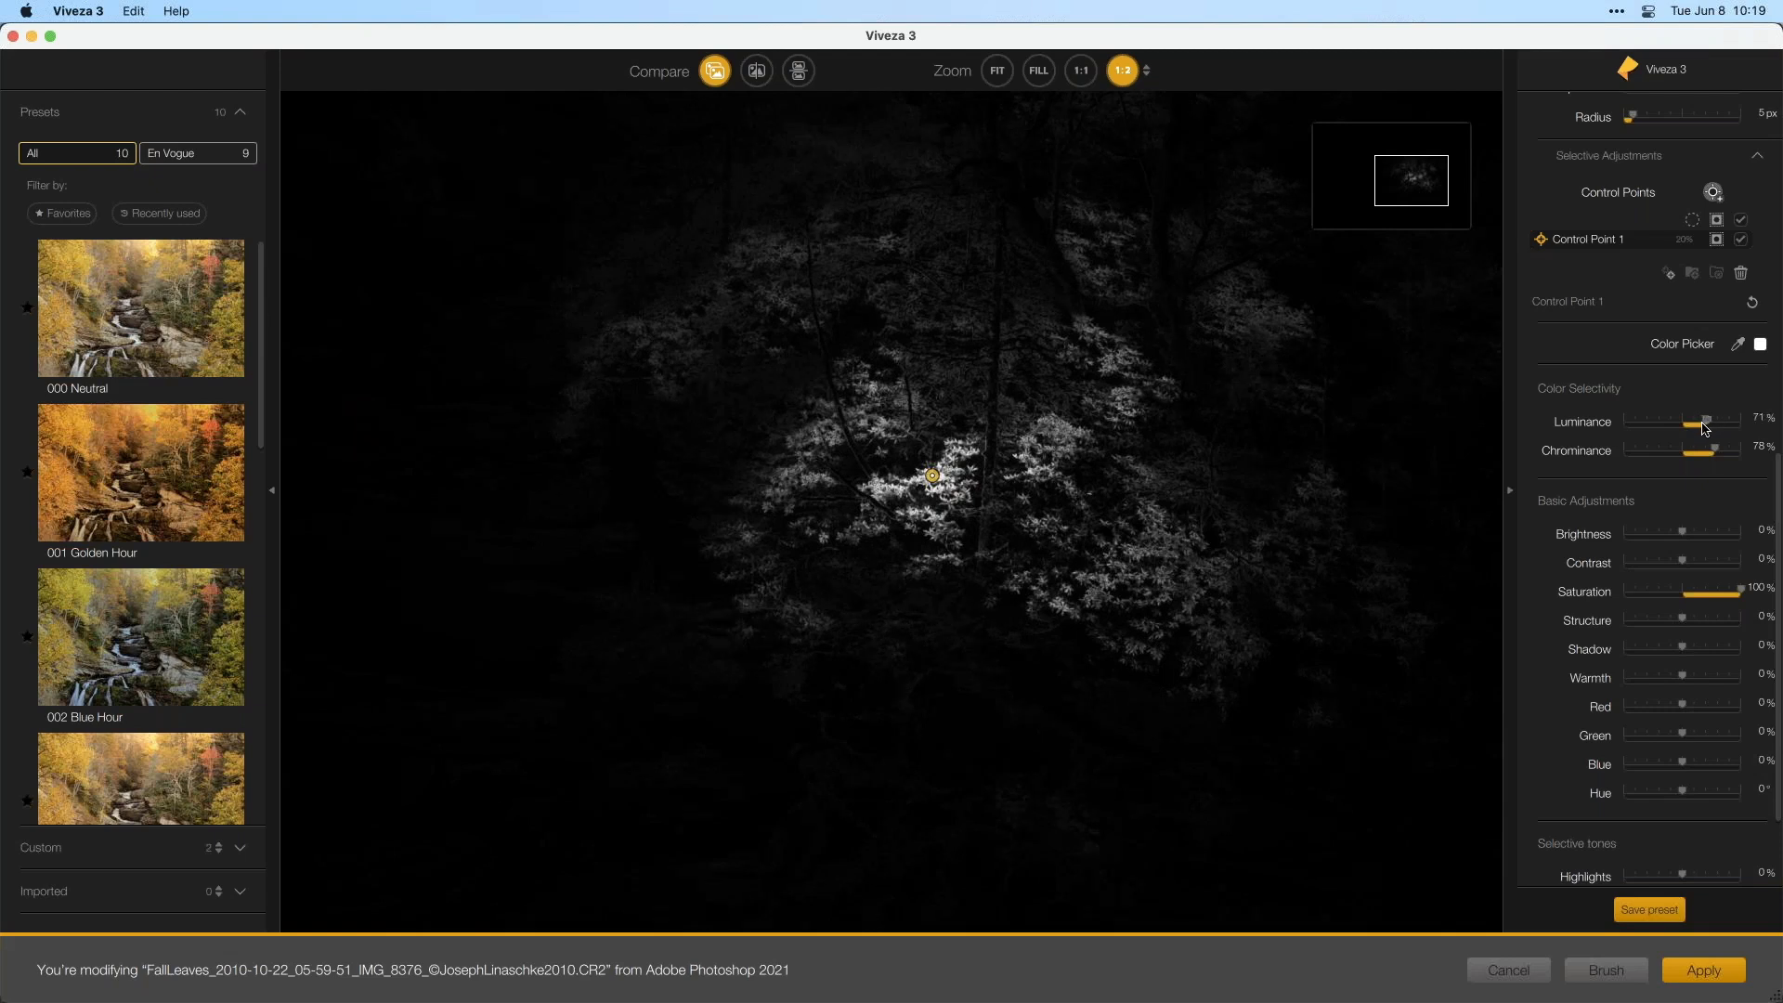
drag(1704, 426, 1716, 453)
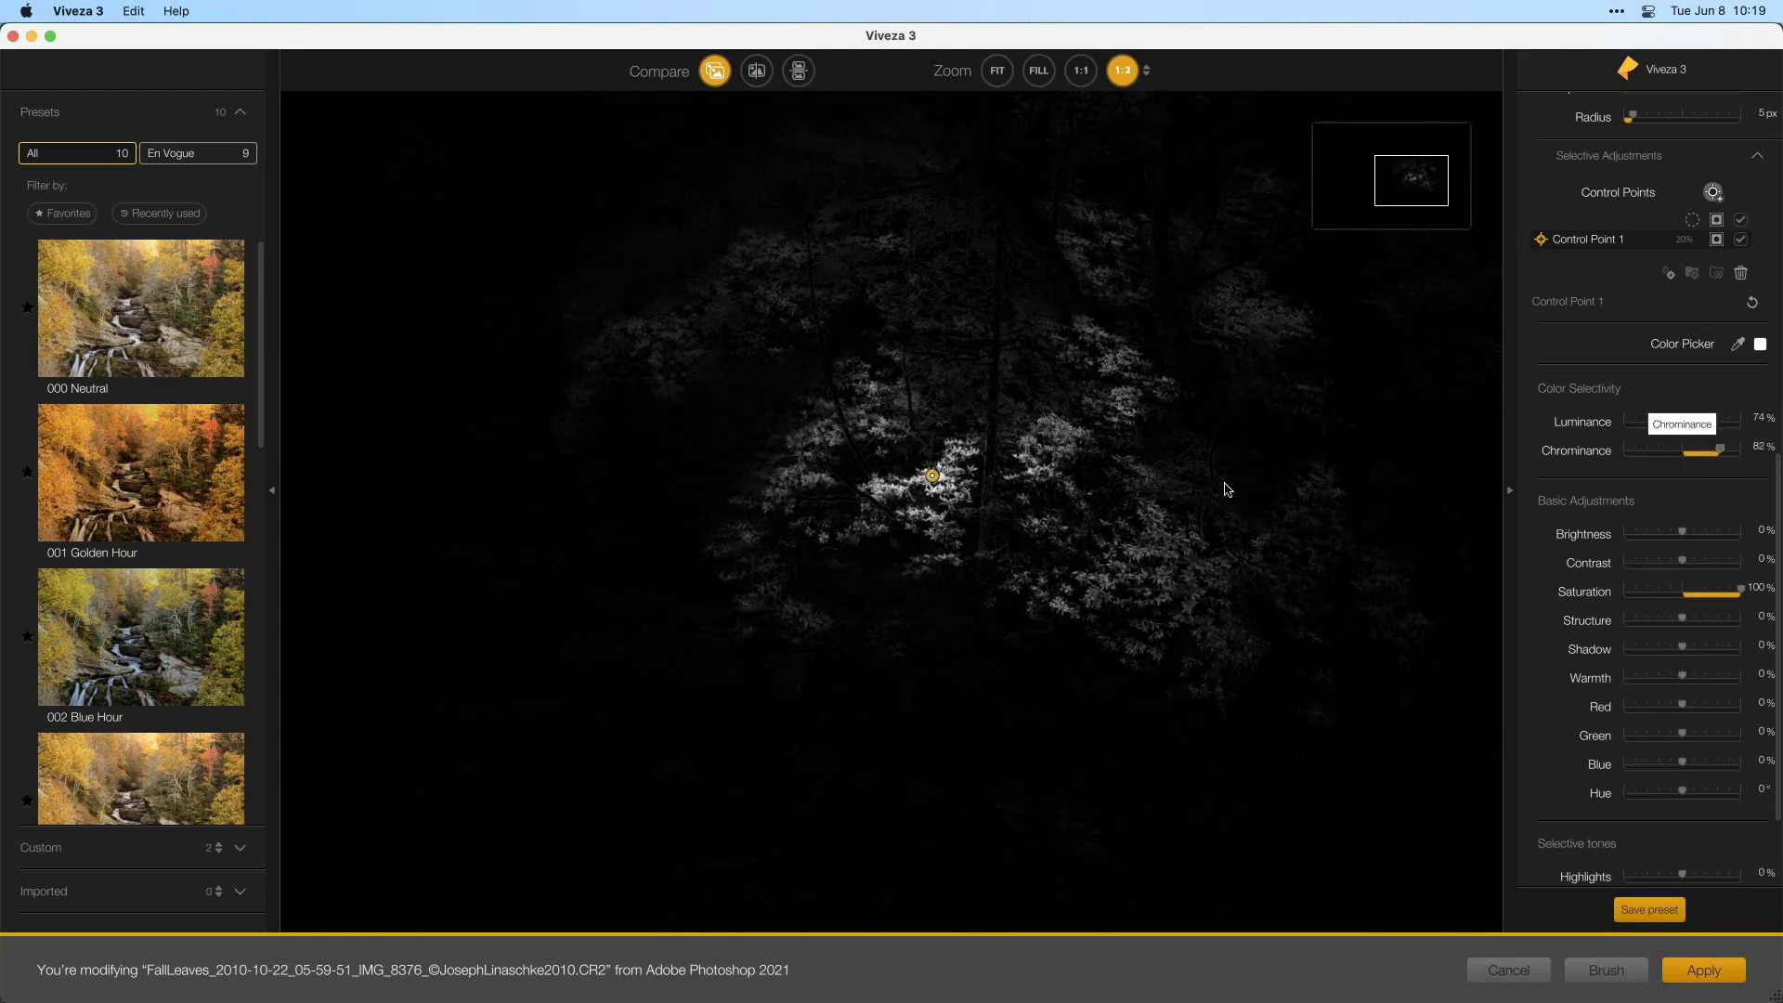
- Enlarge the control point's circle of influence so that it reaches from the stream past the shrubs
click(1081, 71)
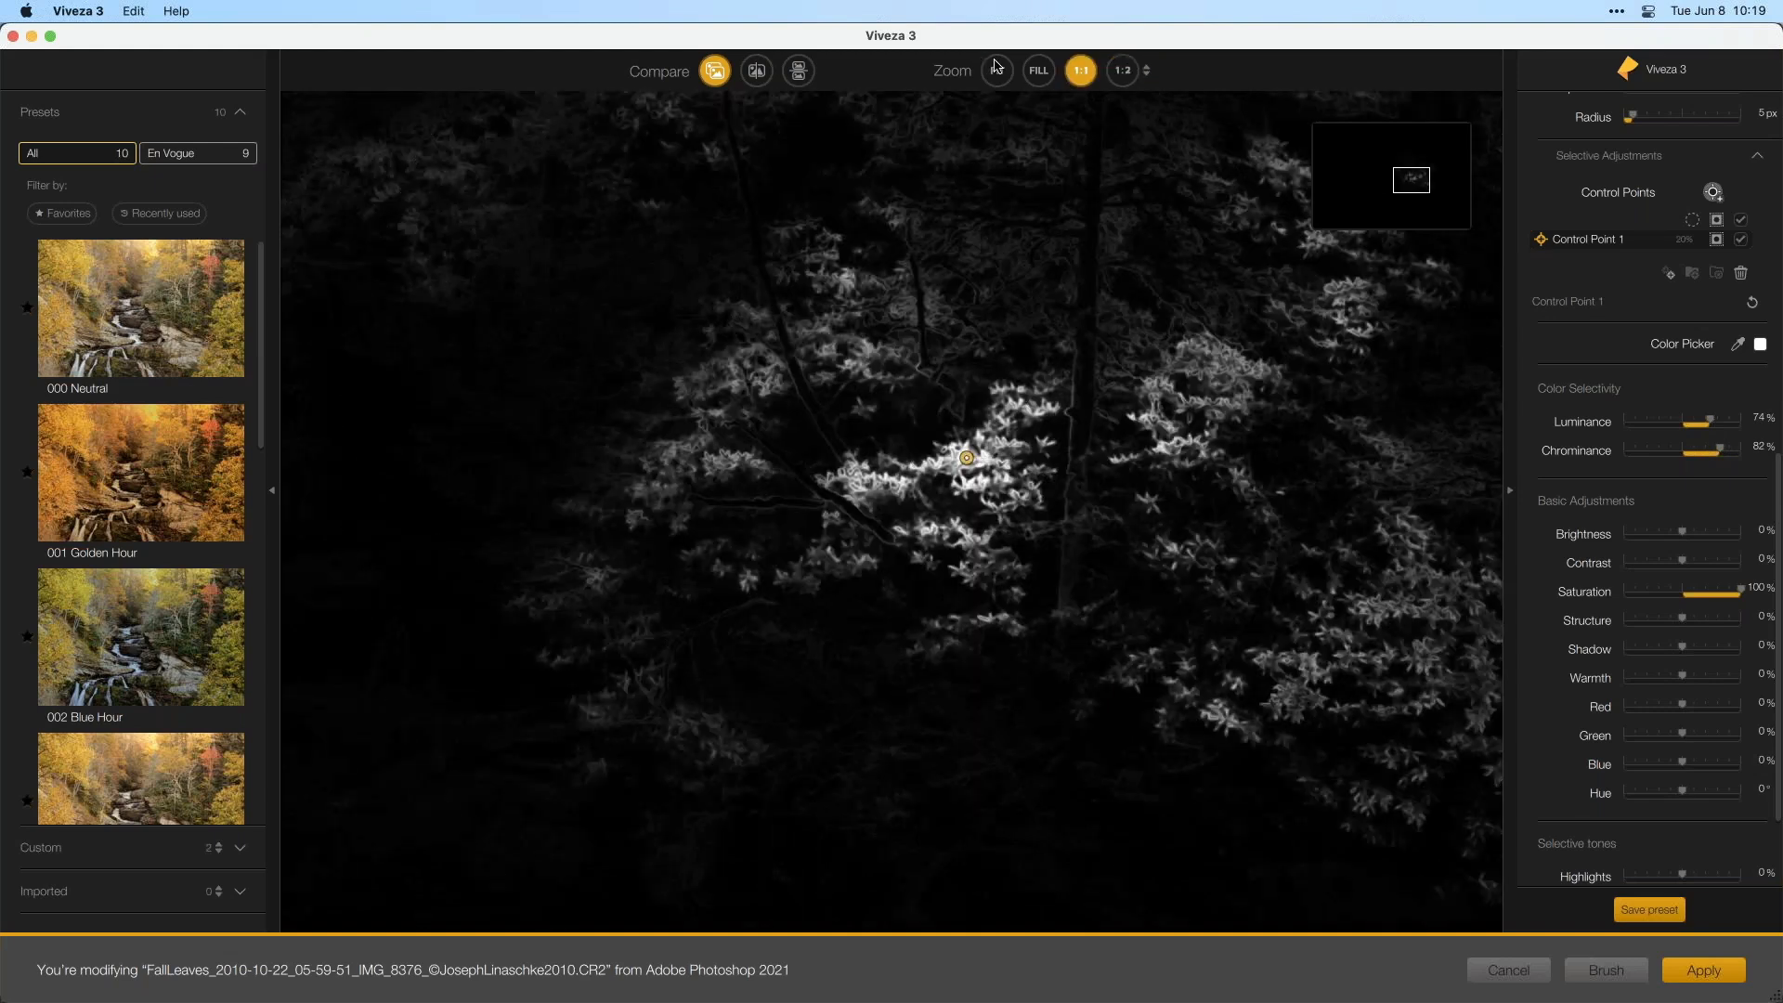
click(997, 70)
drag(959, 421, 872, 360)
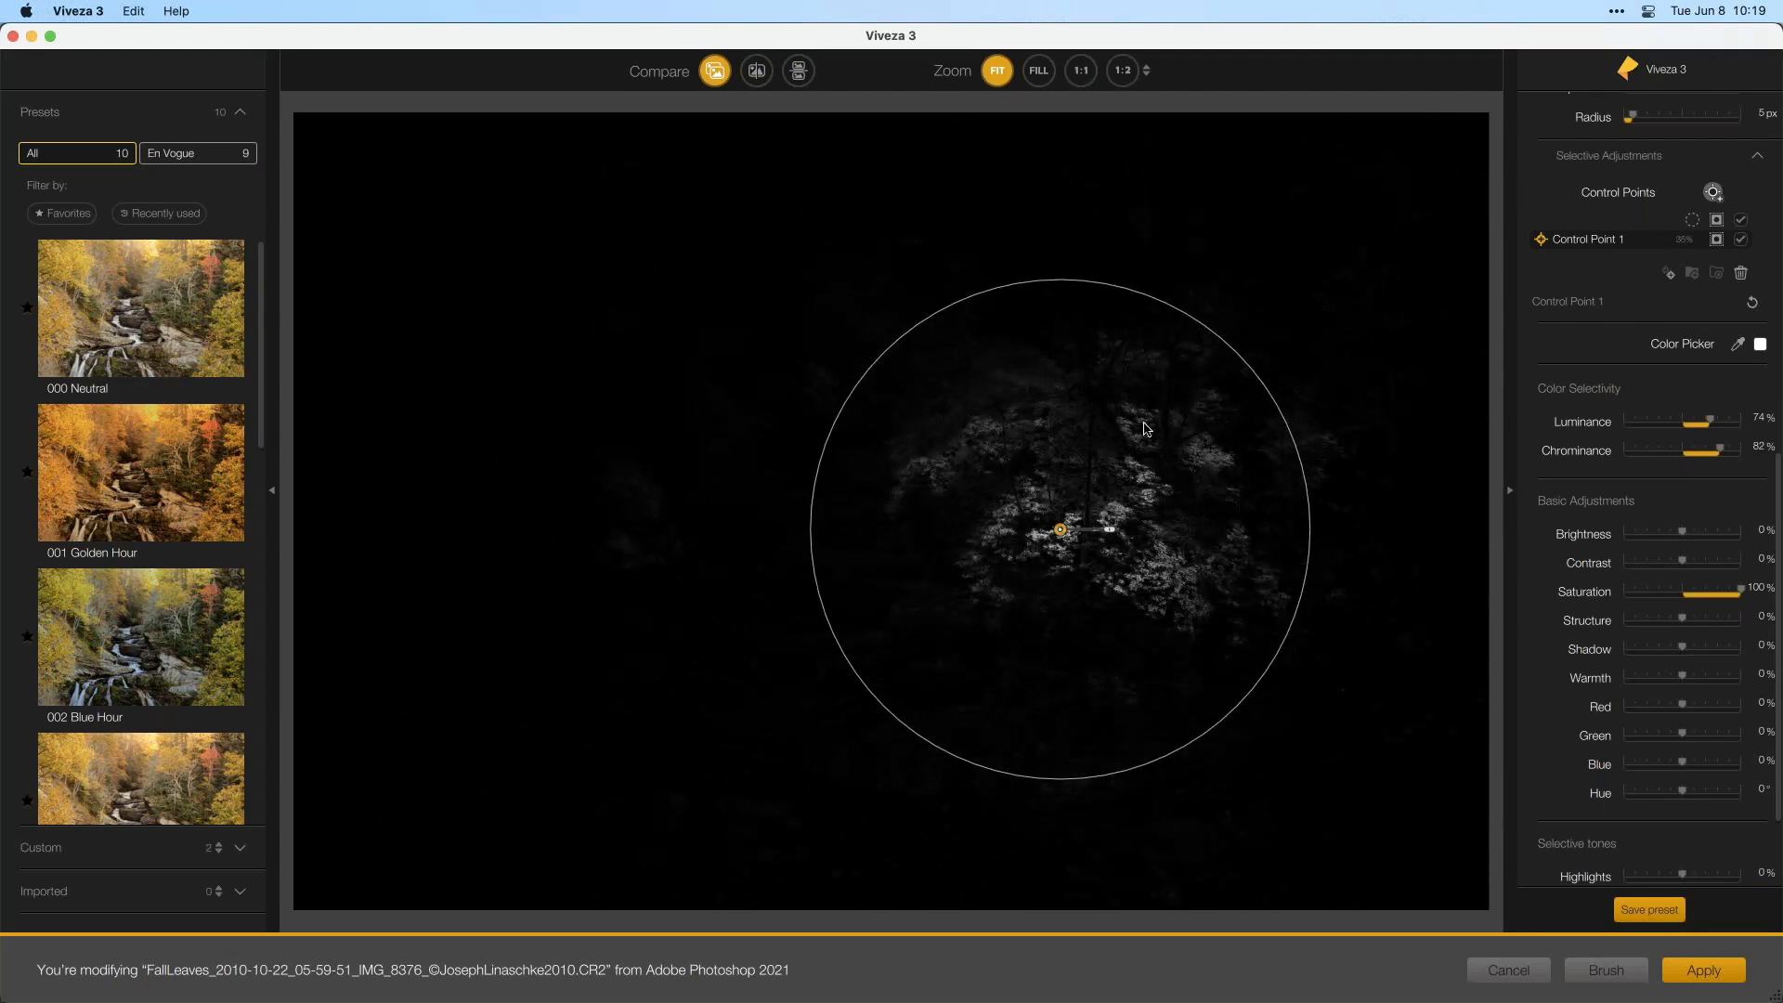
- Set the control point's selectivity to Luminance 66% and Chrominance 80% at 1:2 zoom, and hide its selection mask
click(1122, 71)
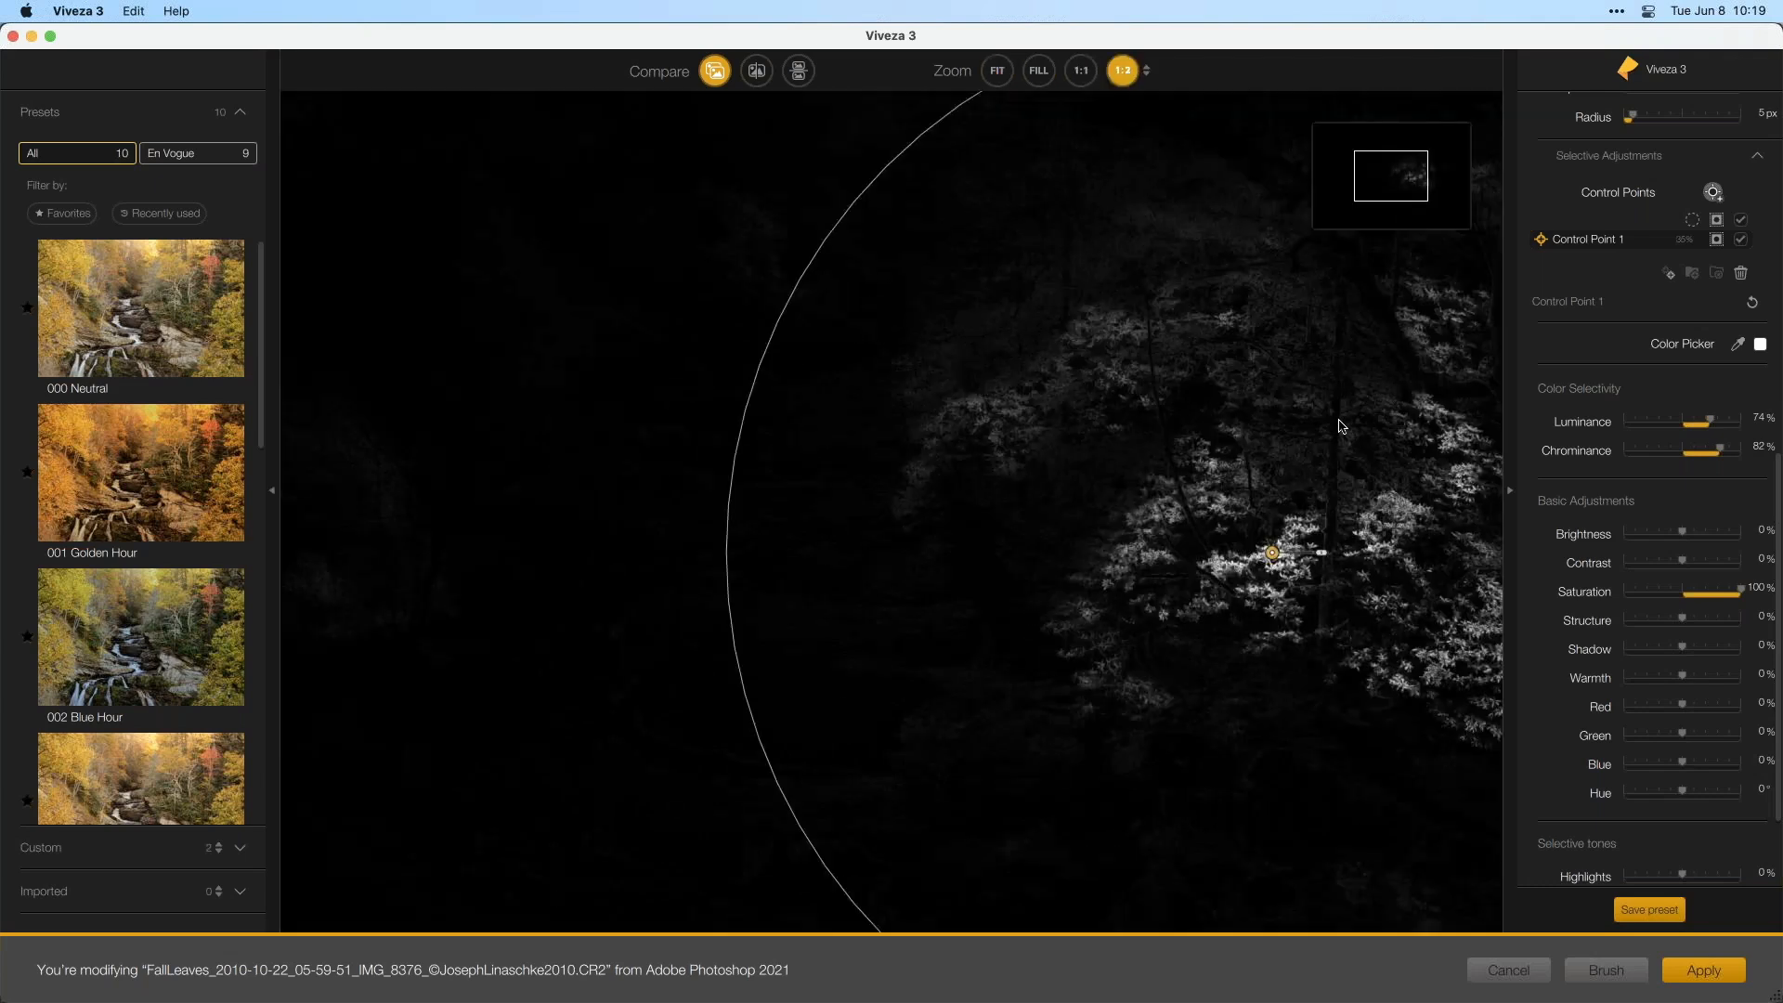
drag(1406, 194, 1420, 202)
drag(1724, 450, 1701, 430)
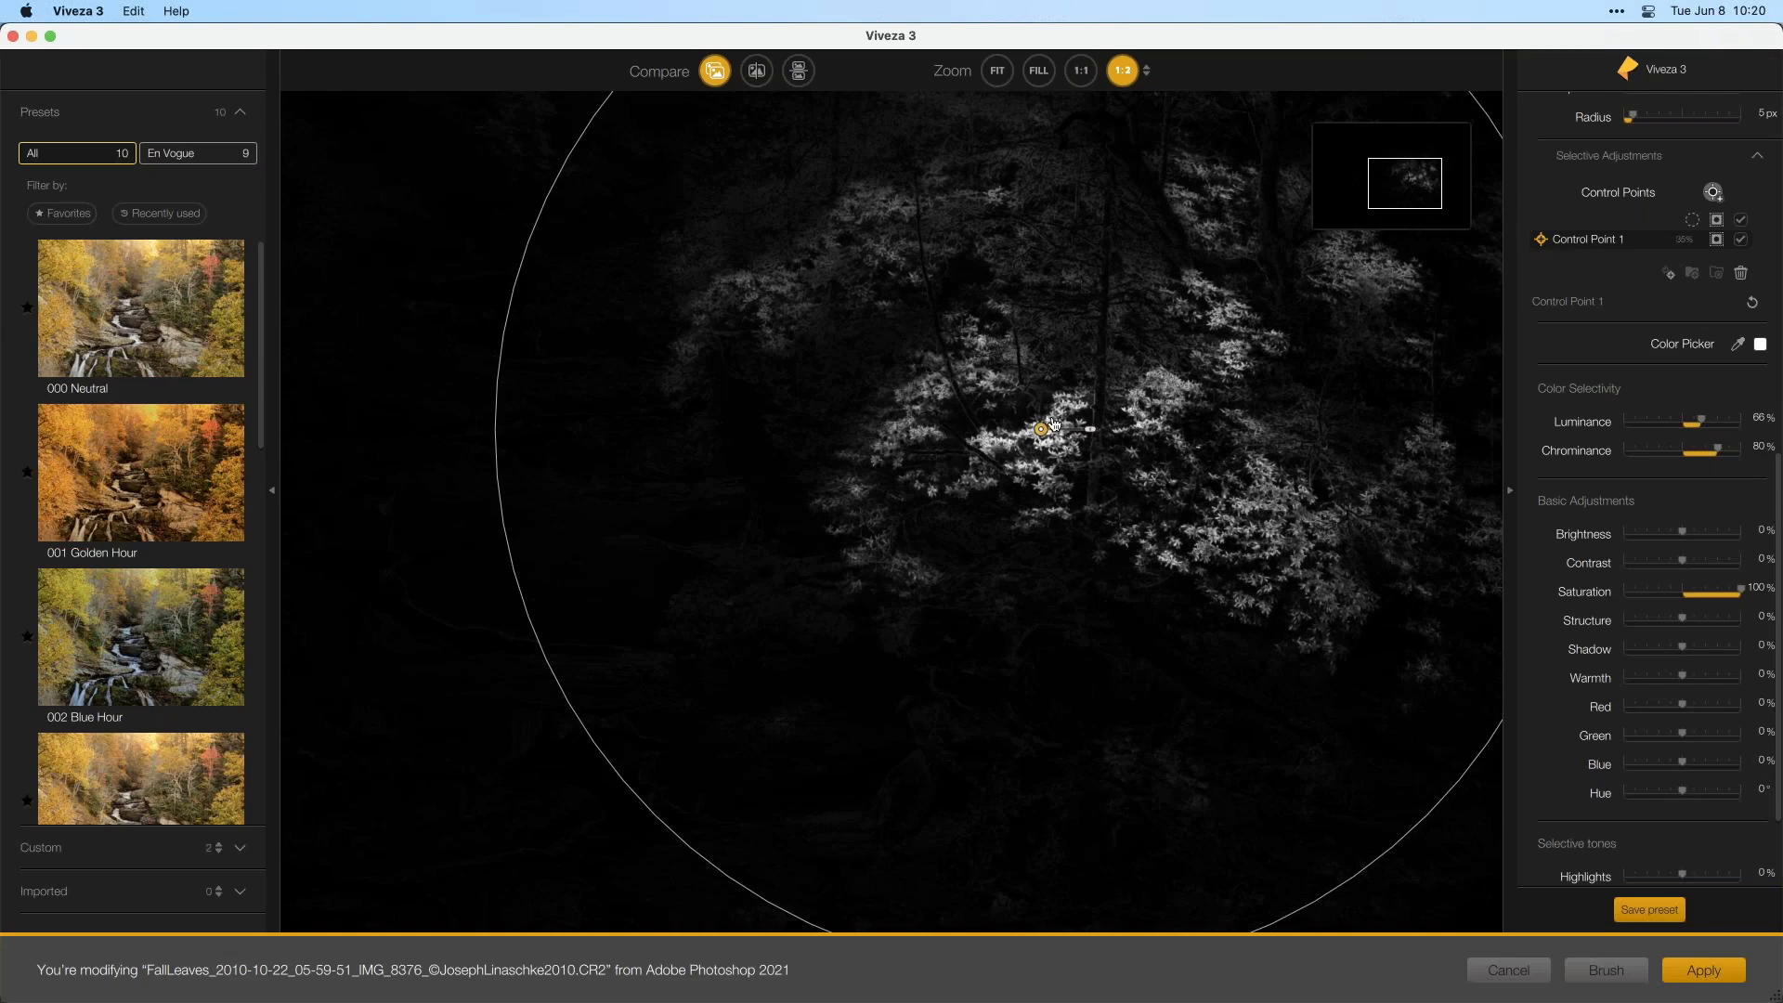
click(1718, 240)
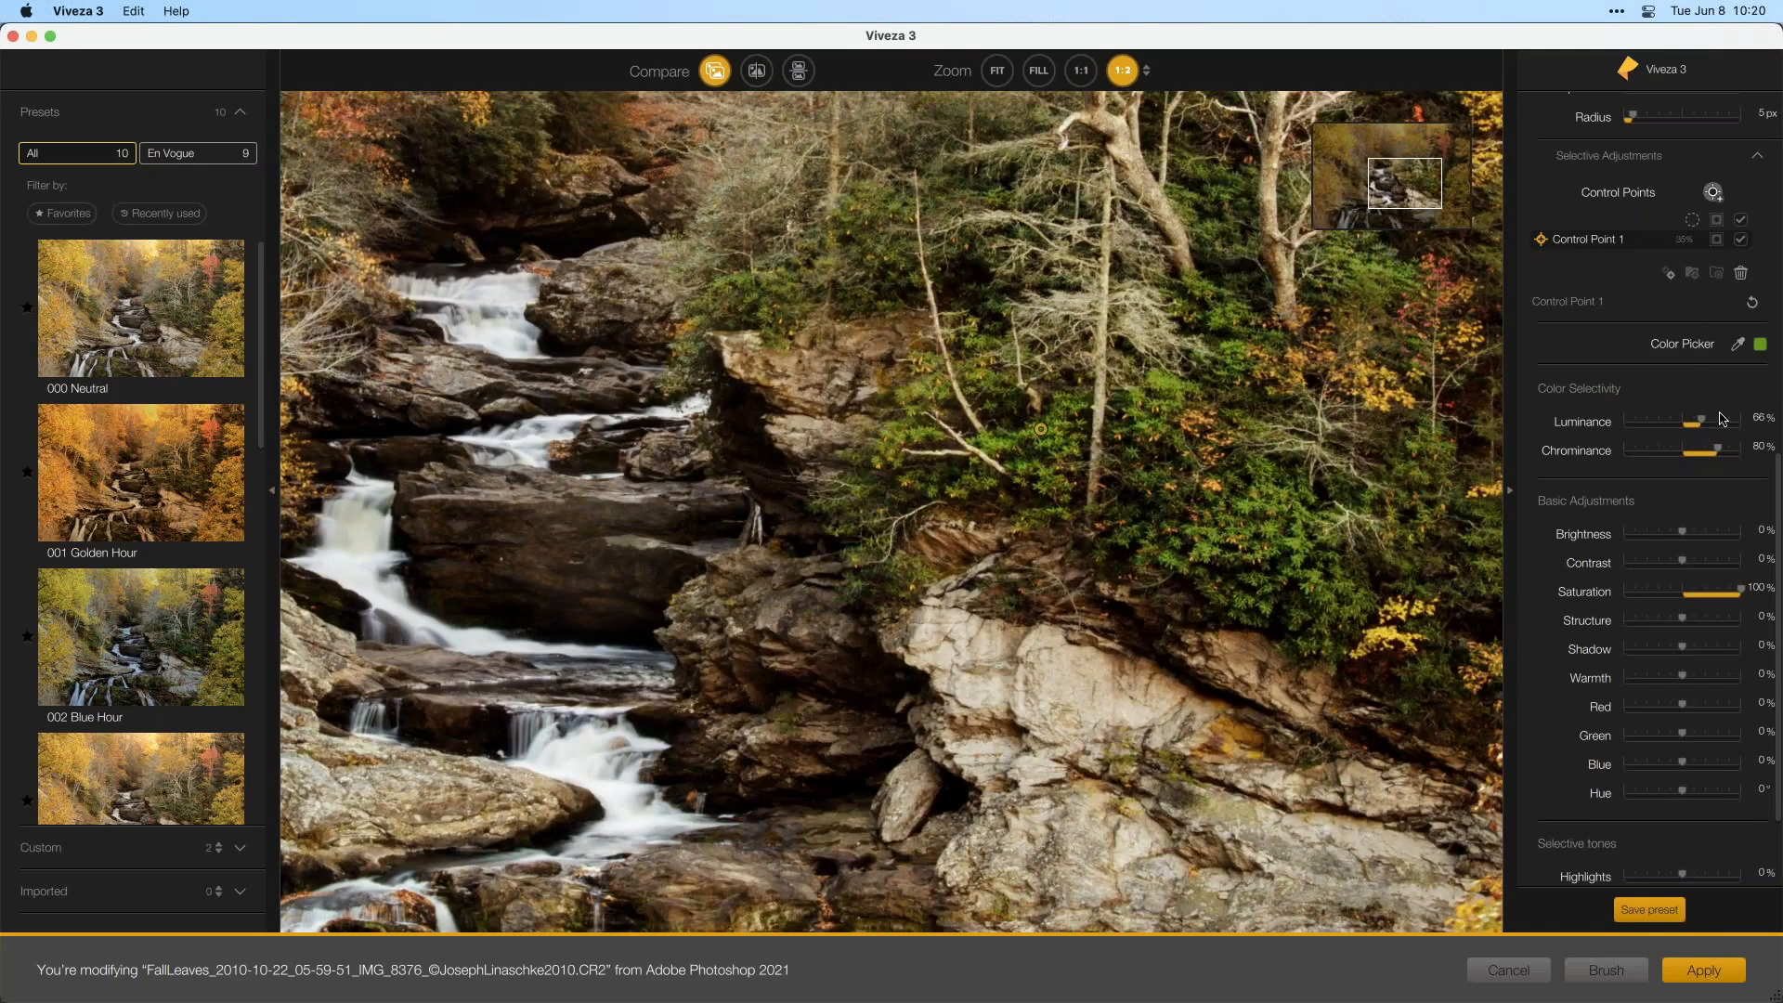
- Set the control point's Saturation to 88% and its Brightness to 100%
mouse_move(1736, 595)
mouse_down()
mouse_move(1653, 602)
mouse_move(1729, 600)
mouse_up()
mouse_move(1683, 533)
mouse_down()
mouse_move(1714, 536)
mouse_move(1699, 536)
mouse_up()
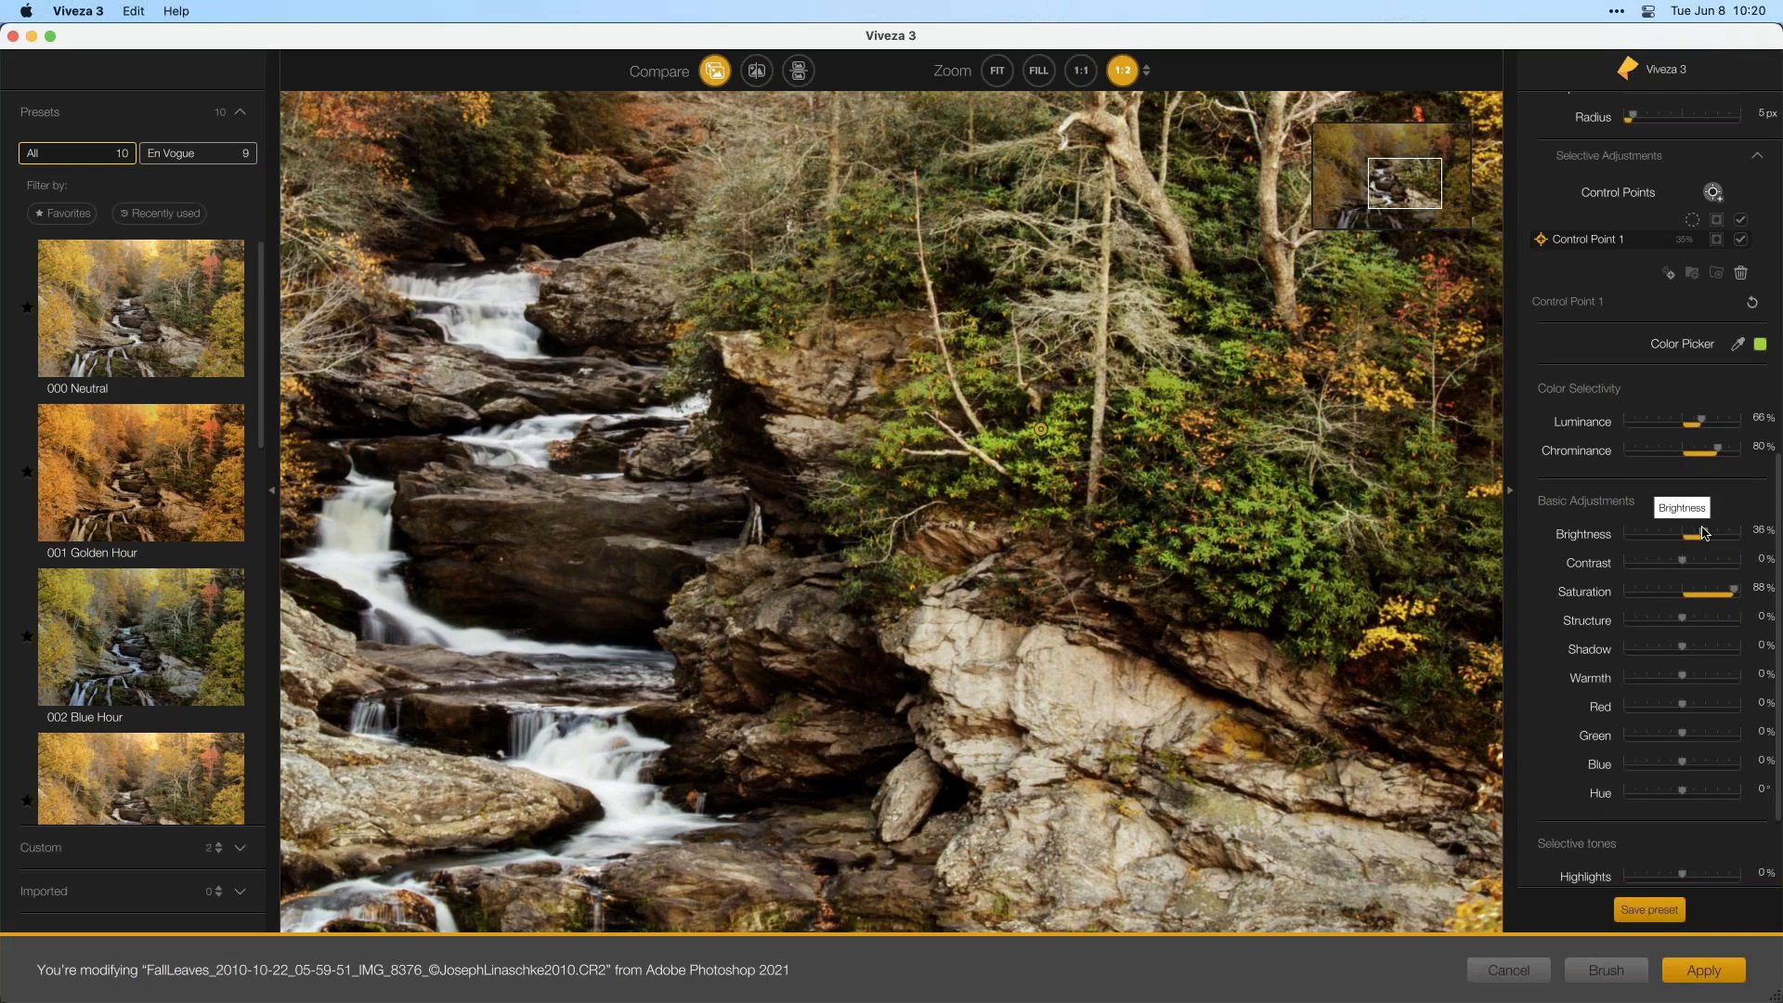
drag(1714, 534, 1716, 534)
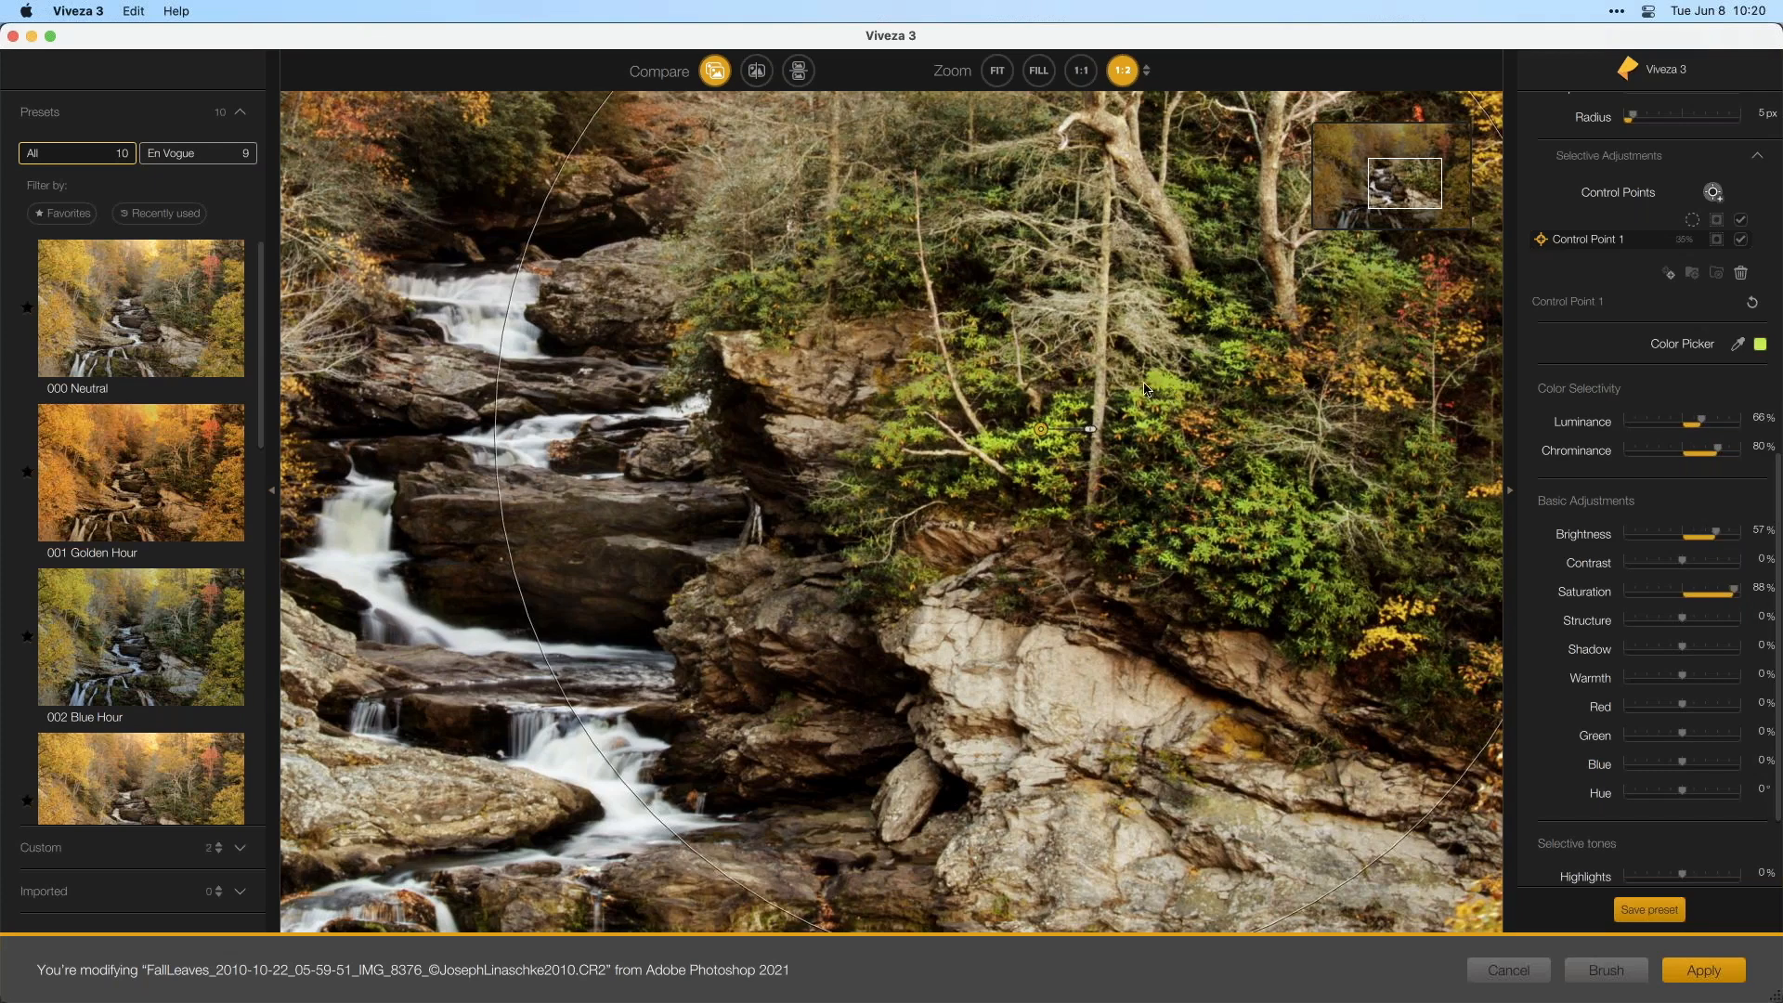
drag(1731, 532, 1745, 532)
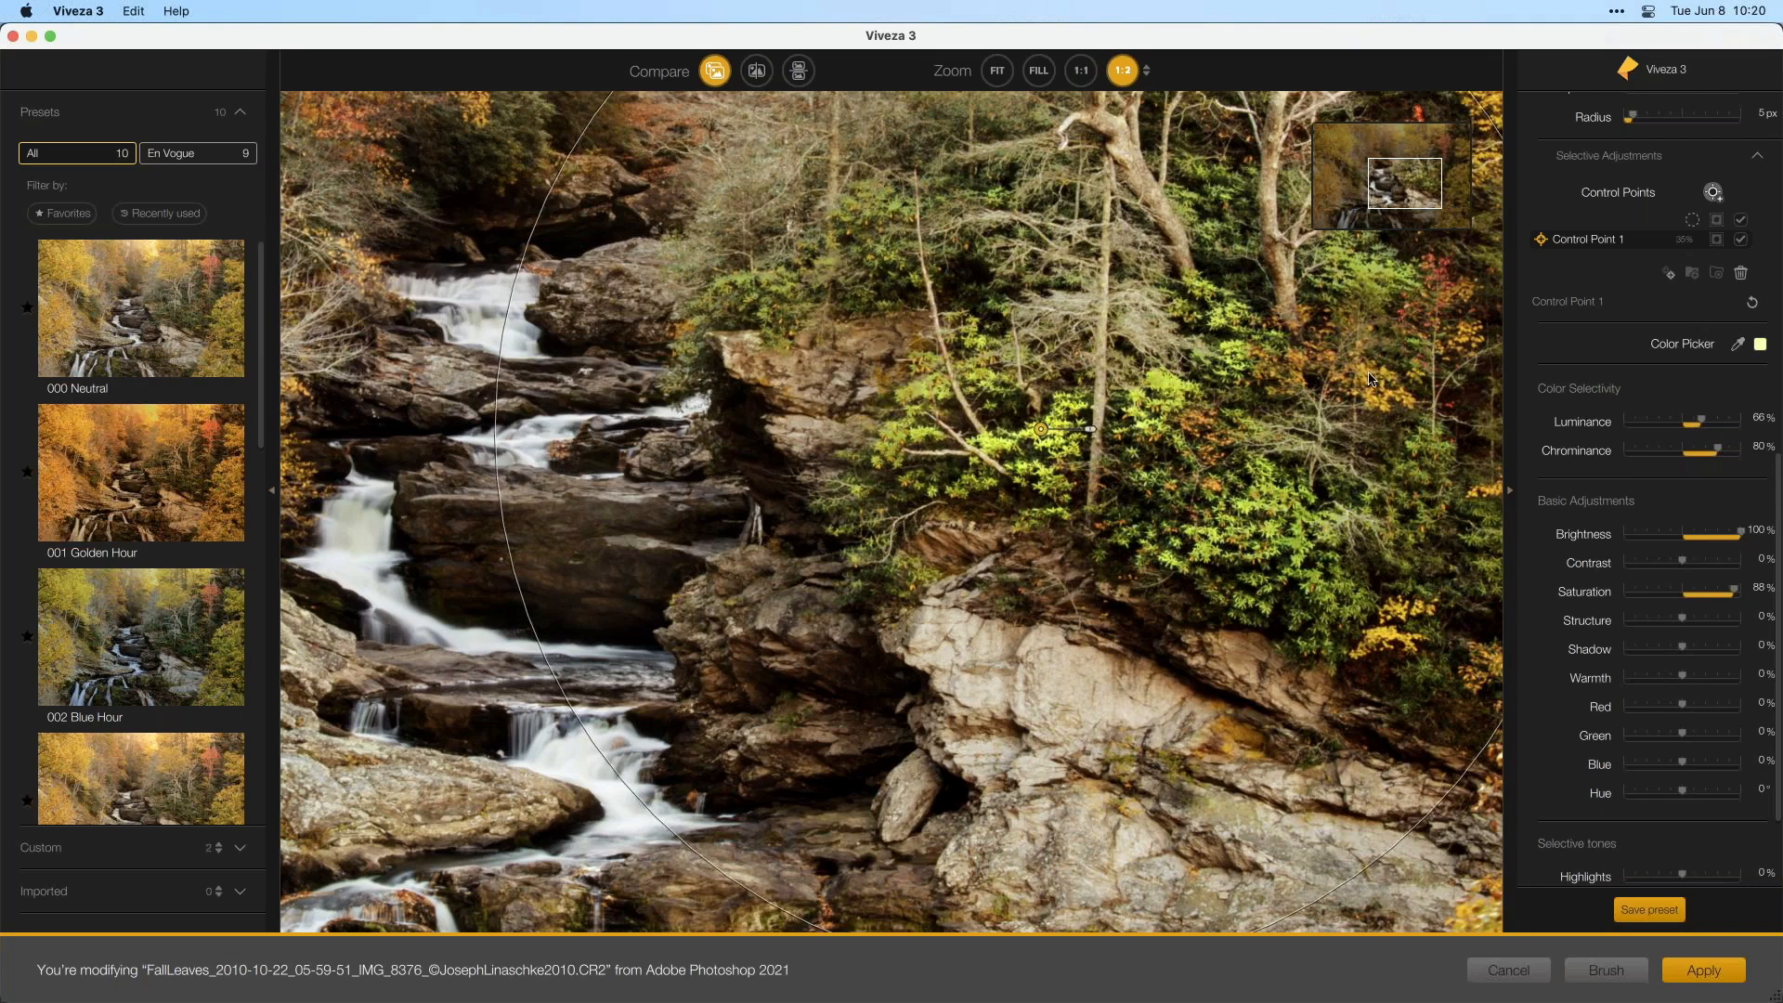
- Compare the brightened shrubs with the control point's selection mask shown and hidden
click(1717, 239)
click(1717, 240)
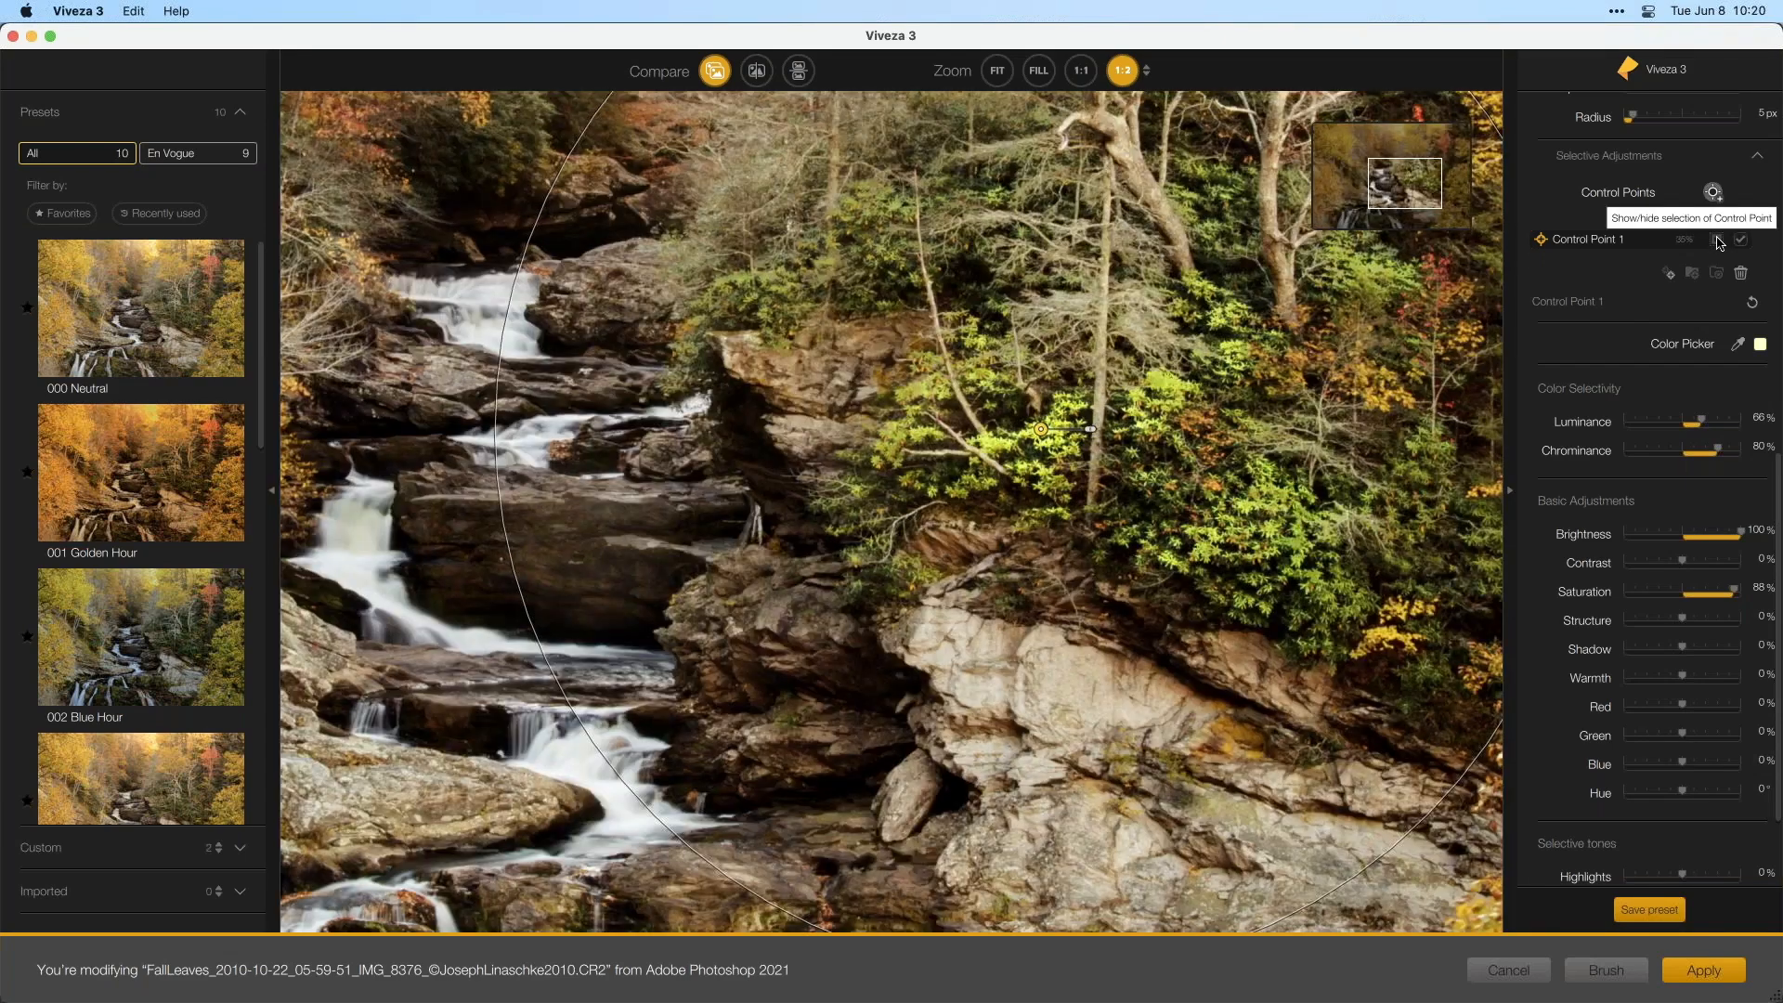
click(1717, 239)
click(1717, 240)
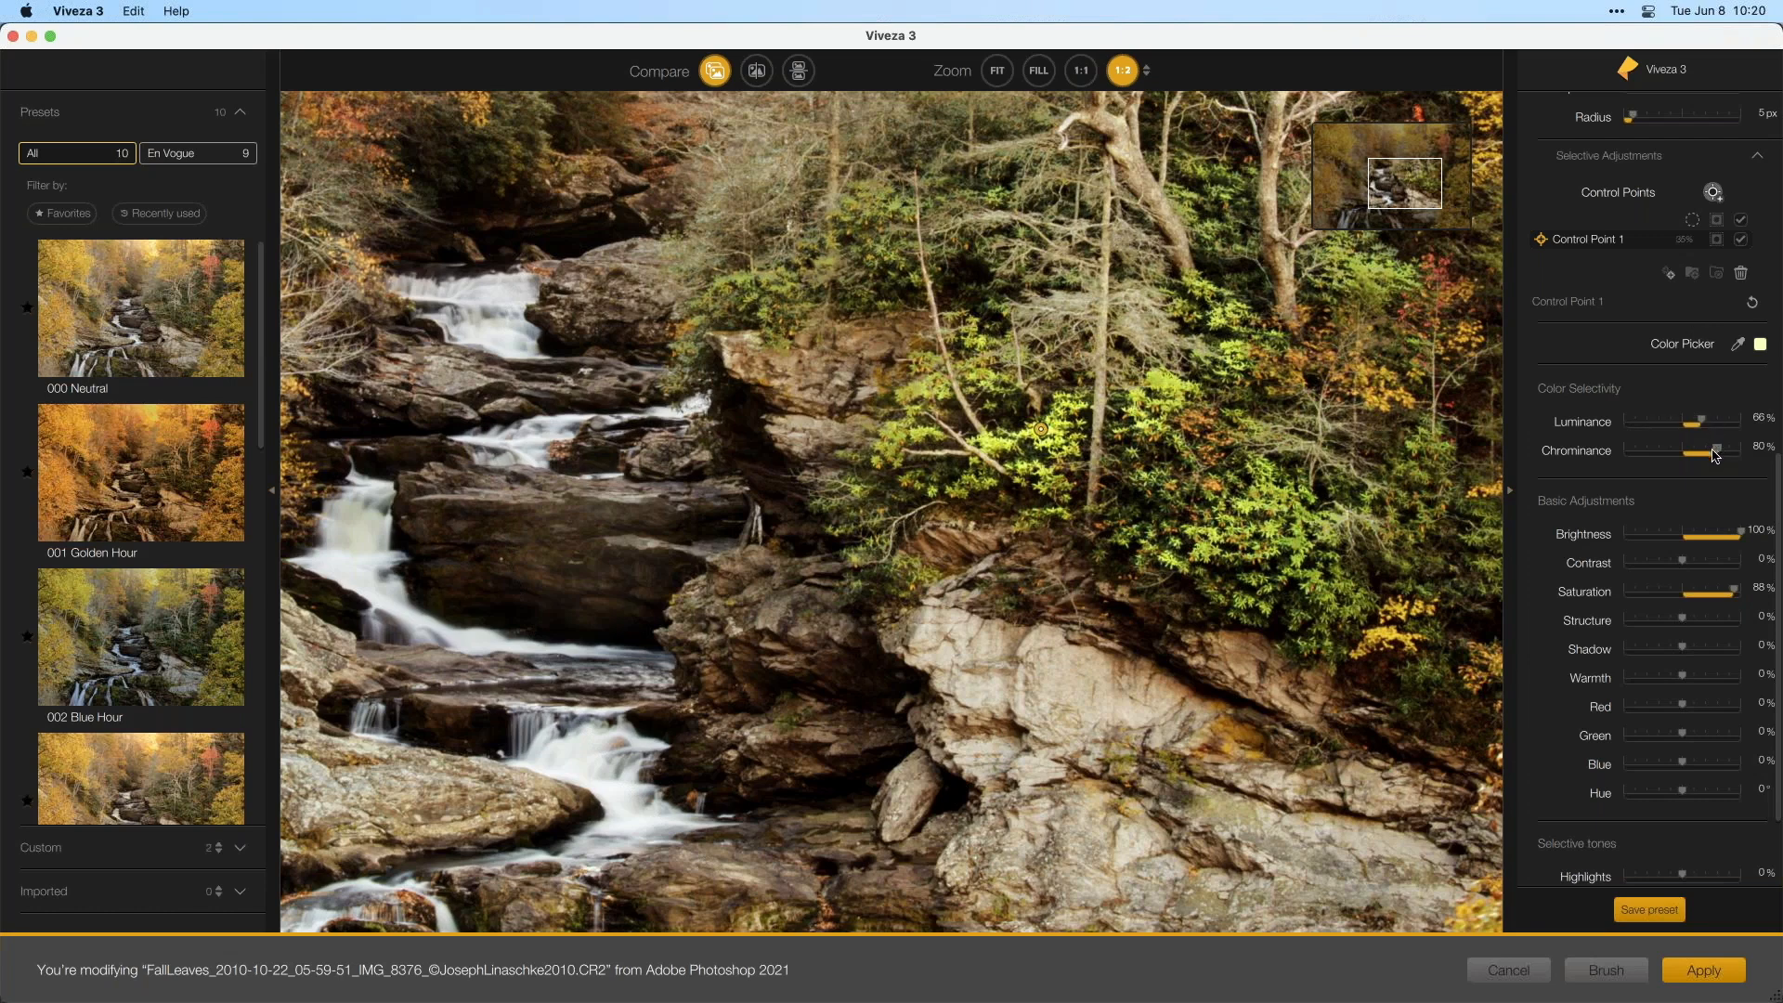
- Set the control point's Brightness to 28% and Saturation to 83%, with Luminance selectivity at 68% and Chrominance at 79%
mouse_move(1715, 455)
mouse_down()
mouse_move(1693, 429)
mouse_move(1696, 460)
mouse_up()
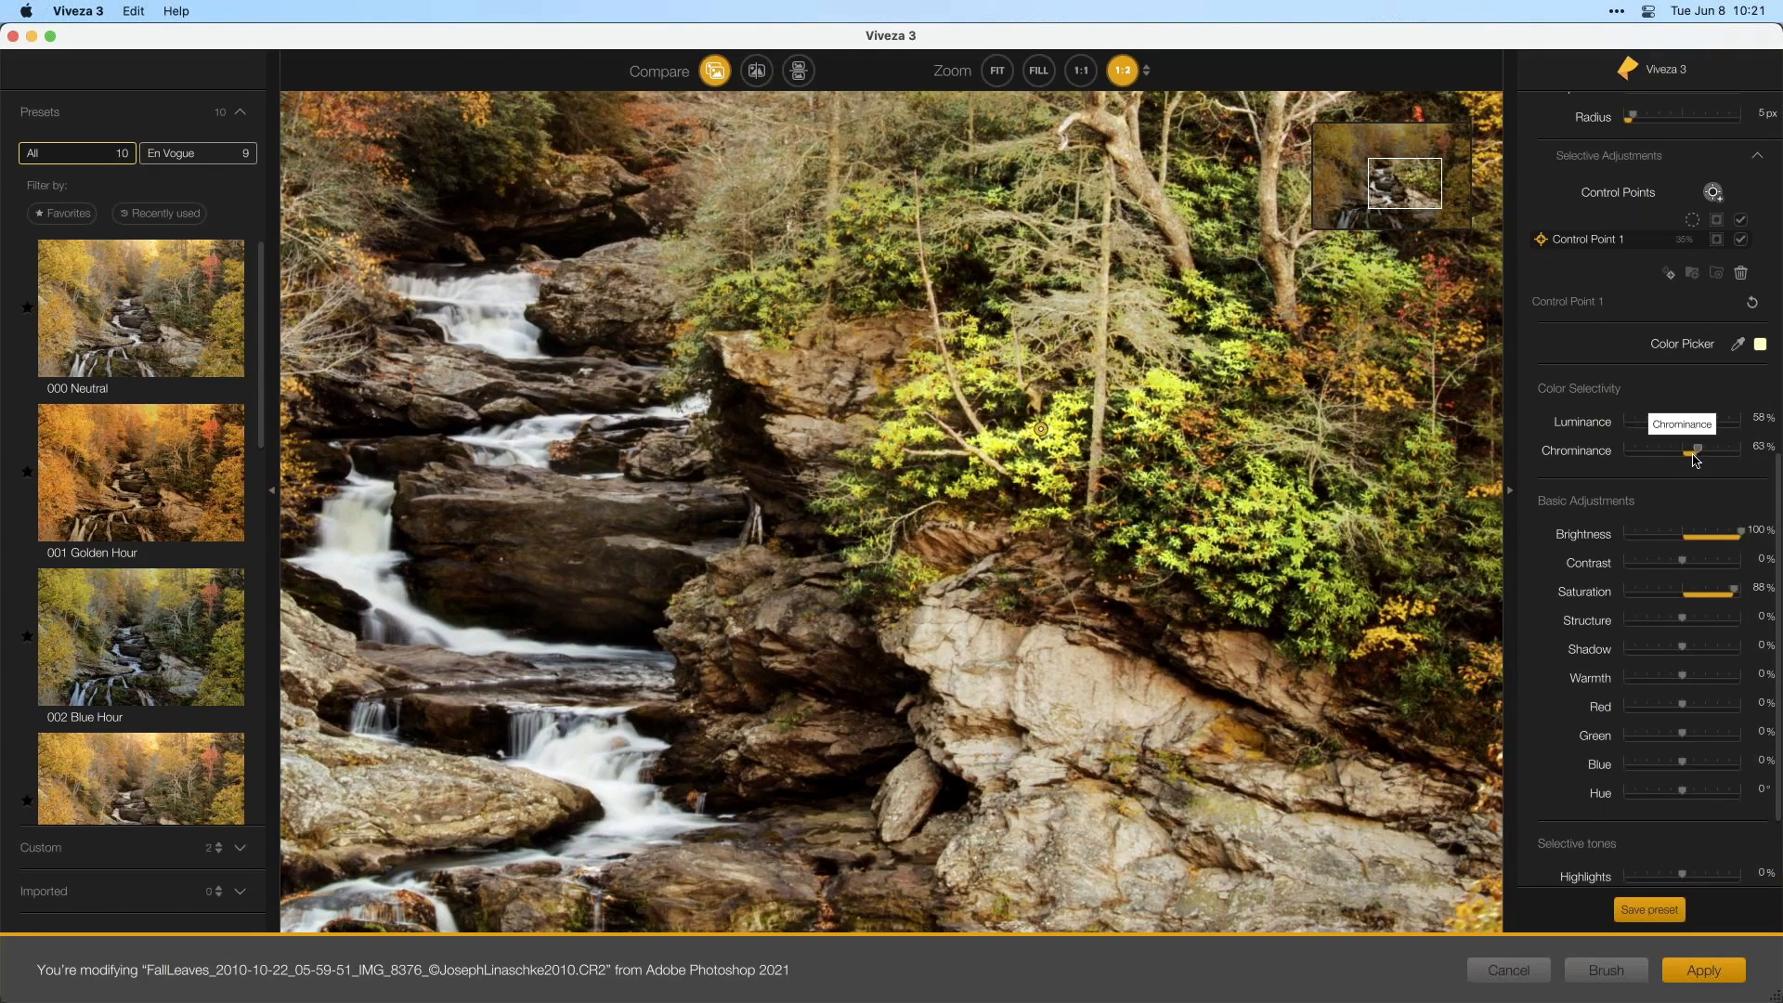
drag(1699, 450, 1709, 458)
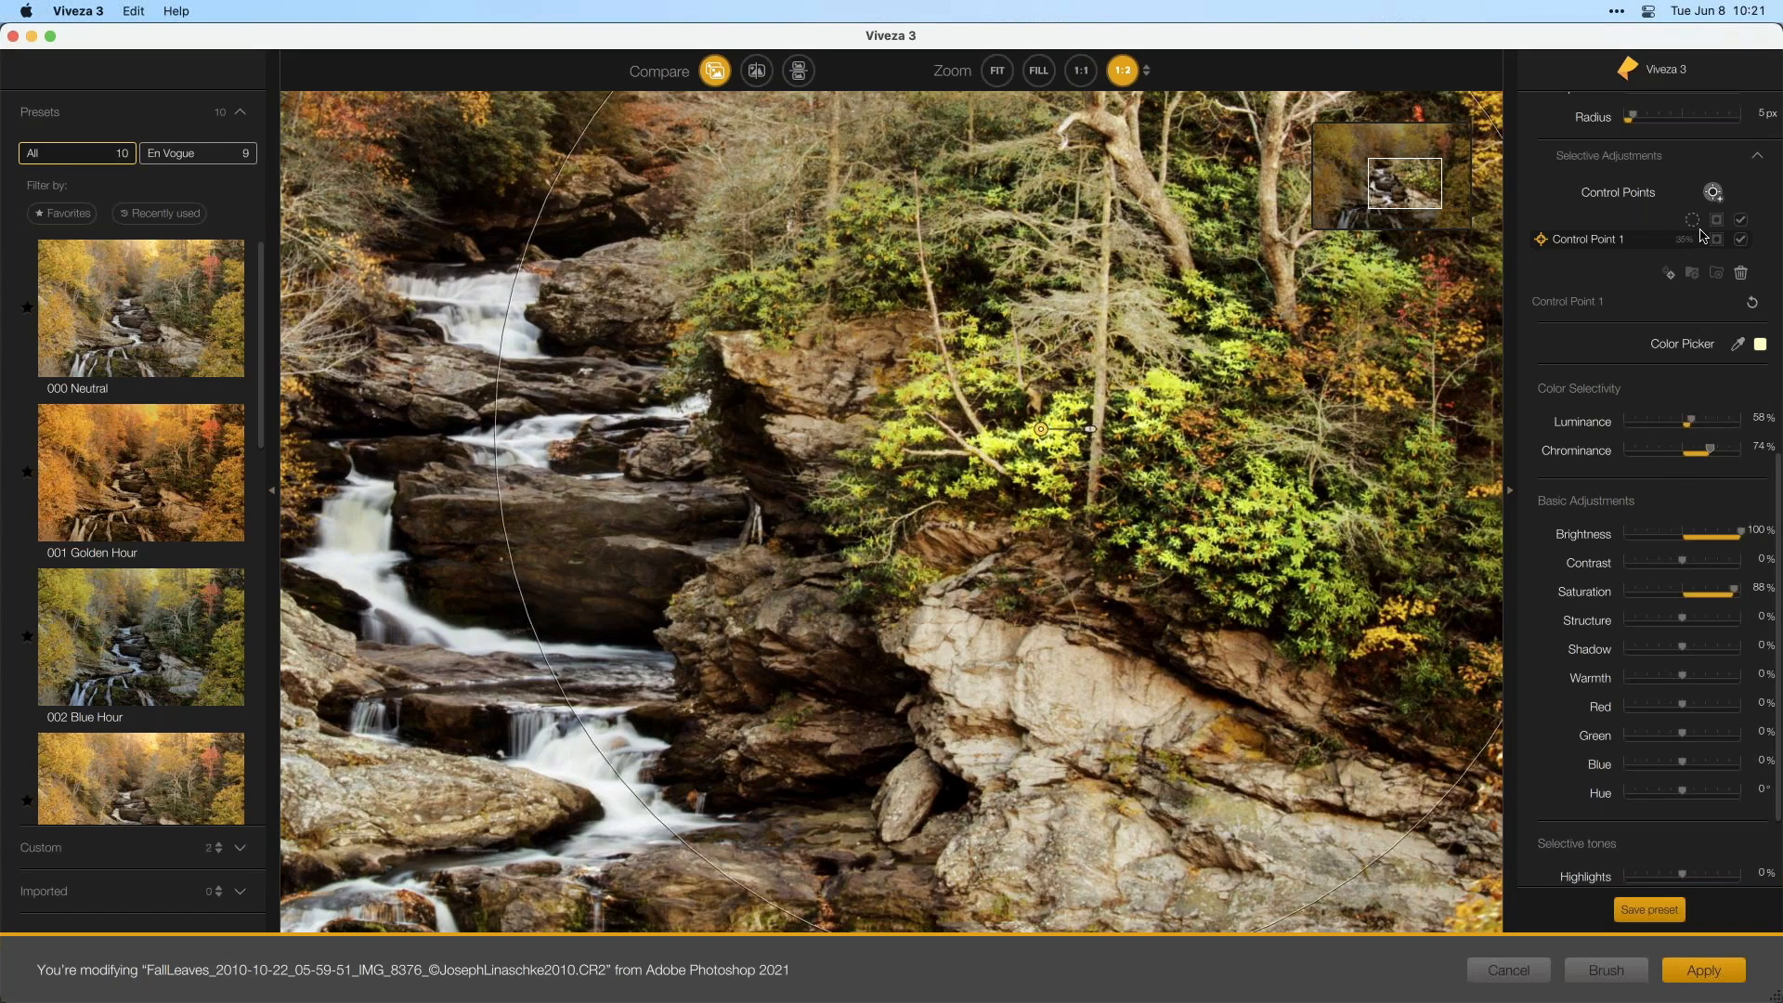
drag(1718, 544, 1698, 539)
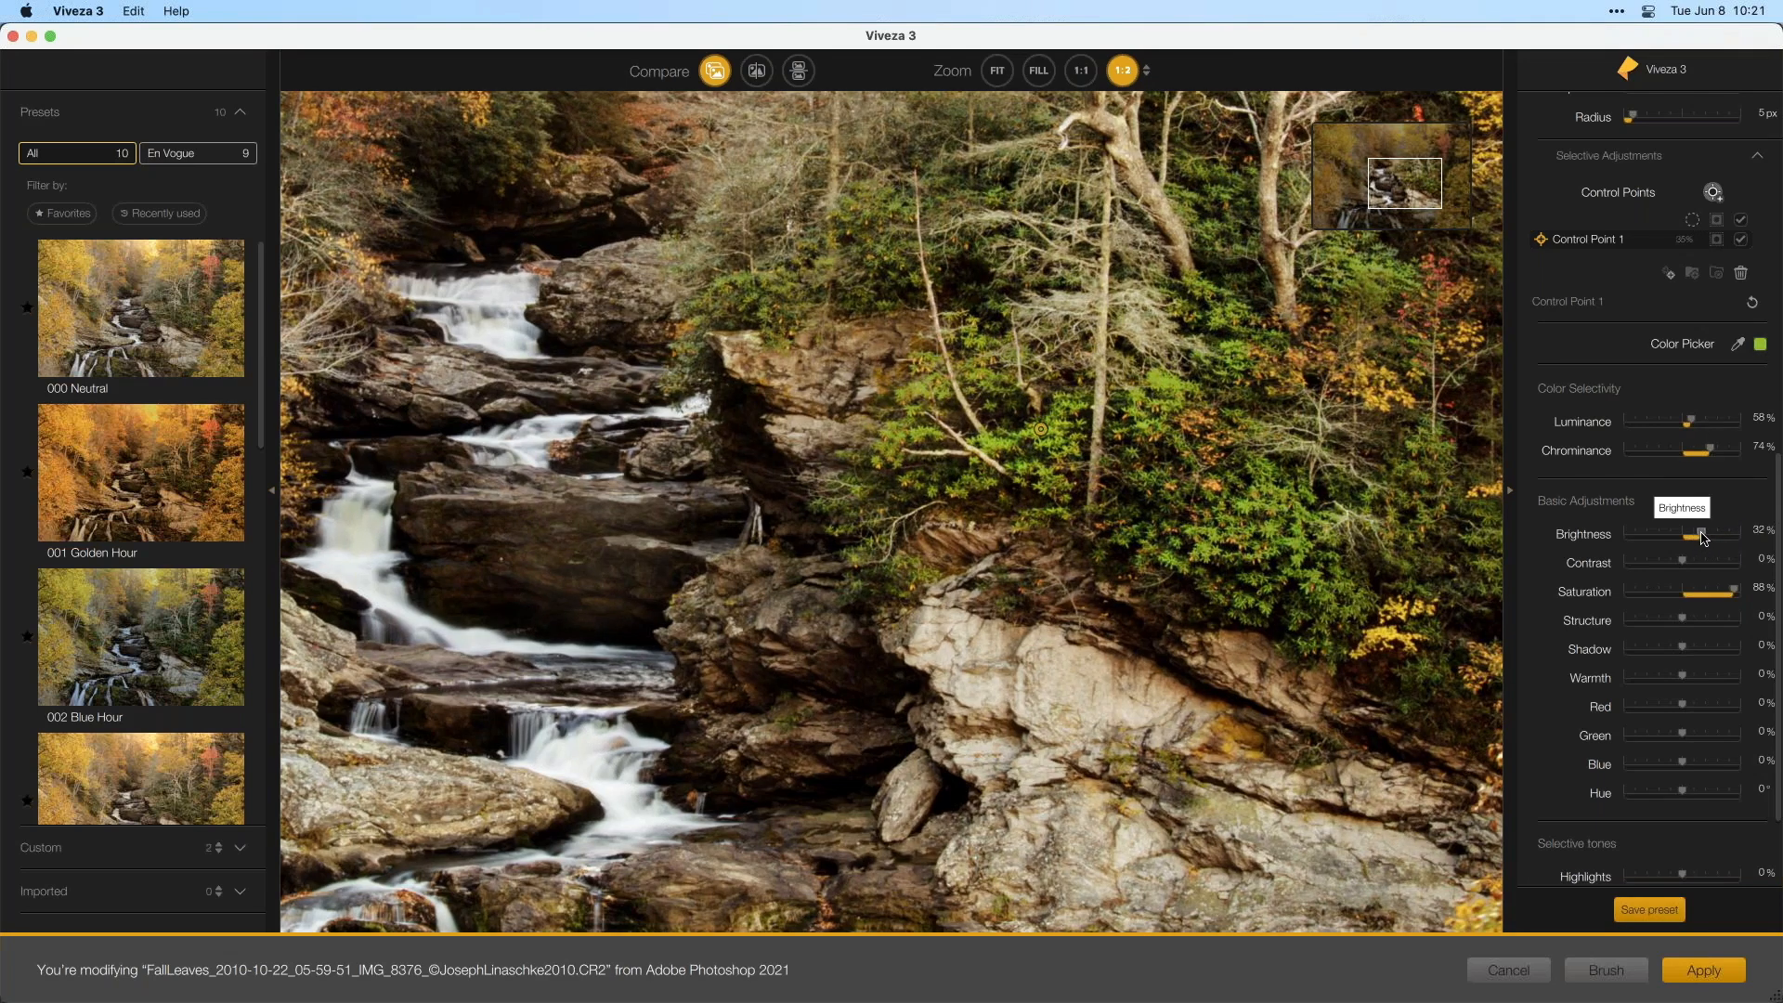
drag(1705, 537, 1729, 598)
drag(1702, 537, 1698, 541)
drag(1695, 422, 1716, 452)
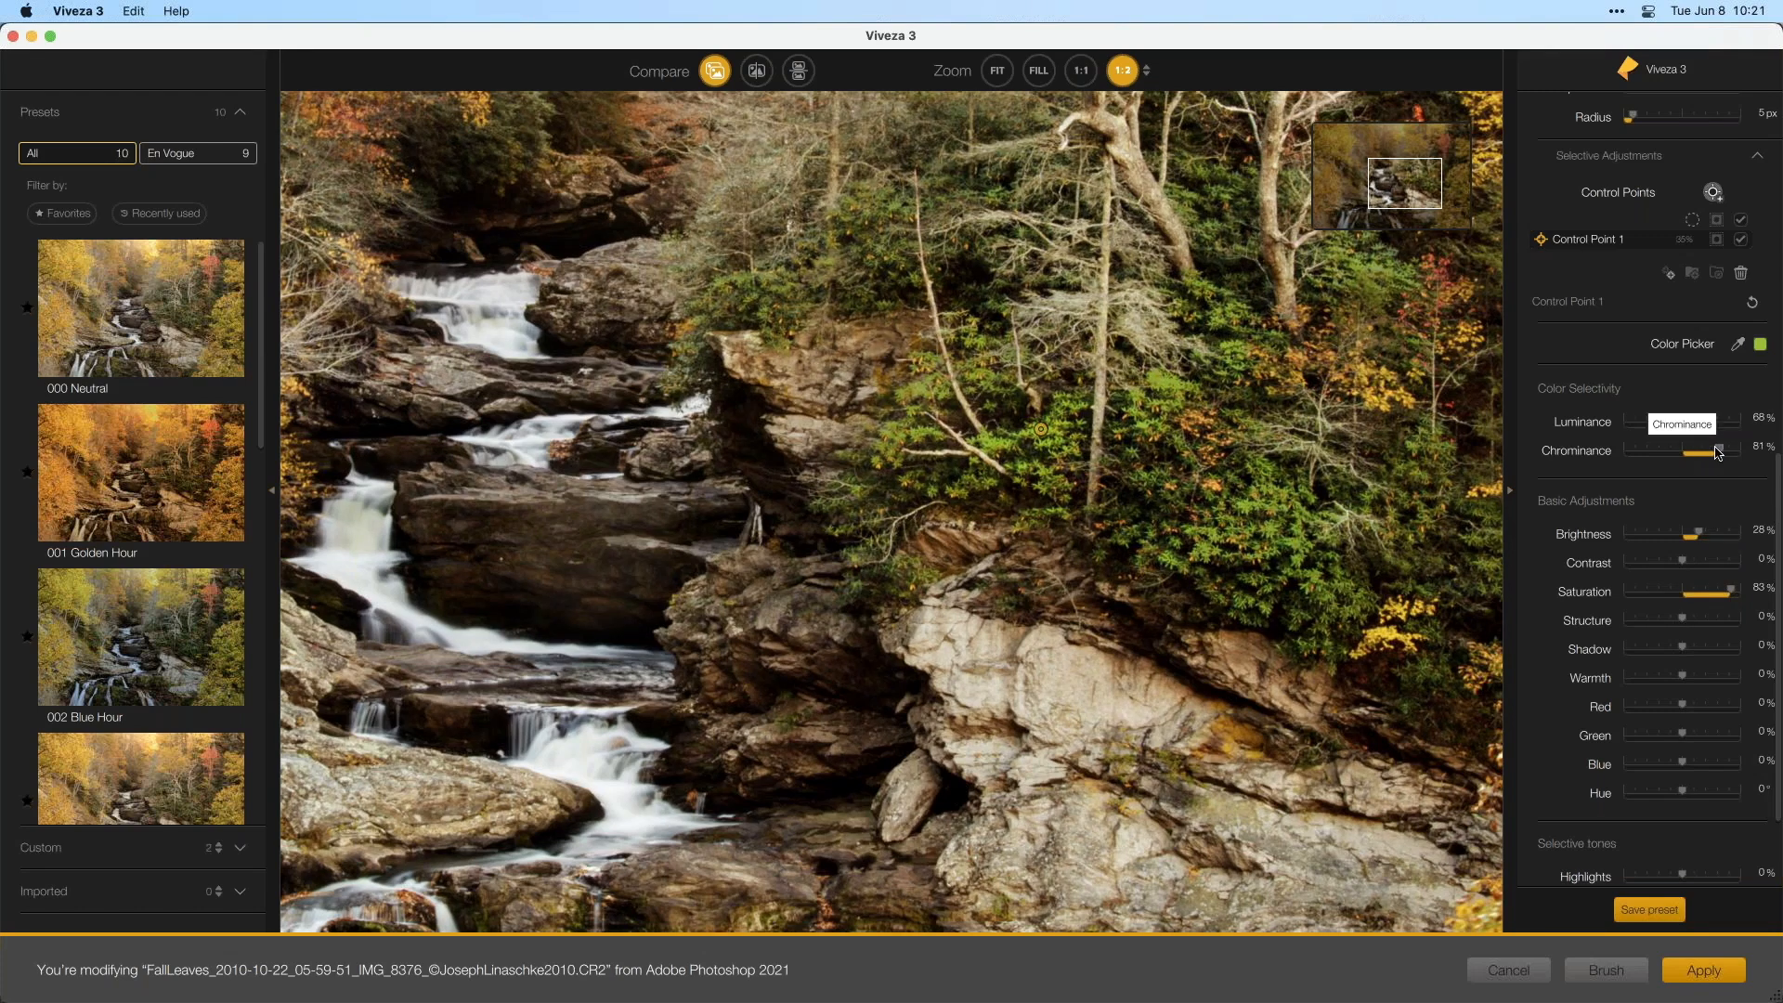
- Compare the shrubs with the control point's effect hidden and shown
click(1742, 241)
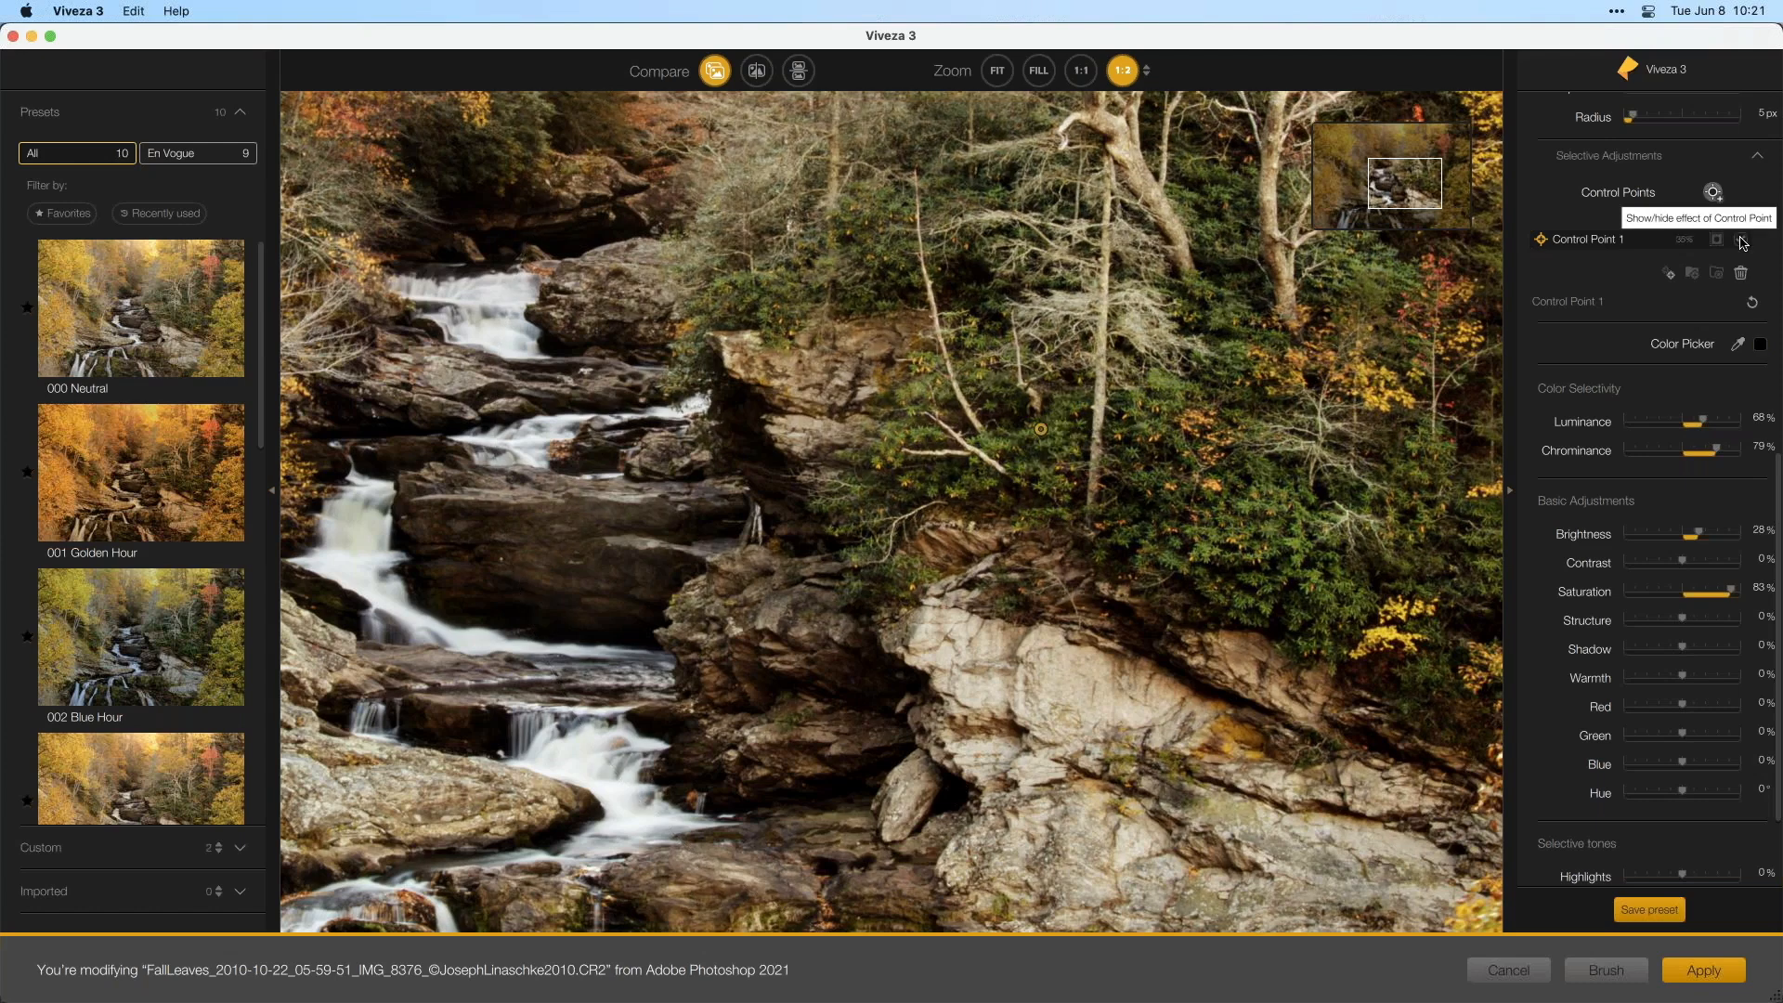
click(1742, 241)
click(1742, 241)
click(1743, 240)
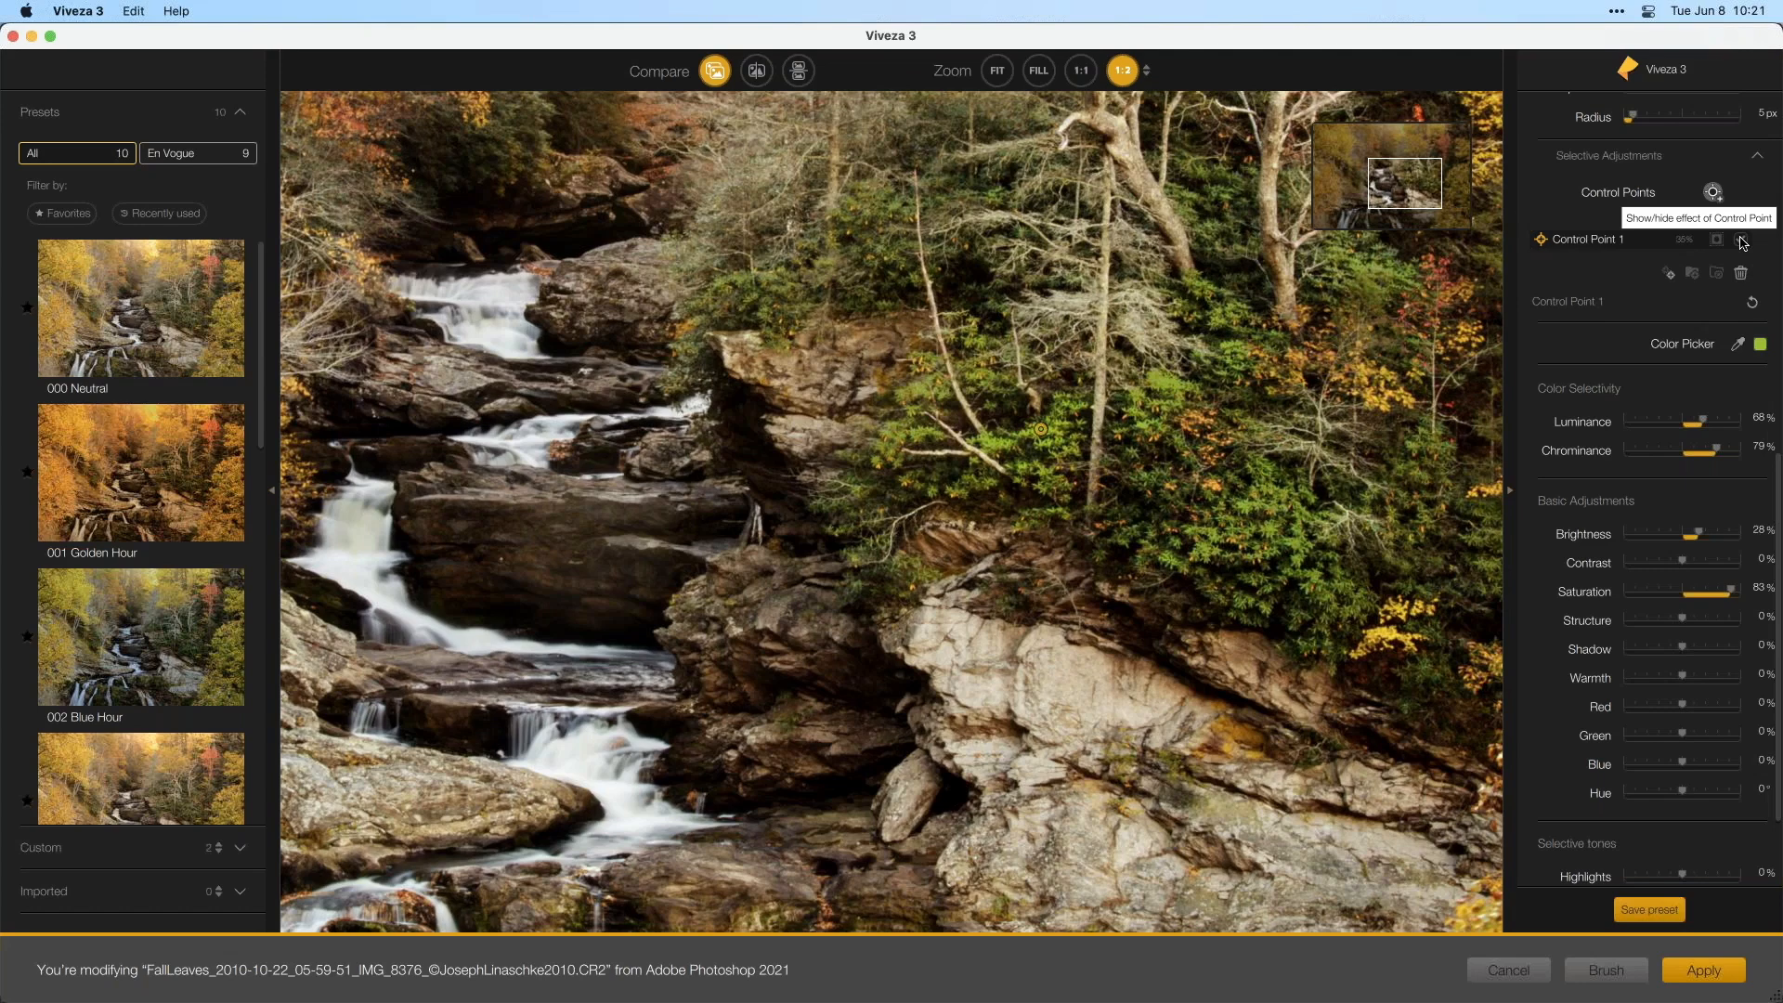
- Rename the control point to "Green leaves"
click(1573, 240)
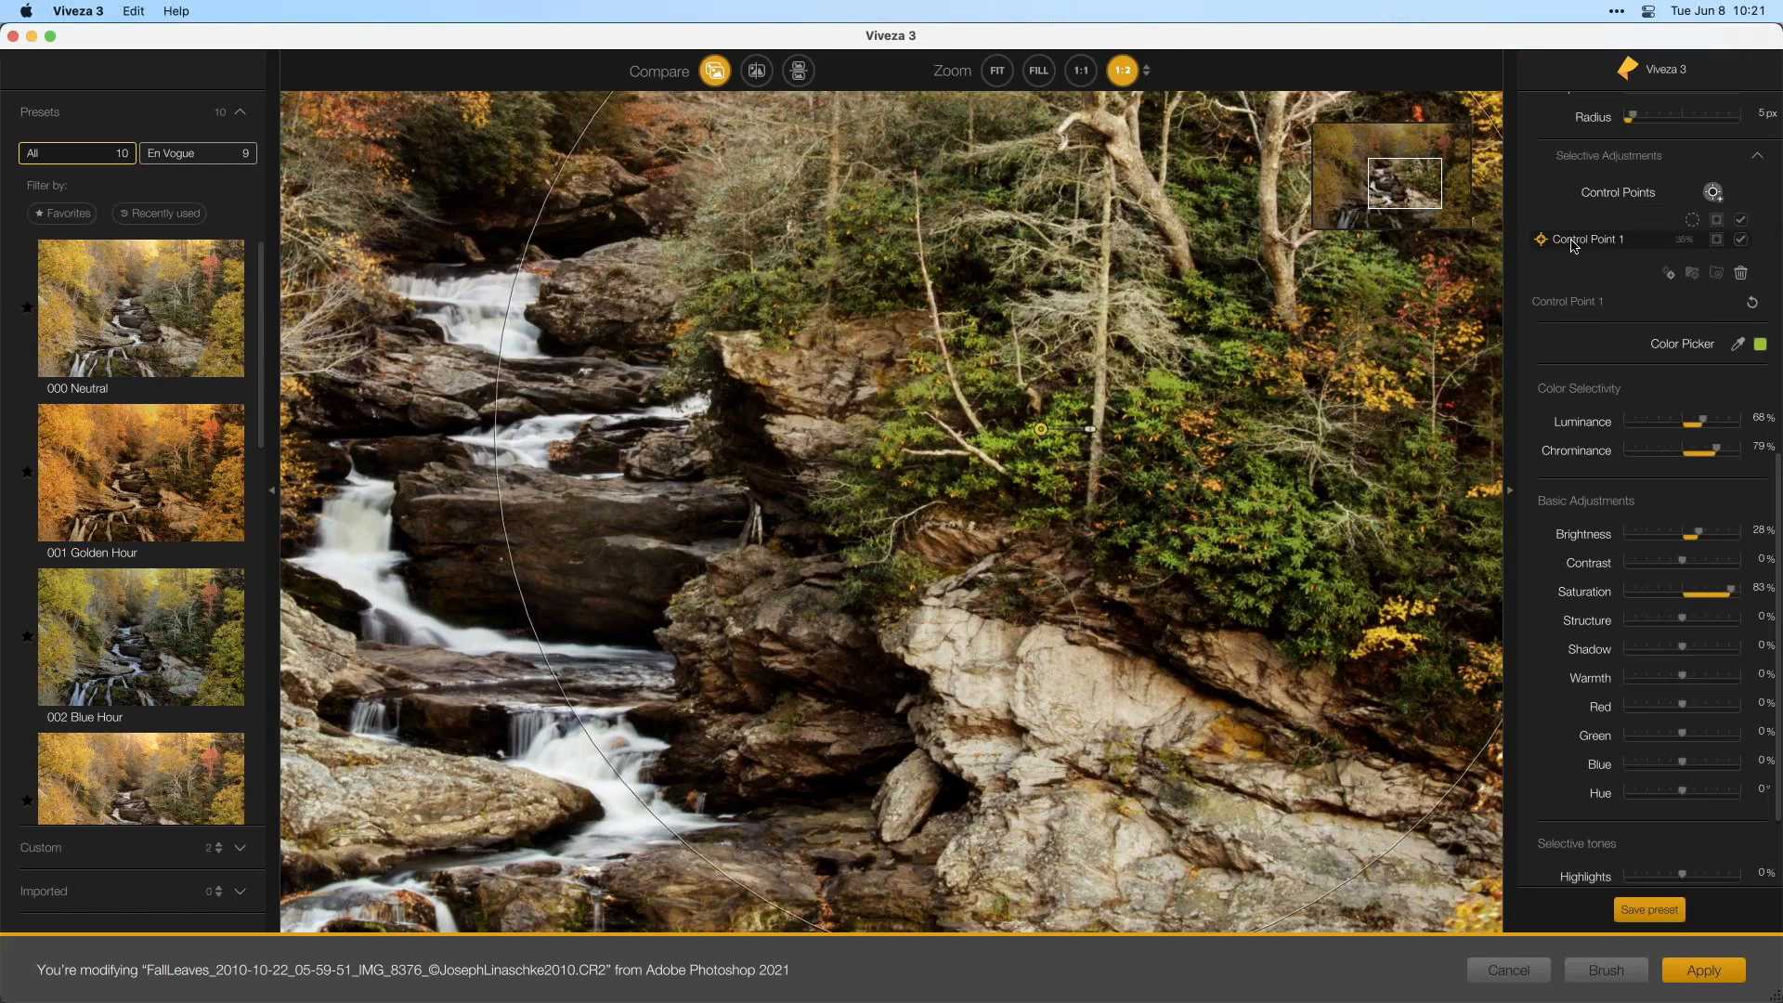
double_click(1584, 240)
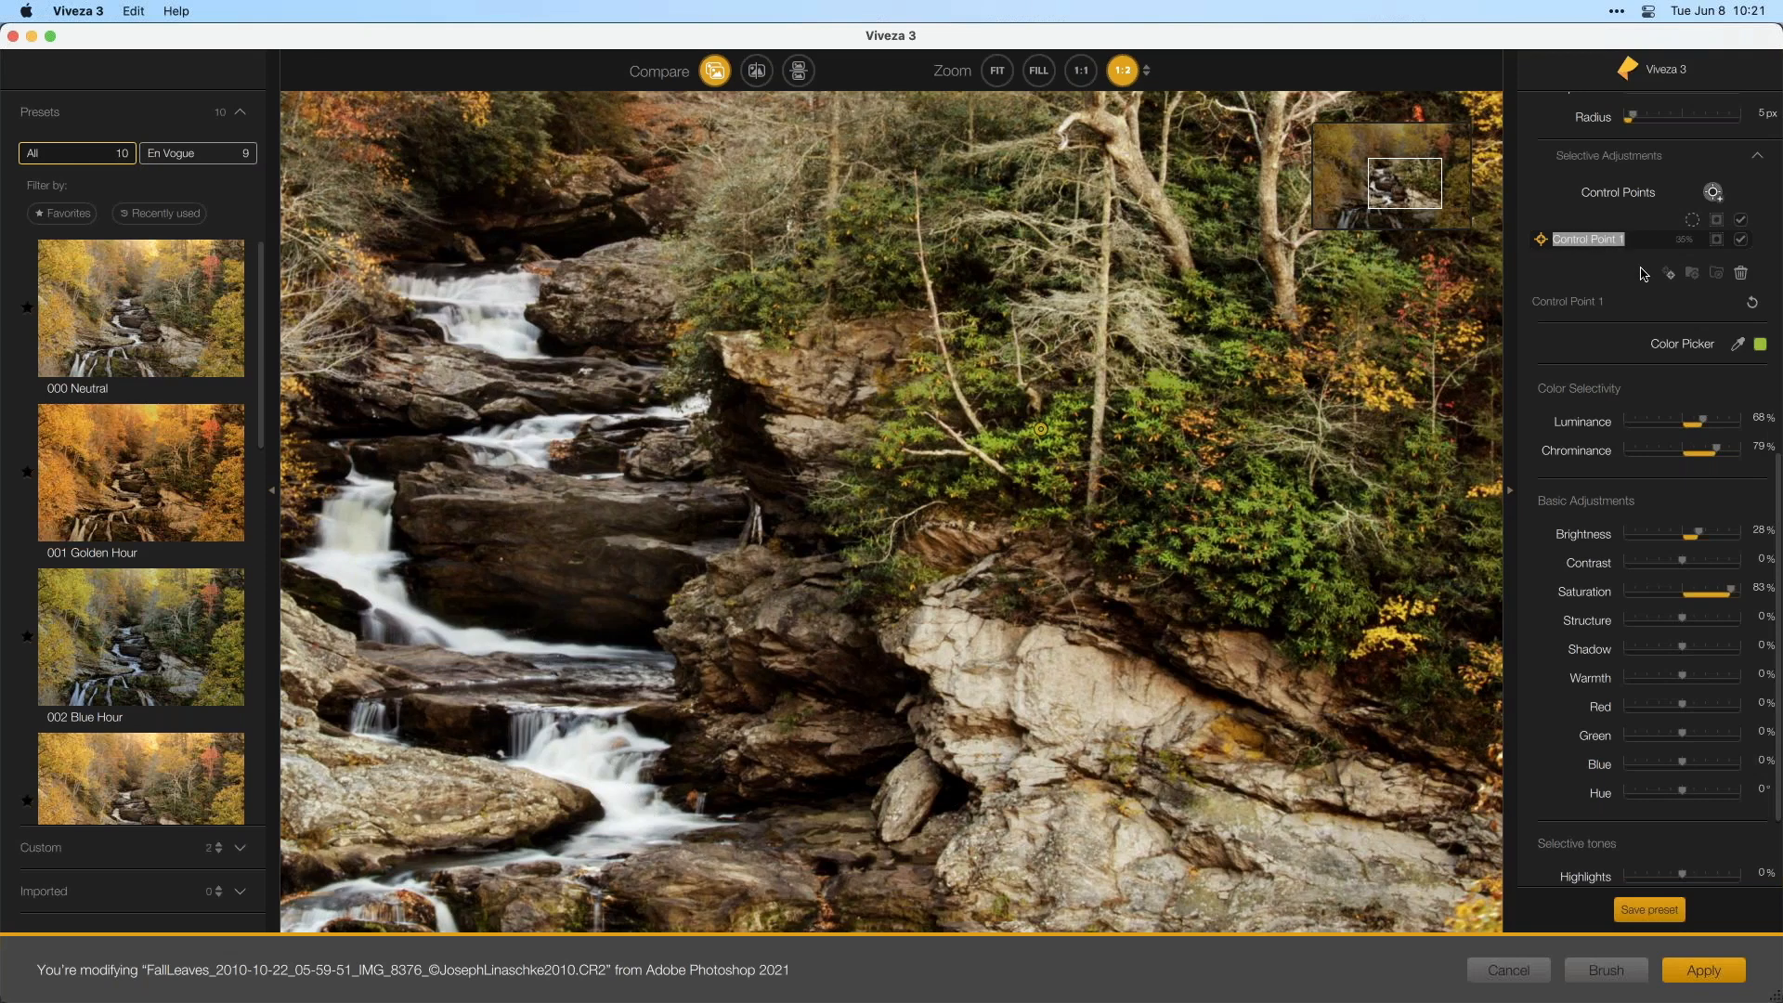
text(Green leaves)
key(Return)
click(1598, 249)
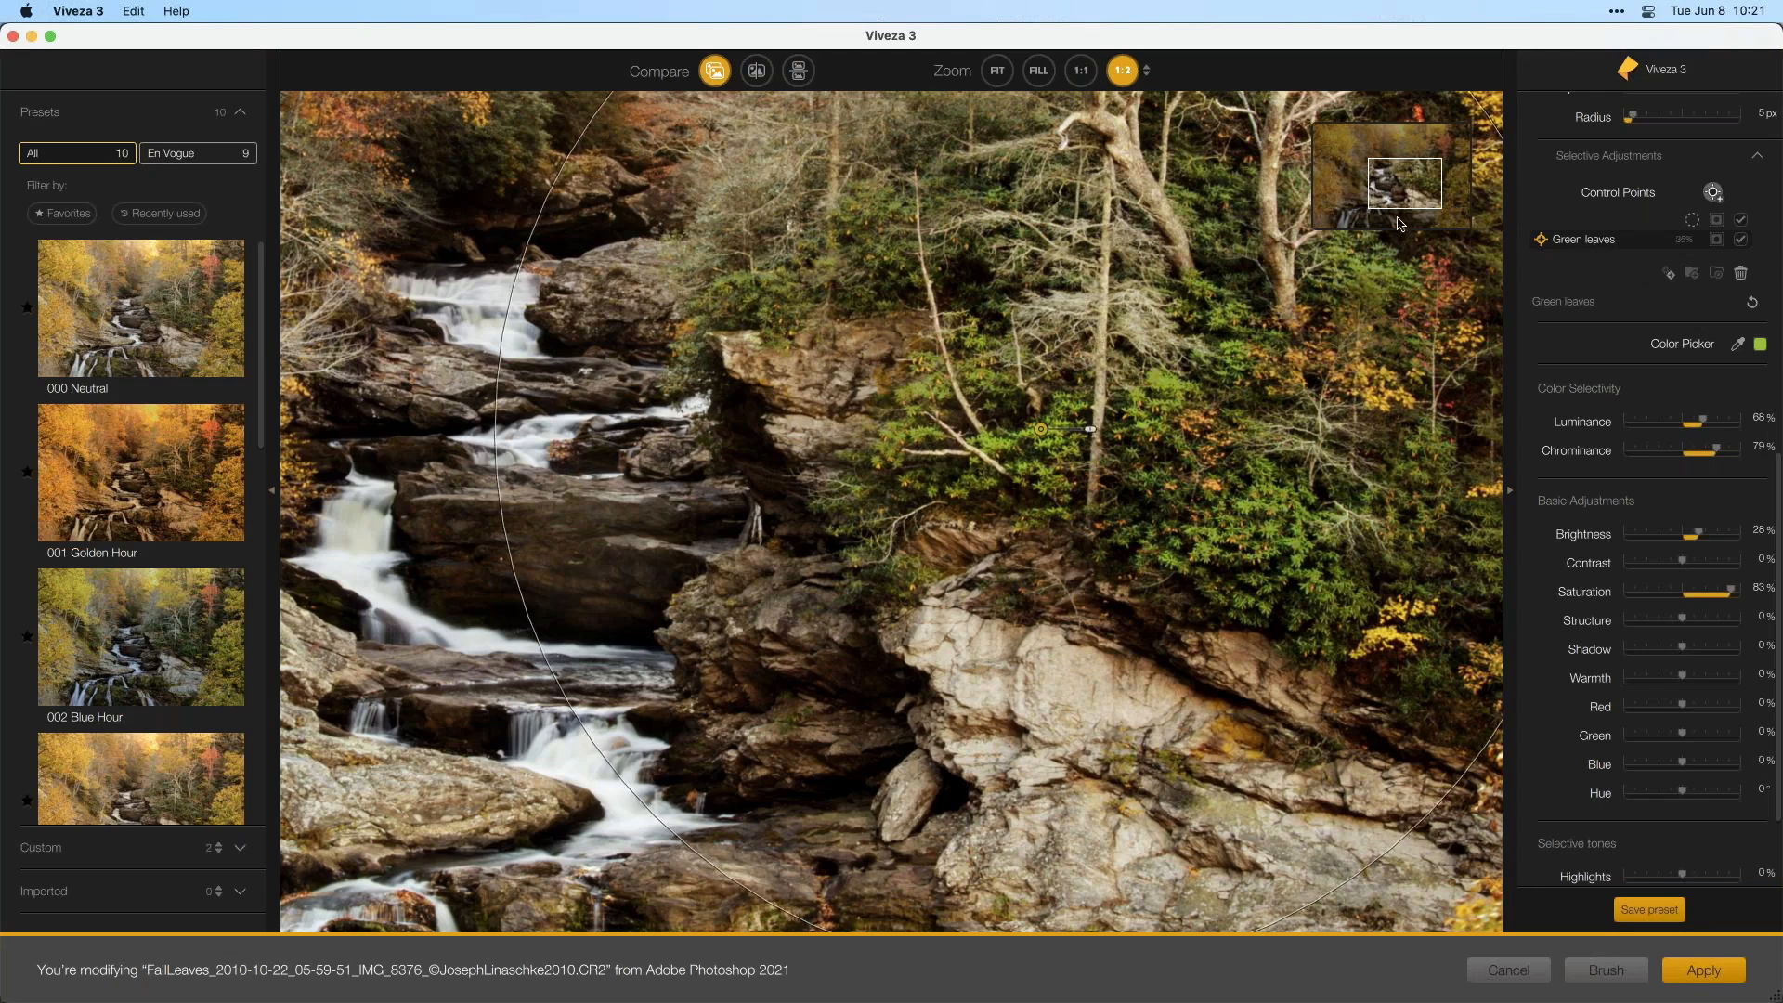
- Place a second control point on the upper part of the red tree, viewed at 1:2 zoom
drag(1429, 178, 1464, 150)
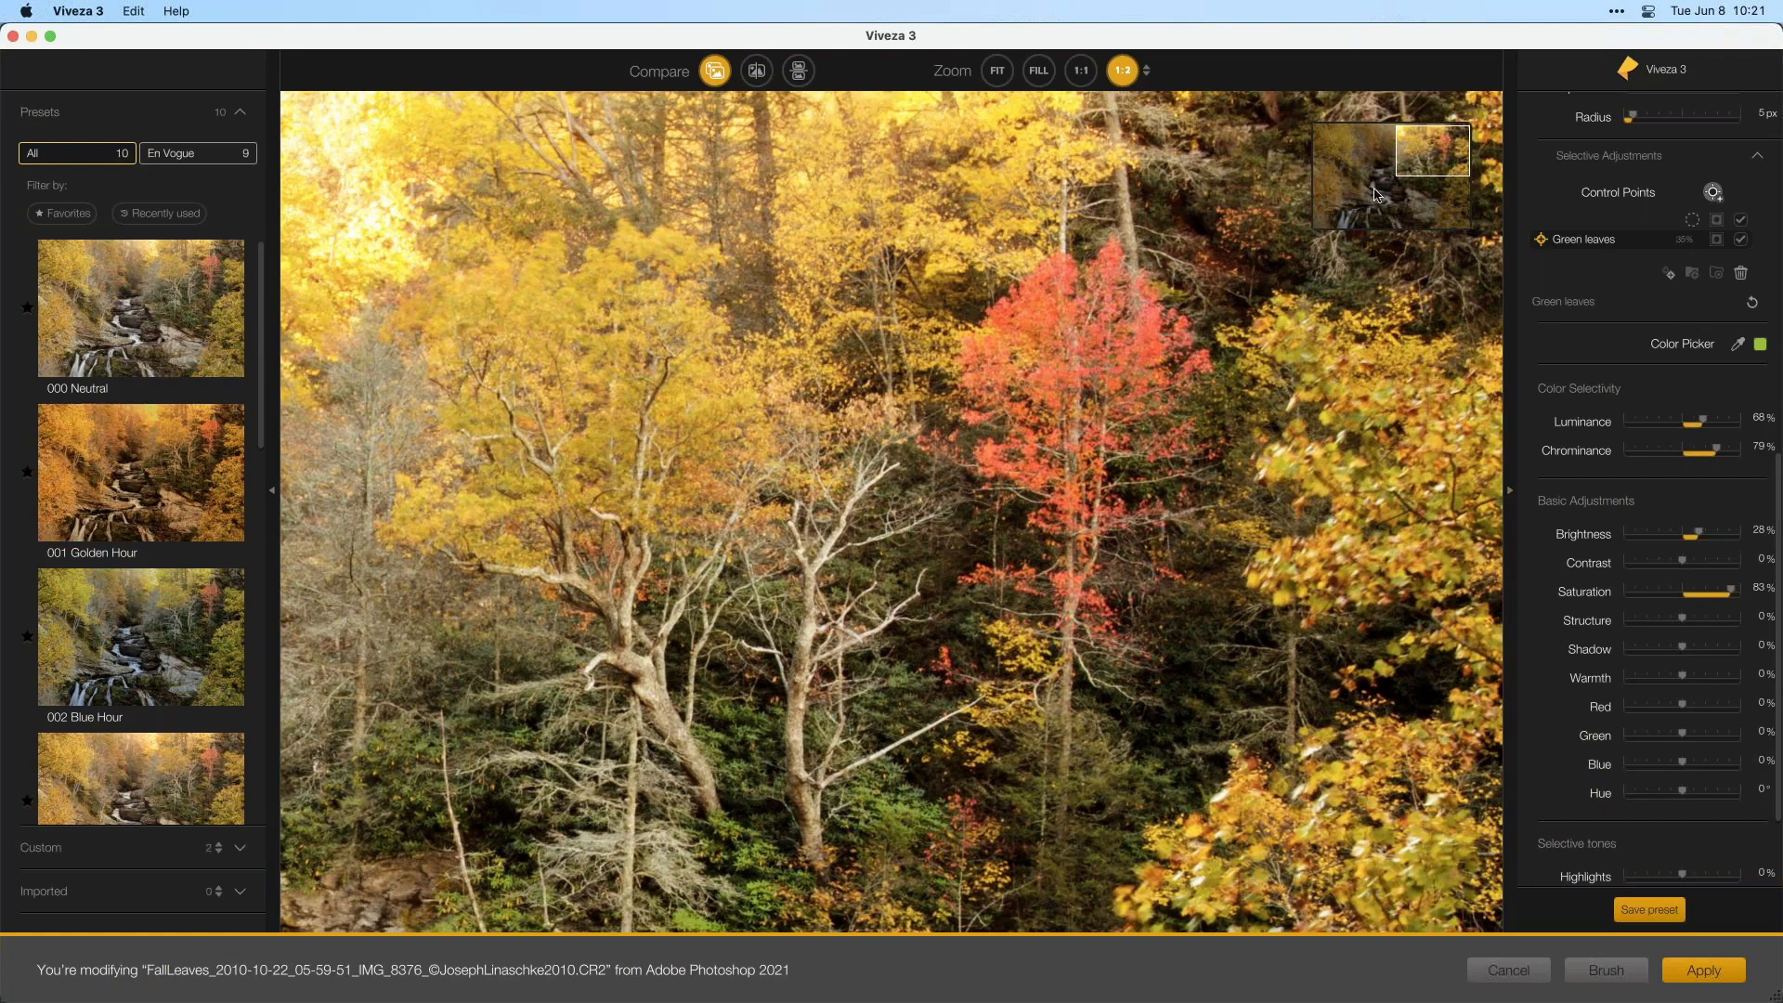
click(997, 71)
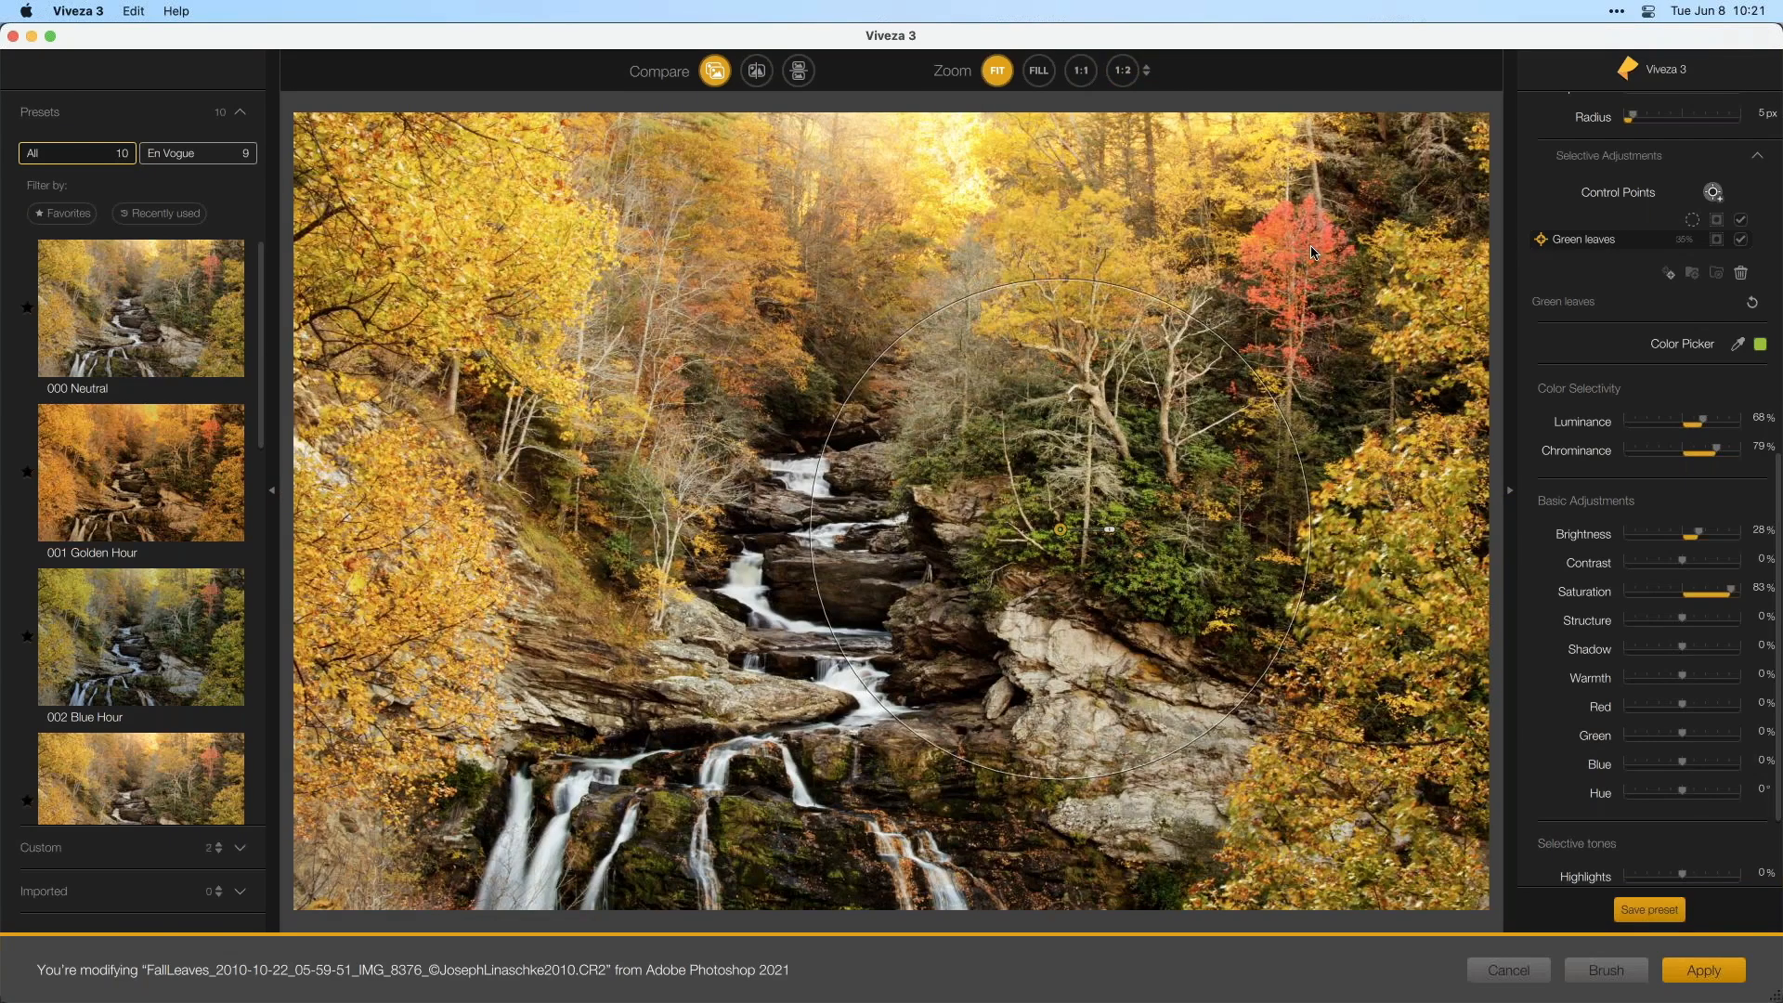
click(1123, 70)
drag(1431, 196, 1454, 167)
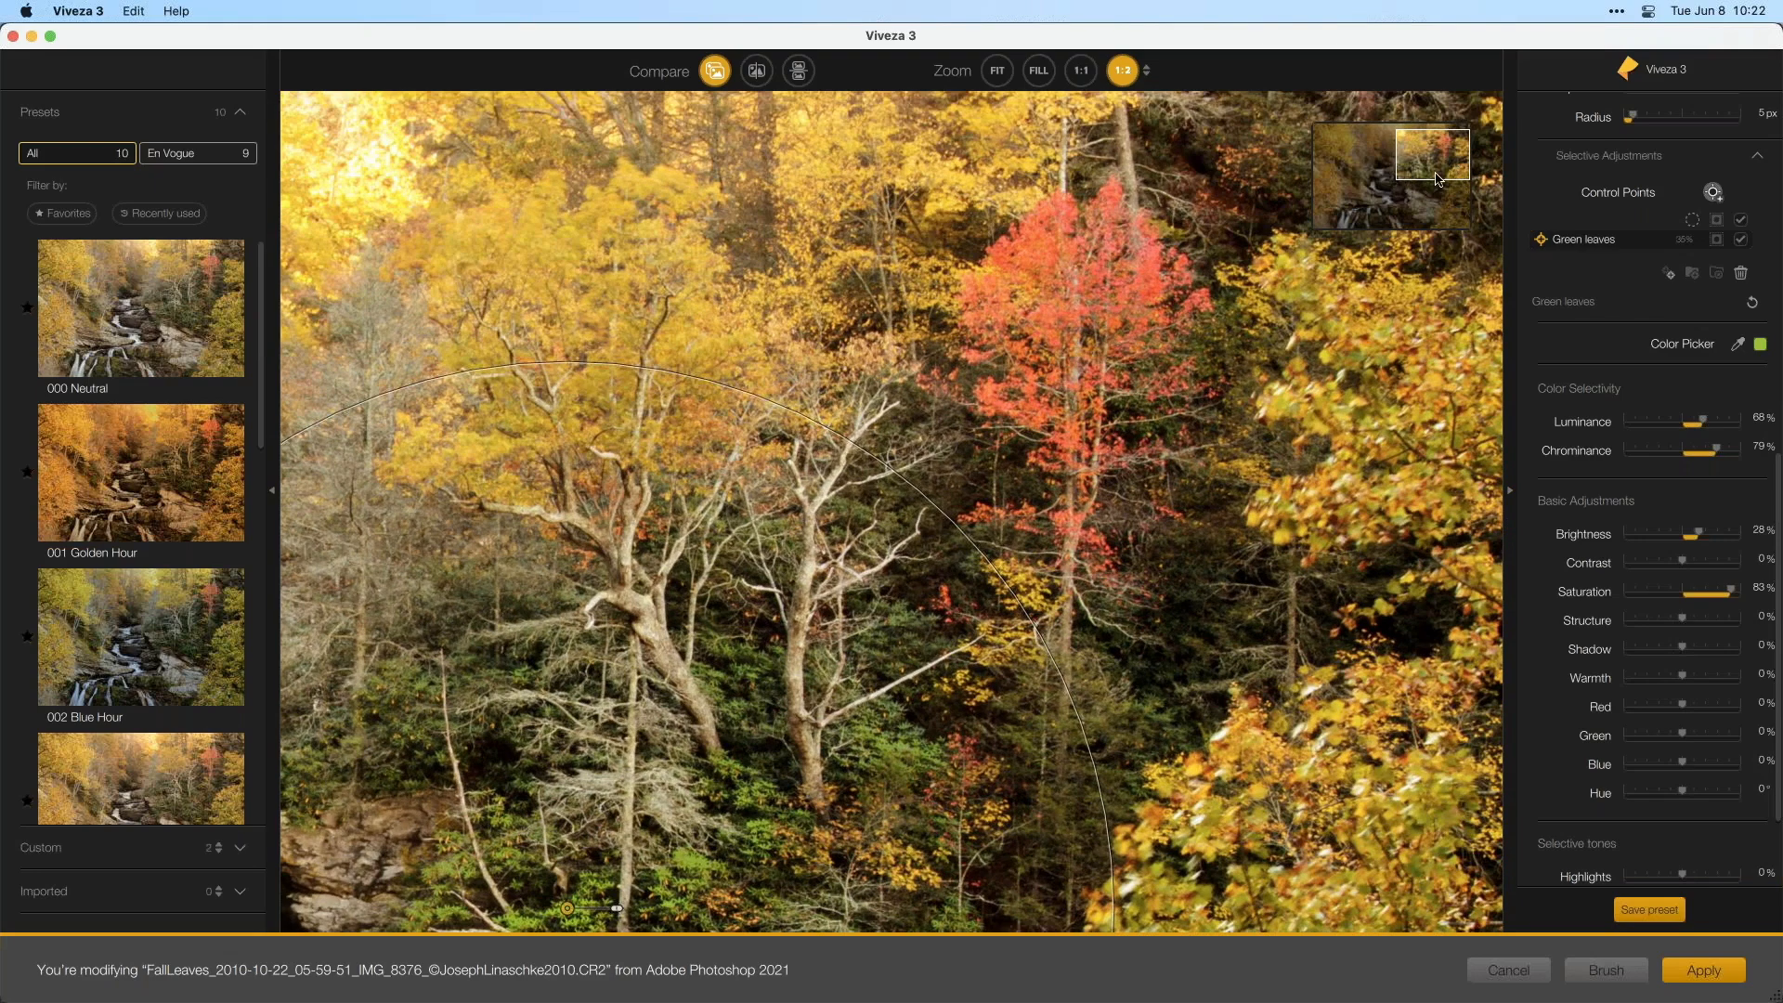
click(1714, 193)
click(1044, 254)
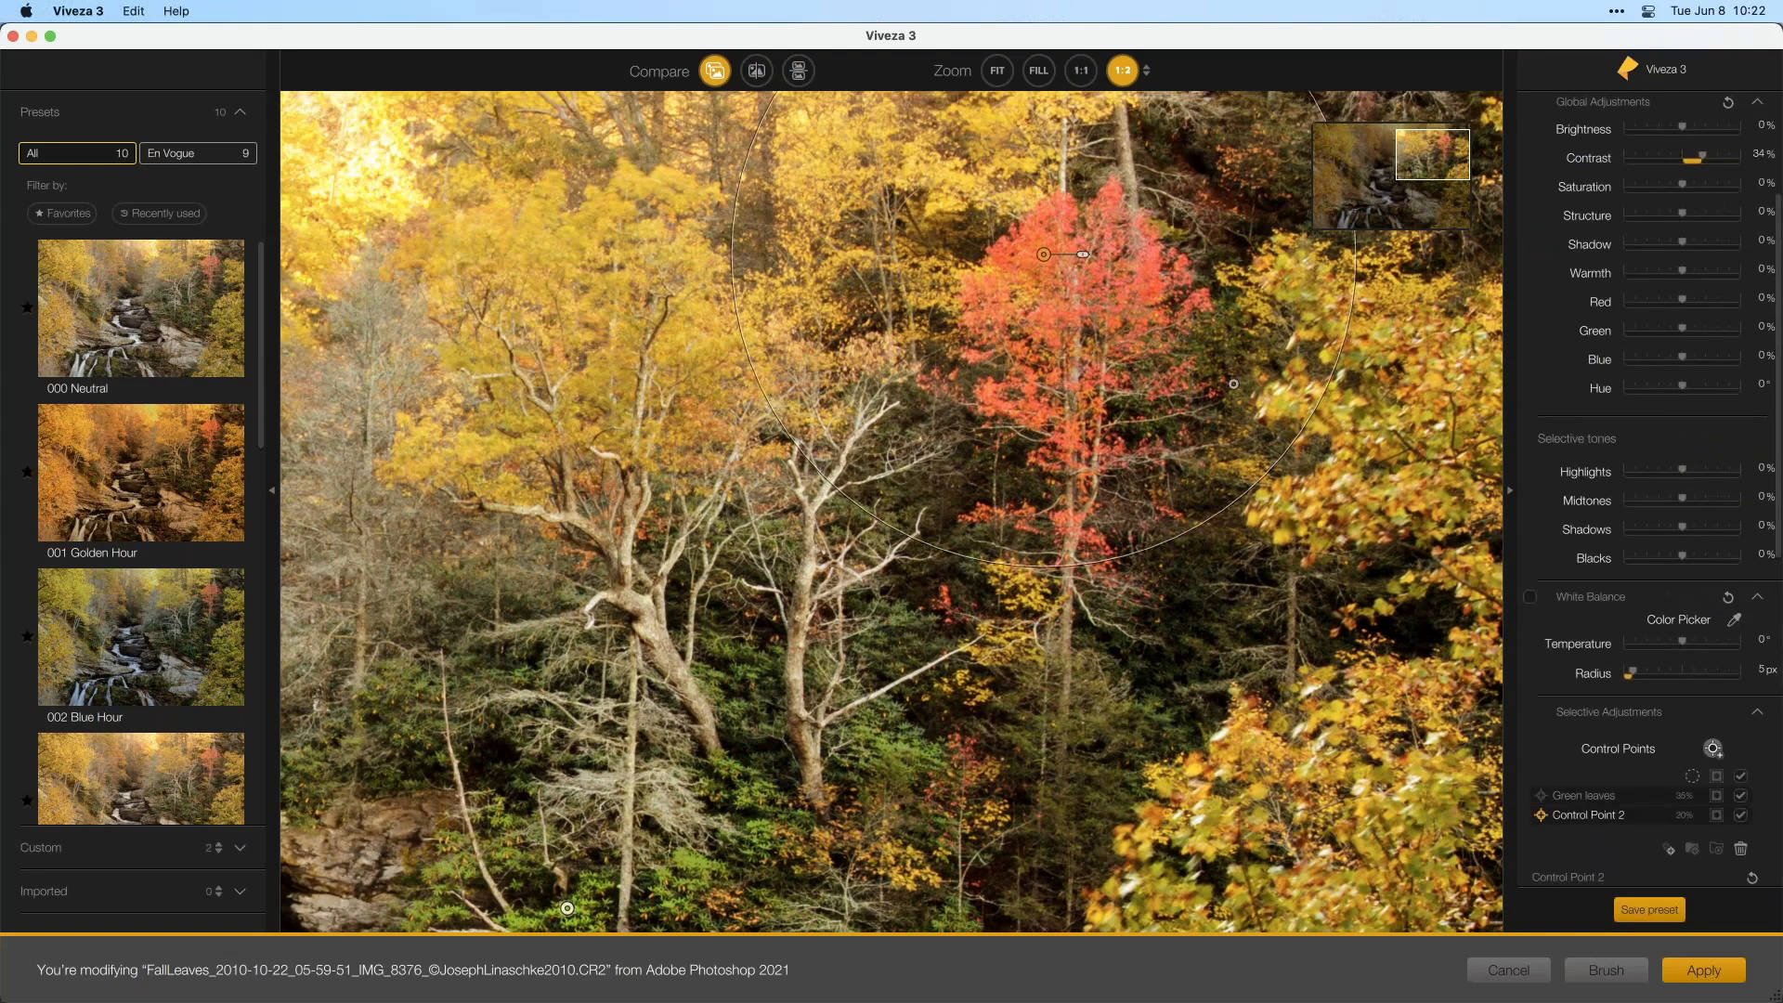
- Collapse the global adjustments, show Control Point 2's mask, and enlarge its radius around the red tree to 24%
scroll(1655, 298, up, 3)
scroll(1670, 411, down, 5)
scroll(1671, 412, up, 5)
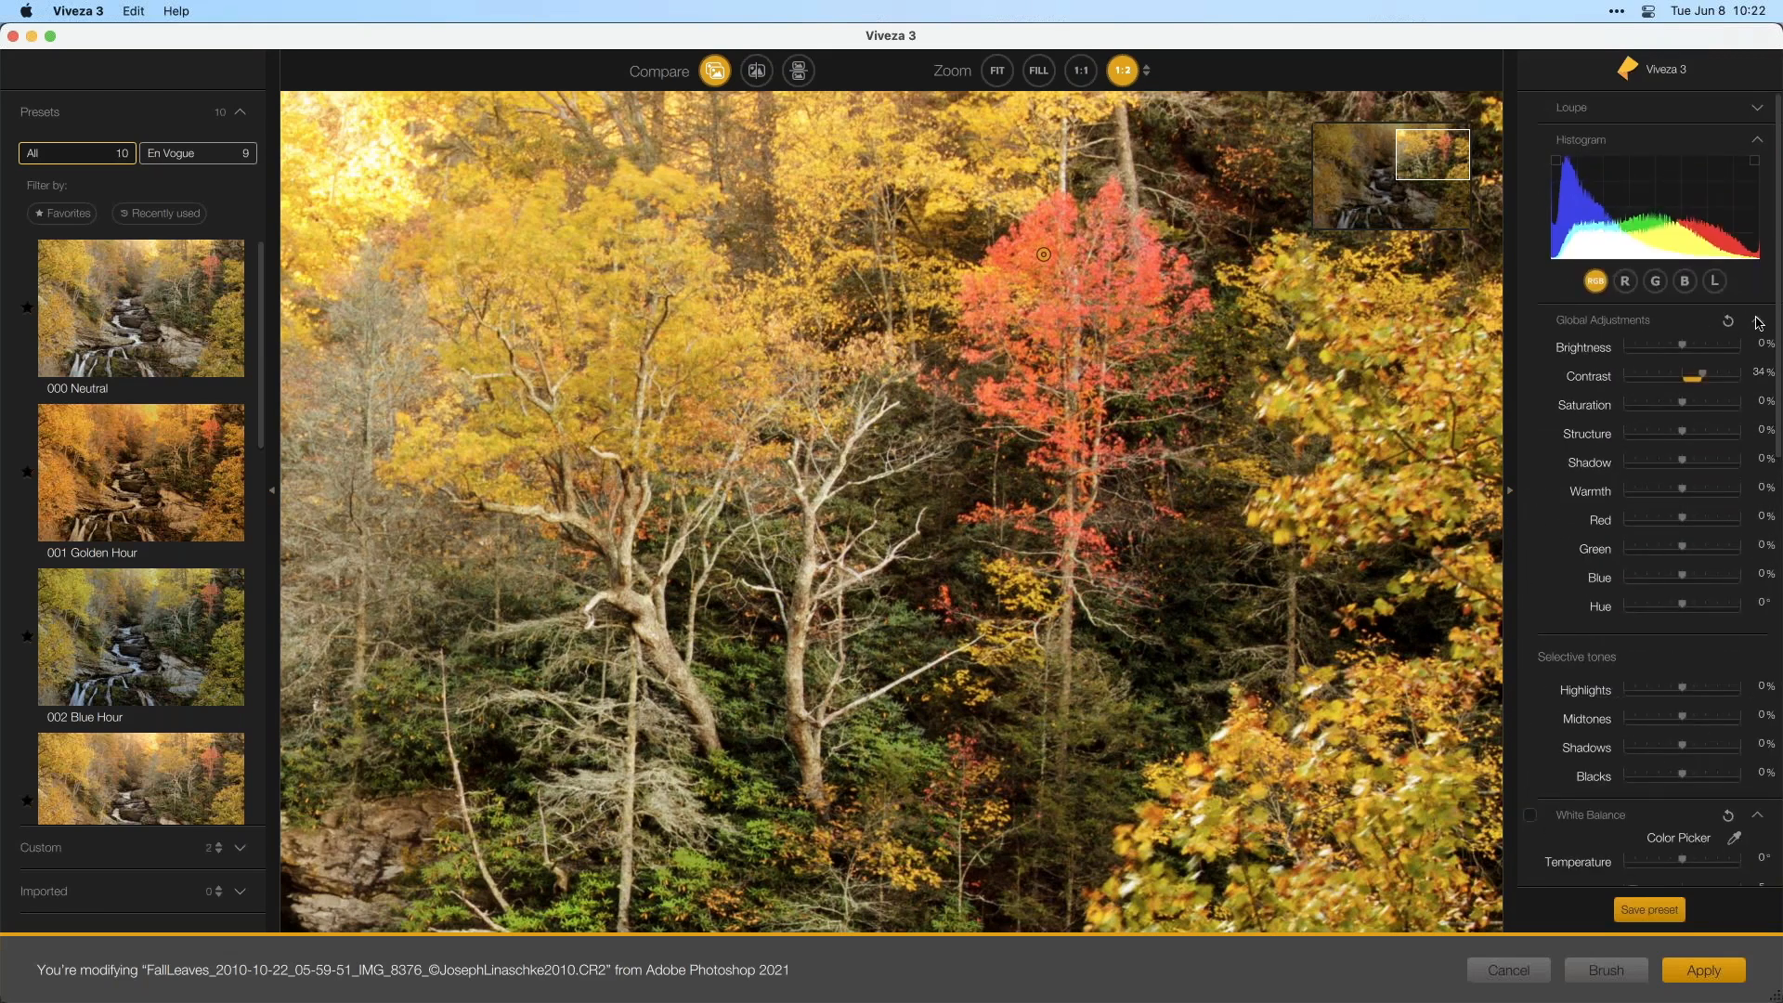
click(1758, 322)
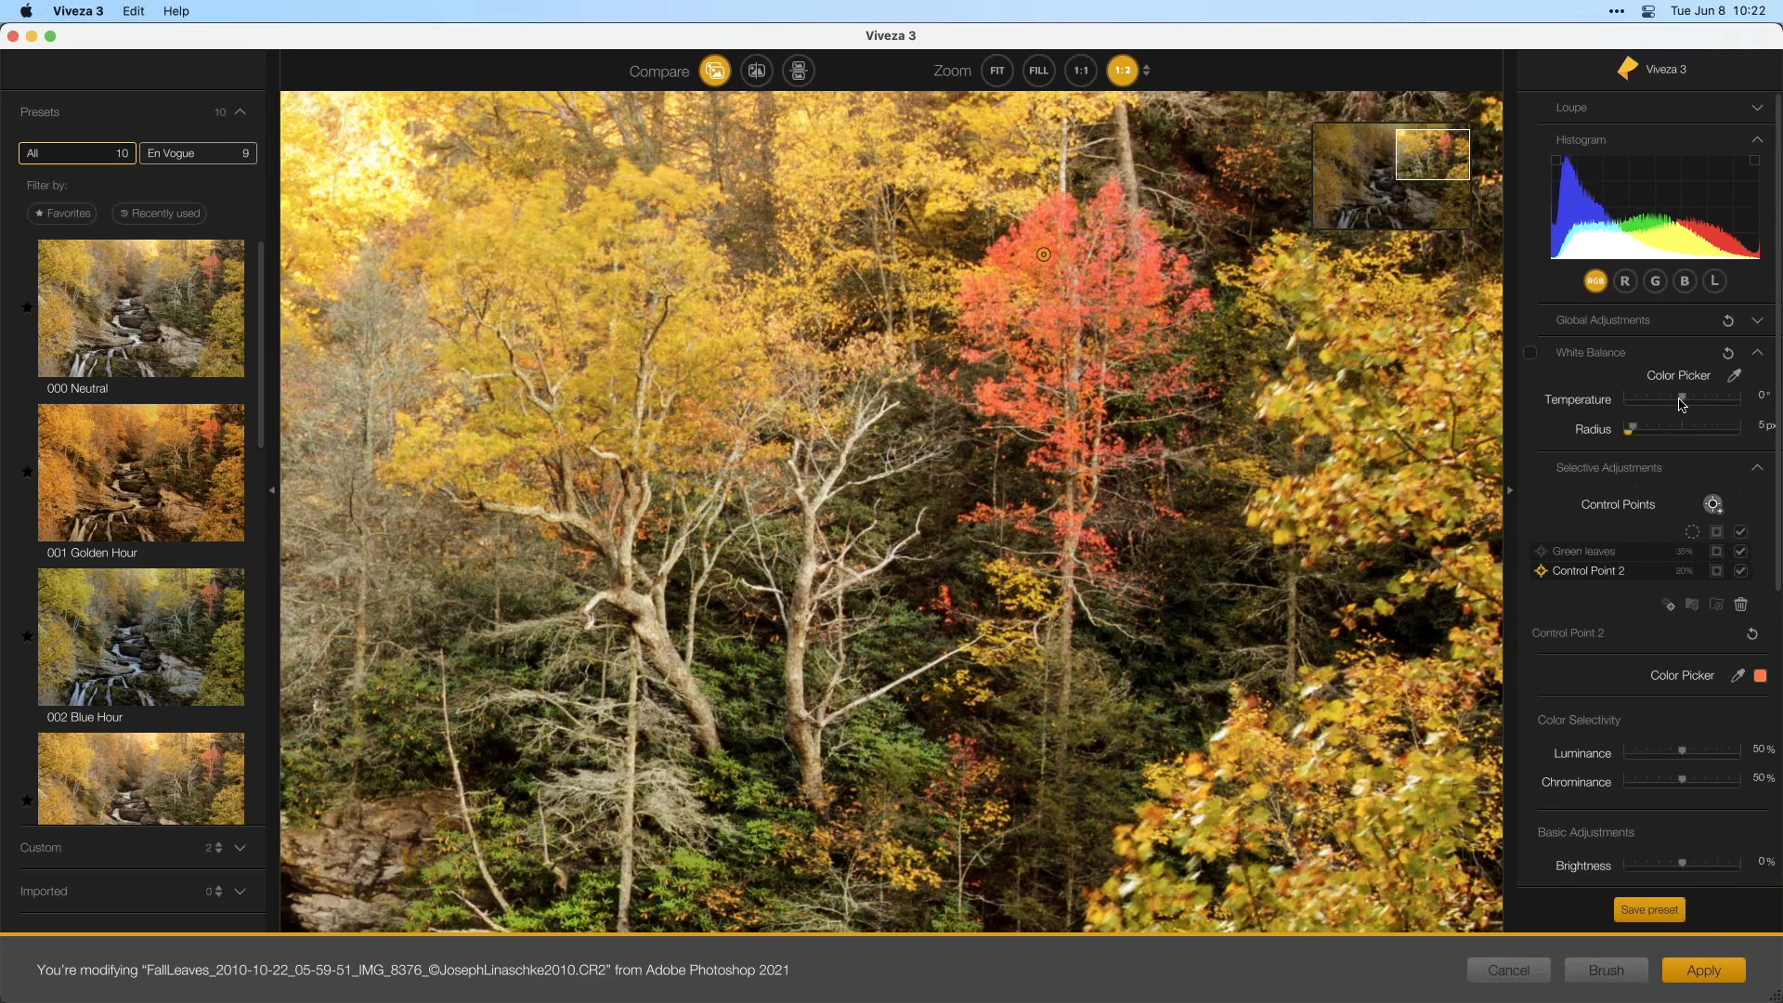
scroll(1669, 409, down, 3)
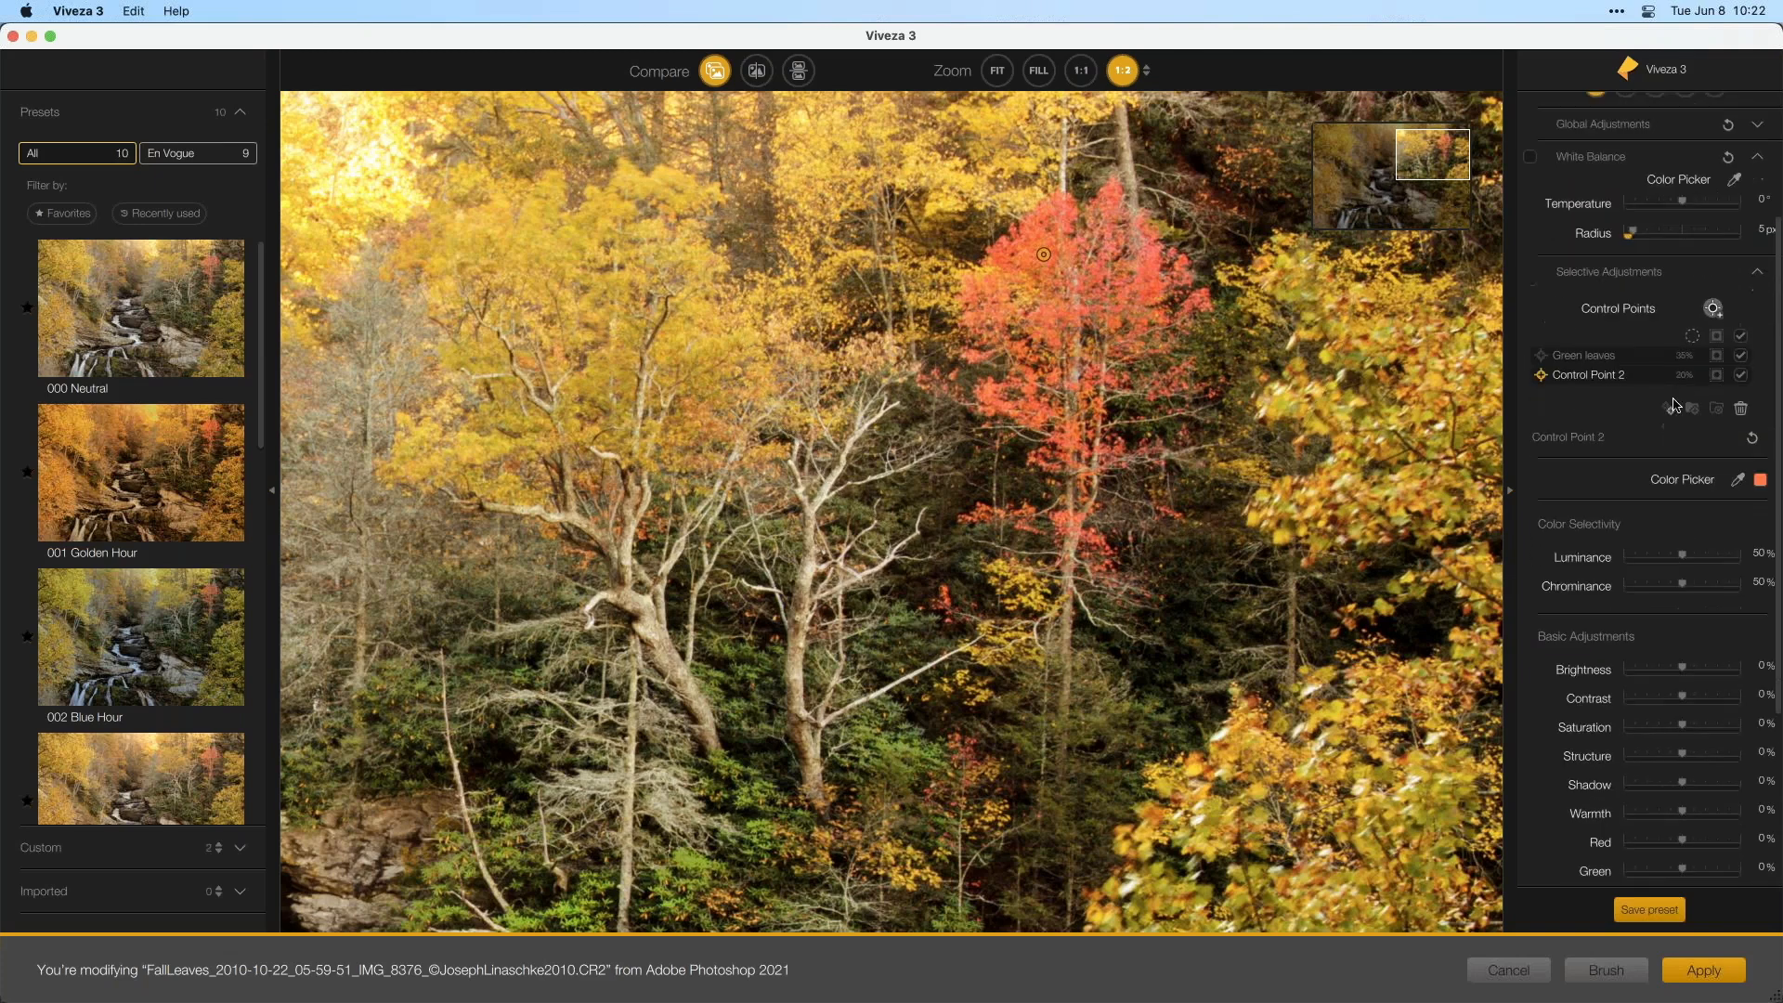
click(1717, 377)
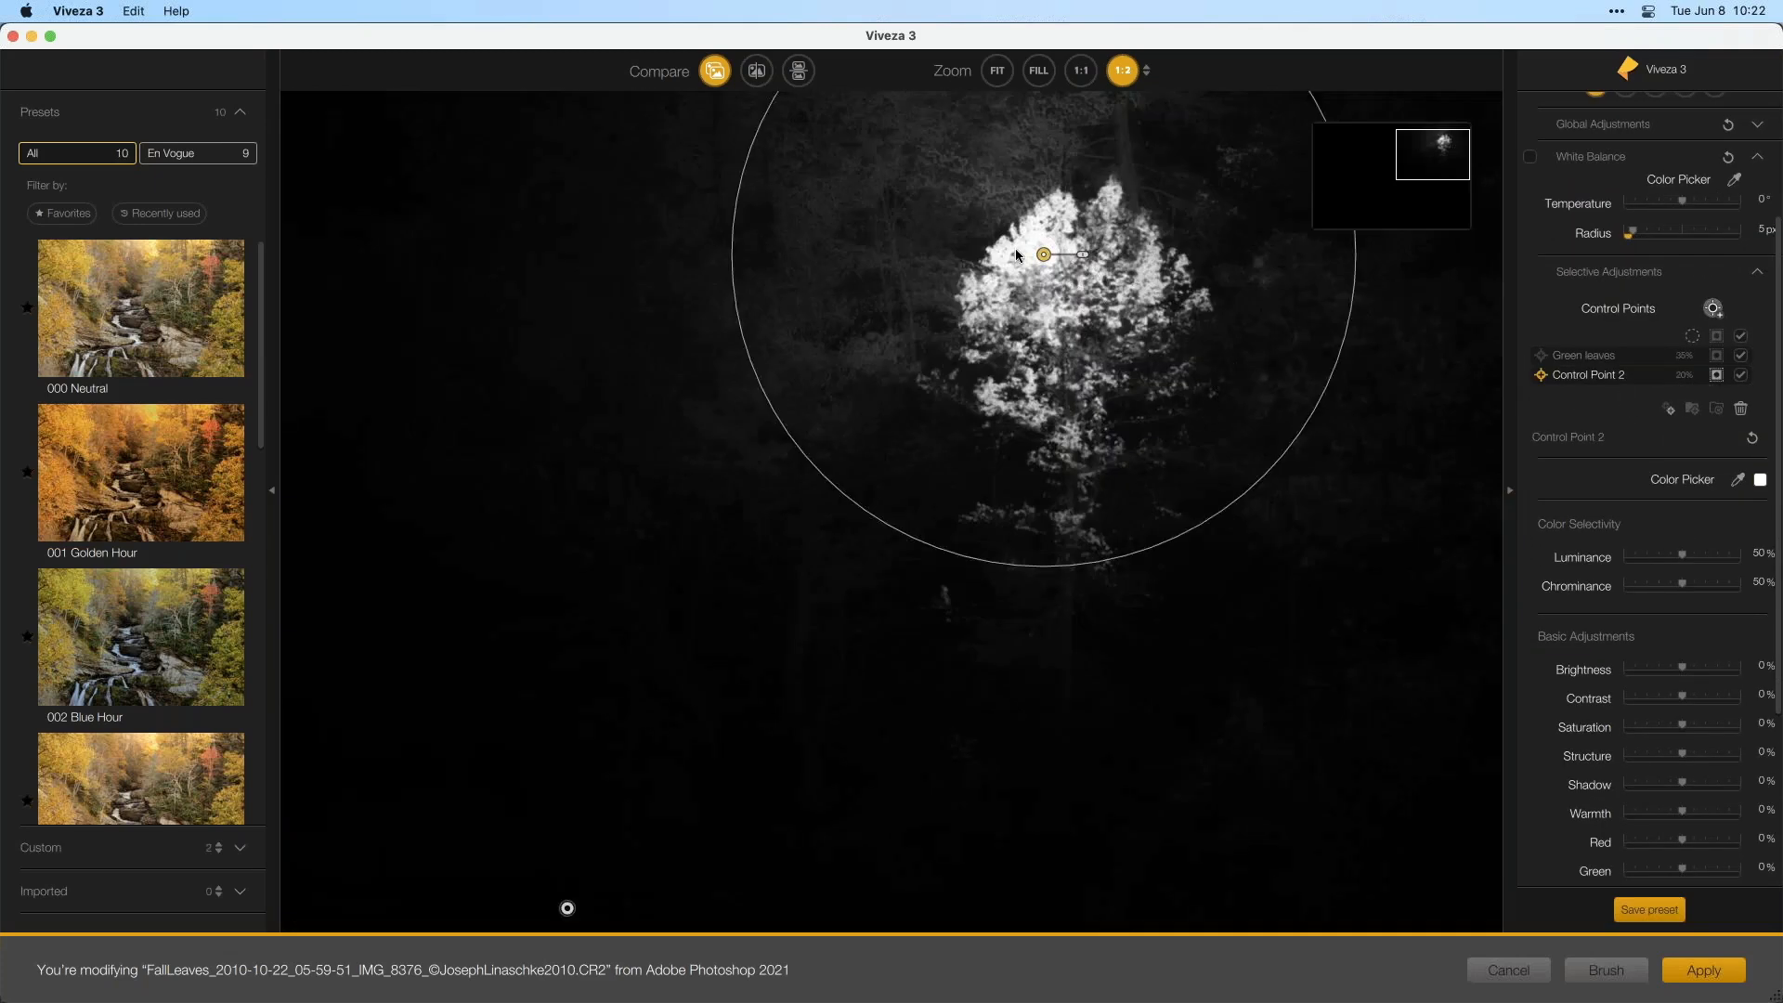
drag(1045, 259, 1045, 262)
drag(1295, 439, 1410, 525)
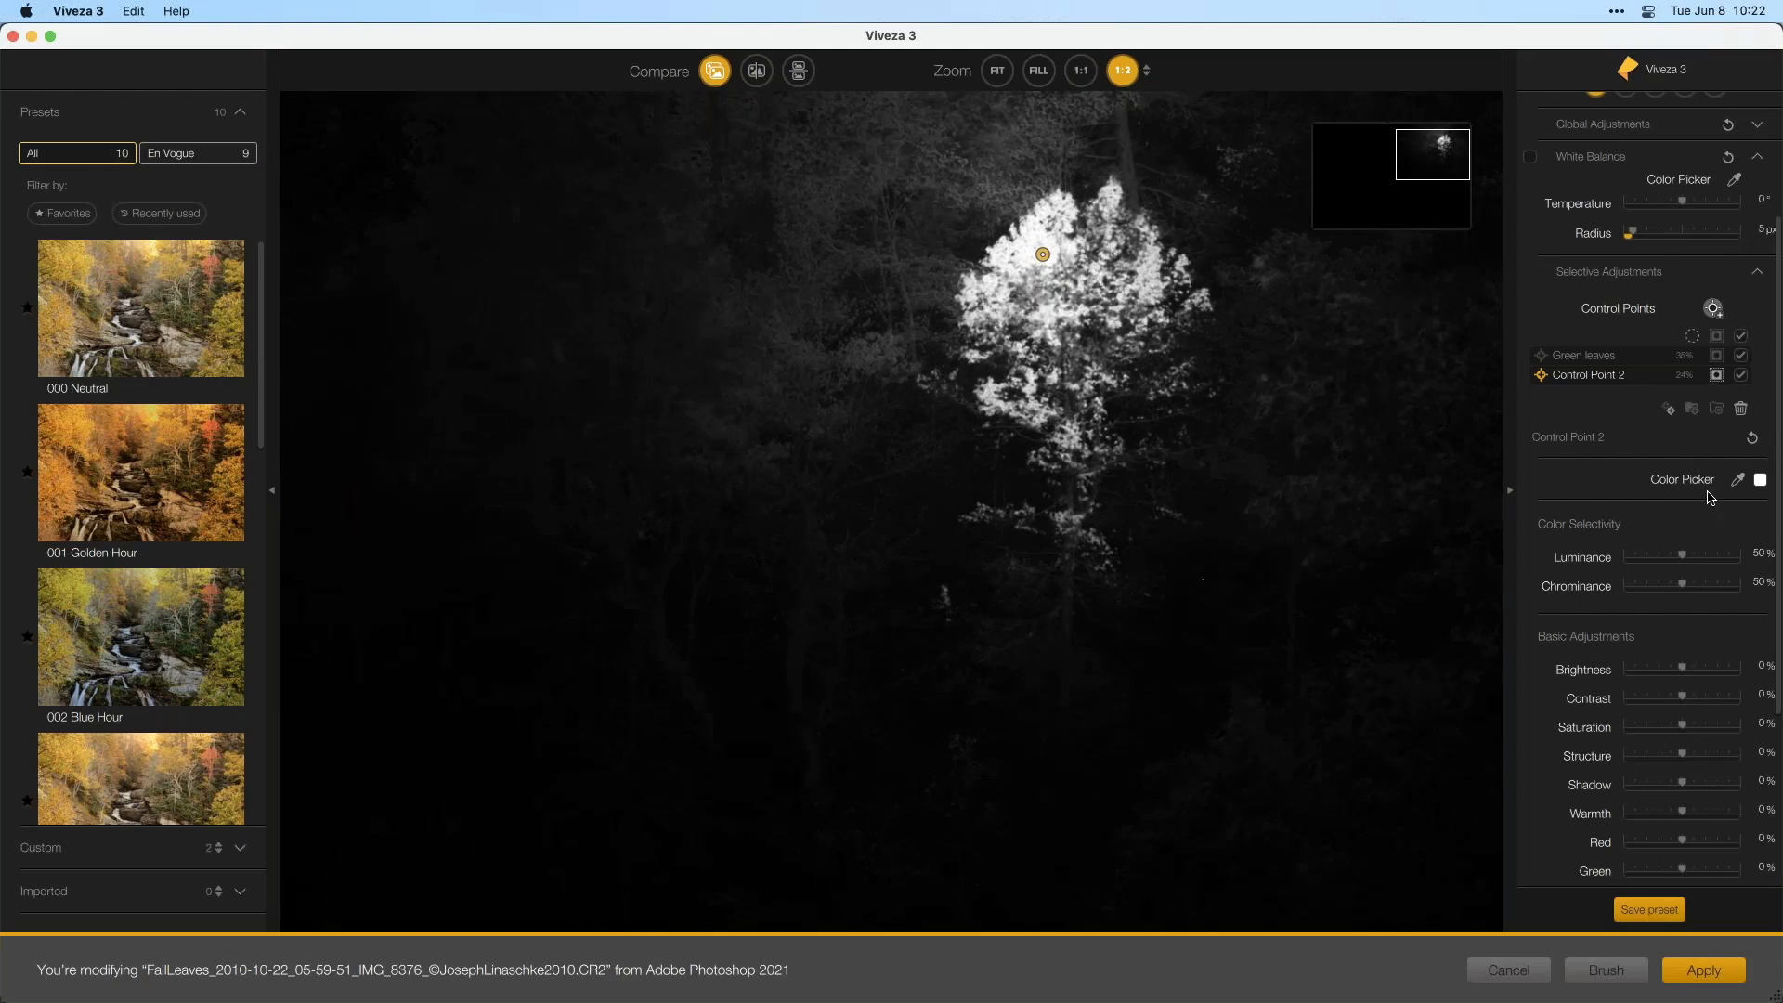
- Set Control Point 2's Luminance selectivity to 38% and Chrominance to 55%, and hide its mask
drag(1684, 557, 1696, 557)
double_click(1700, 558)
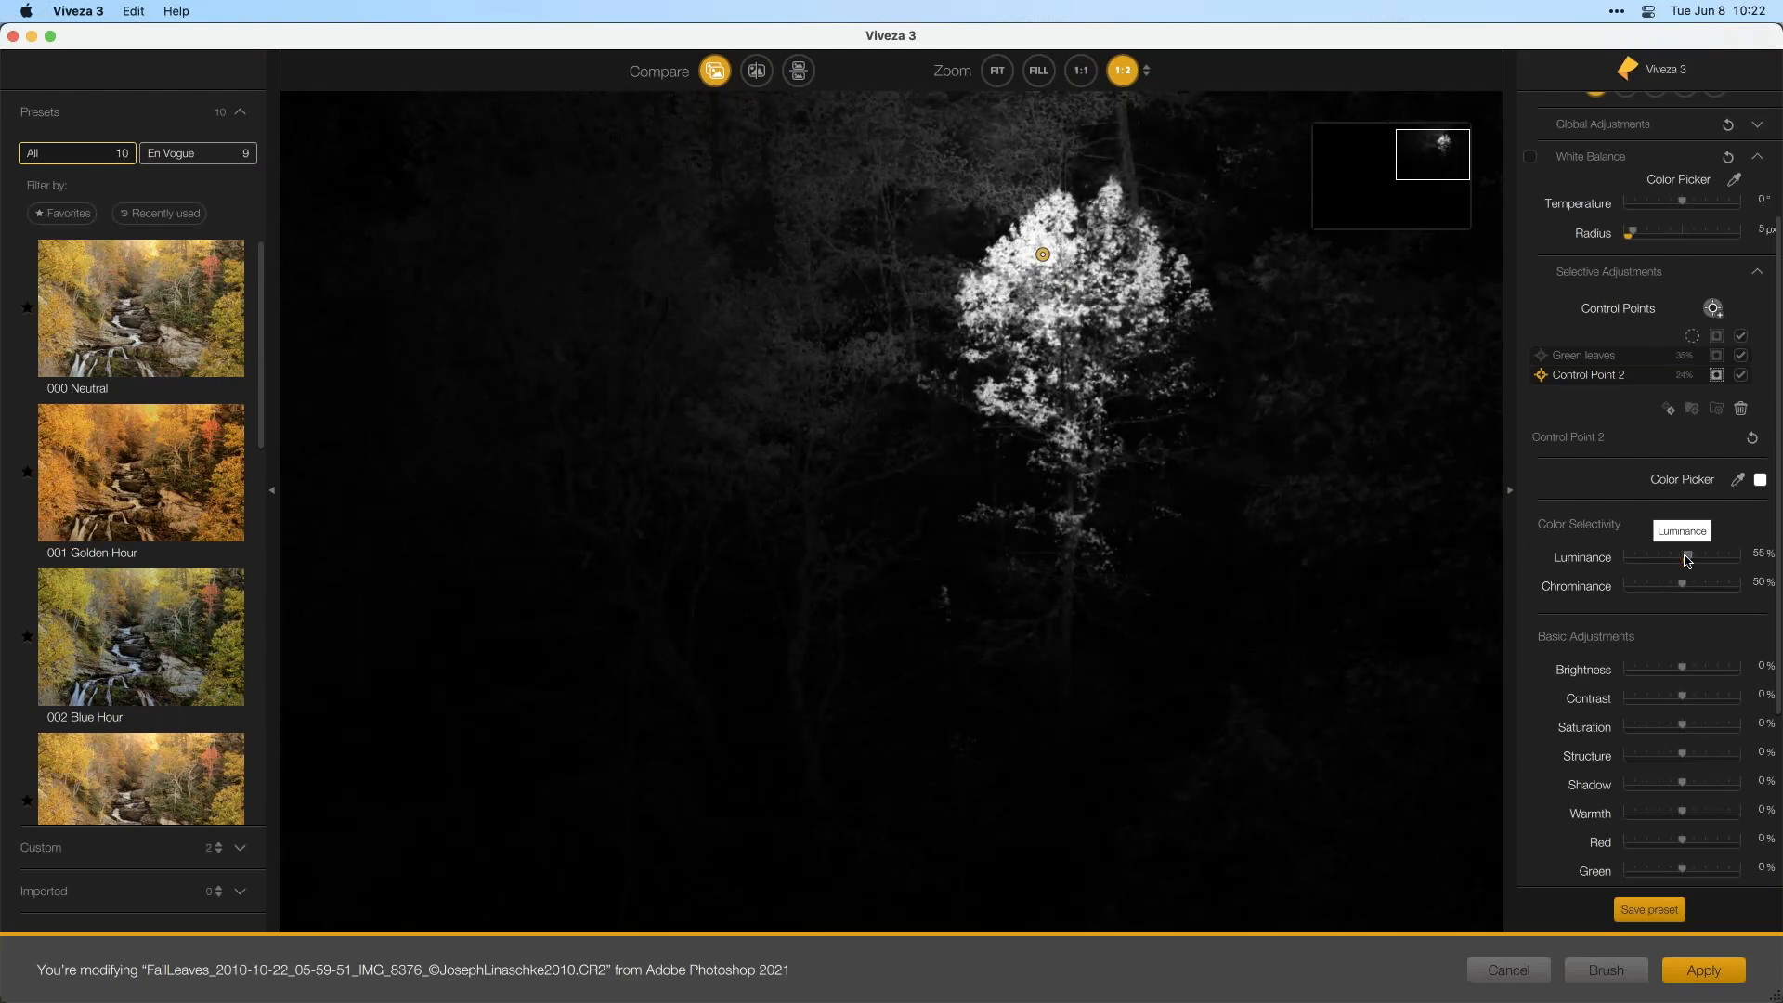
mouse_move(1683, 585)
mouse_down()
mouse_move(1701, 587)
mouse_move(1678, 559)
mouse_move(1689, 587)
mouse_up()
click(1718, 376)
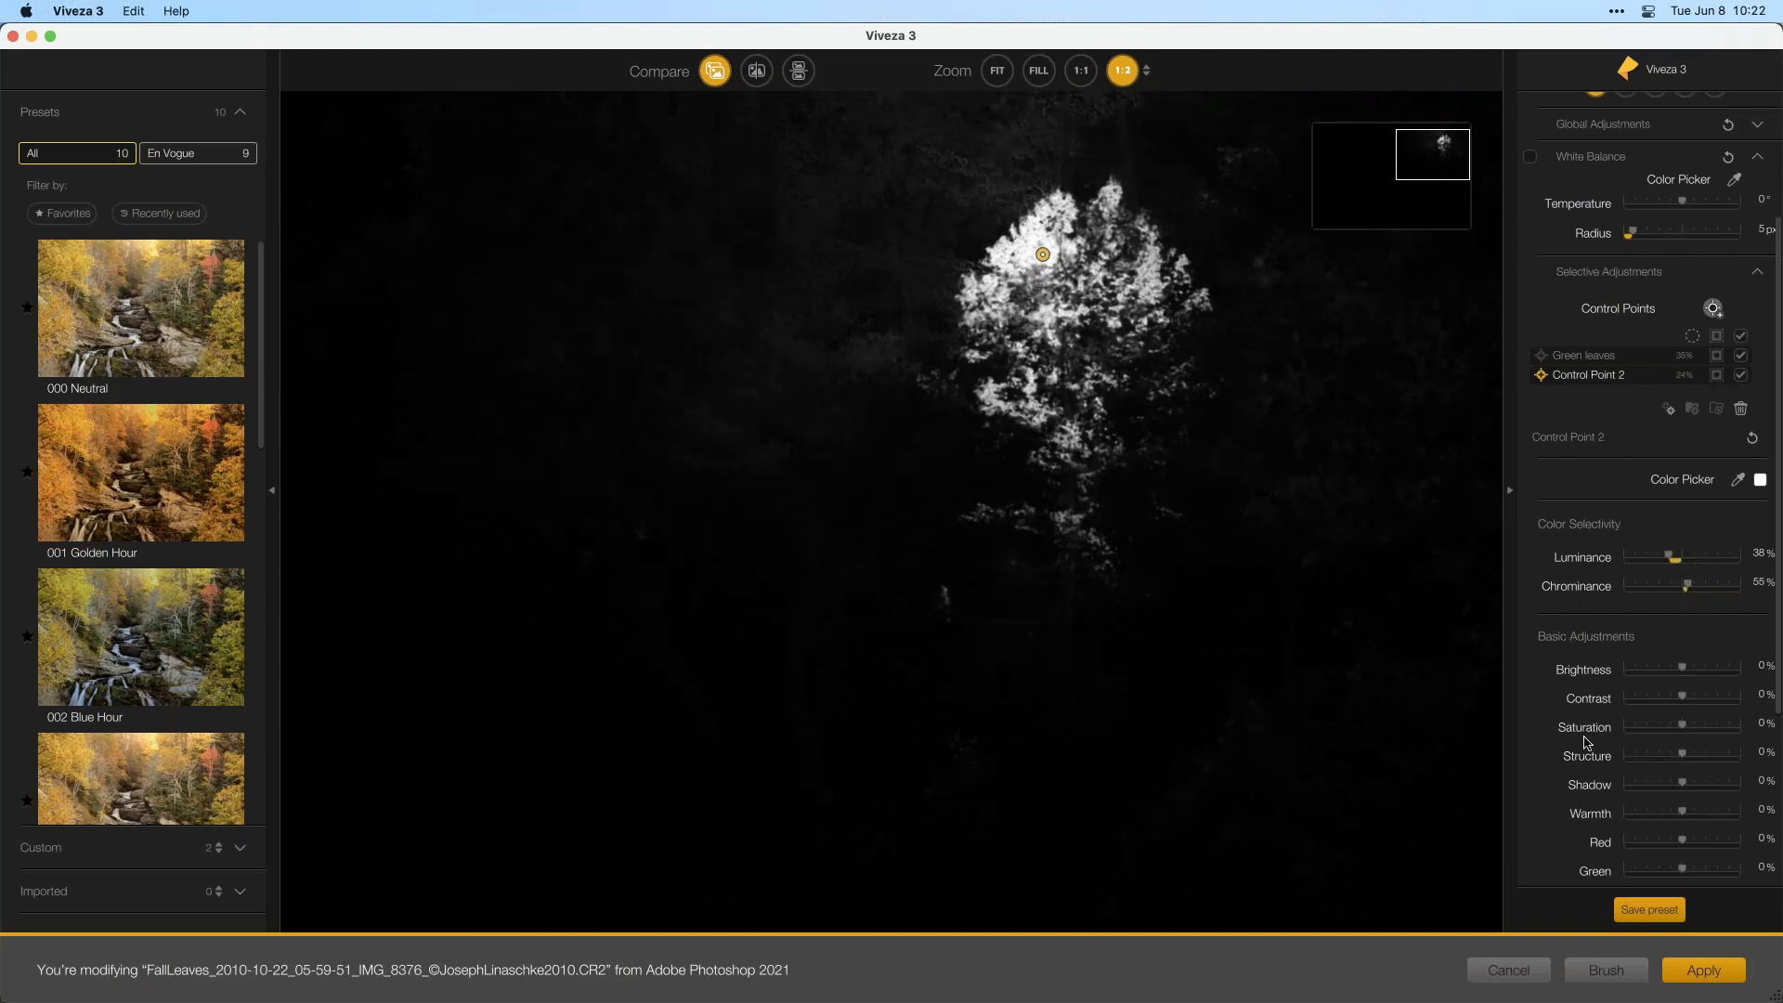
- Set the red tree control point's Saturation to 46%, Red to 51% and Brightness to -15%
mouse_move(1686, 730)
mouse_down()
mouse_move(1728, 731)
mouse_move(1710, 731)
mouse_up()
scroll(1682, 738, down, 2)
scroll(1681, 739, down, 1)
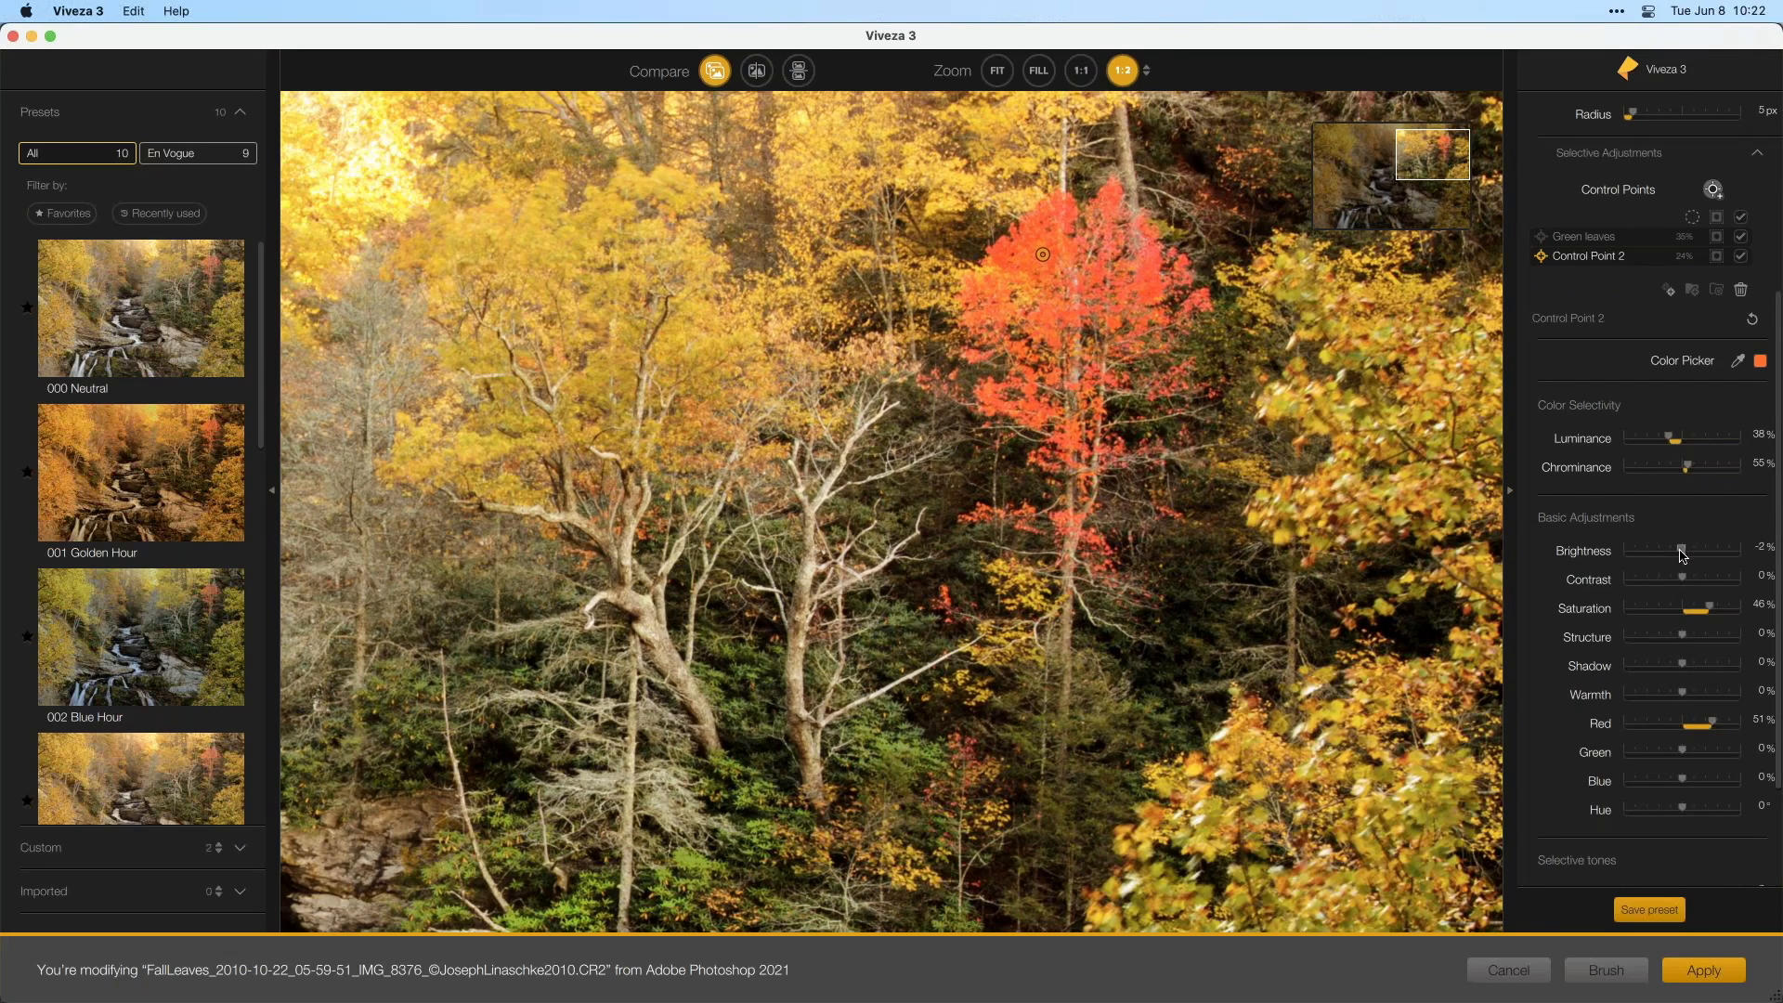
drag(1676, 560, 1677, 564)
- Fit the whole photo in view and compare the red tree with Control Point 2's effect hidden and shown
click(996, 80)
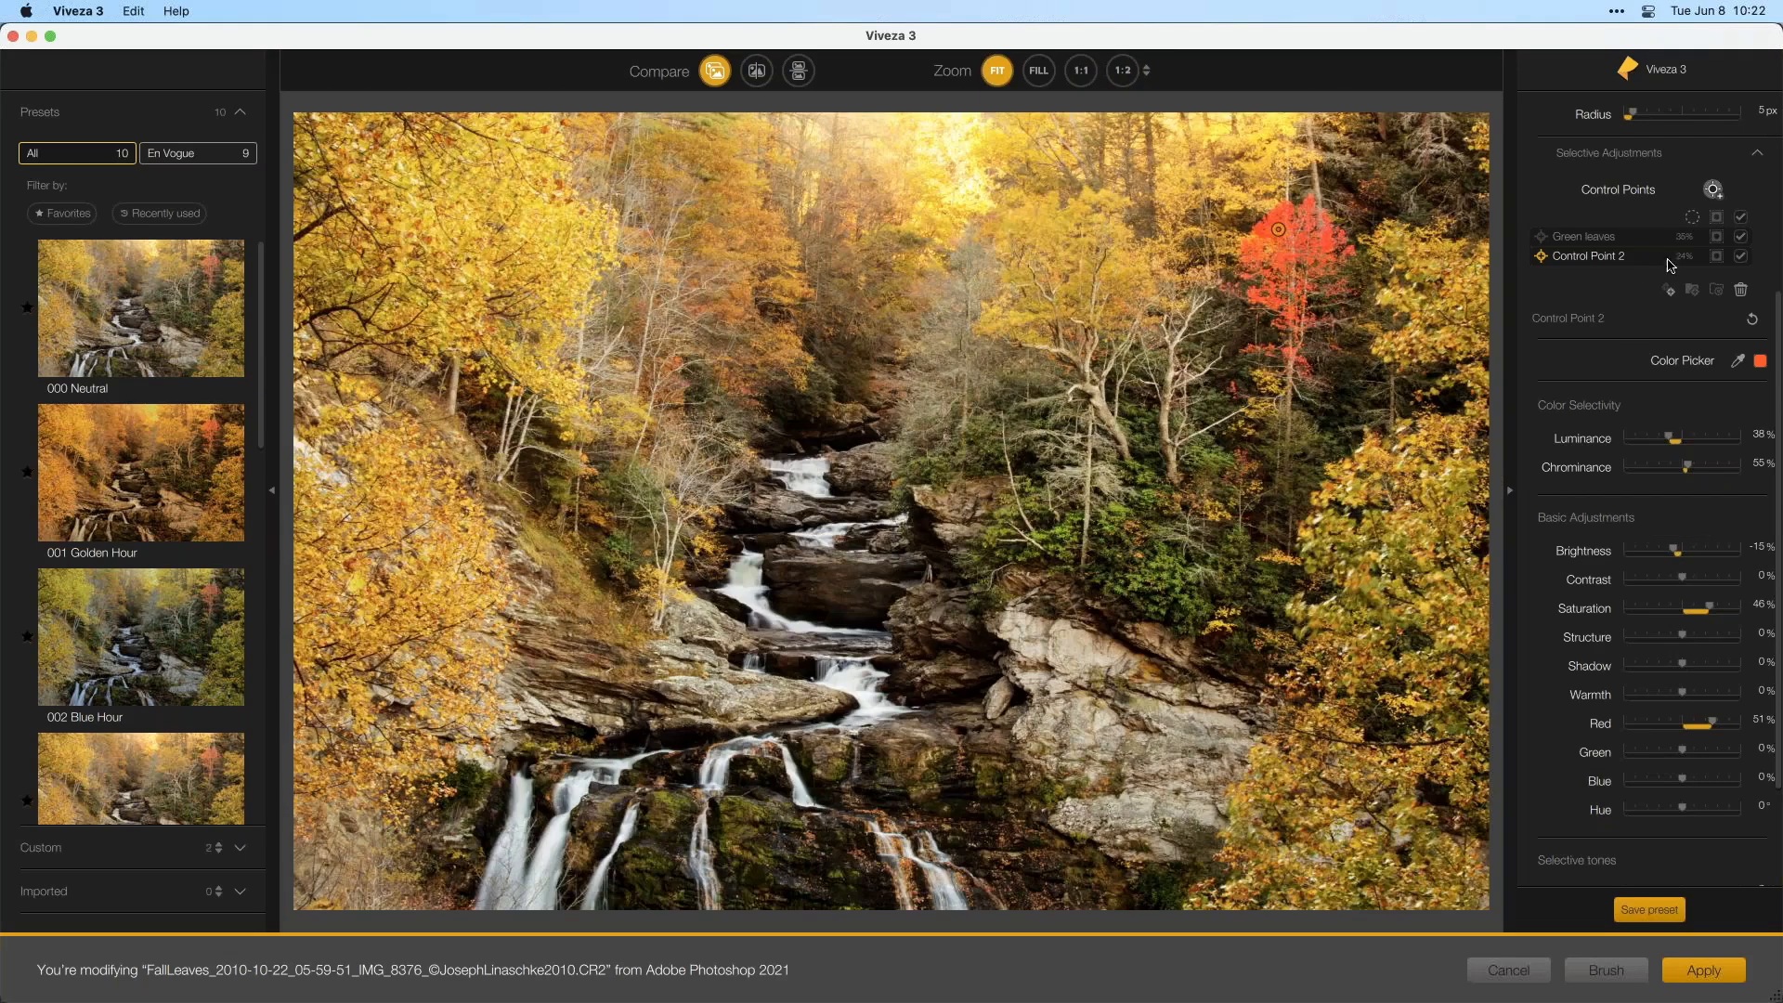
click(1740, 257)
click(1741, 258)
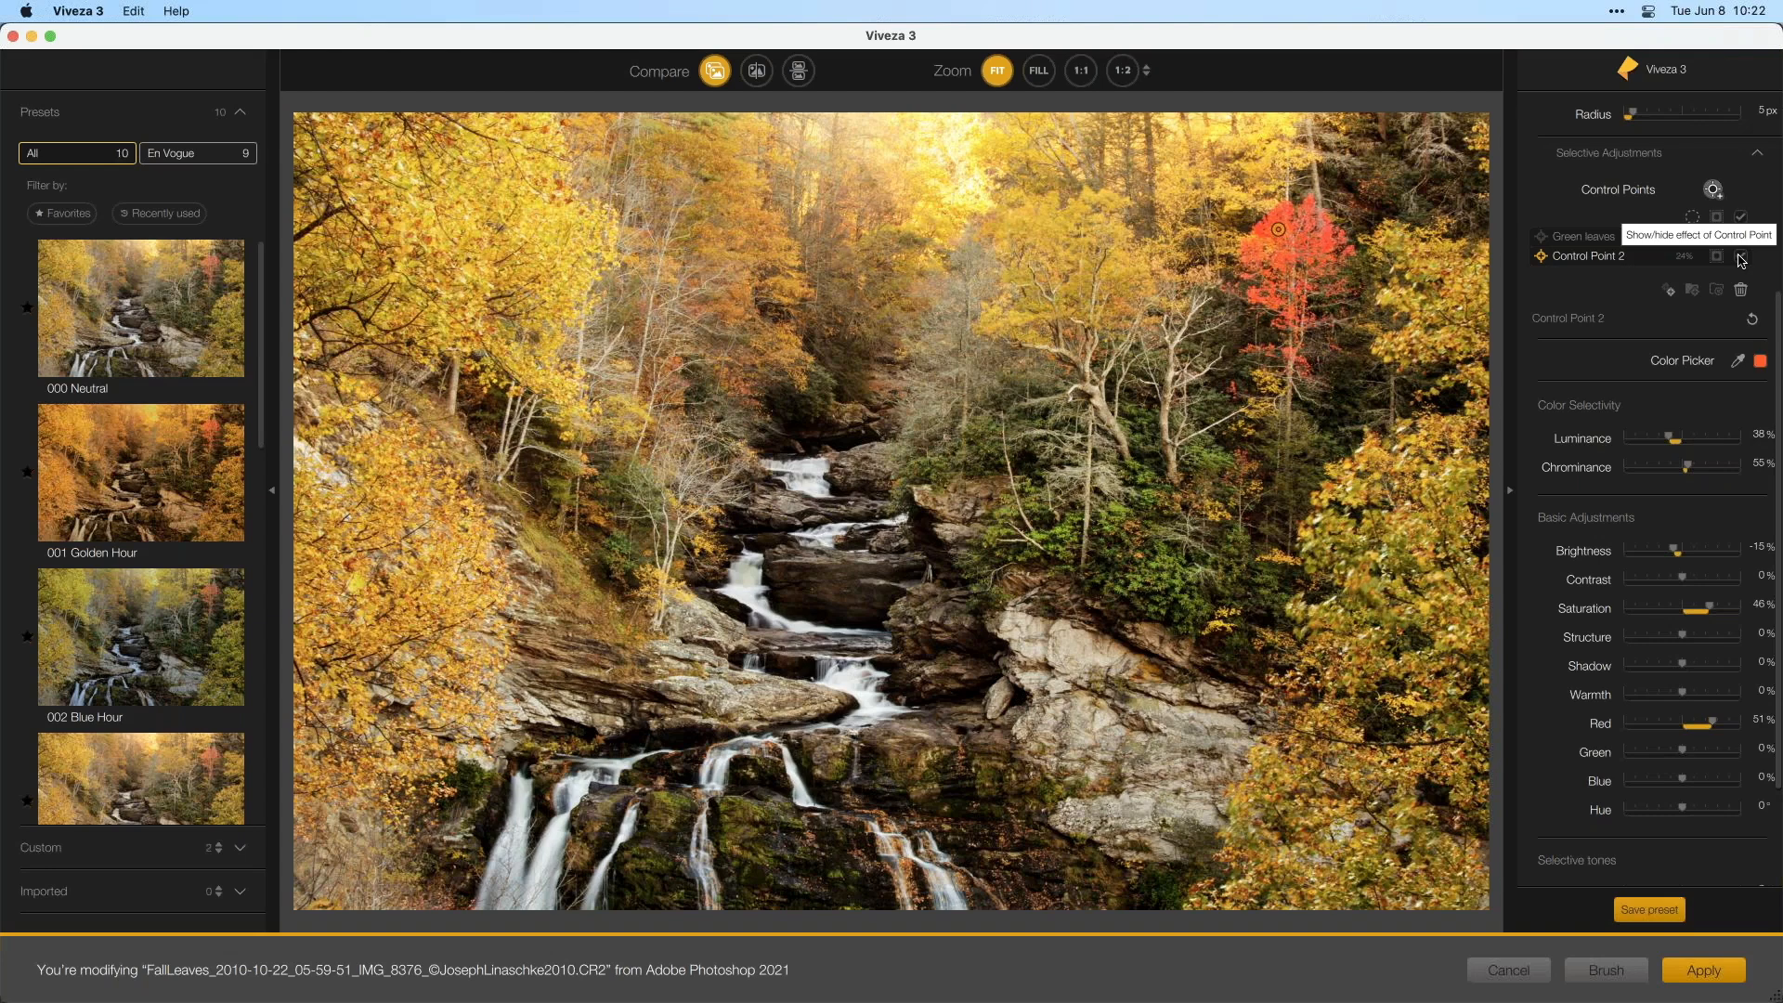
click(1741, 258)
click(1741, 258)
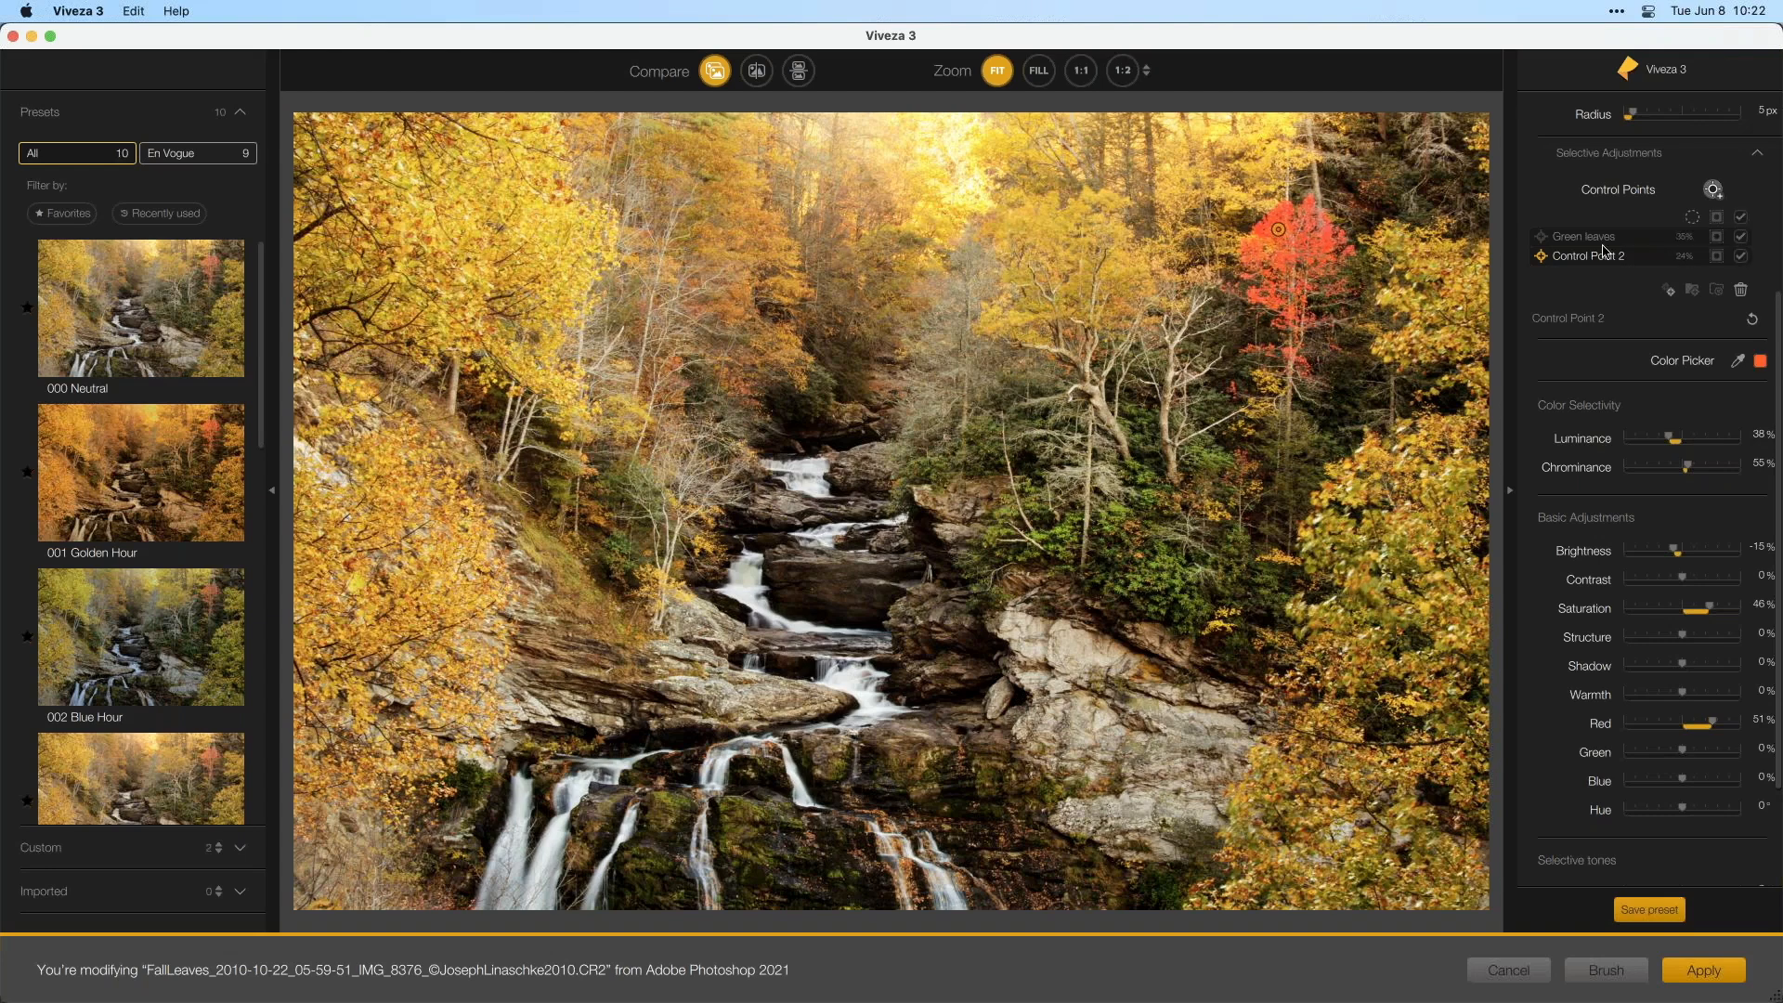
- Rename Control Point 2 to "Red leaves"
double_click(1616, 256)
text(Red leaves)
key(Return)
- Add a third control point with a wide radius, show its mask, and position it on the white water mid-cascade
click(1713, 189)
click(814, 690)
drag(954, 689, 1017, 689)
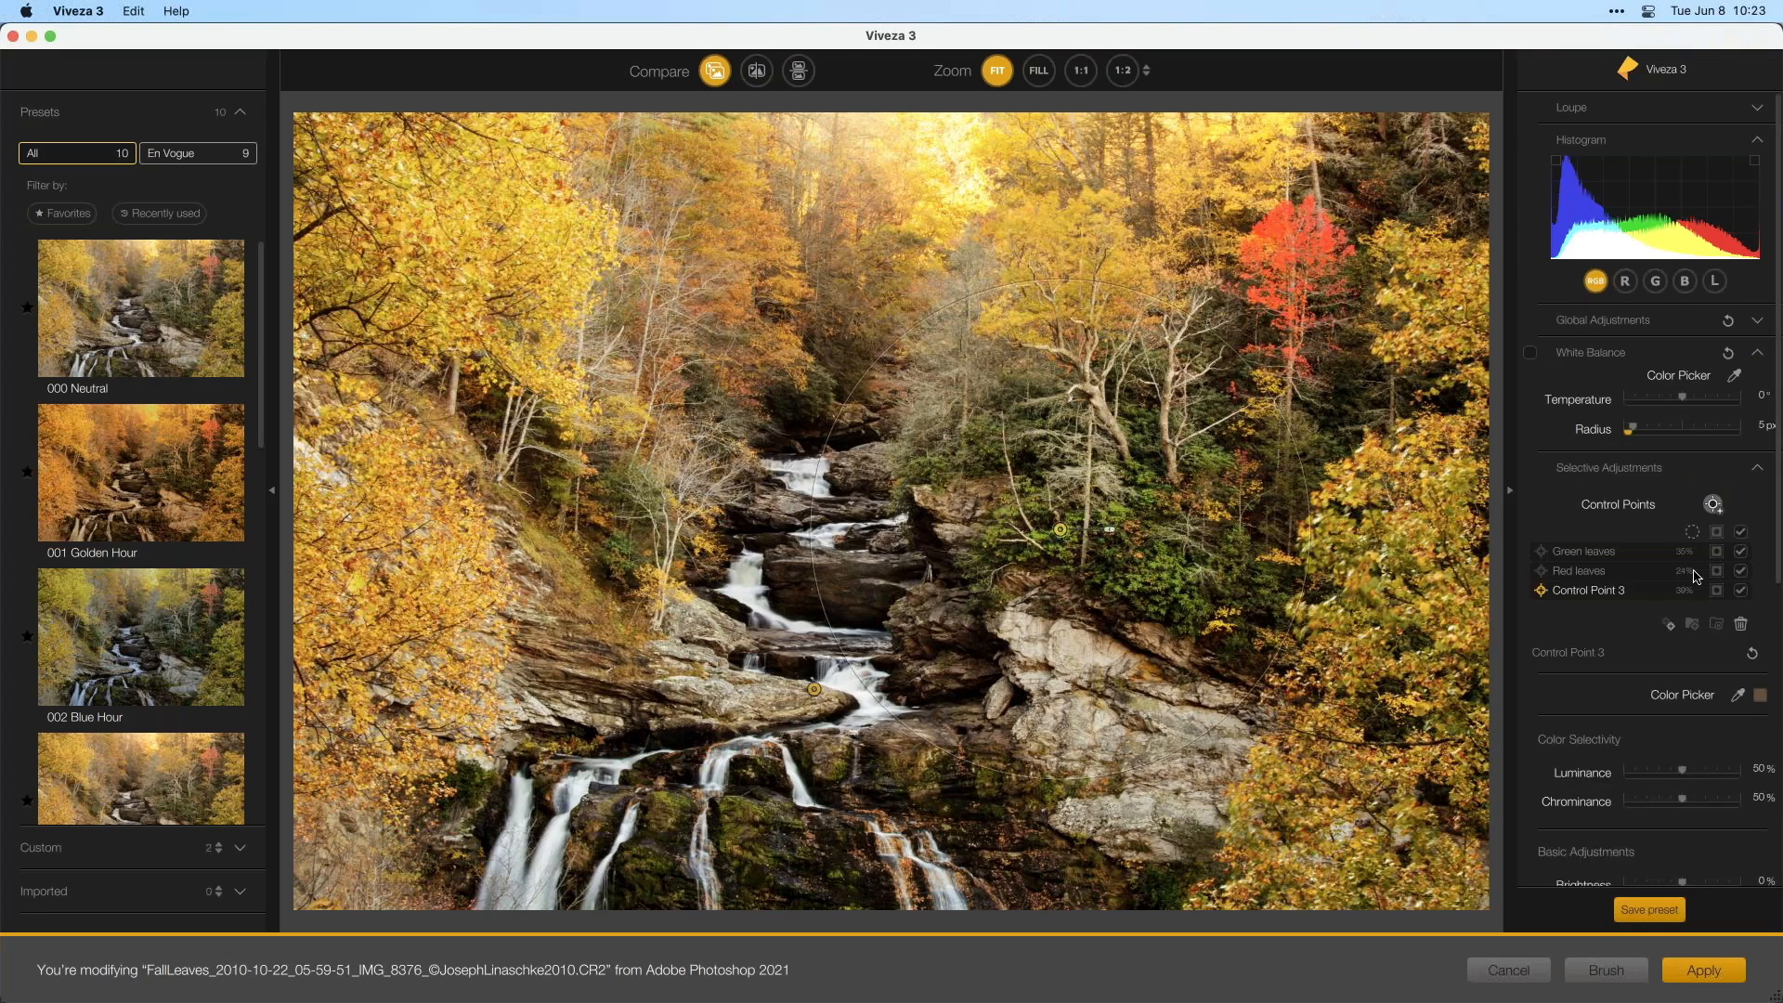
click(1717, 590)
drag(814, 690, 860, 688)
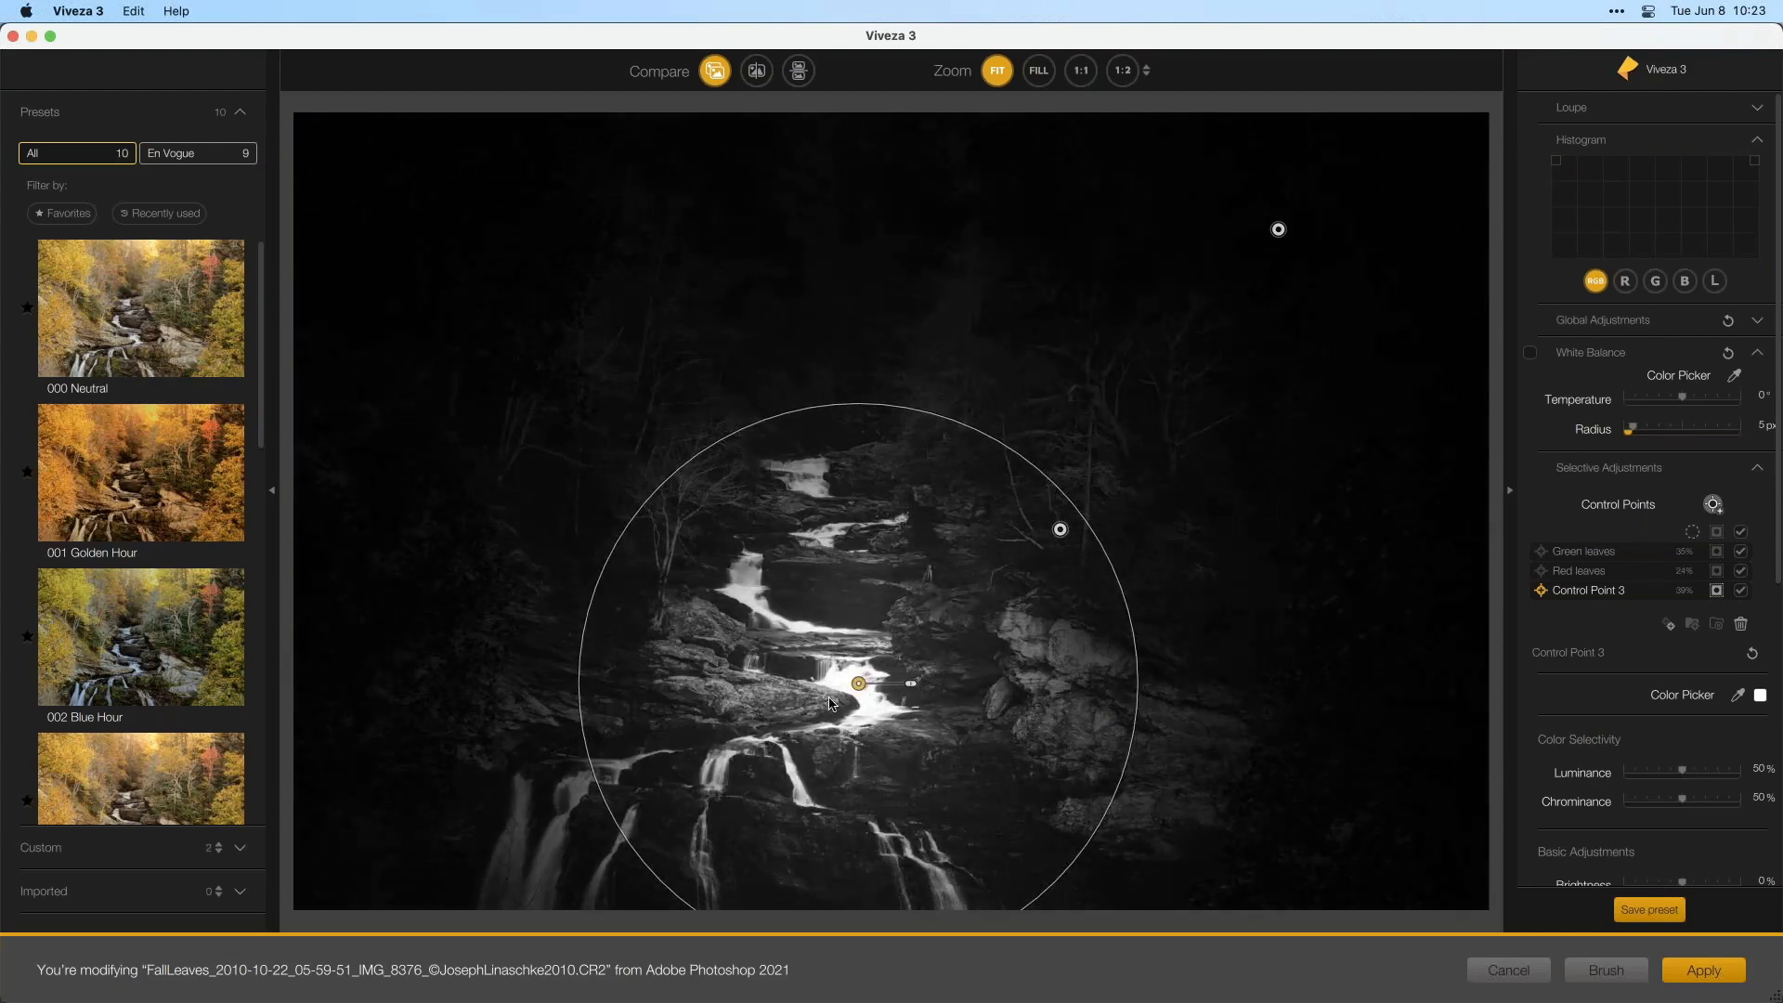
- Set Control Point 3's Luminance selectivity to 79% and Chrominance to 75% to isolate the white water
scroll(1704, 417, down, 5)
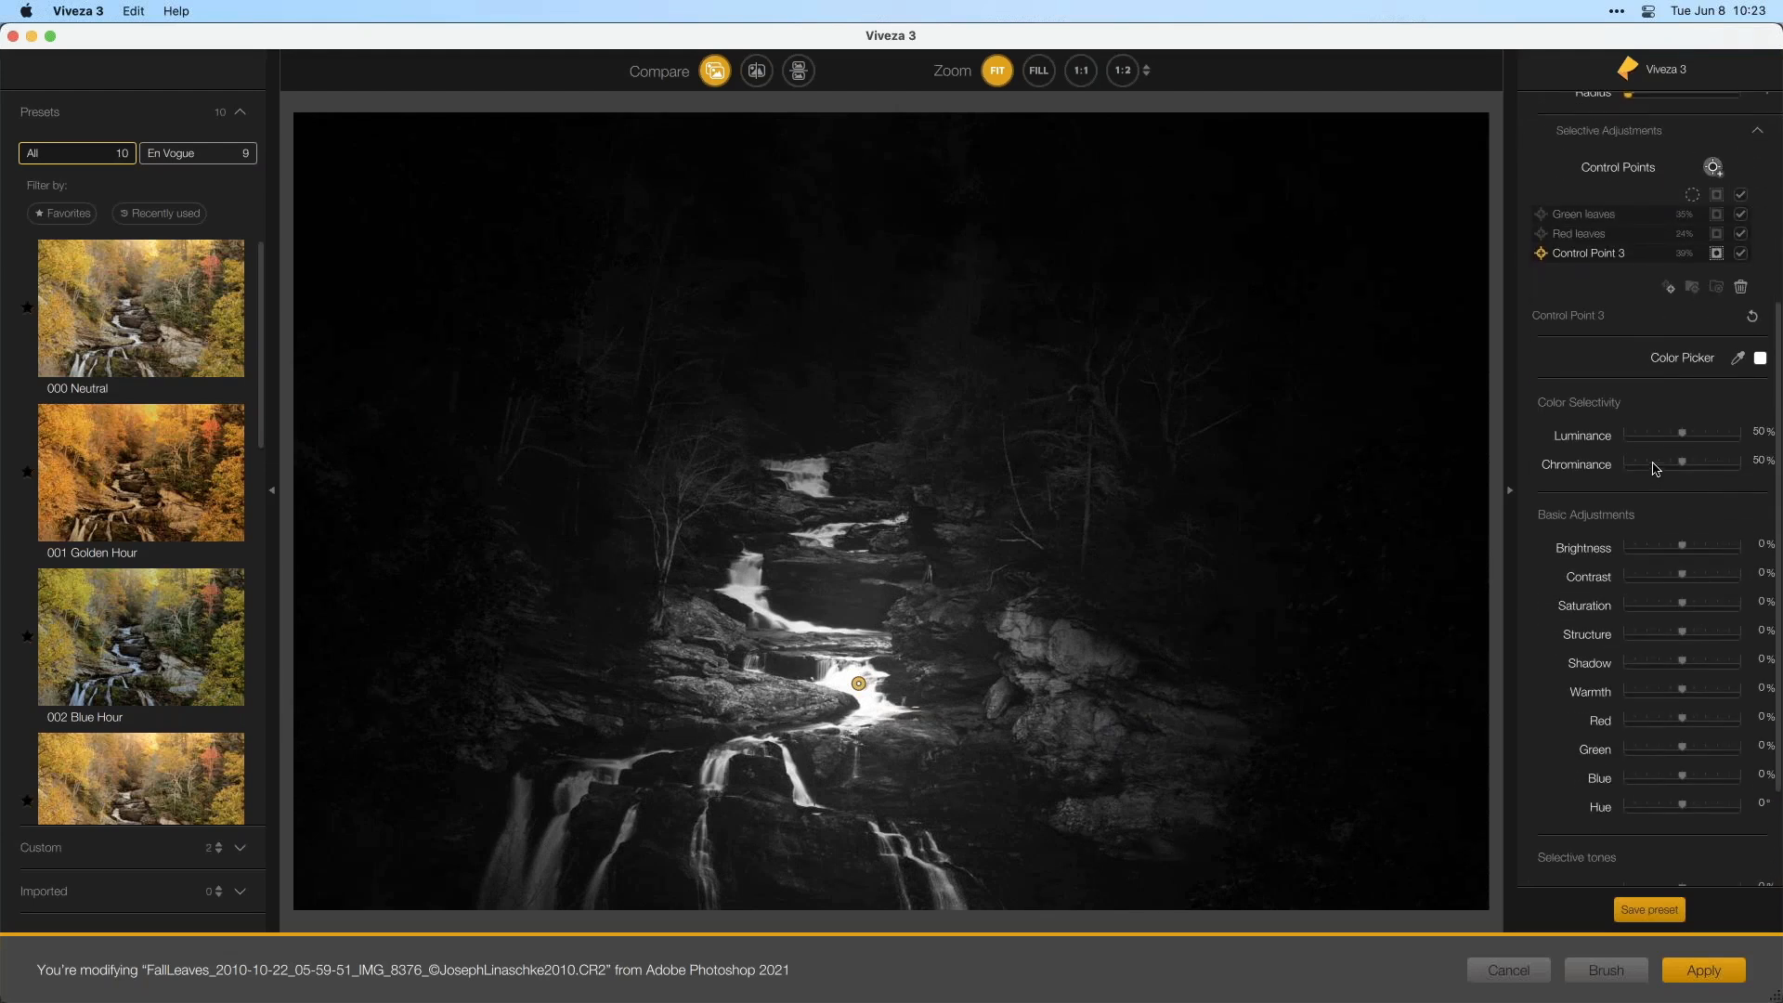
drag(1708, 433, 1714, 457)
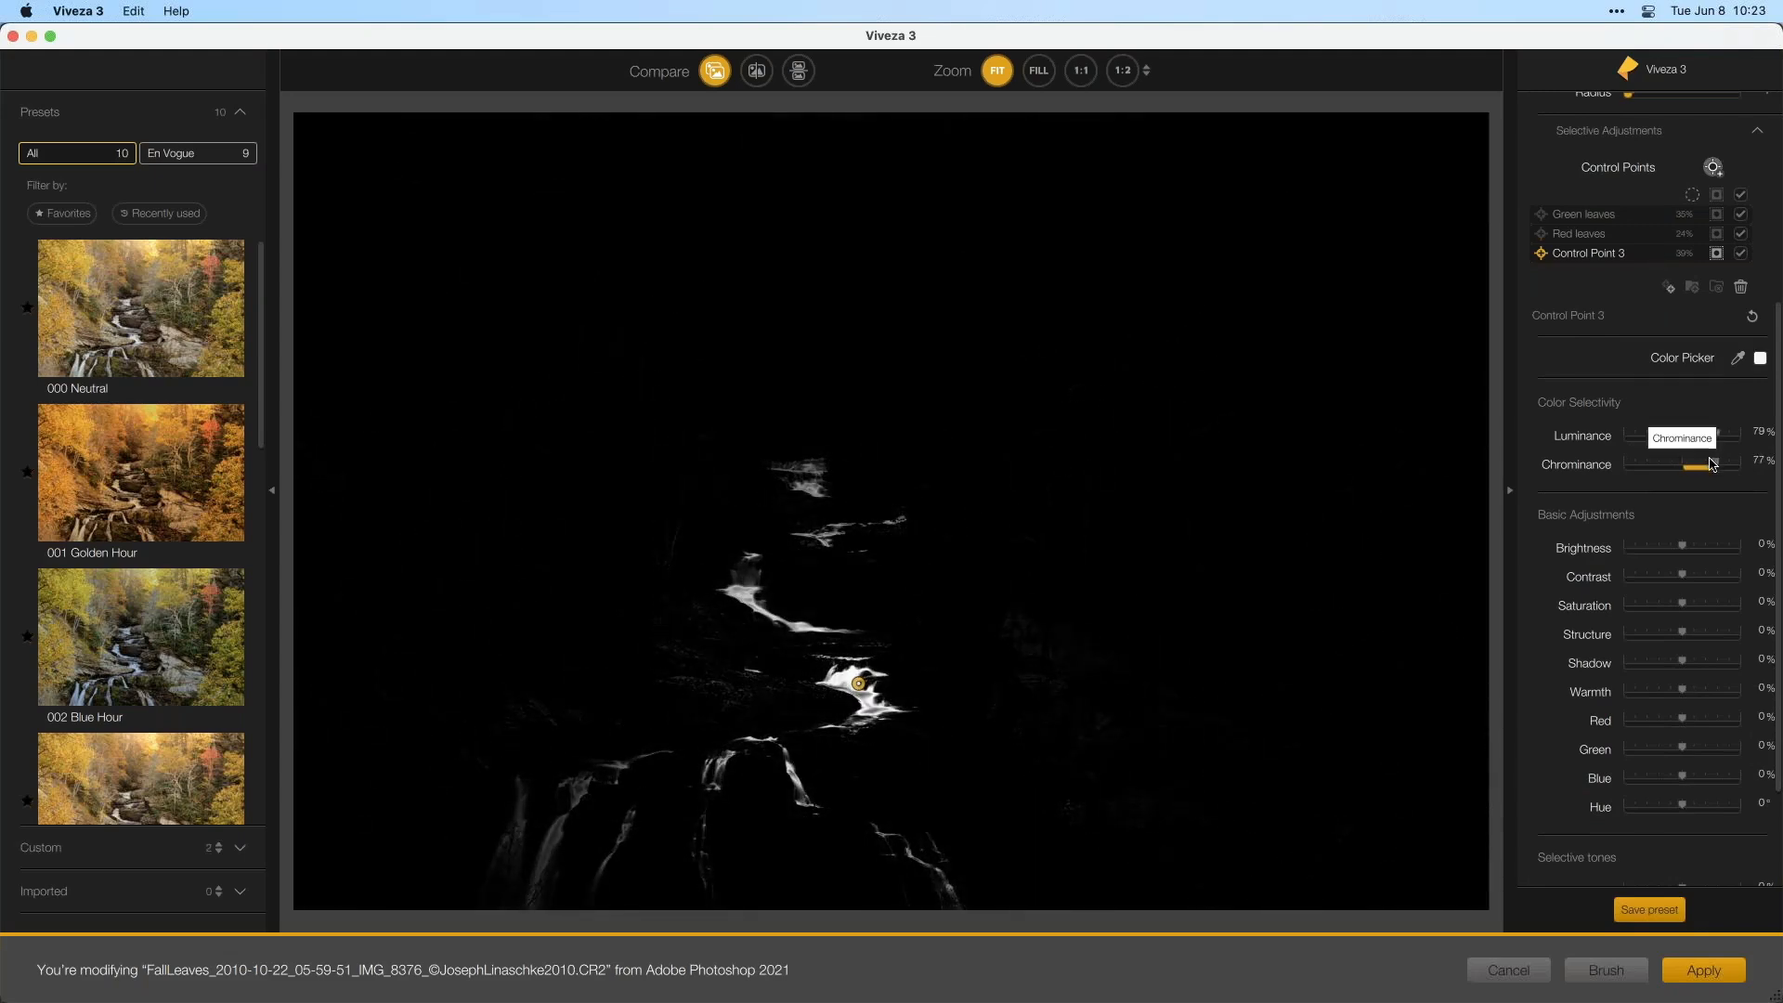
mouse_move(845, 681)
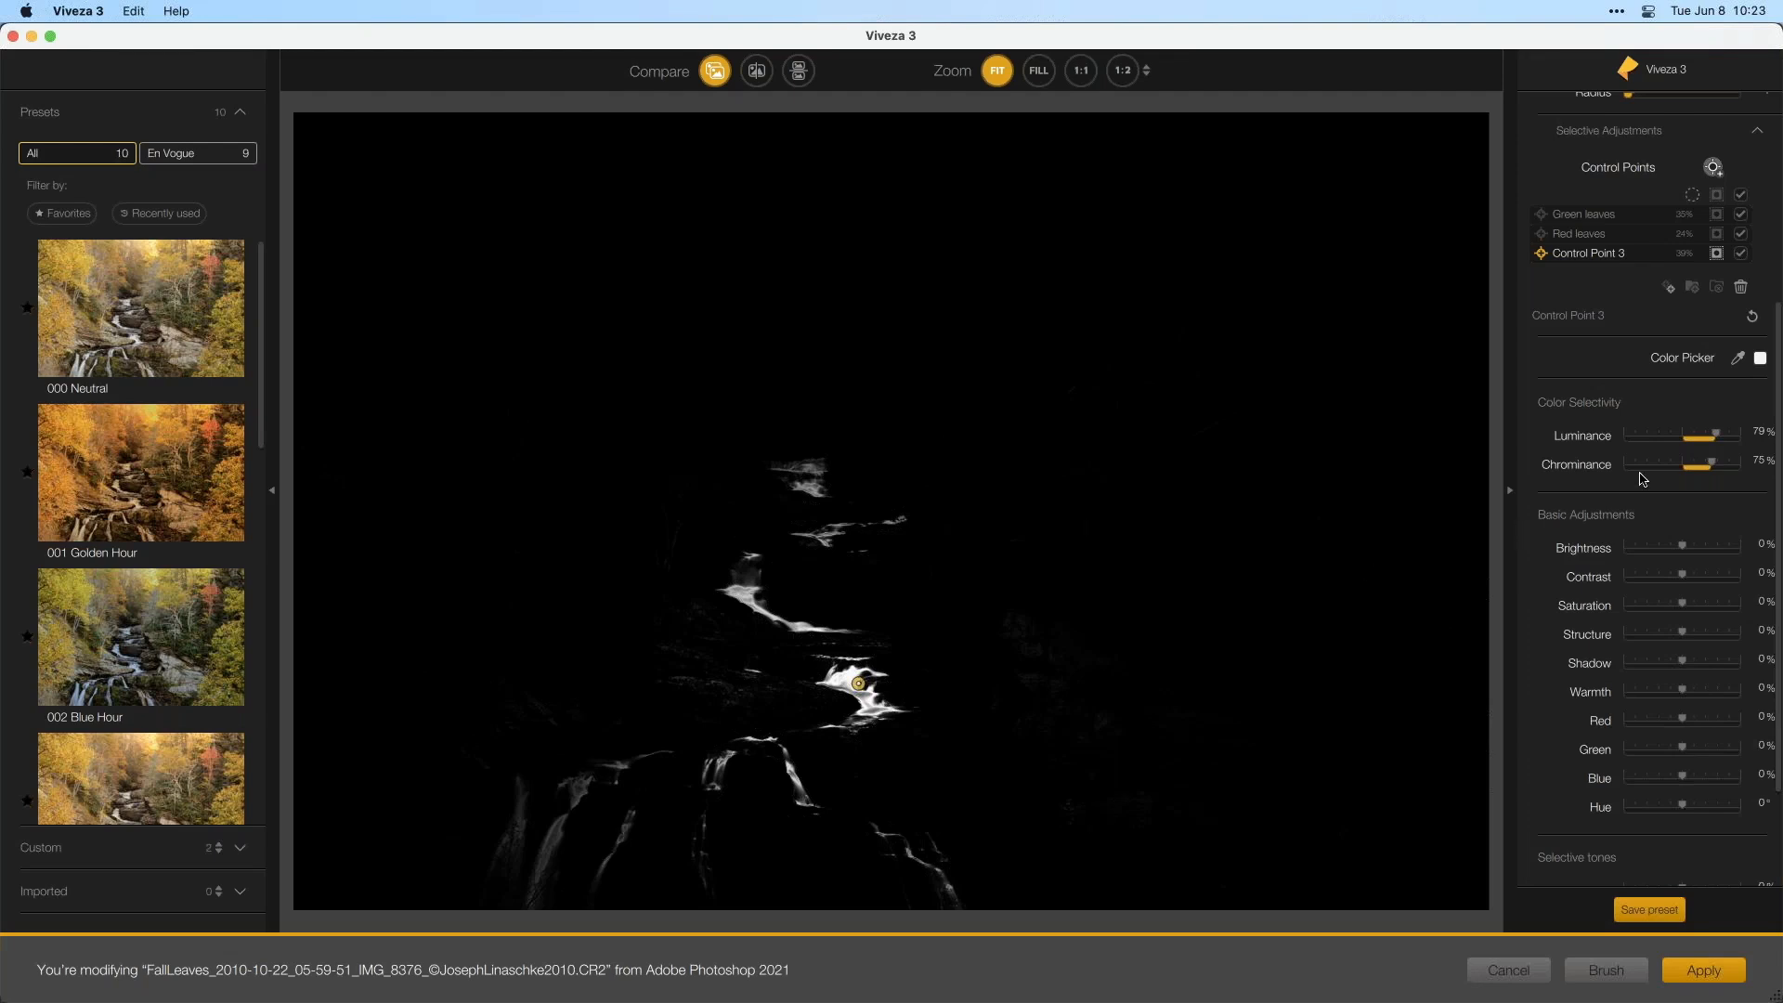
- Set Control Point 3's Luminance and Chrominance selectivity to 0%, hide its mask, and slightly shrink its radius
drag(1718, 440, 1599, 471)
mouse_move(1094, 490)
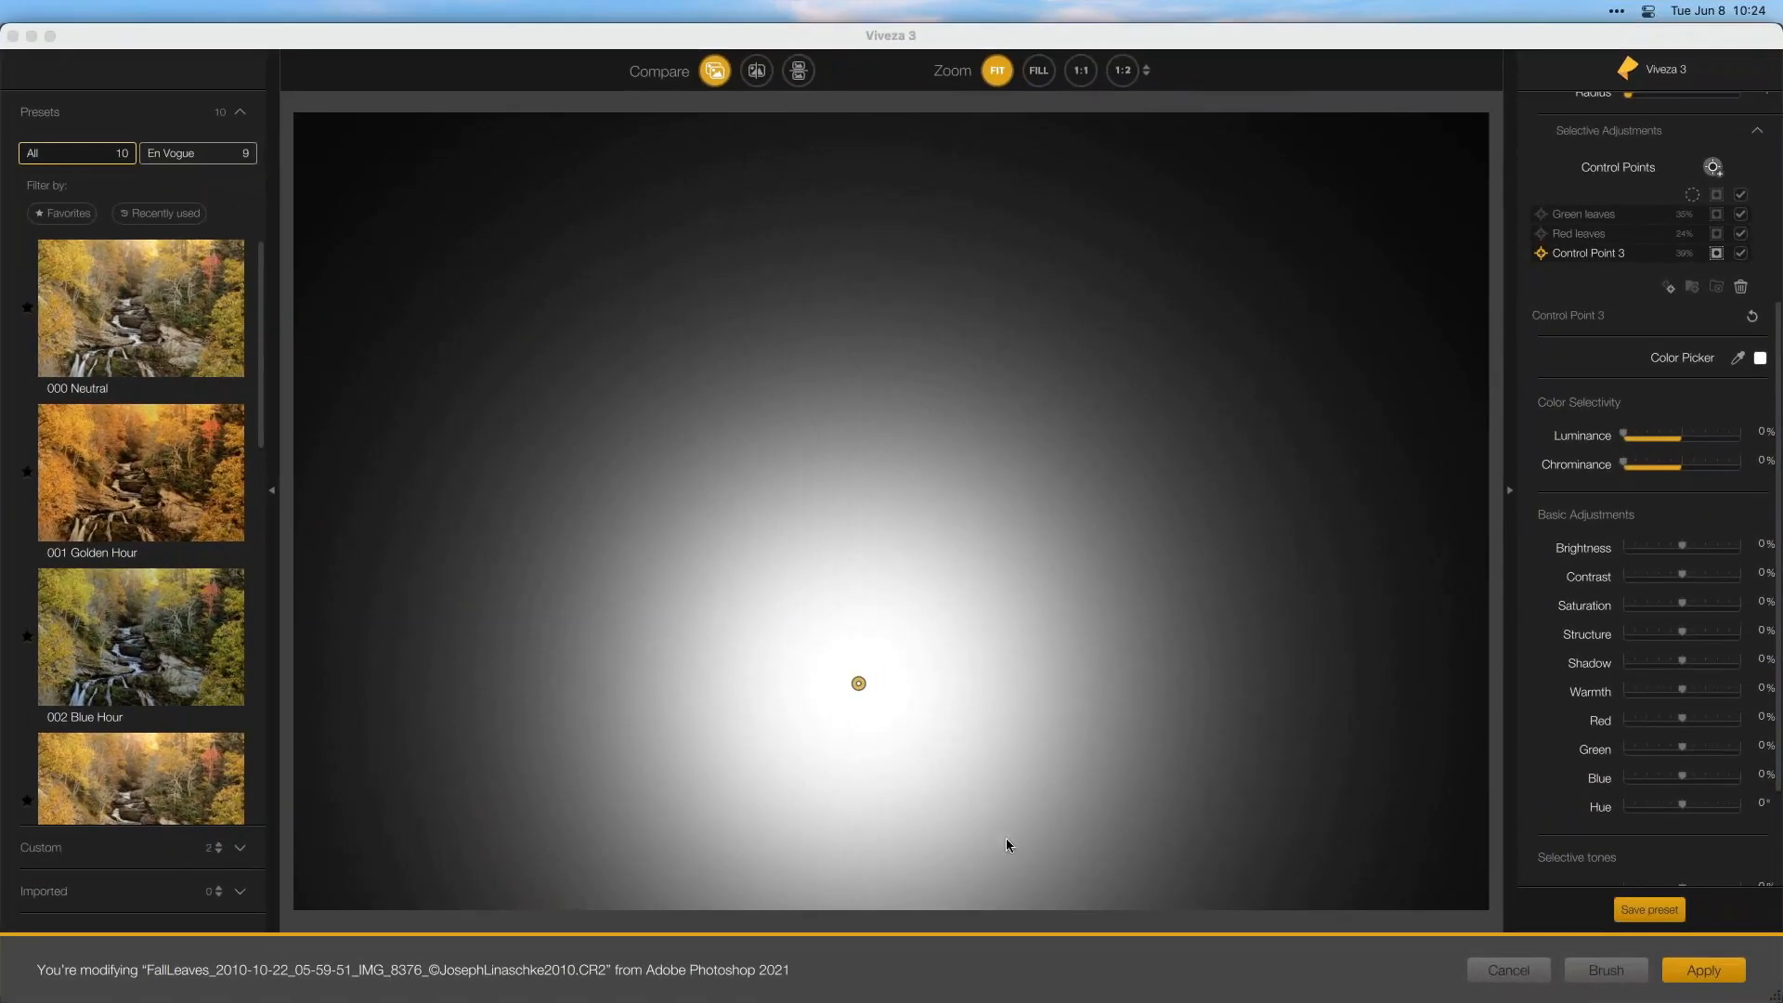
click(1717, 253)
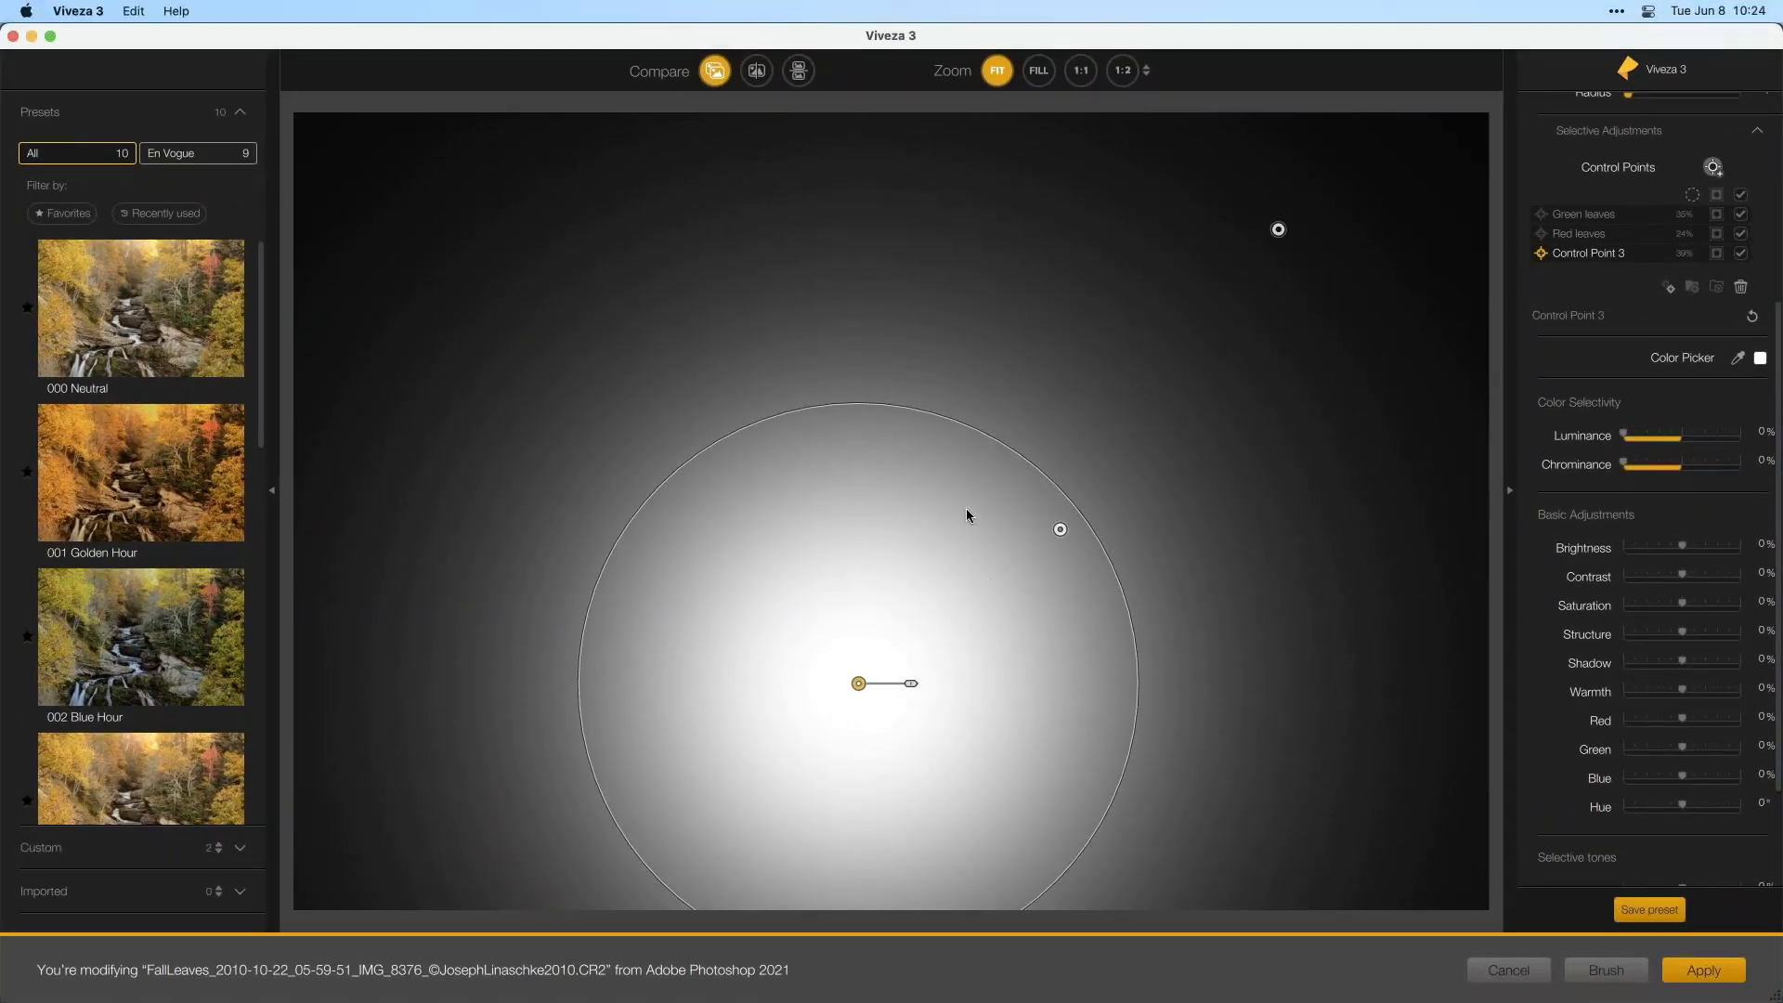
drag(893, 425, 889, 433)
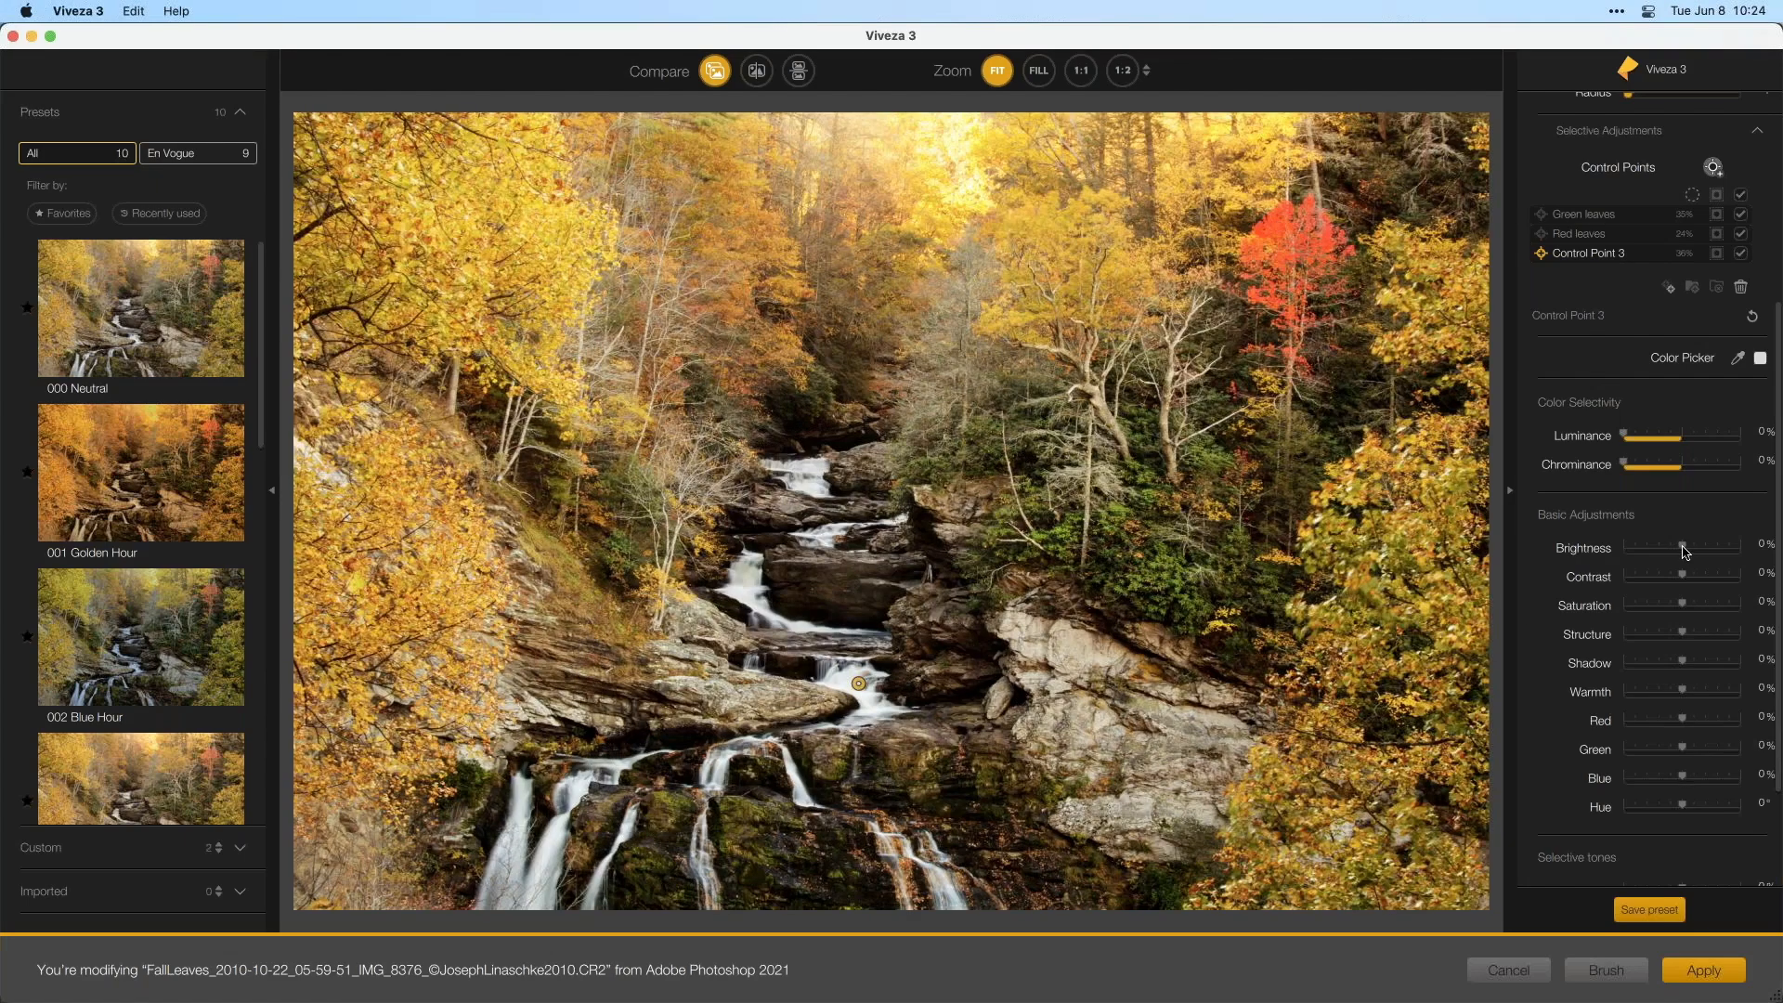
- Set Control Point 3's Brightness to 24% and Structure to 100%, and compare the waterfall with its effect hidden and shown
drag(1685, 548, 1697, 548)
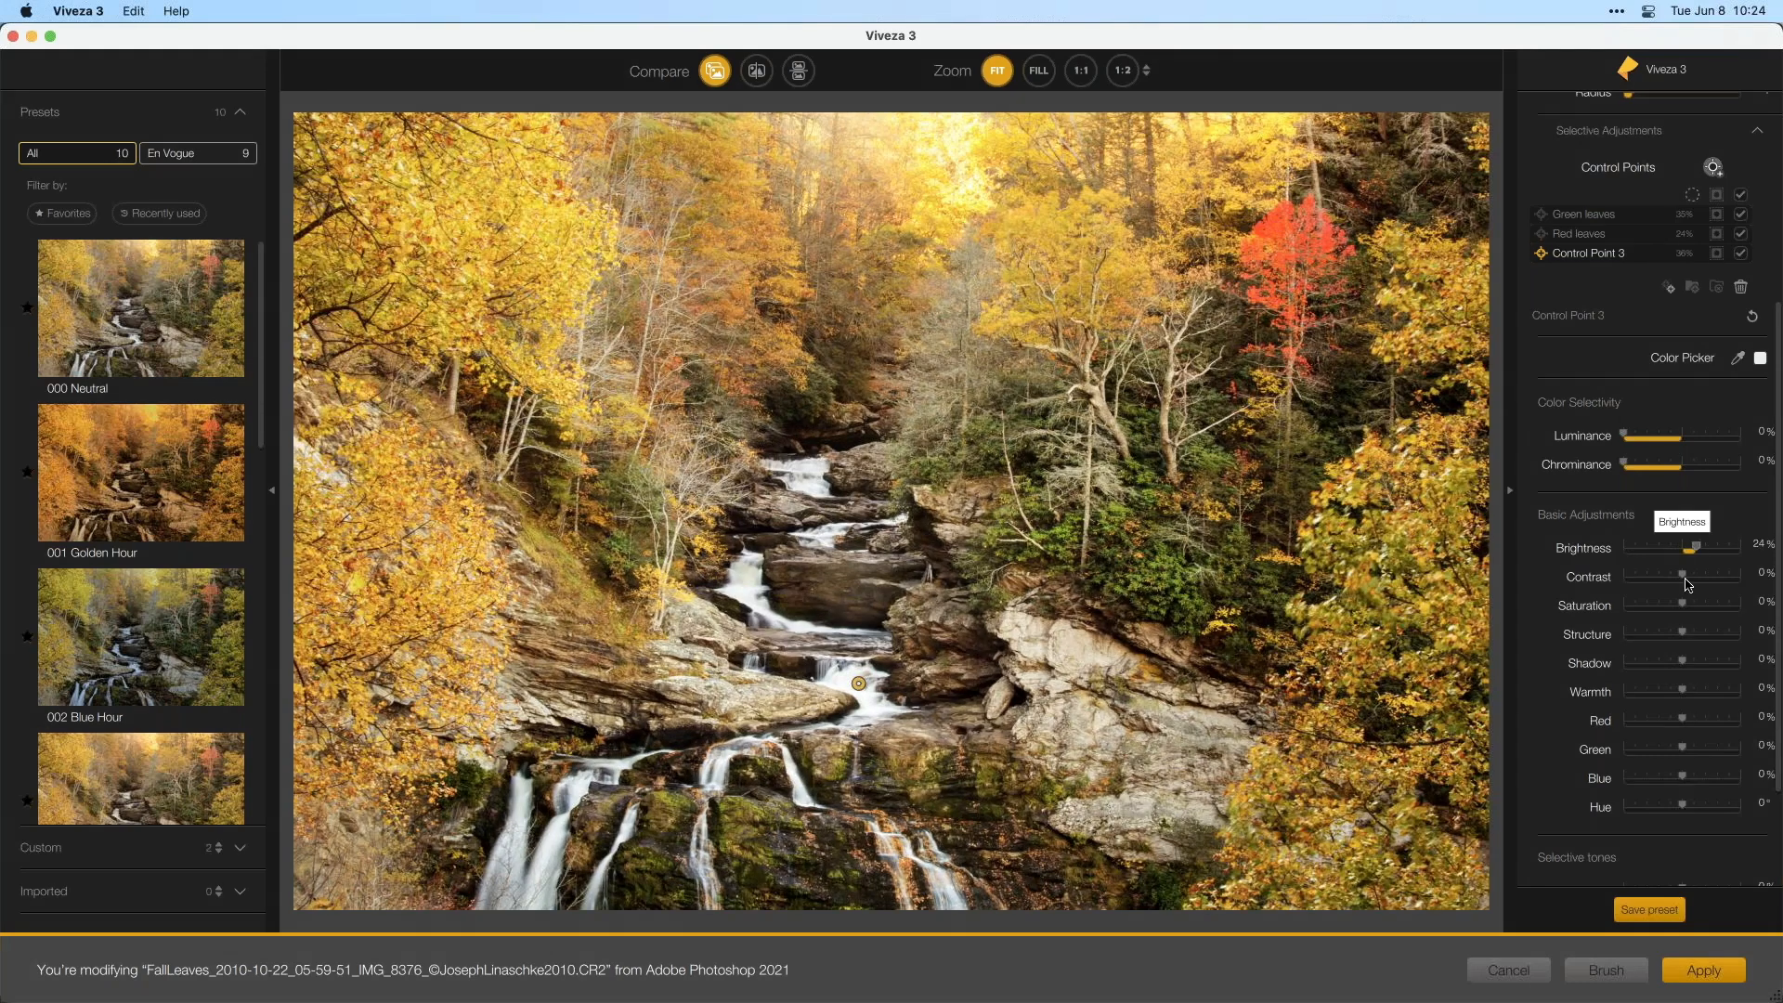
drag(1684, 637, 1753, 634)
mouse_move(858, 689)
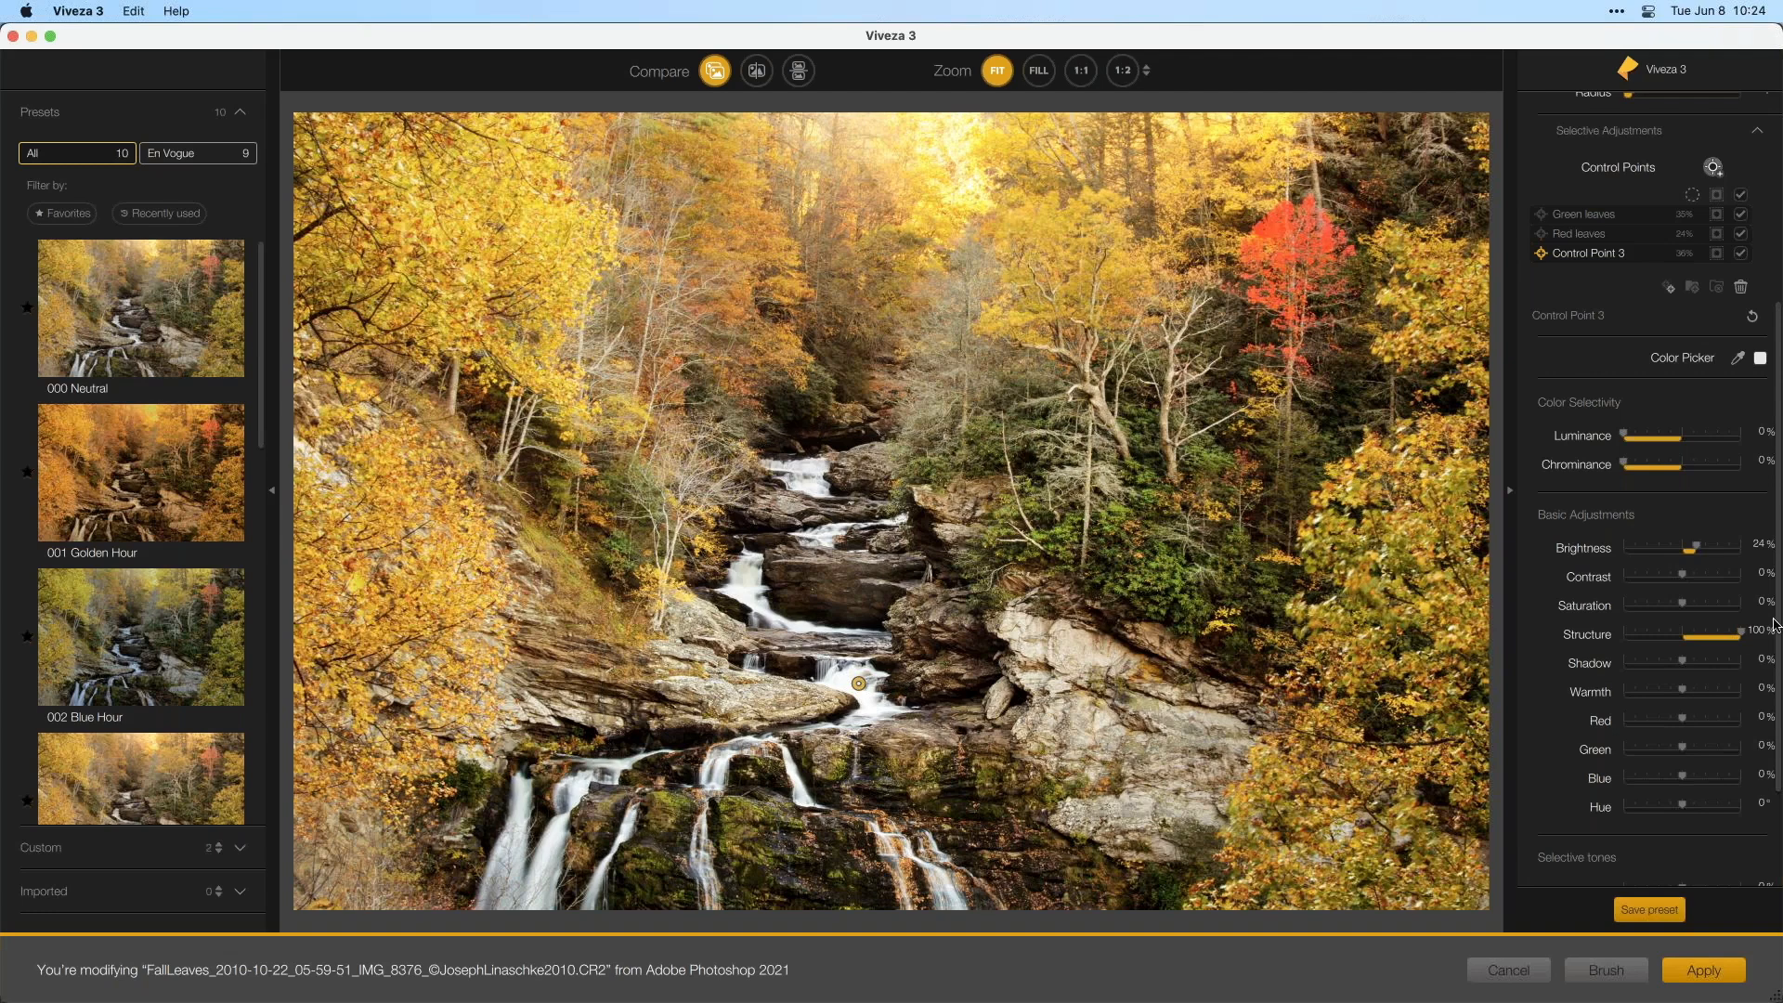
click(1741, 254)
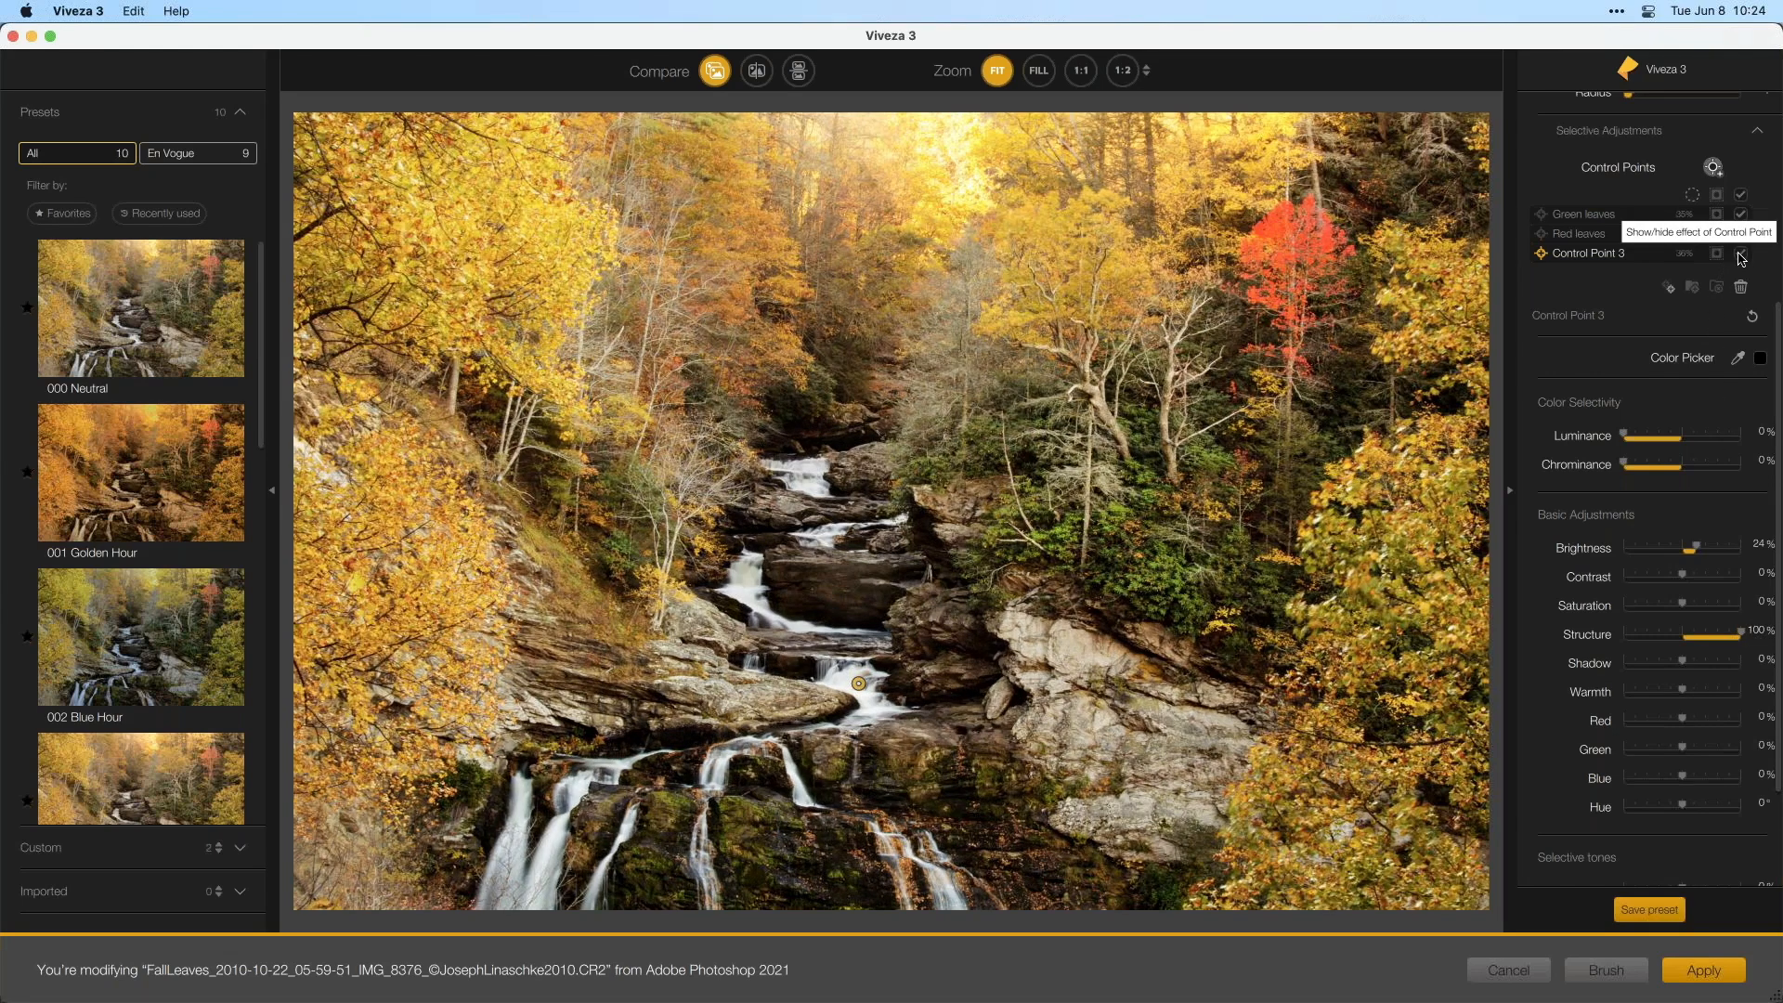
click(1741, 256)
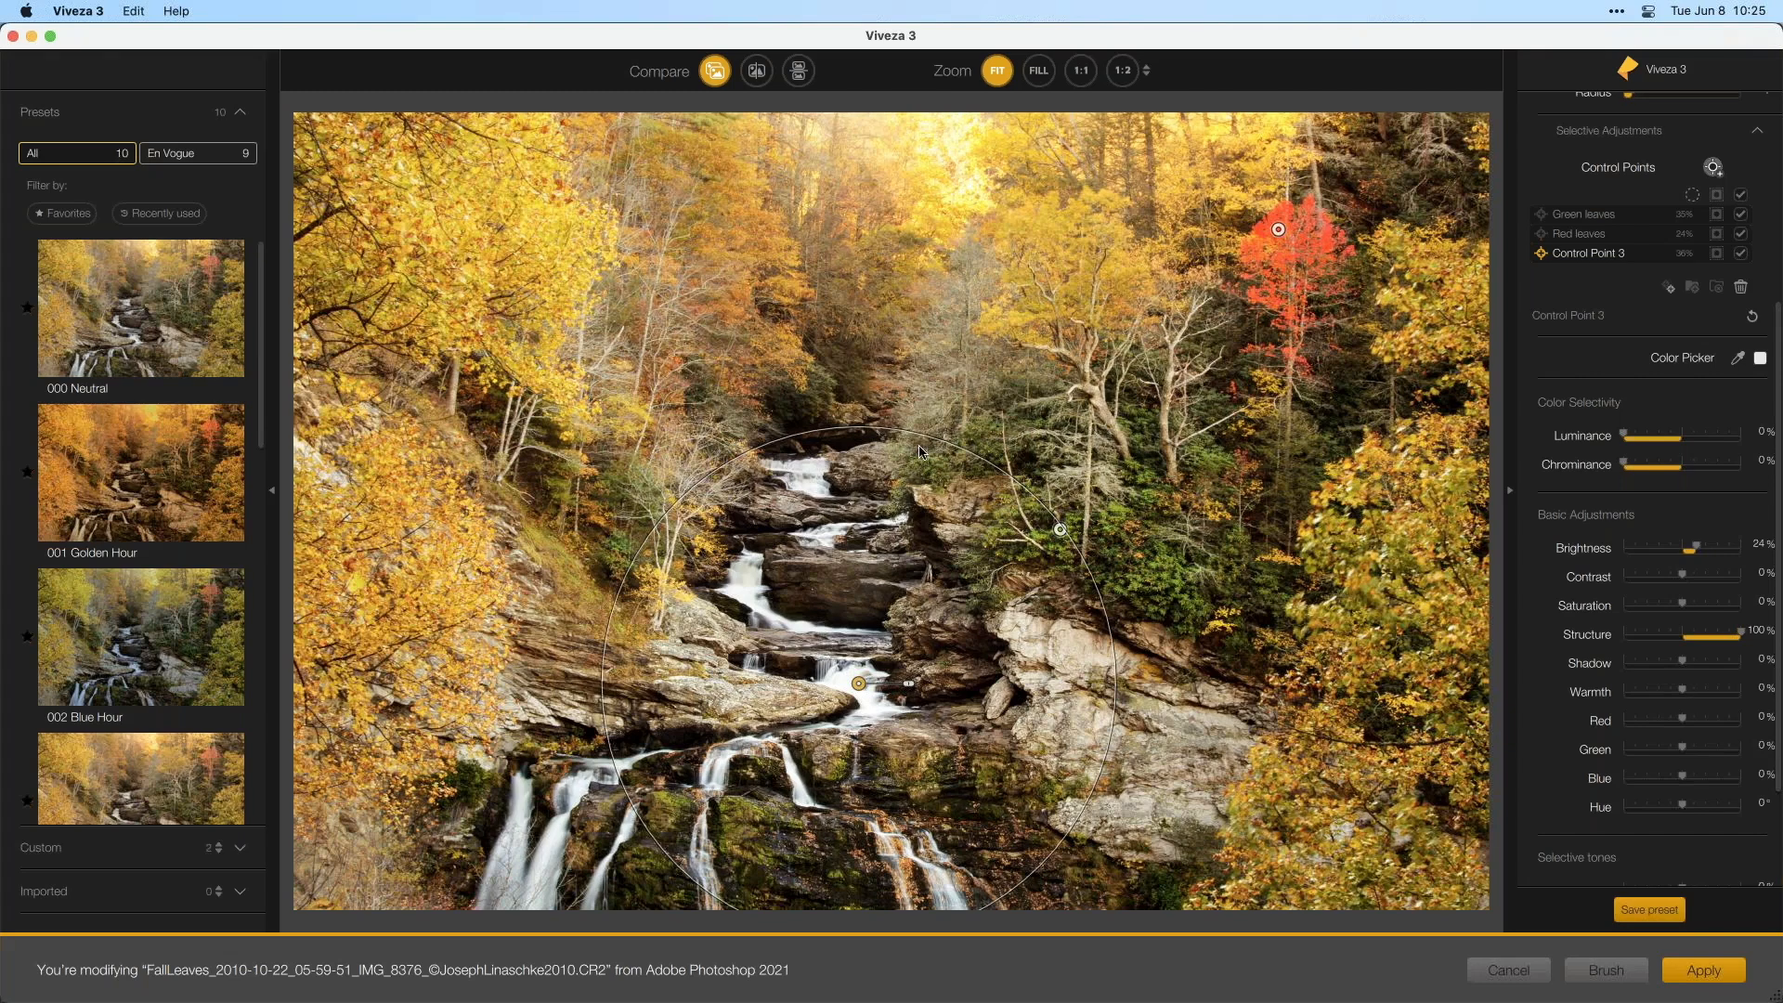
- Rename Control Point 3 to "waterfall (radial grad)"
double_click(1609, 255)
text(waterfall (radial grad)
key(Return)
- Save the look with its control points as custom preset "Fall leaves 2", and apply the edits back to Photoshop
click(1650, 910)
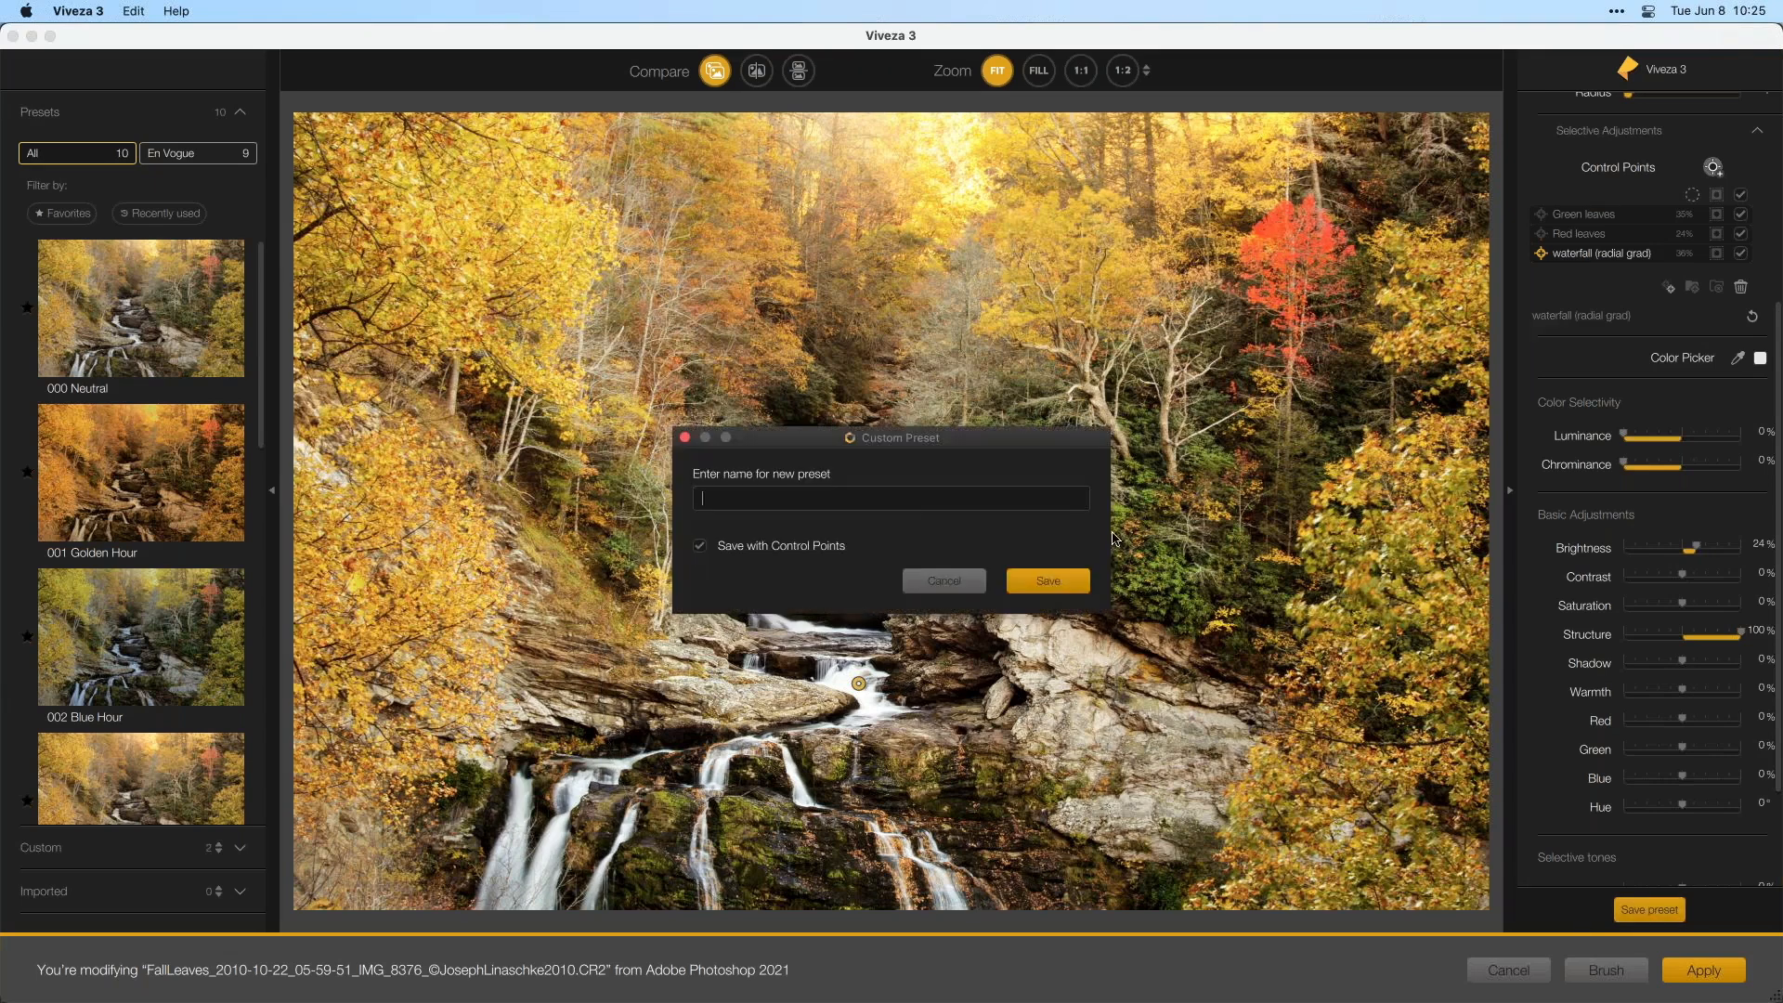
text(Fall leaves 2)
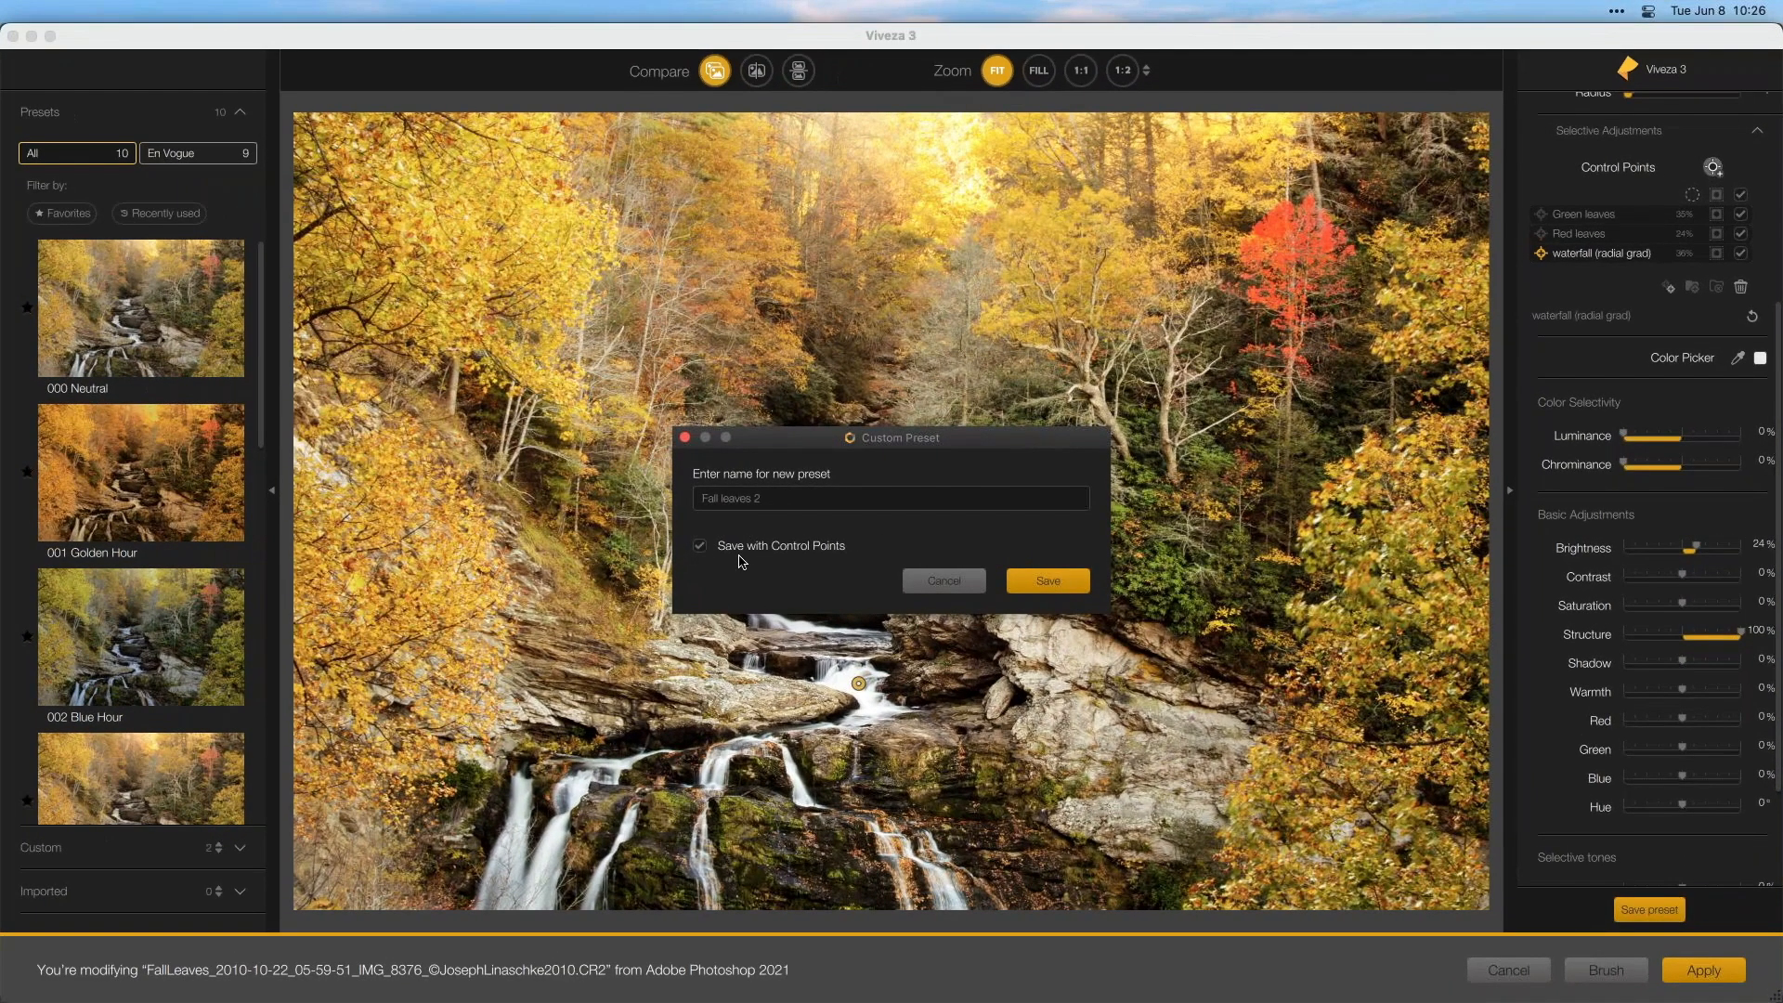
click(1059, 583)
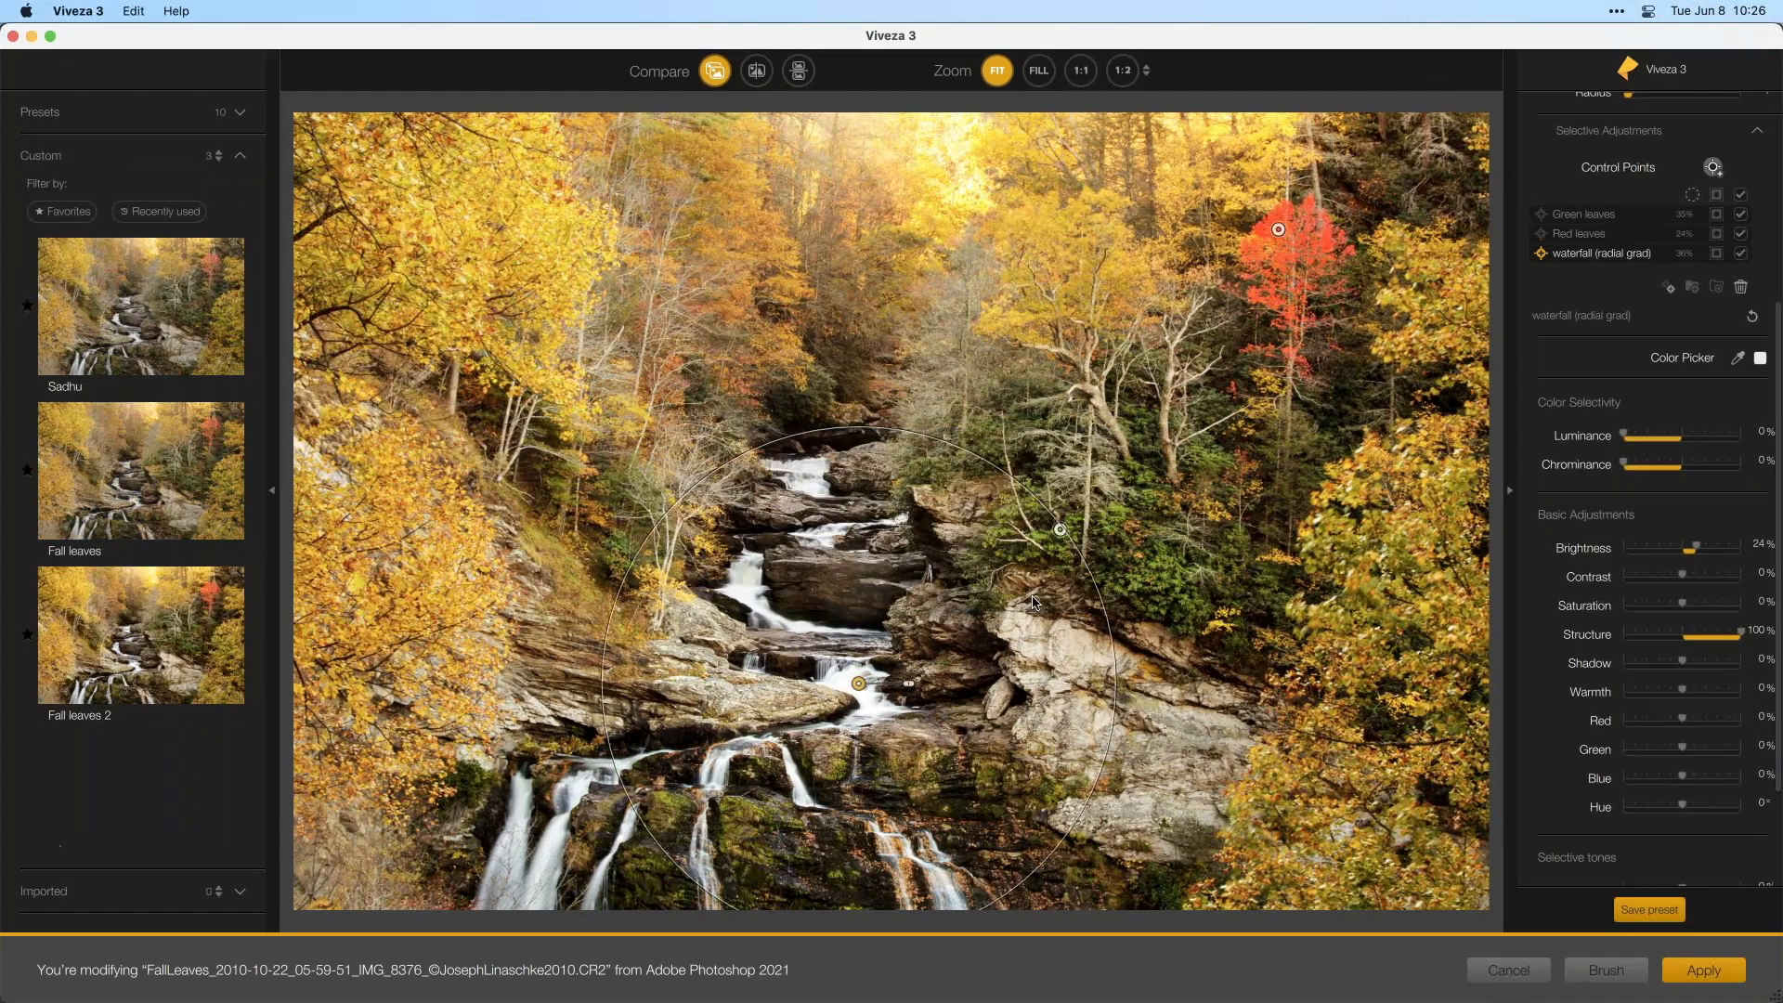
click(1705, 969)
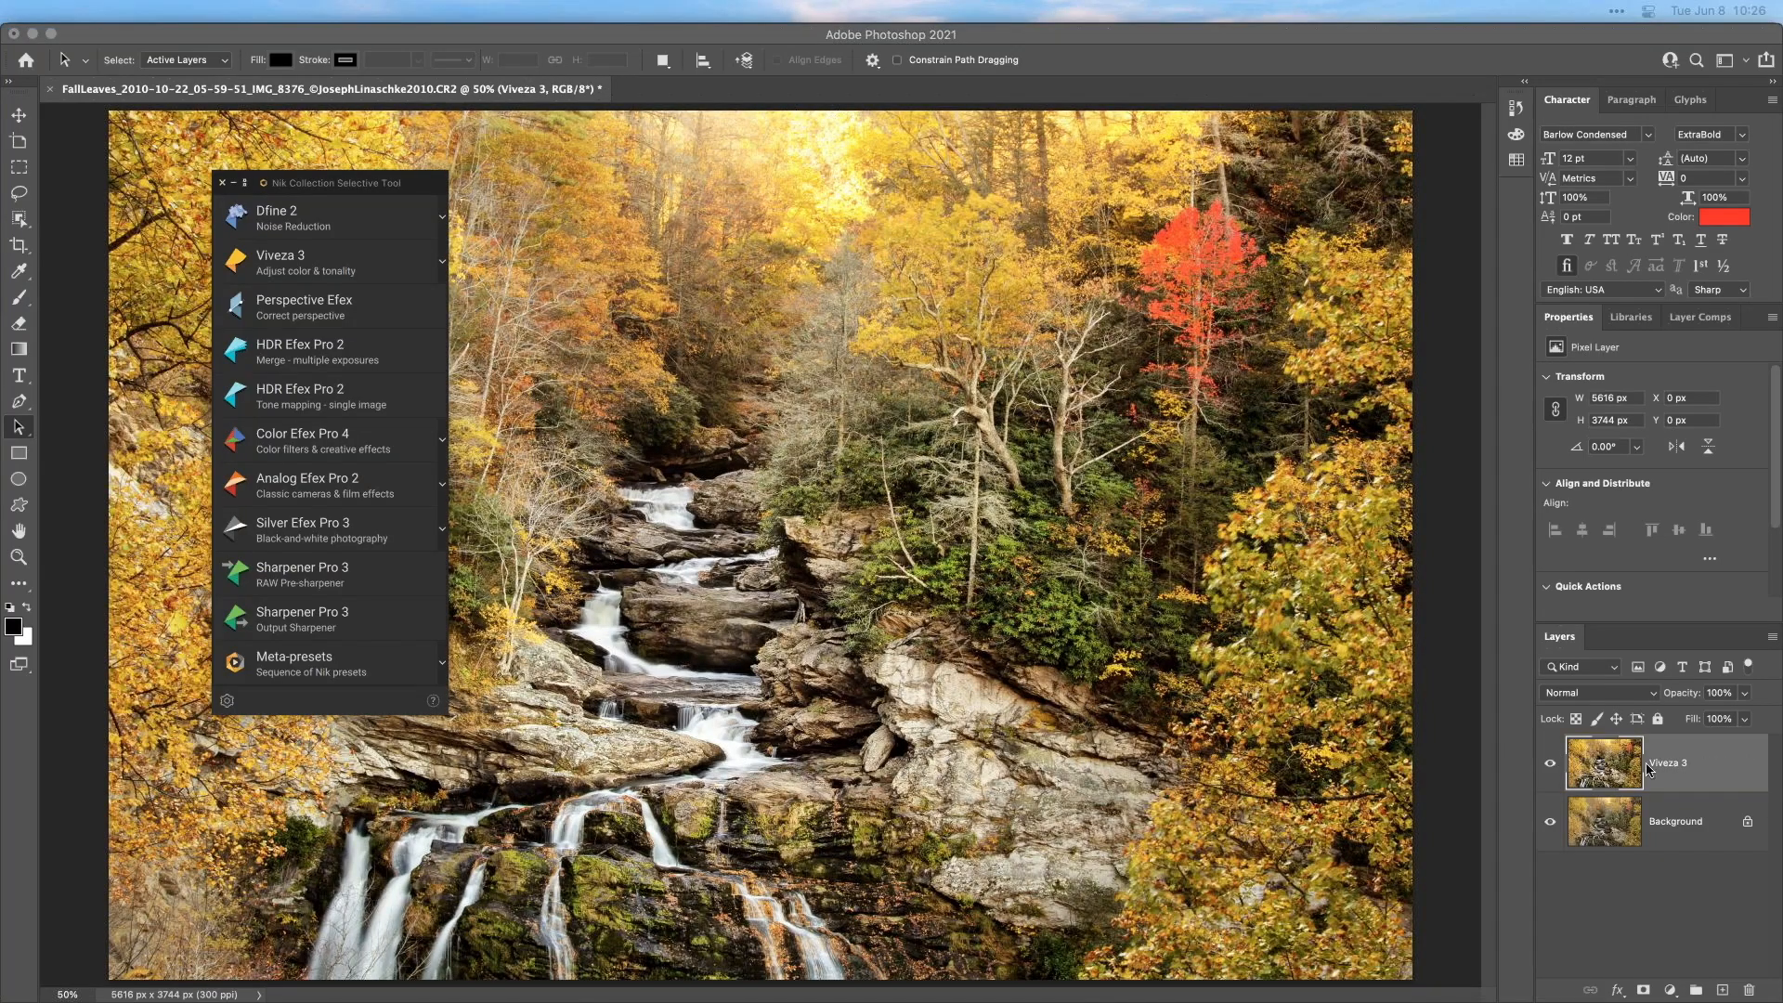
- Compare the original Background with the edited photo by hiding and showing the Viveza 3 layer
click(1551, 765)
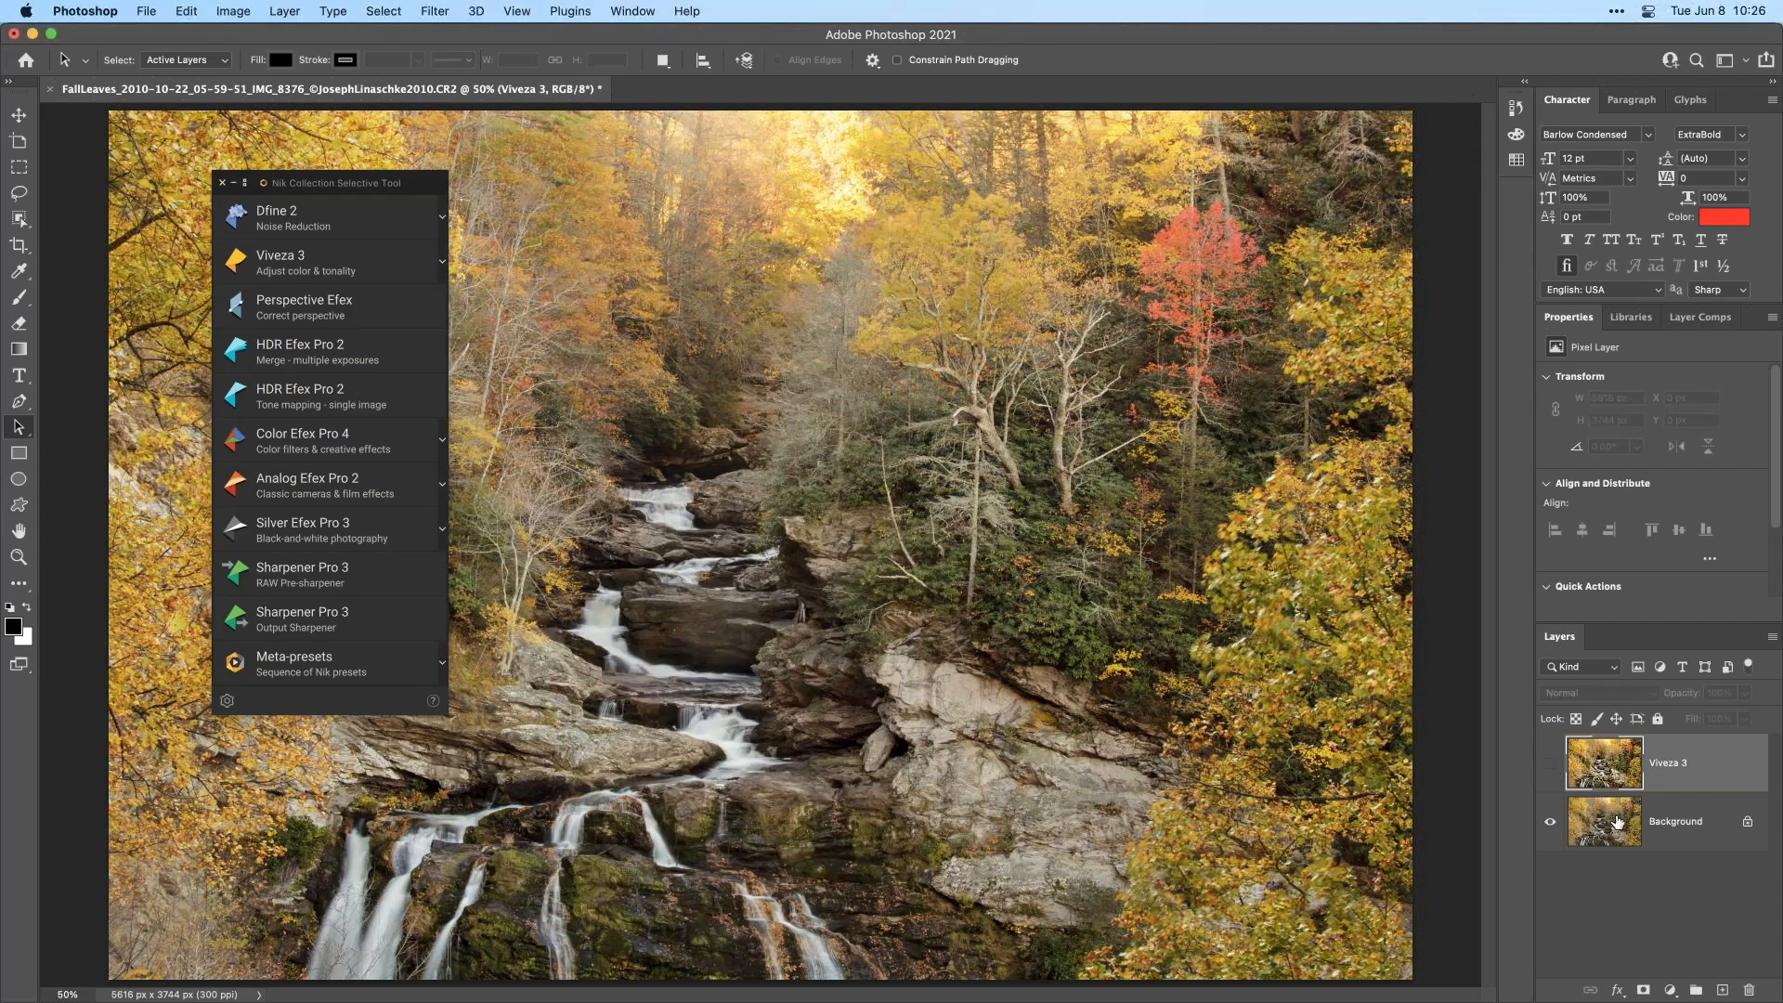
click(1615, 823)
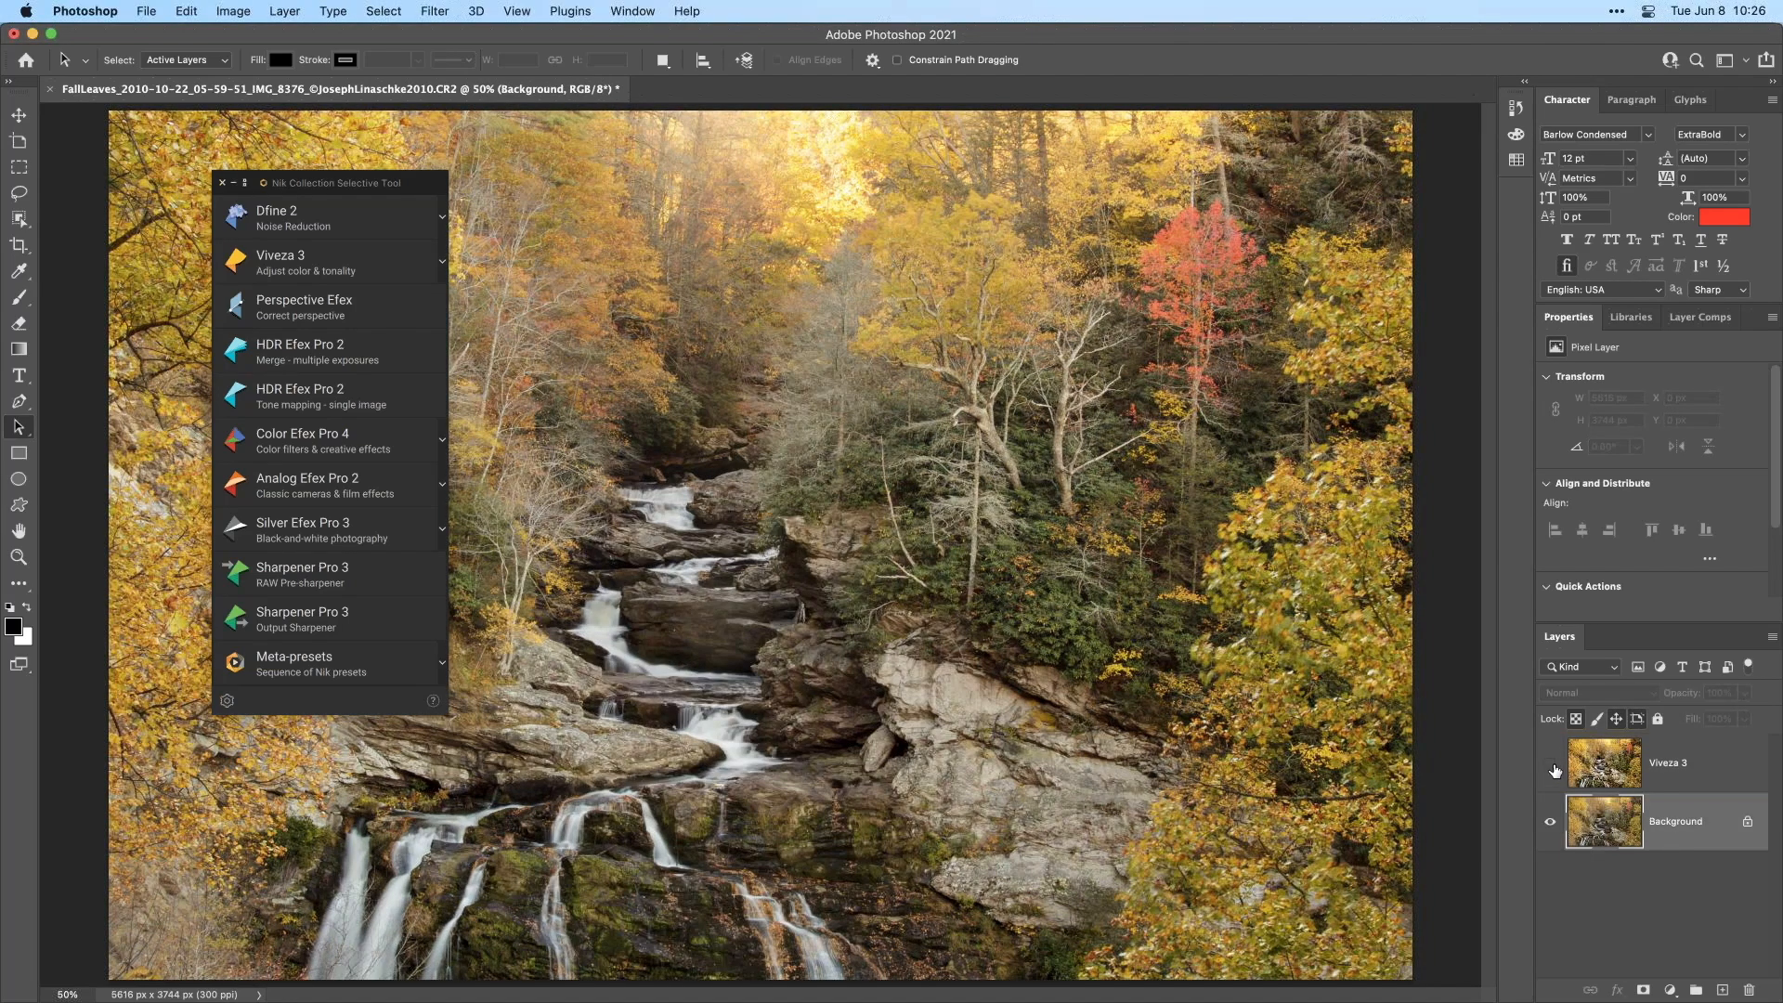
click(1551, 765)
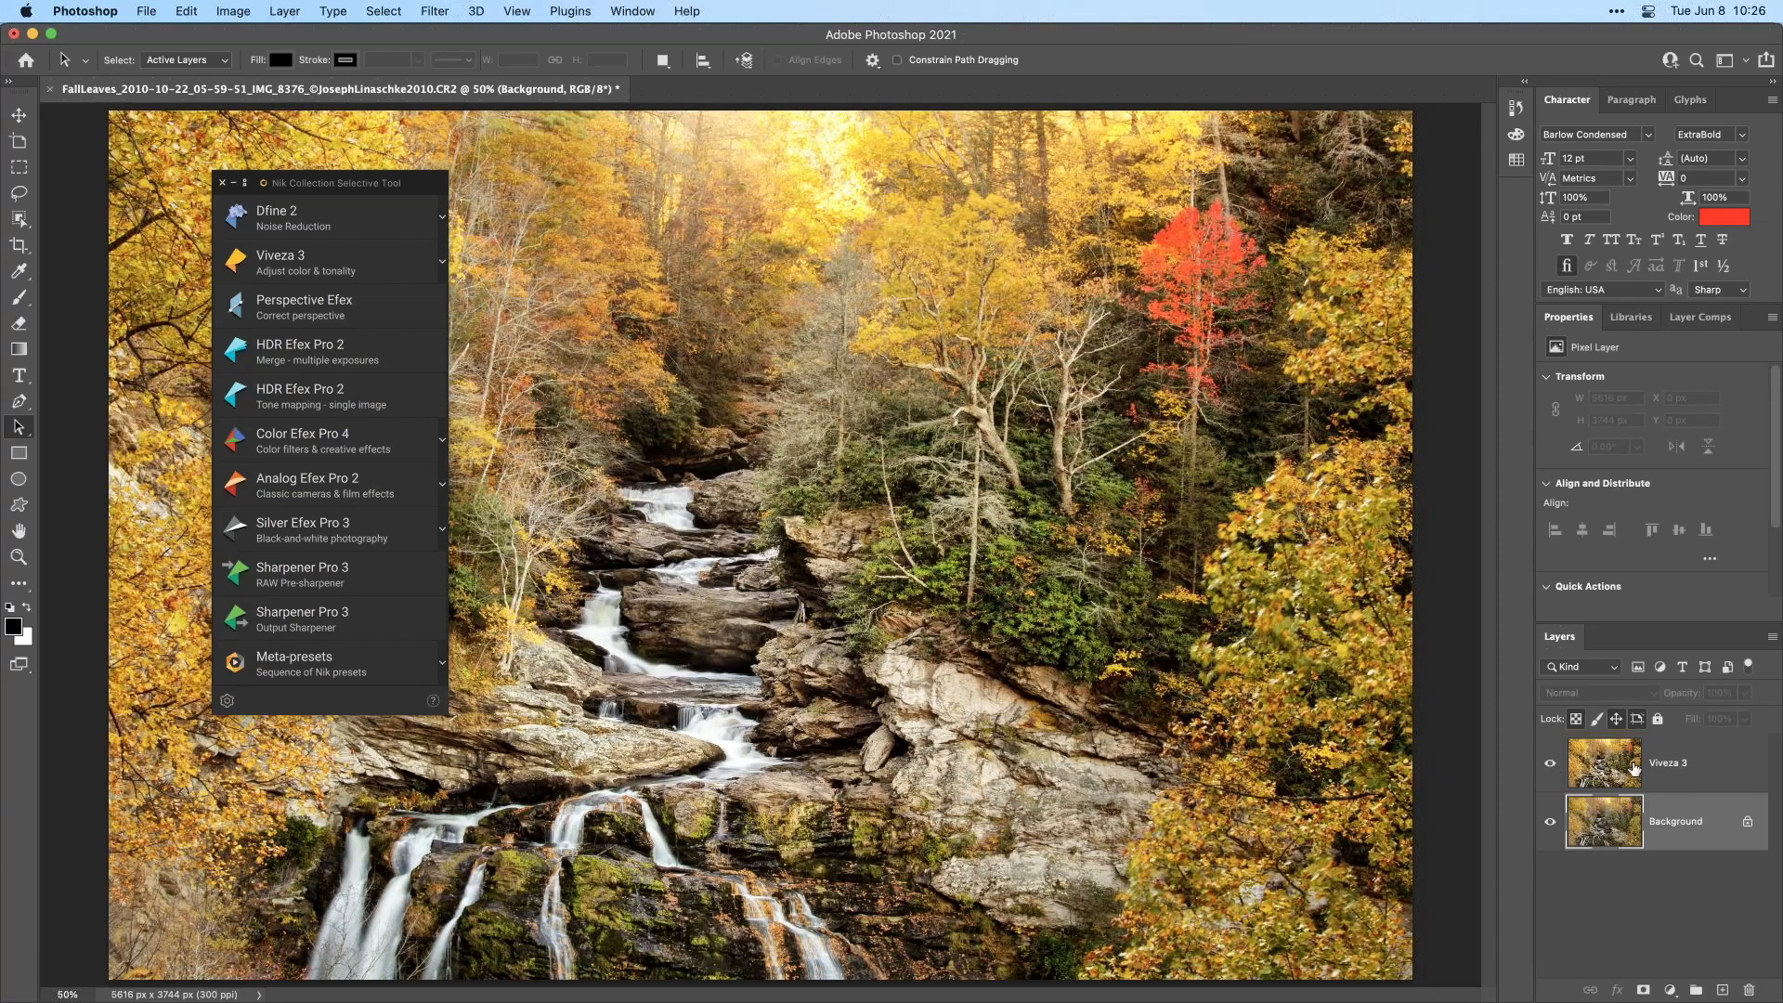
- Add a white layer mask to the Viveza 3 layer and activate the Brush tool
click(1635, 769)
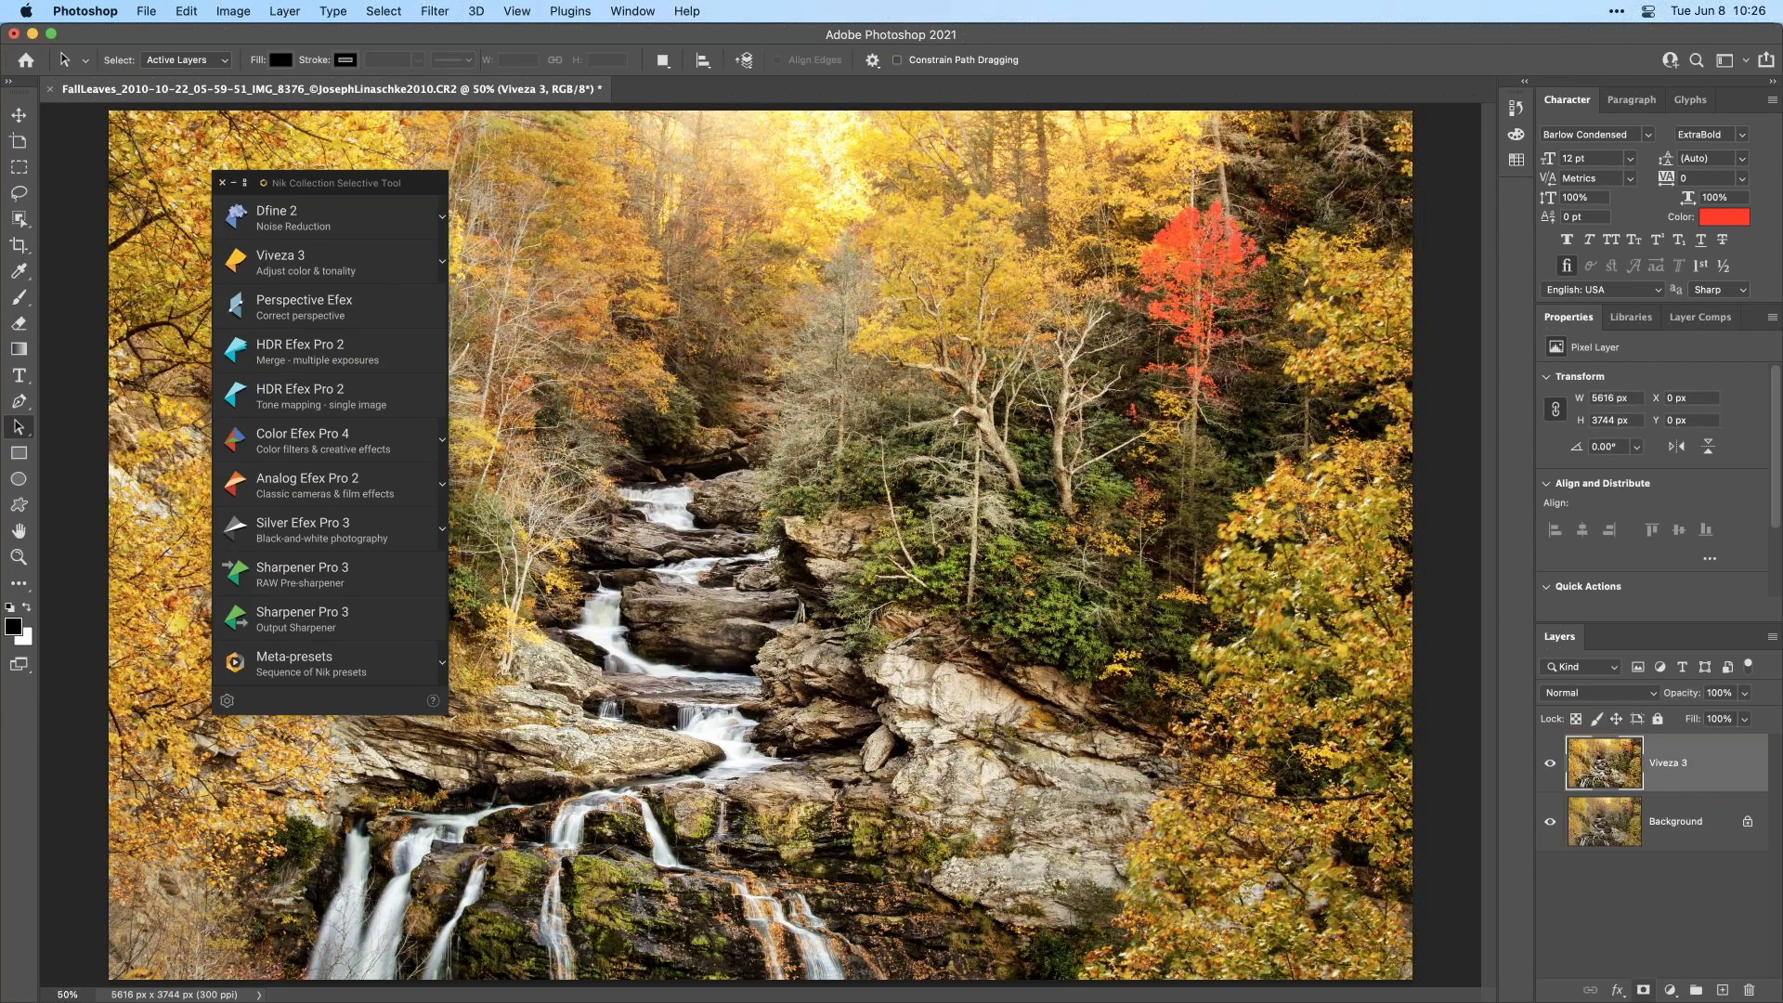
click(1643, 991)
key(b)
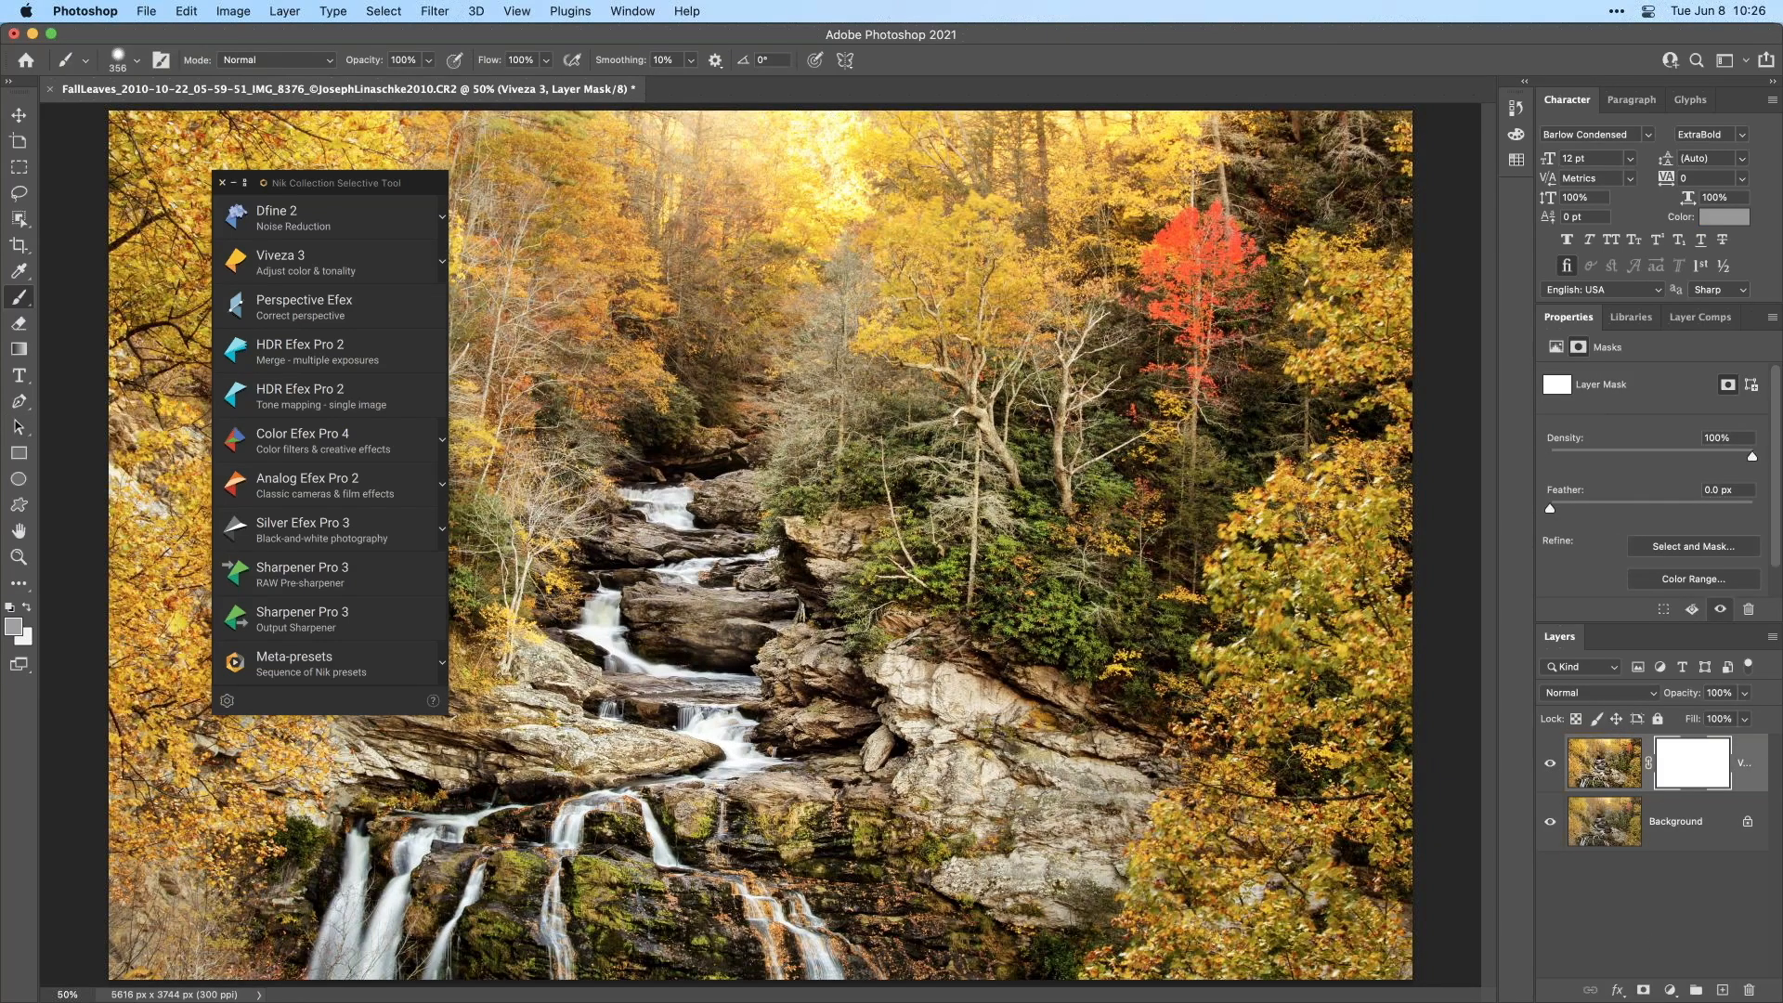
right_click(1050, 469)
key(Escape)
key(F8)
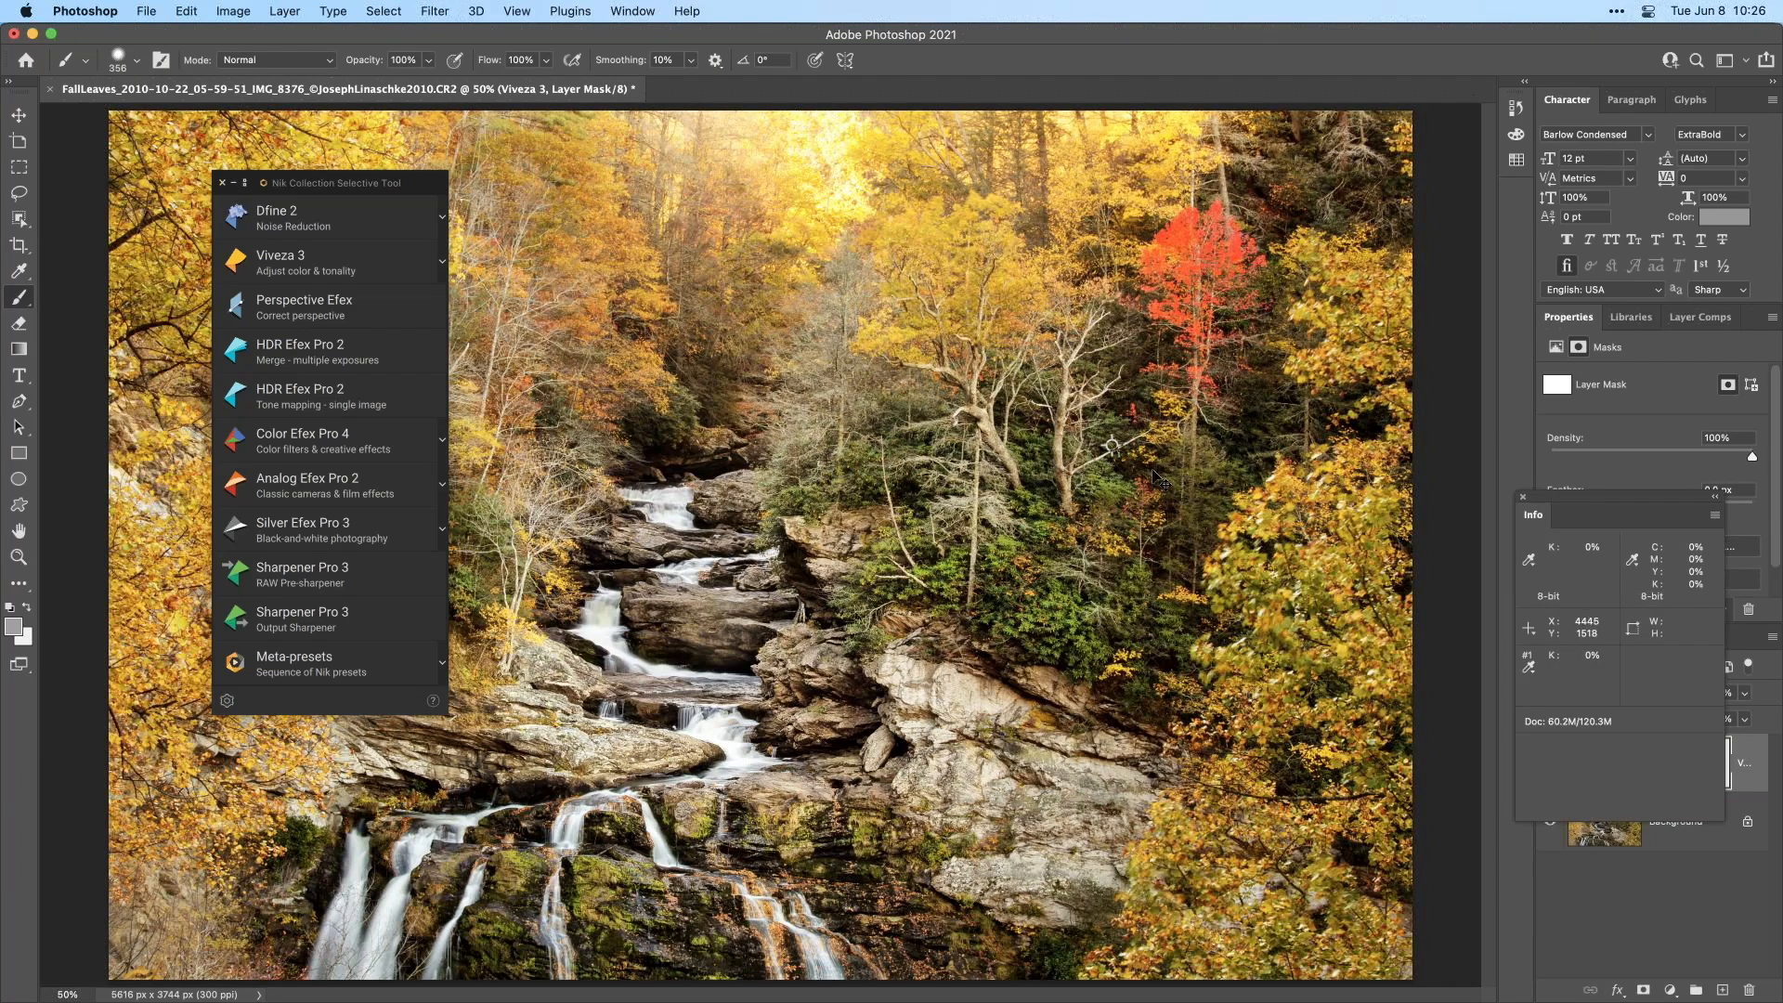
key(super+z)
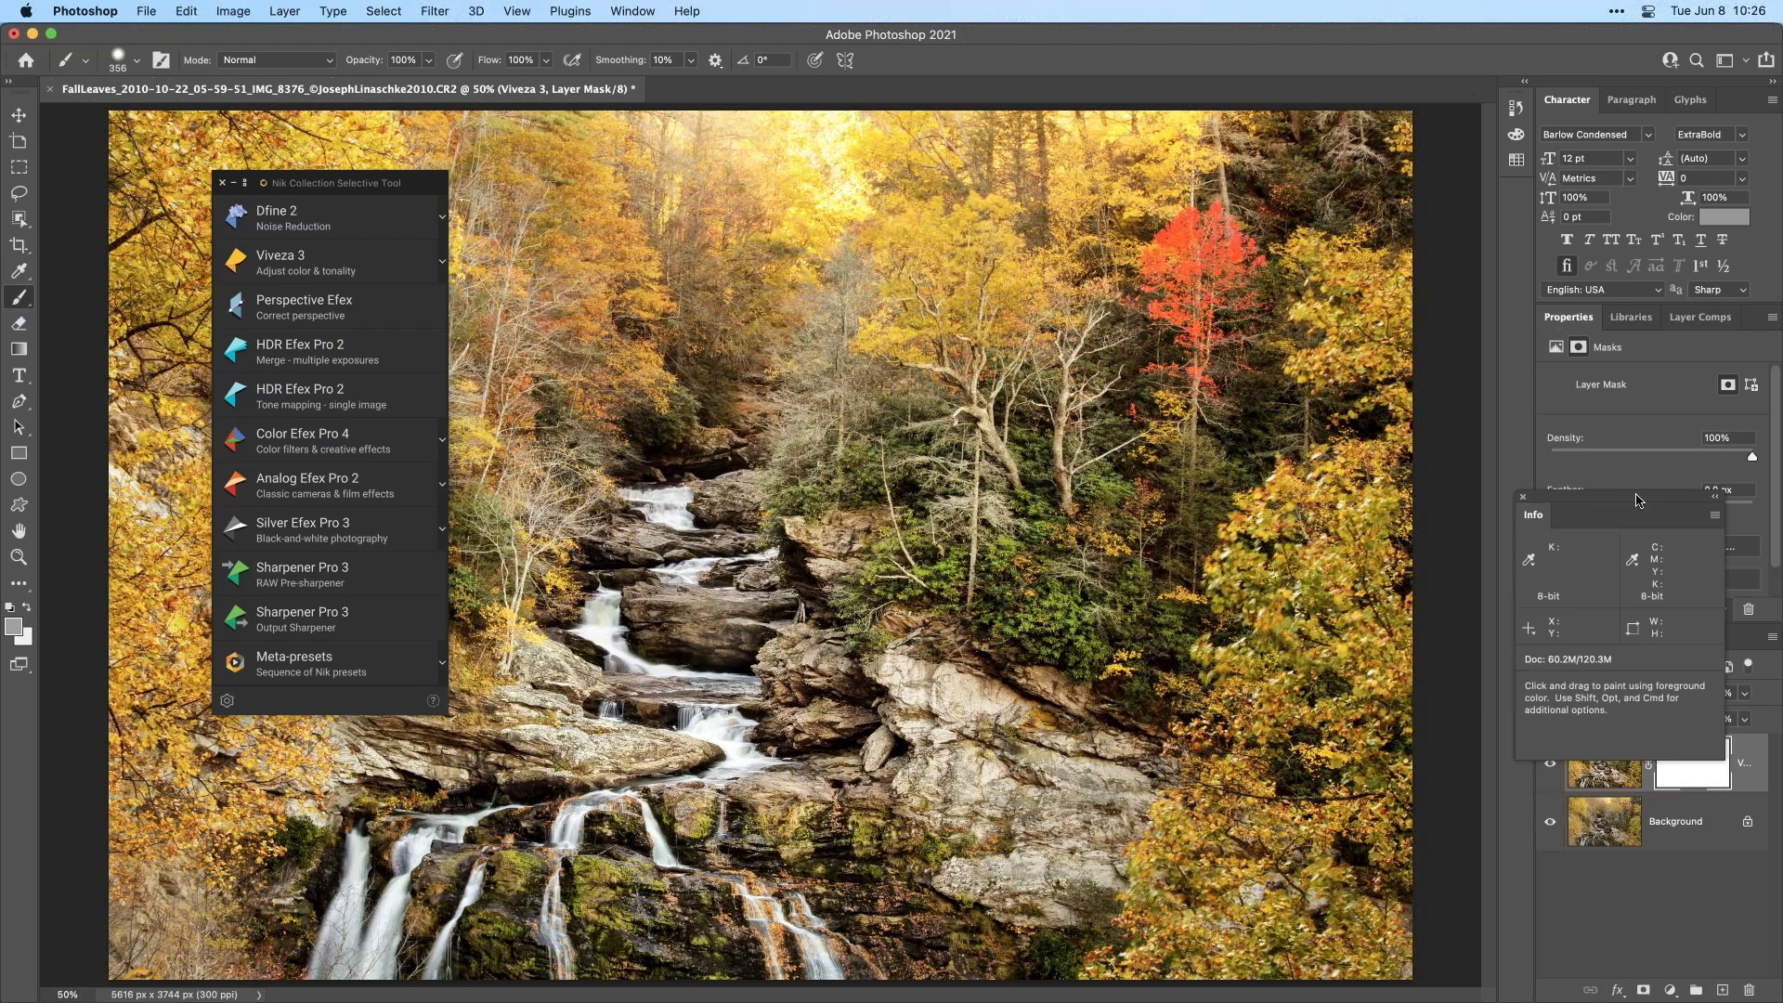
drag(1544, 500, 1501, 469)
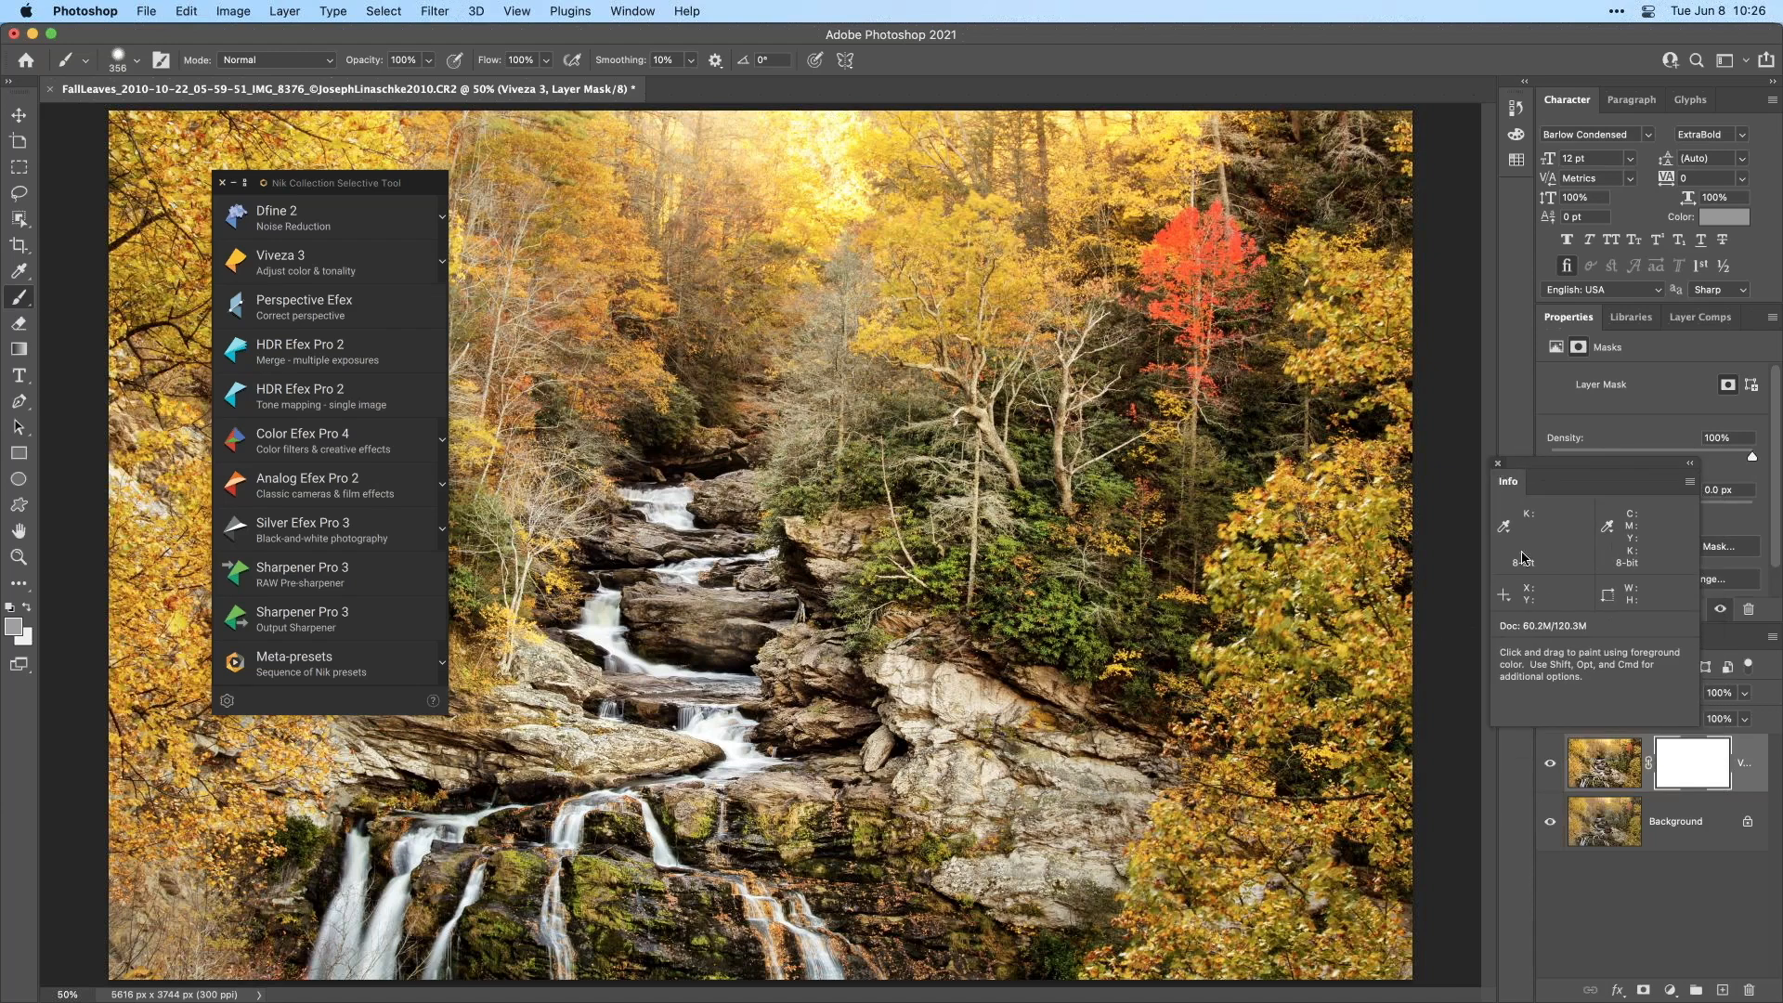
click(1498, 464)
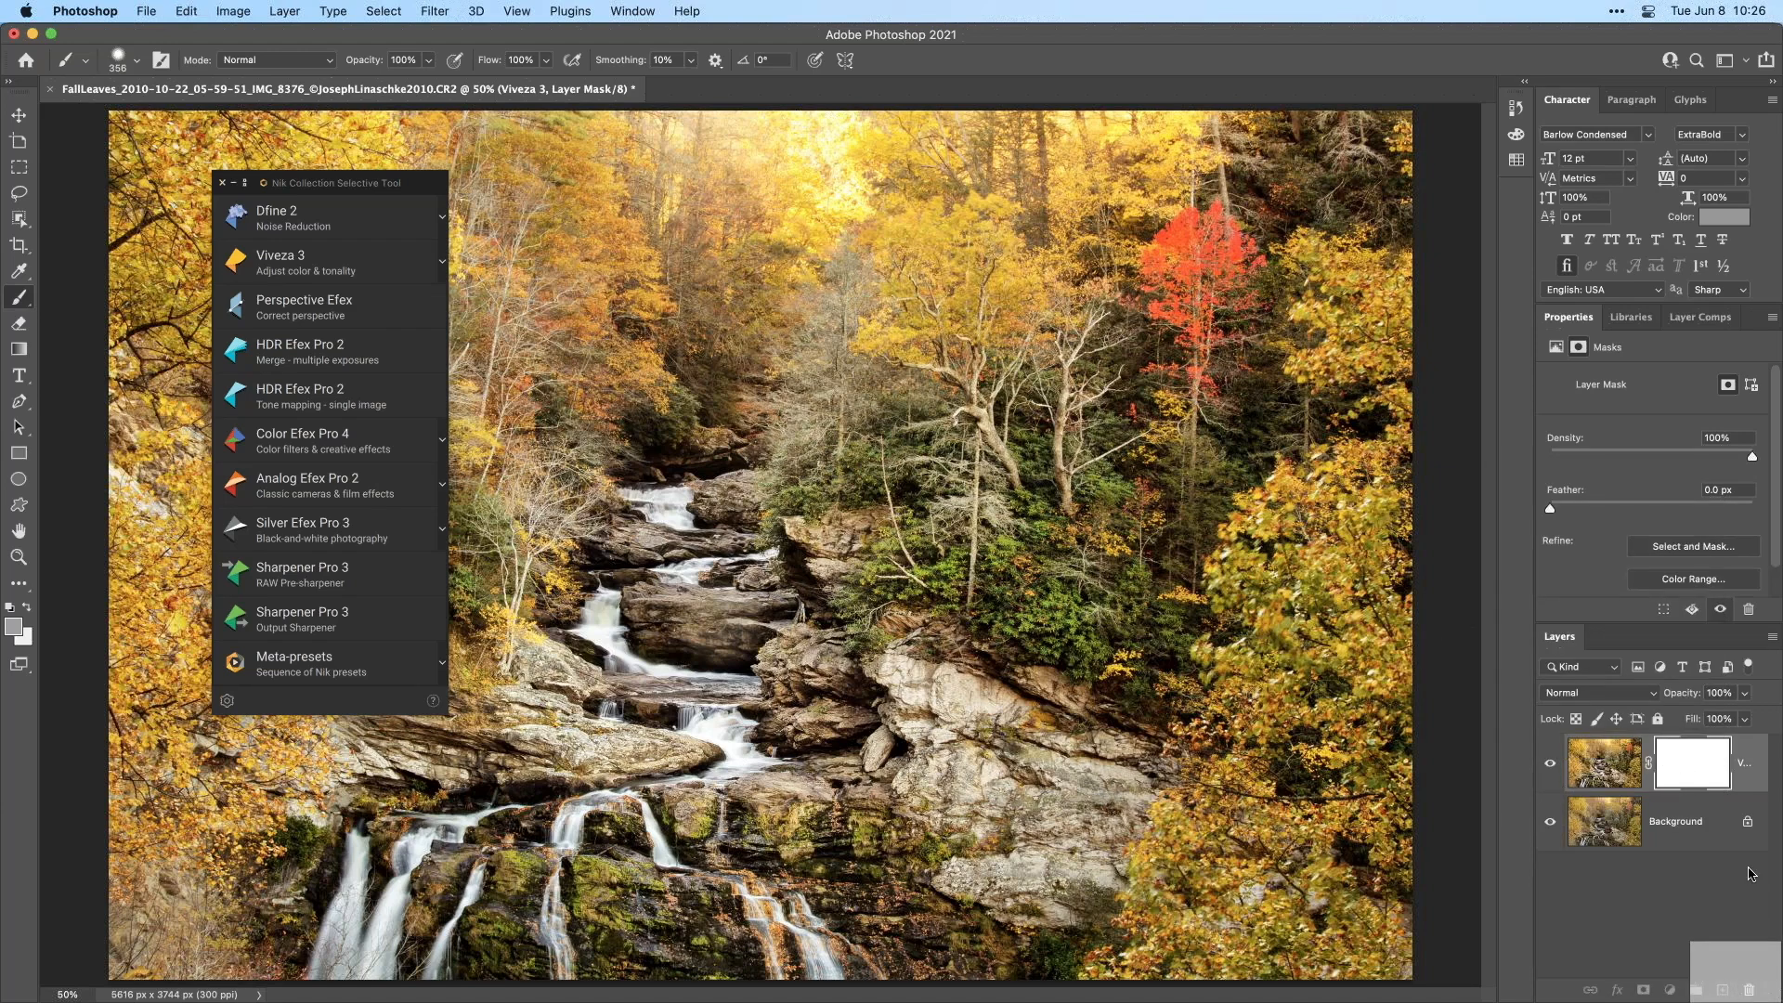
- Delete the layer mask from the Viveza 3 layer
drag(1751, 875, 1749, 990)
click(883, 383)
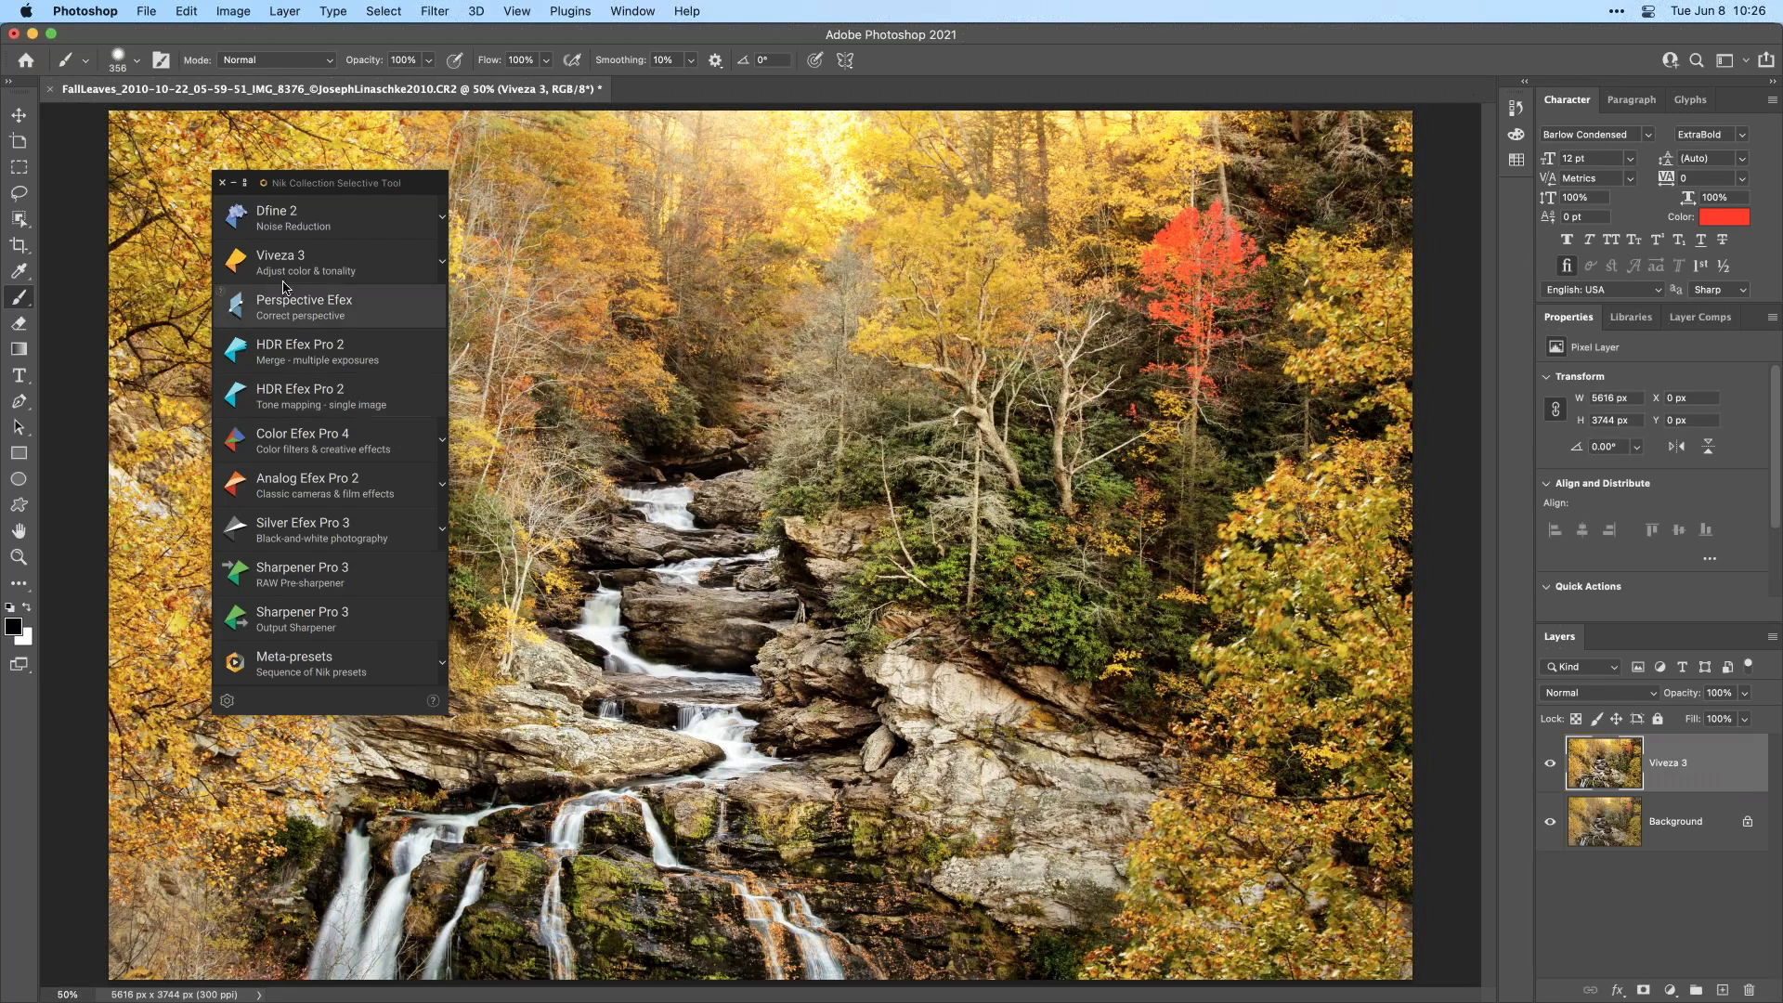
- Open the vertical fall waterfall raw photo IMG_8390 in Camera Raw
click(146, 11)
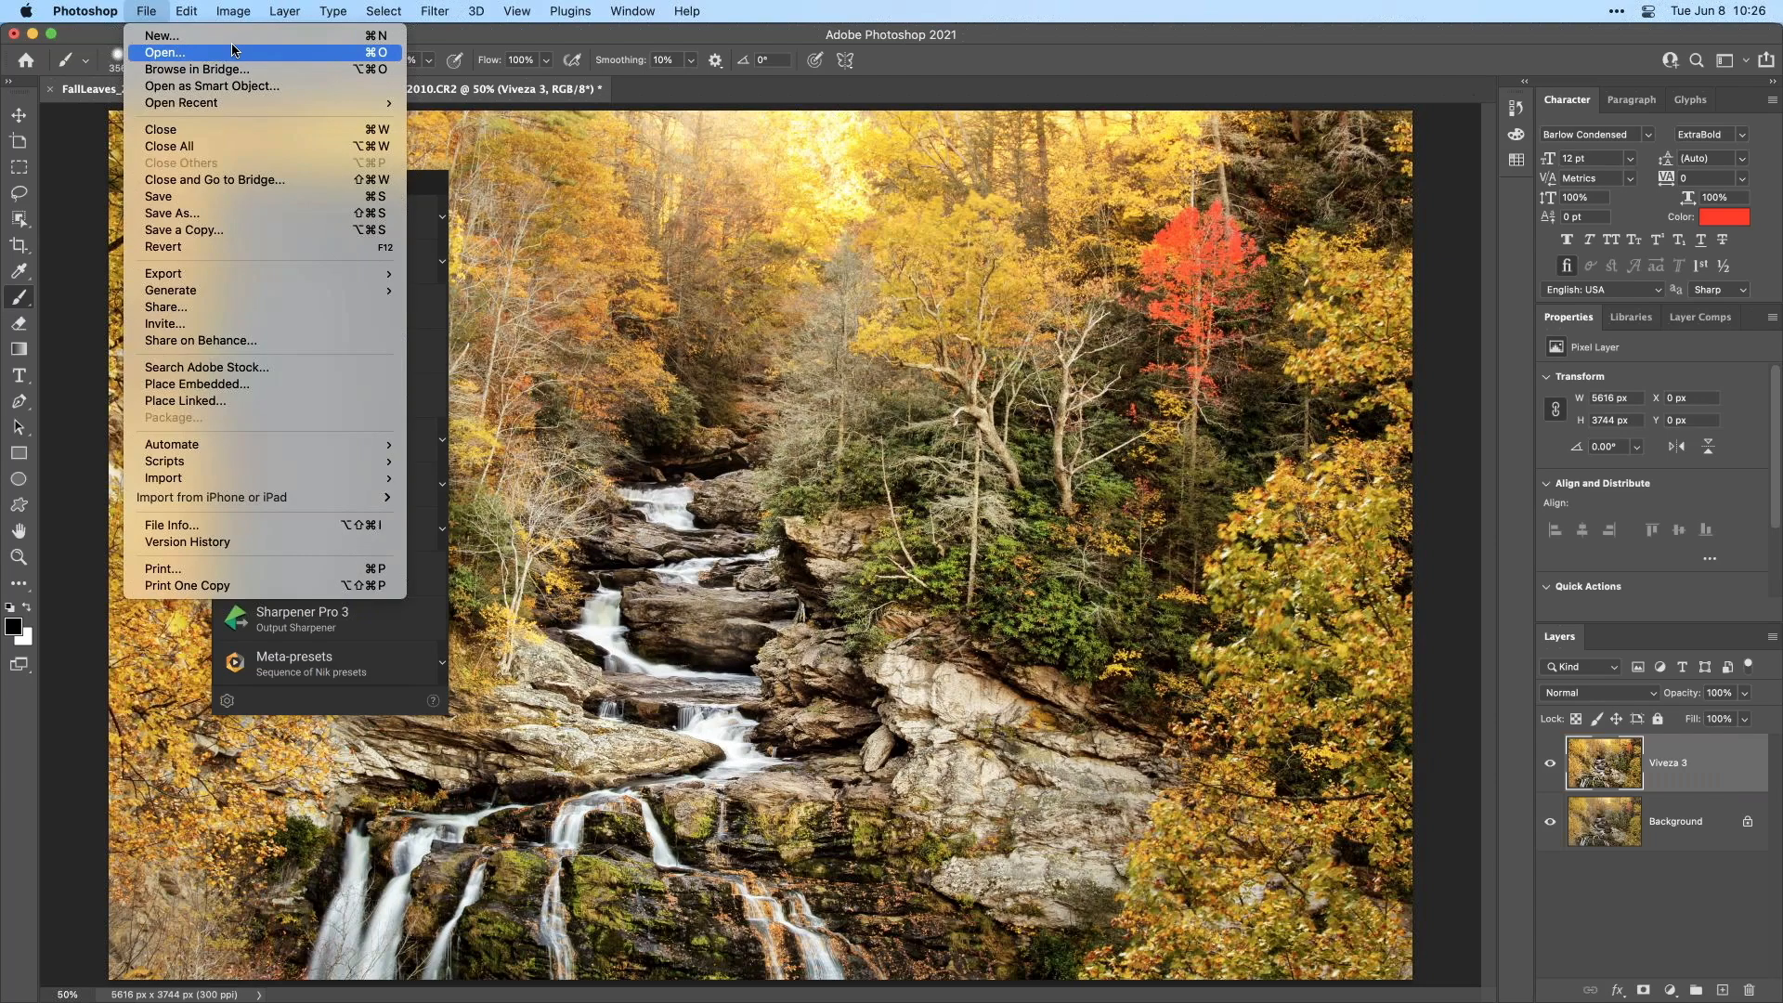
click(154, 53)
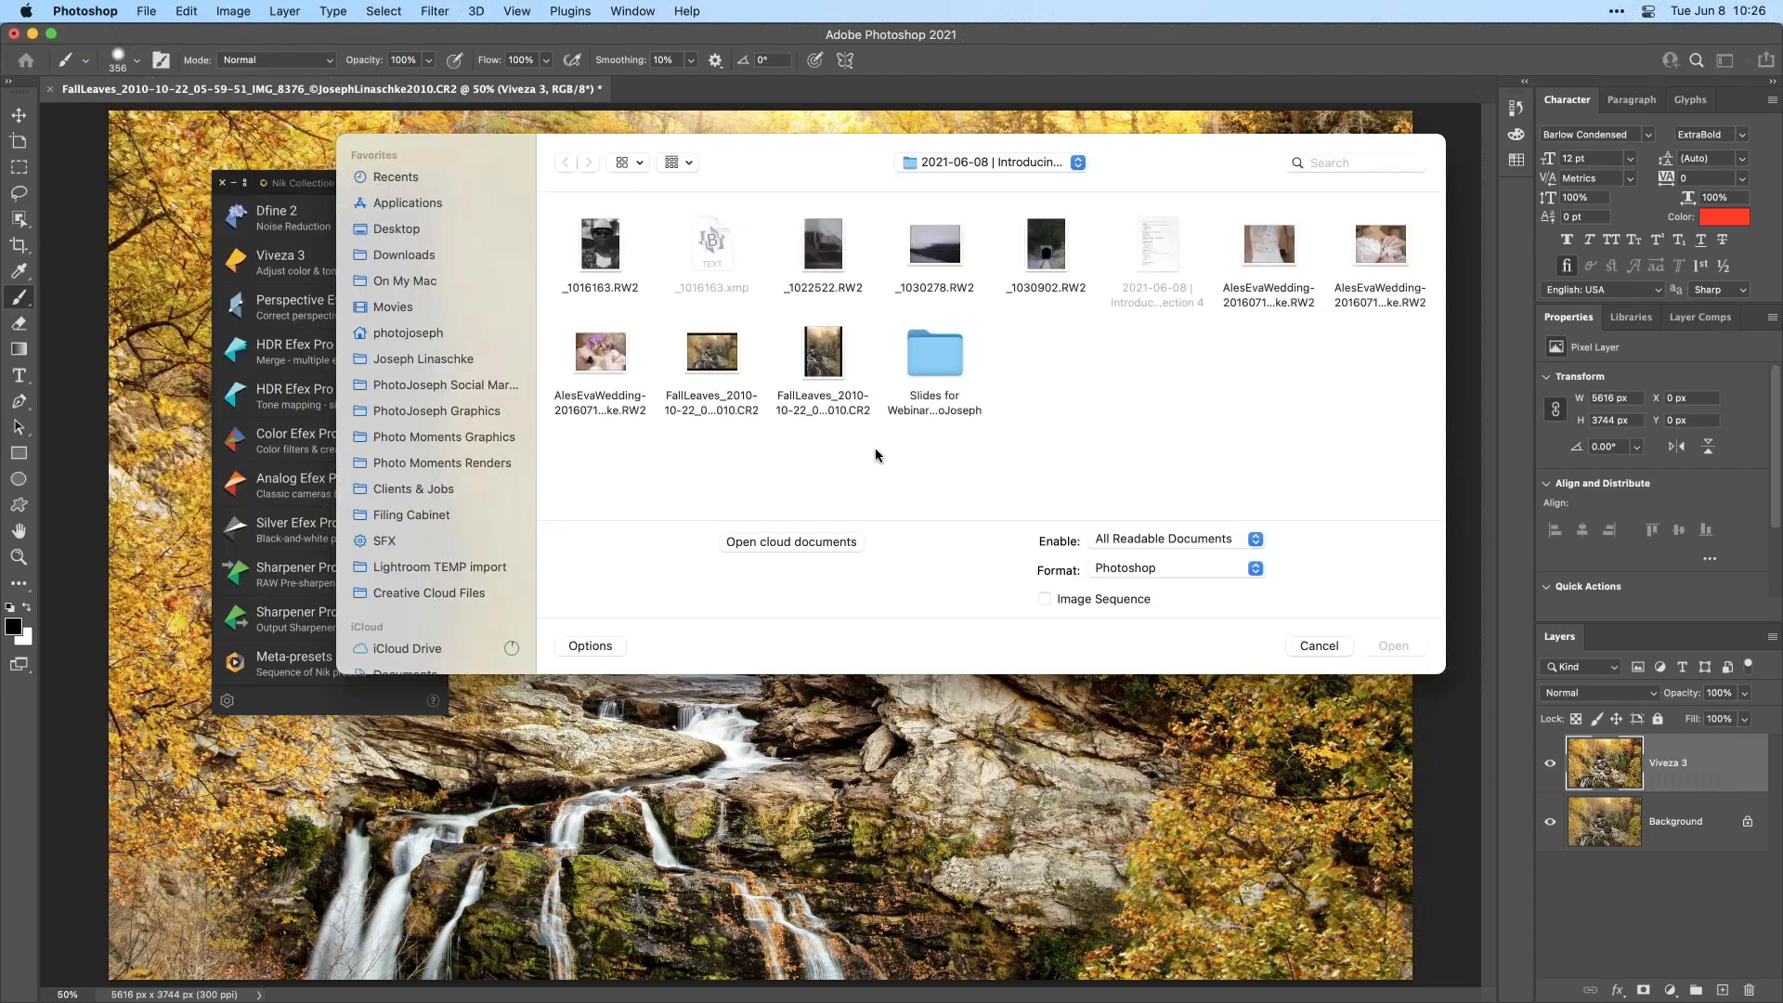
click(836, 367)
click(1373, 645)
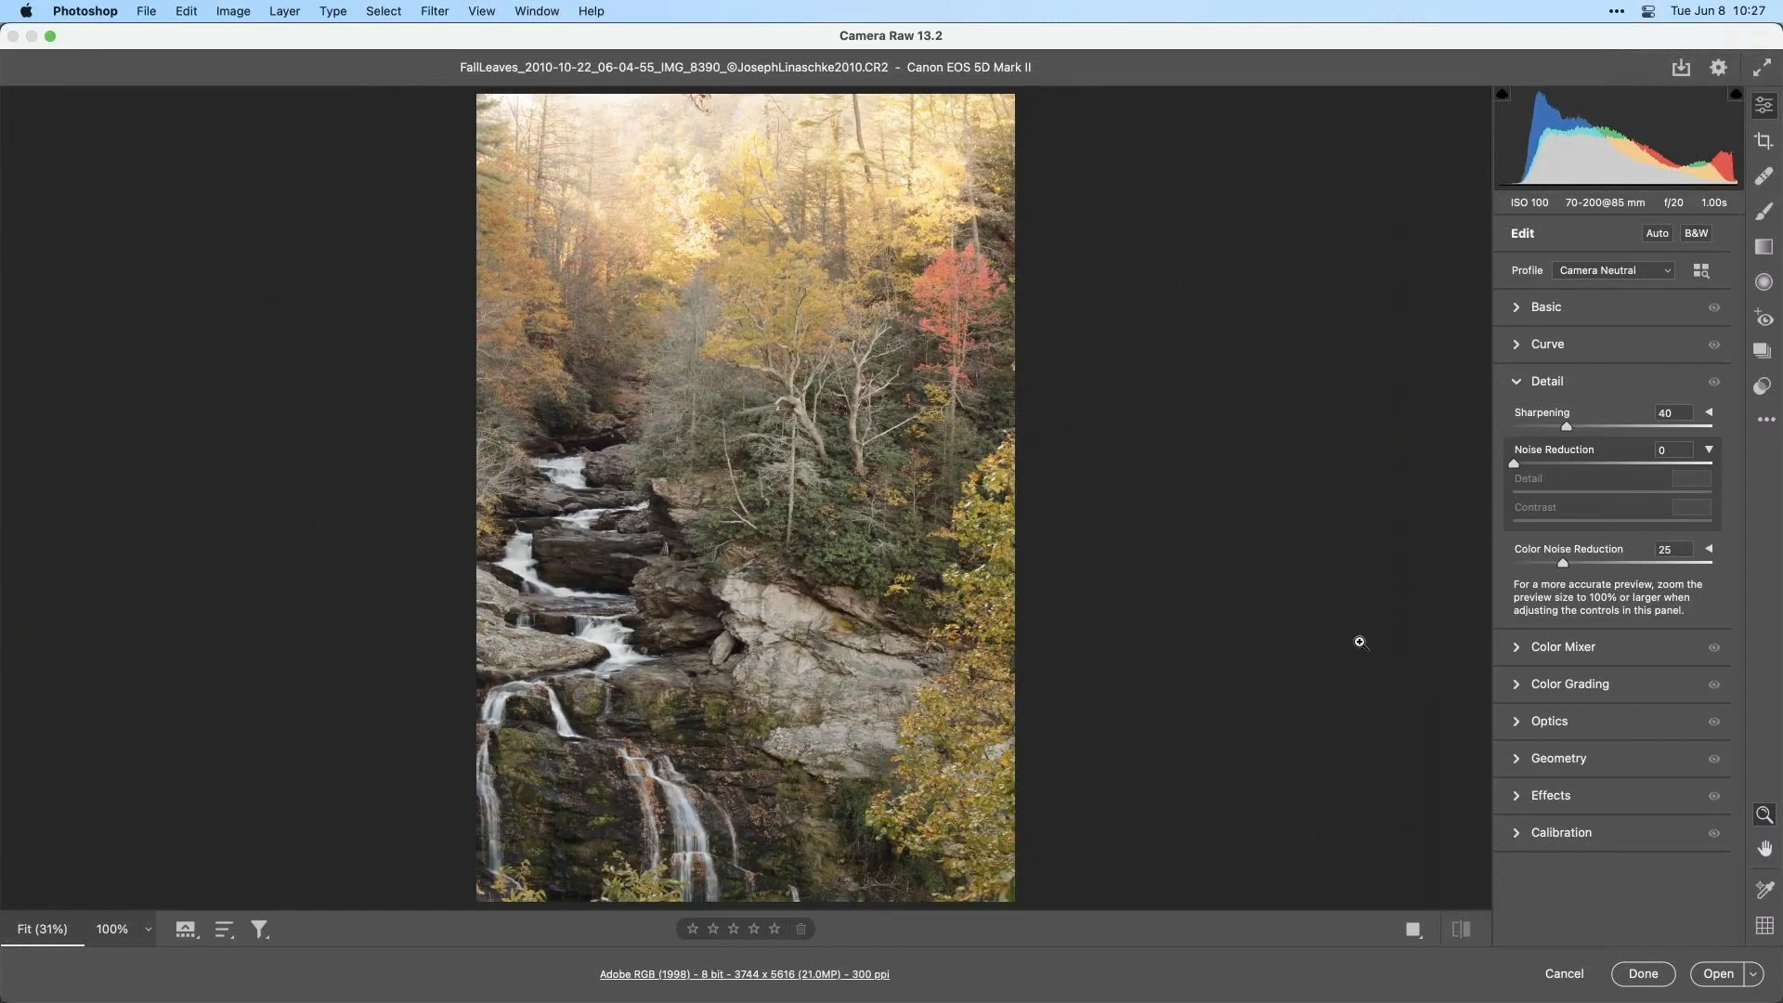
- Apply automatic tone adjustments to the raw photo, set its exposure to +0.15, and open it in Photoshop
click(1657, 235)
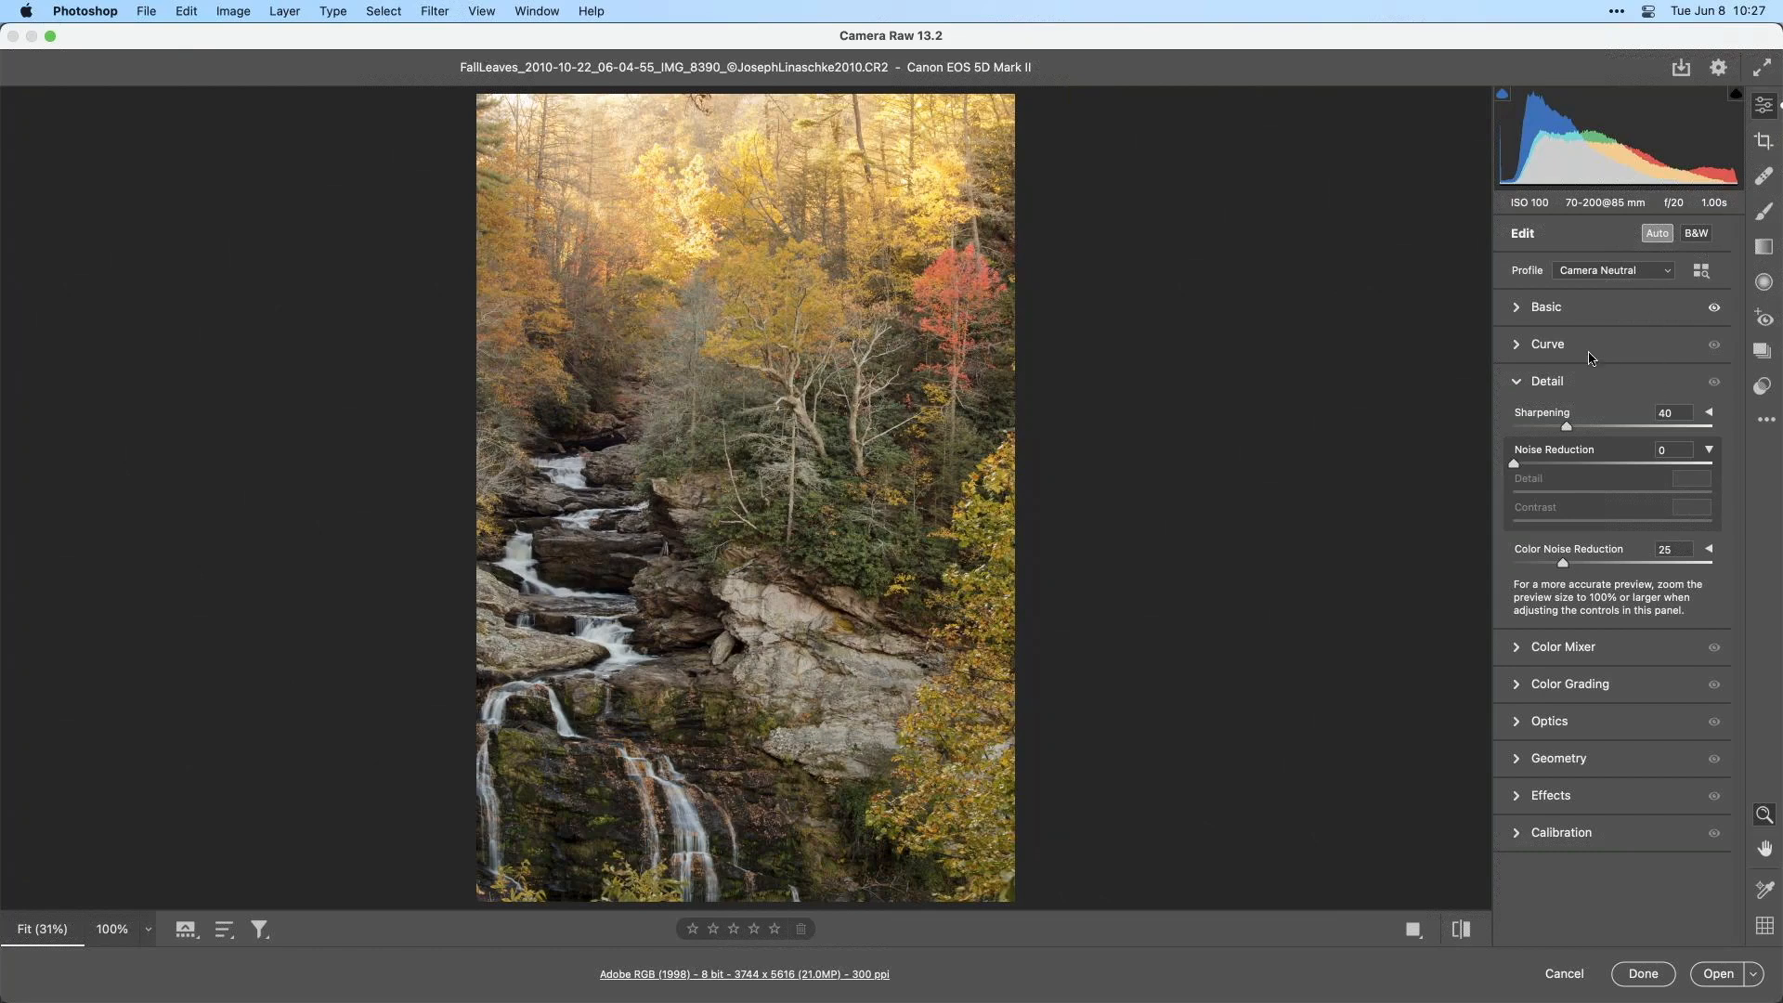
click(1515, 316)
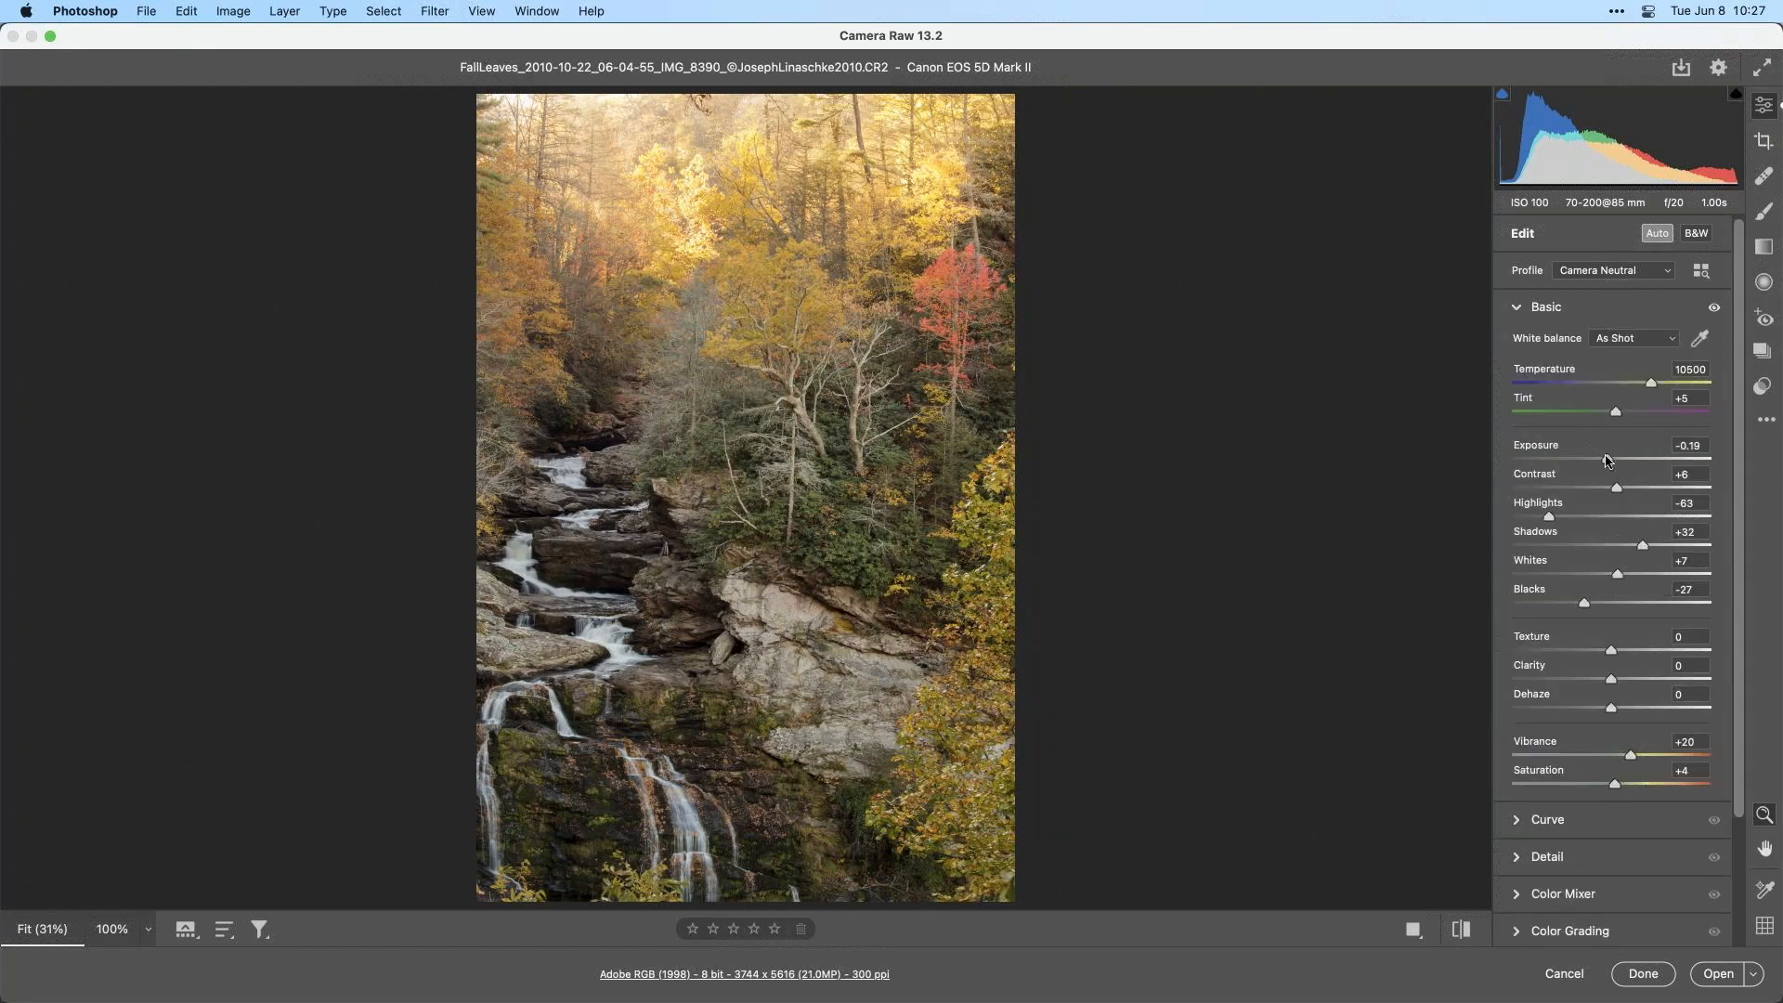
drag(1610, 462, 1618, 461)
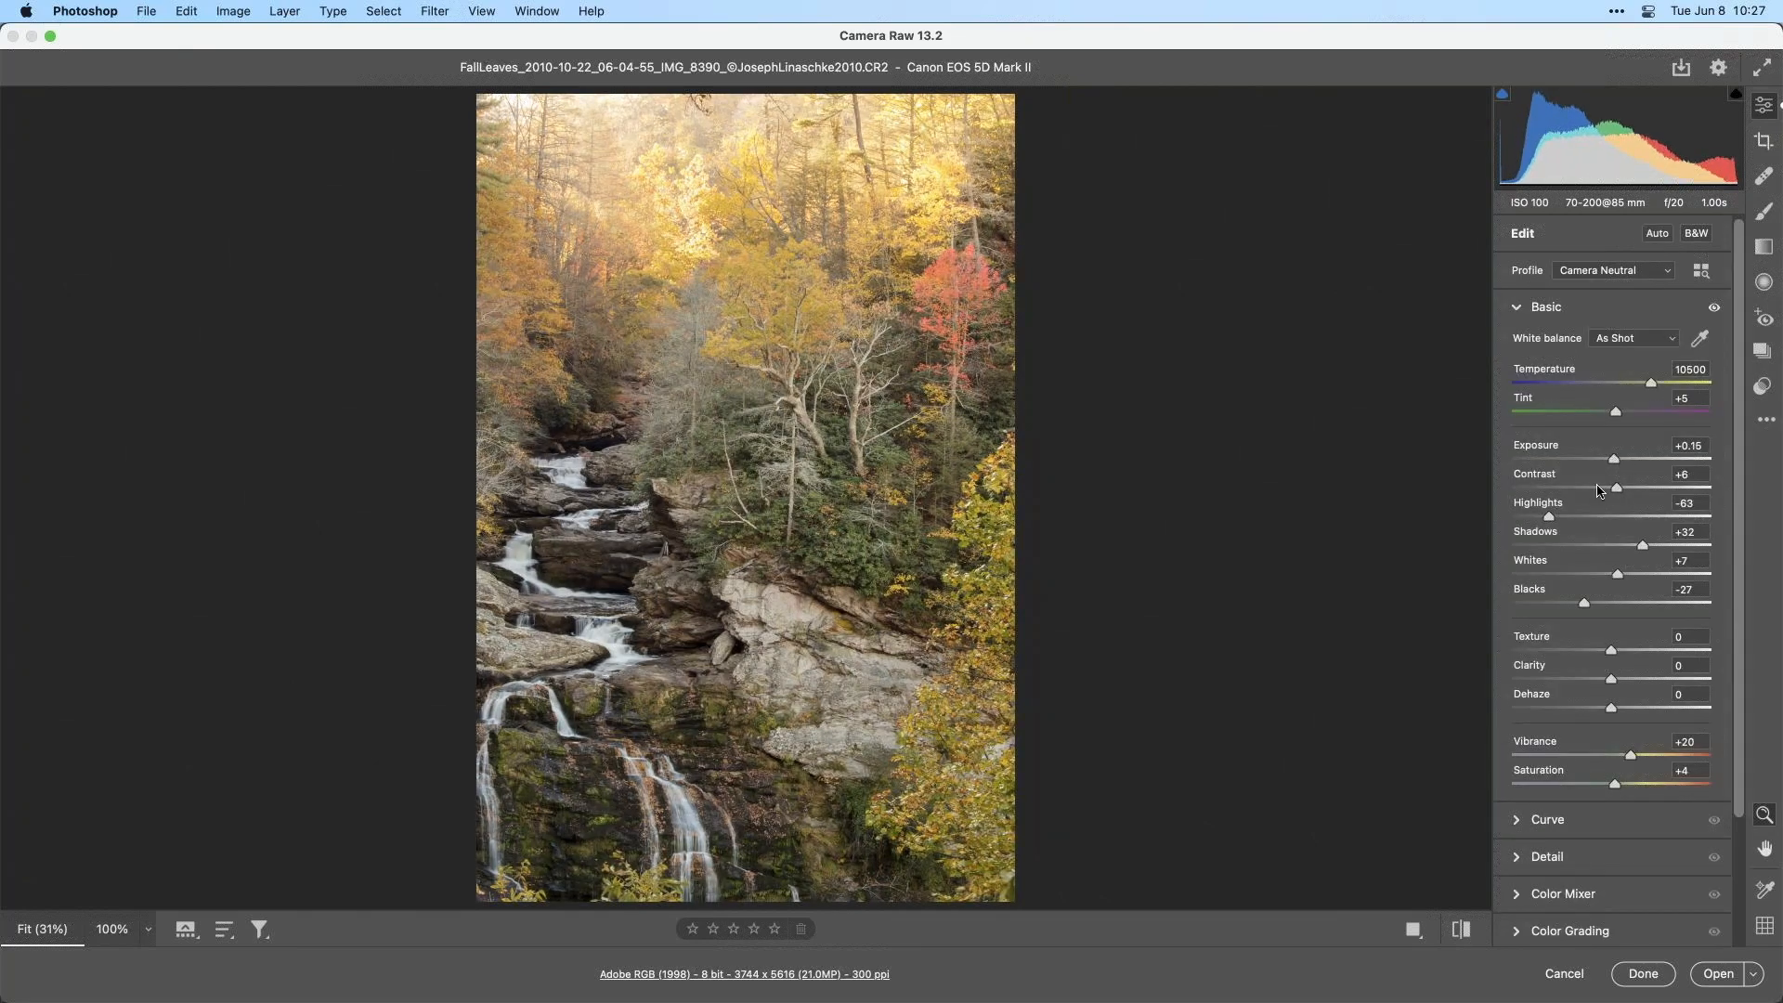
click(1714, 973)
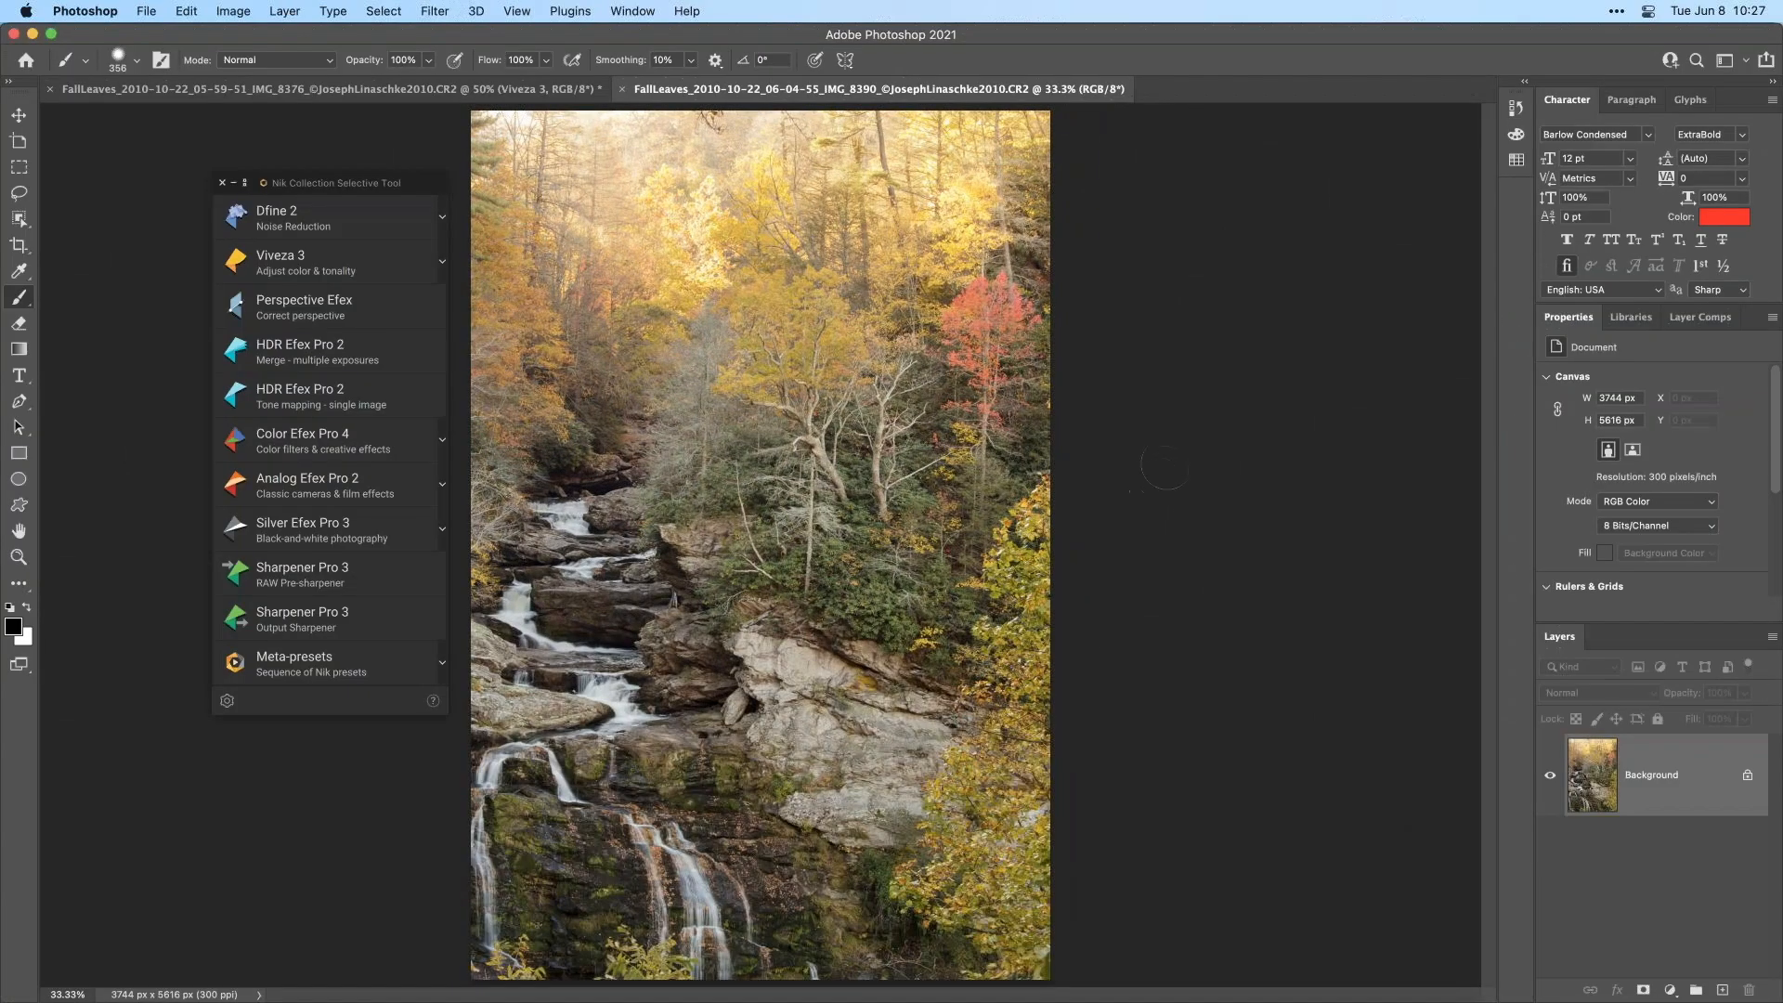
- Start Viveza 3 on the new photo and apply the custom preset "Fall leaves 2"
click(338, 252)
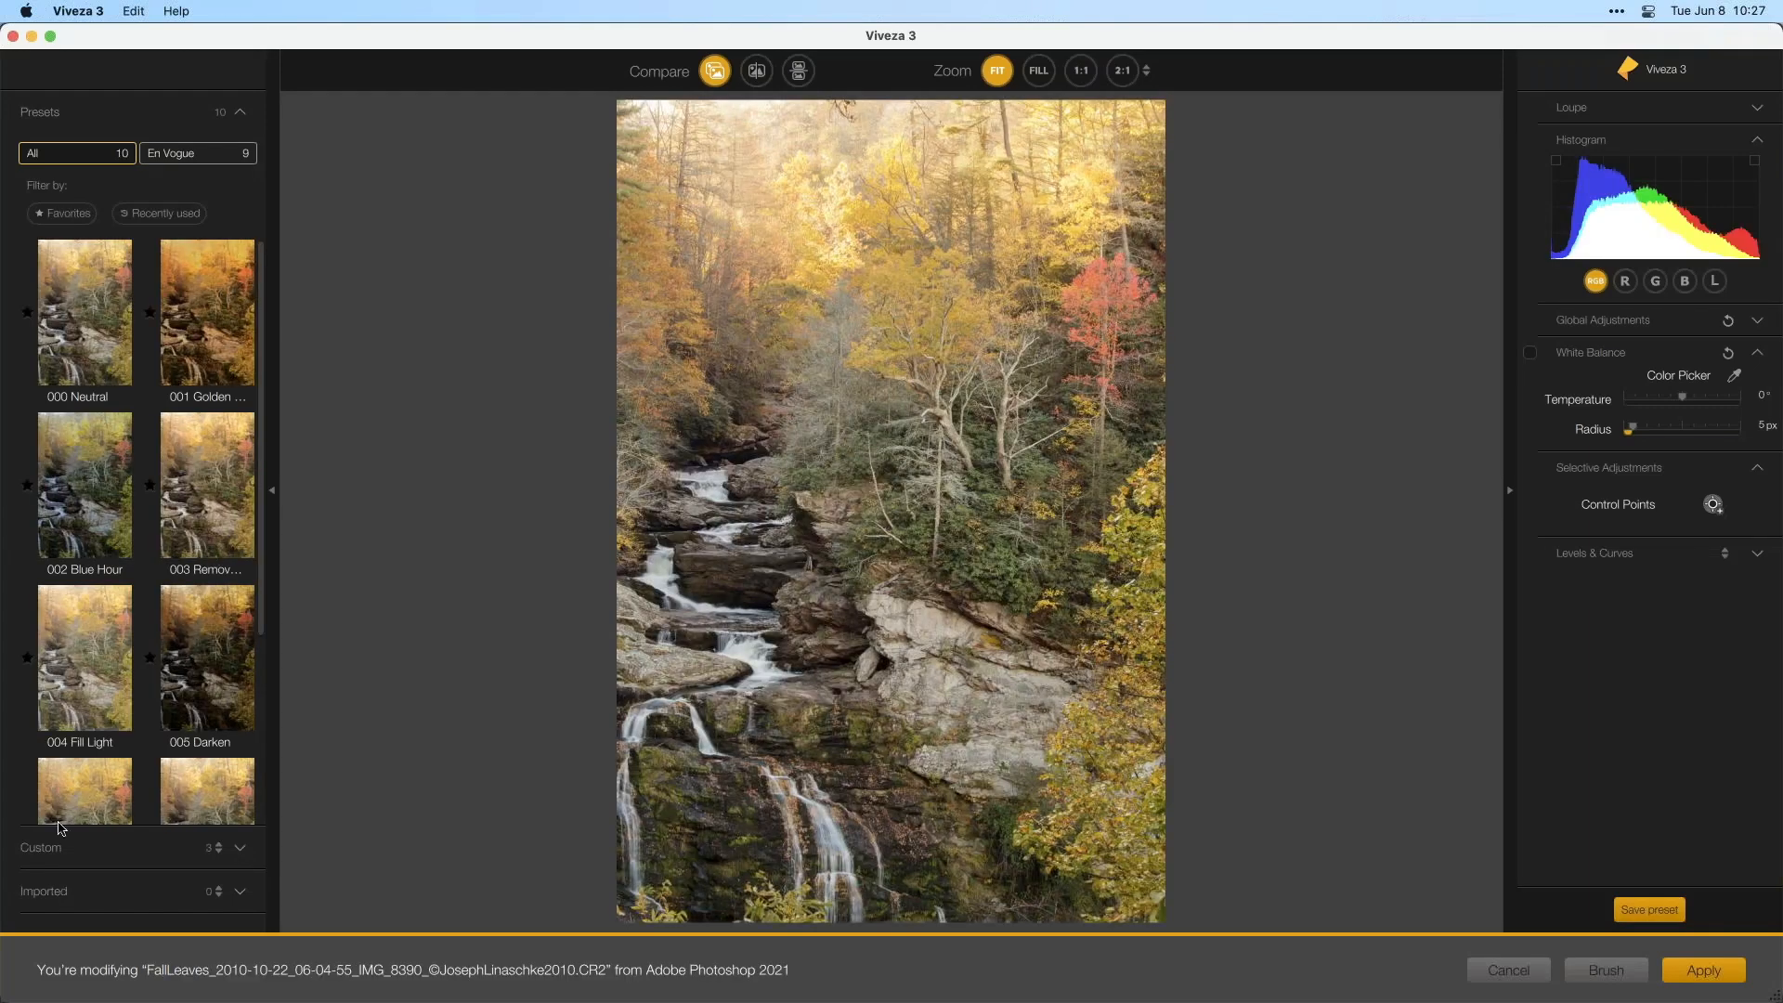
click(208, 850)
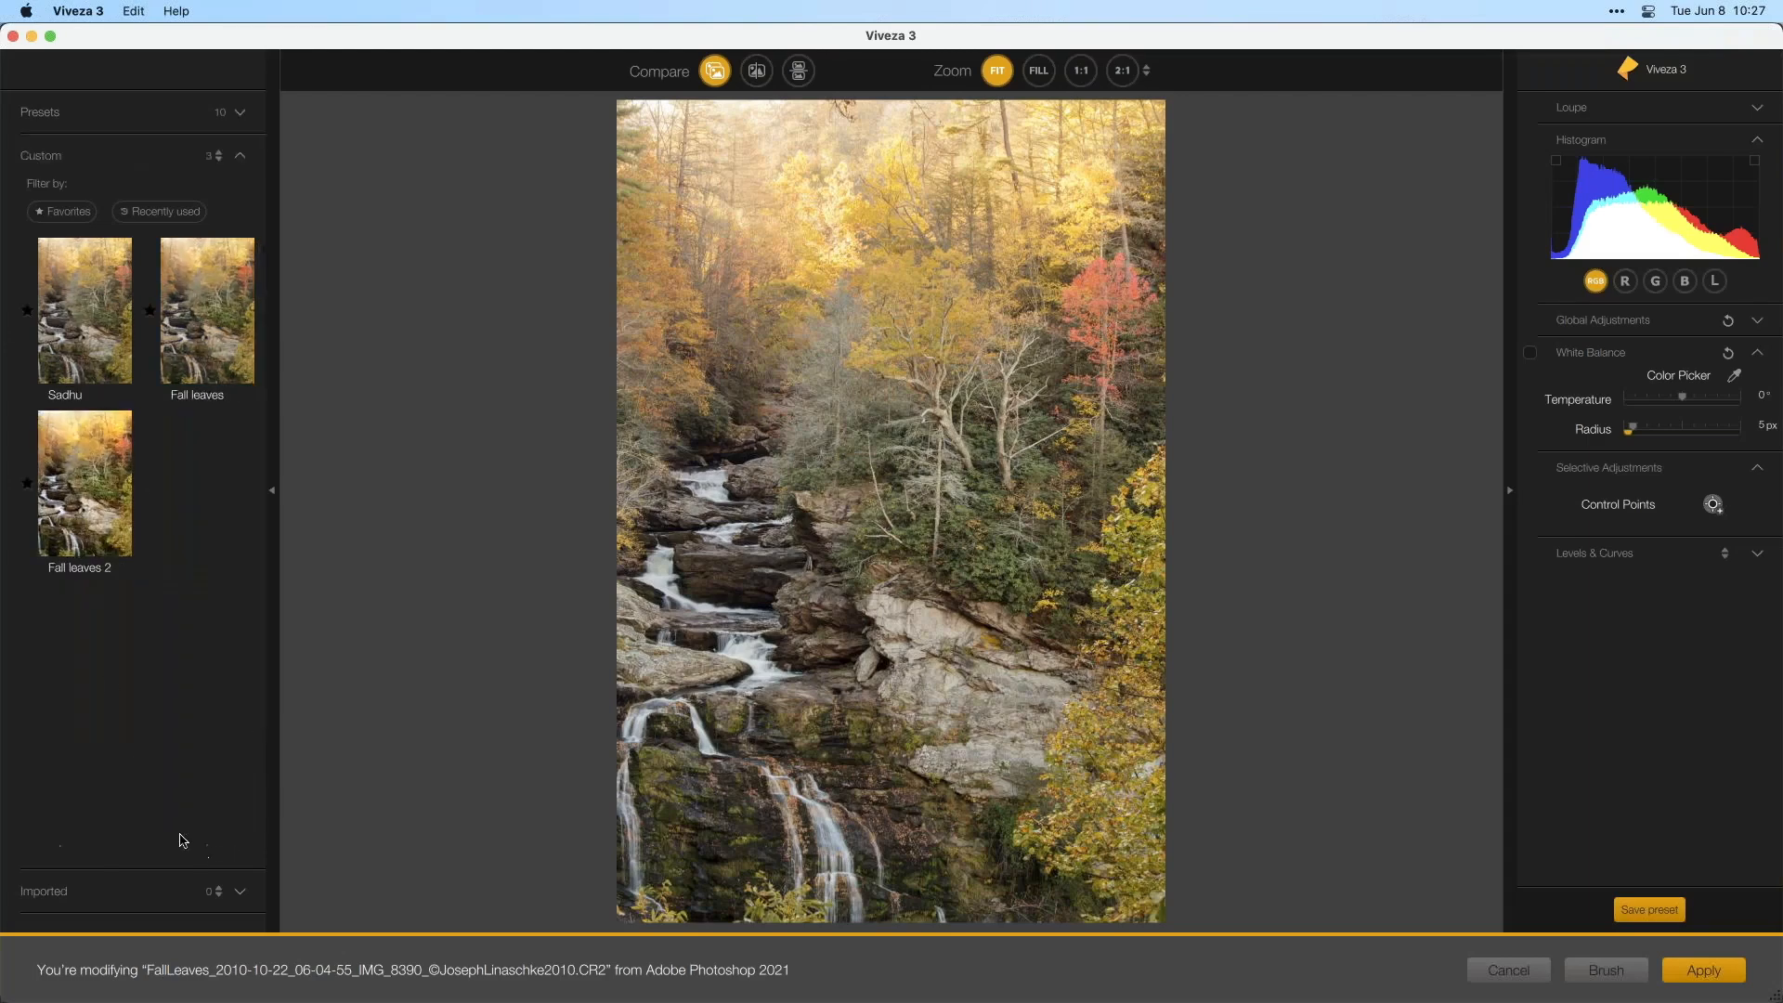
mouse_move(247, 344)
mouse_move(100, 490)
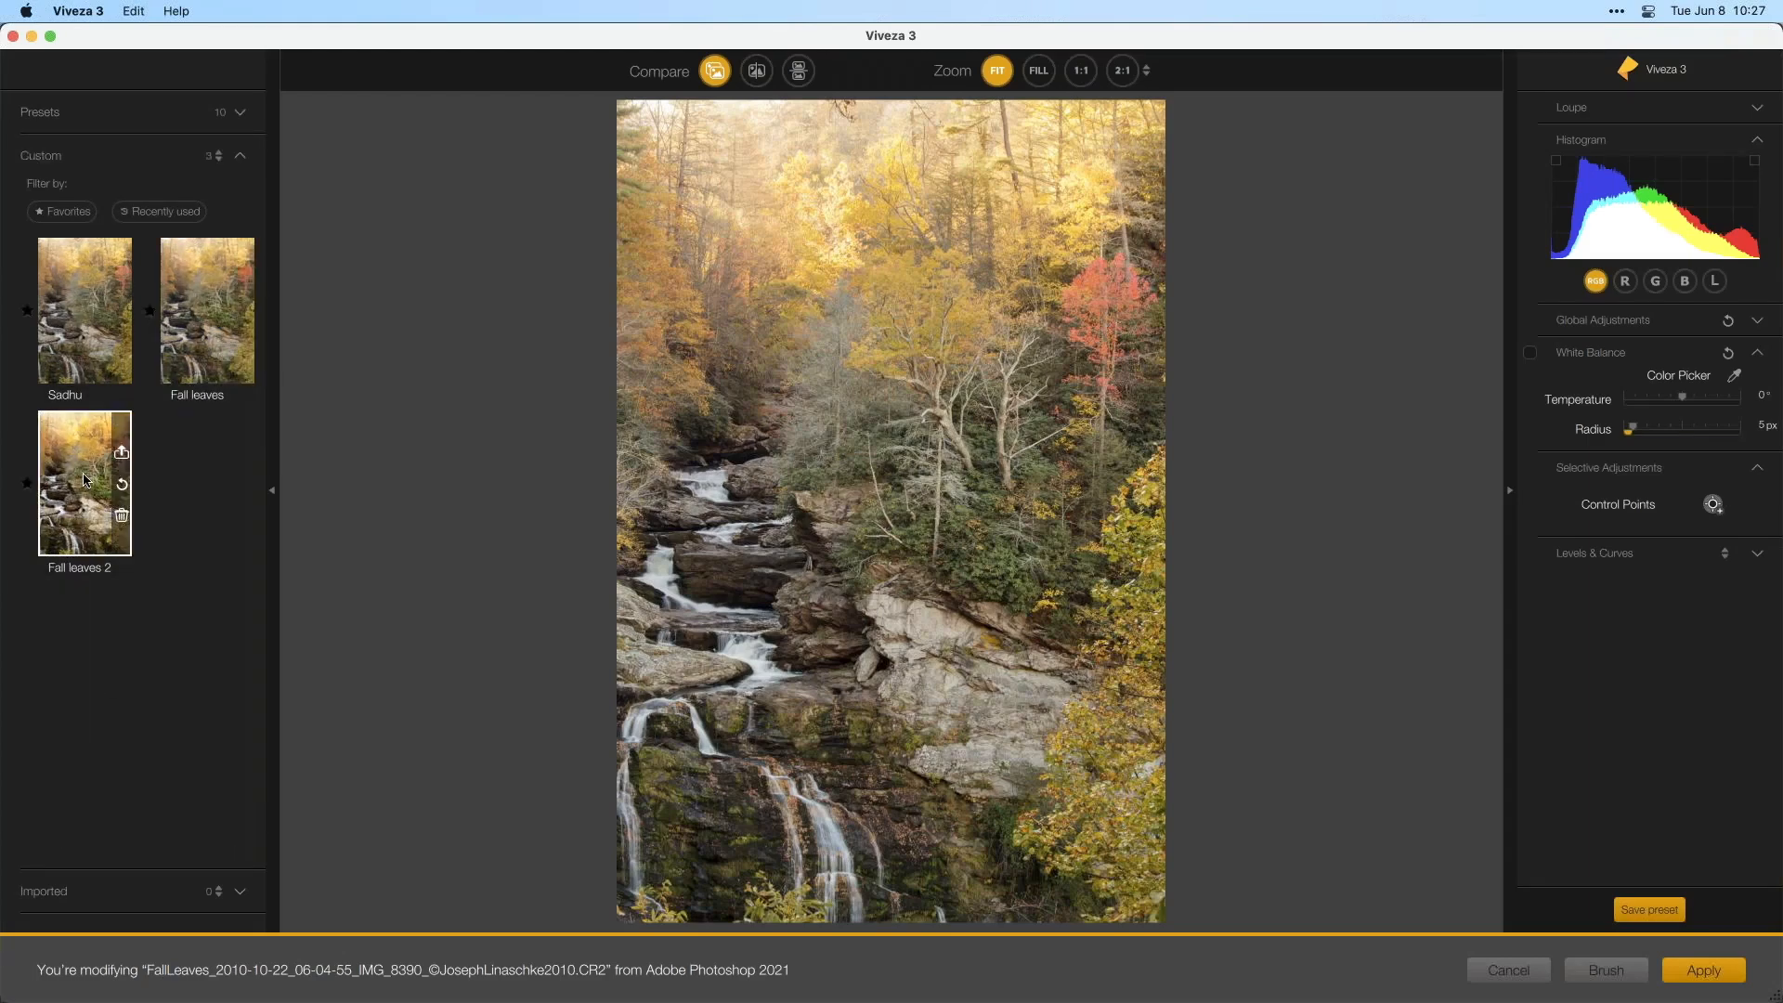
click(84, 472)
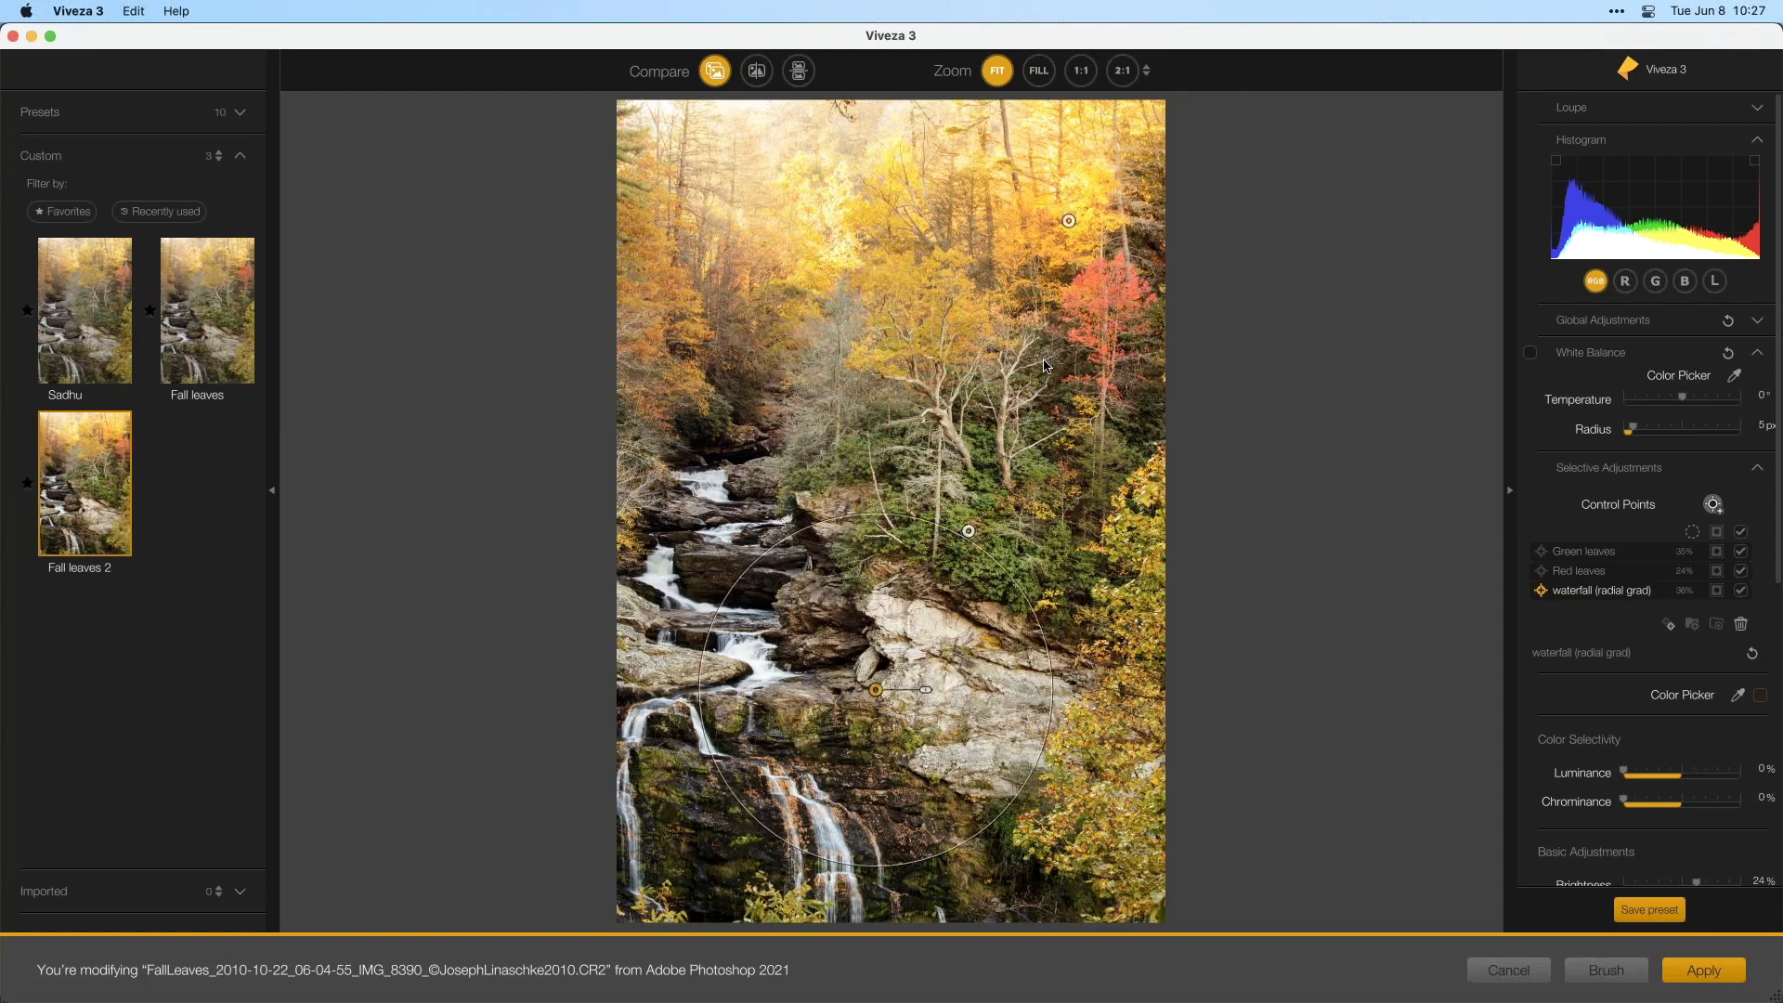
- Move the "Red leaves" control point onto the red tree
mouse_move(1073, 224)
mouse_move(971, 534)
drag(1069, 222, 1094, 288)
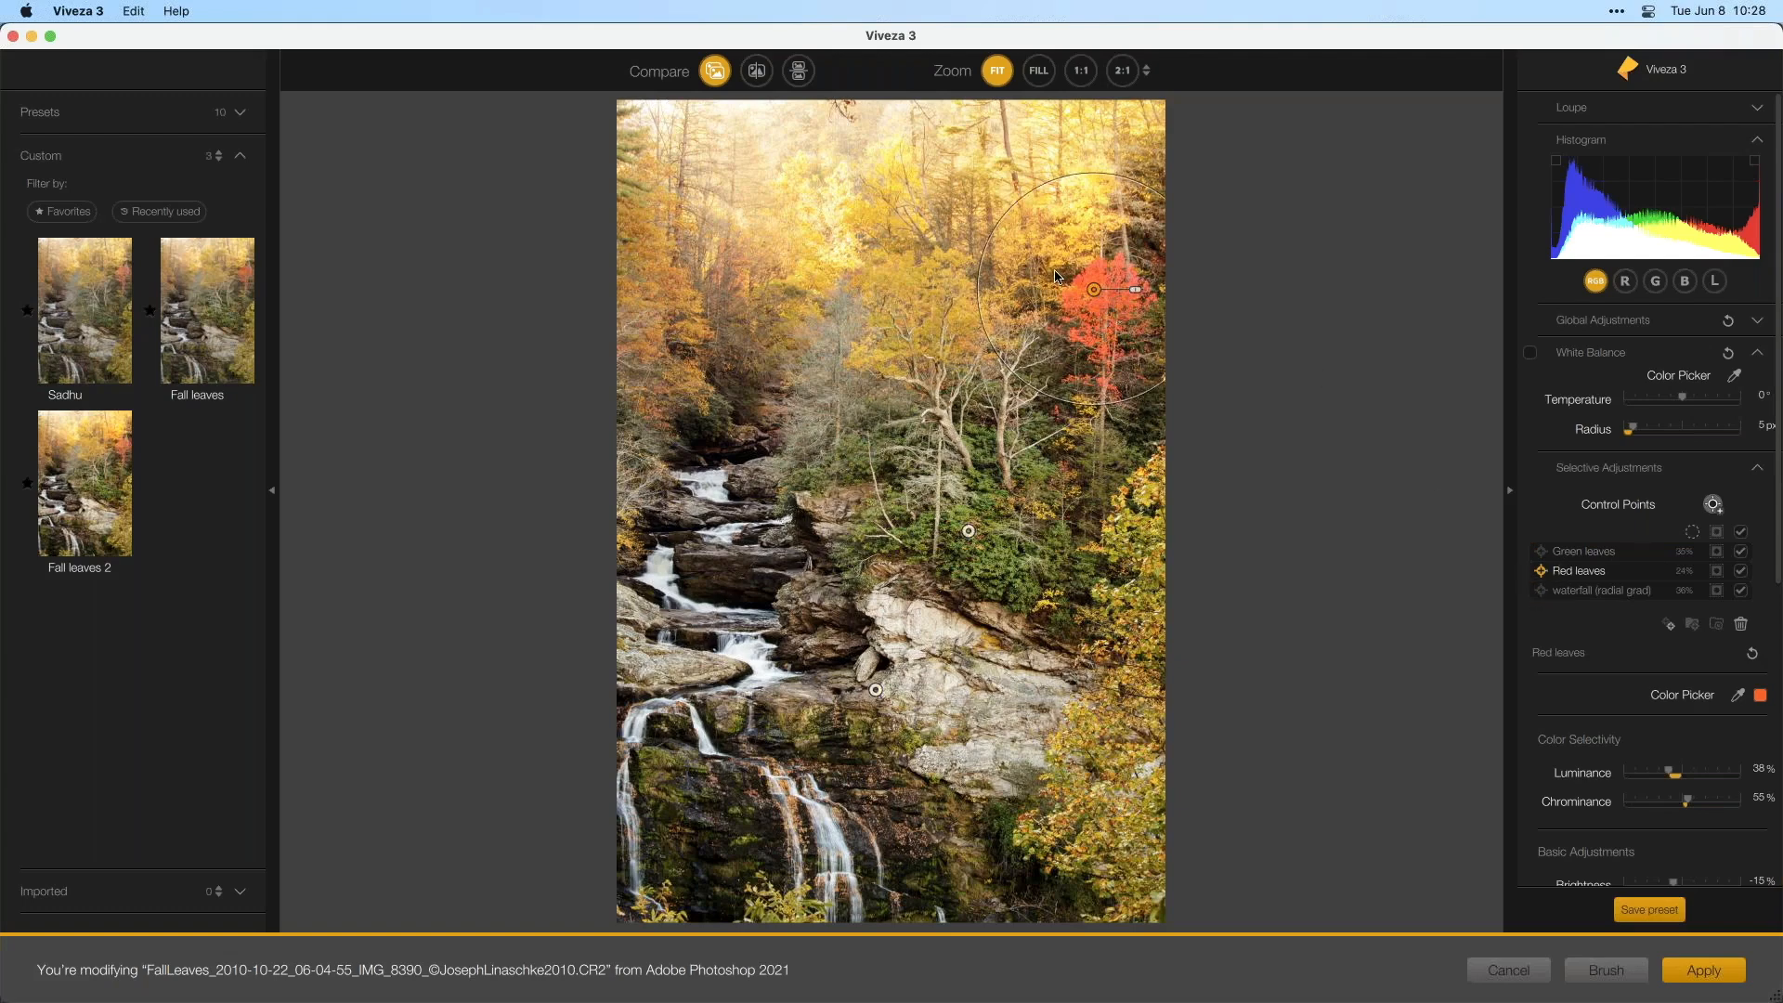
- Fine-tune the "Red leaves" control point's position within the red tree at 1:2 zoom, using its mask preview
click(1123, 70)
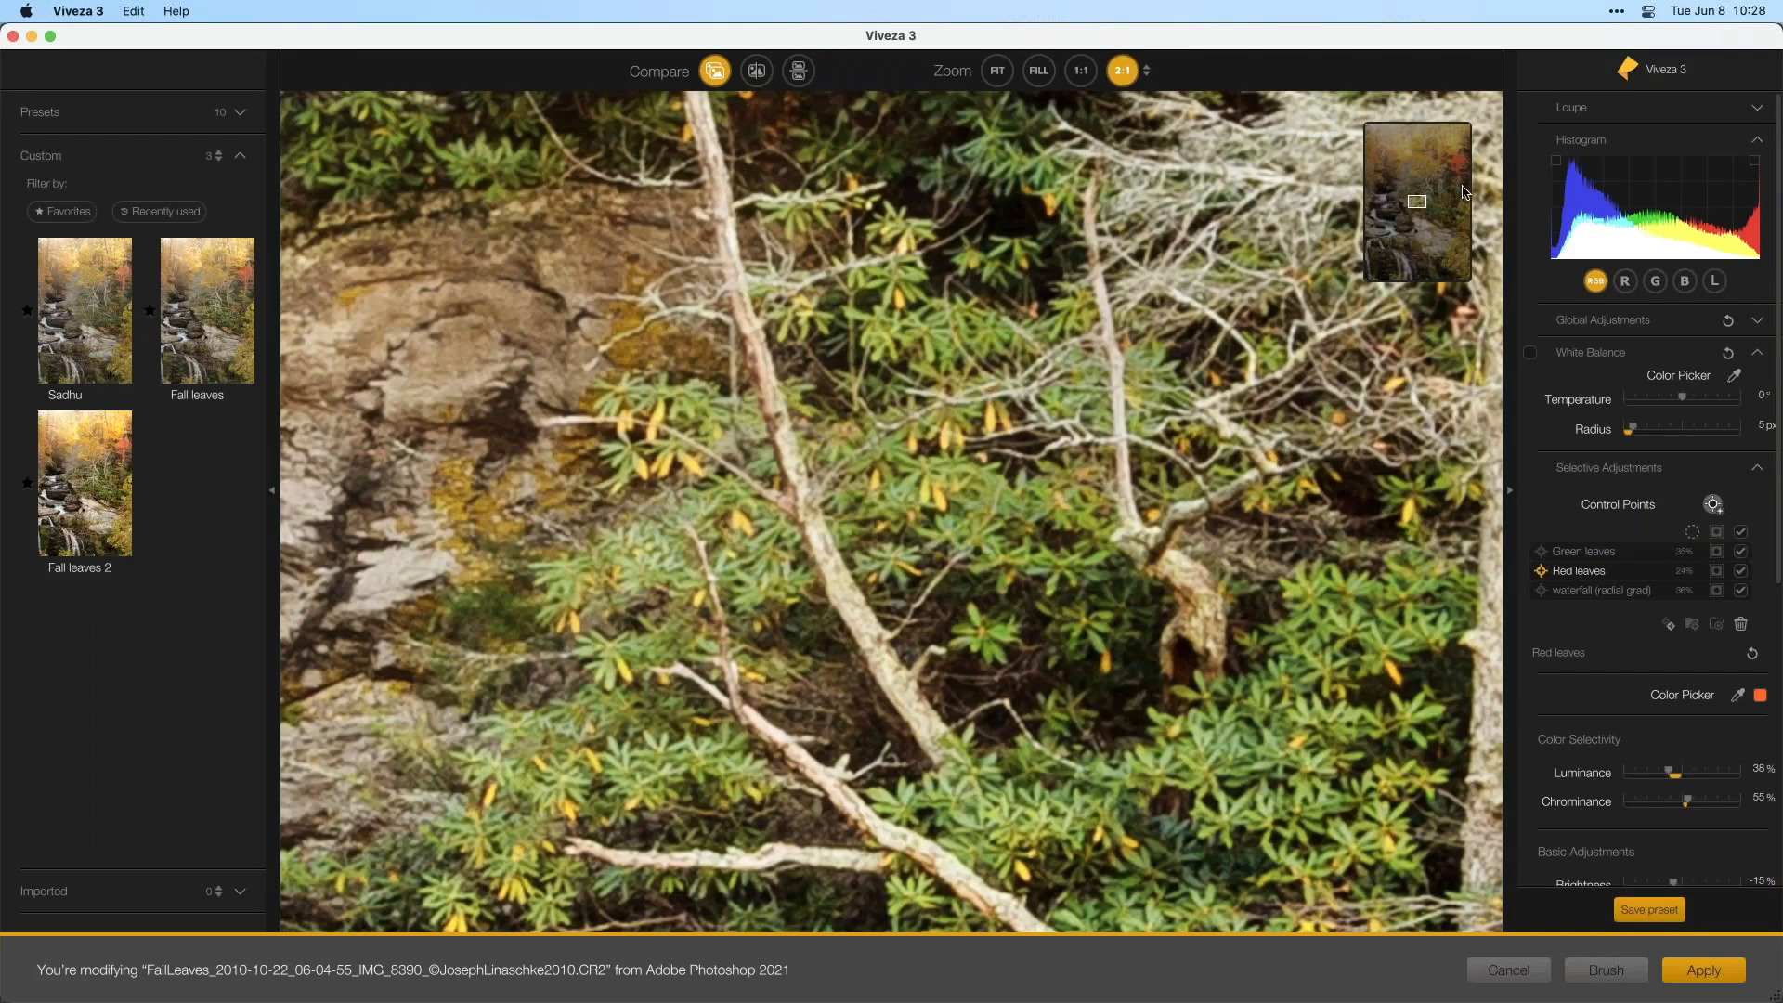
click(1147, 72)
click(1148, 73)
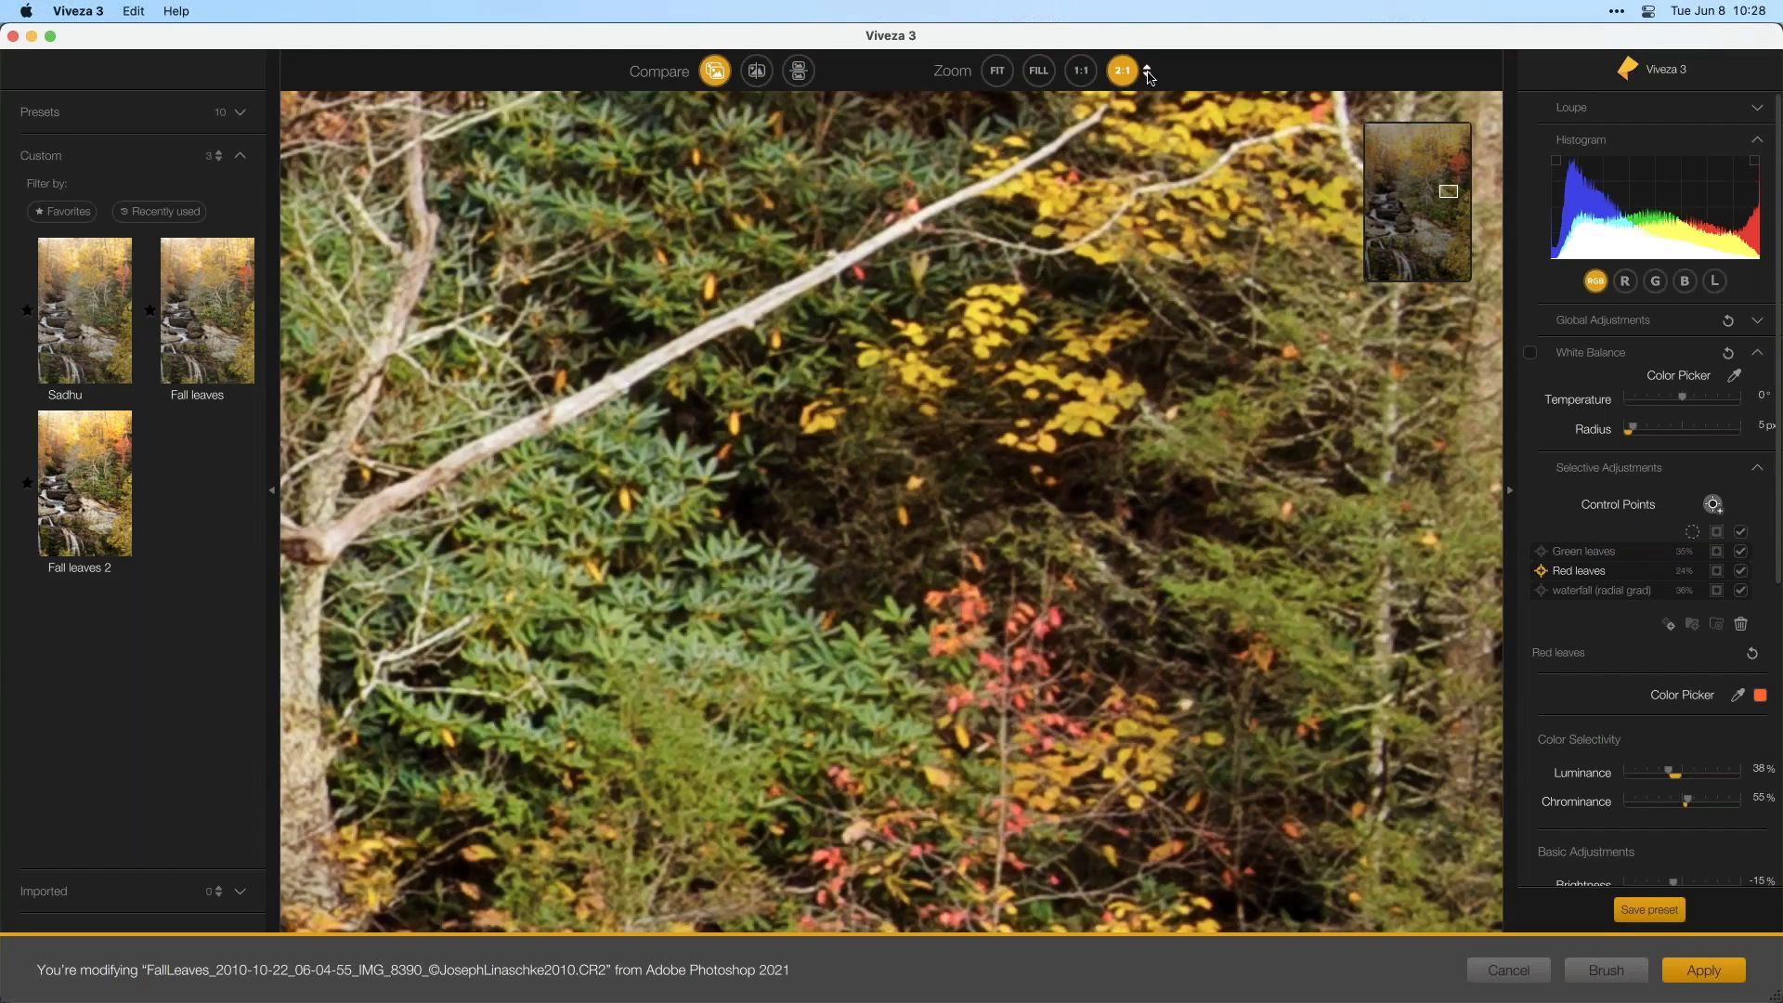
click(1149, 76)
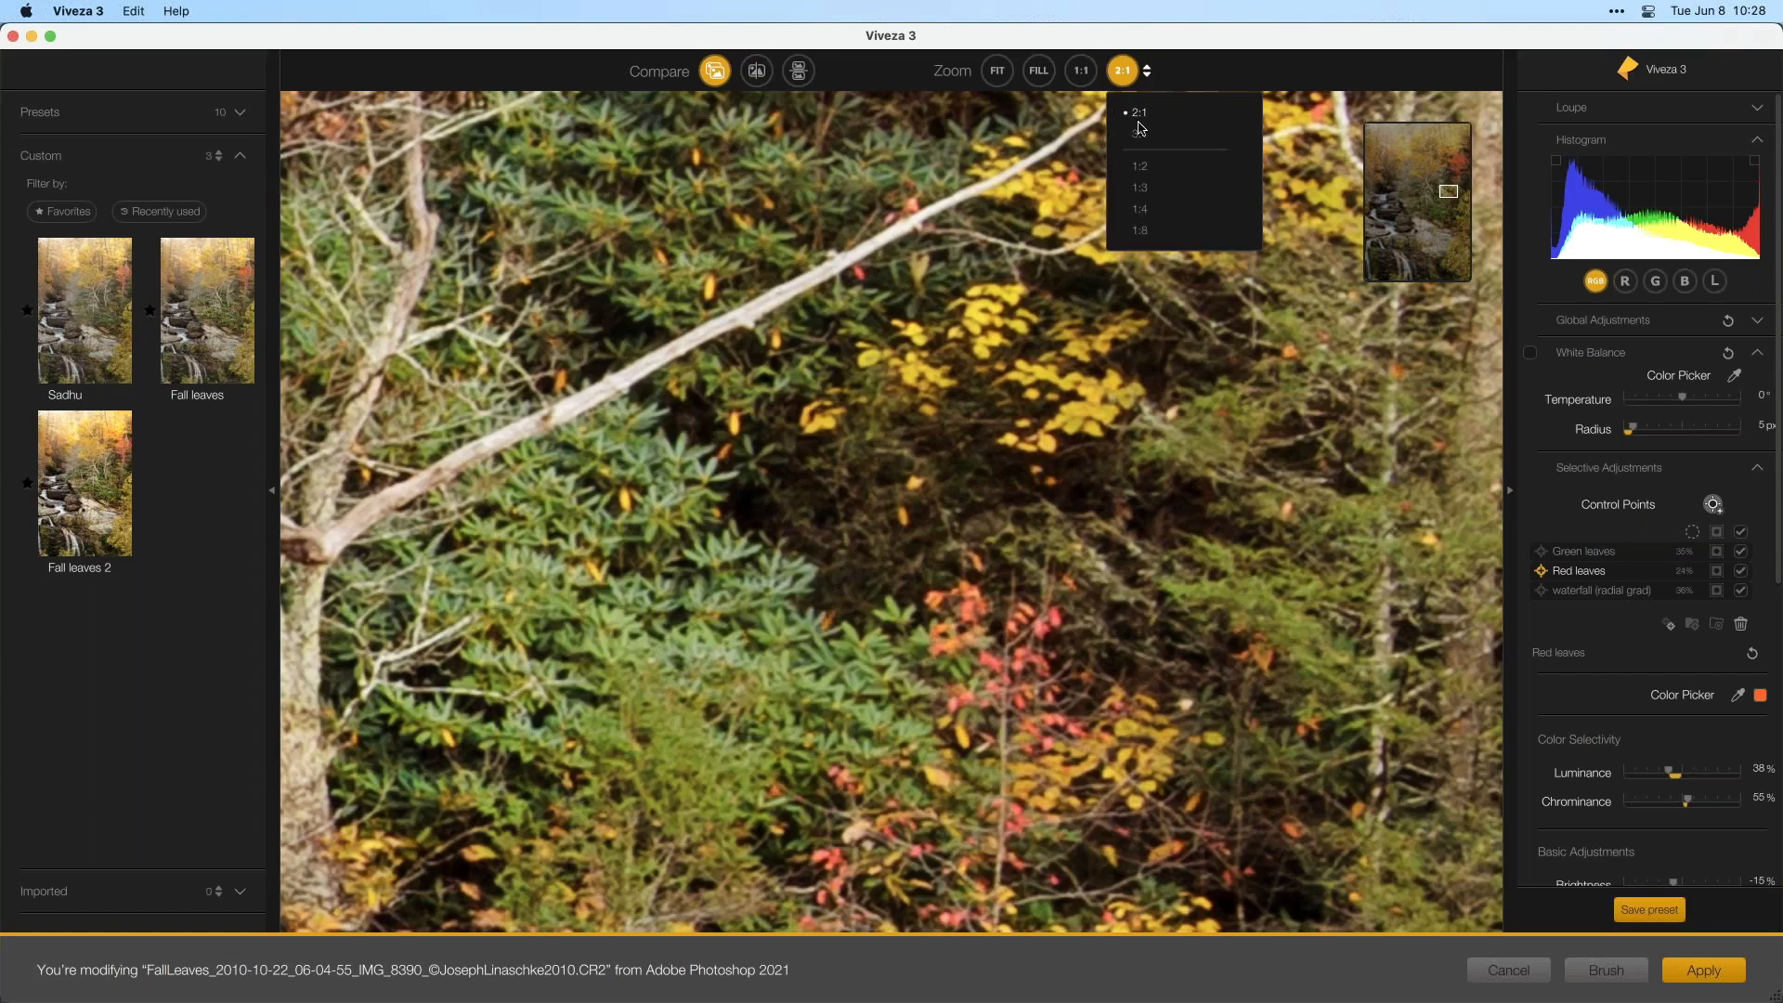
click(1142, 177)
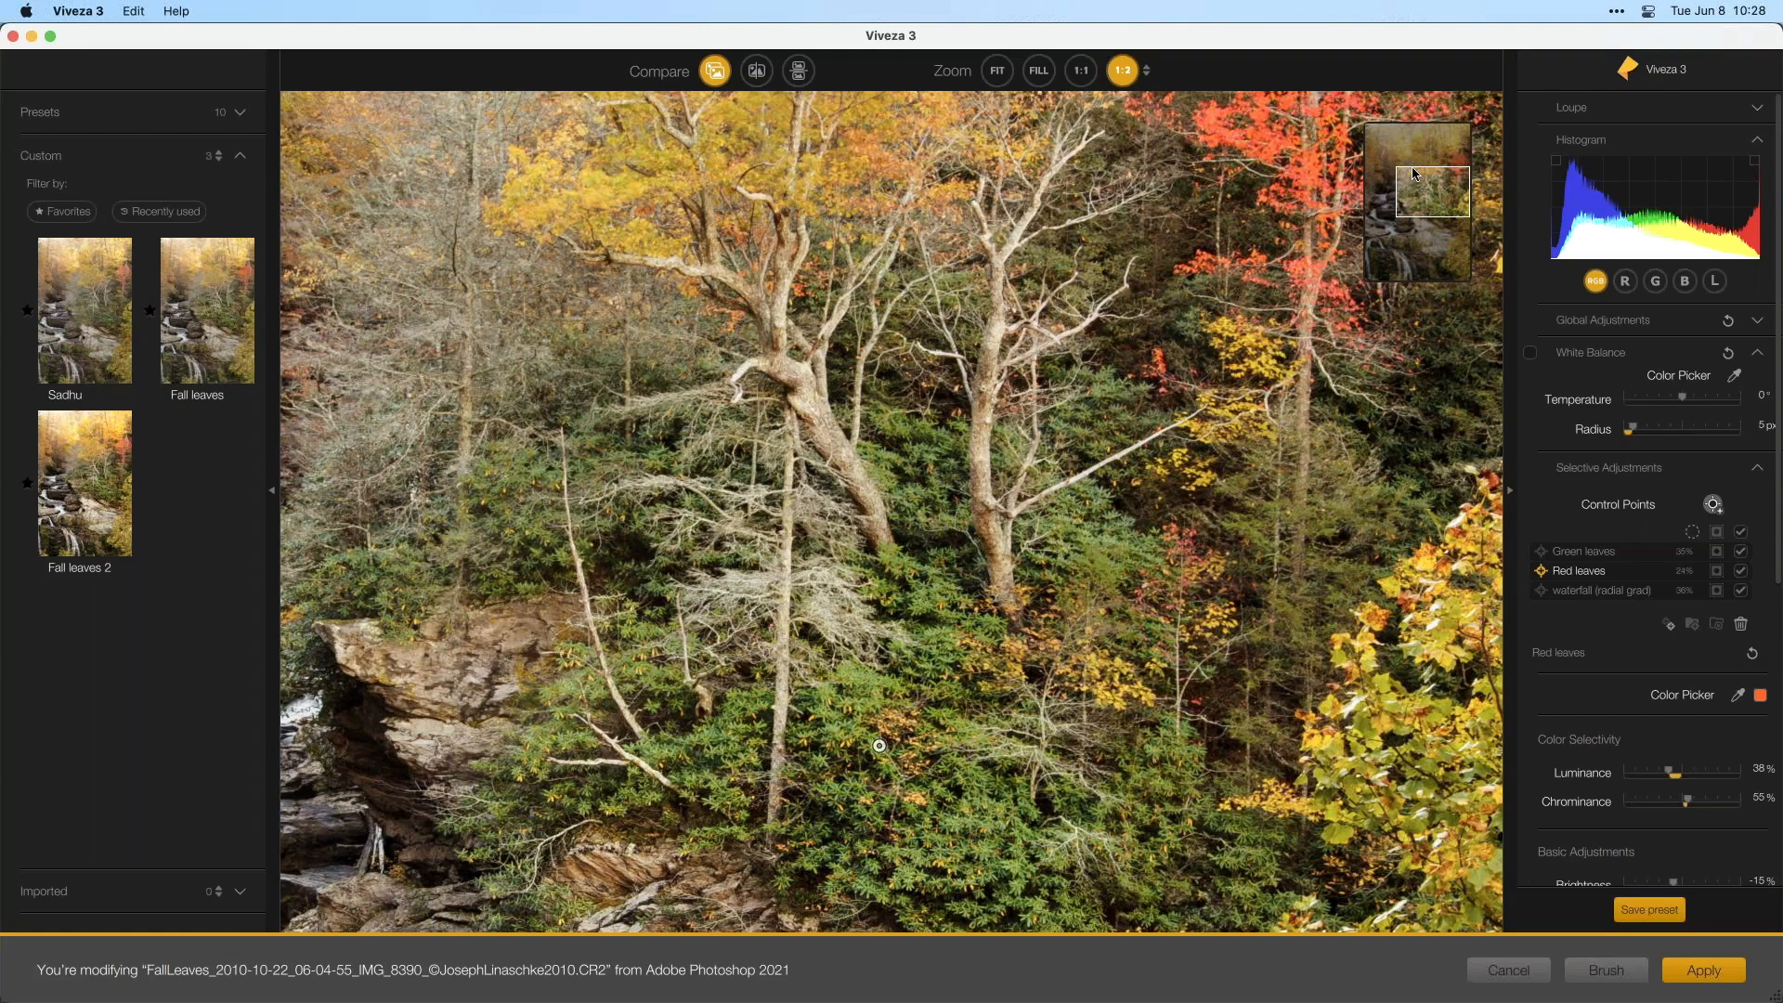
click(1465, 162)
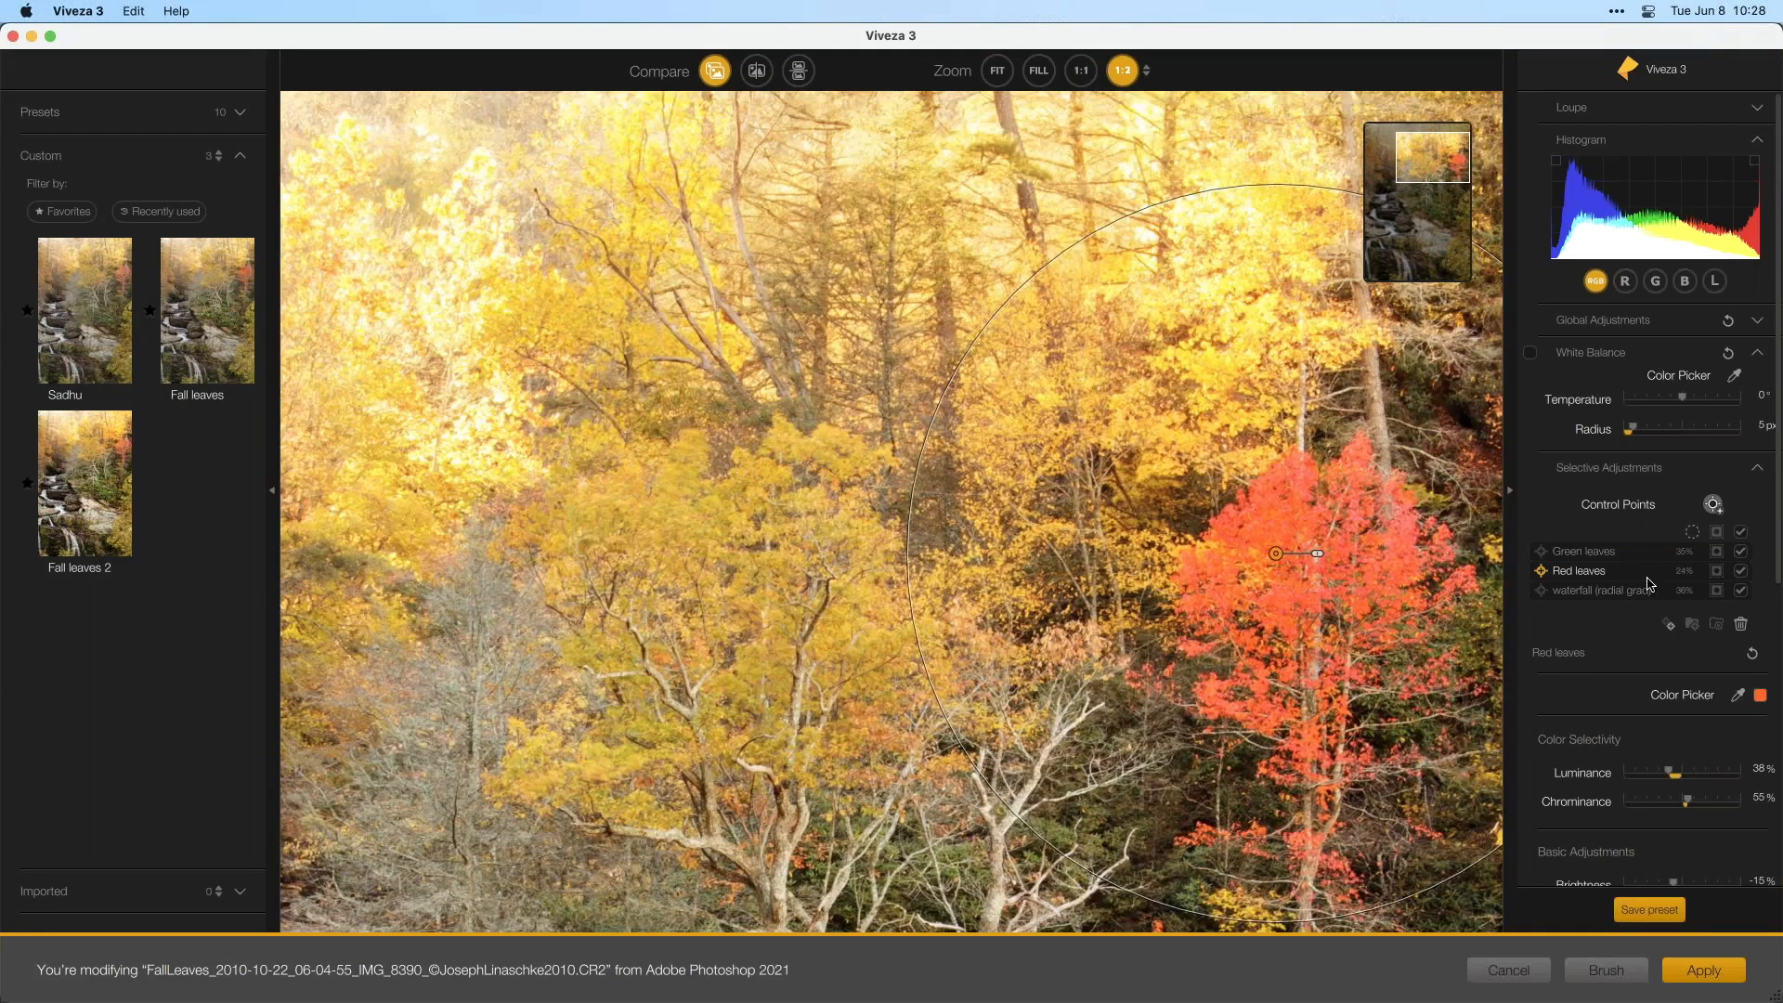
click(1715, 570)
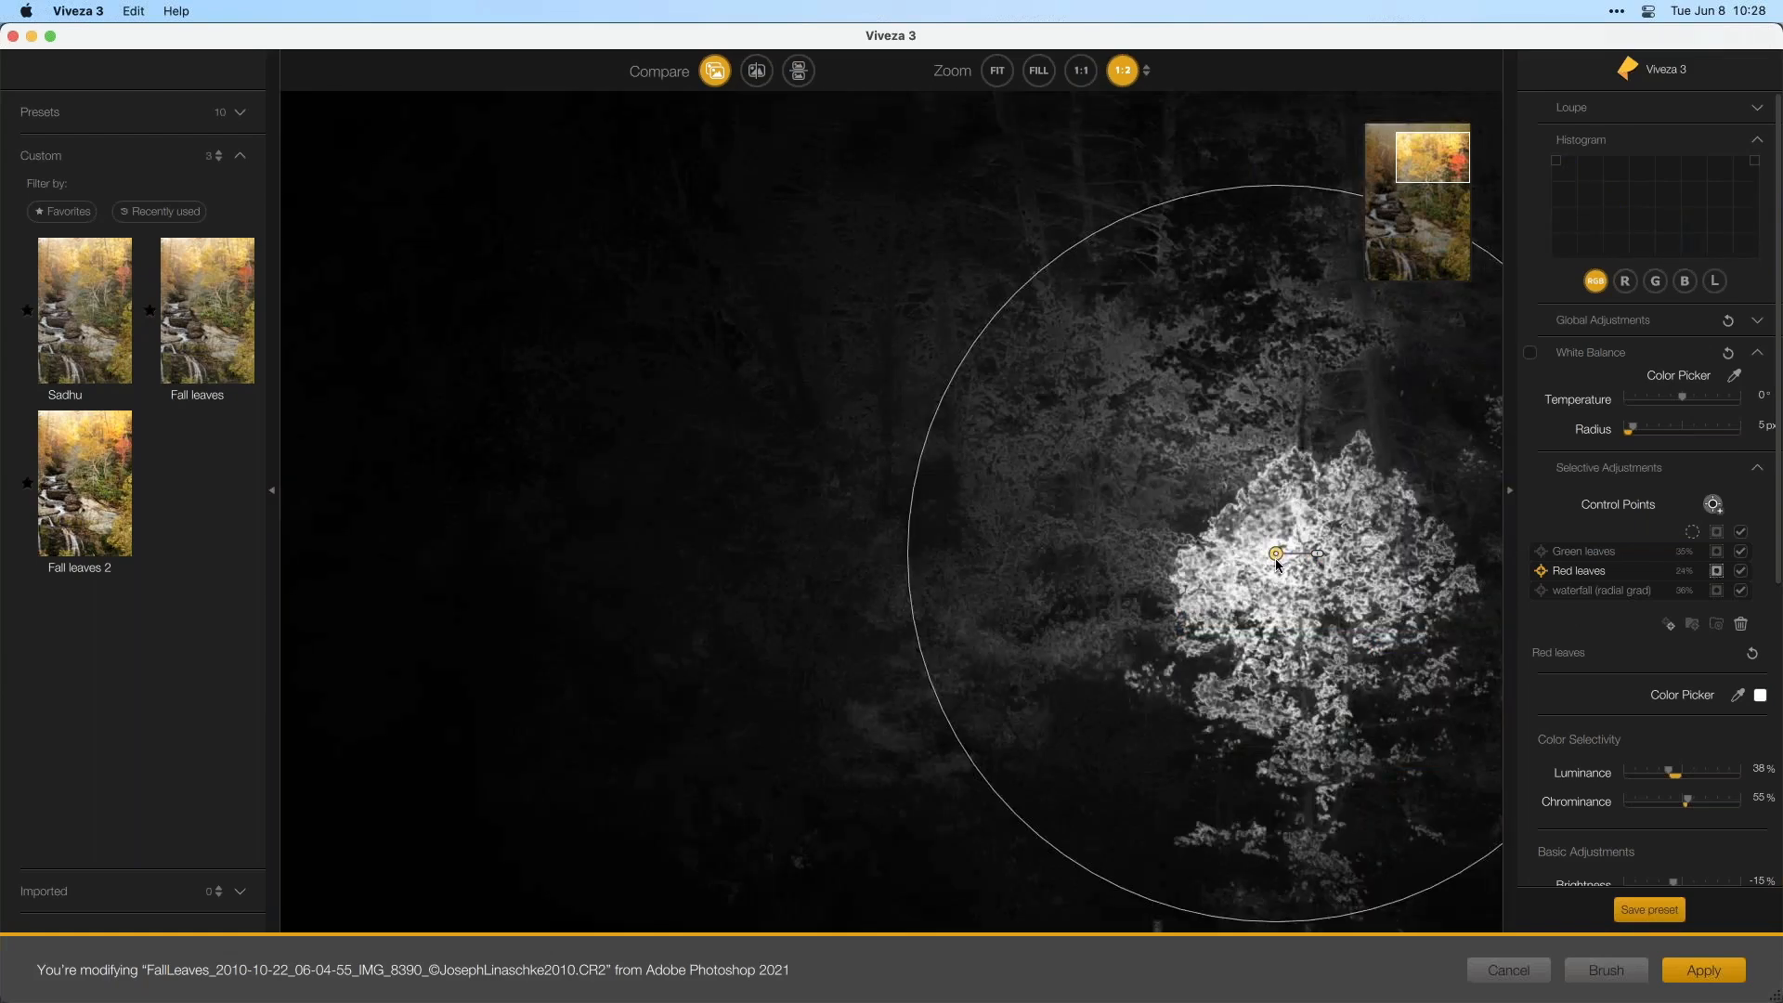
drag(1276, 560, 1277, 567)
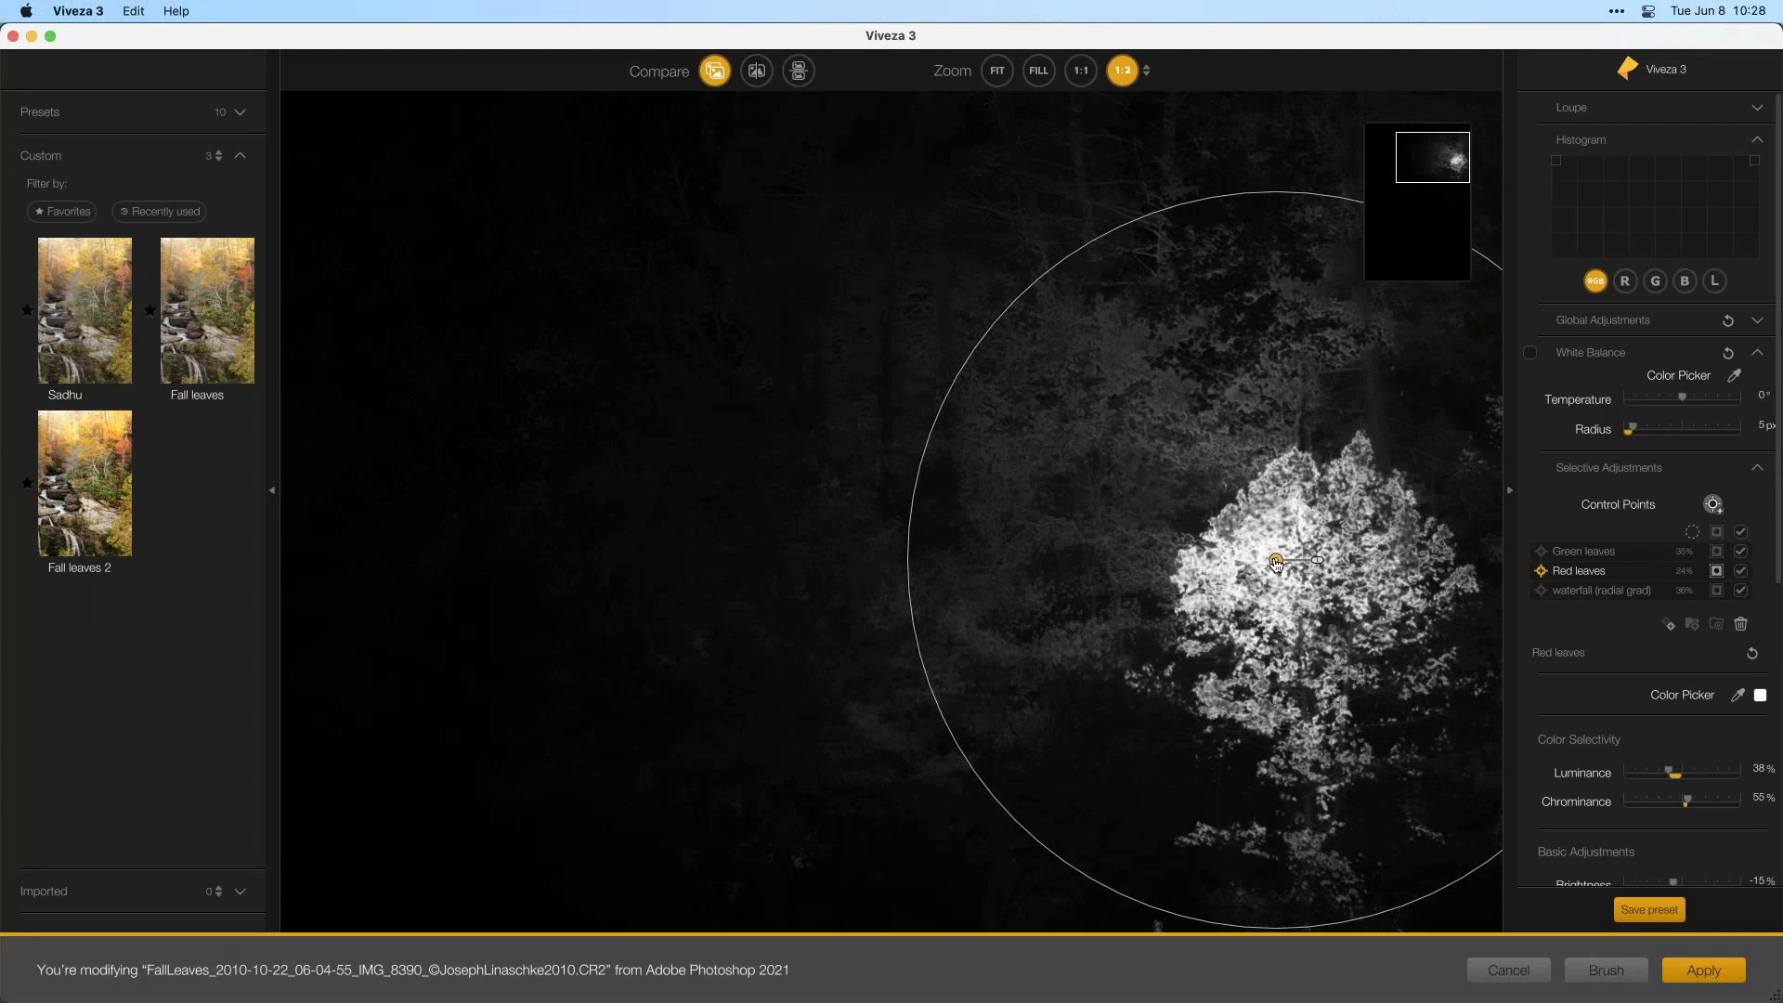
click(1717, 570)
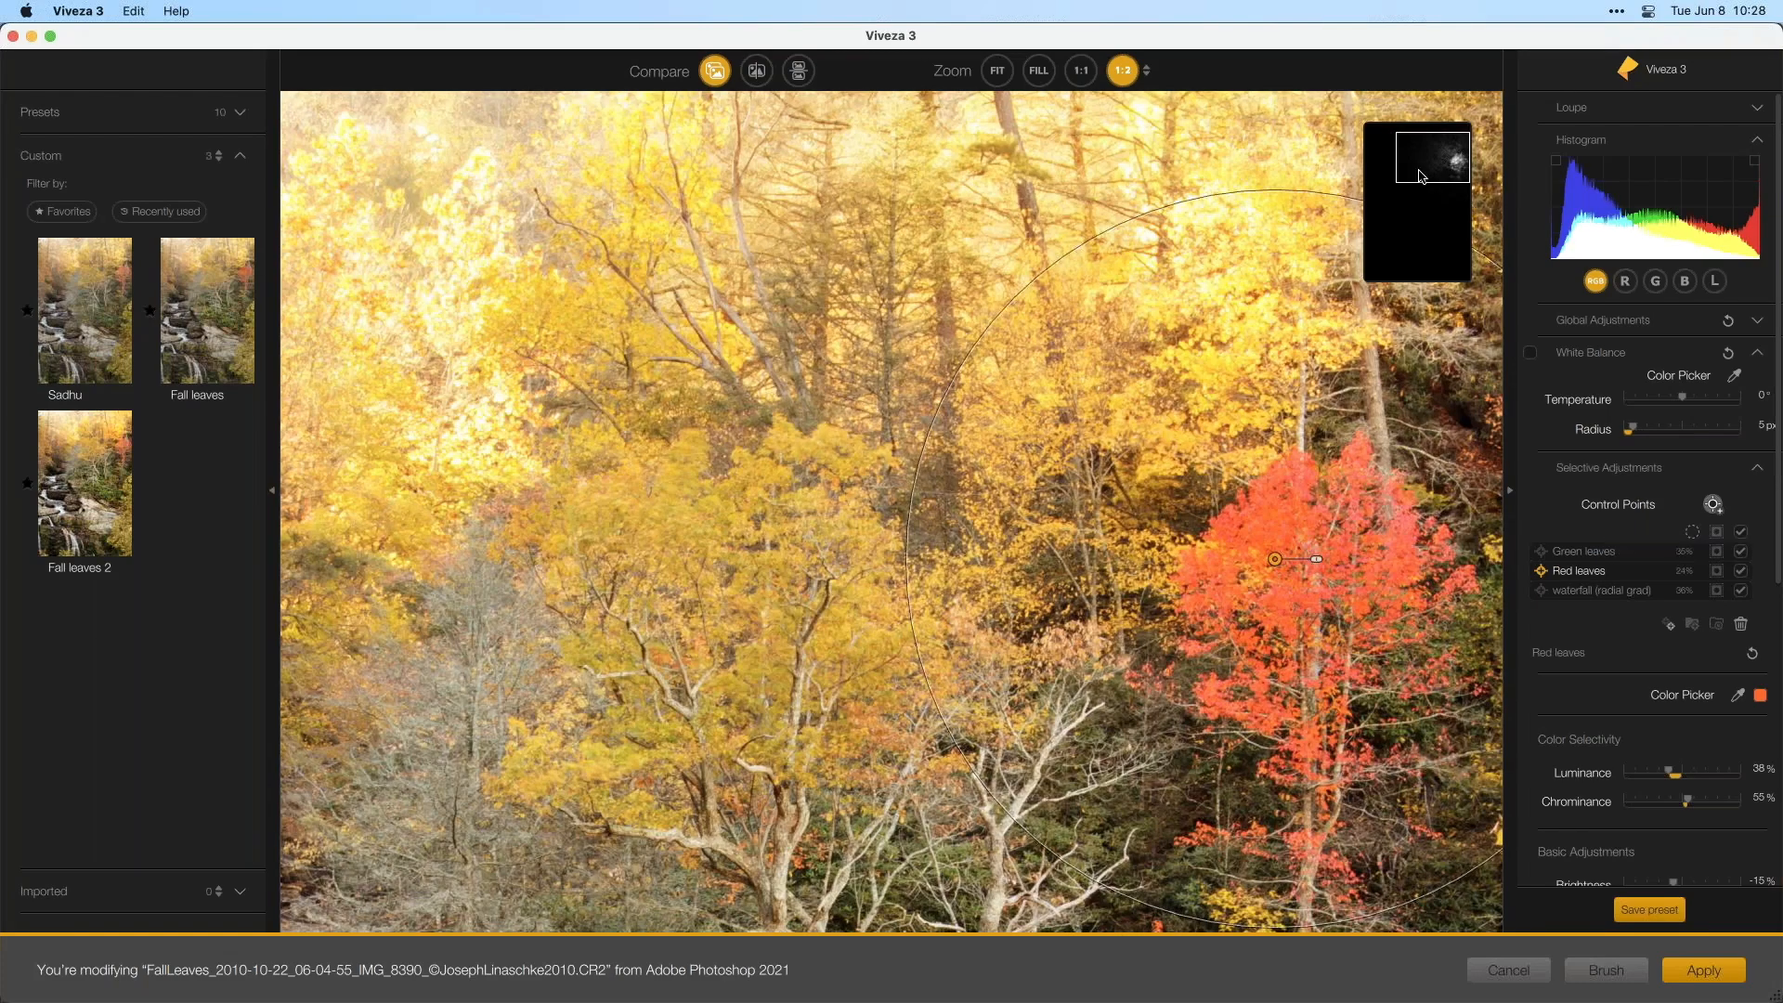
- Show the "Green leaves" mask and reposition its control point on a bright patch of the green foliage
click(1446, 206)
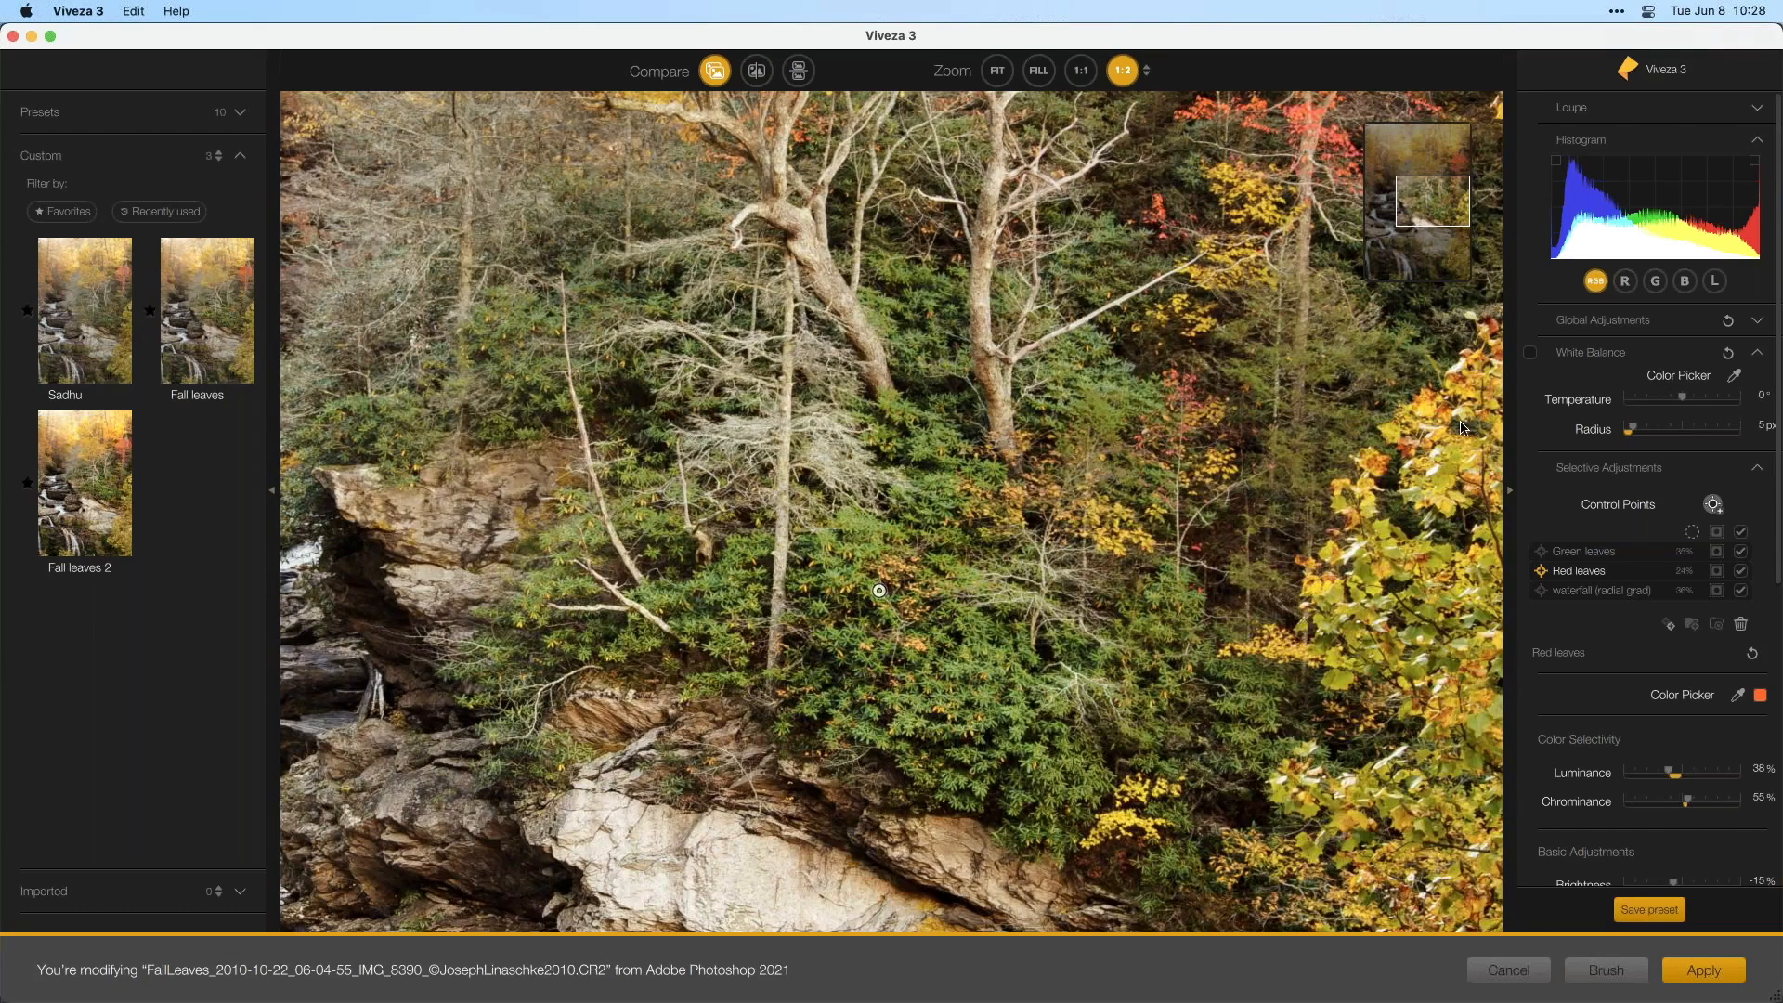
click(1717, 552)
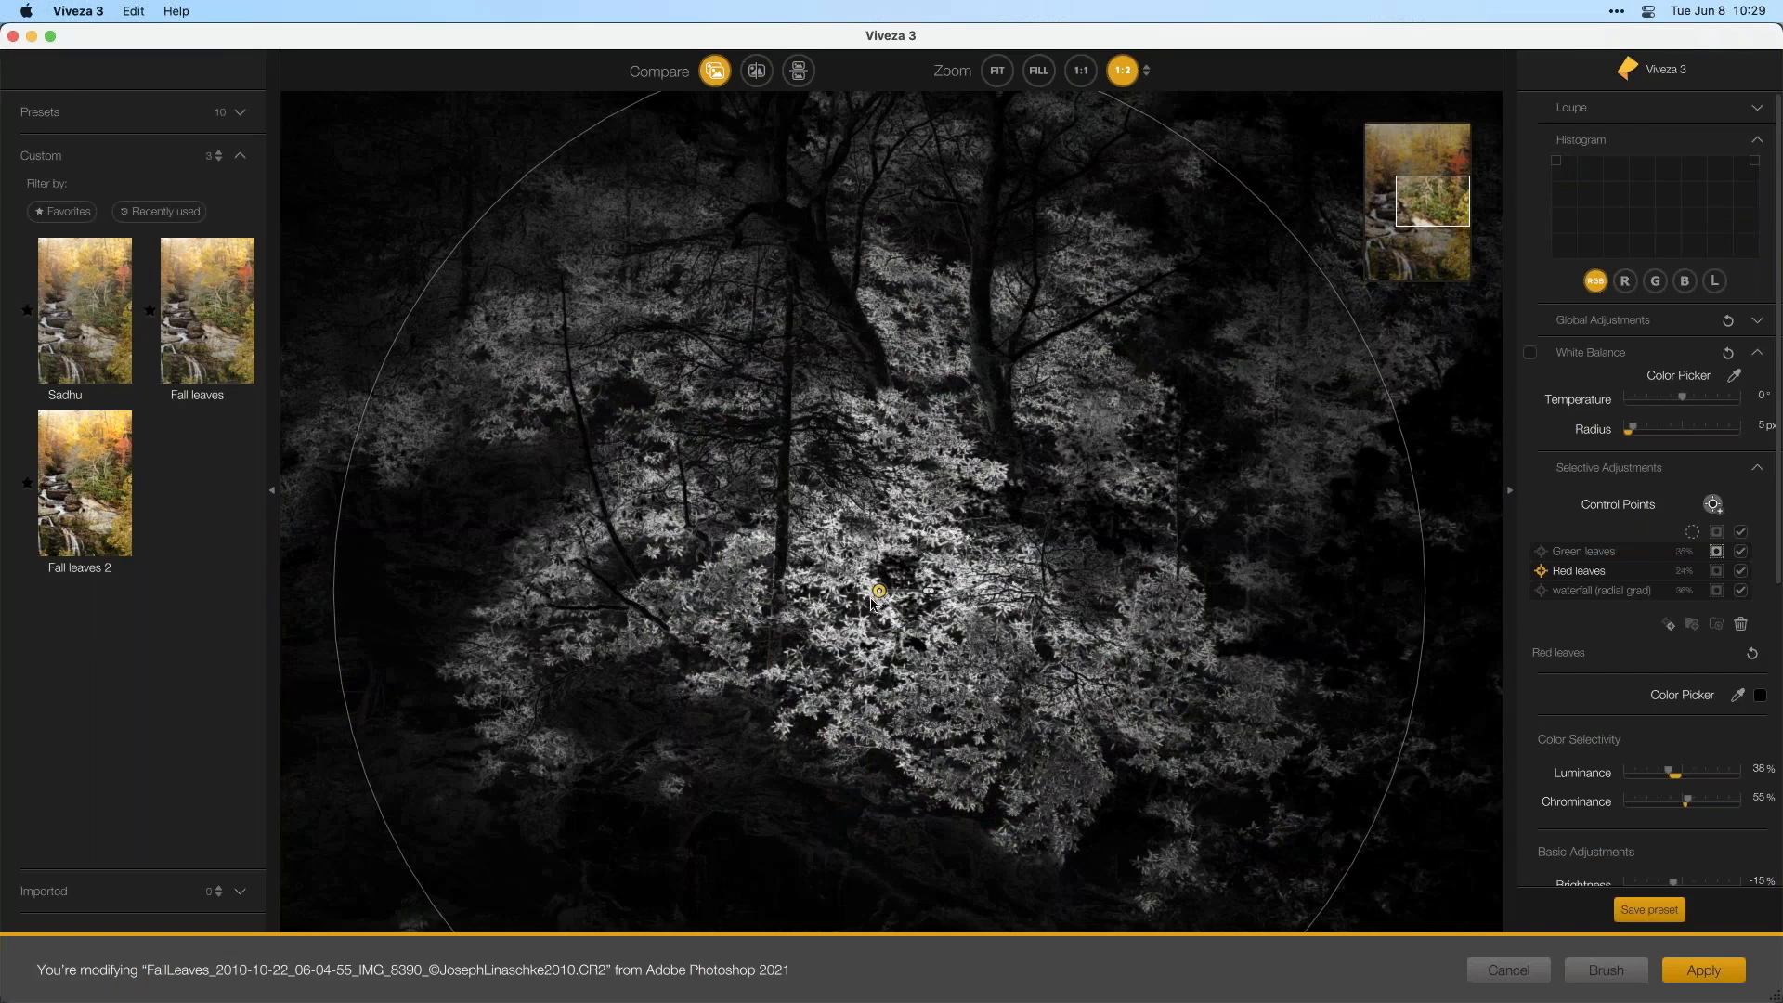
click(871, 602)
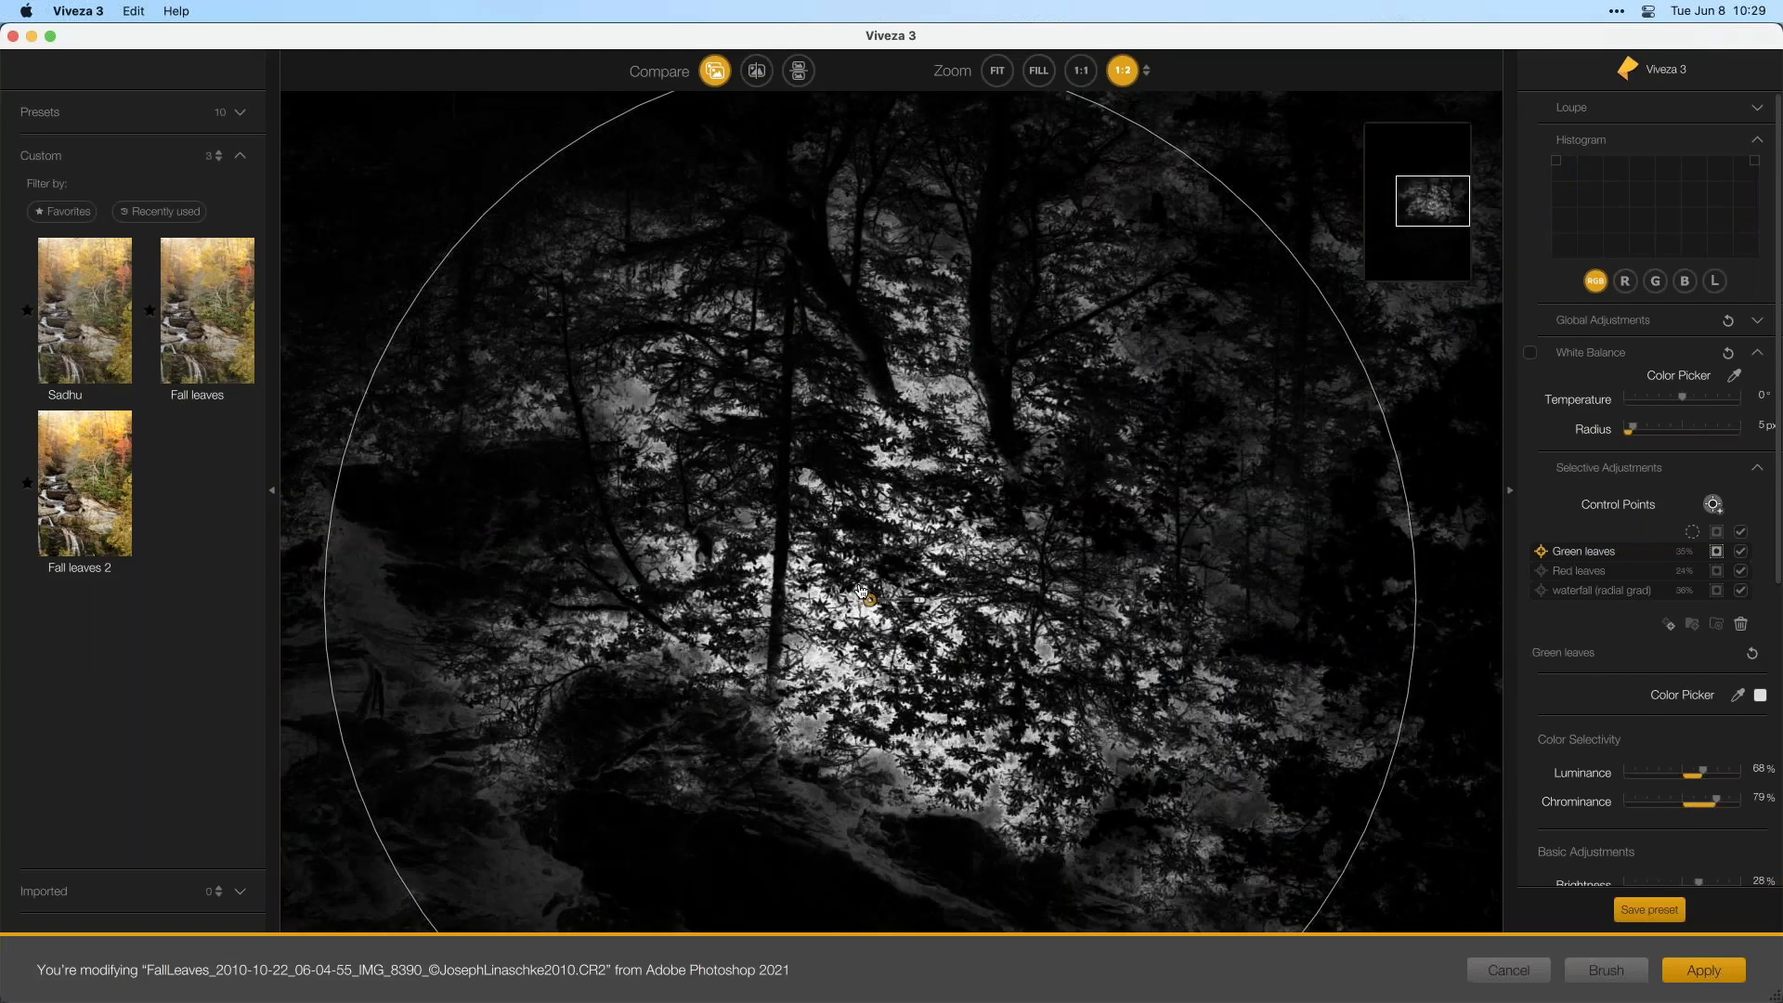
drag(861, 588, 849, 567)
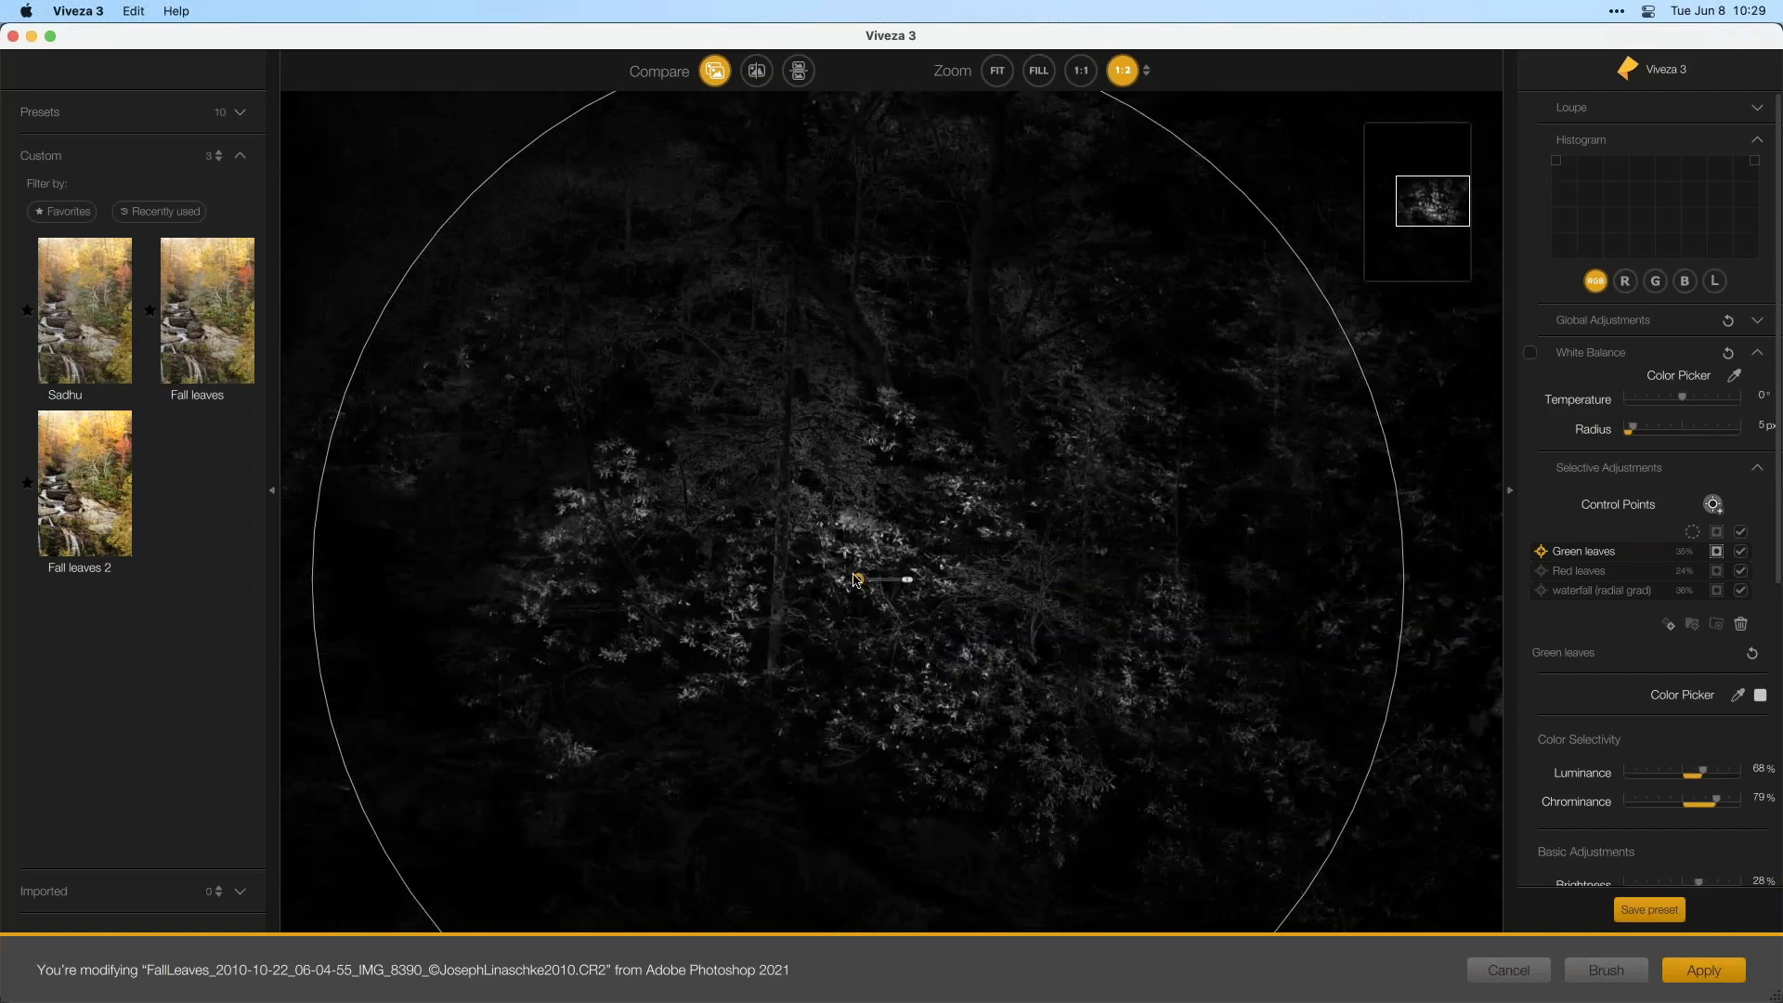
drag(855, 581, 843, 582)
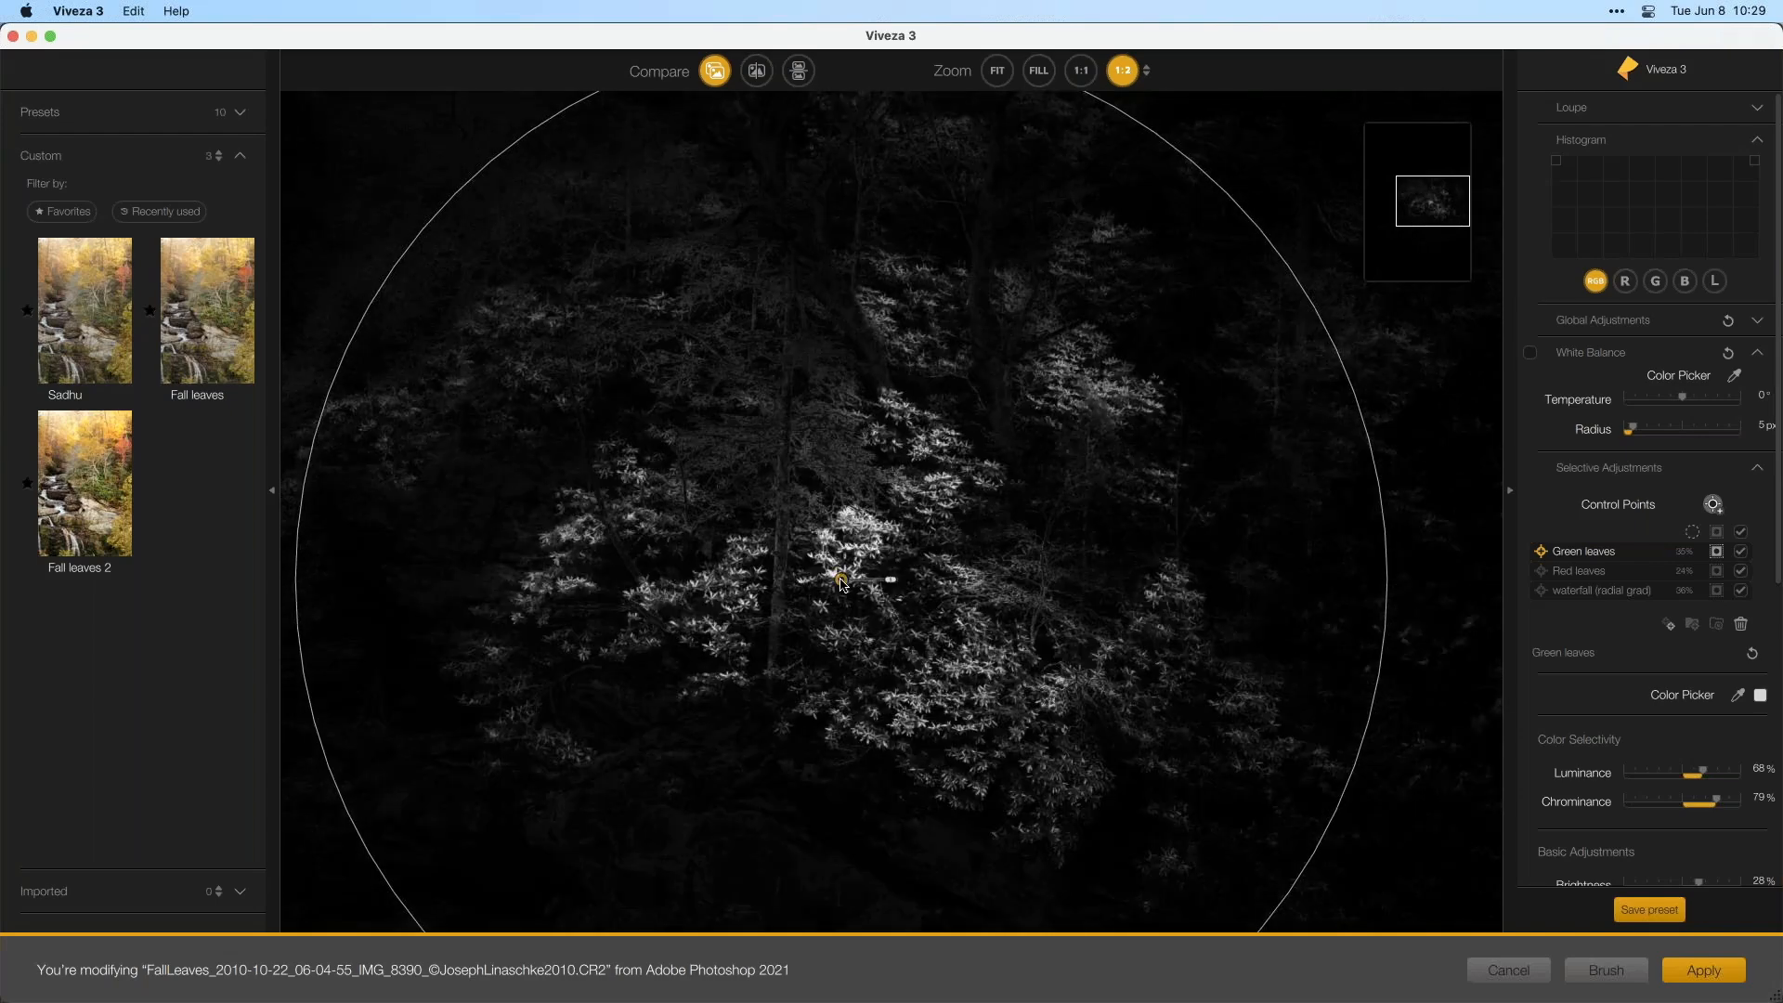
- Set the "Green leaves" color selectivity to 63% luminance and 66% chrominance, and turn off its mask preview
scroll(1628, 627, down, 1)
scroll(1628, 627, down, 5)
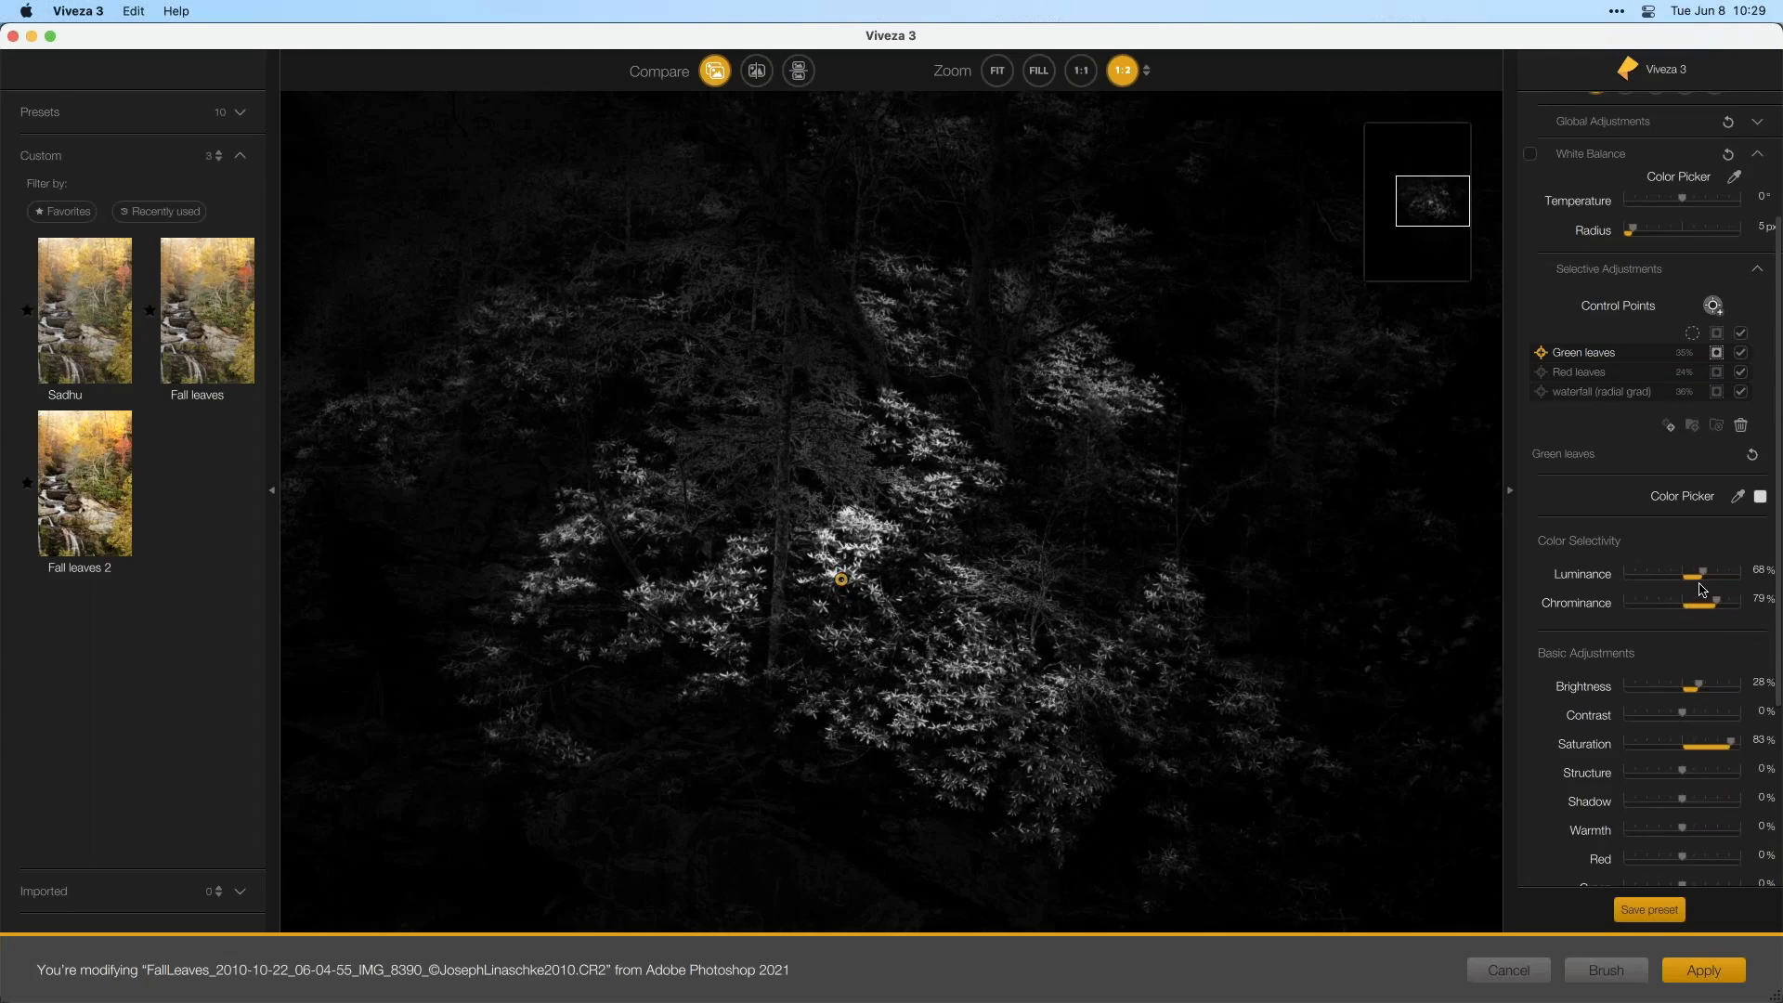
drag(1710, 607, 1701, 609)
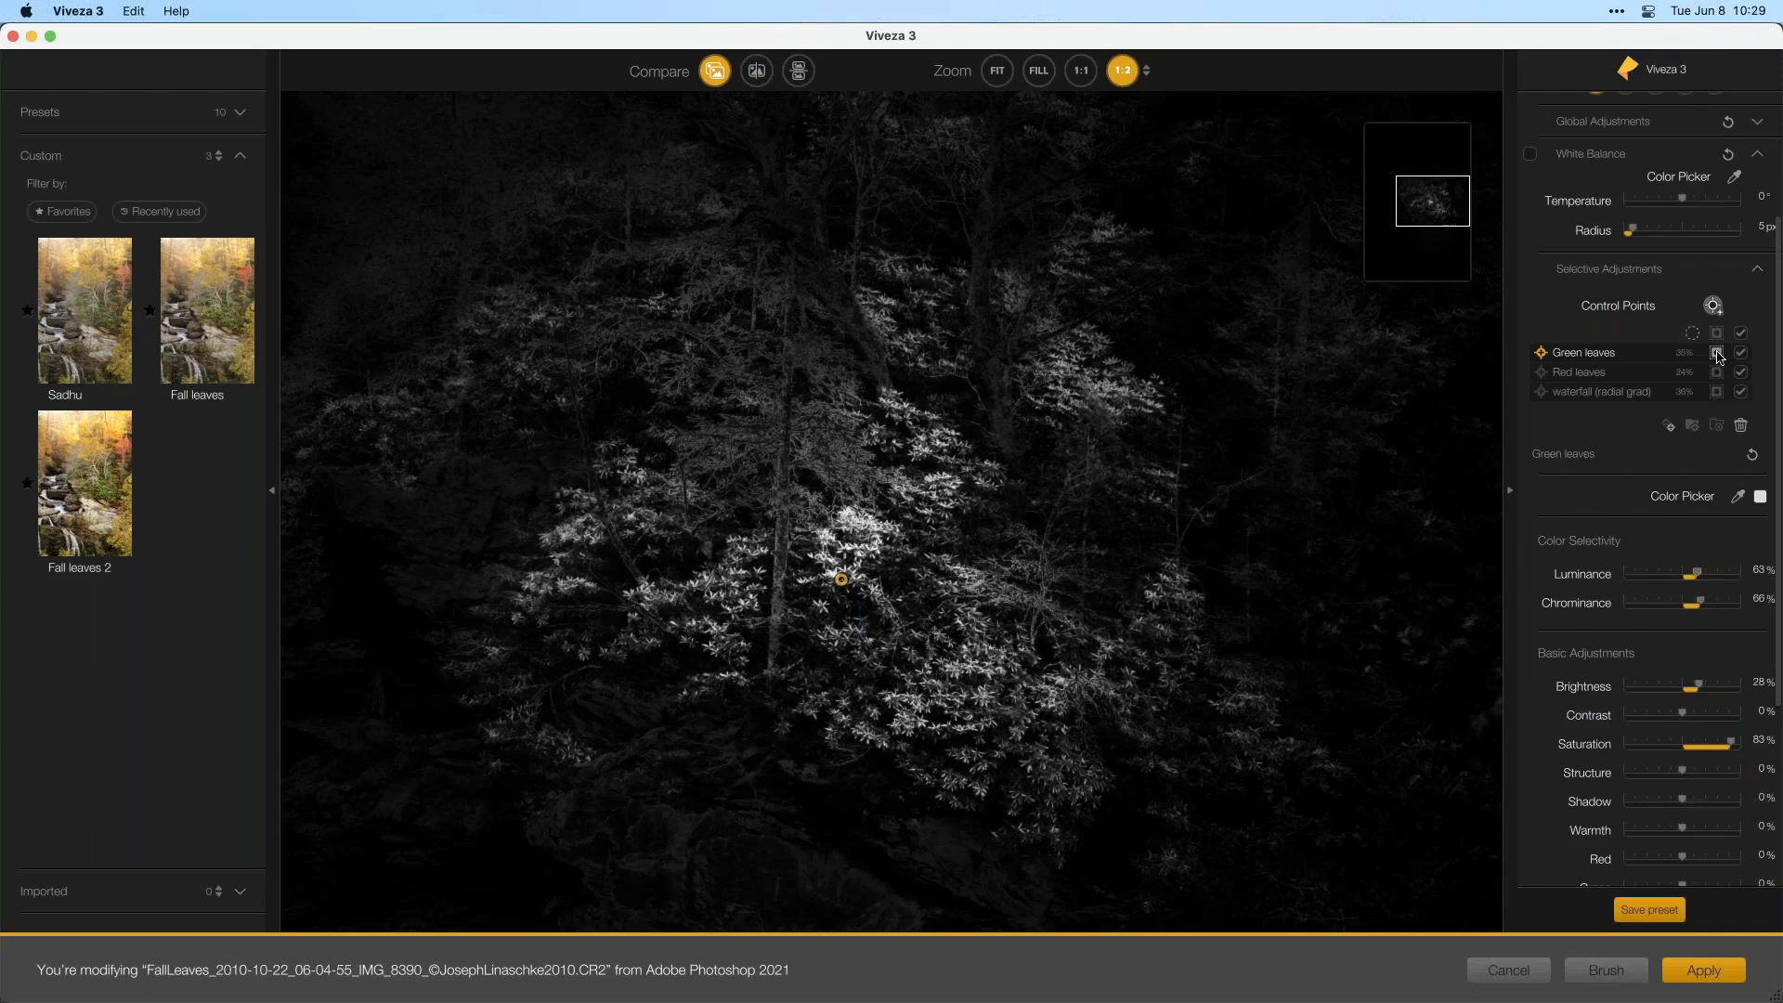
click(1718, 354)
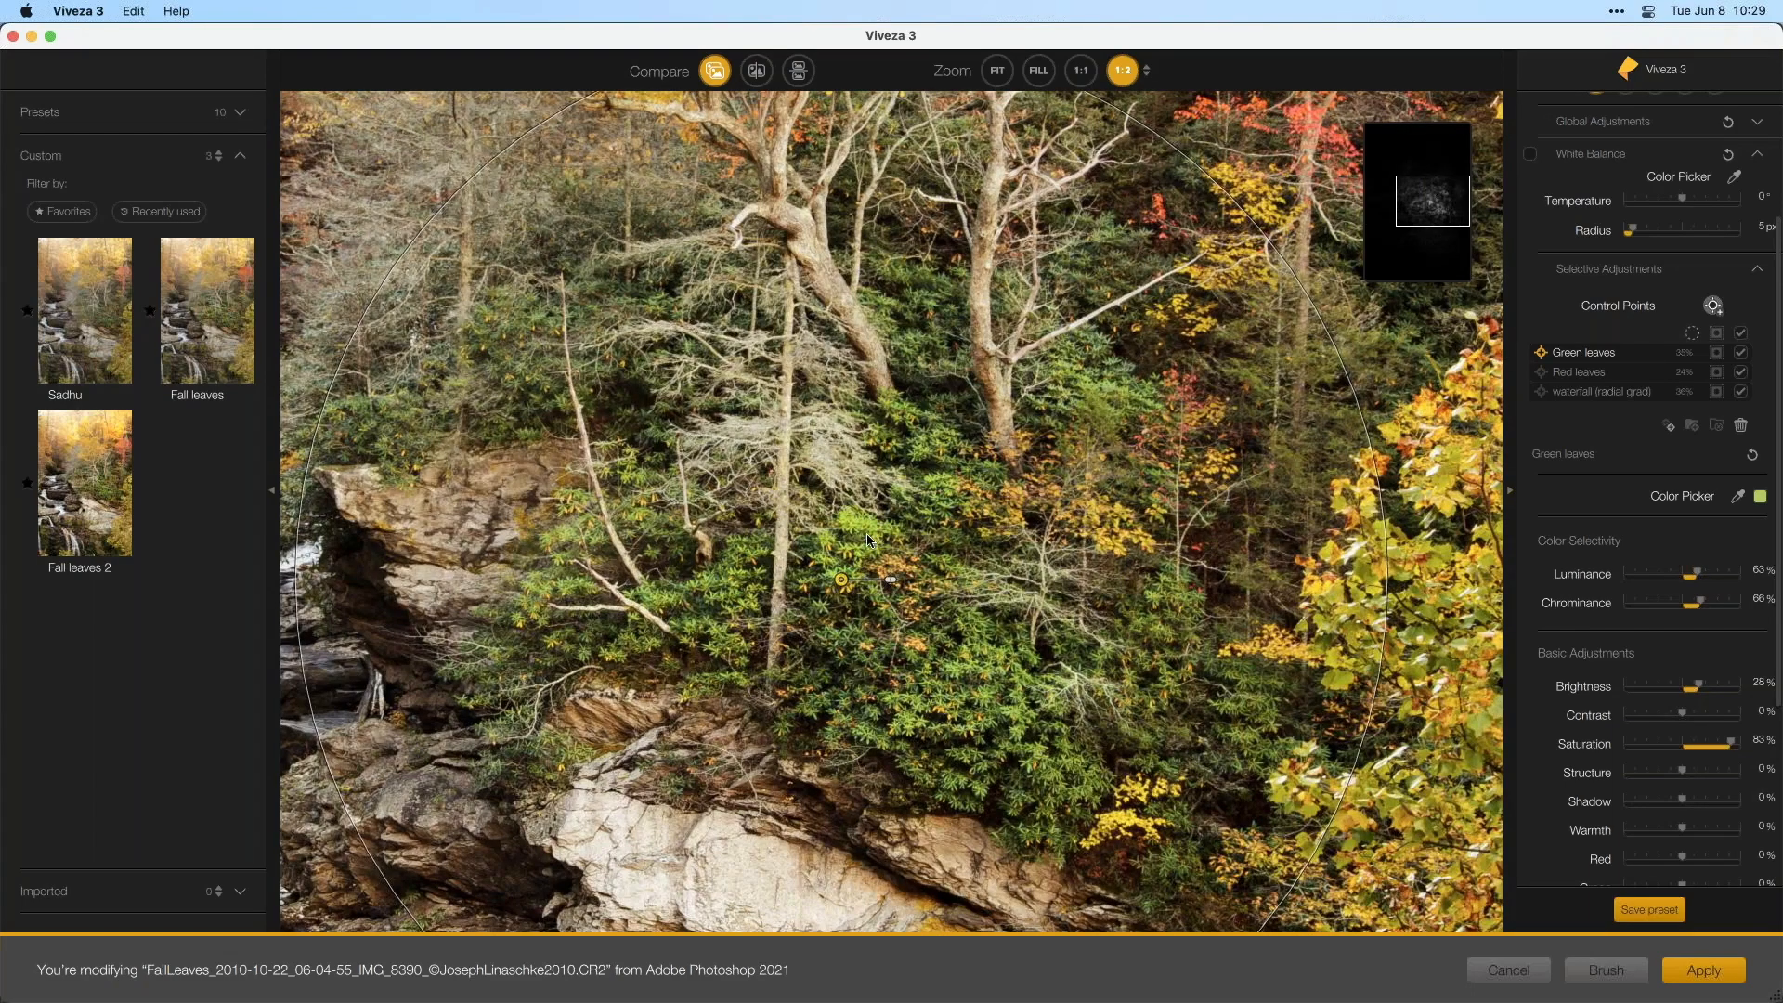
- With the whole photo in view, move the "waterfall (radial grad)" control point onto the dark rocks above the lower falls
click(1010, 72)
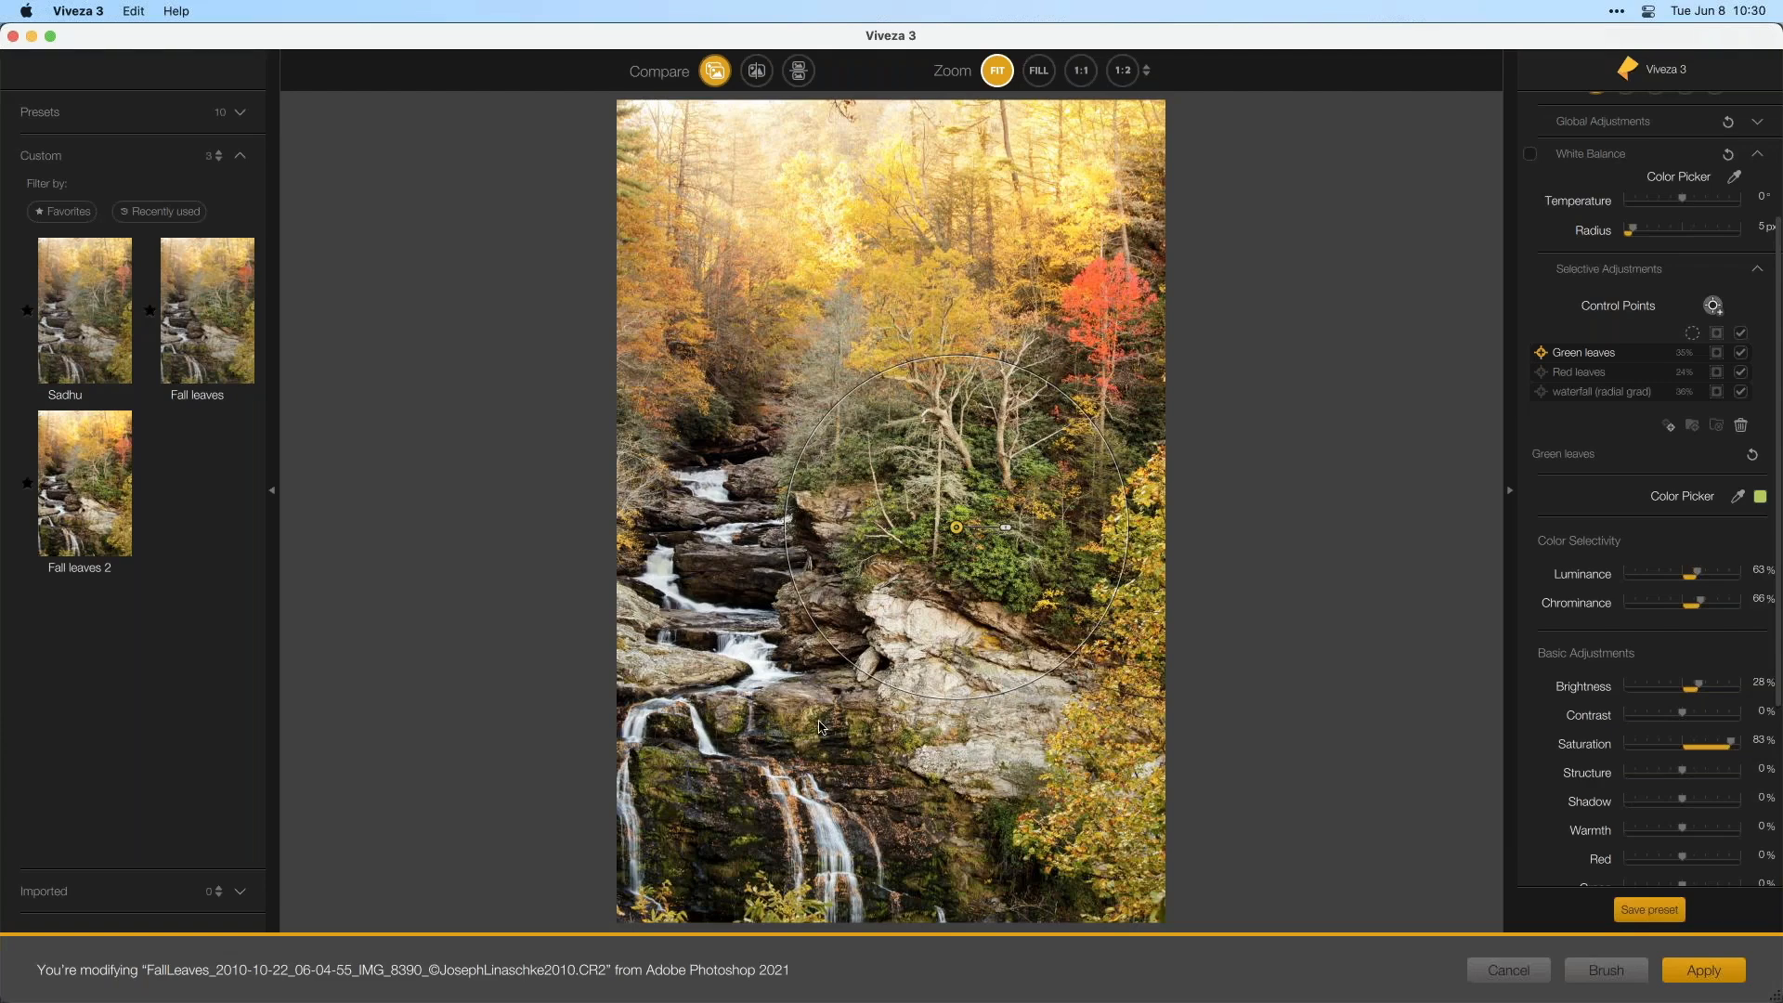
click(876, 691)
drag(878, 694, 779, 731)
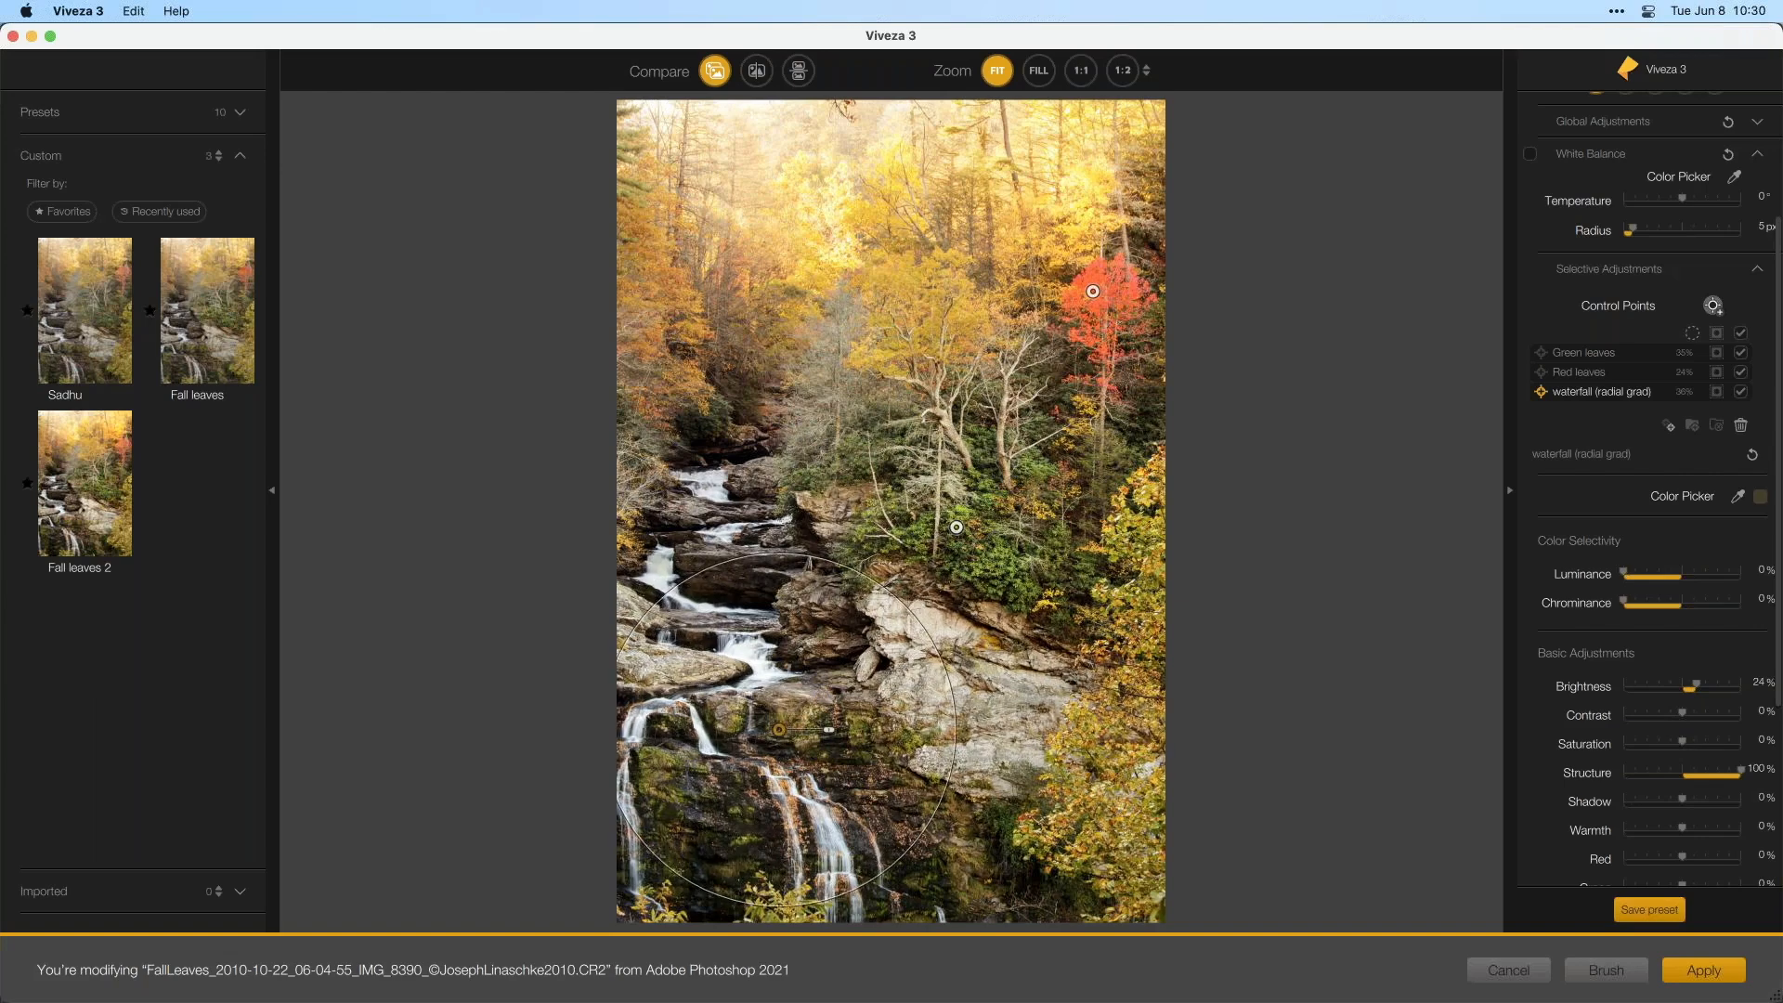
- Enlarge the "waterfall (radial grad)" control point's radius out to the yellow foliage, and apply the edit after a side-by-side comparison filling the view
drag(966, 794, 1041, 805)
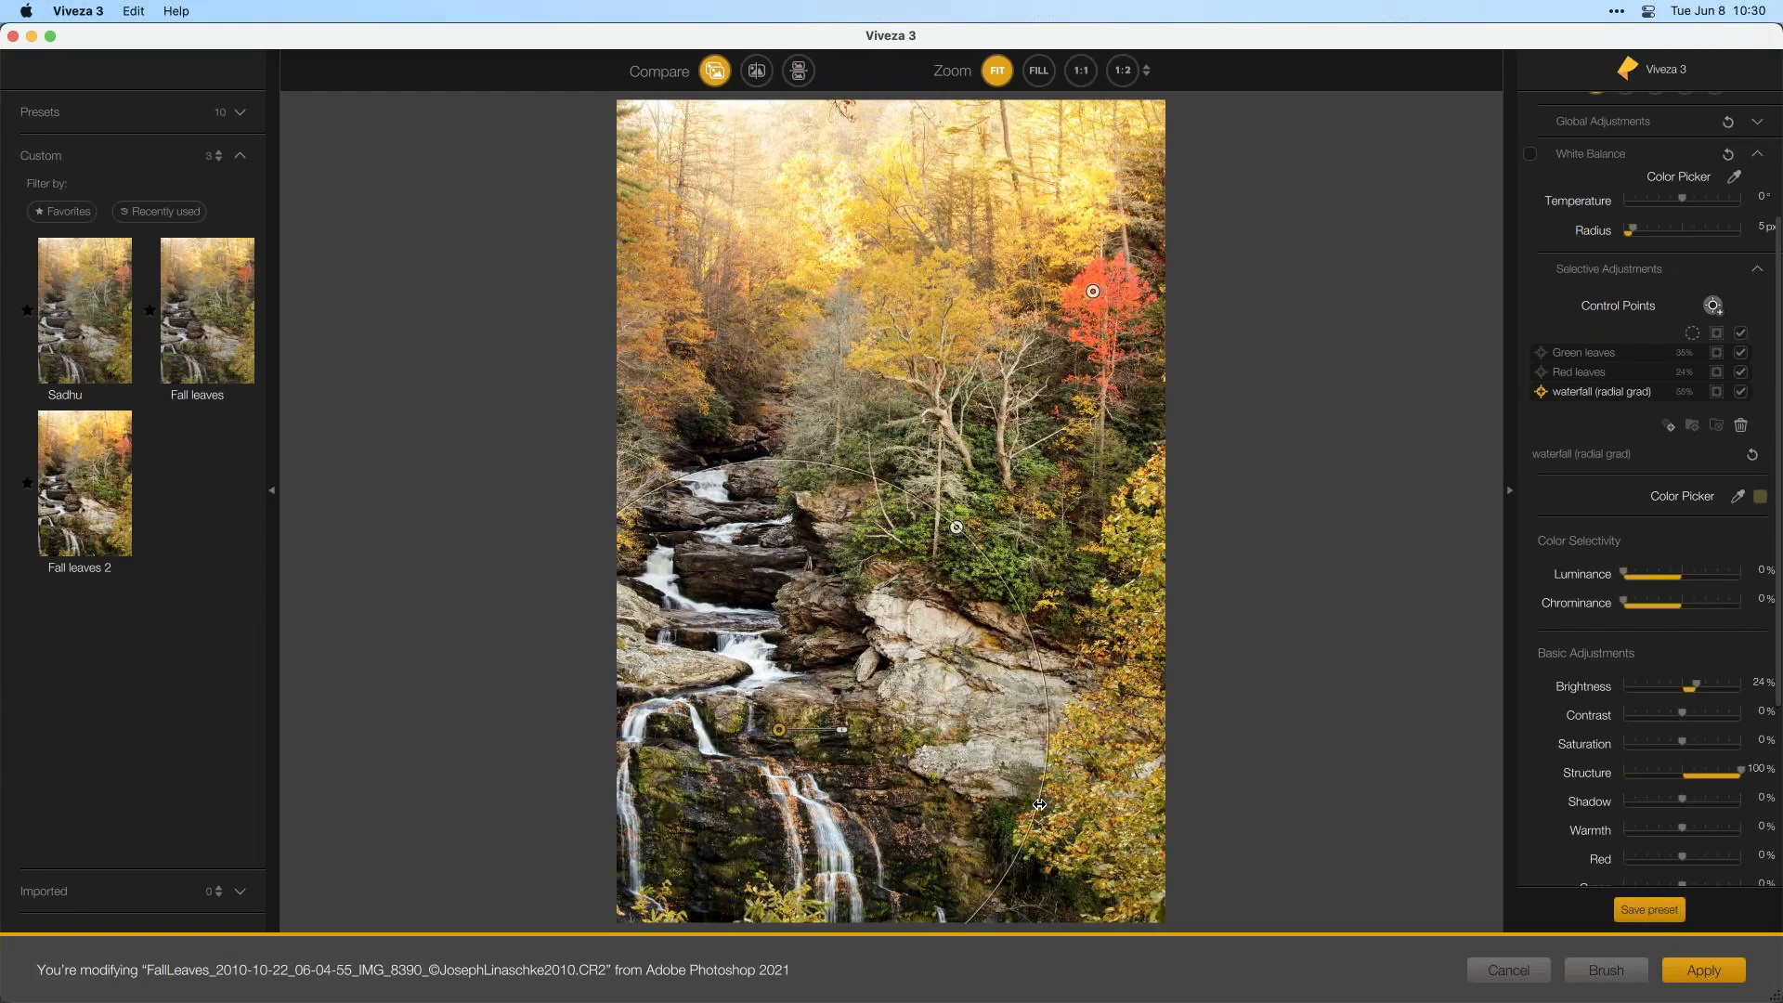
click(799, 70)
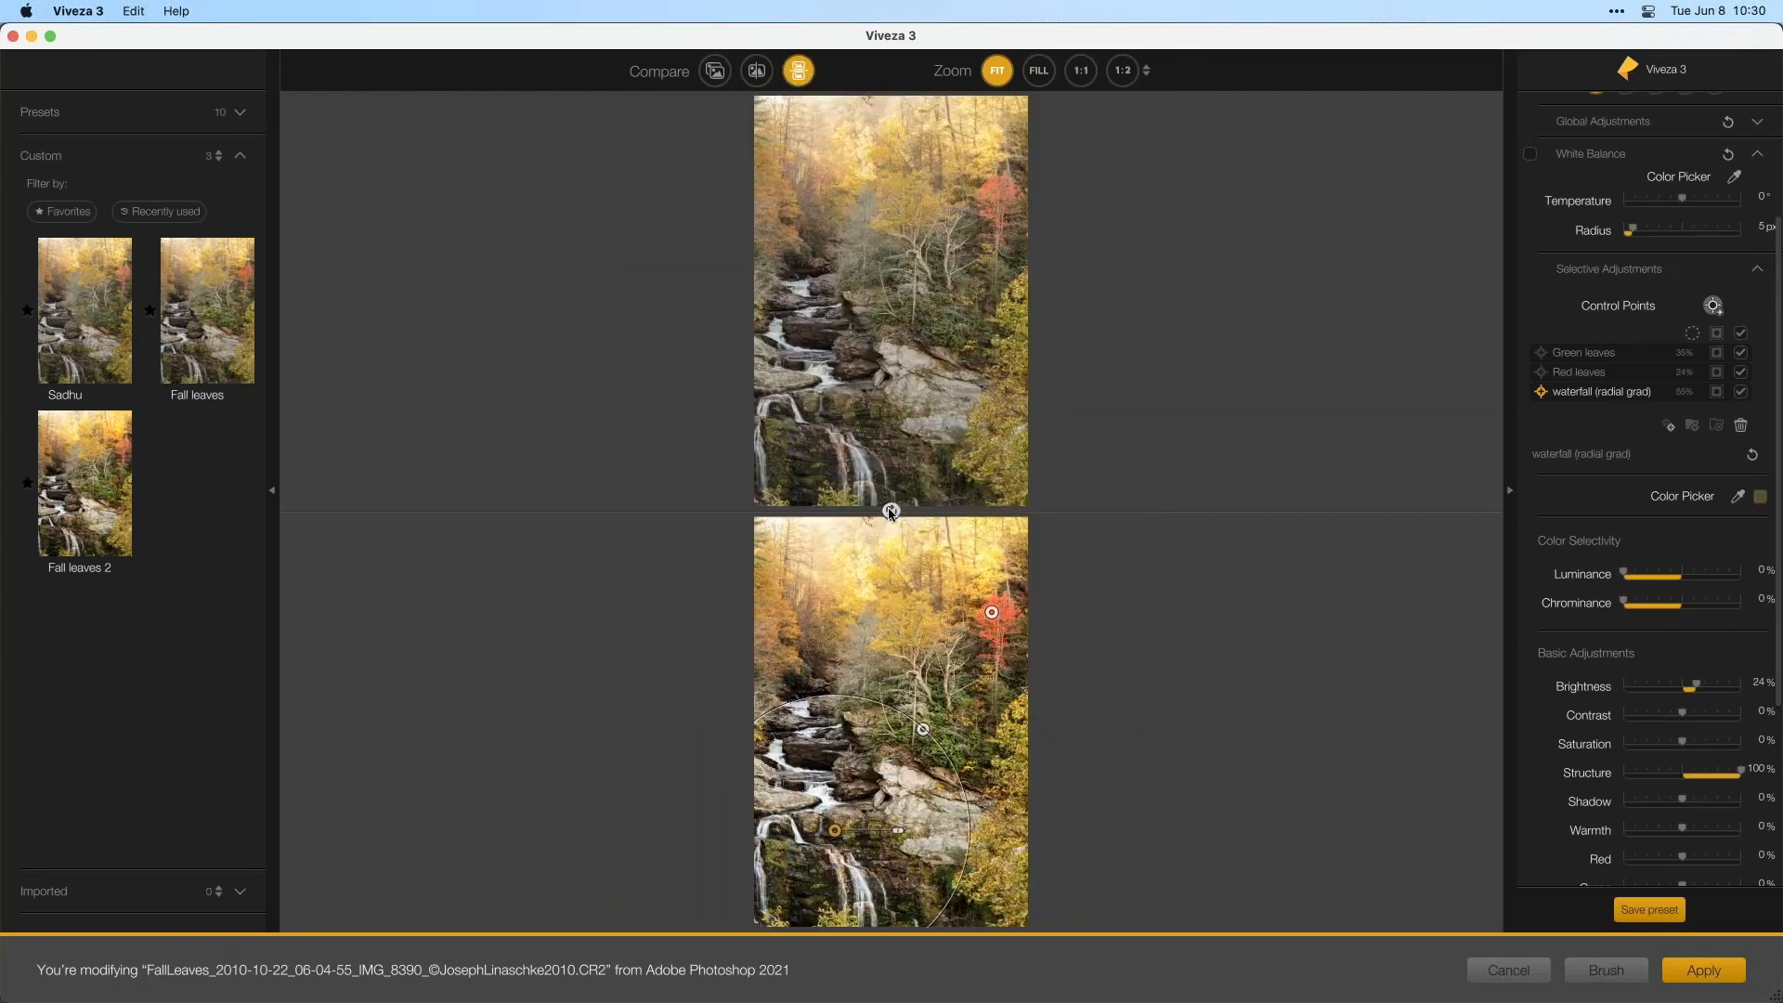
click(1039, 71)
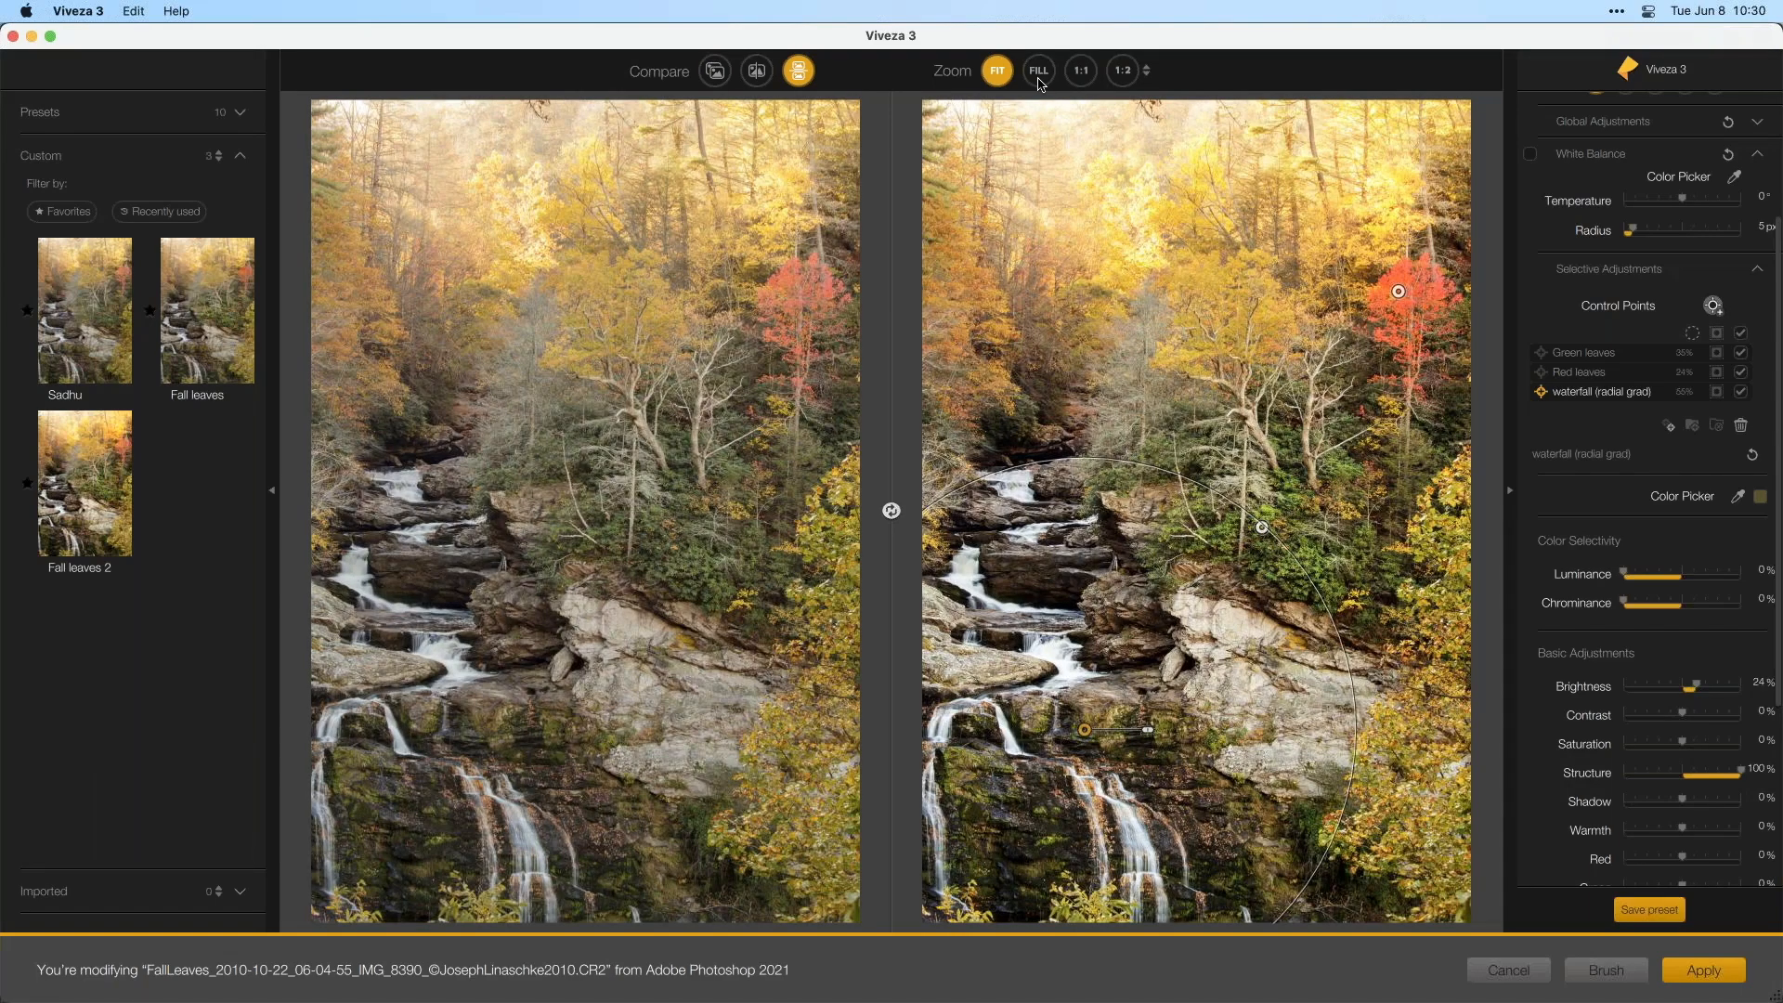
click(1039, 74)
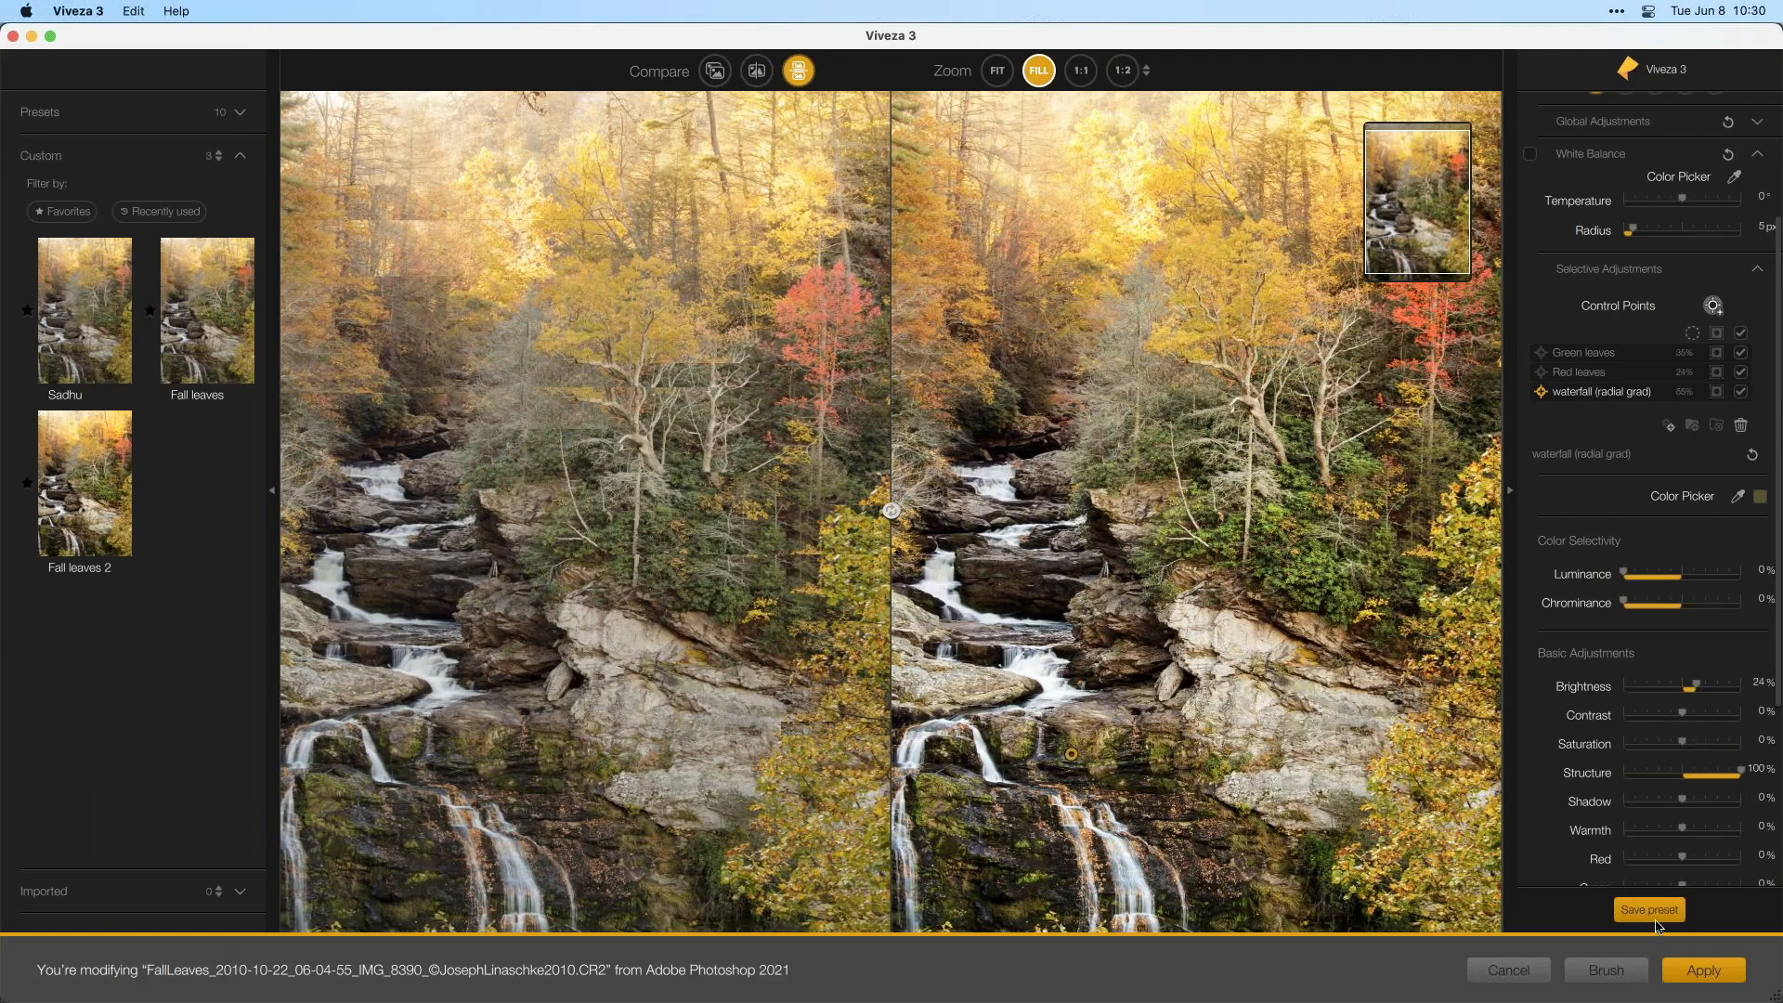
click(1705, 973)
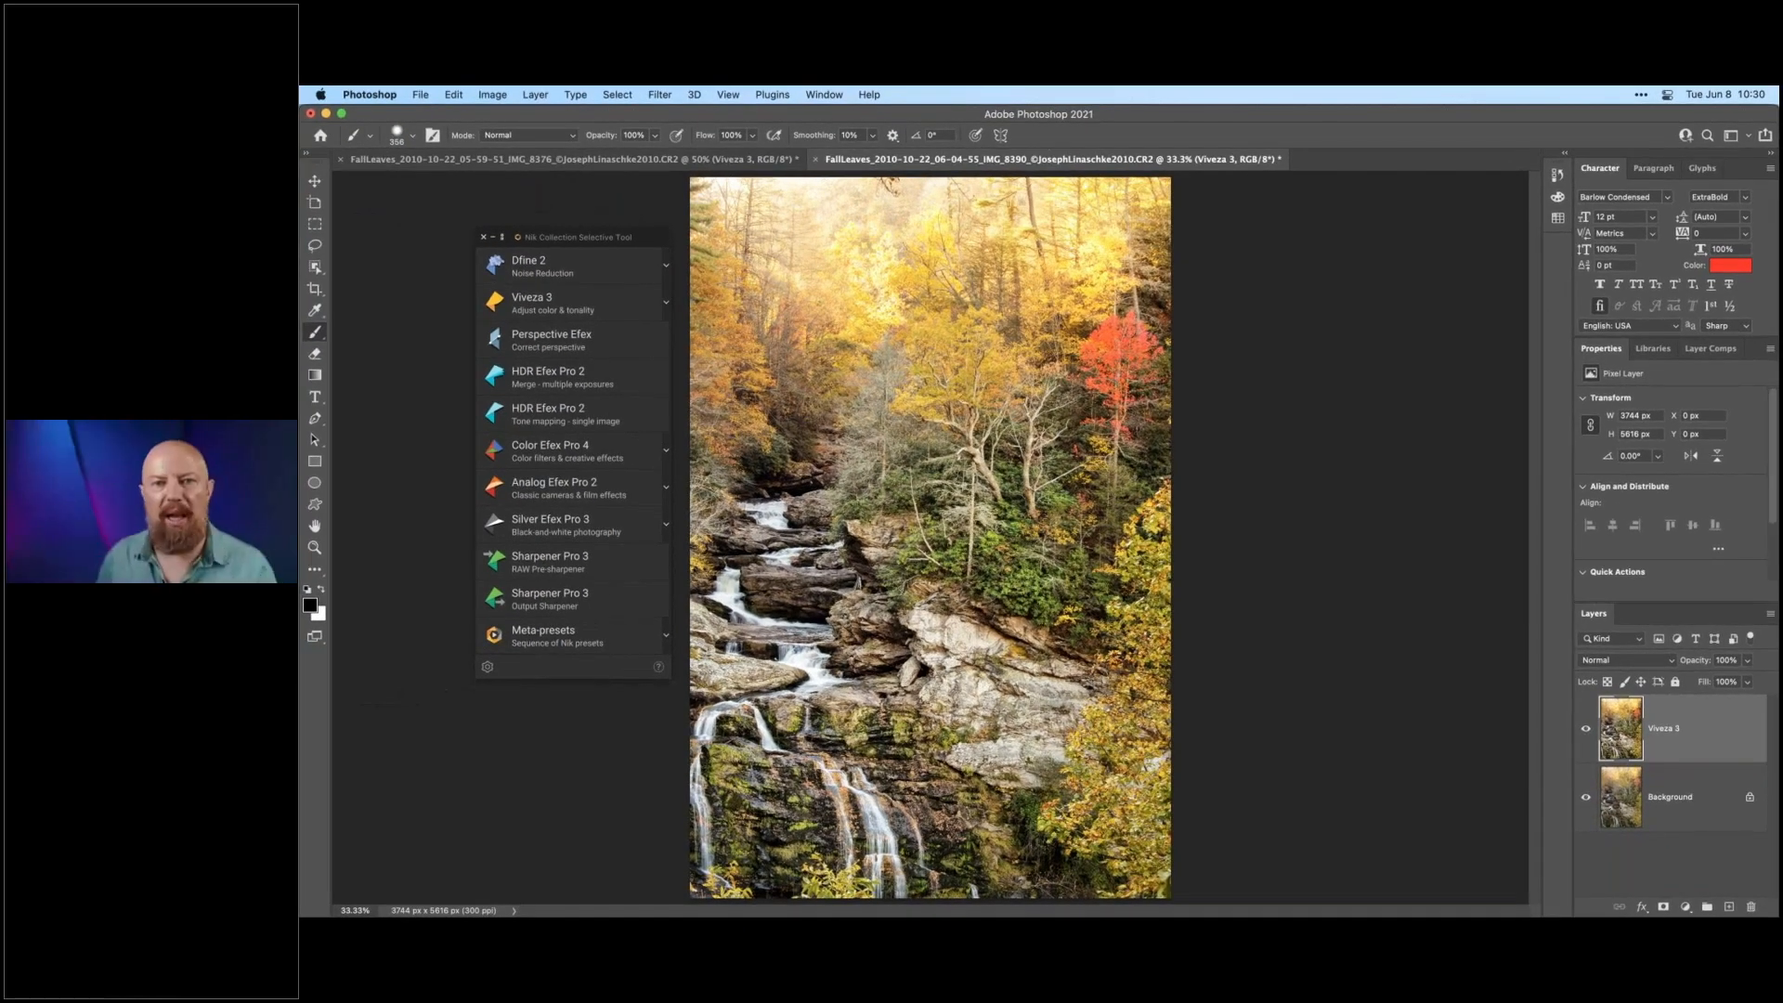
key(super+Tab)
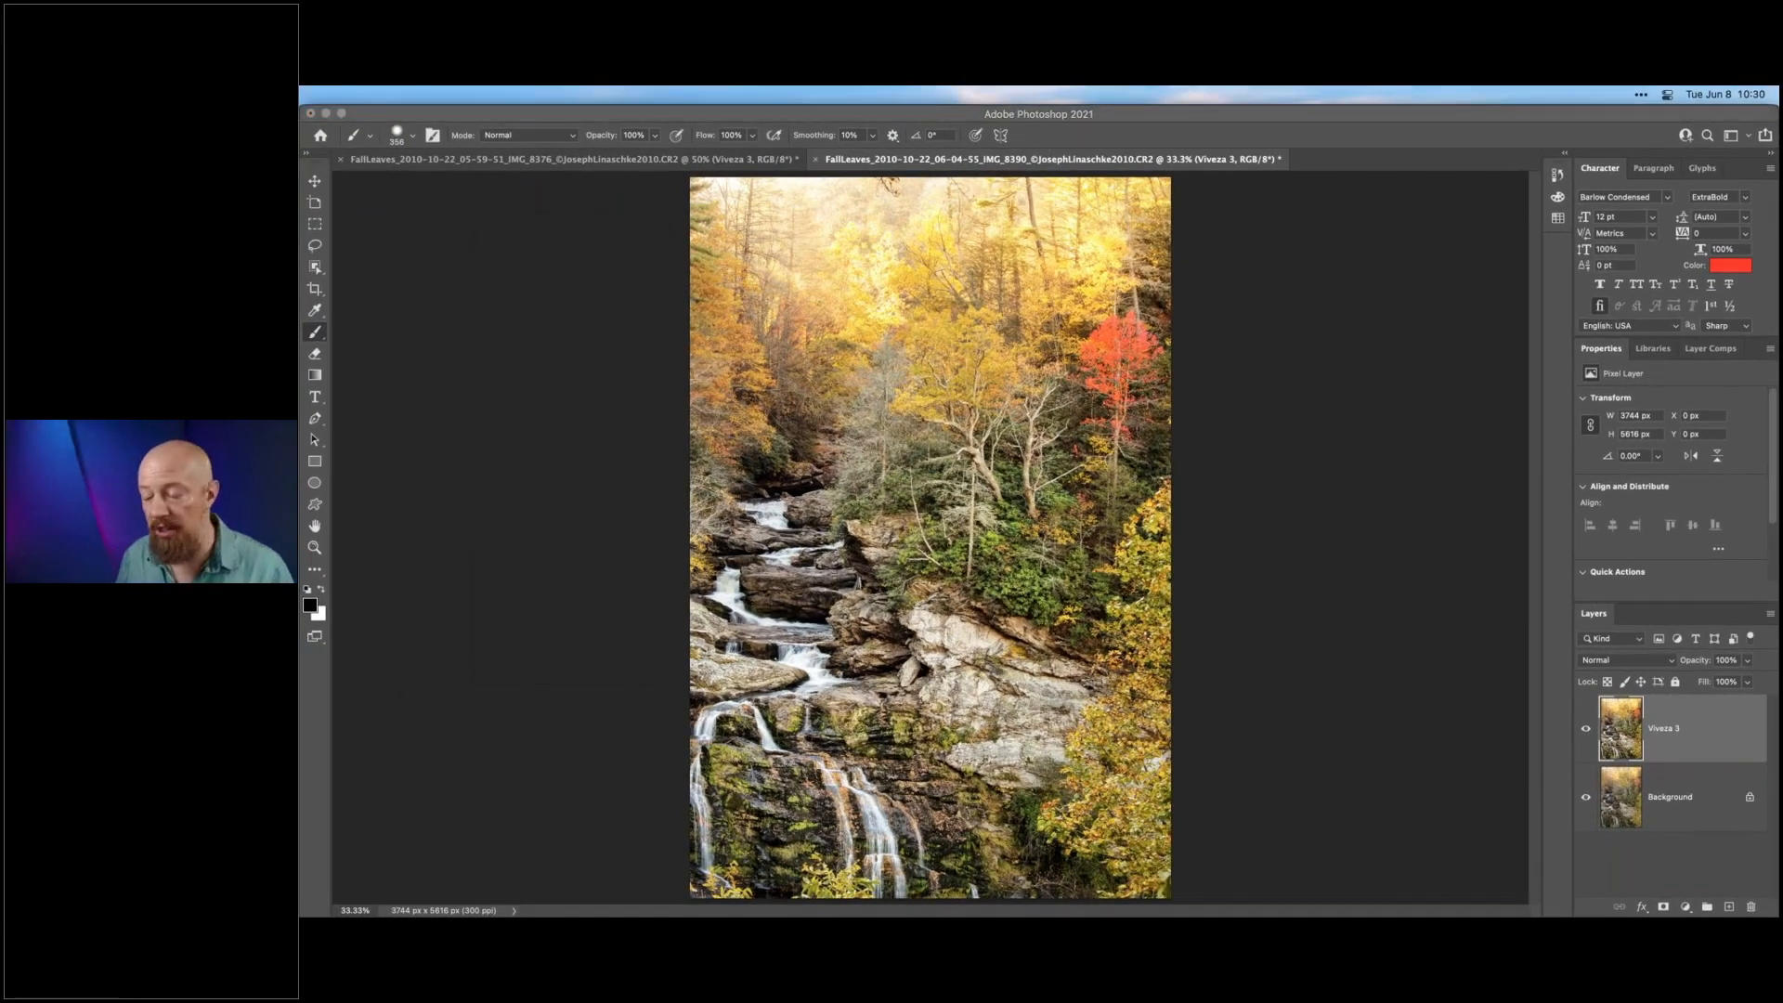
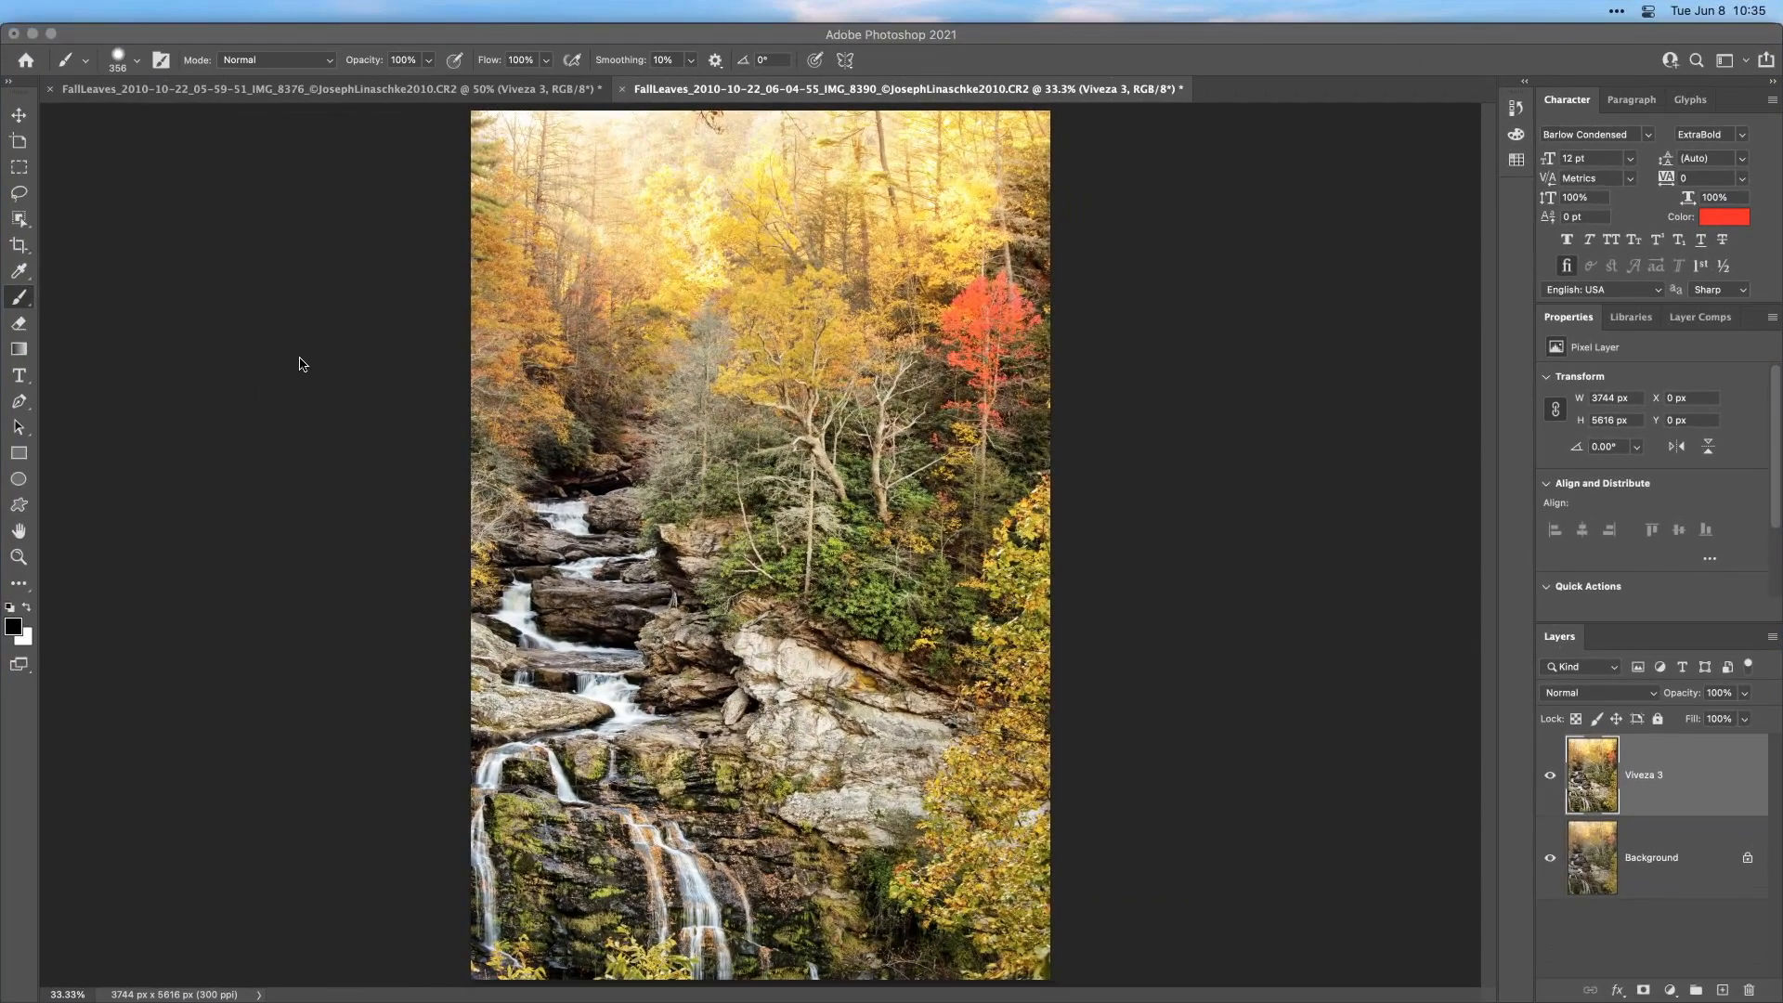
- Close both waterfall documents in Photoshop without saving their changes
click(622, 88)
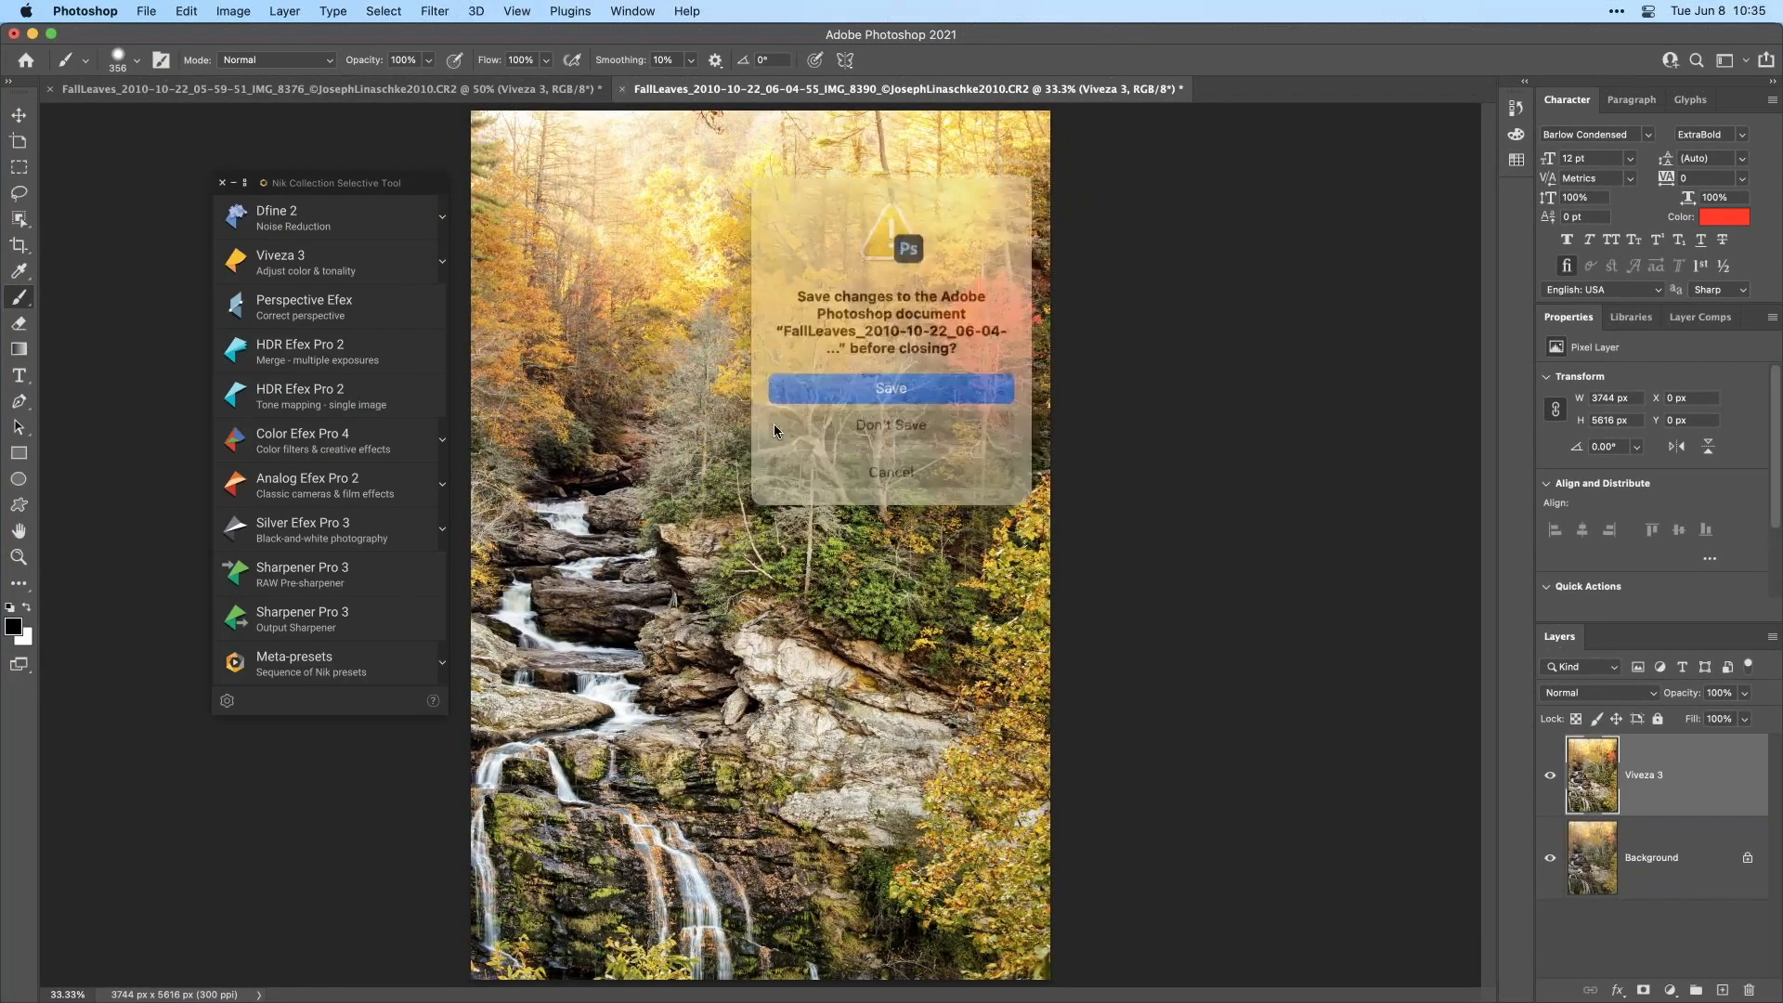
click(891, 412)
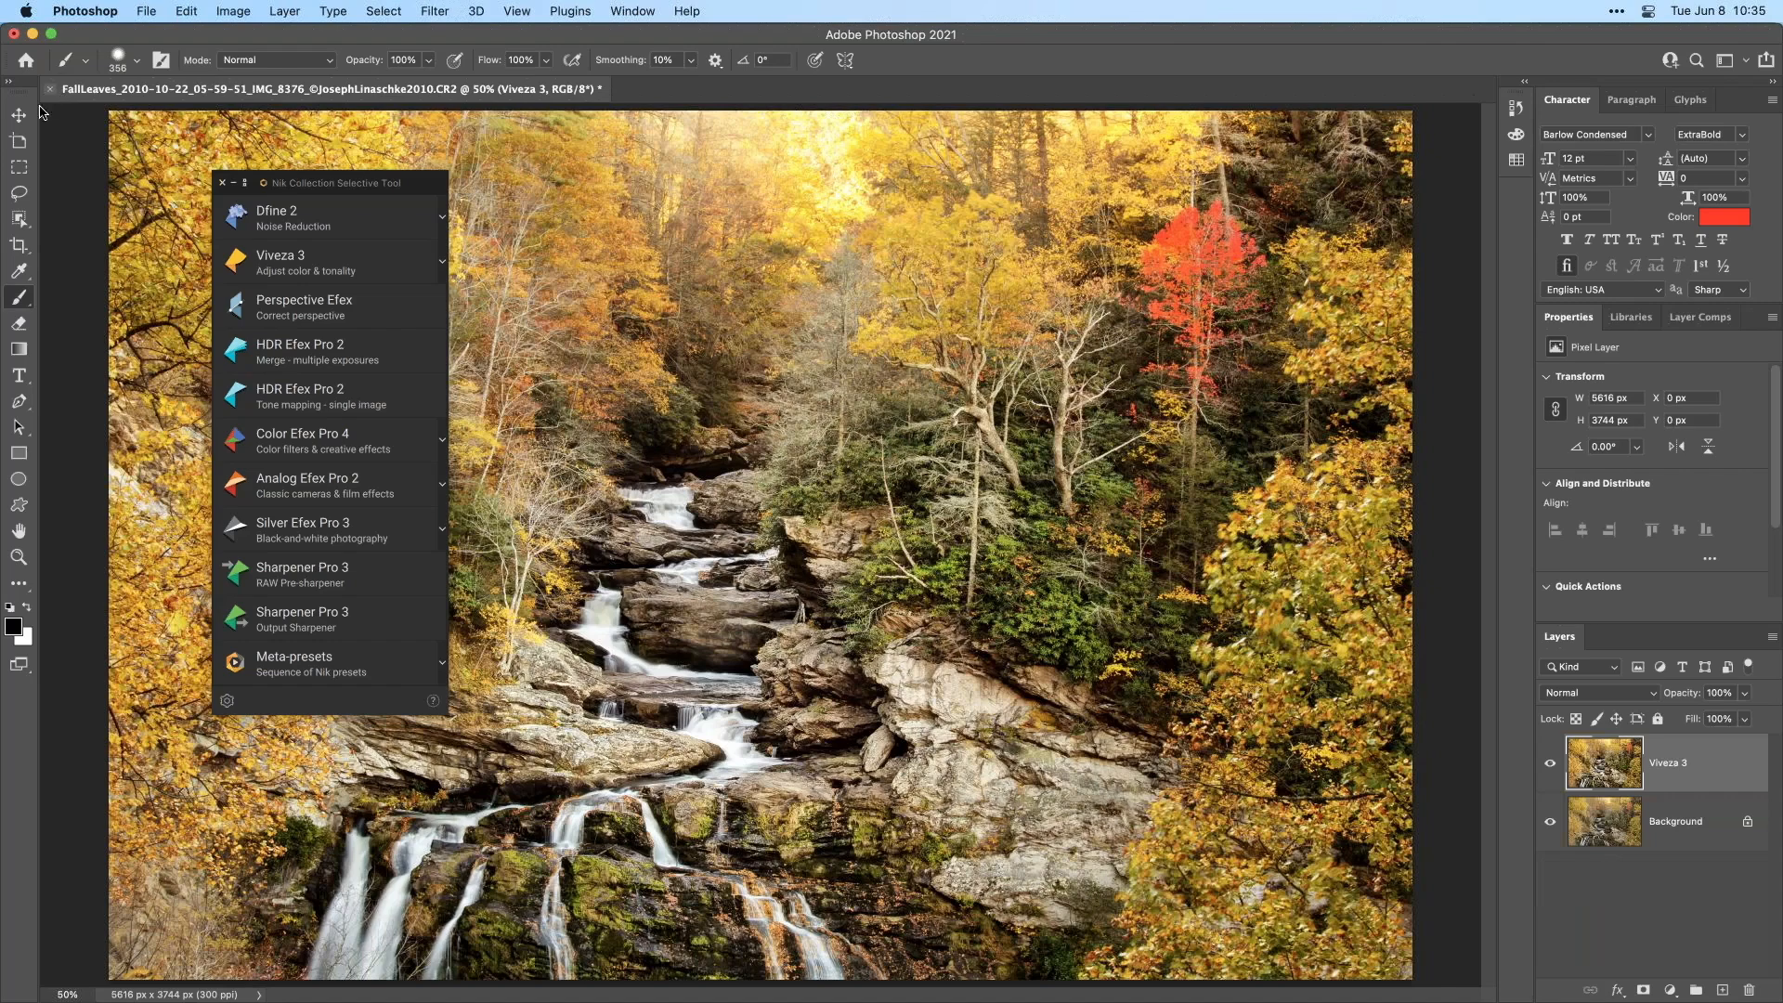
click(50, 89)
click(911, 423)
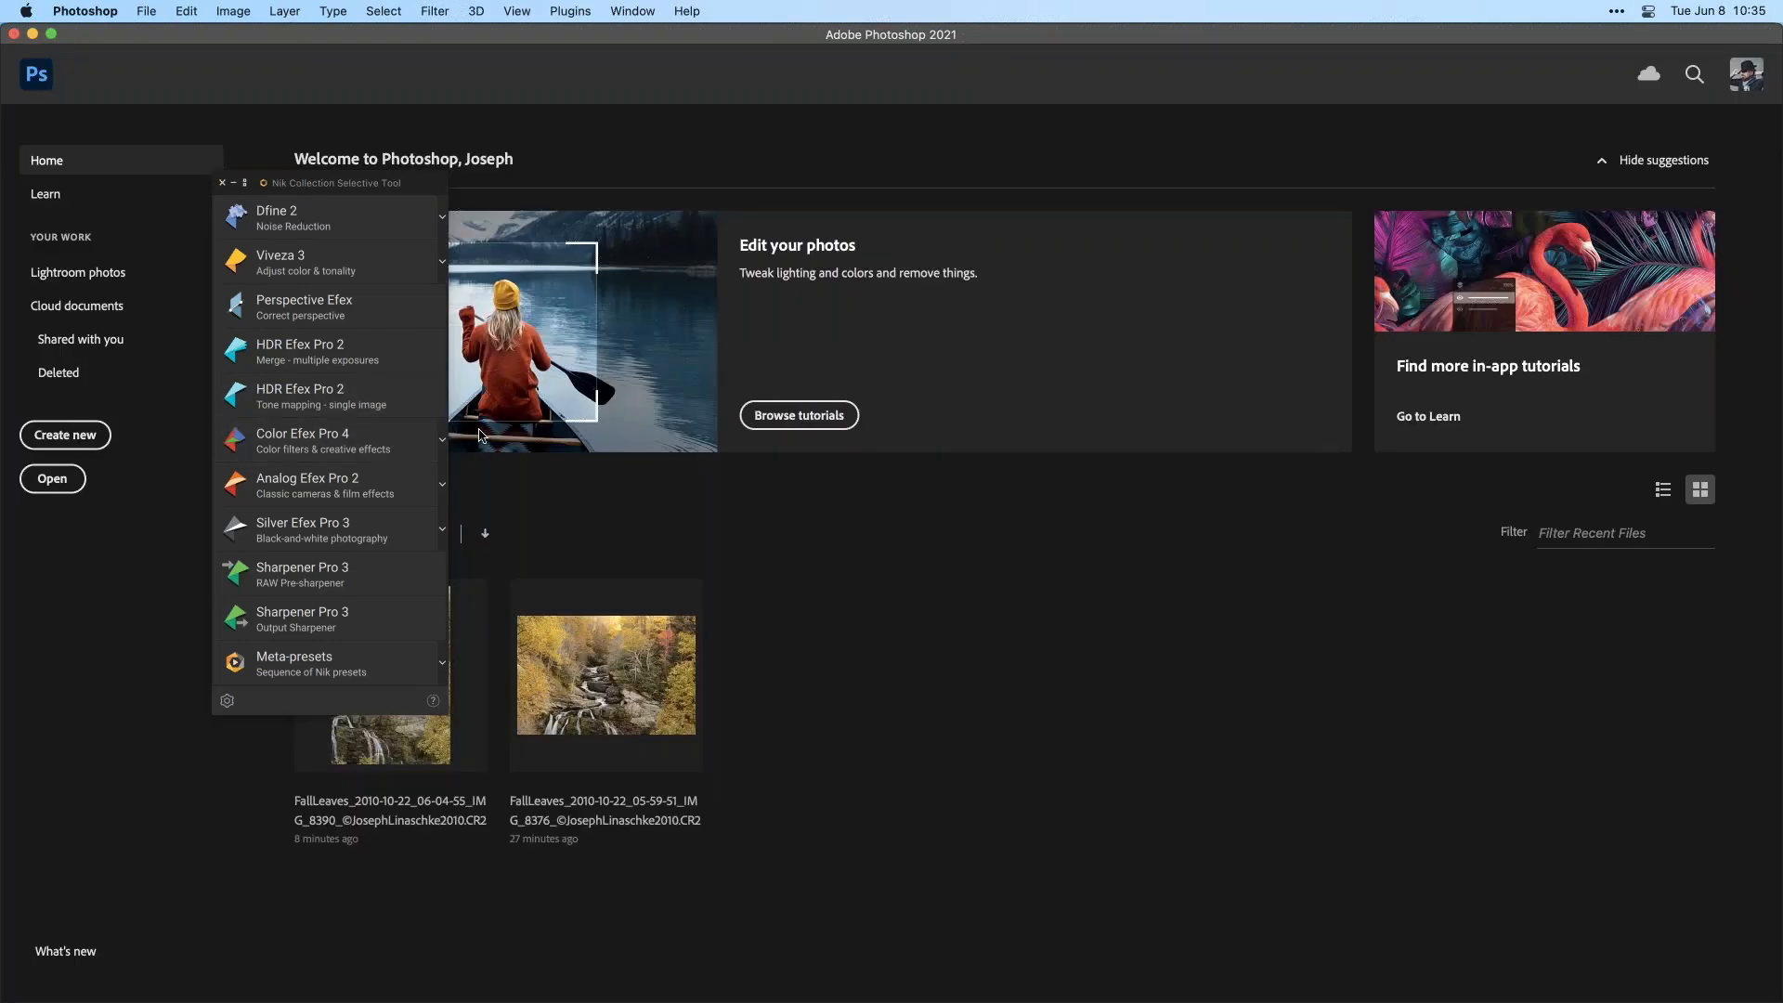
- Open _1016163.RW2 through Camera Raw as a smart object, and move the Nik Collection Selective Tool clear of the photo
key(super+o)
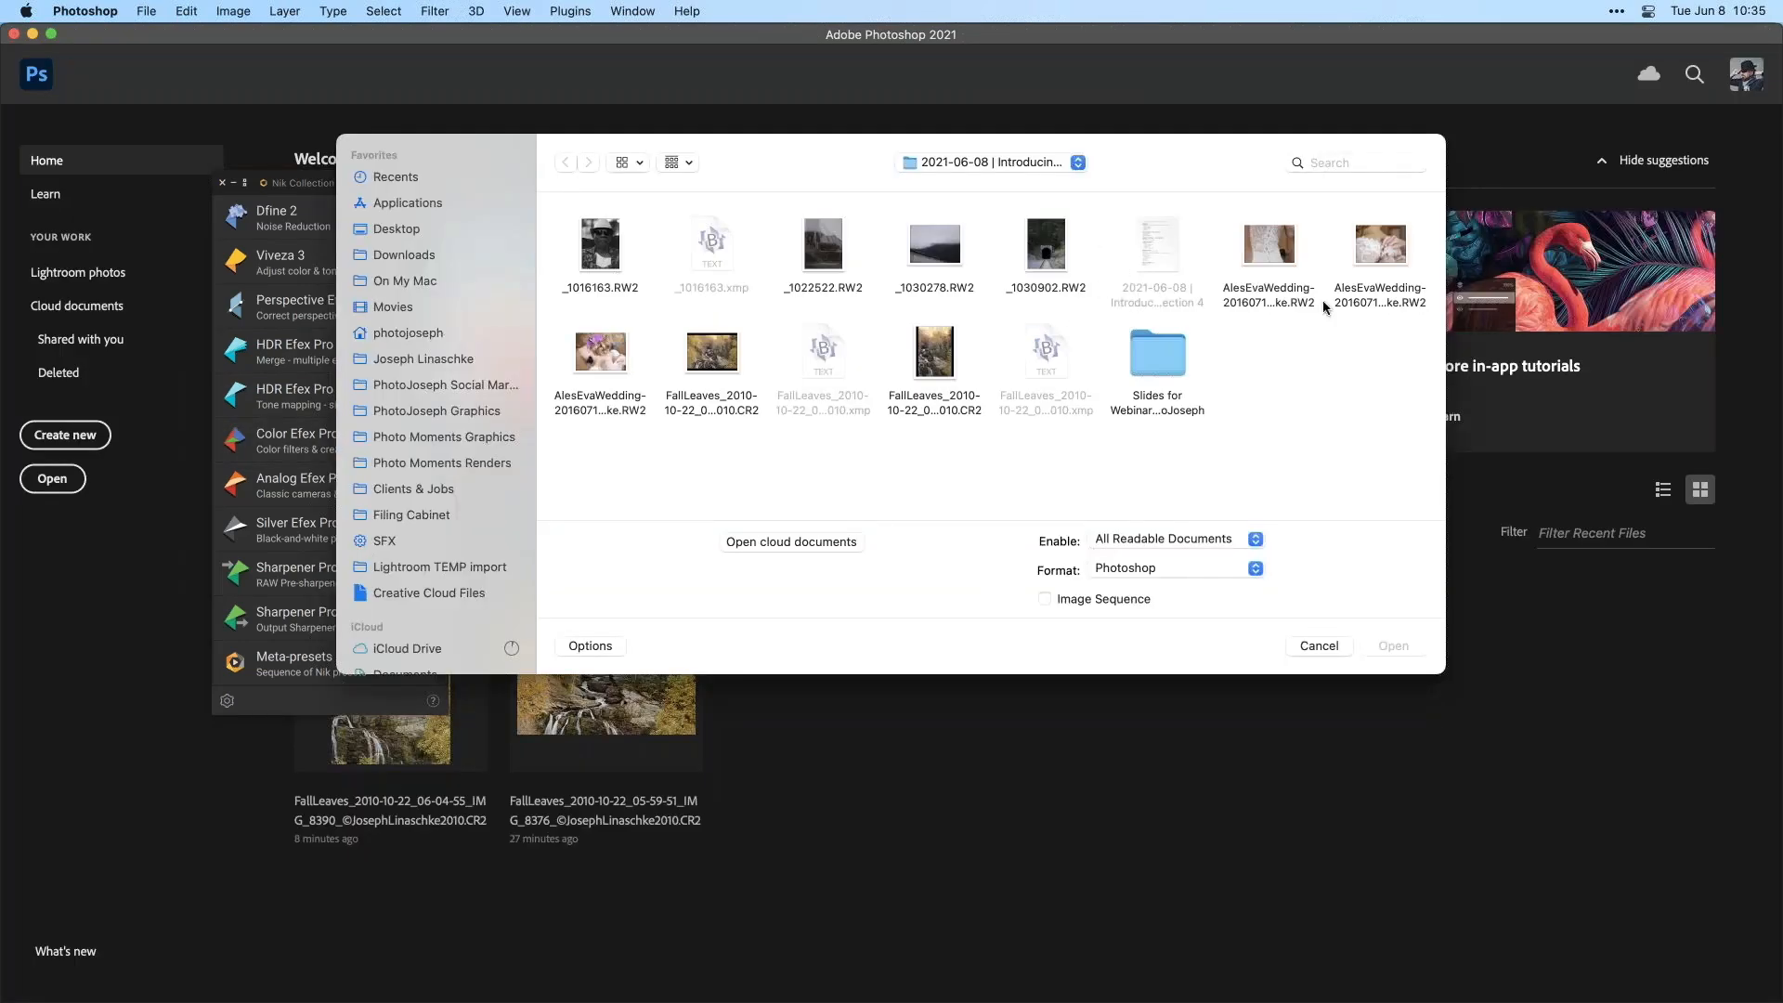
click(602, 253)
key(Return)
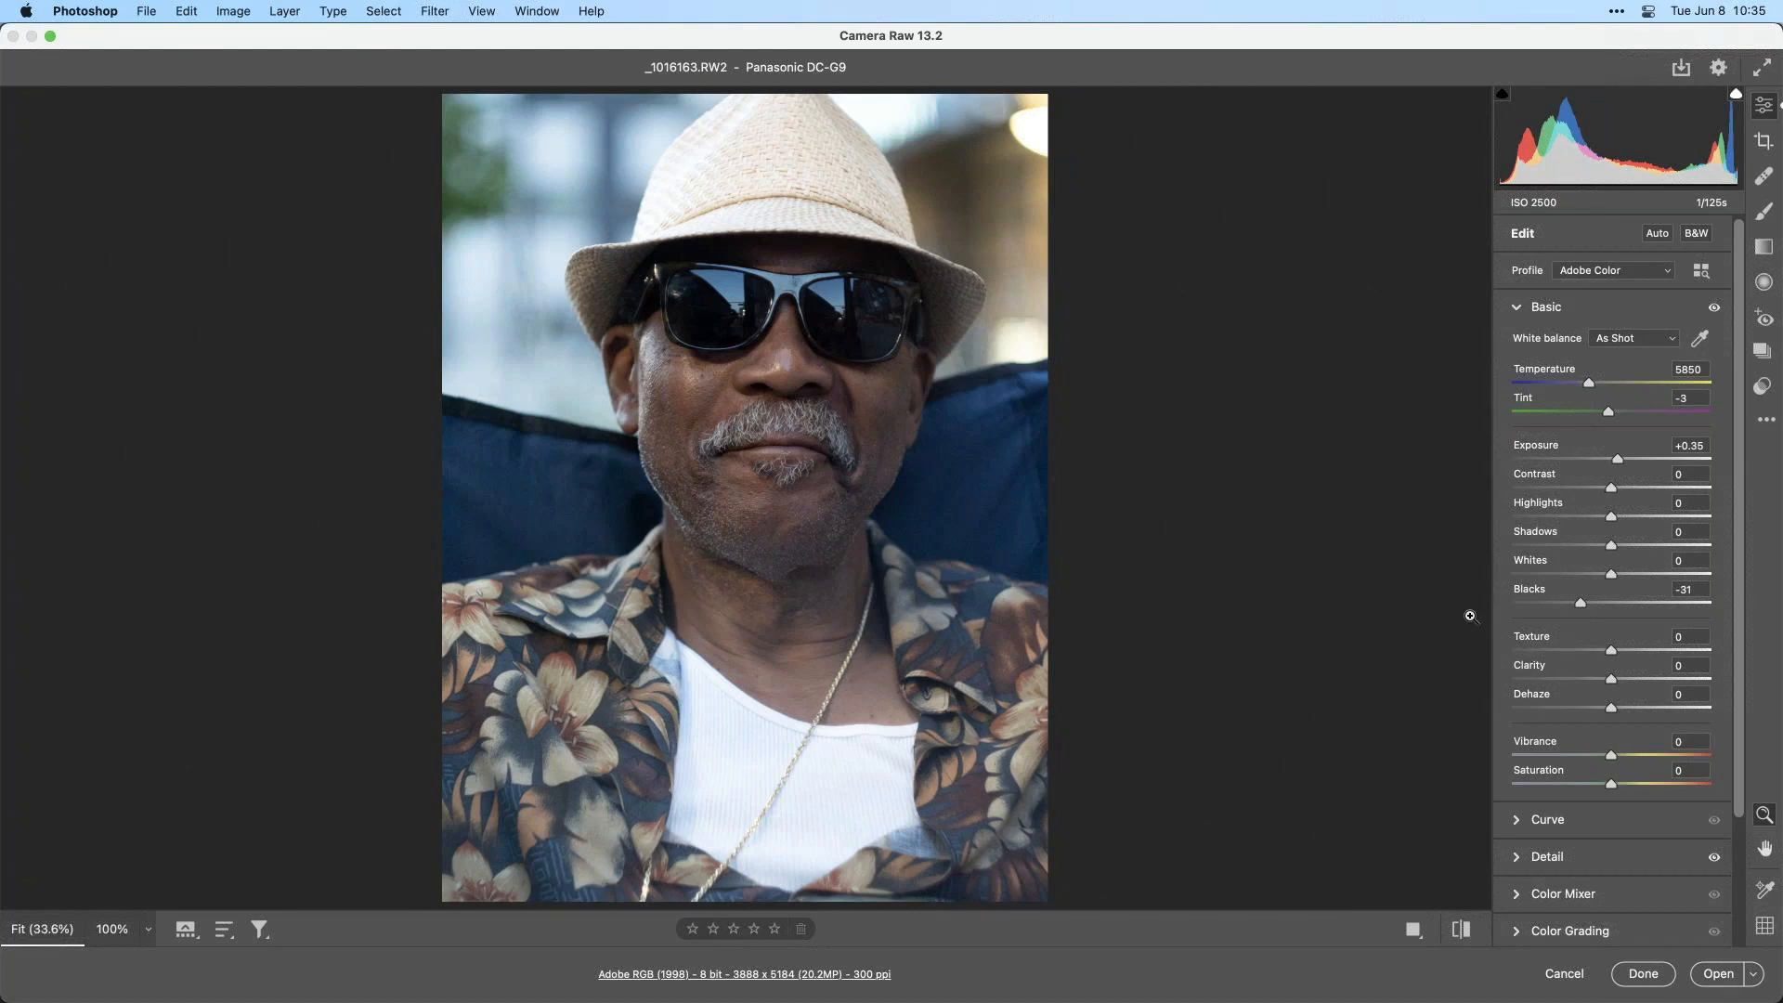
click(1754, 975)
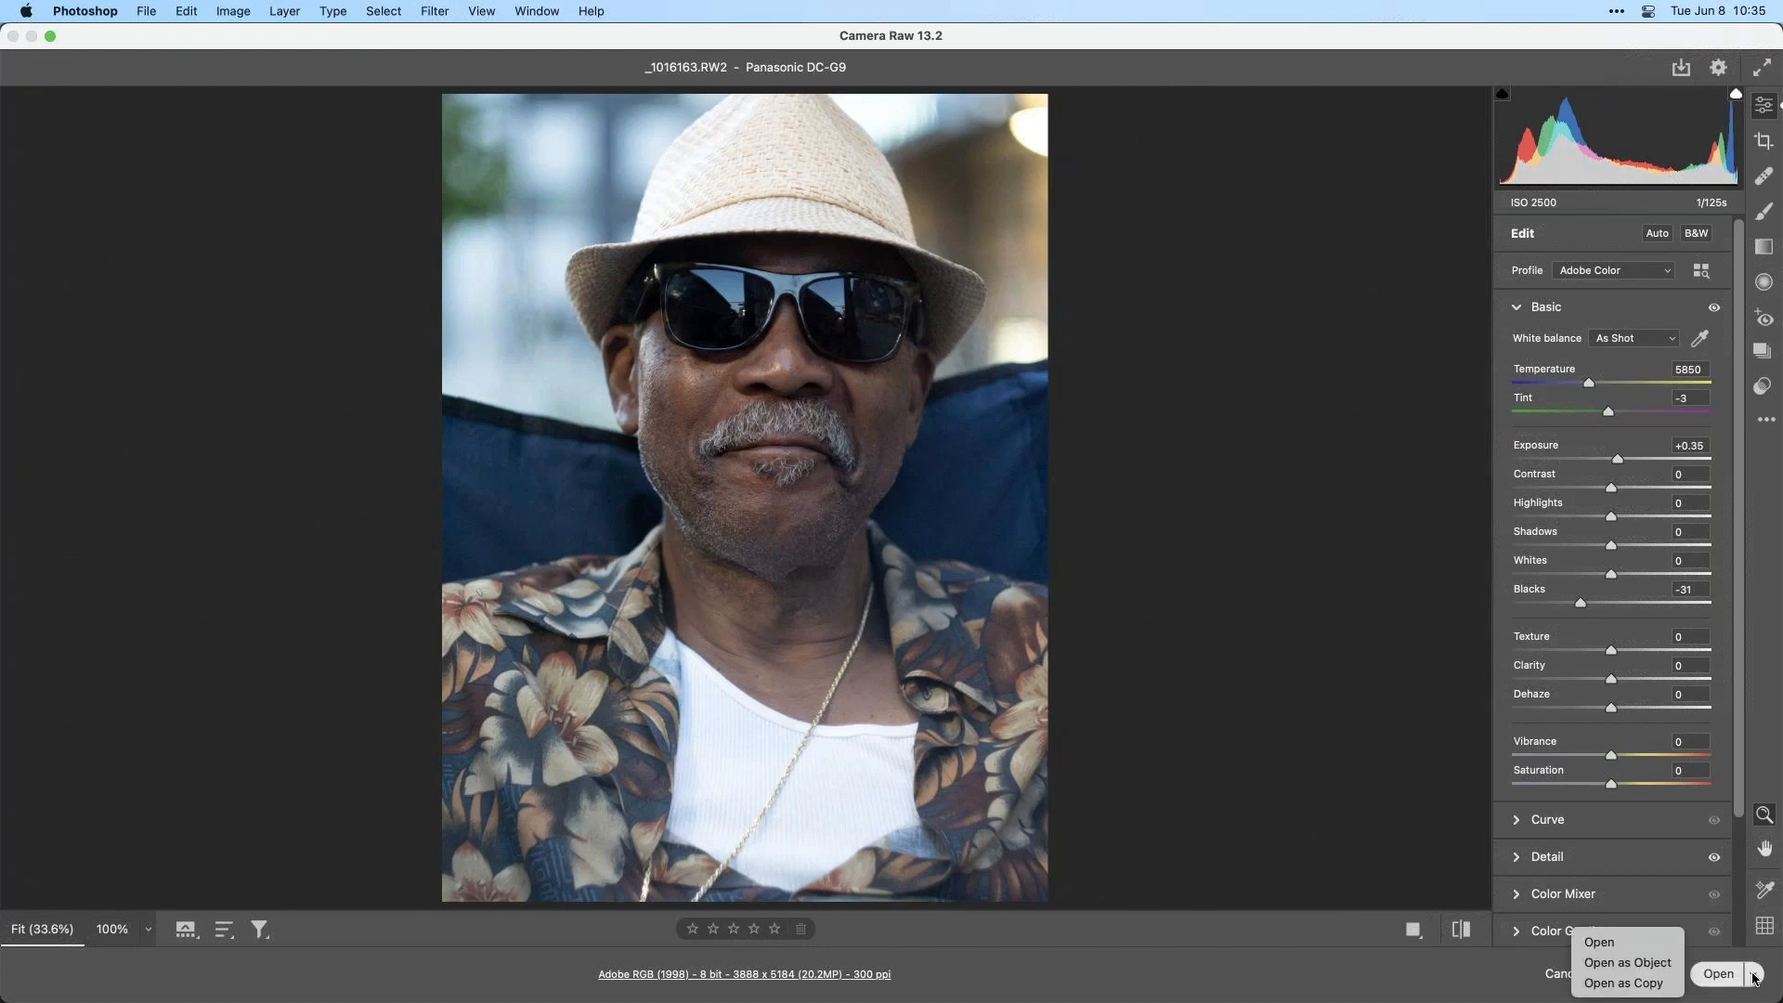
click(1668, 966)
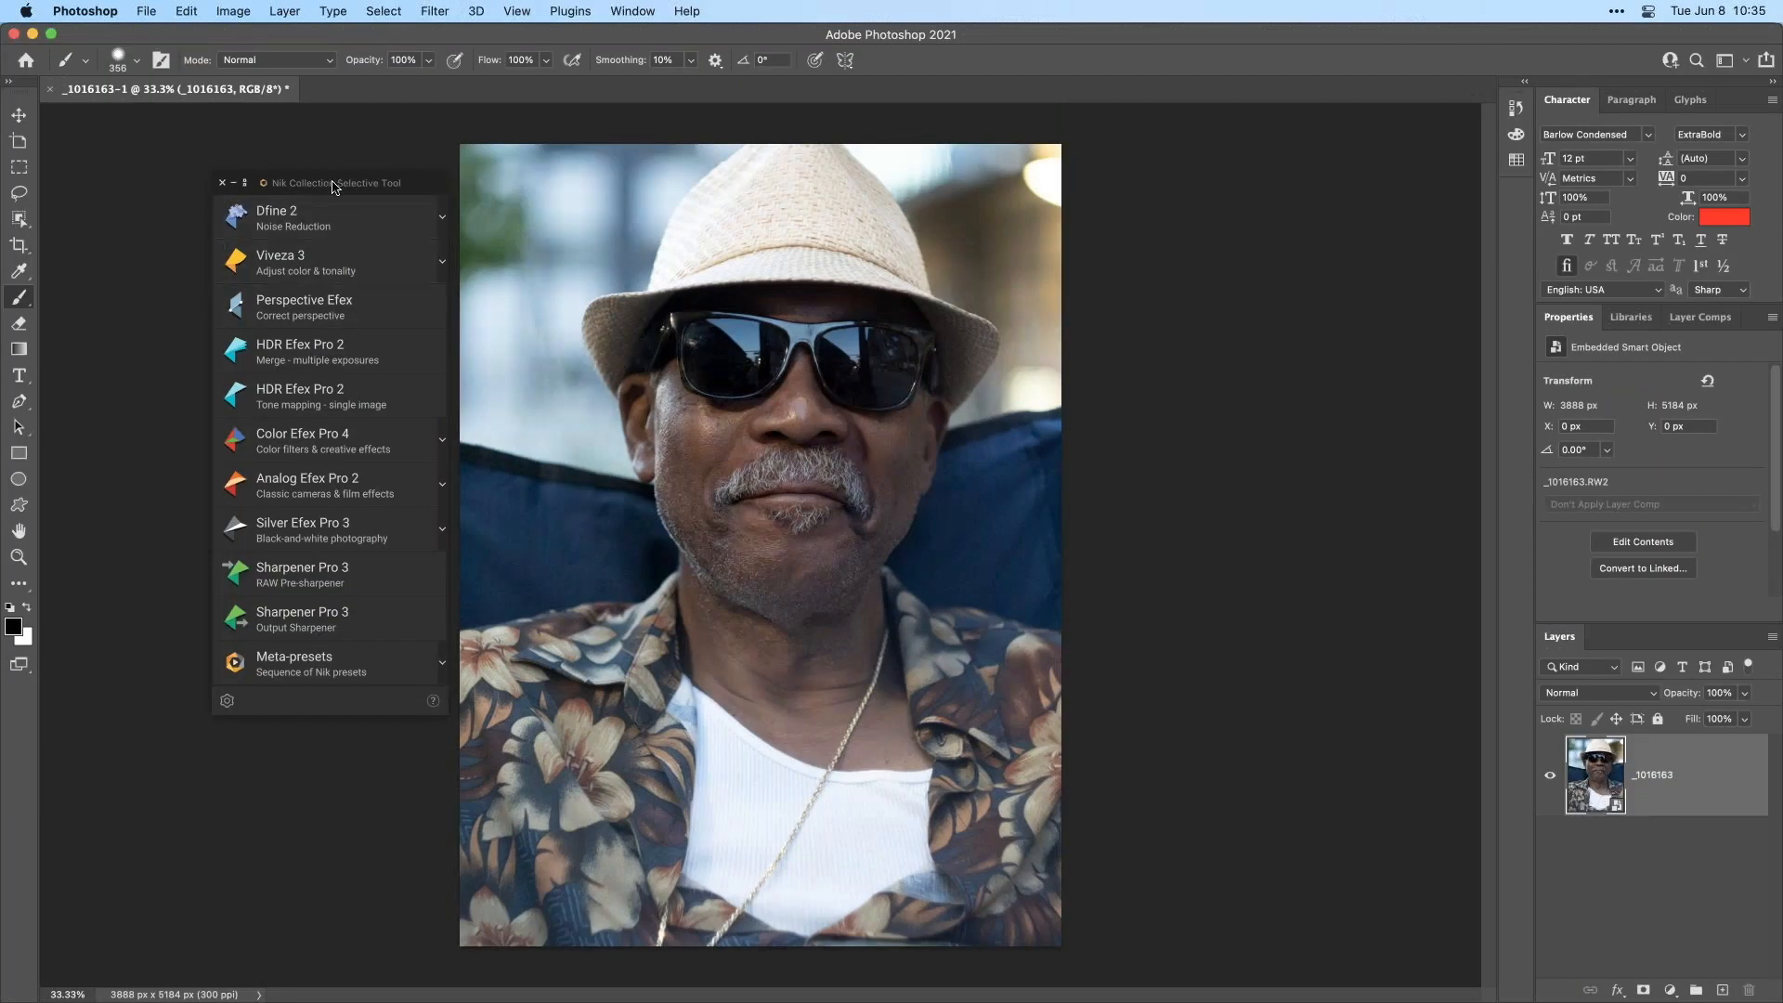
drag(338, 184, 283, 191)
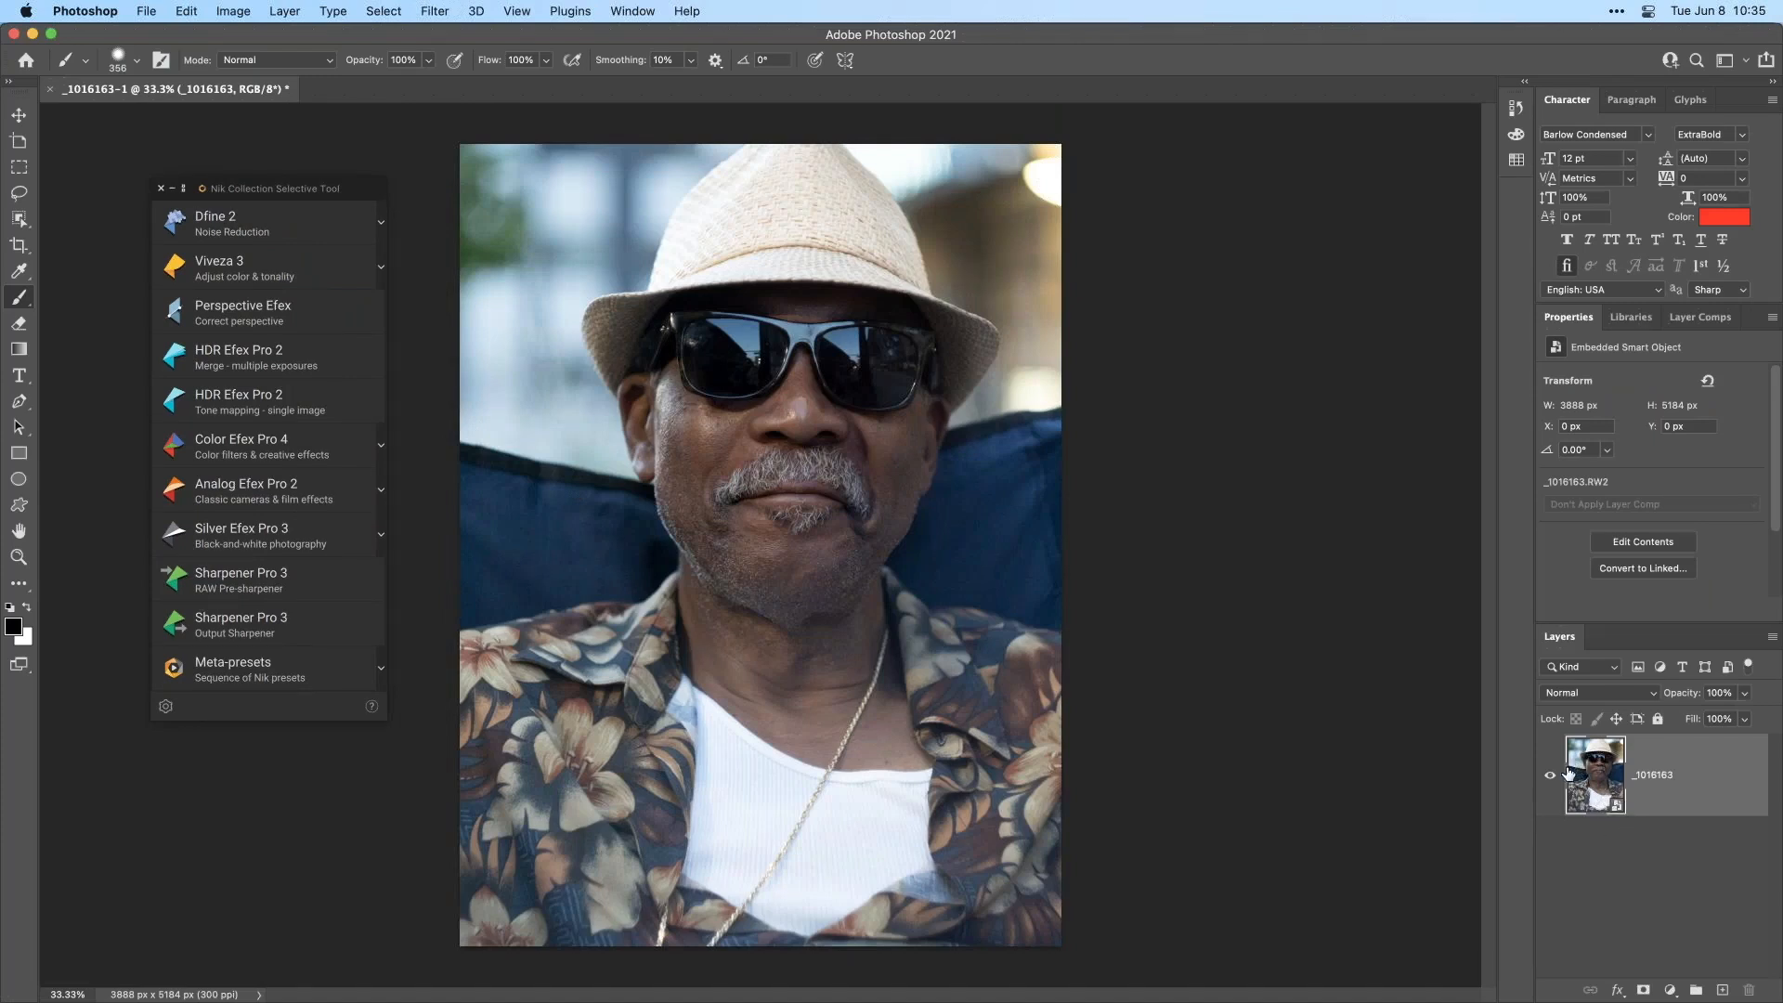
- Convert the portrait smart object to black and white in its Camera Raw settings
double_click(1601, 769)
click(1696, 233)
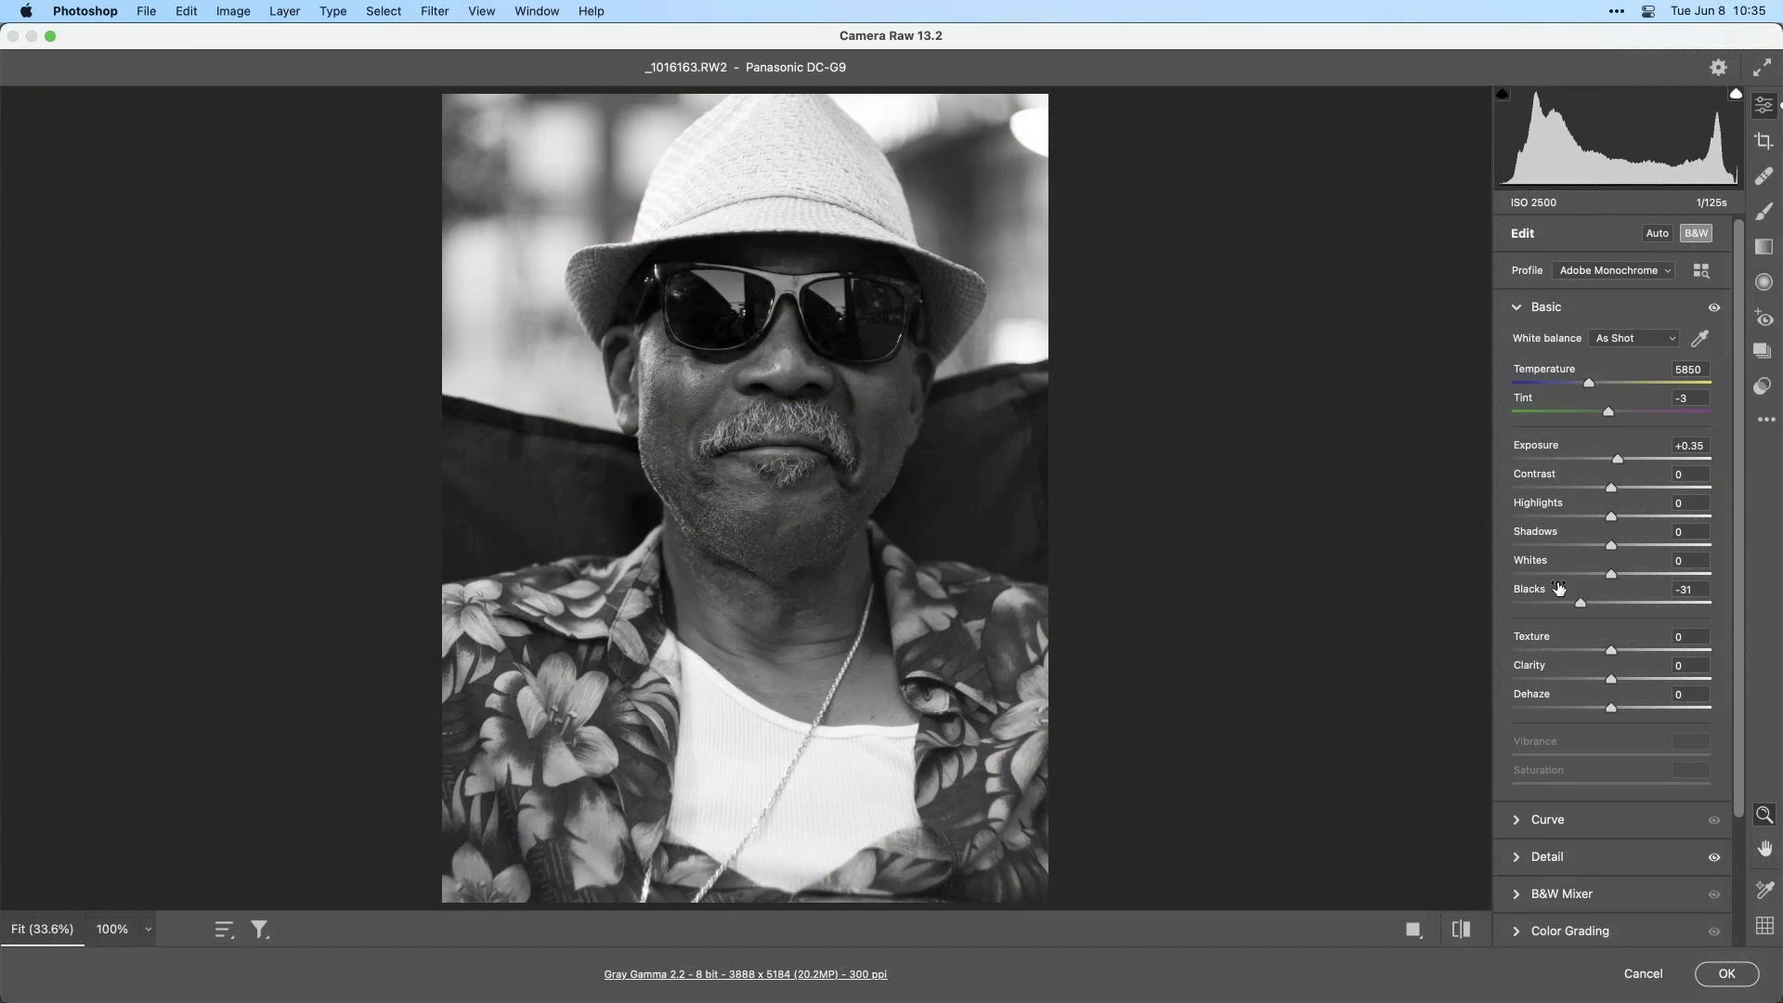
click(1725, 974)
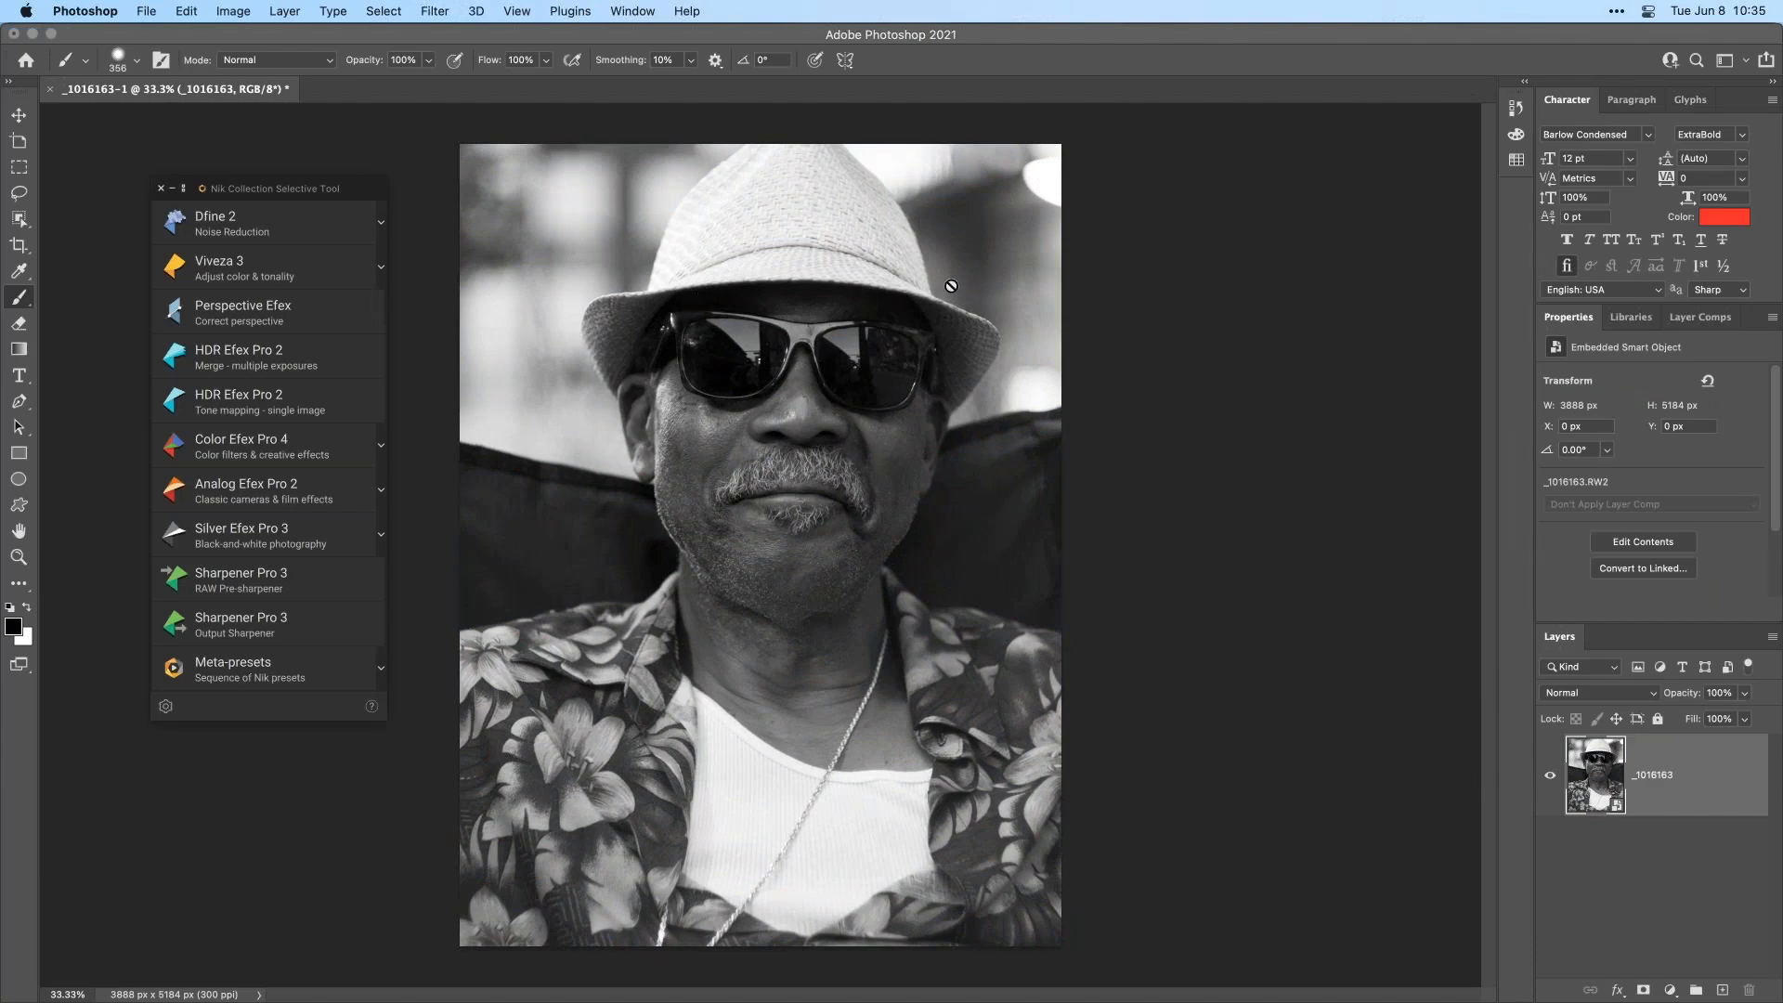
- Apply a Levels smart filter to the portrait with the midtone input level at 1.88
key(ctrl+l)
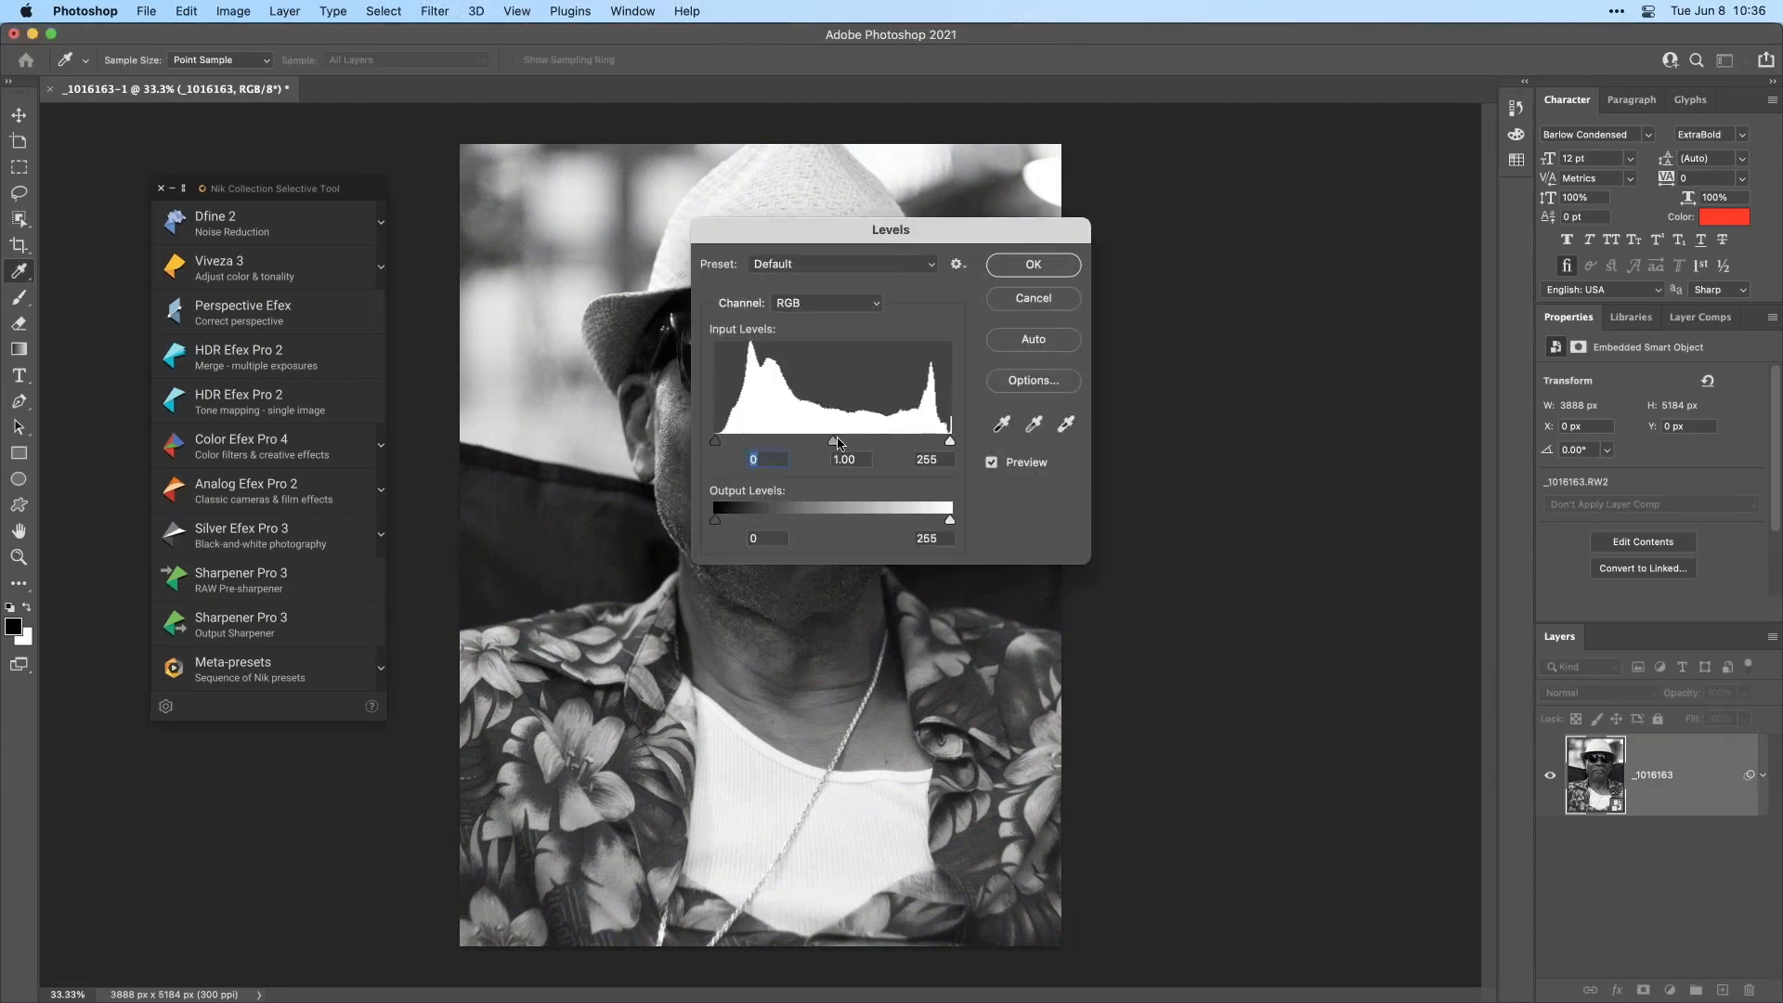
drag(833, 440, 815, 441)
key(Tab)
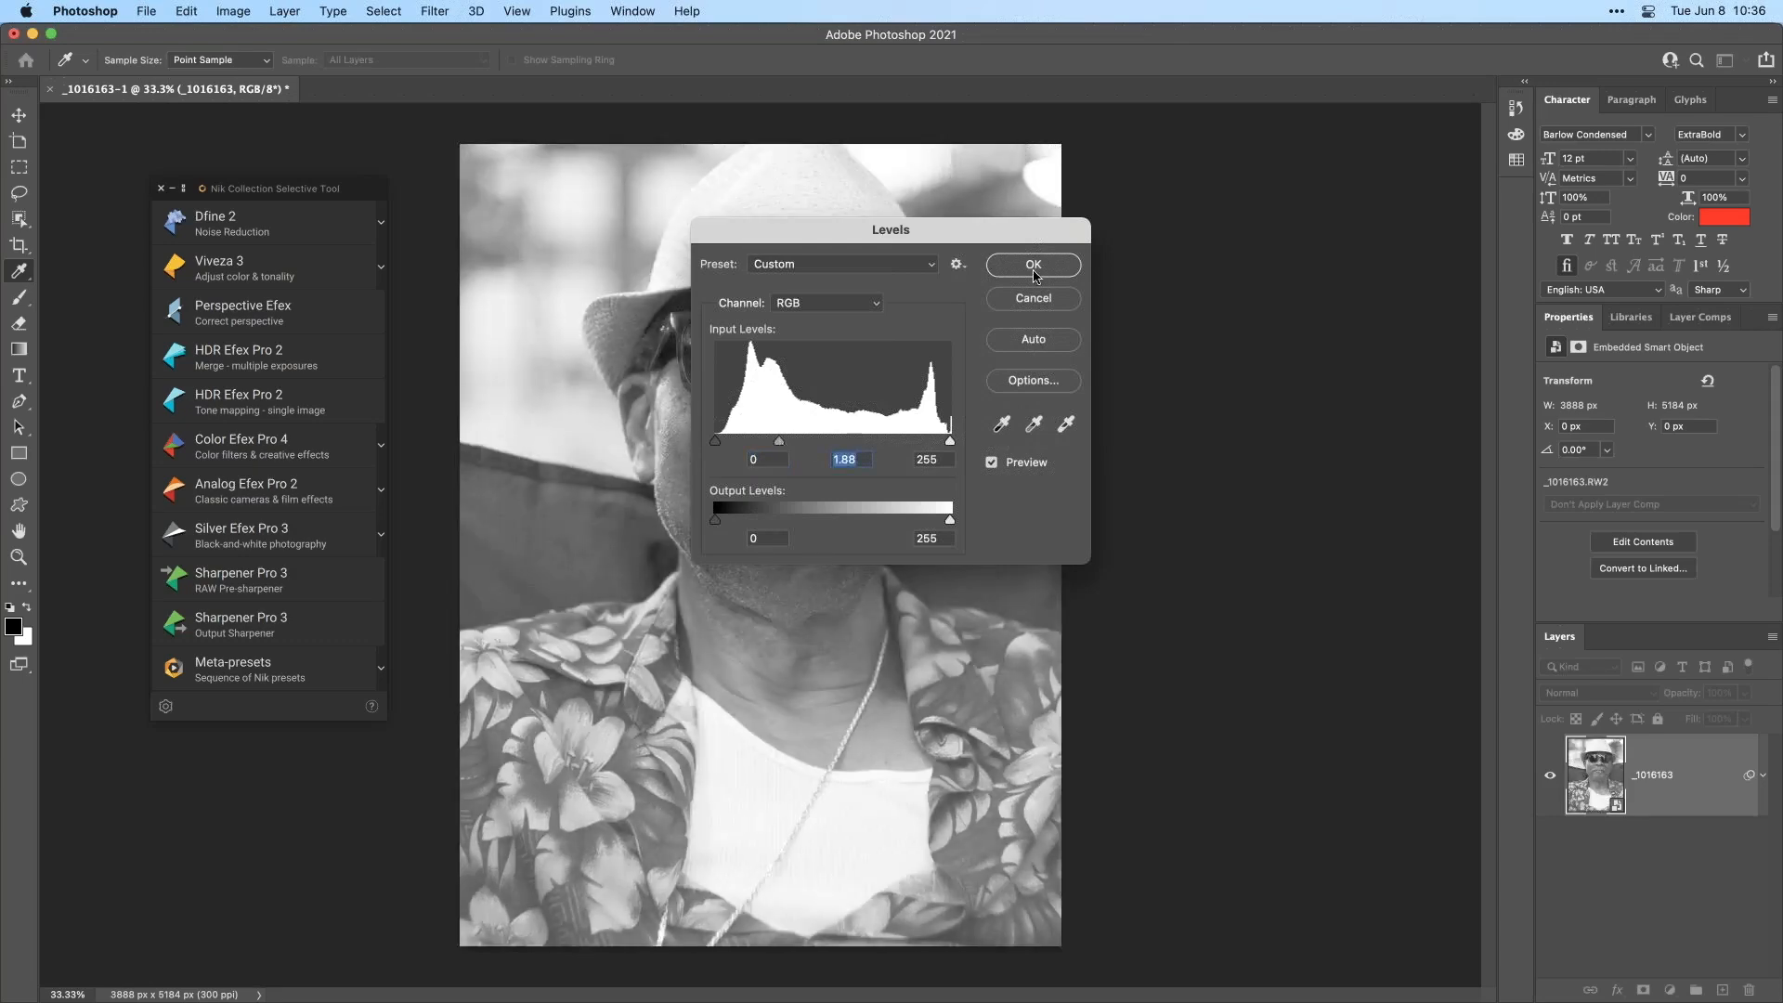
key(Return)
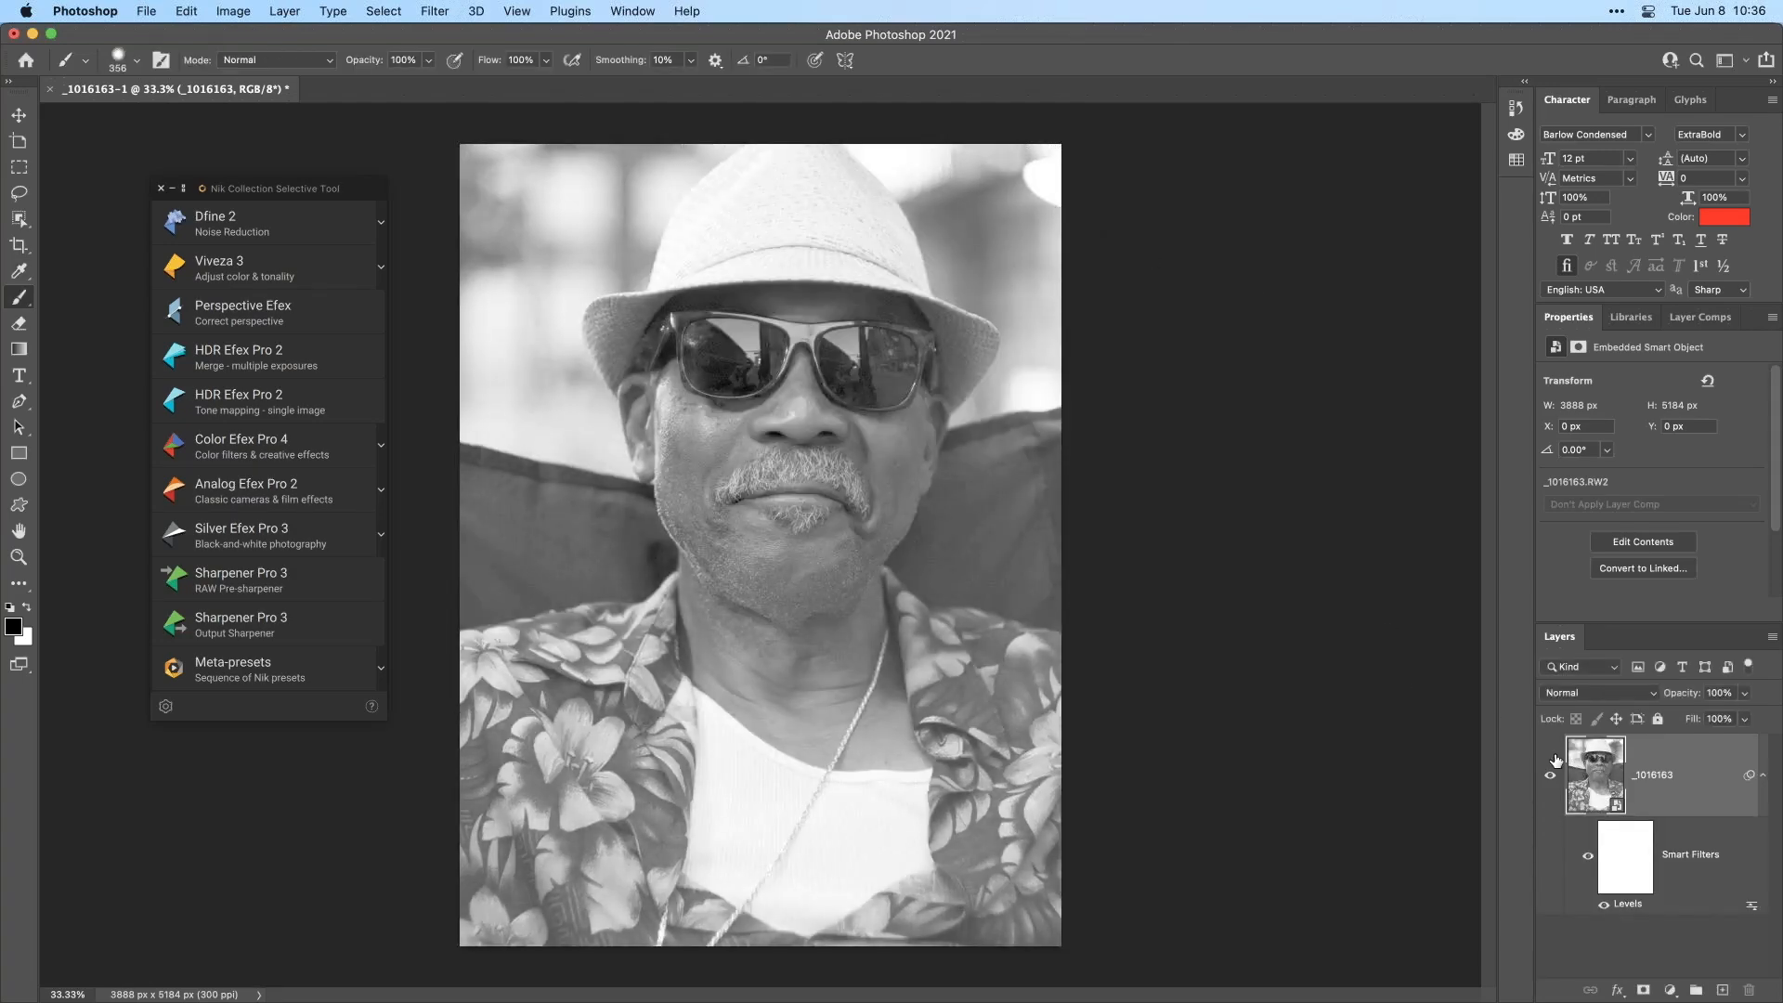
- Return the smart object to color in Camera Raw and delete its Levels smart filter
double_click(1583, 763)
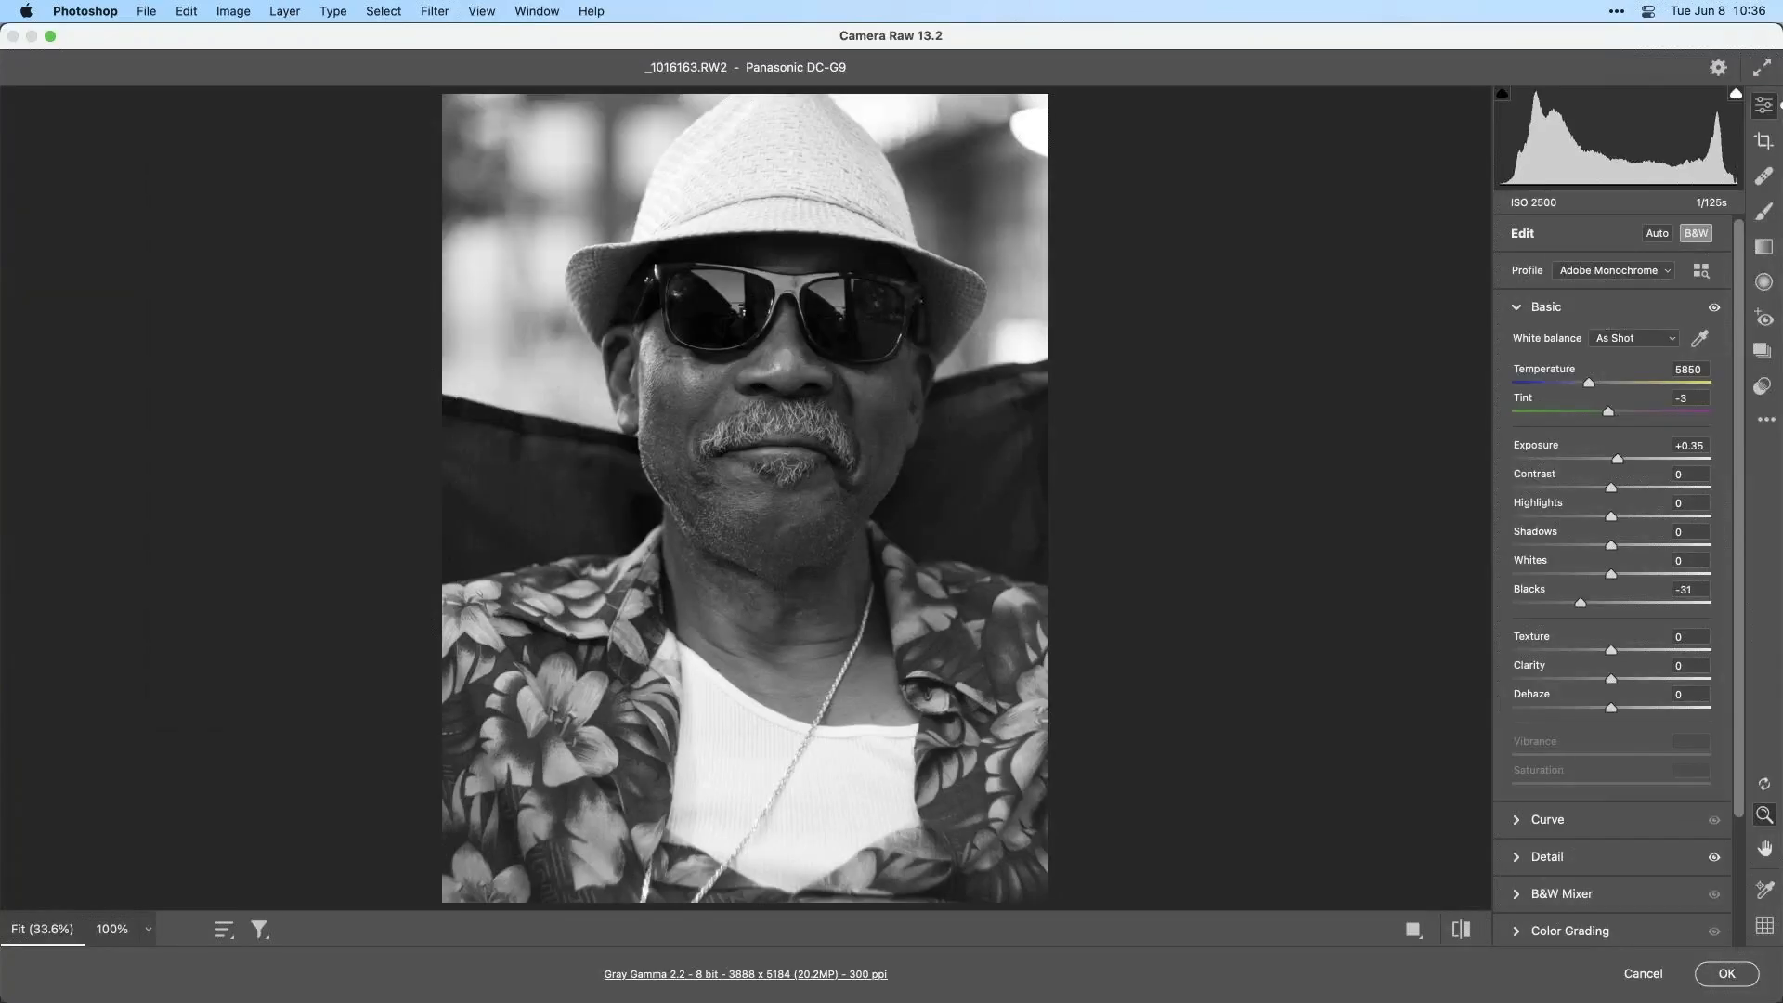
click(1697, 234)
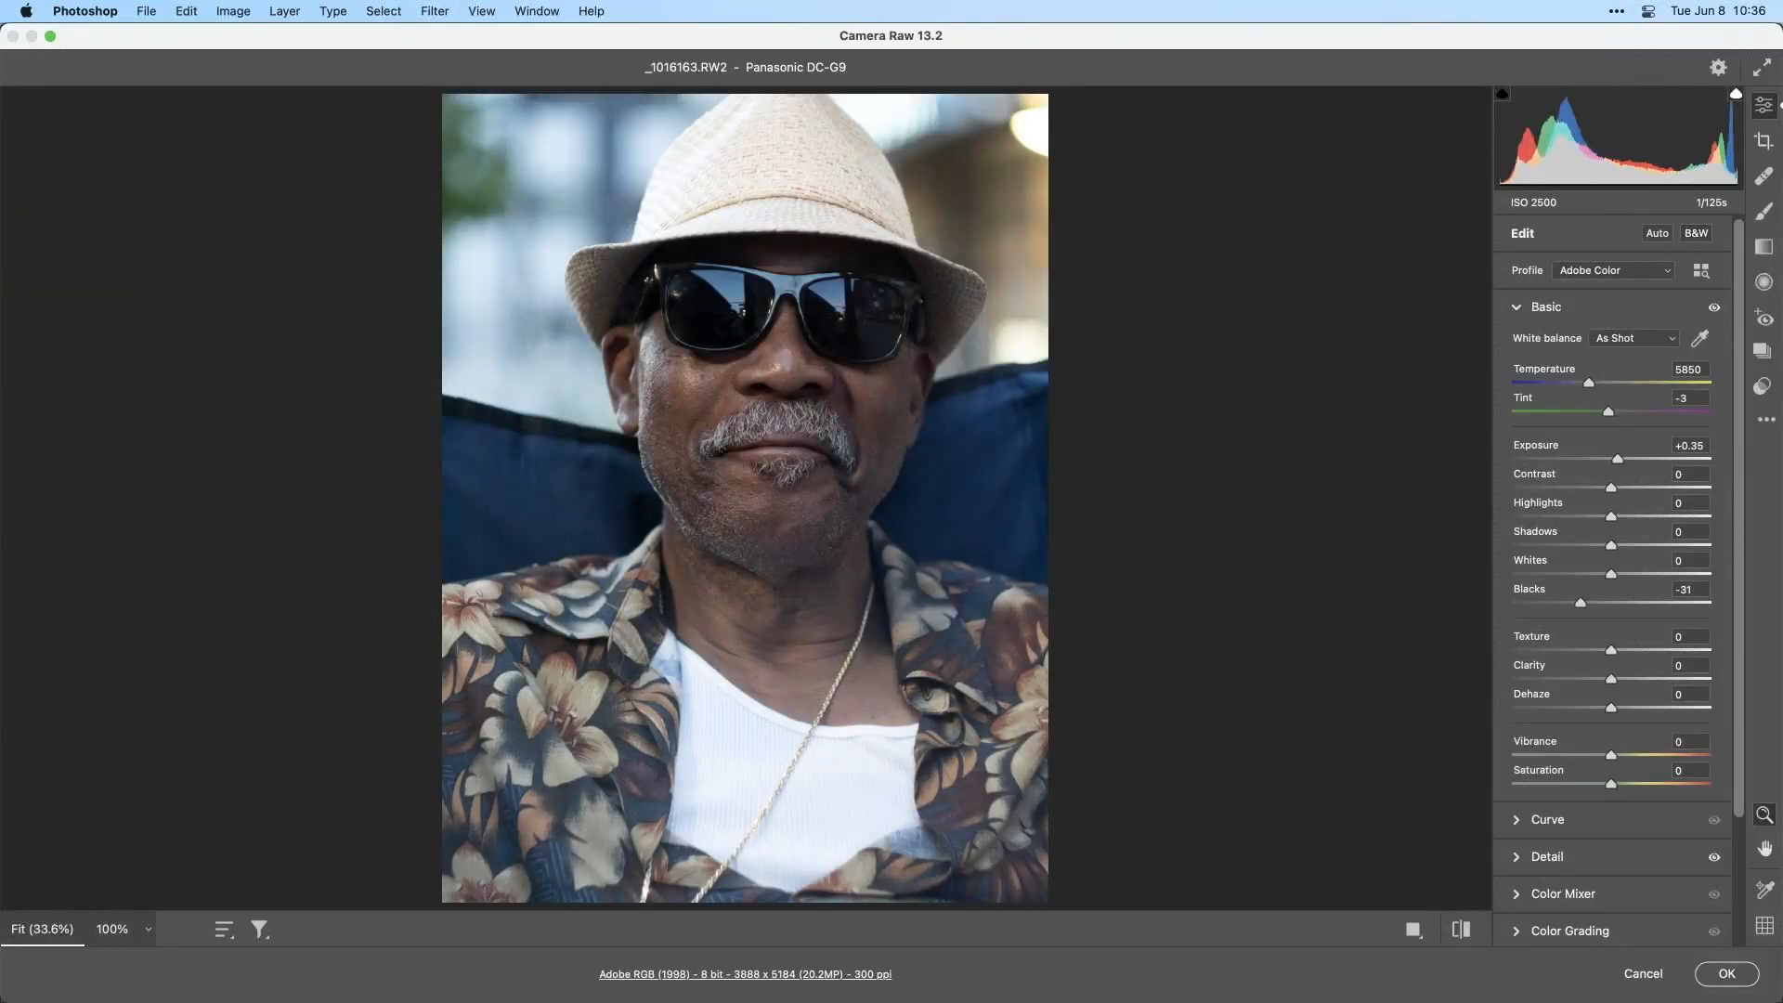
click(1727, 974)
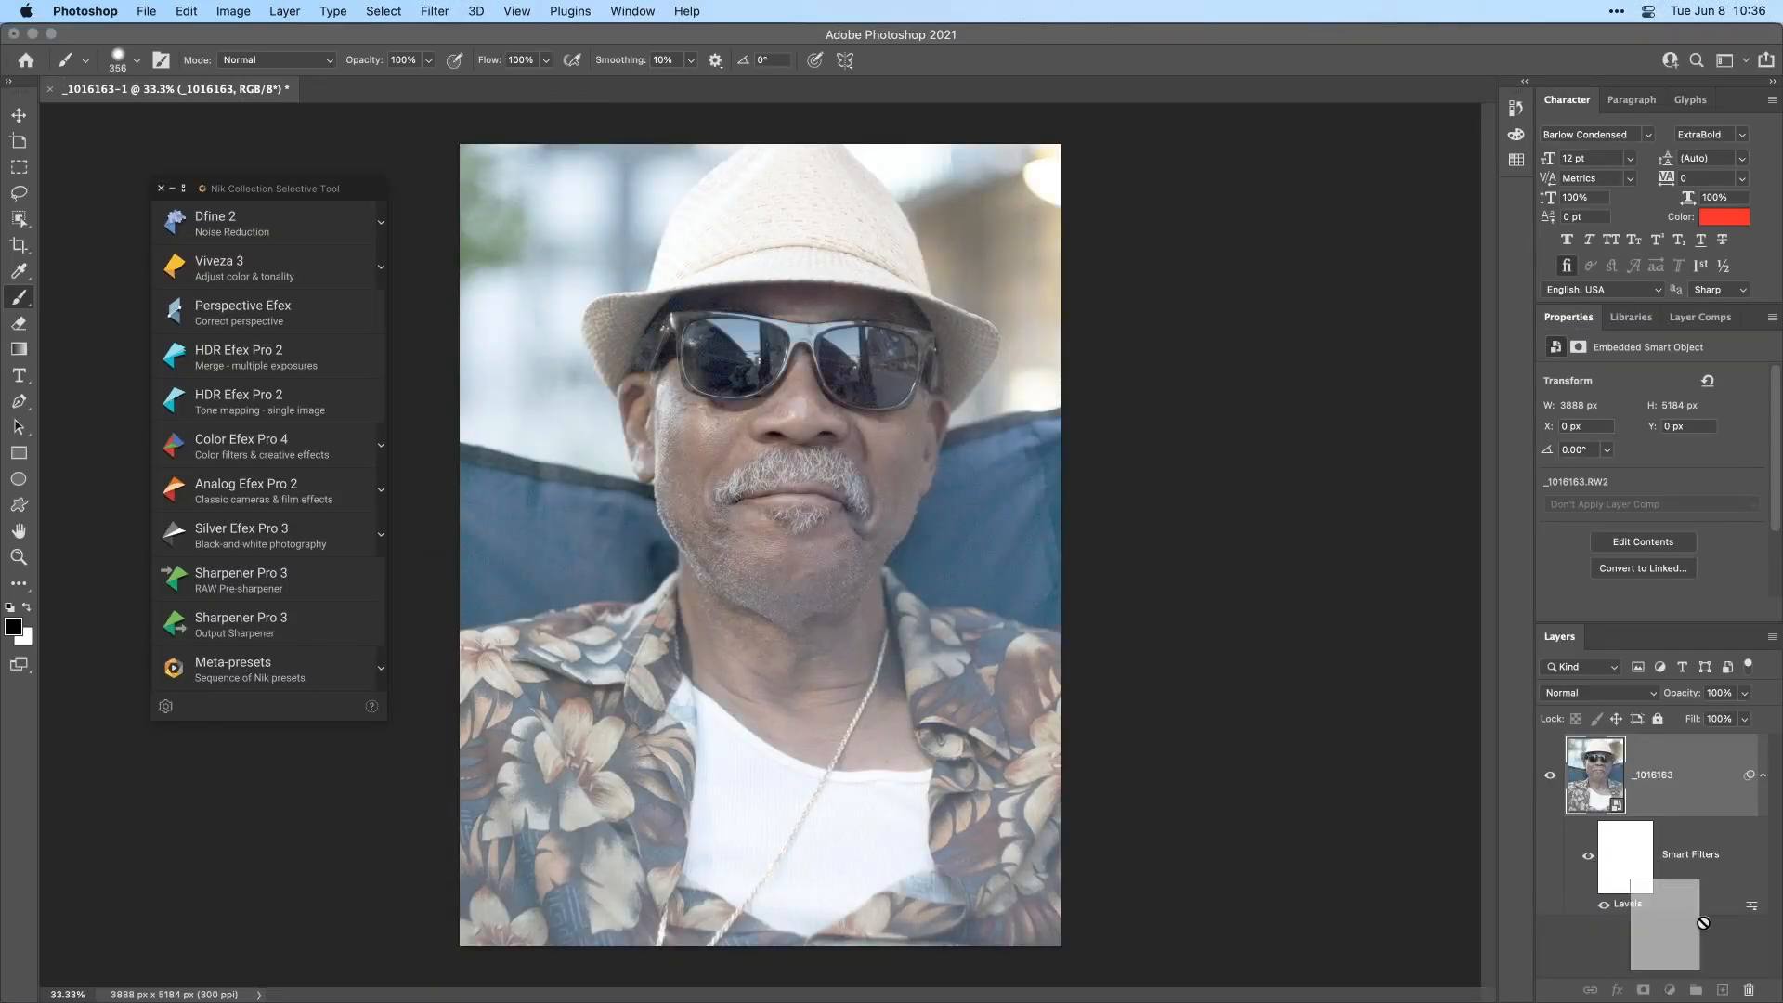
drag(1626, 844, 1749, 989)
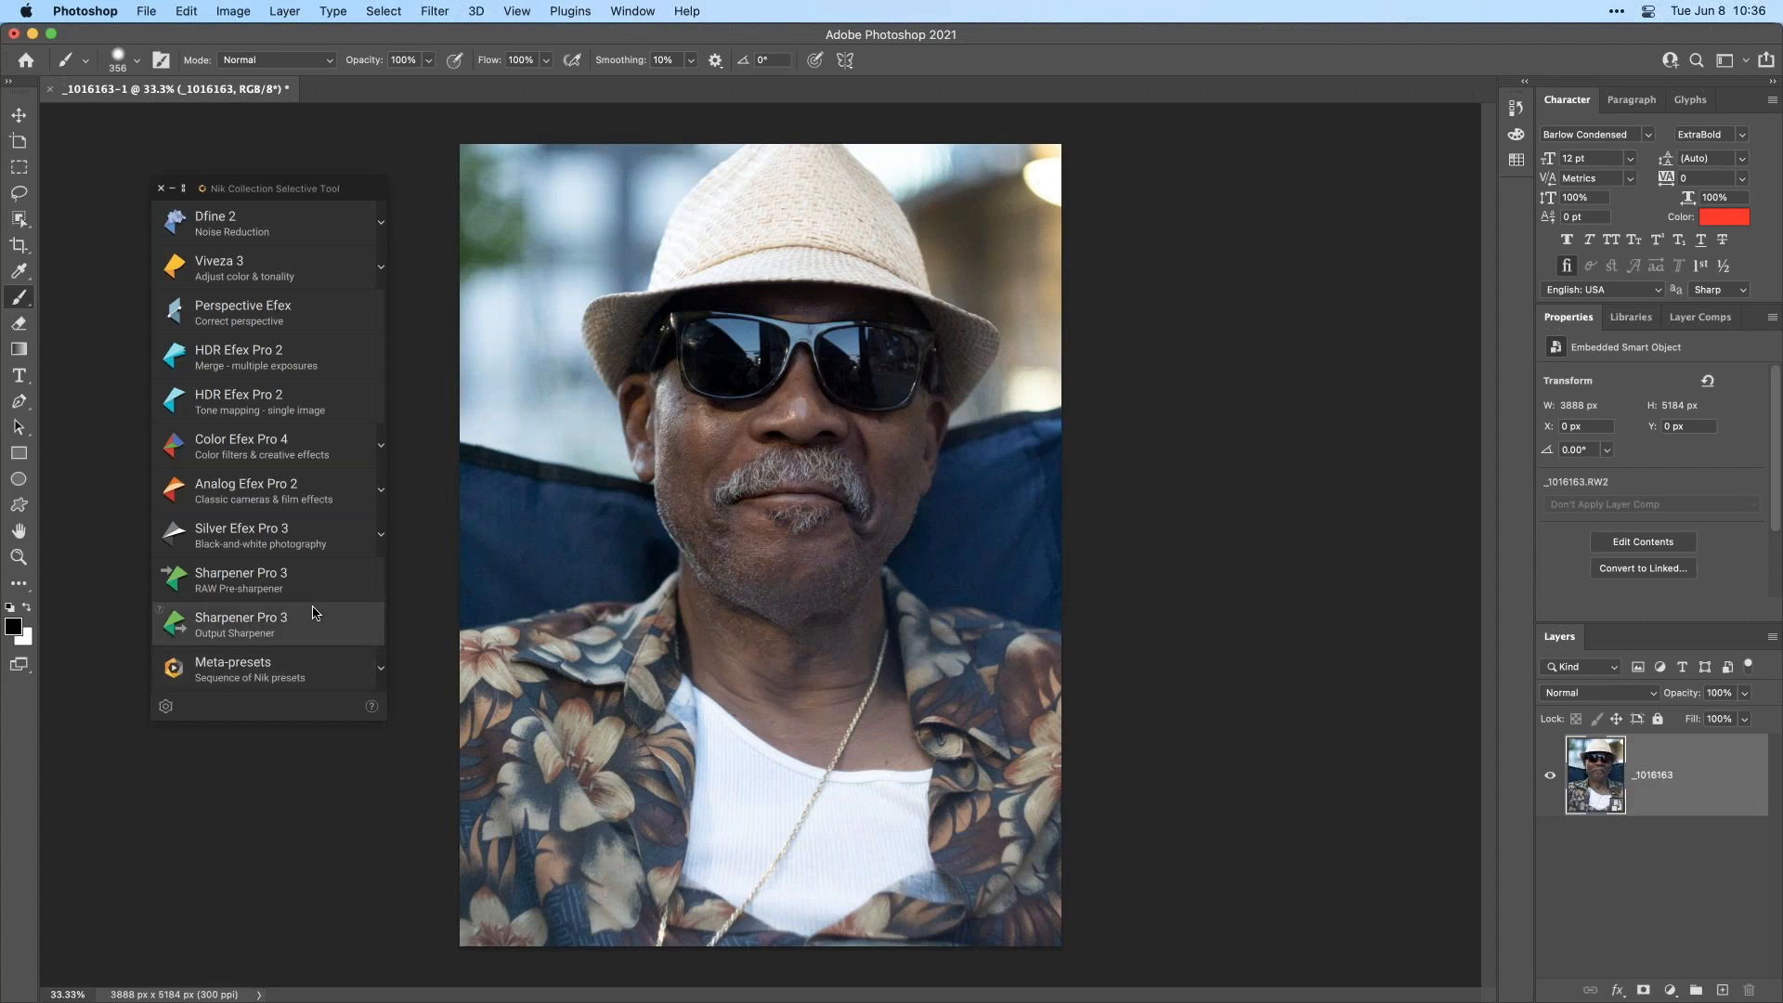
- Look through the Nik meta-presets and the plug-ins each one combines, and read the description of Golden Haze
click(303, 654)
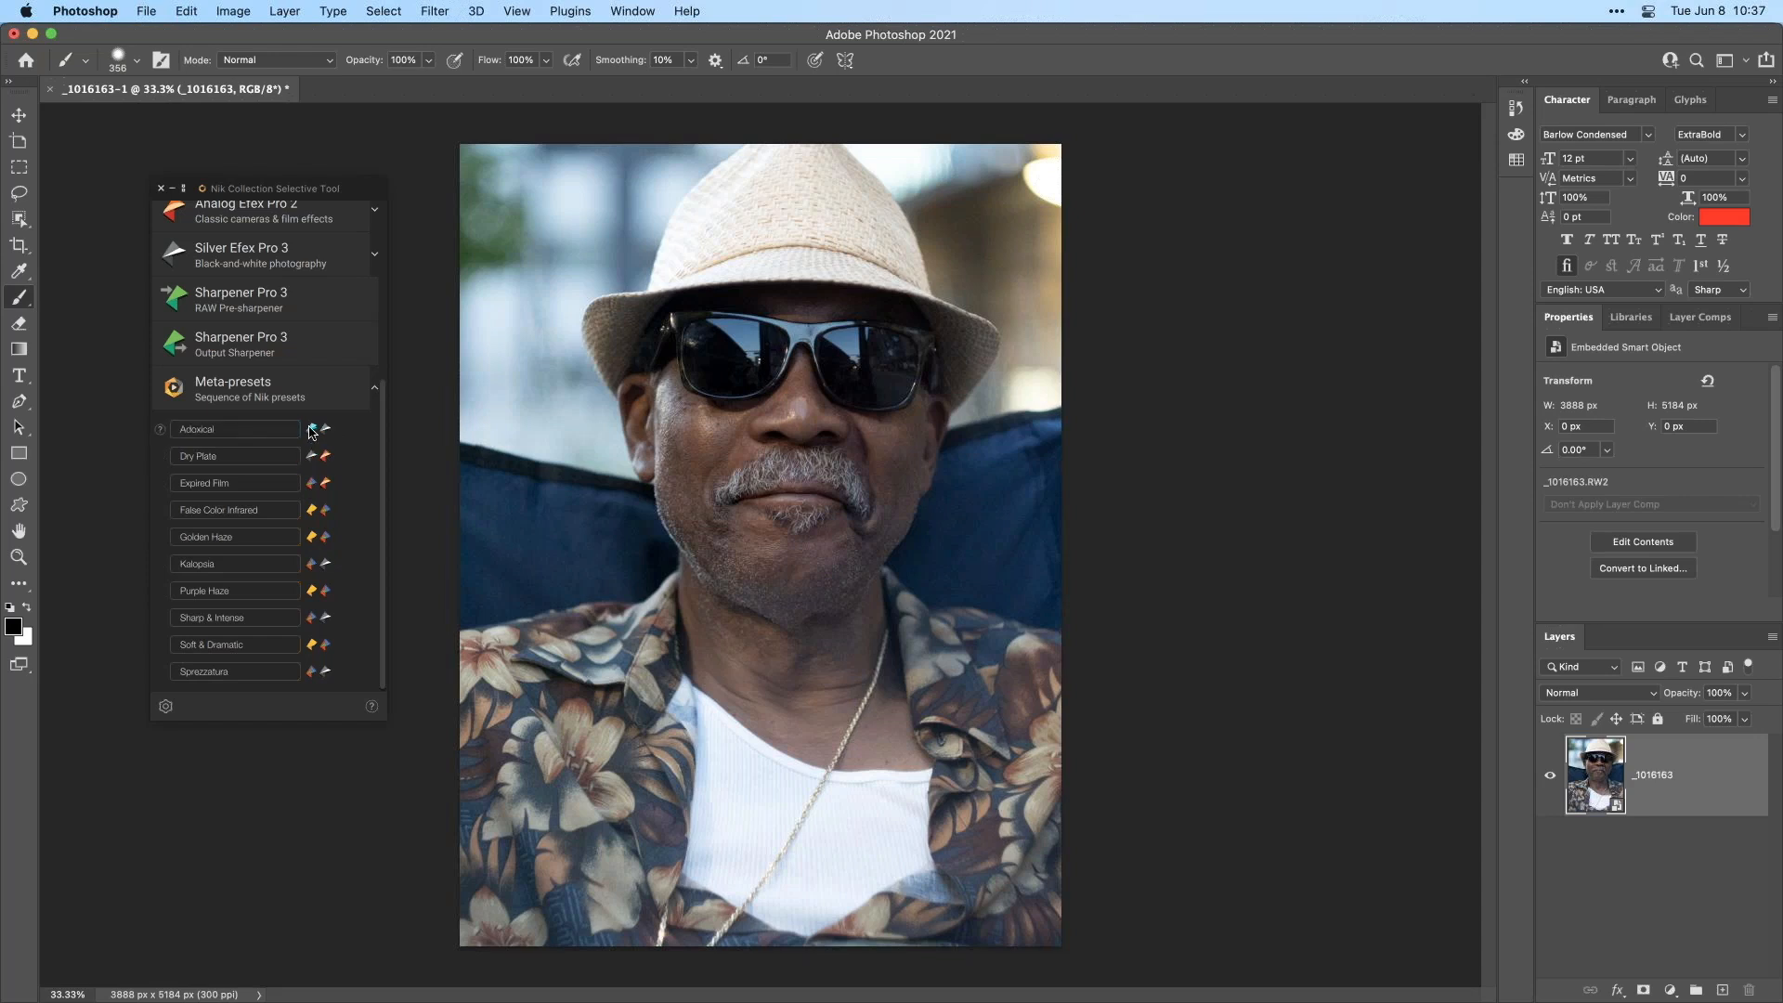
scroll(313, 633, up, 5)
scroll(313, 633, down, 2)
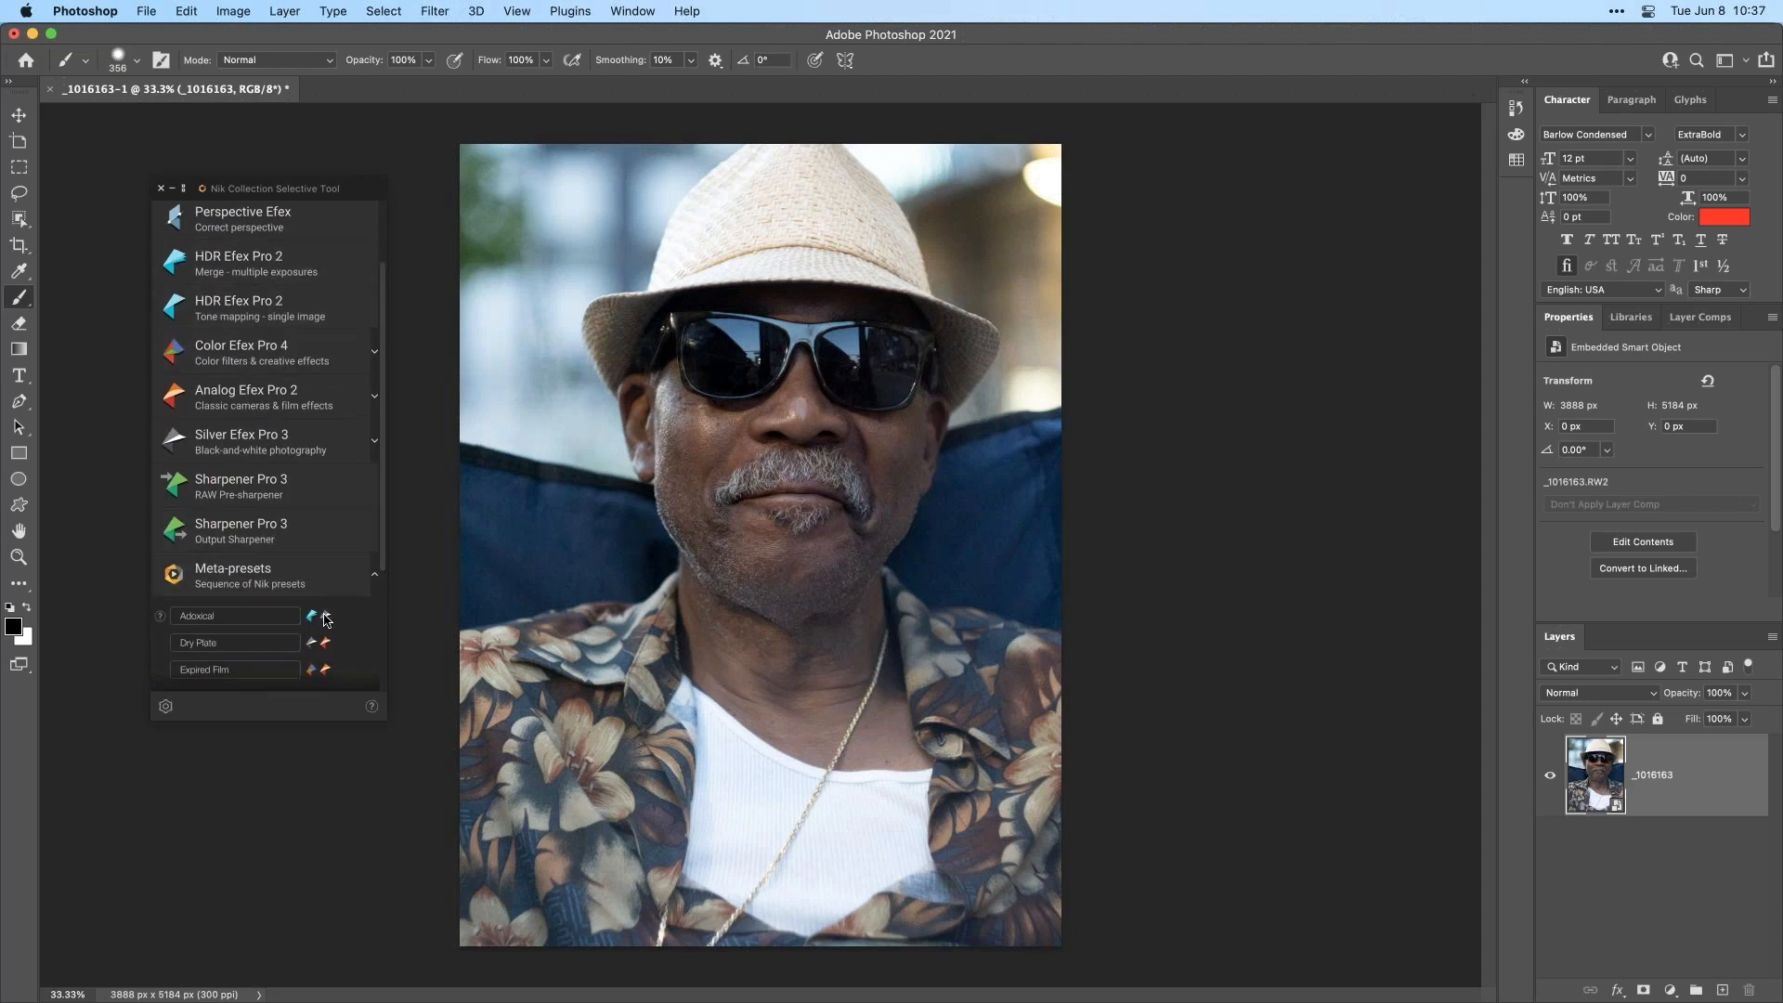
scroll(321, 604, down, 4)
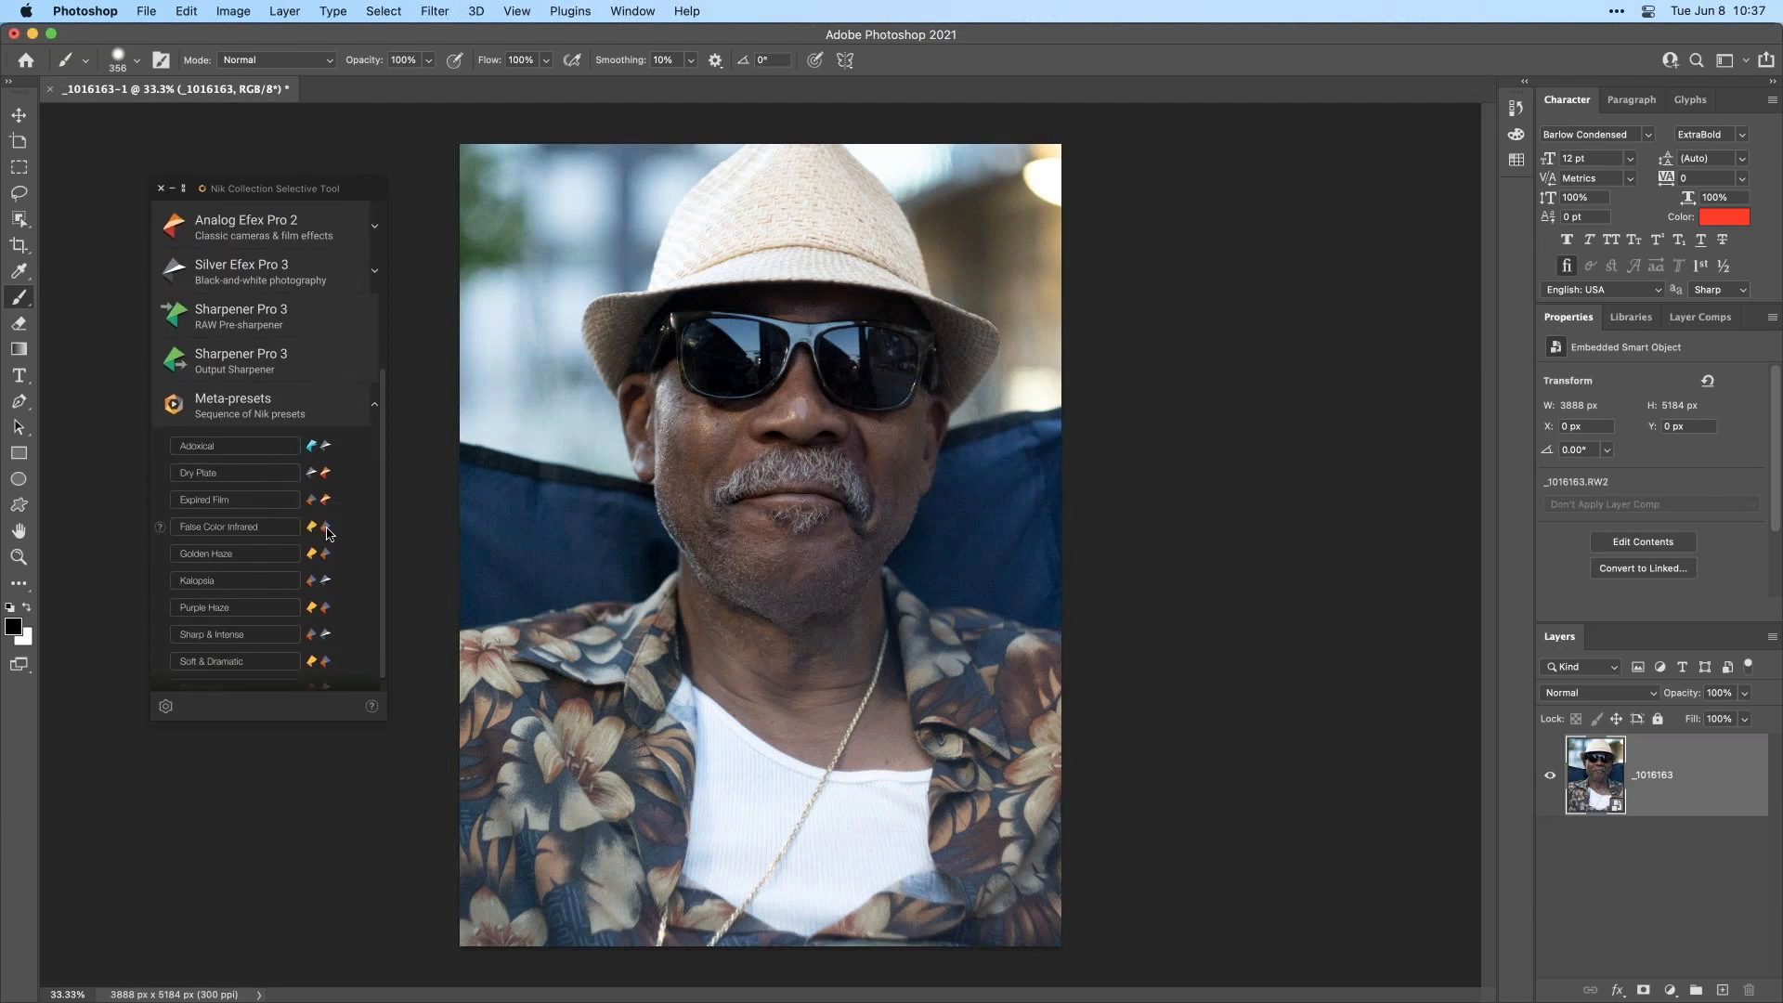
scroll(309, 541, down, 1)
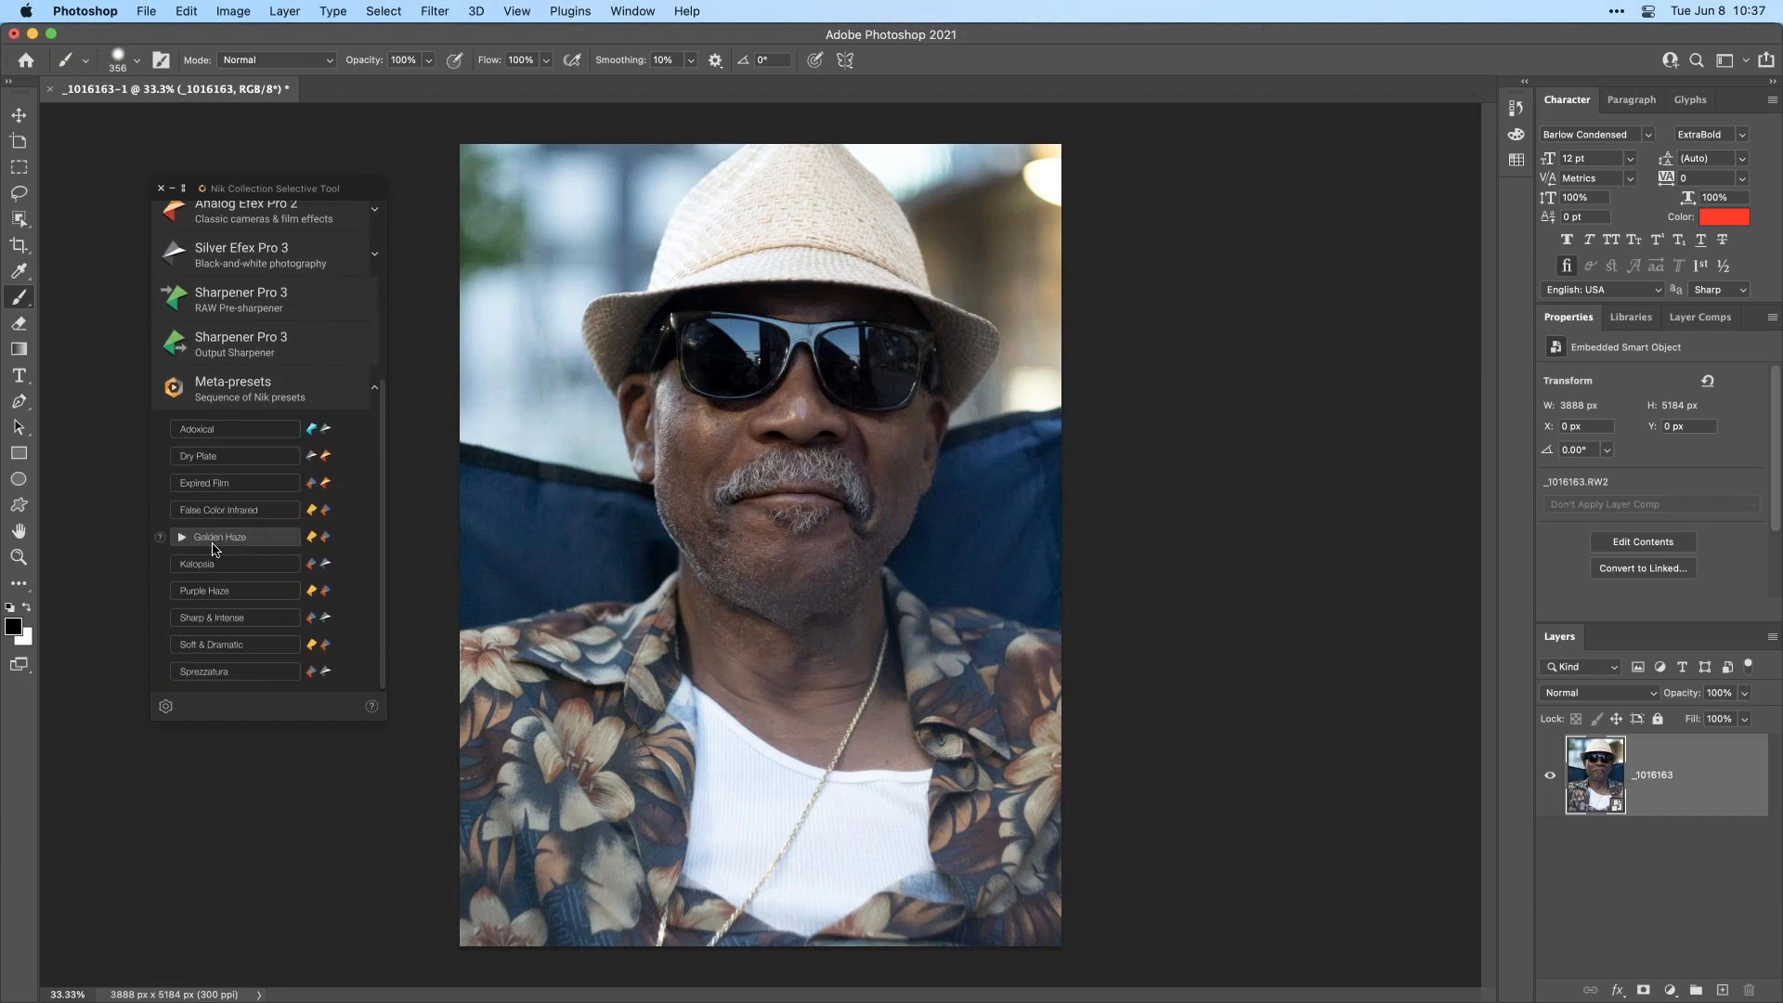
click(160, 538)
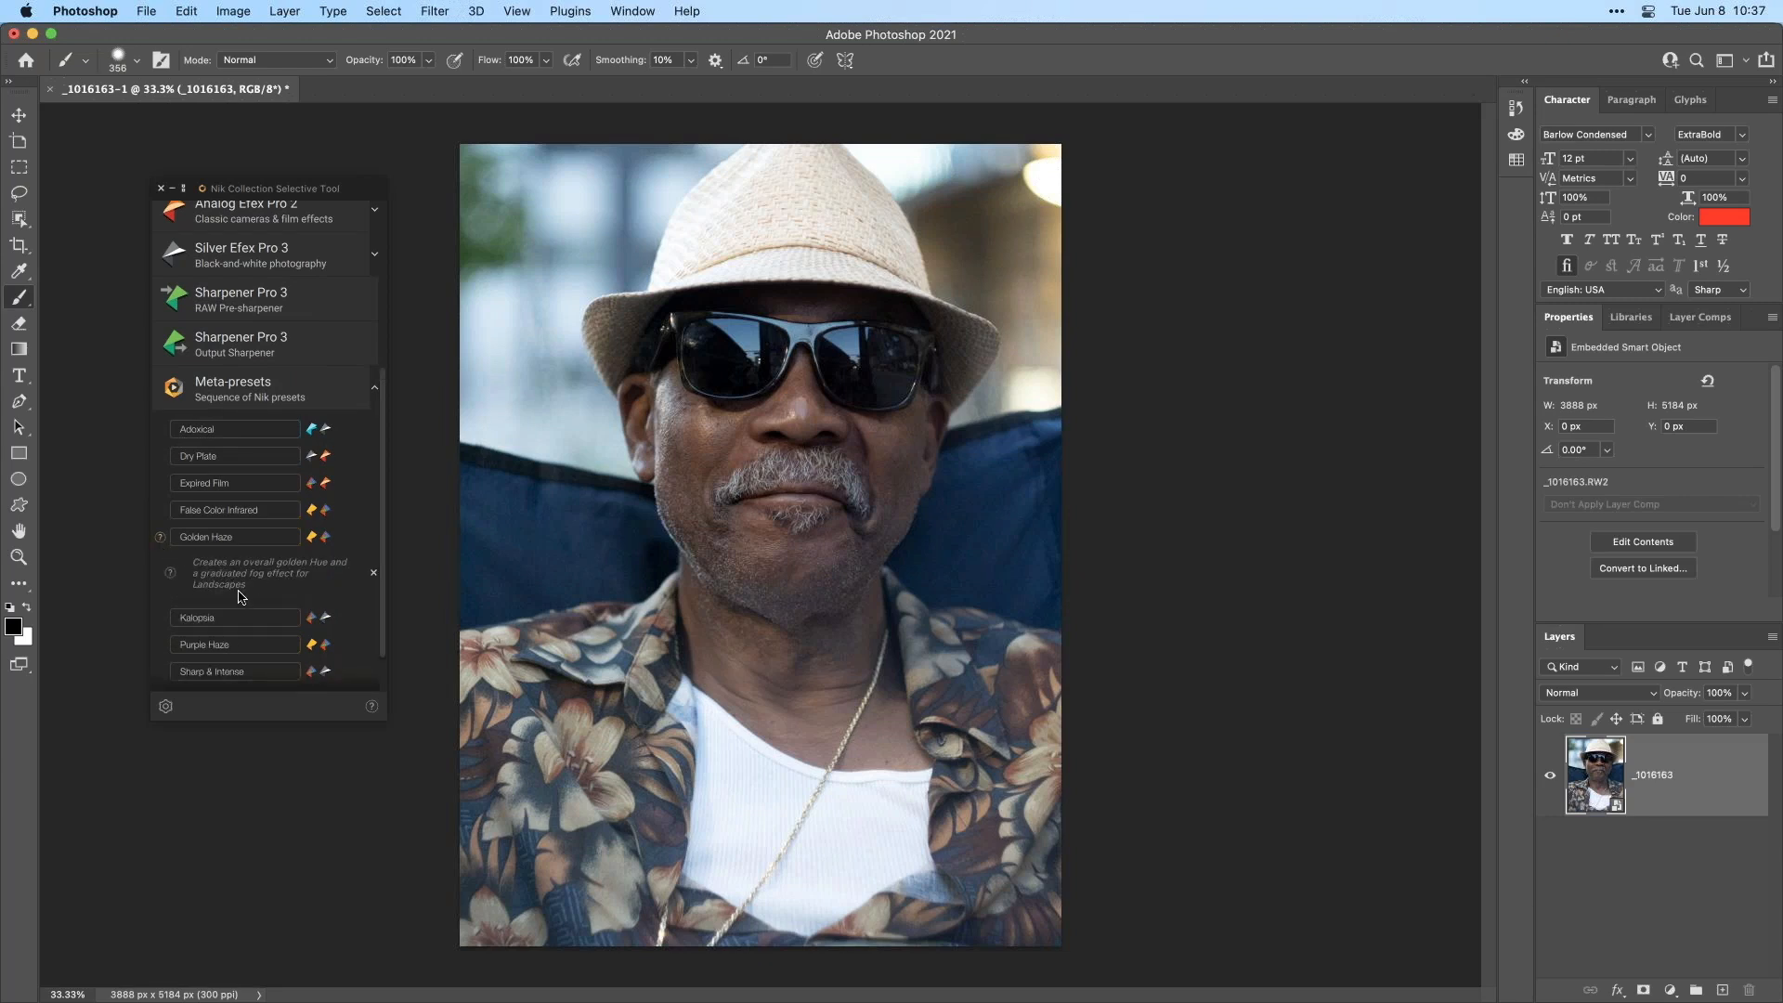
scroll(234, 511, down, 3)
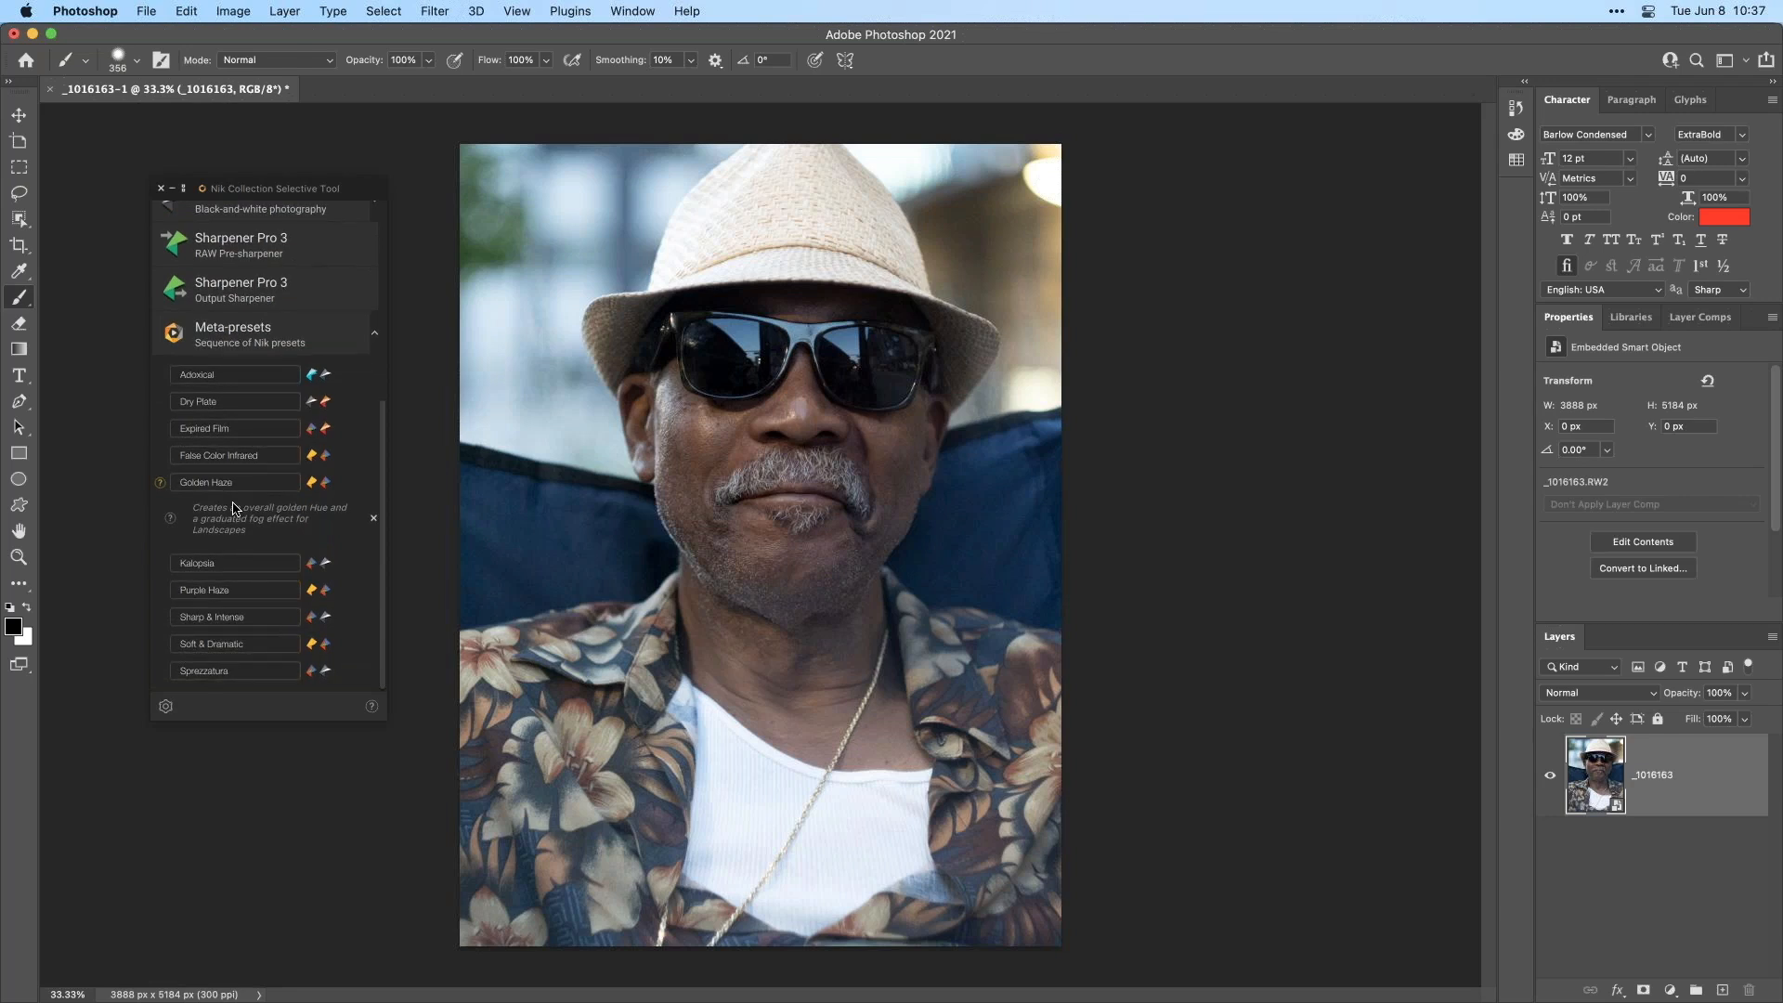
click(158, 483)
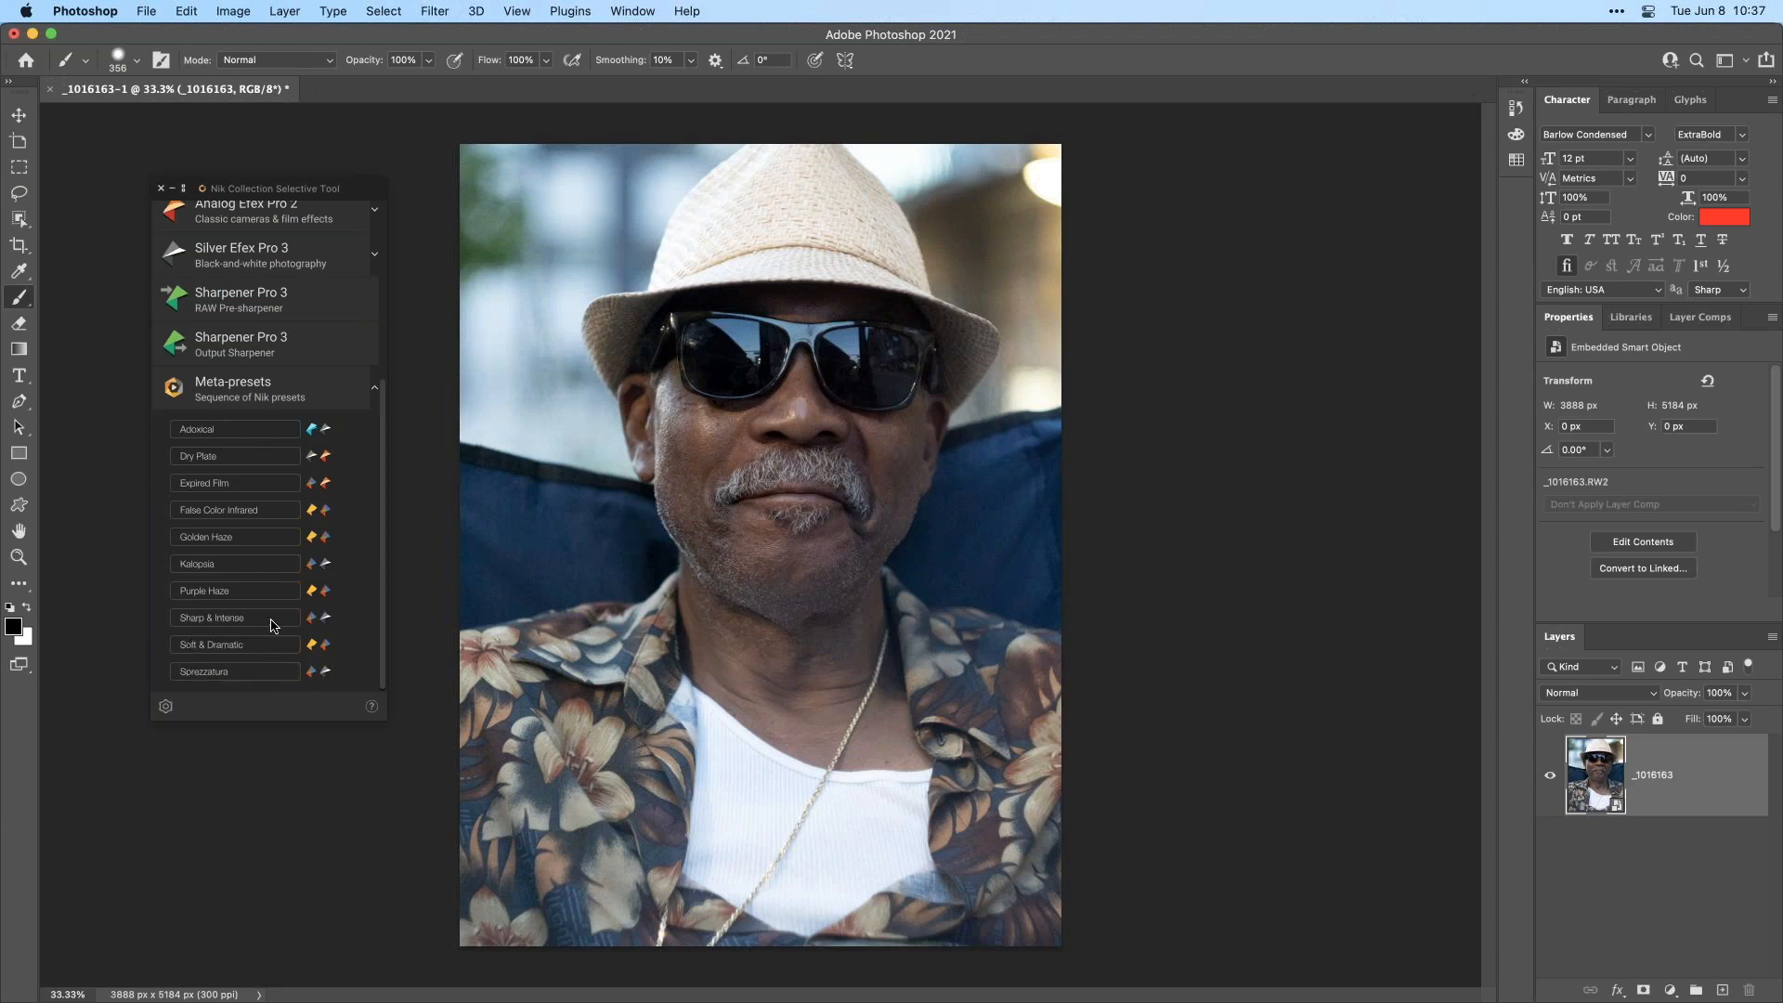
- Run the Purple Haze meta-preset on the portrait, and set the white balance temperature to 40° in its Viveza 3 stage with the whole photo in view
mouse_move(239, 594)
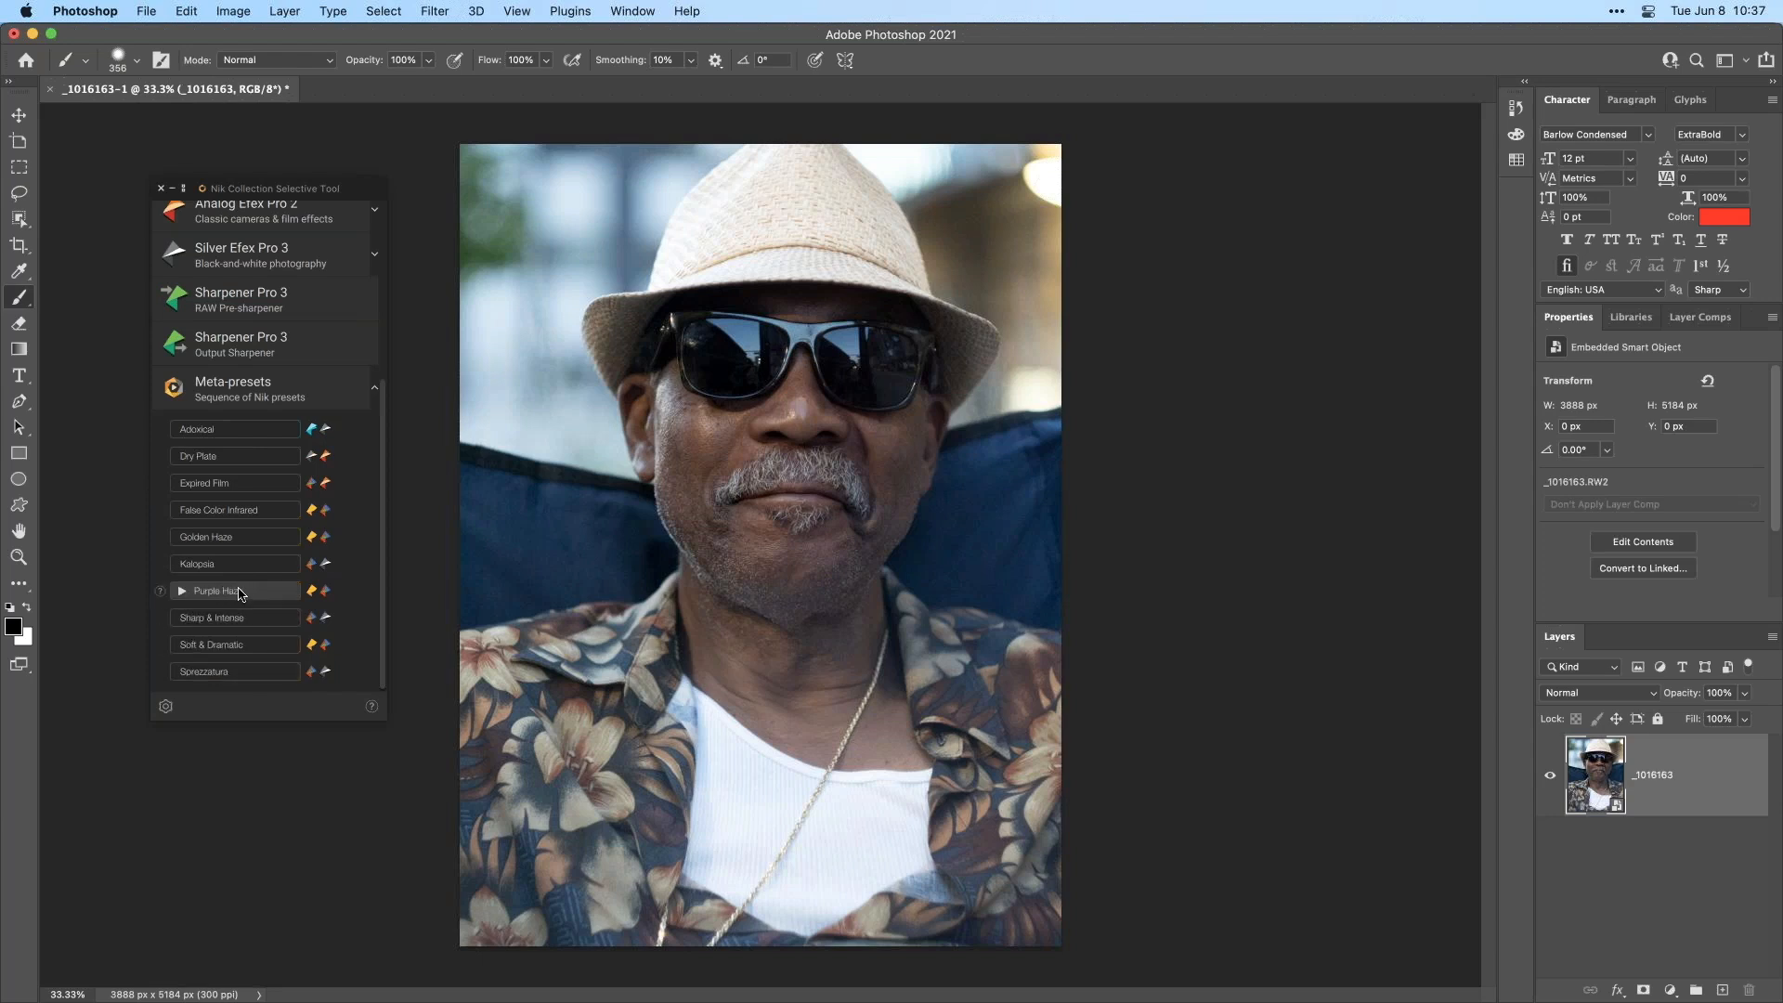
click(238, 594)
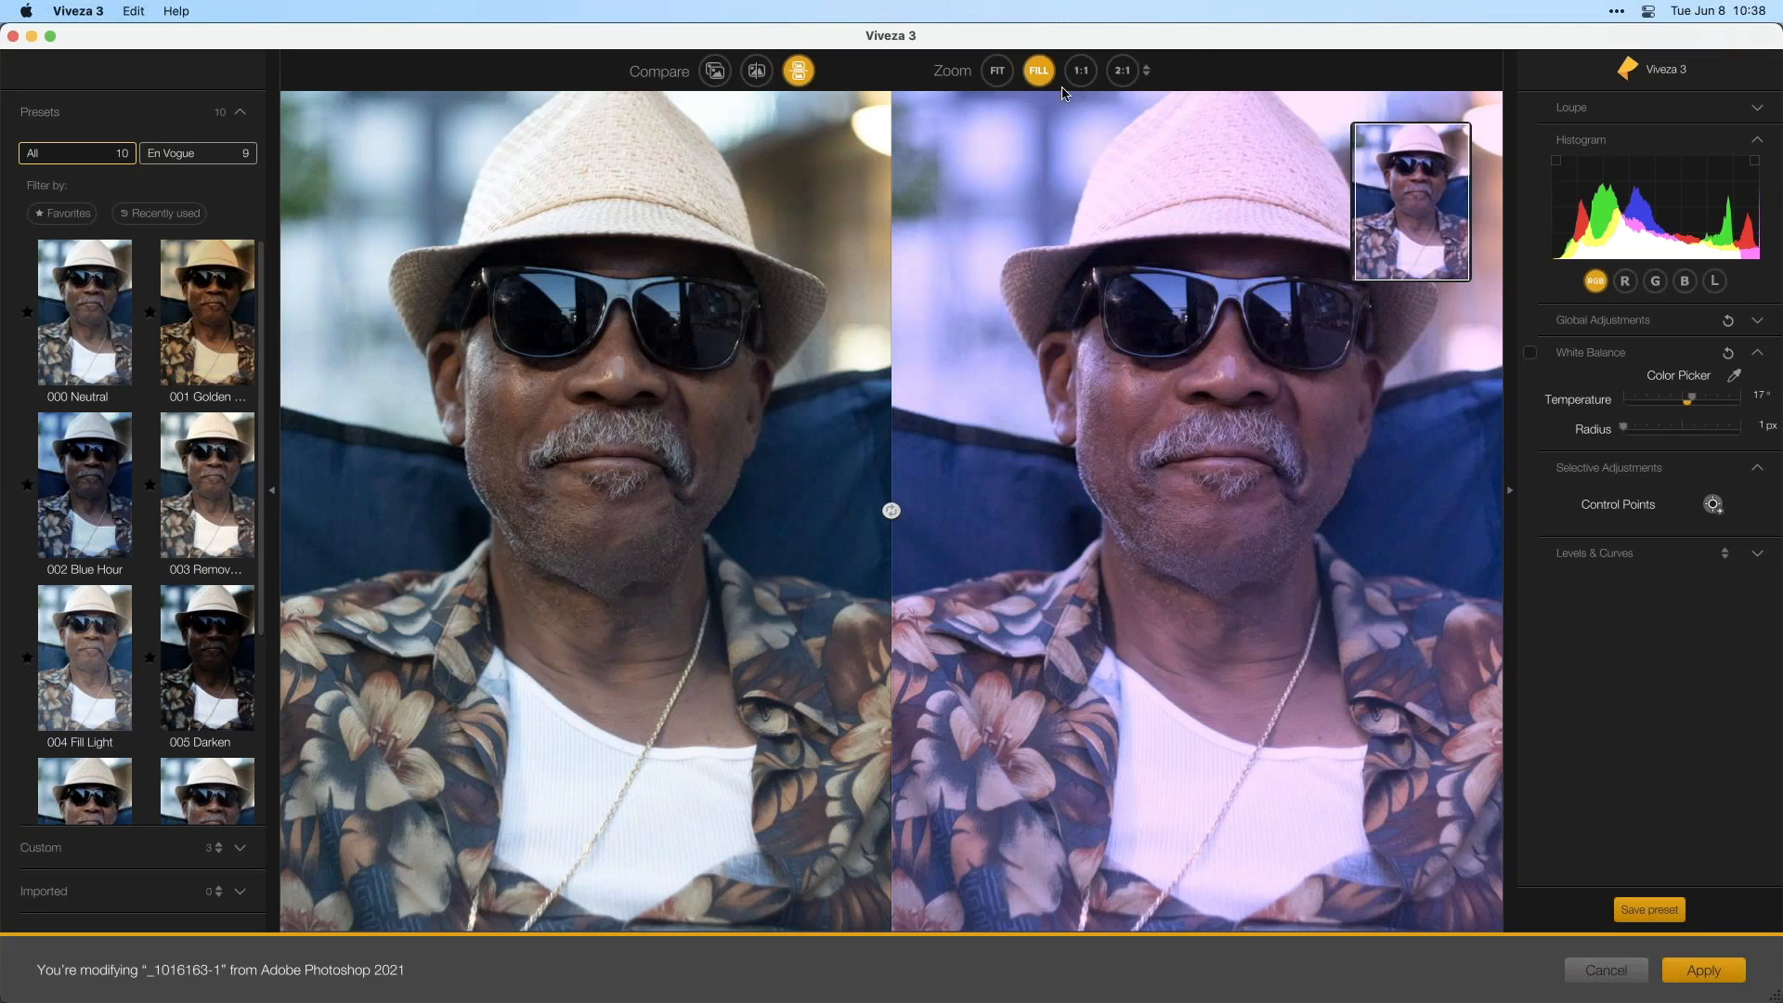
click(994, 72)
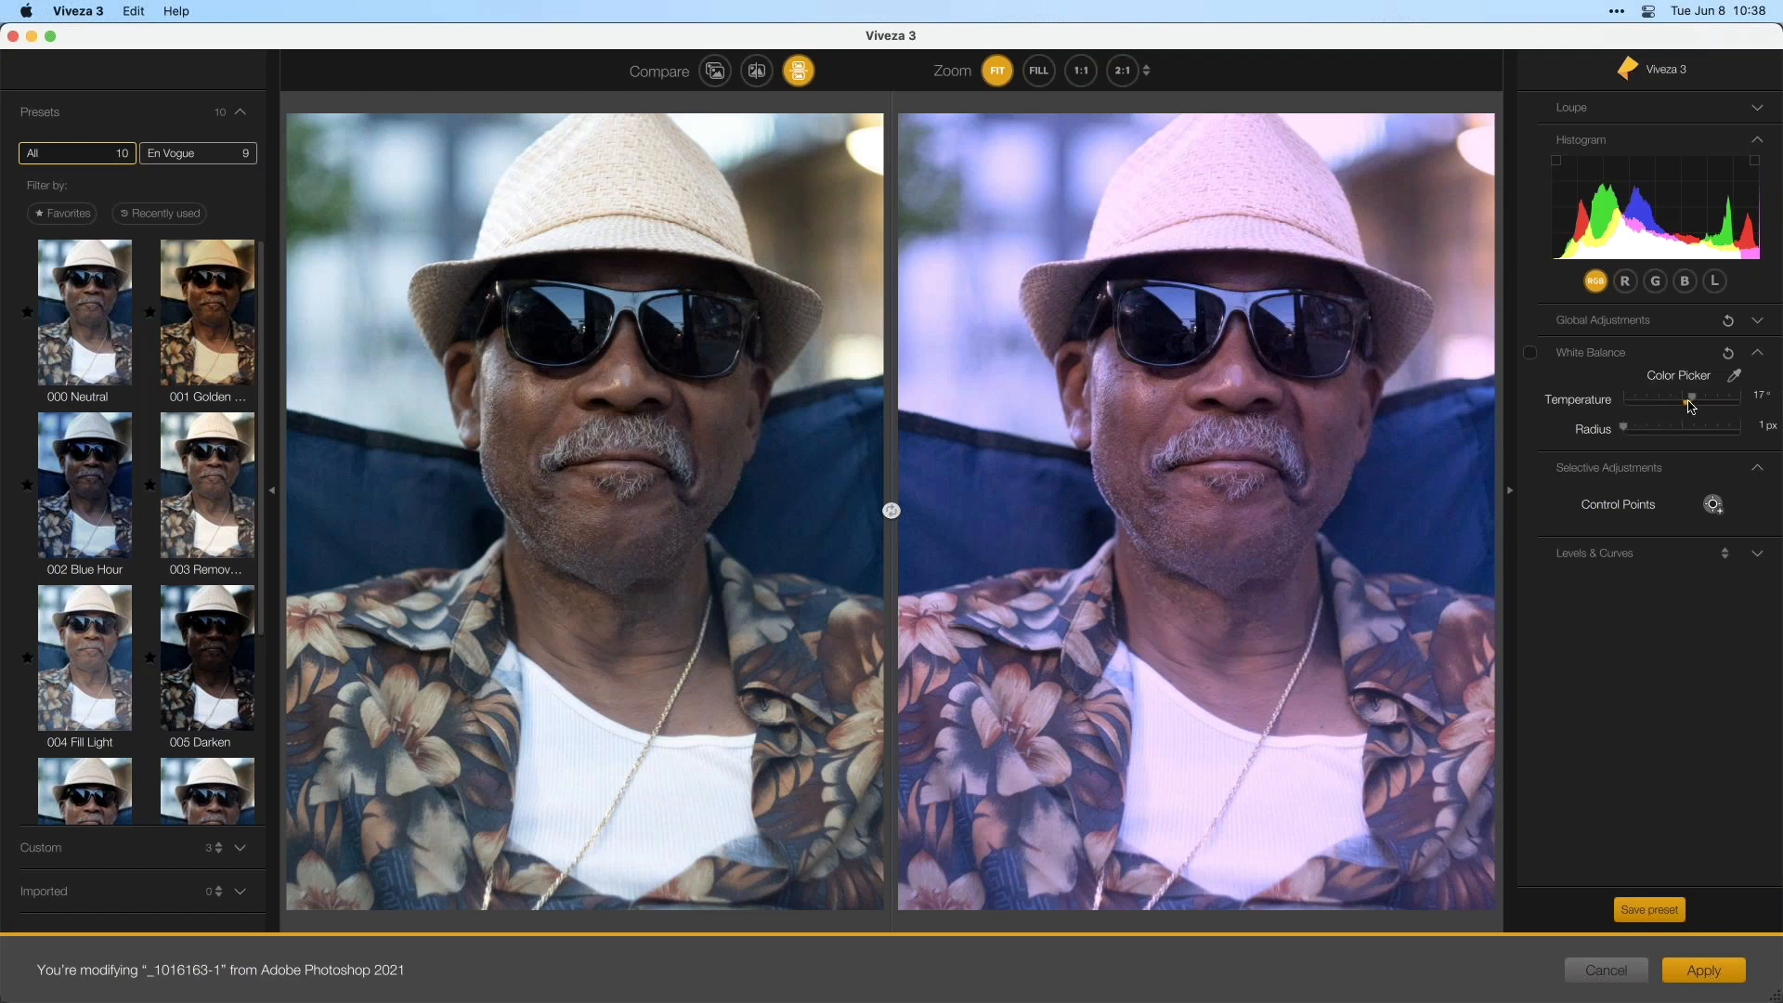
drag(1690, 406, 1707, 402)
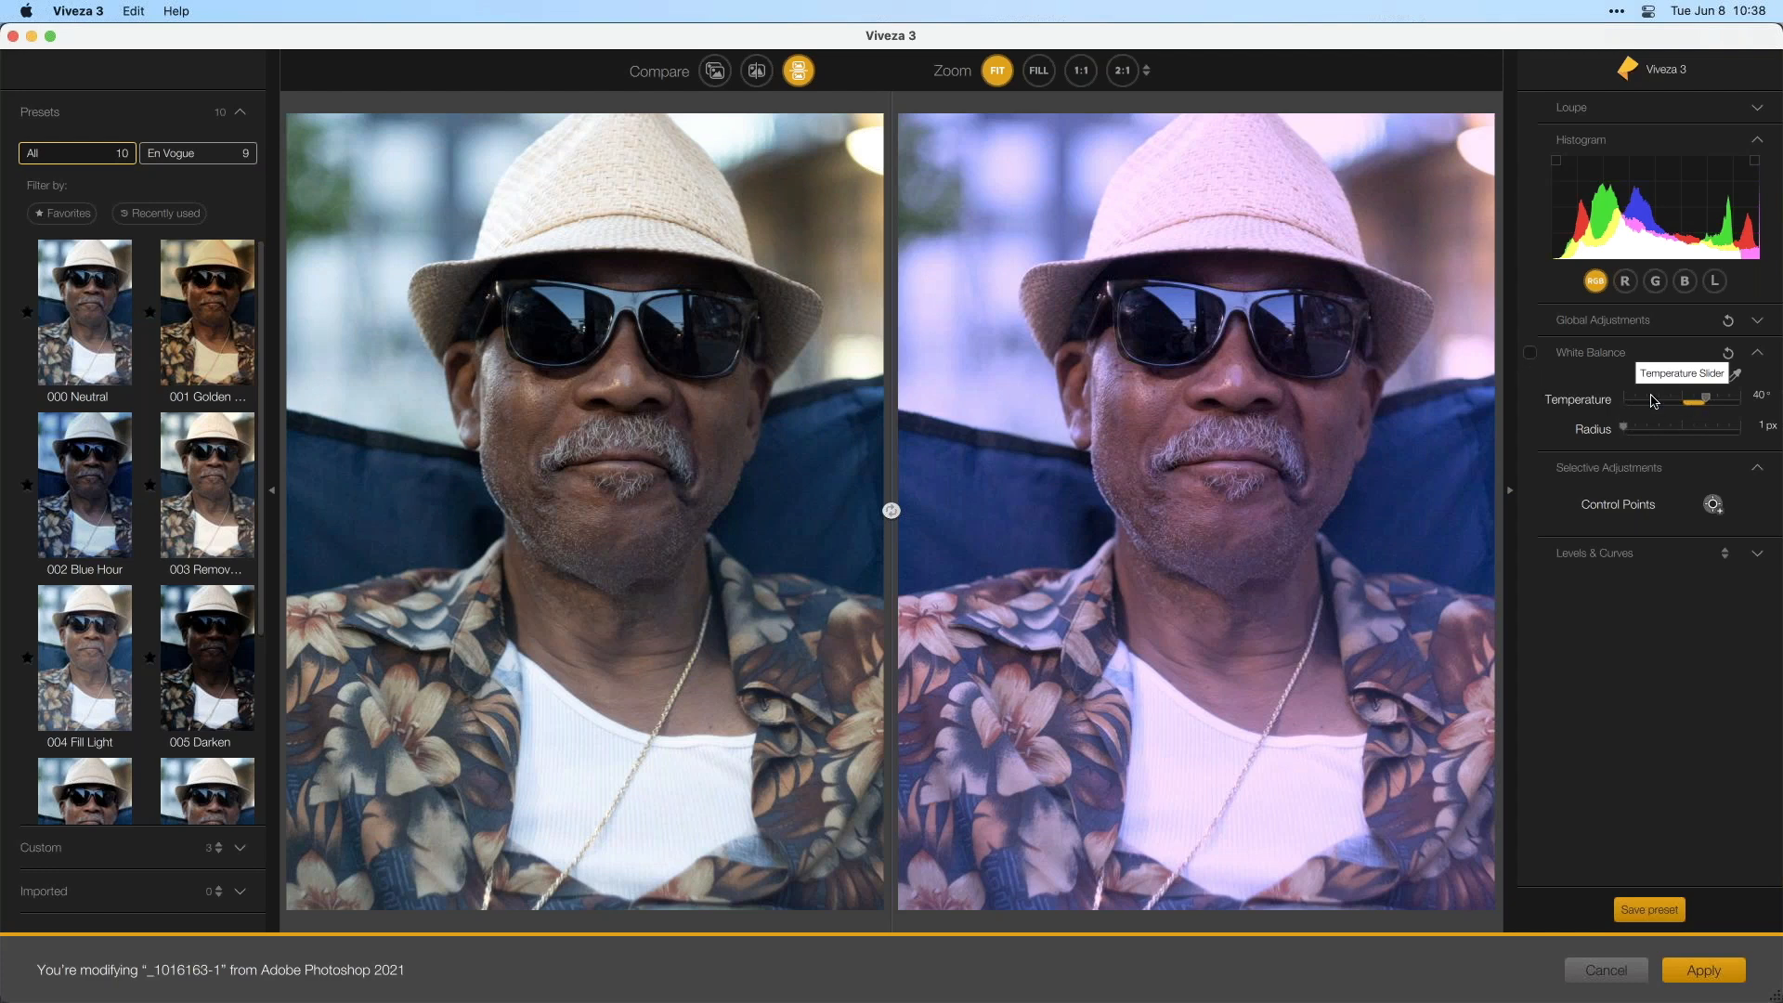
- Try a white balance temperature of 31° in Viveza 3 on the portrait, and undo the extra Viveza 3 smart filter
click(1531, 354)
click(1758, 353)
click(1760, 355)
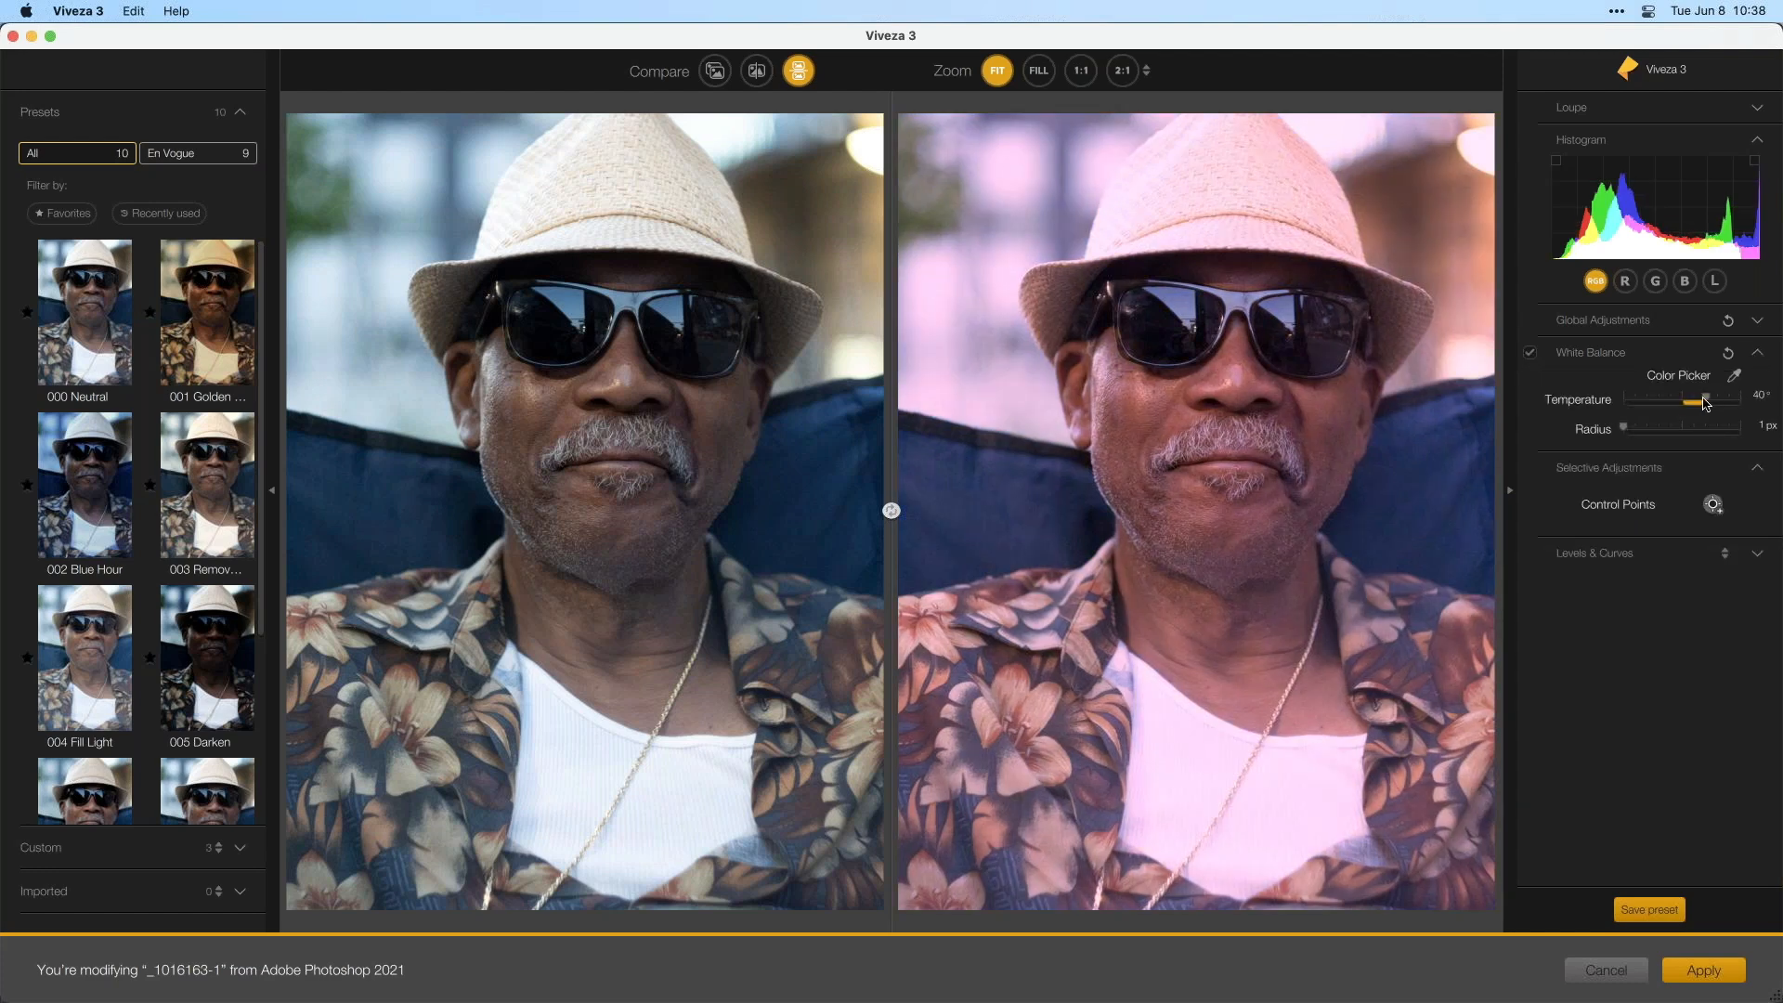
drag(1707, 401, 1704, 405)
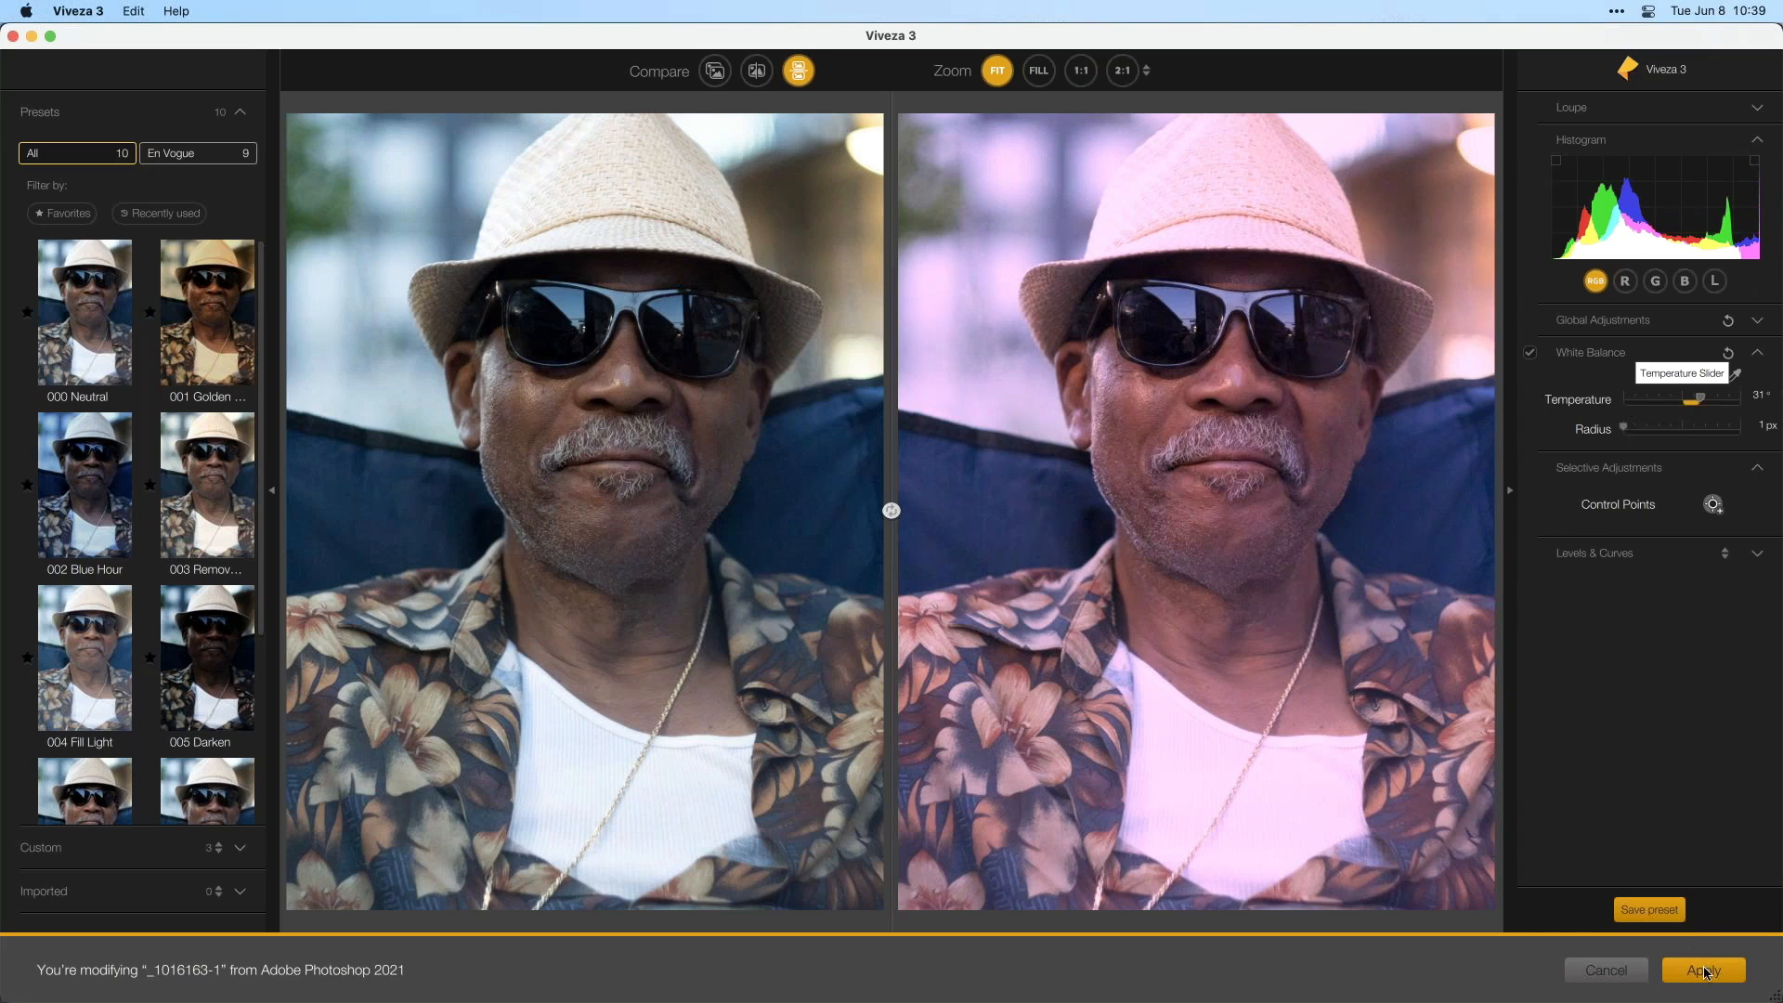
click(1486, 765)
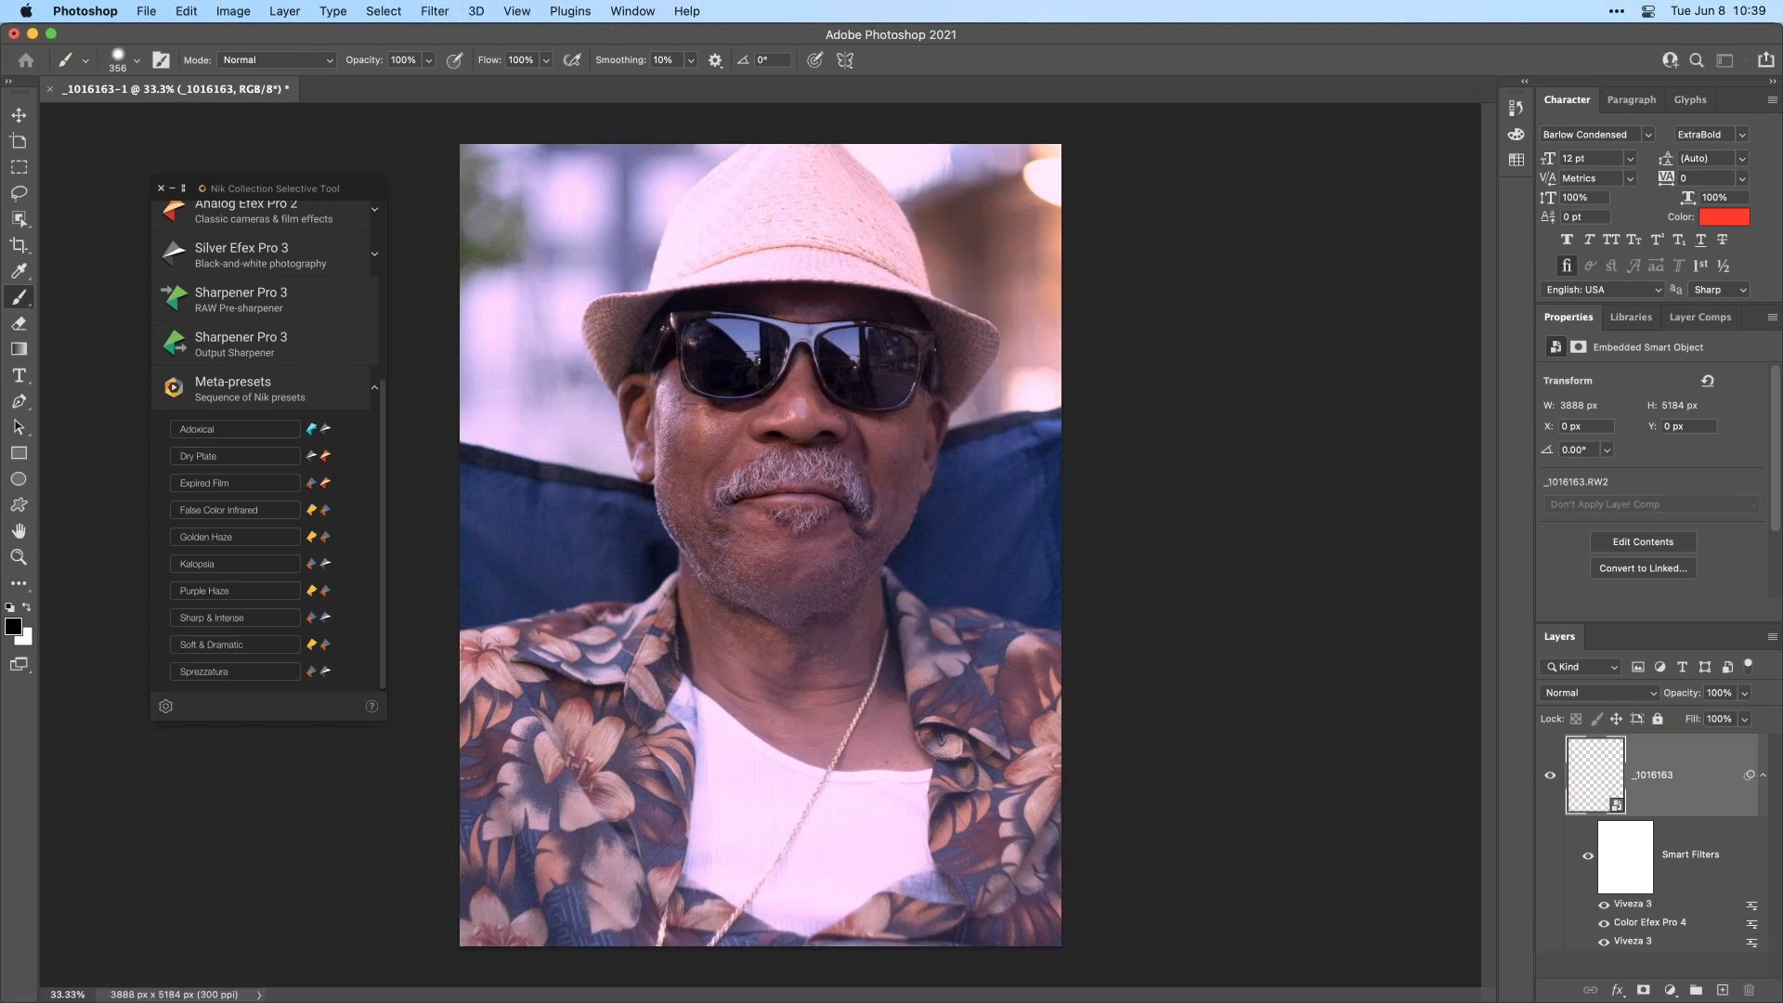
key(super+z)
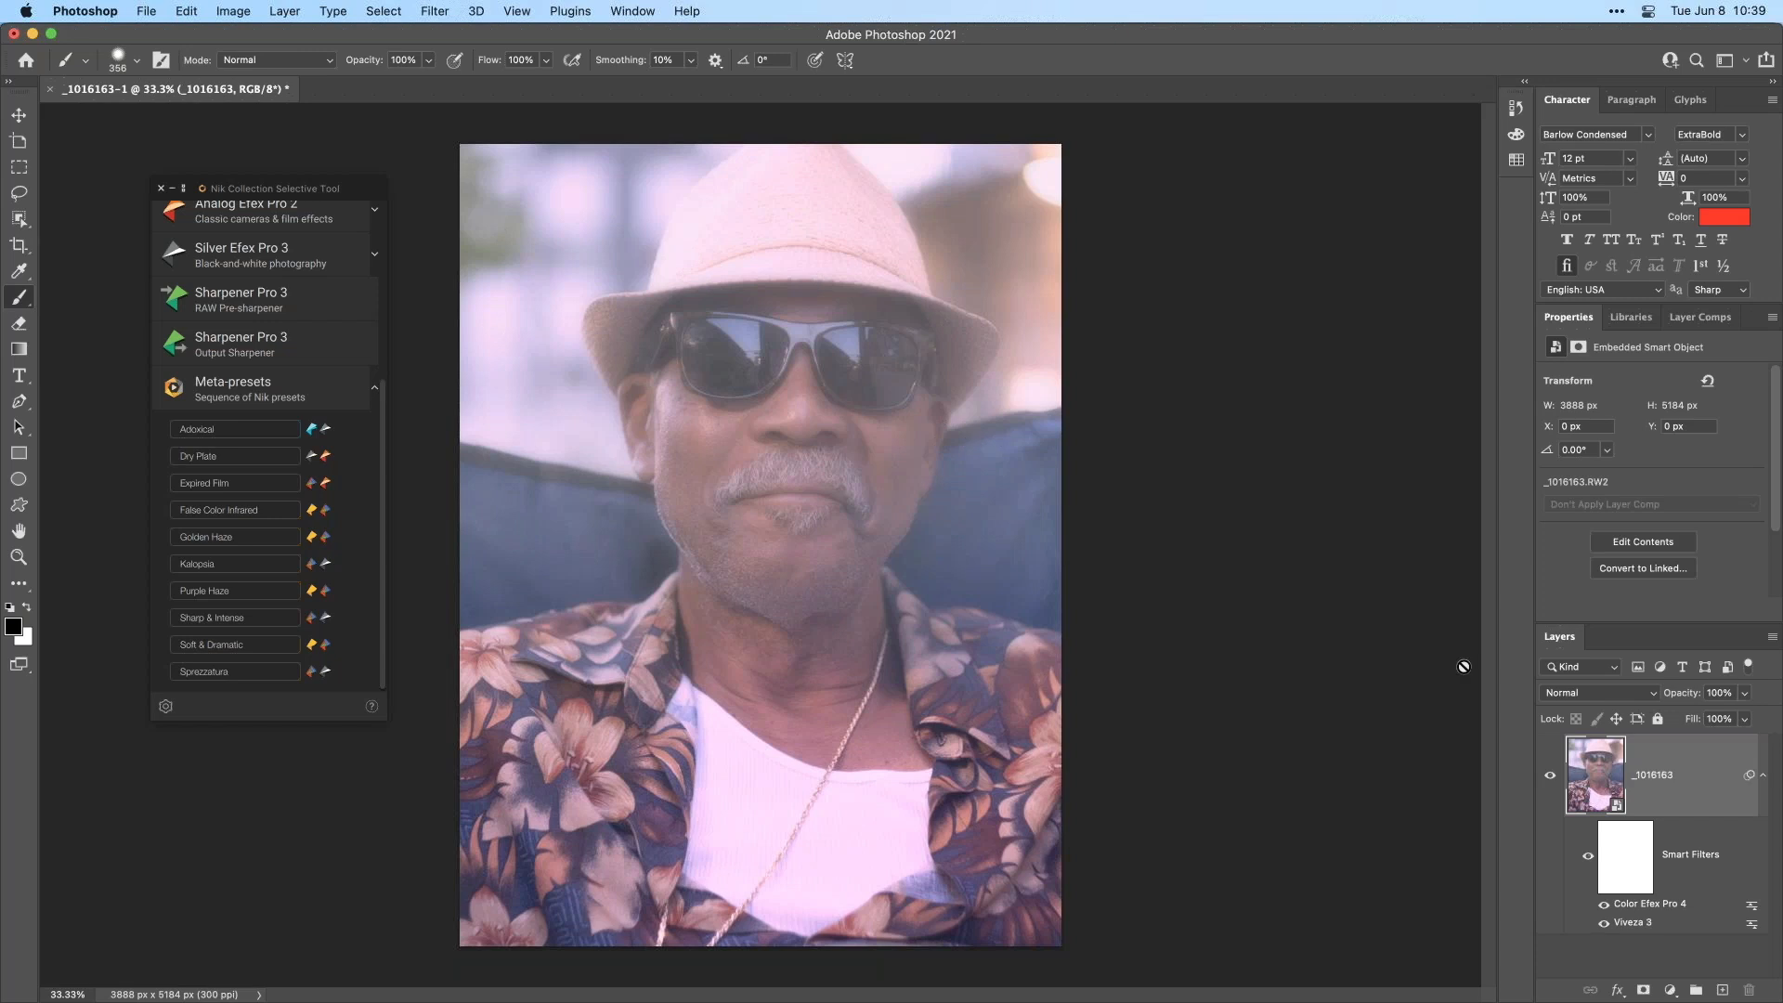
- Set the Graduated Fog opacity to 39% in the portrait's Color Efex Pro 4 smart filter, working in a full-size window
double_click(1642, 909)
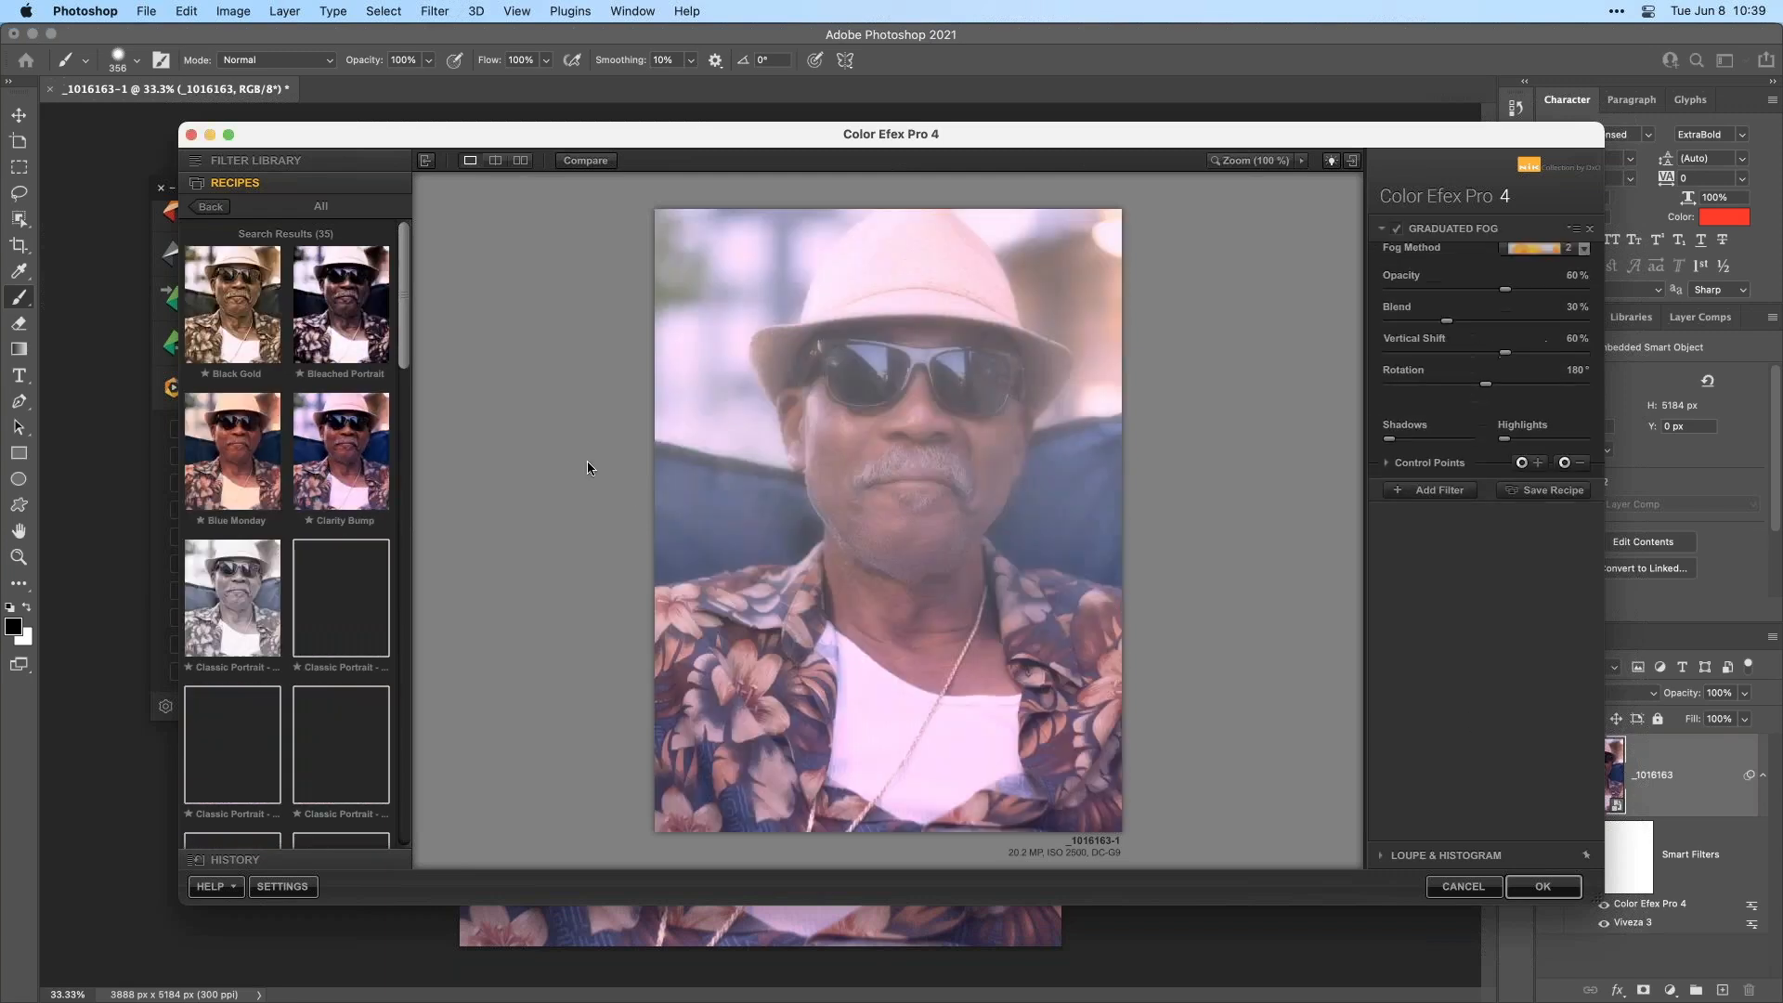
click(230, 134)
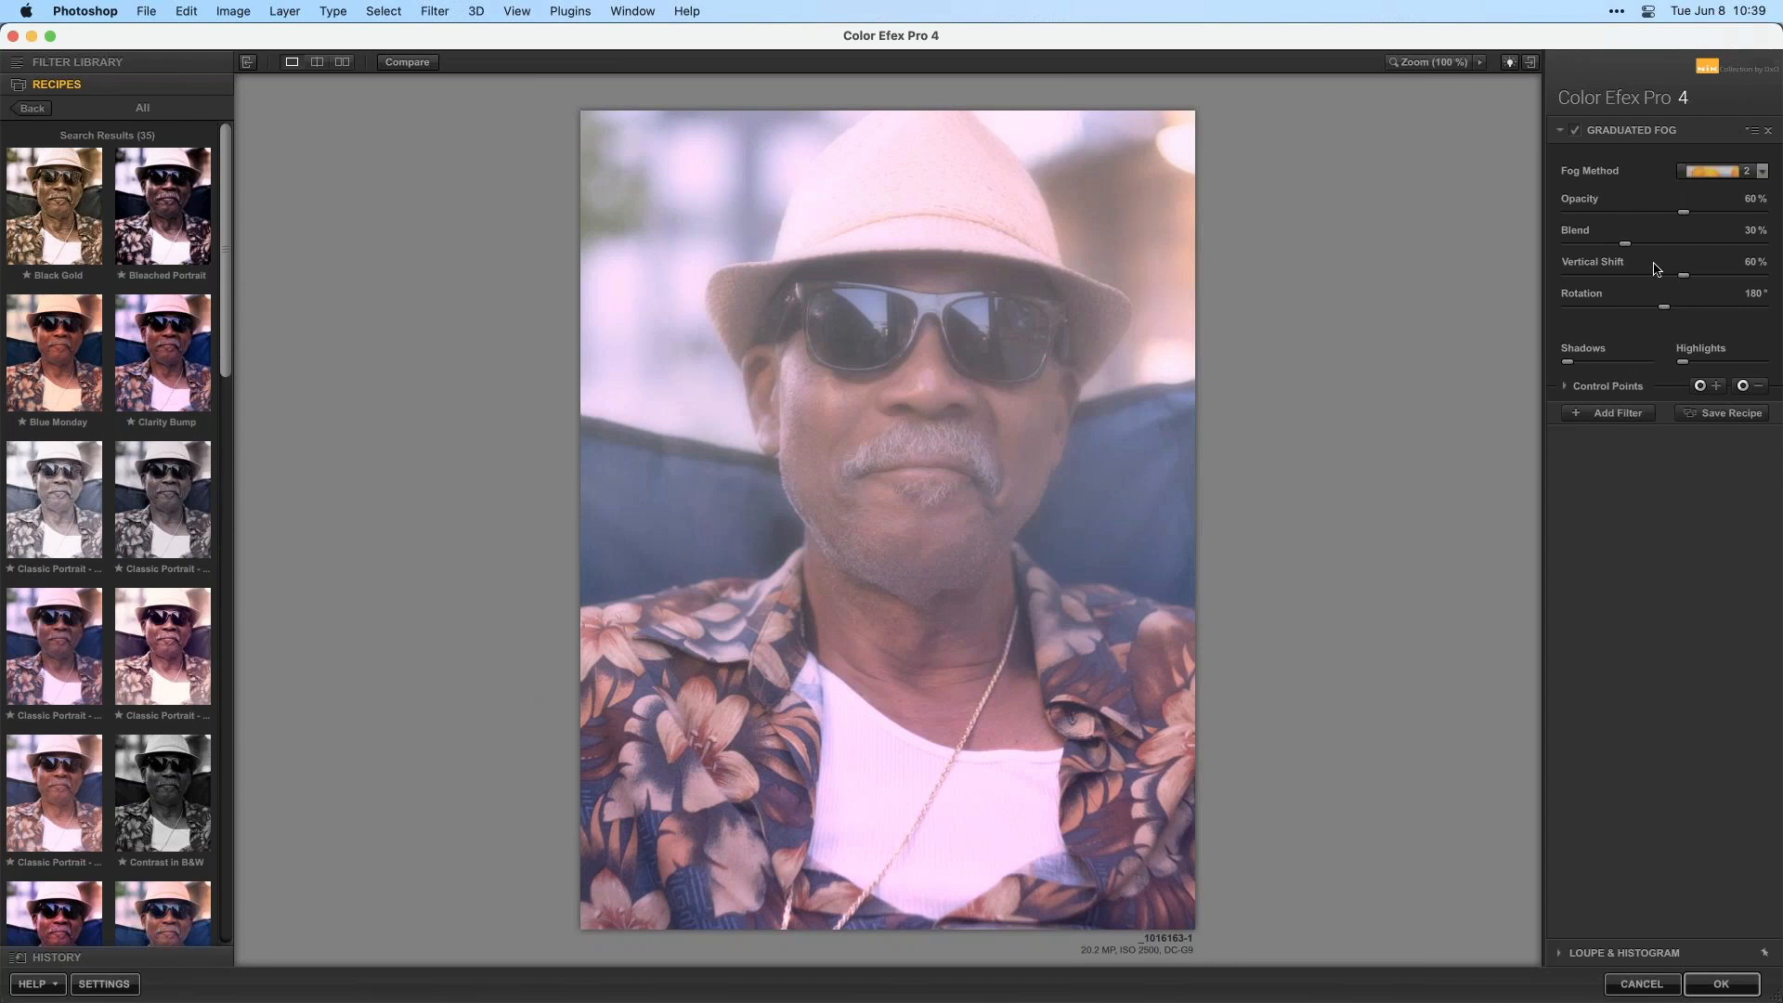
drag(1684, 220, 1647, 225)
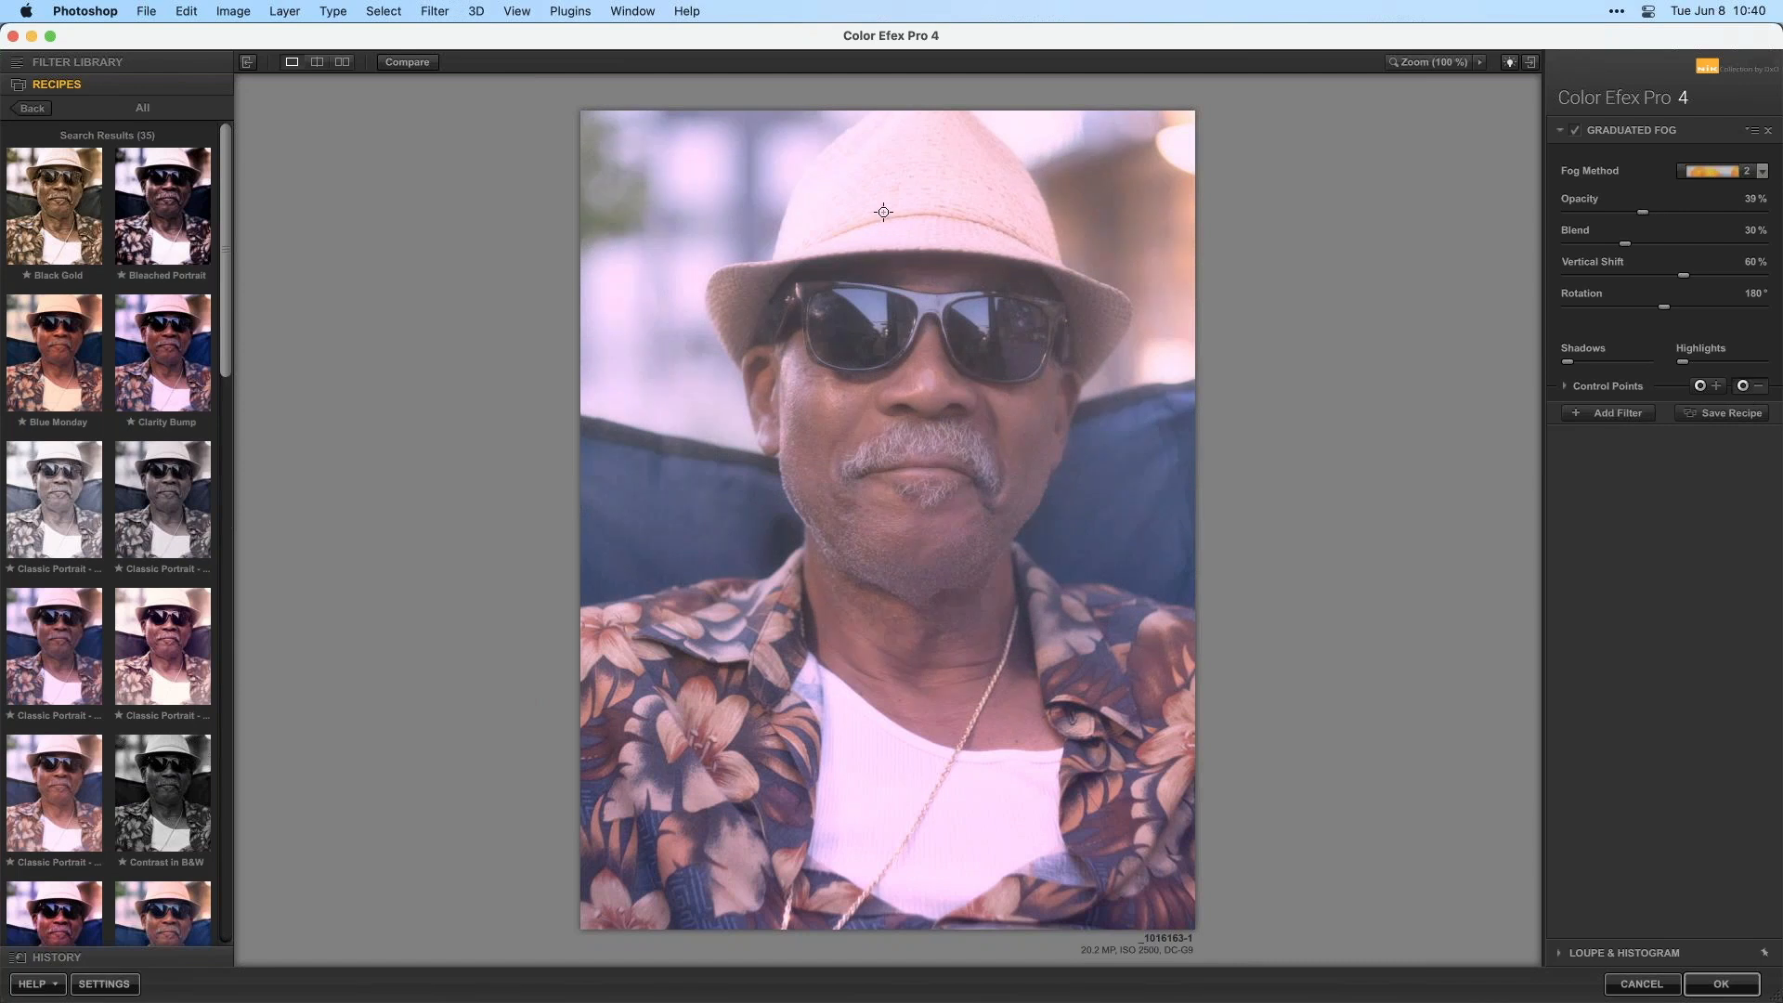
click(924, 193)
mouse_move(971, 198)
mouse_down()
mouse_move(1036, 193)
mouse_move(986, 193)
mouse_move(967, 214)
mouse_move(987, 215)
mouse_up()
click(1700, 982)
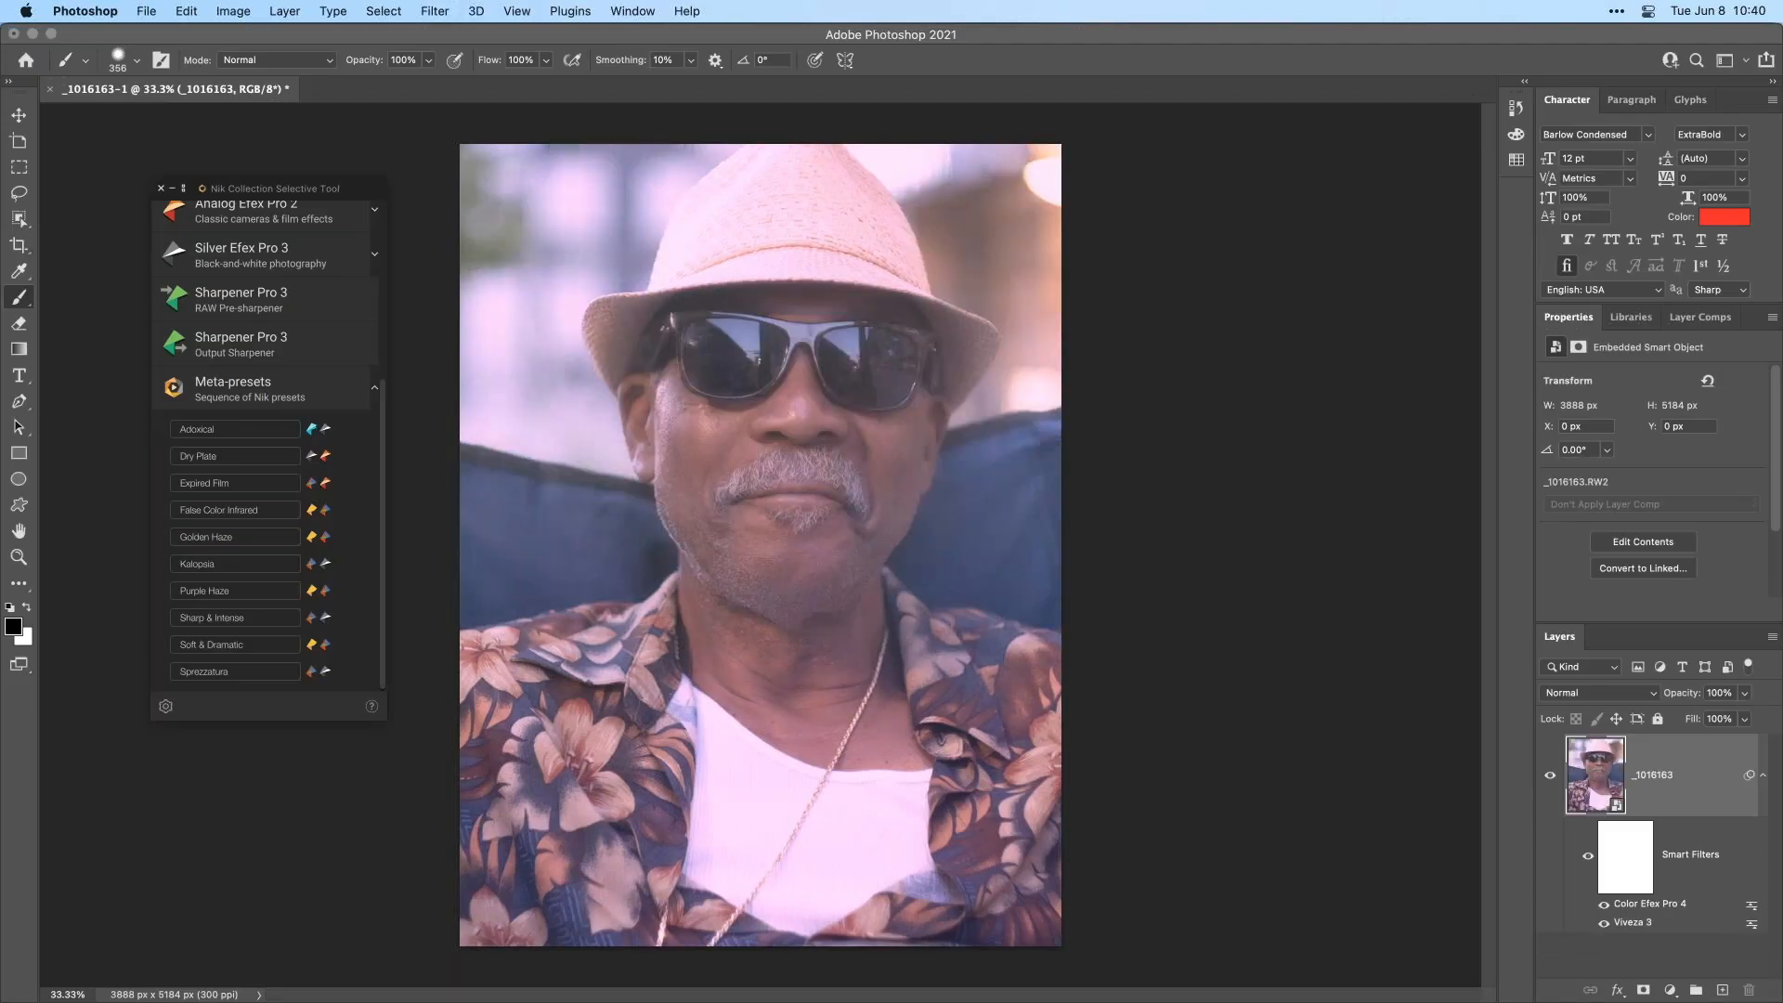
- Duplicate the portrait's smart object layer and delete all smart filters from the copy
click(1587, 772)
key(super+j)
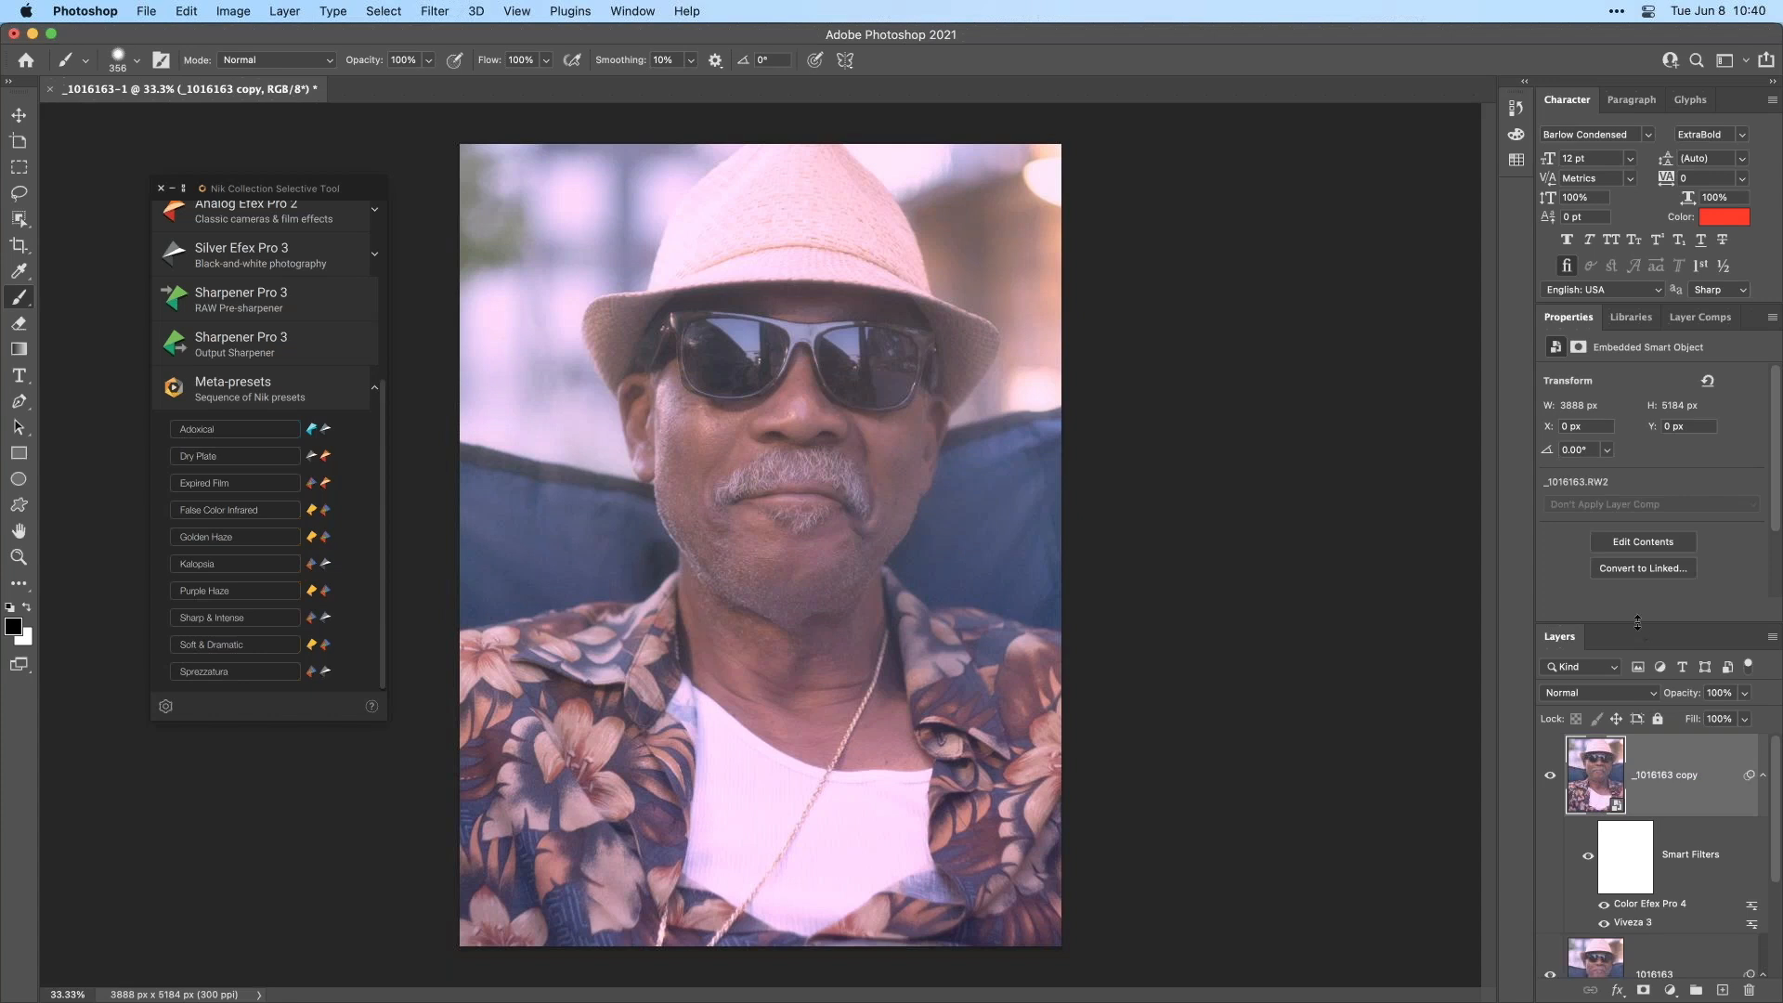
drag(1632, 549, 1629, 401)
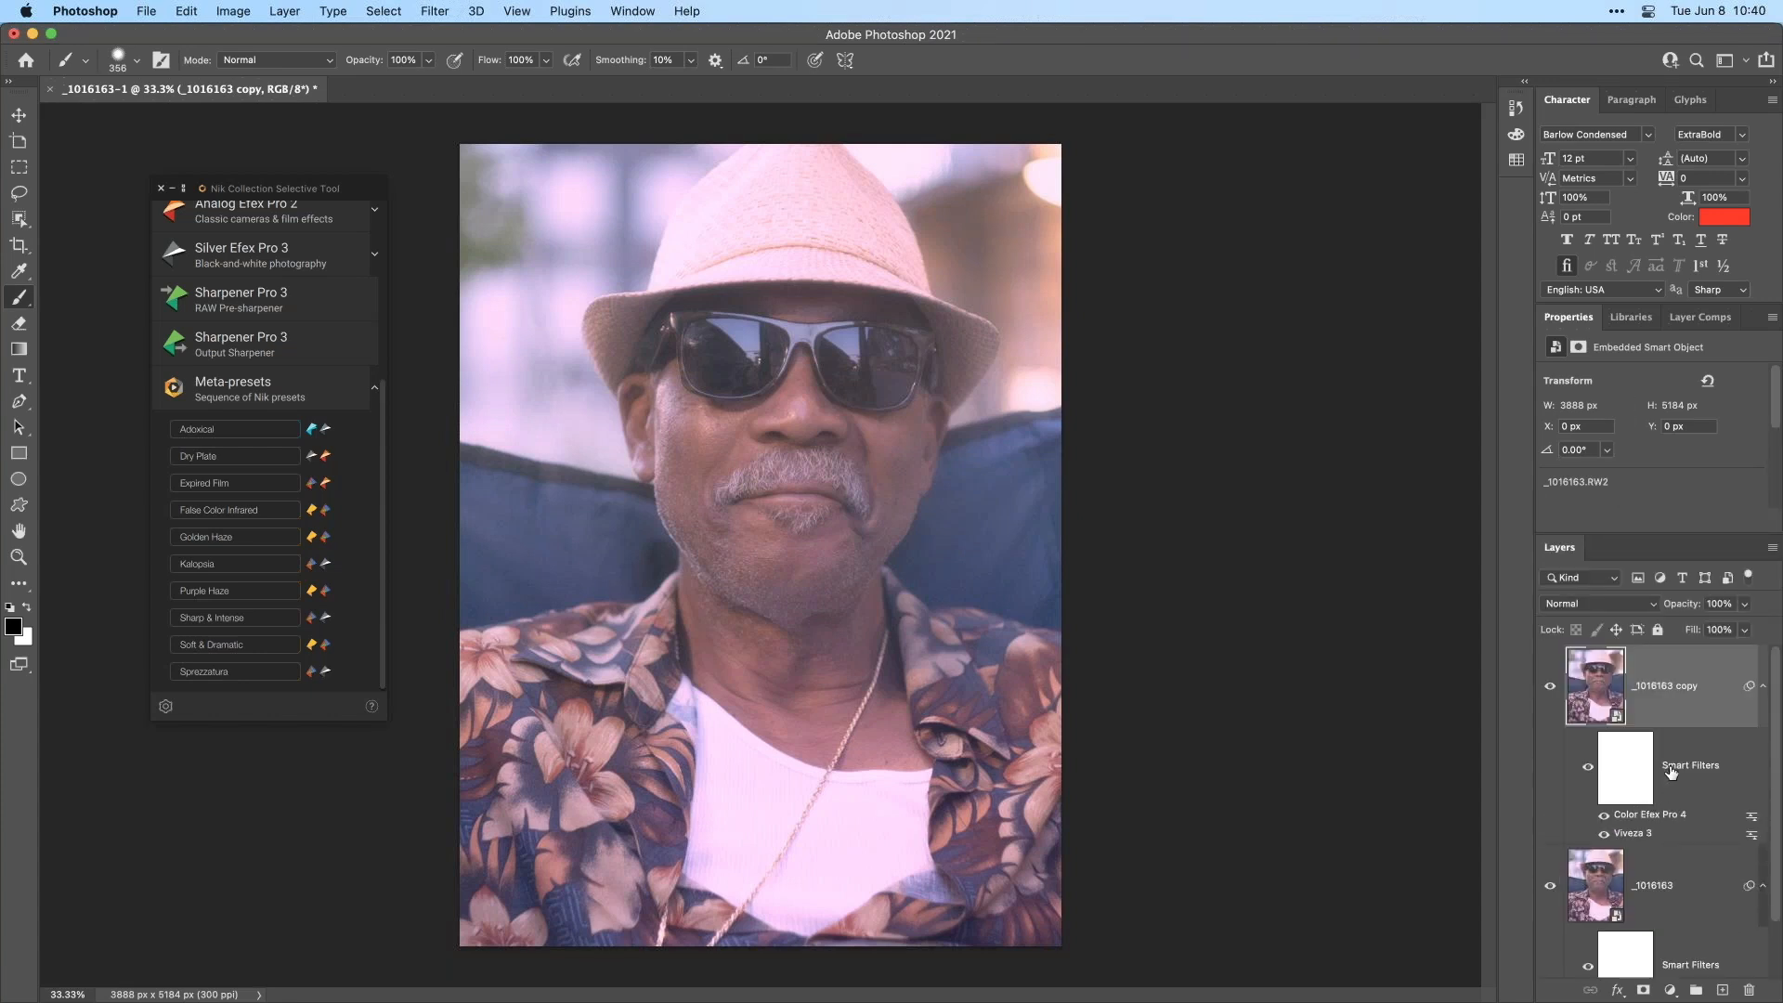
drag(1692, 767, 1749, 985)
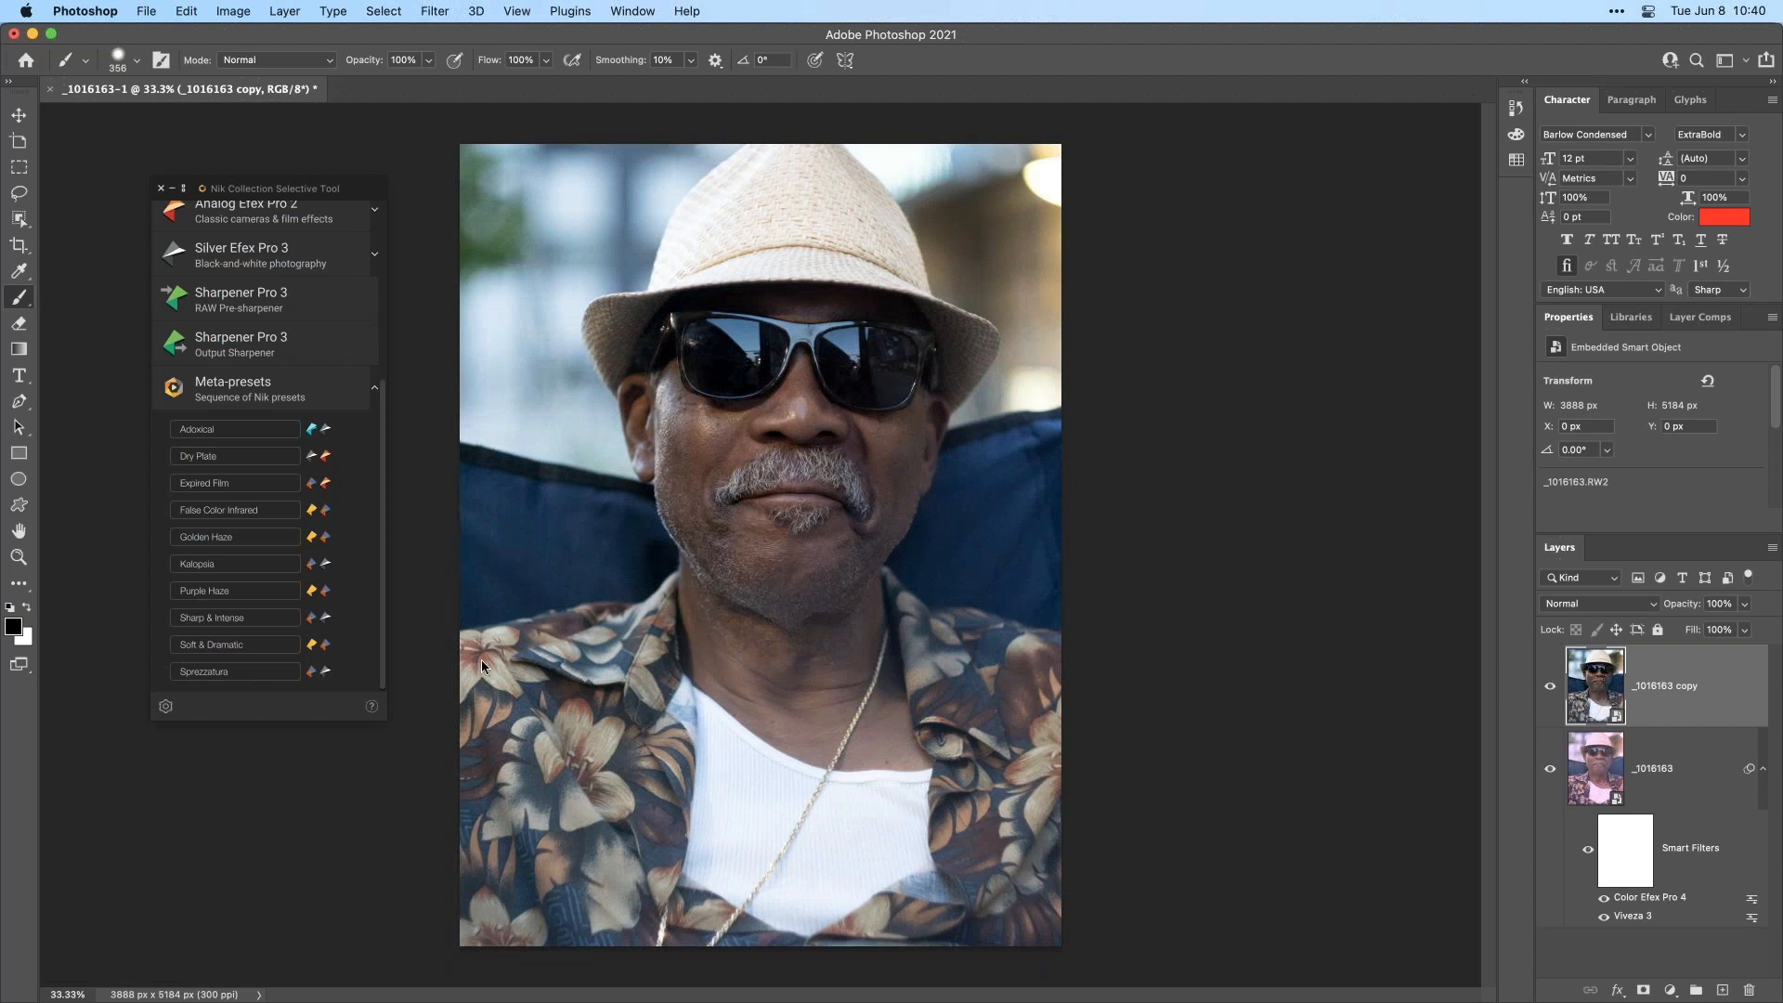
- Apply the Expired Film meta-preset to the layer copy, and set the highlights to -56 in its Camera Raw settings
mouse_move(246, 467)
click(183, 483)
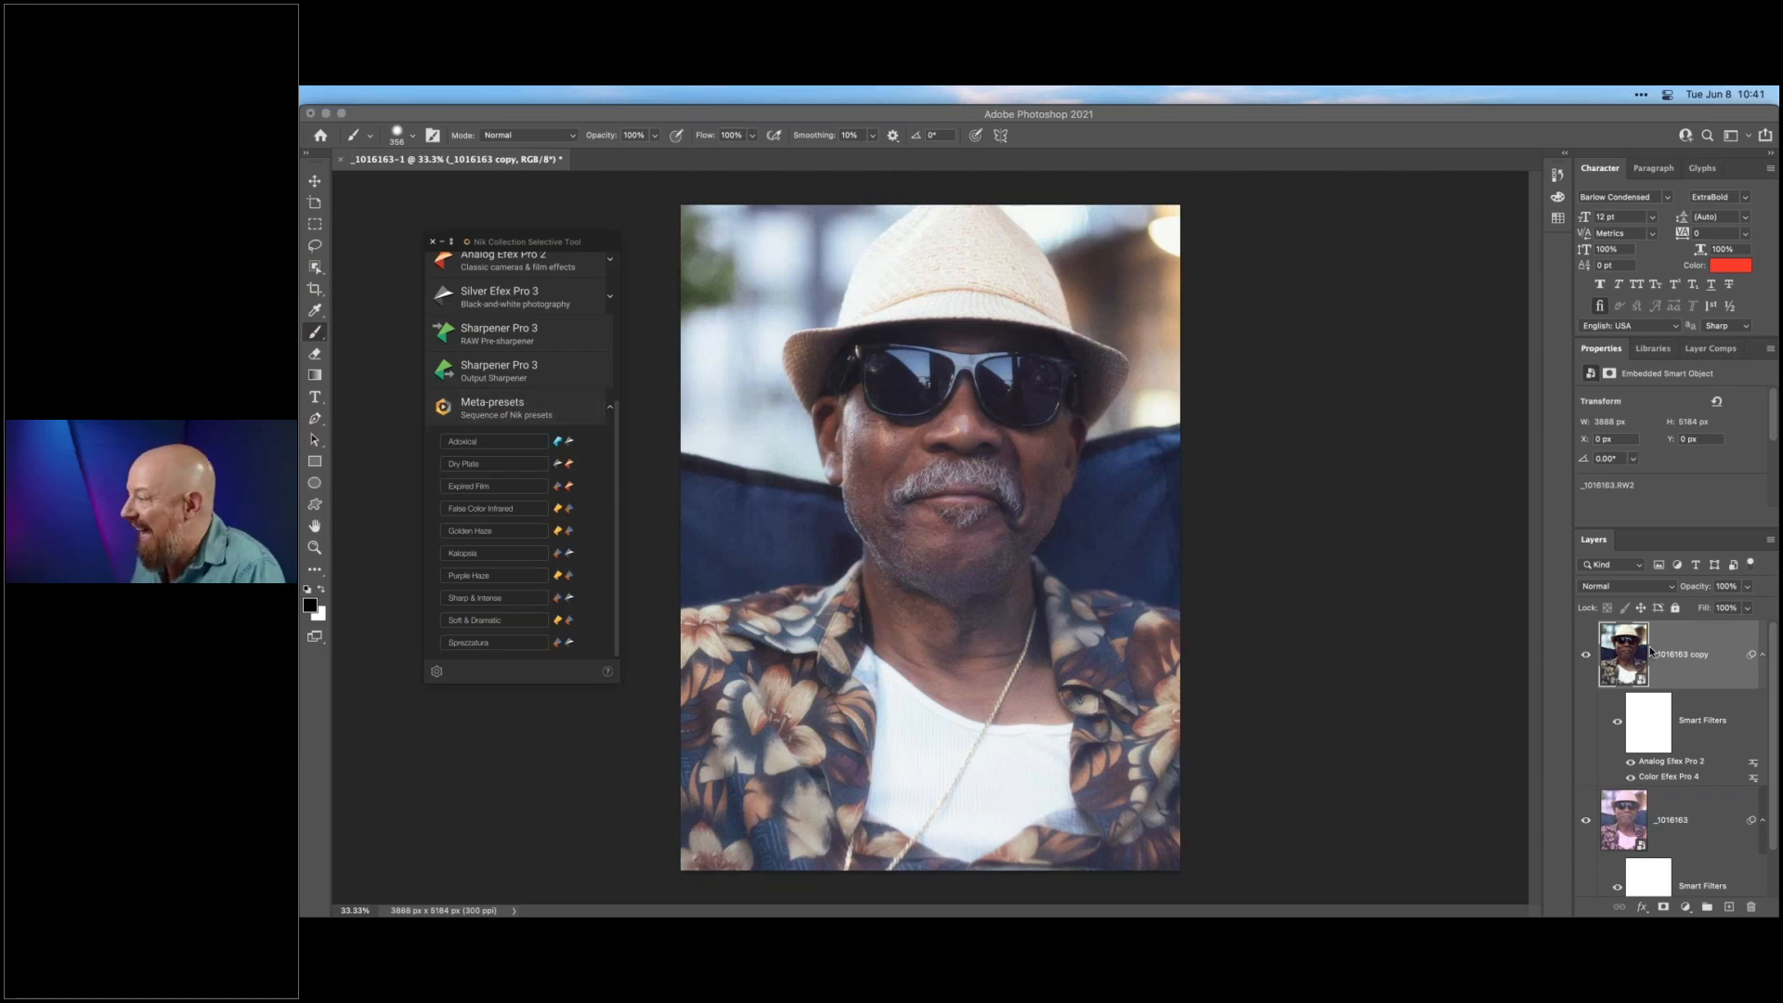
double_click(1607, 648)
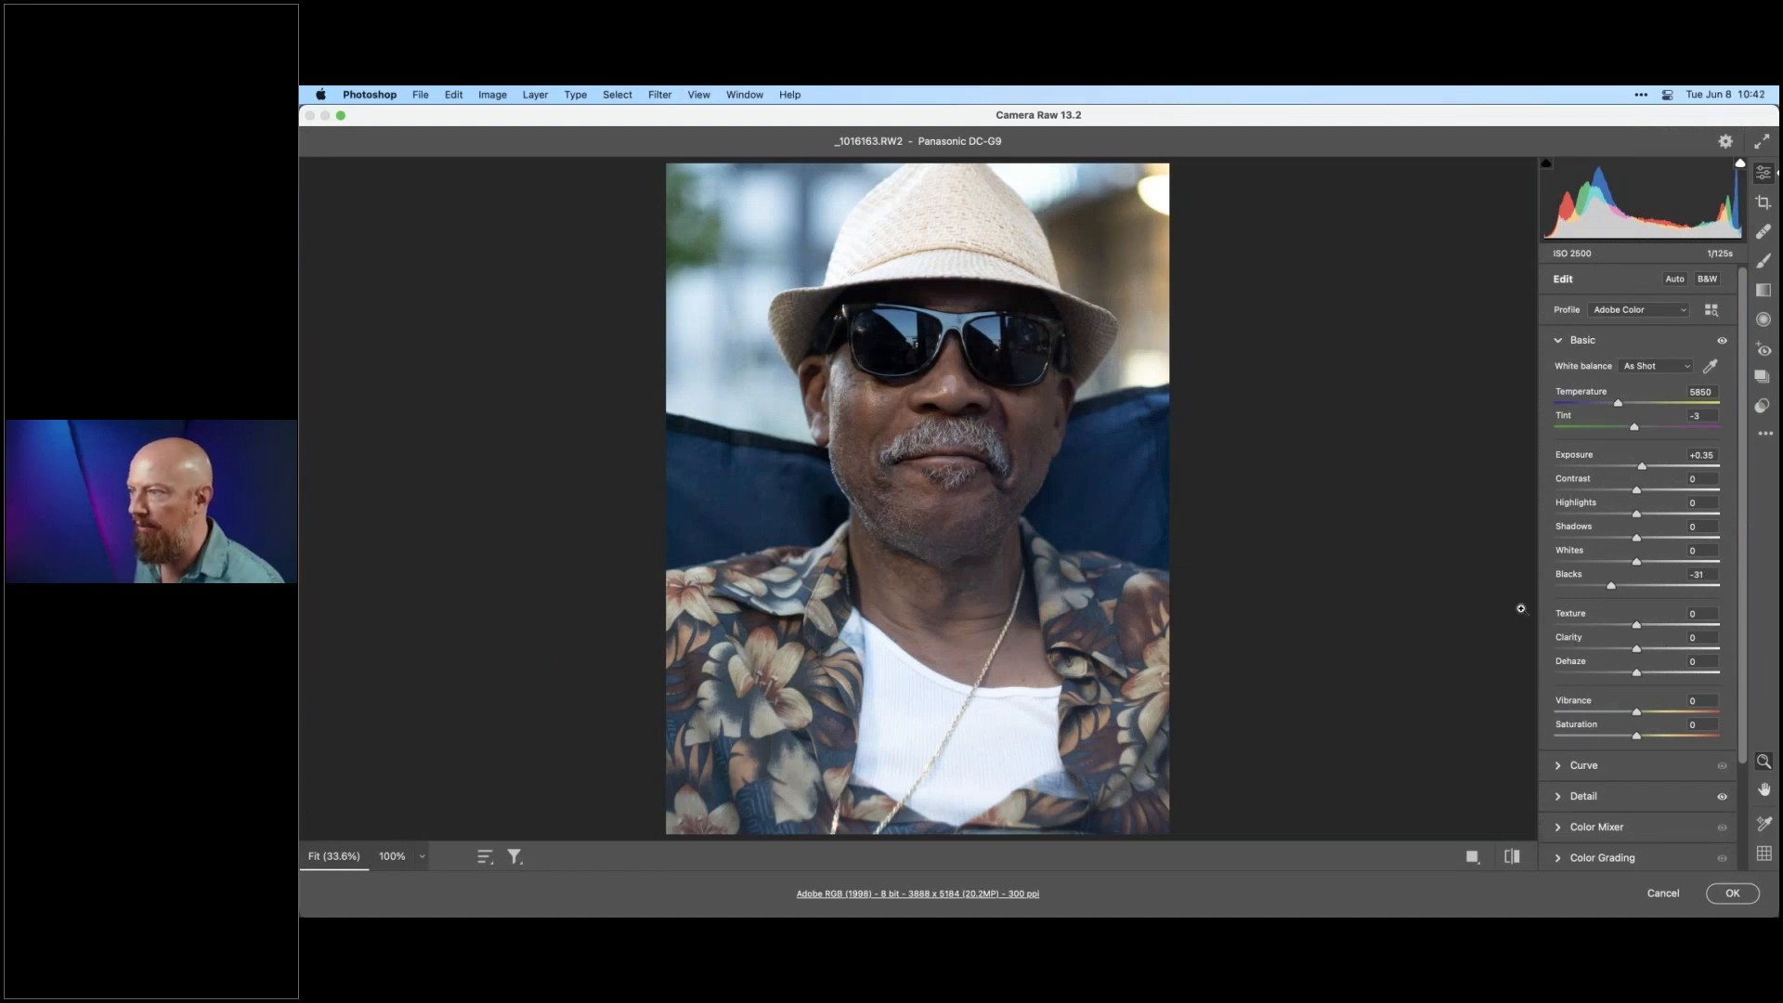
drag(1636, 516, 1592, 517)
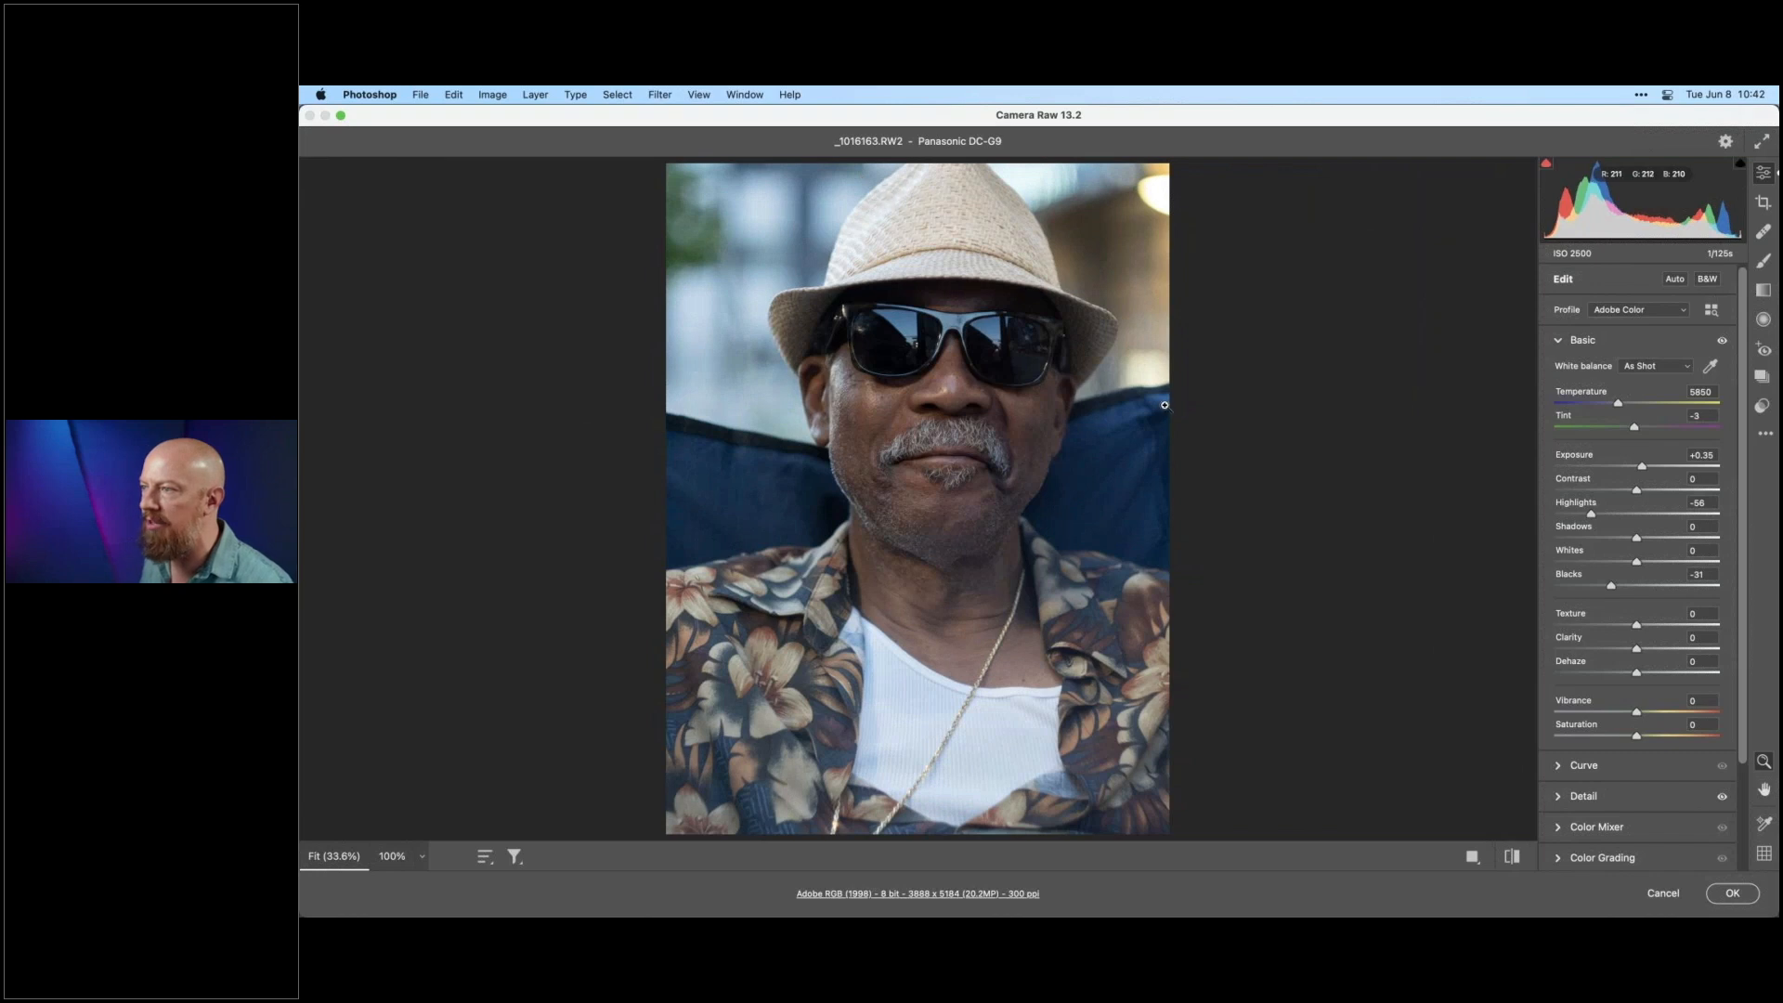
click(1734, 894)
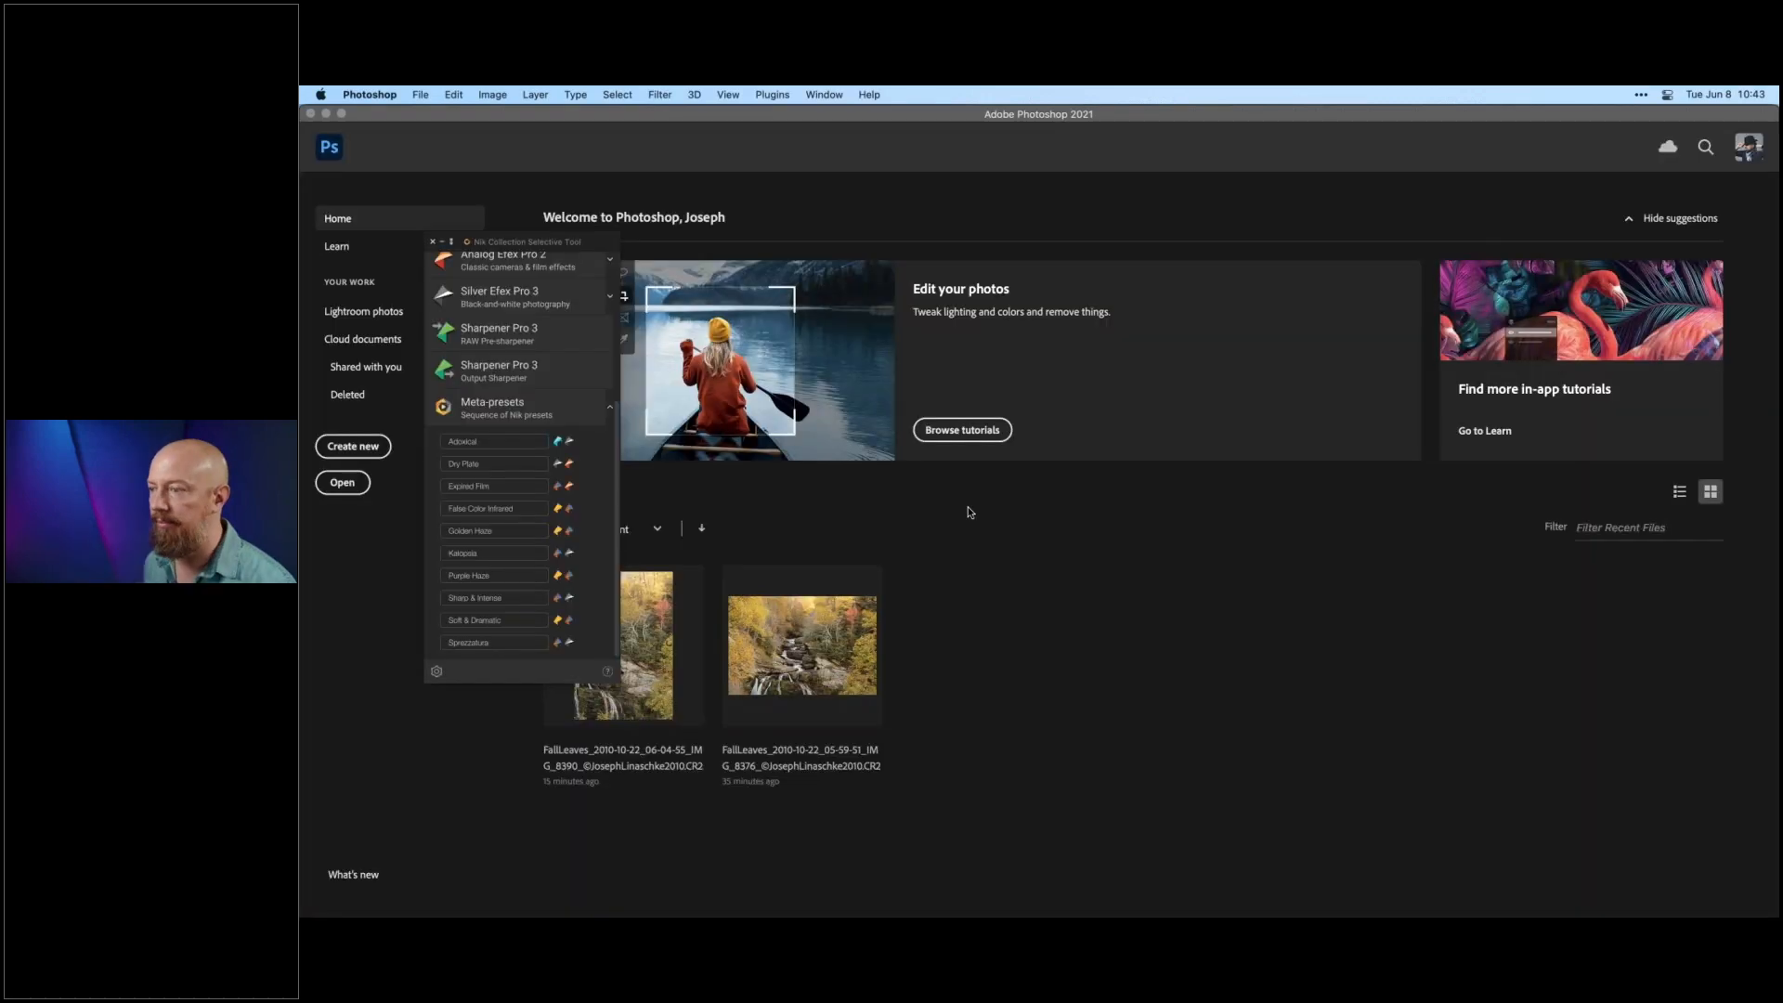
- Switch to Lightroom Classic, view the three wedding photos and select the one showing the buttoned back of the lace dress
key(super+Tab)
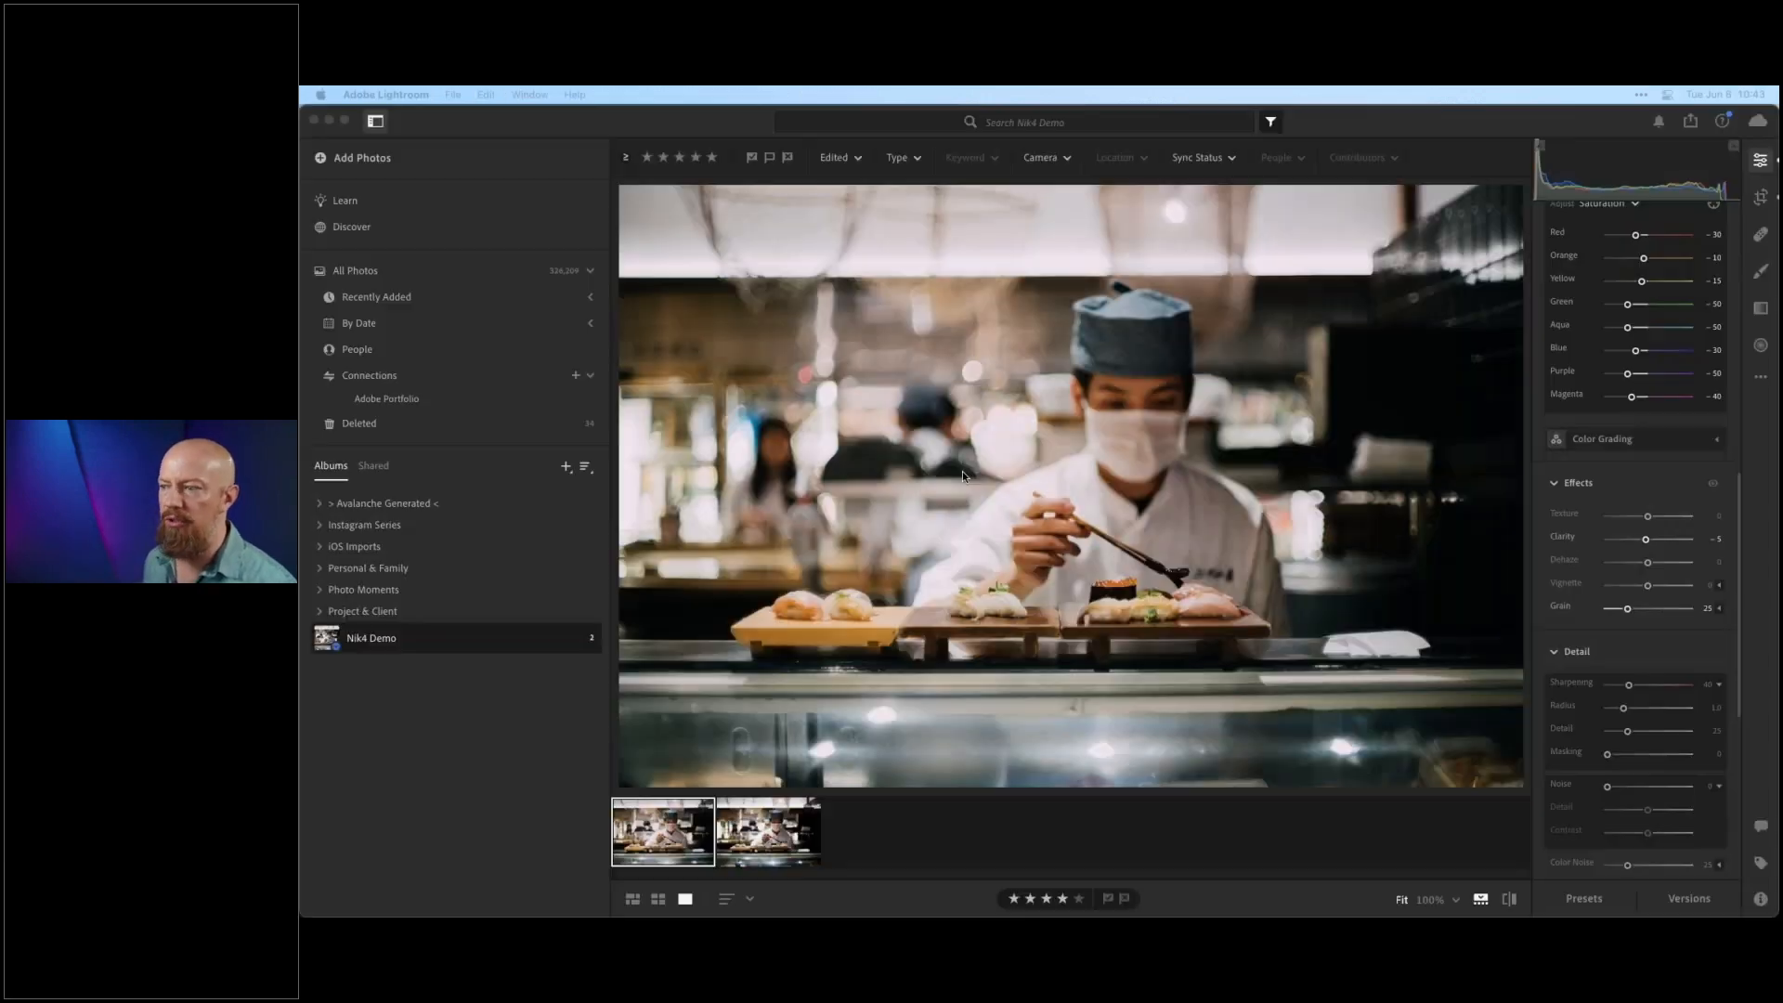
key(super+Tab)
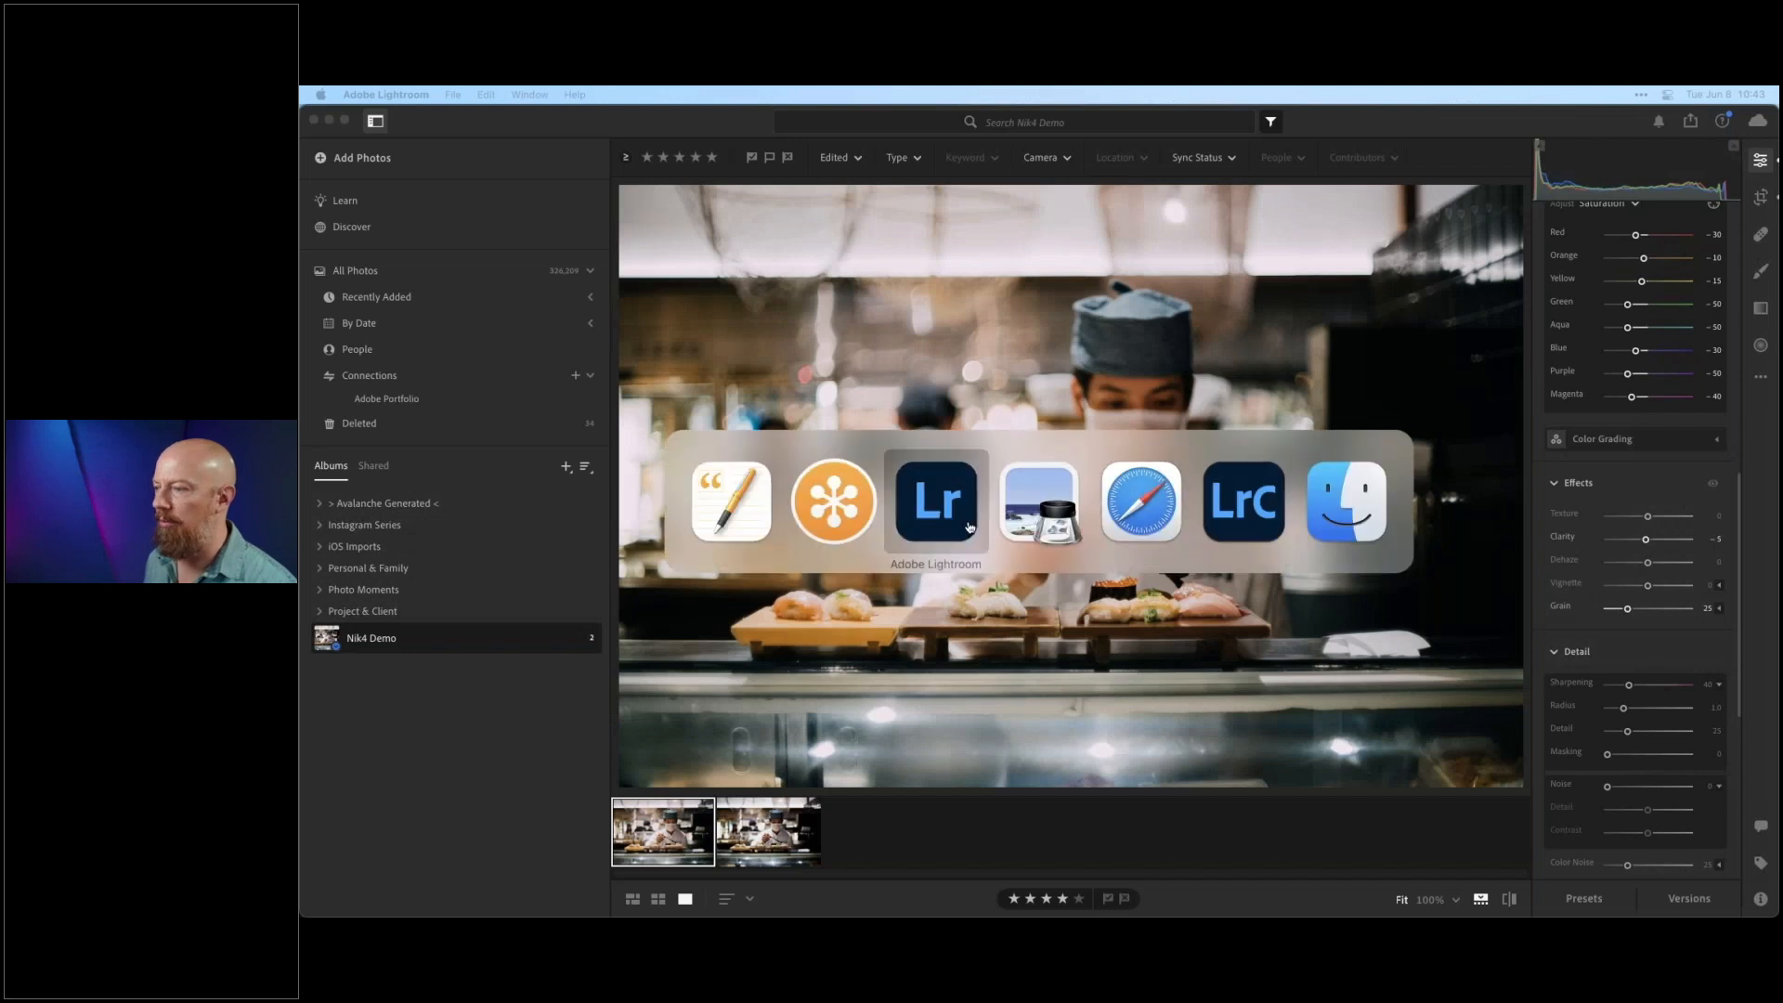
click(1251, 510)
click(518, 819)
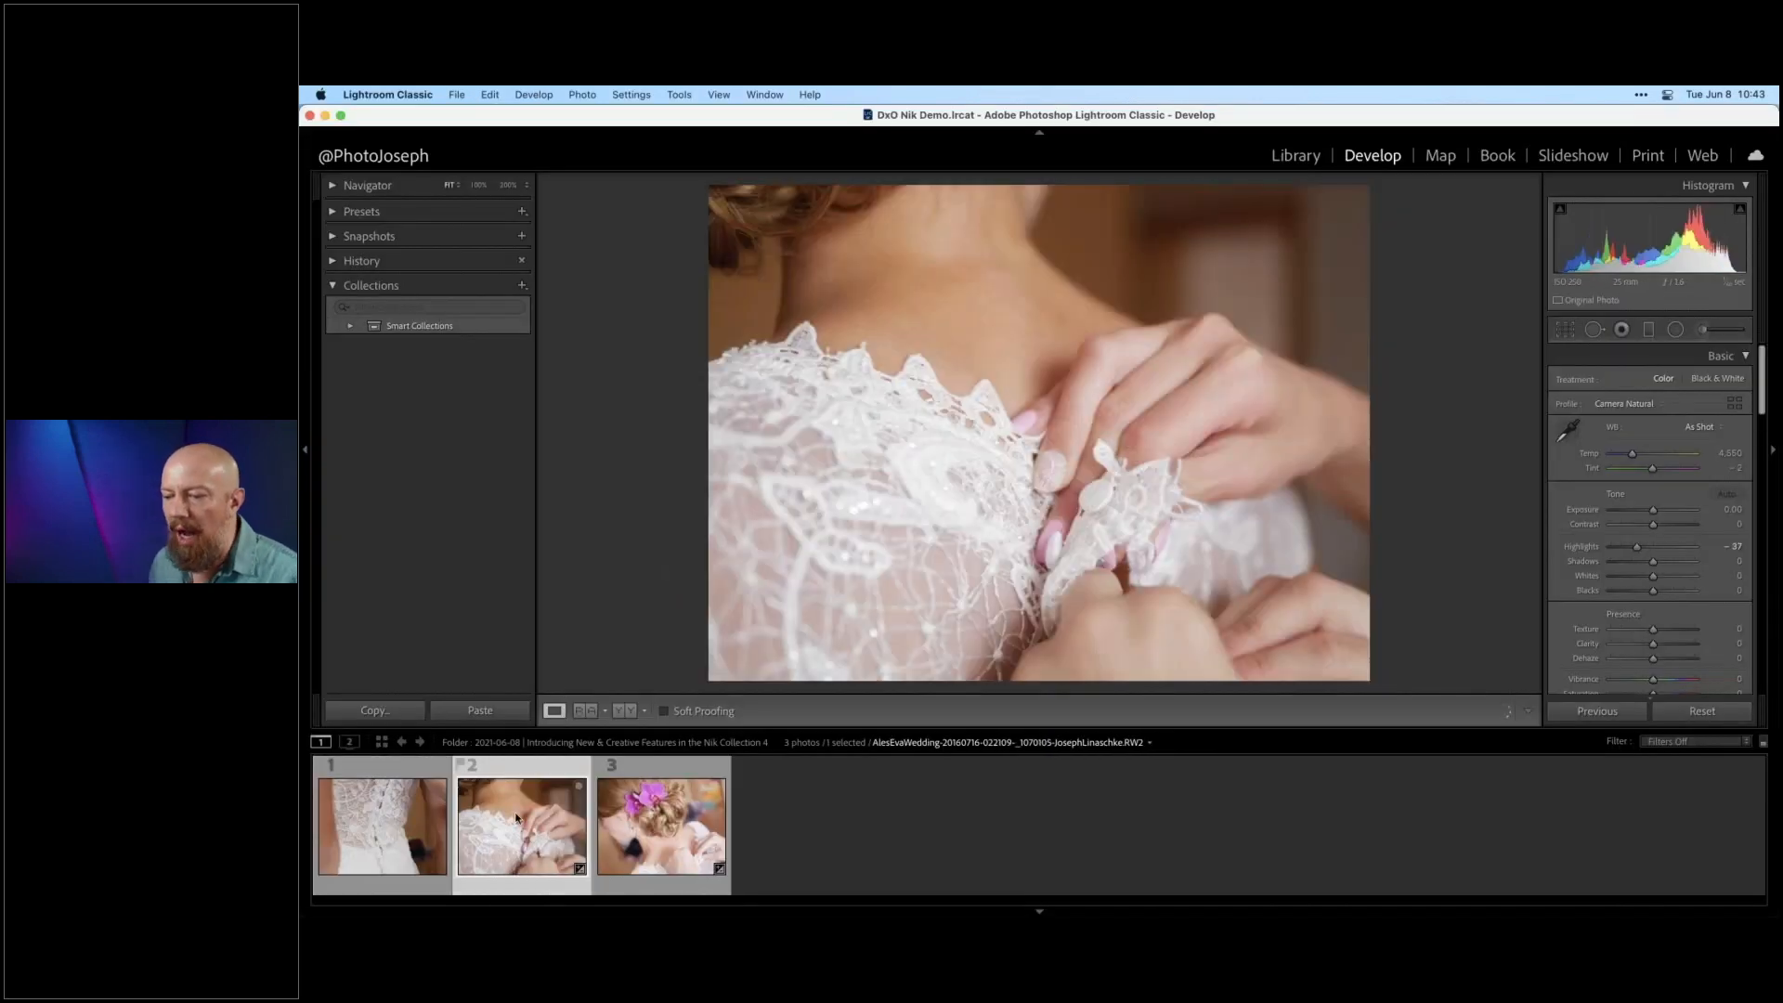
click(677, 817)
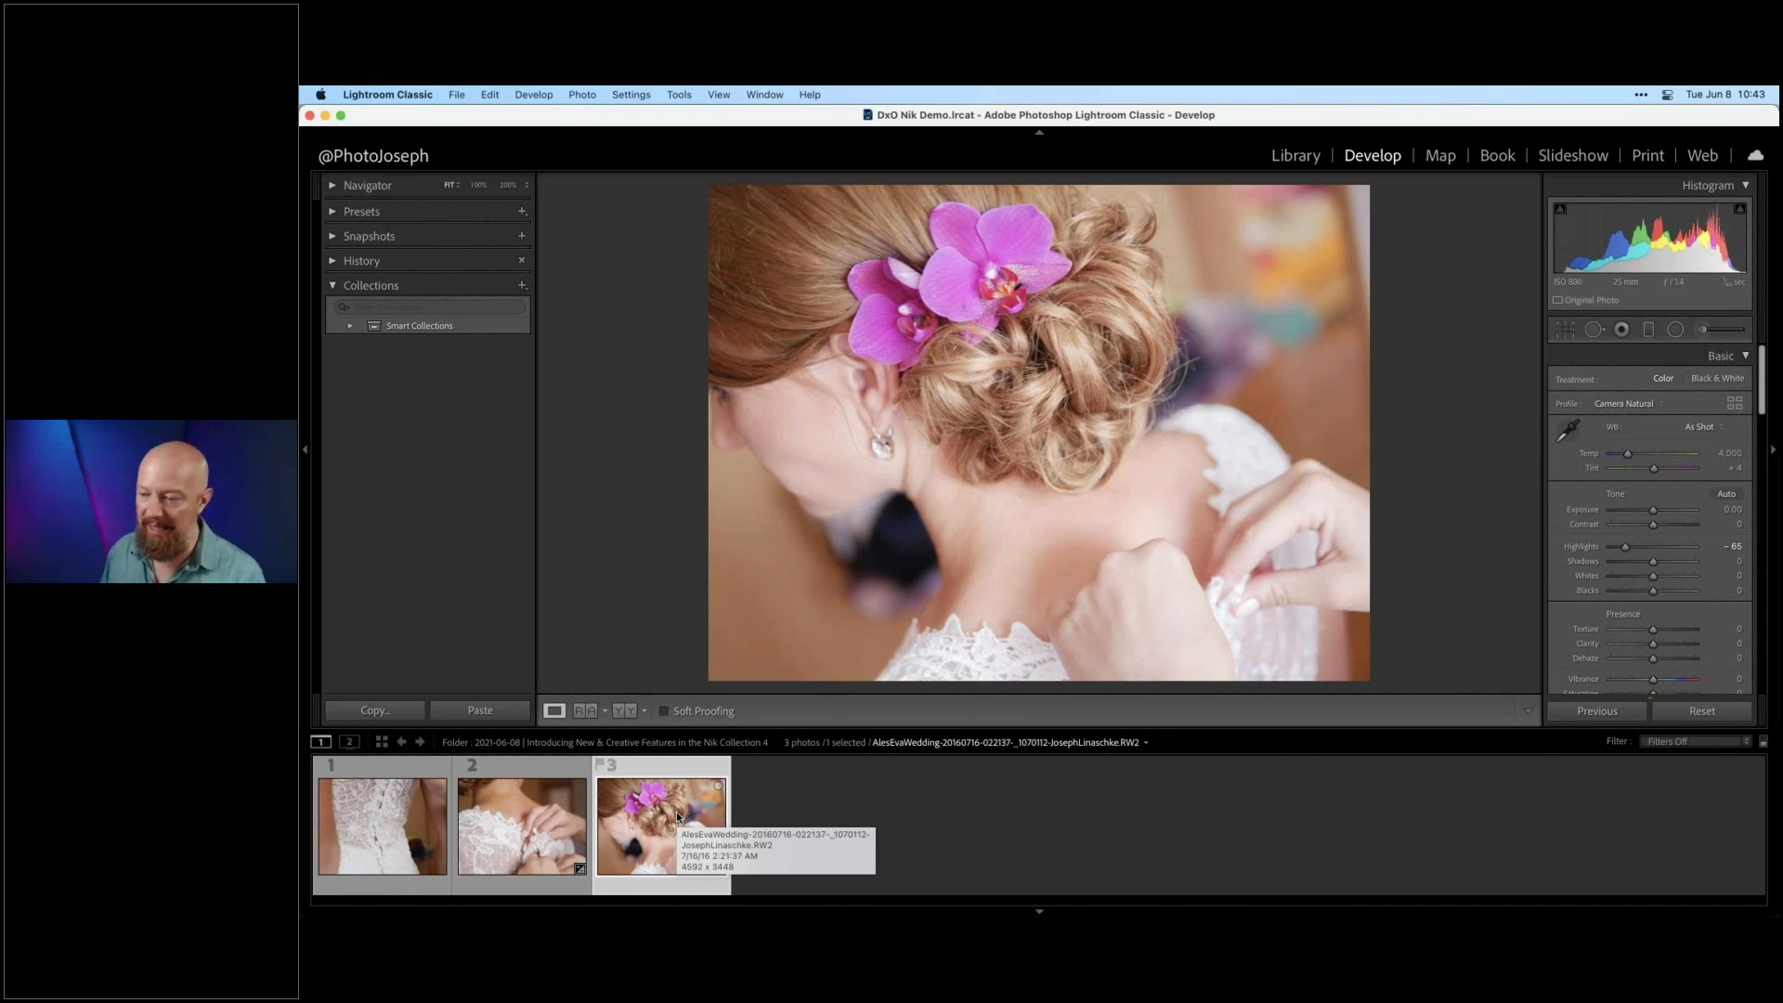
click(520, 822)
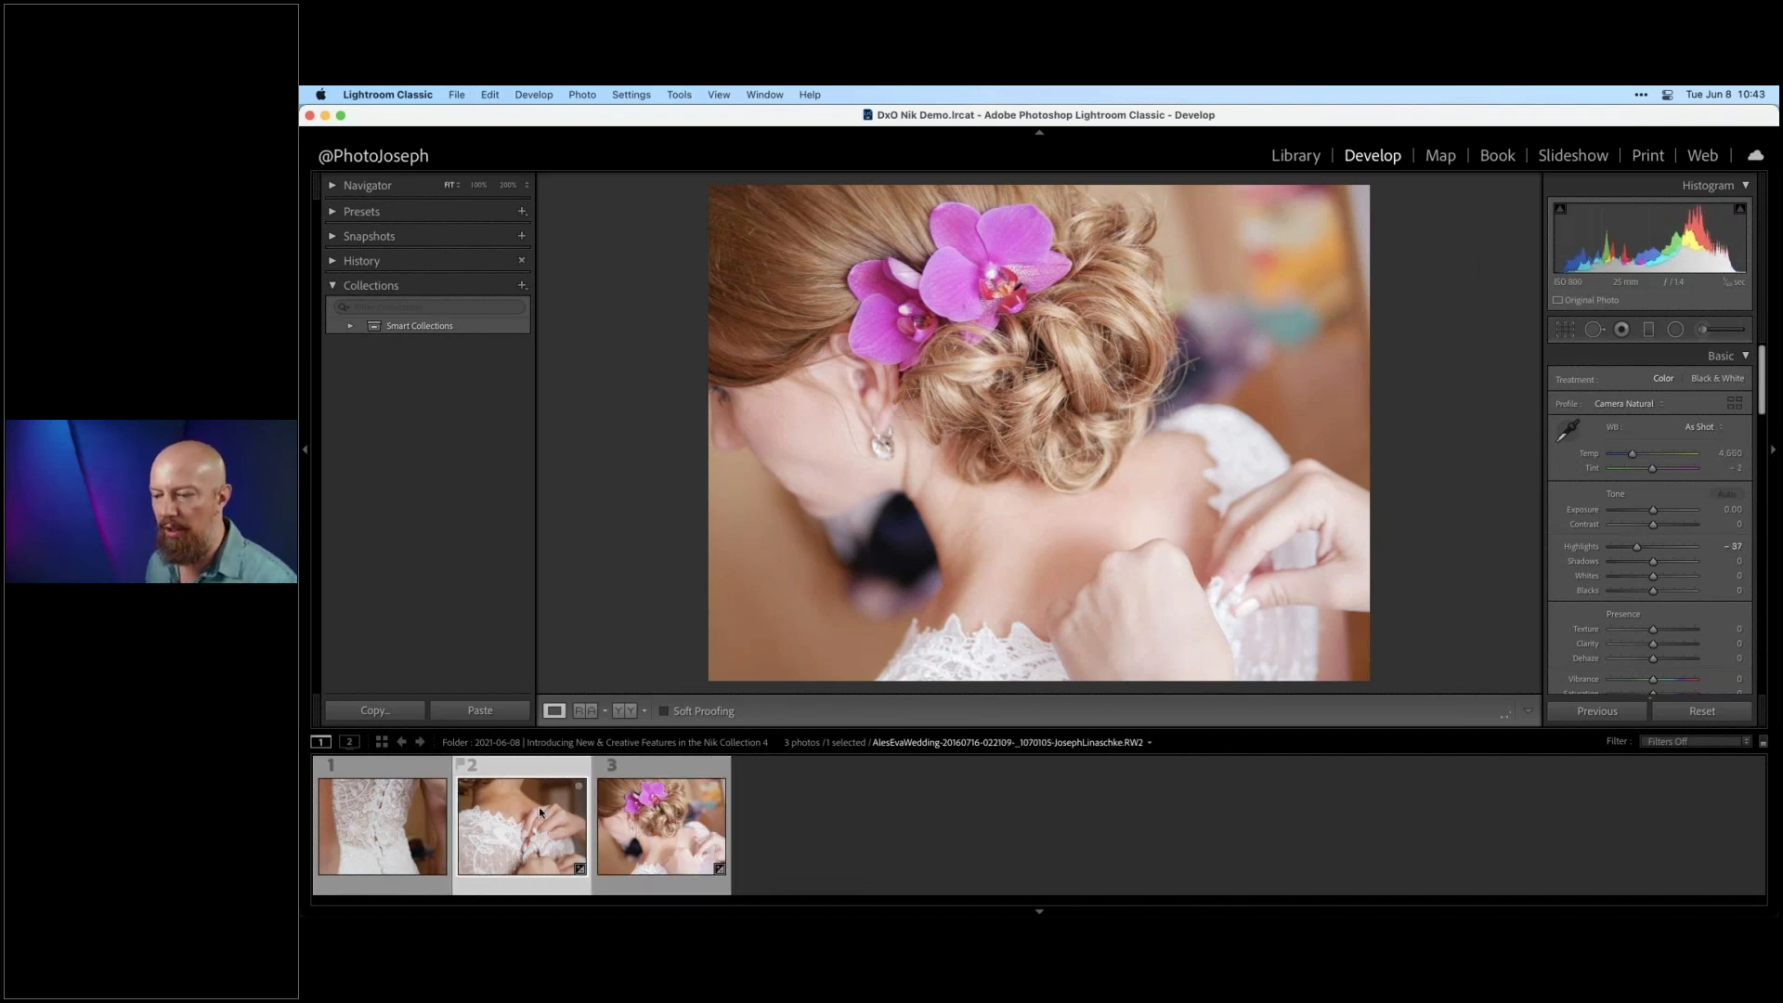
click(374, 822)
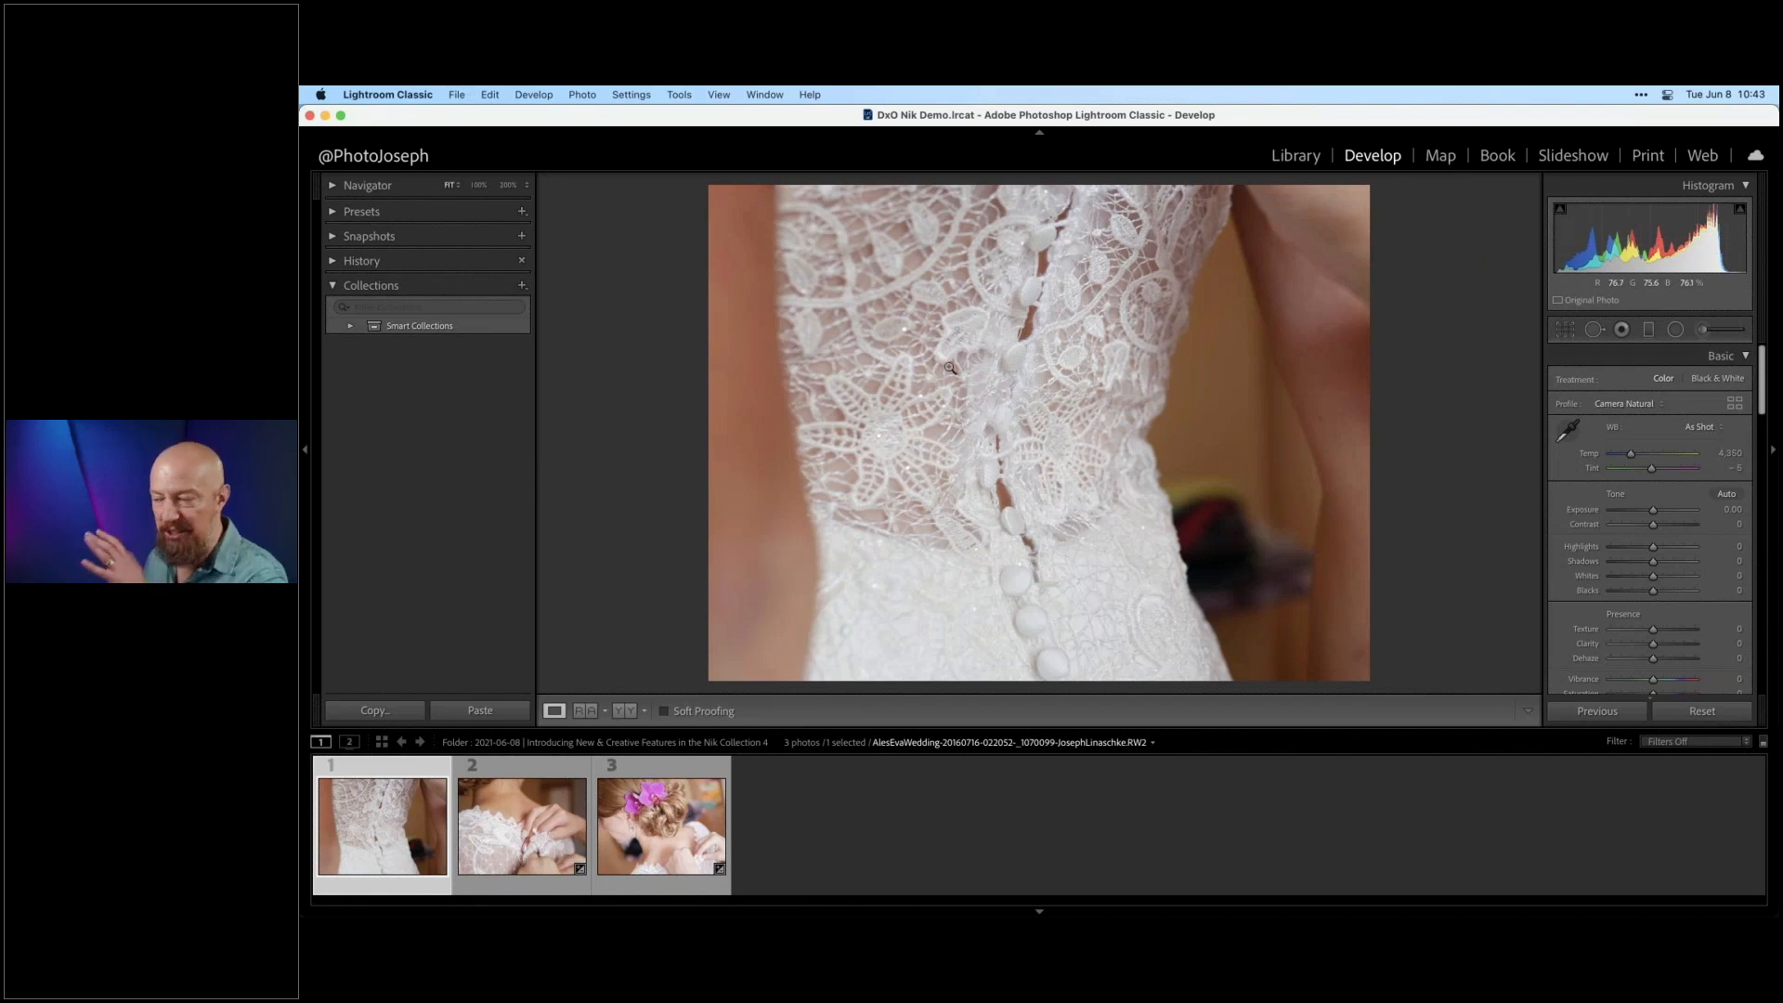
- Send a copy of the dress photo with Lightroom adjustments to Viveza 3 as a 16-bit sRGB TIFF
right_click(971, 328)
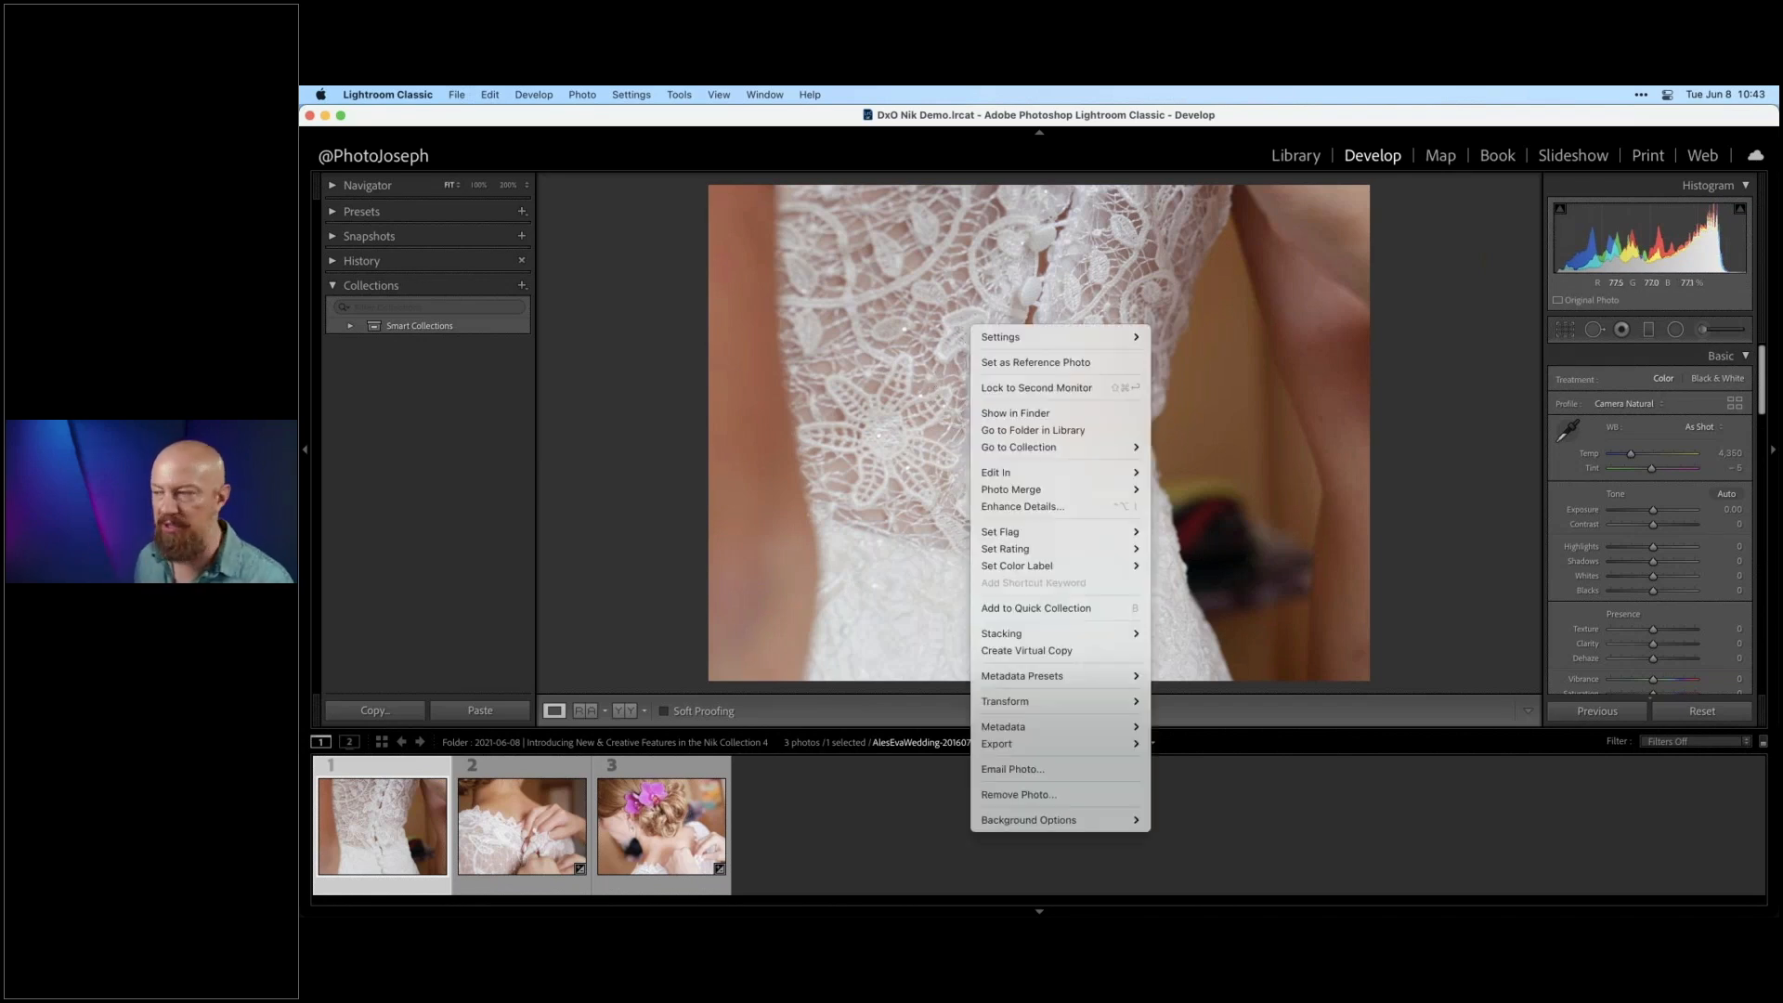
mouse_move(1029, 472)
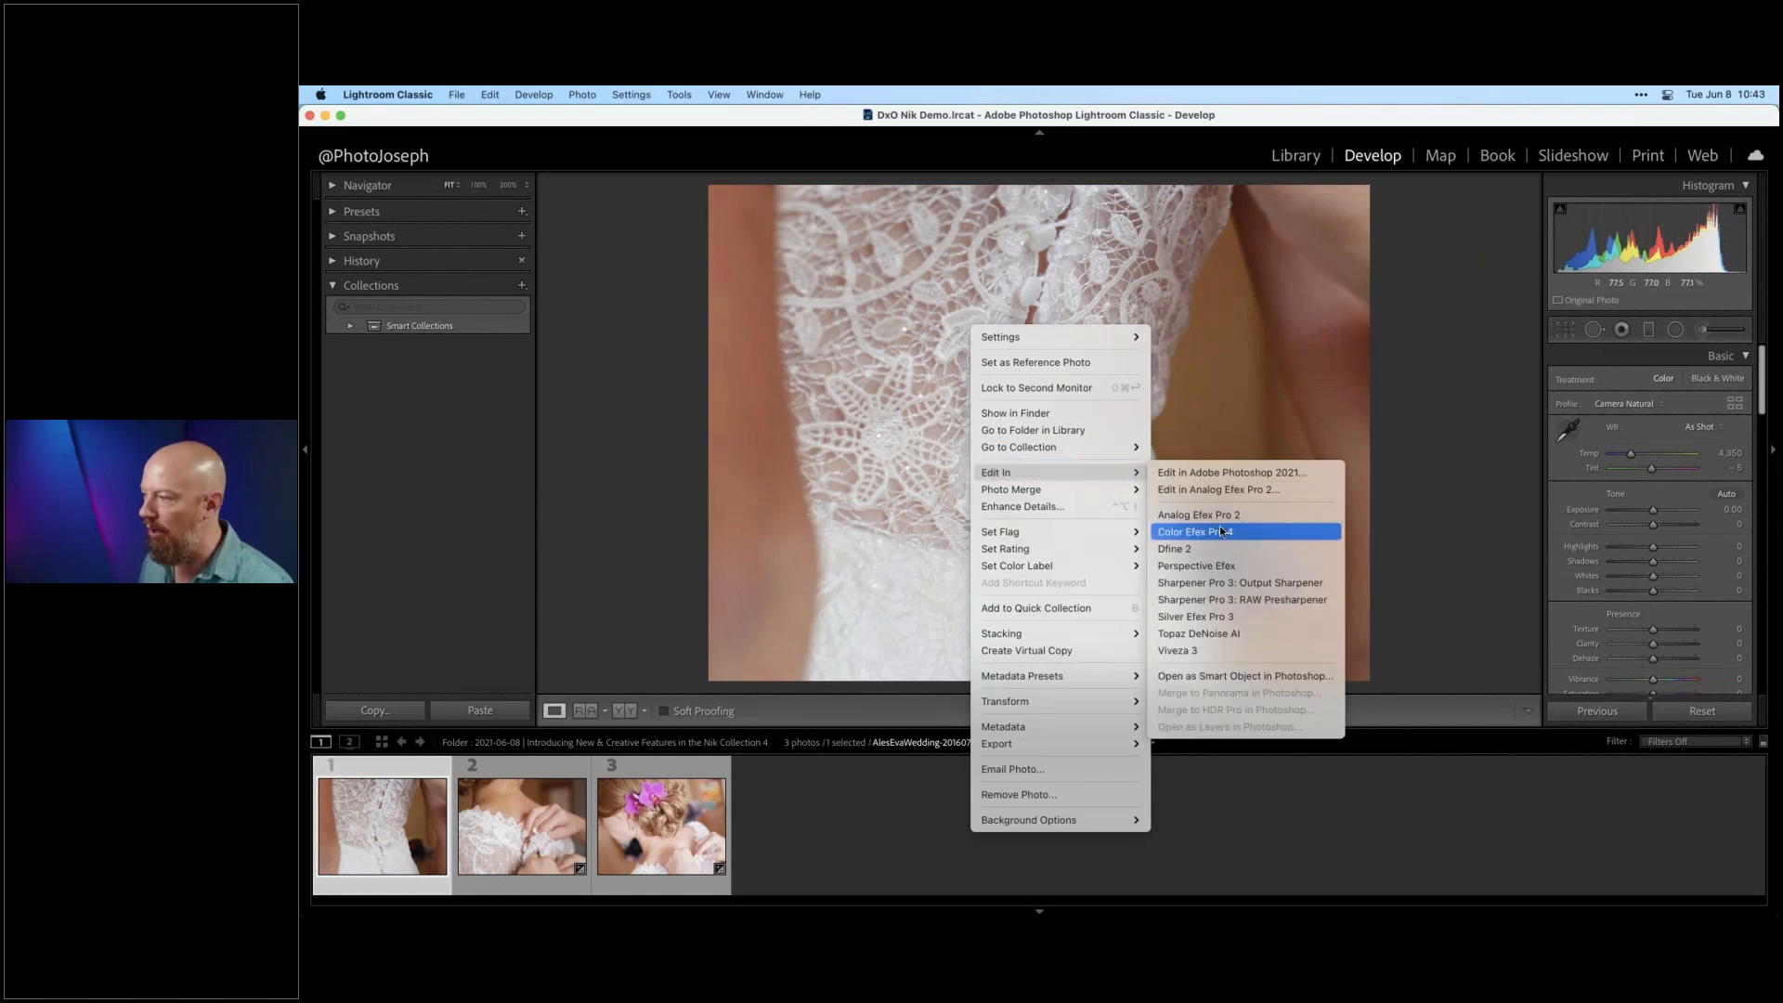
click(1229, 653)
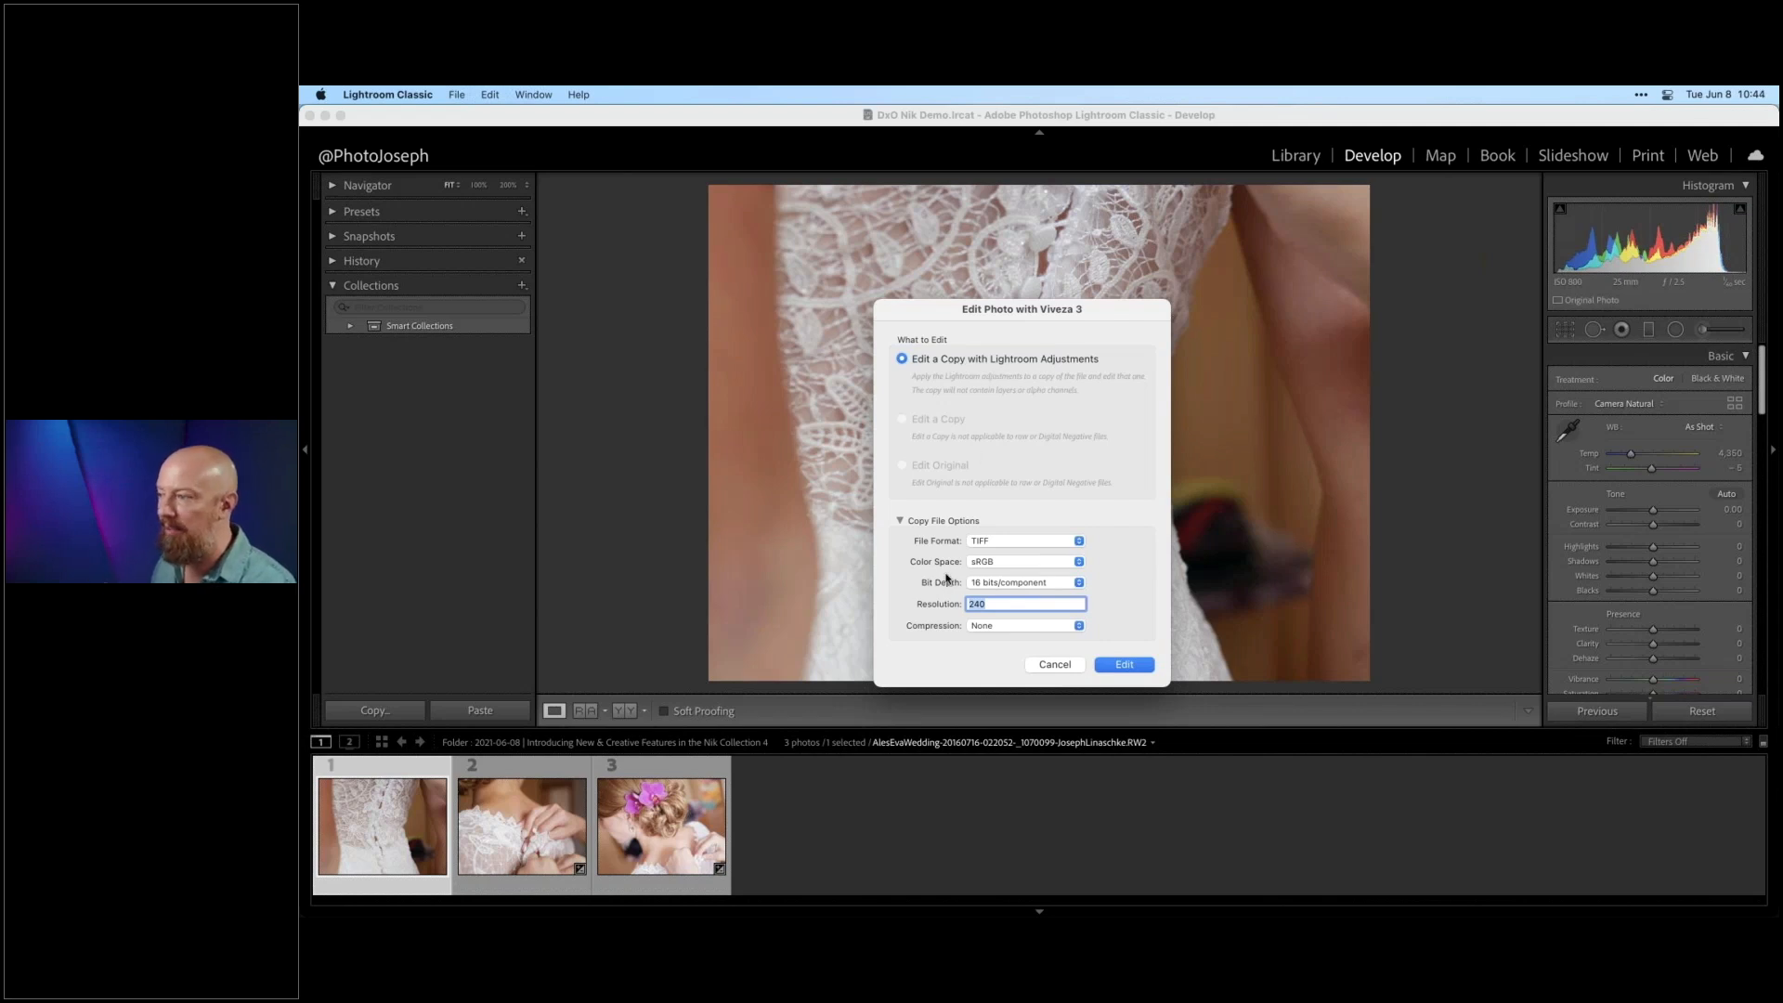
click(1002, 544)
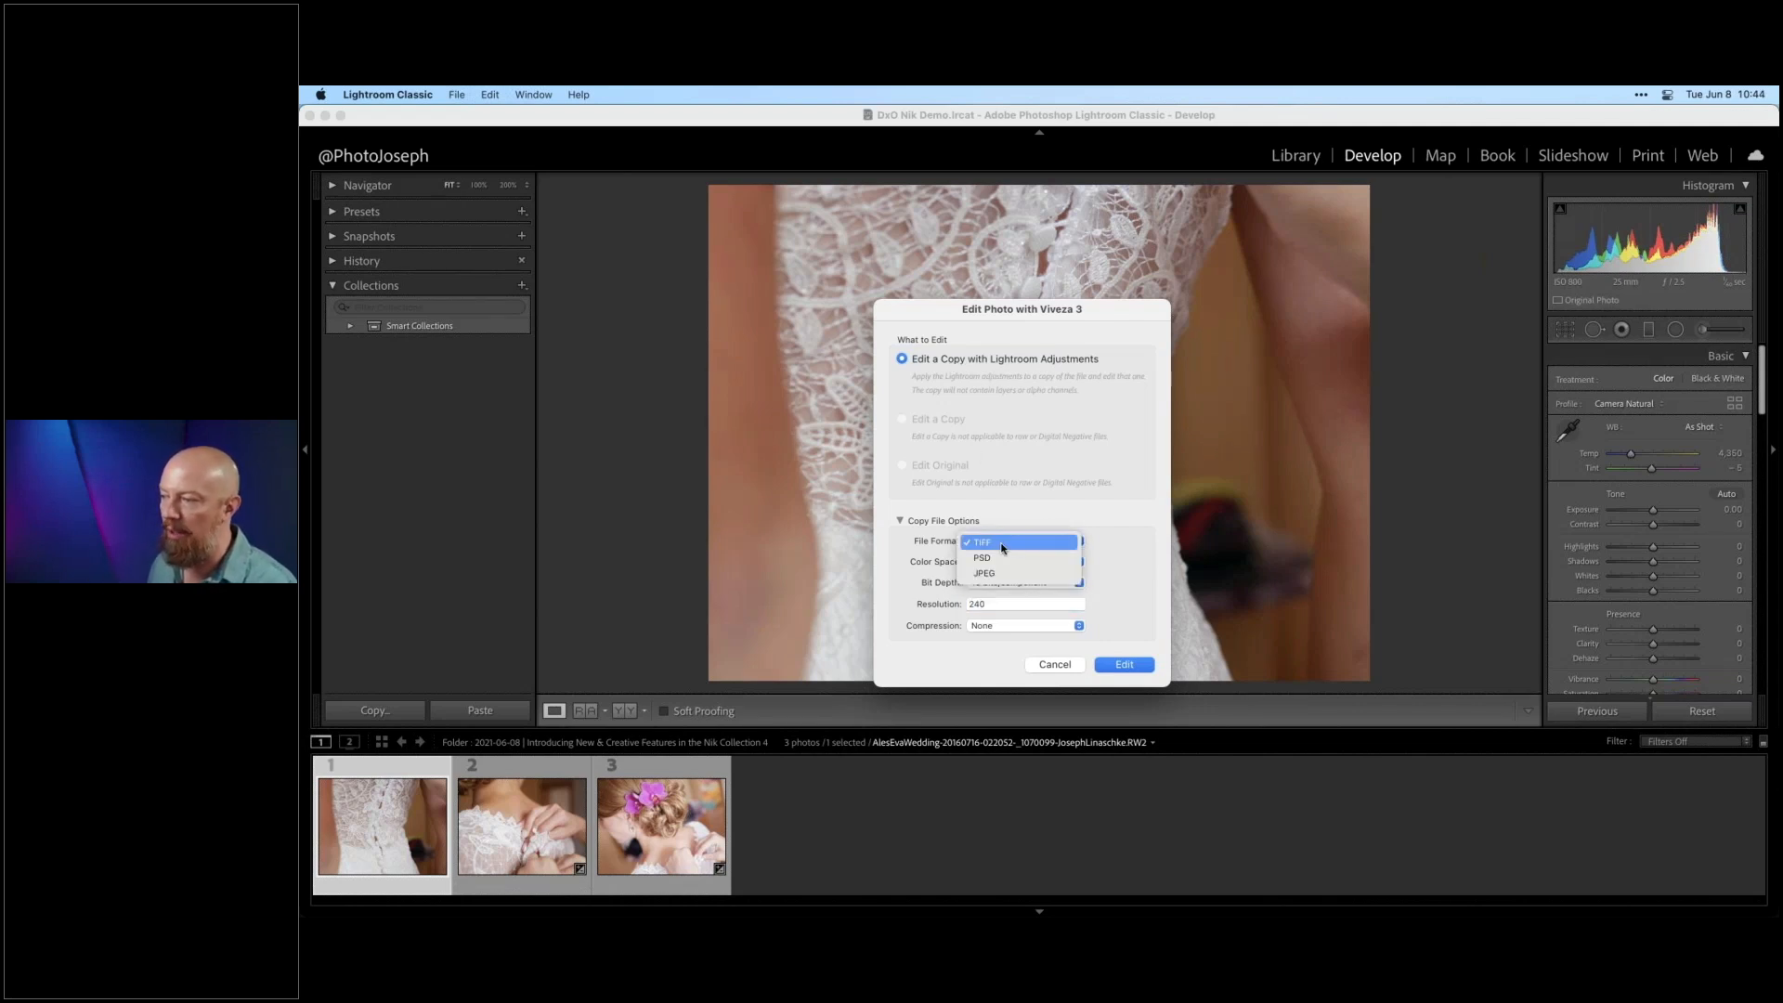
click(1143, 671)
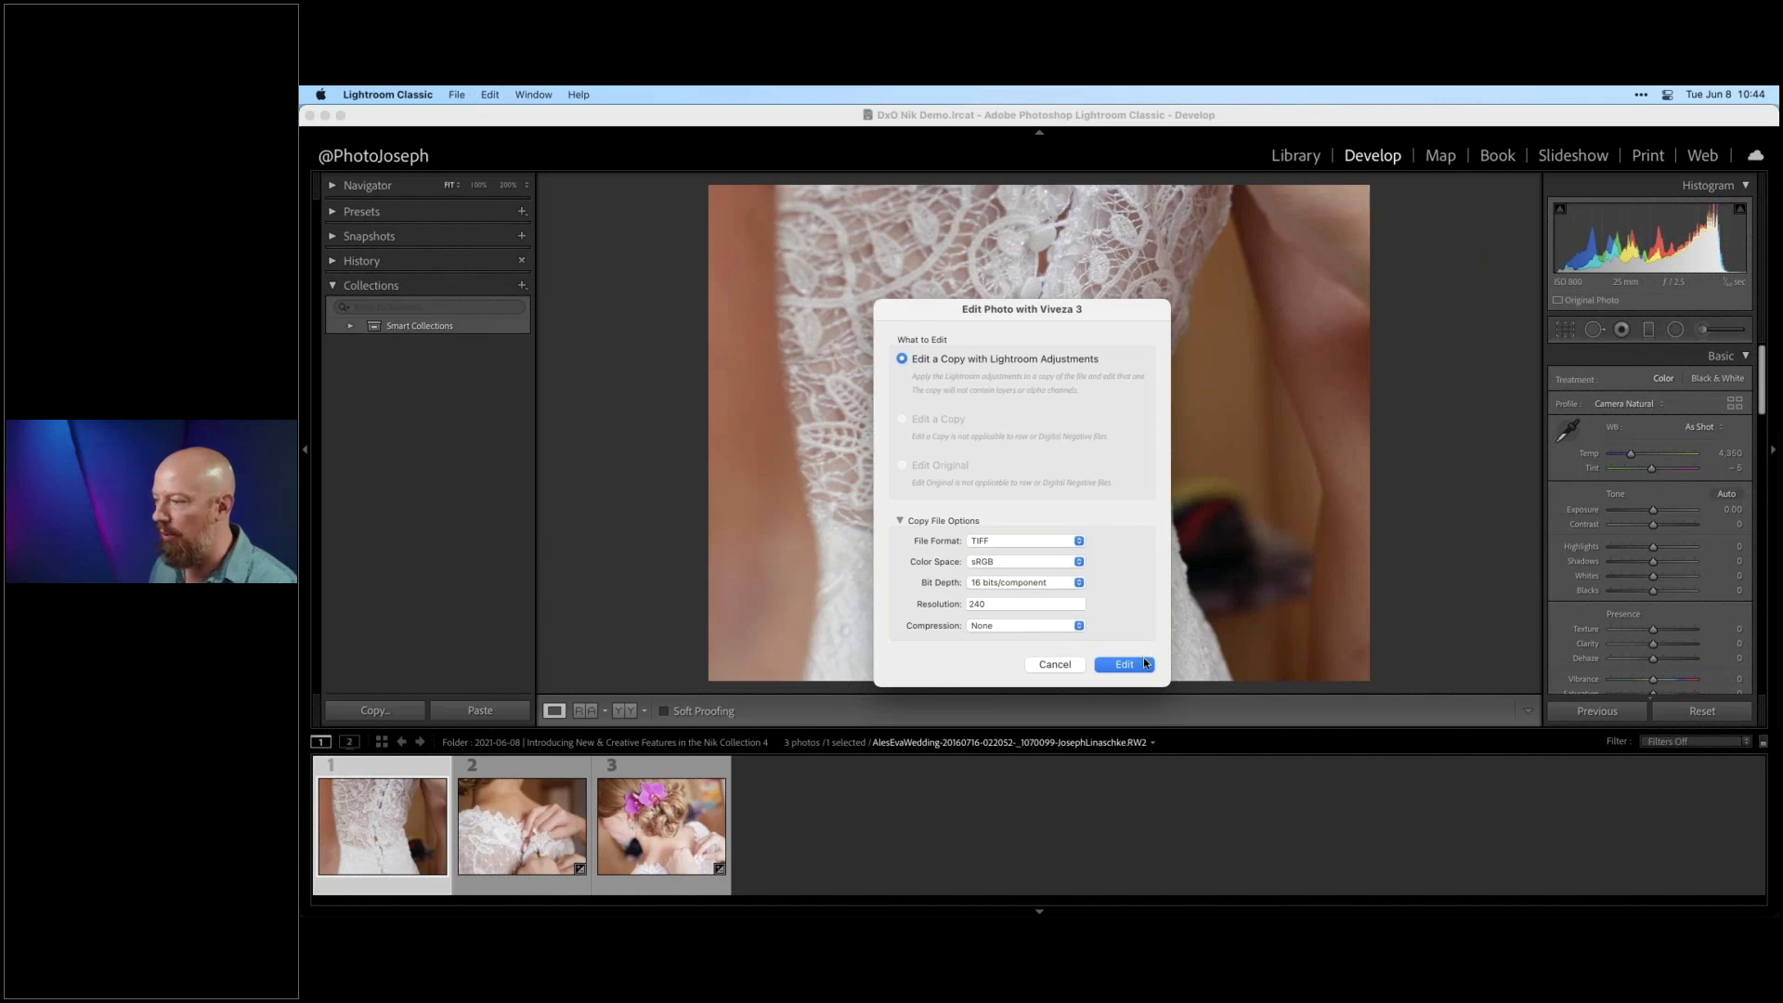
click(1124, 664)
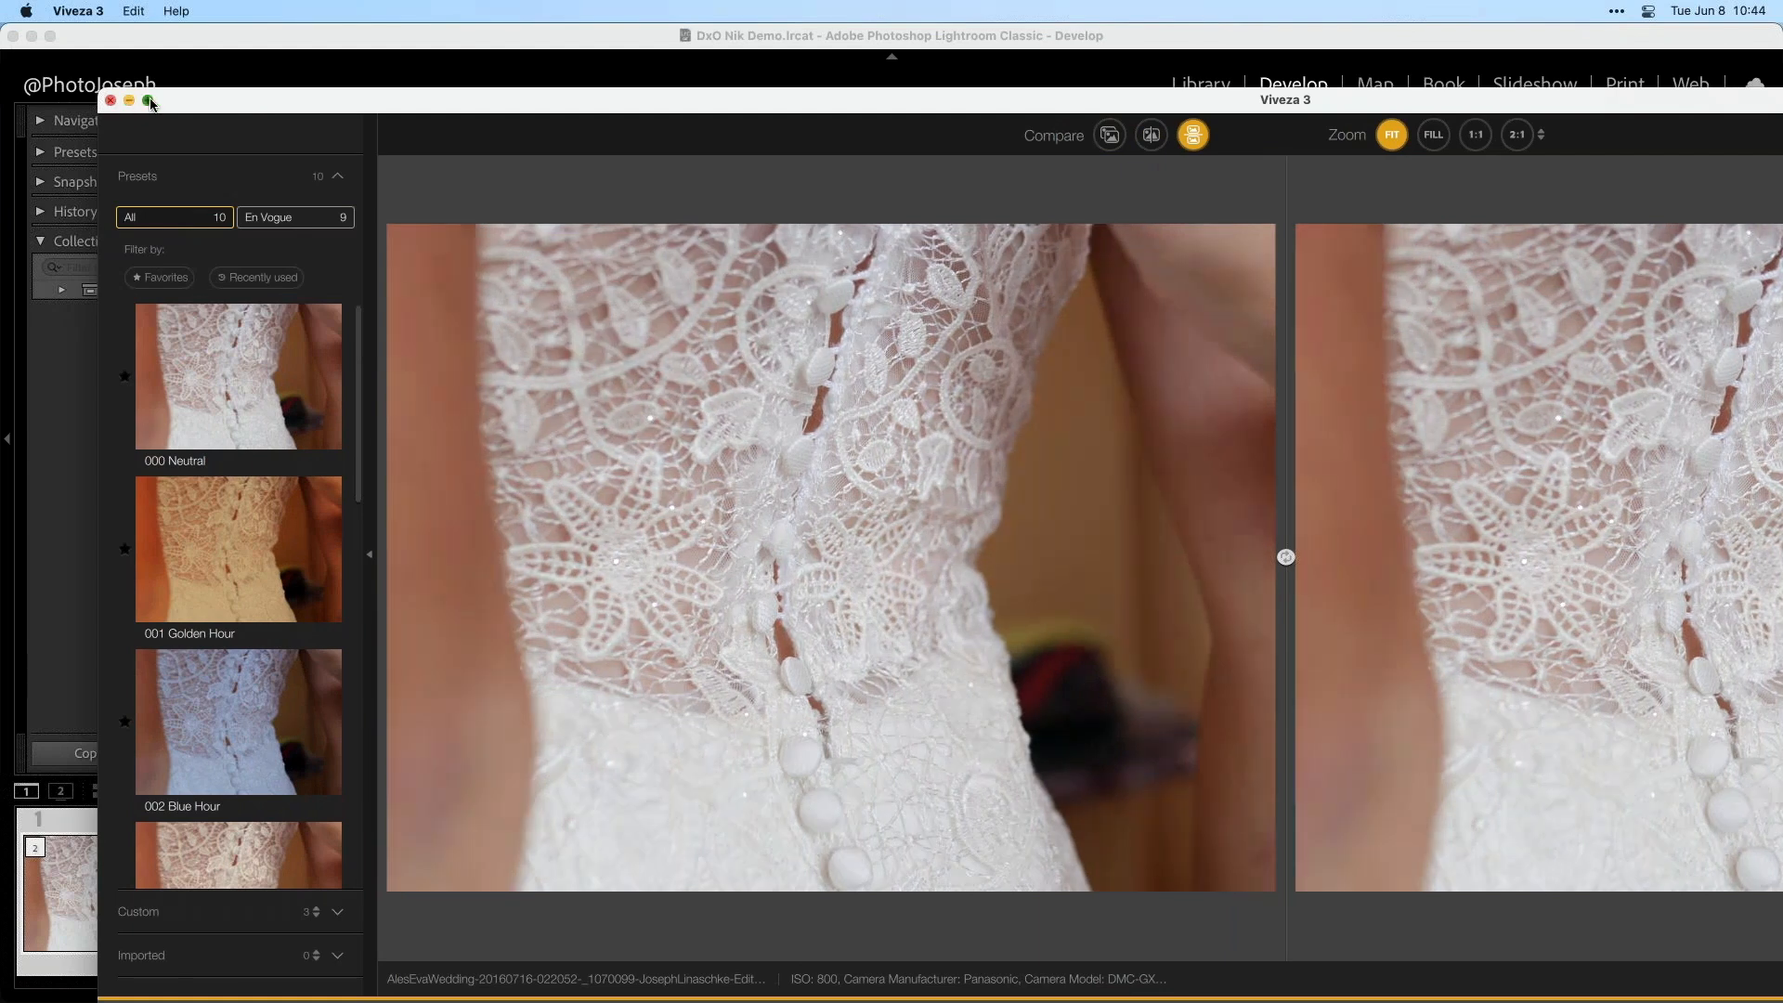
- Apply the 004 Fill Light preset to the dress photo in the full-size Viveza 3 window and save it back to Lightroom
click(148, 100)
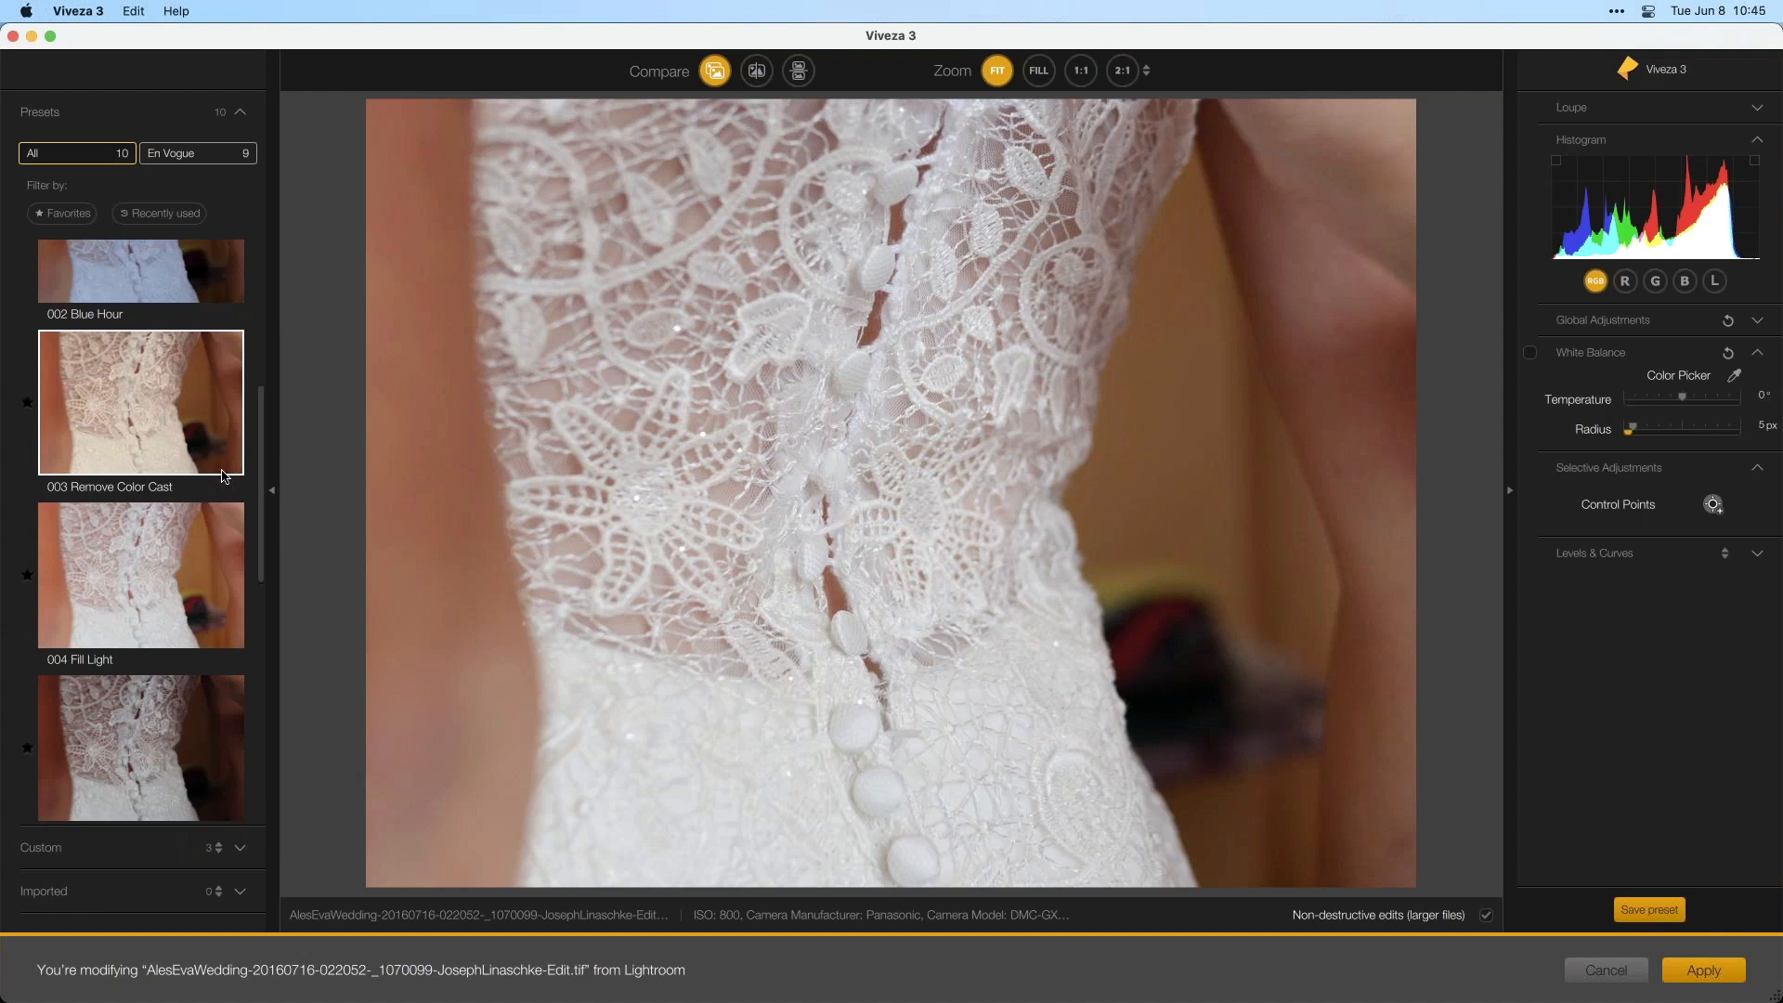
scroll(223, 477, down, 2)
scroll(223, 477, down, 2)
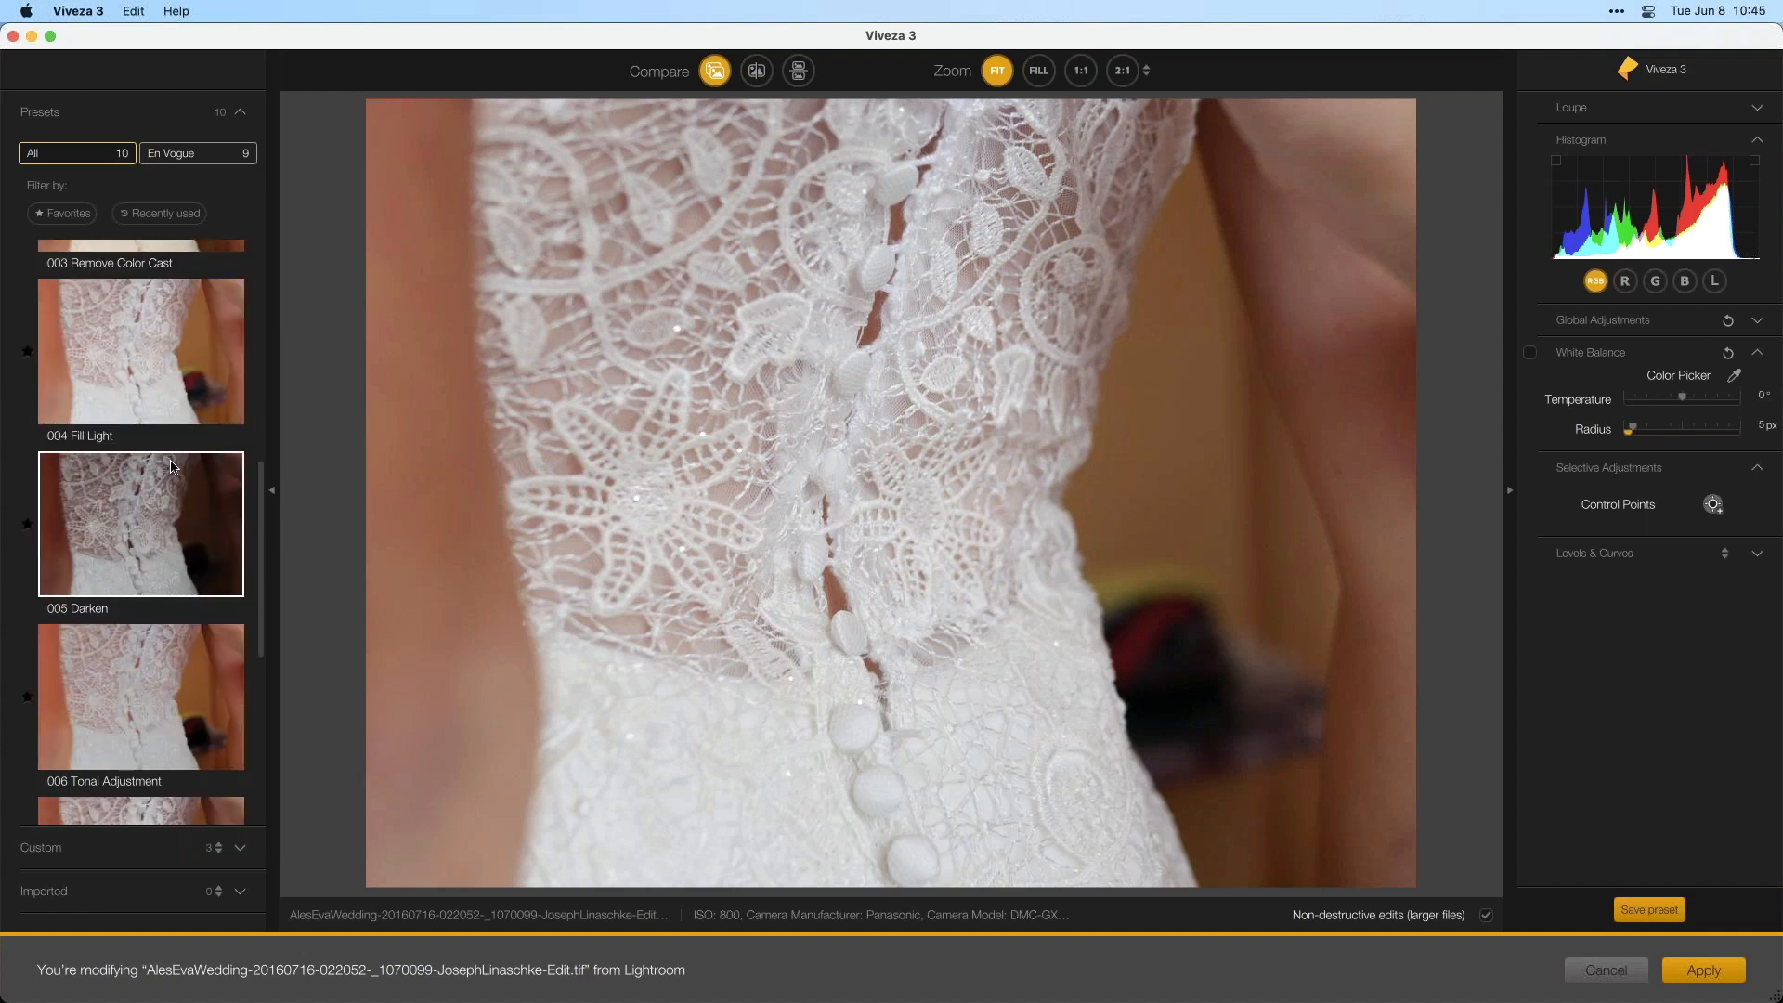
click(84, 347)
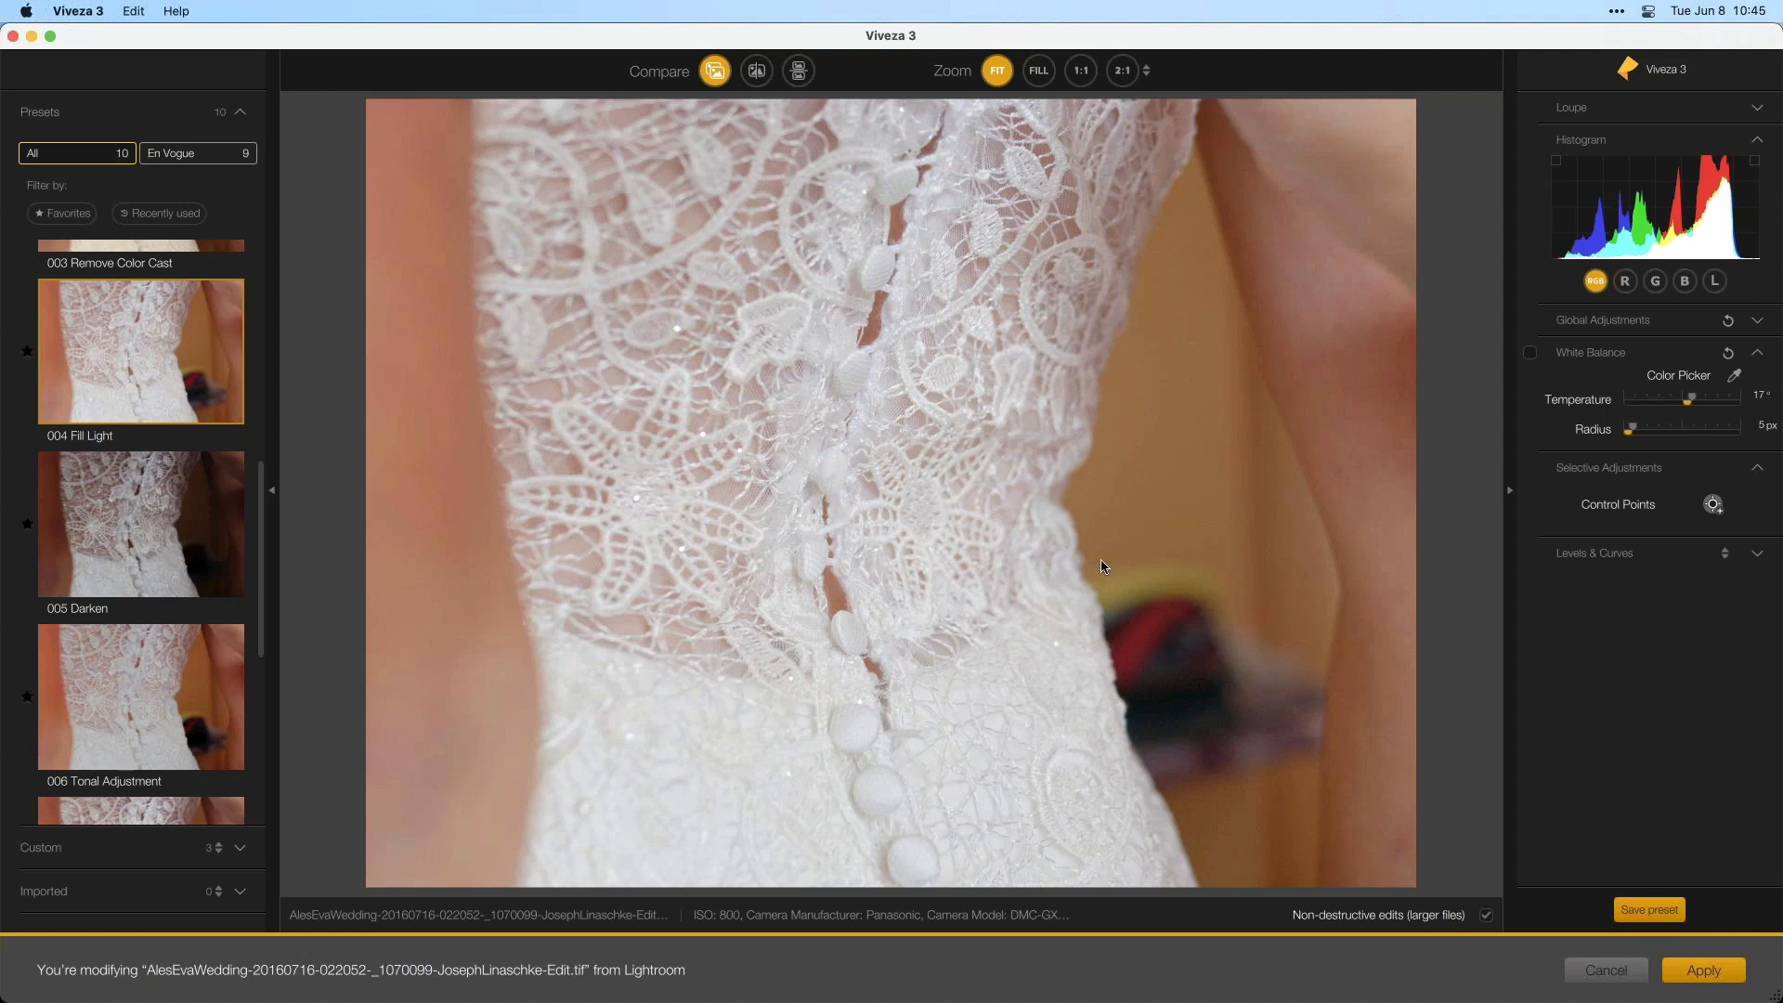
click(1714, 970)
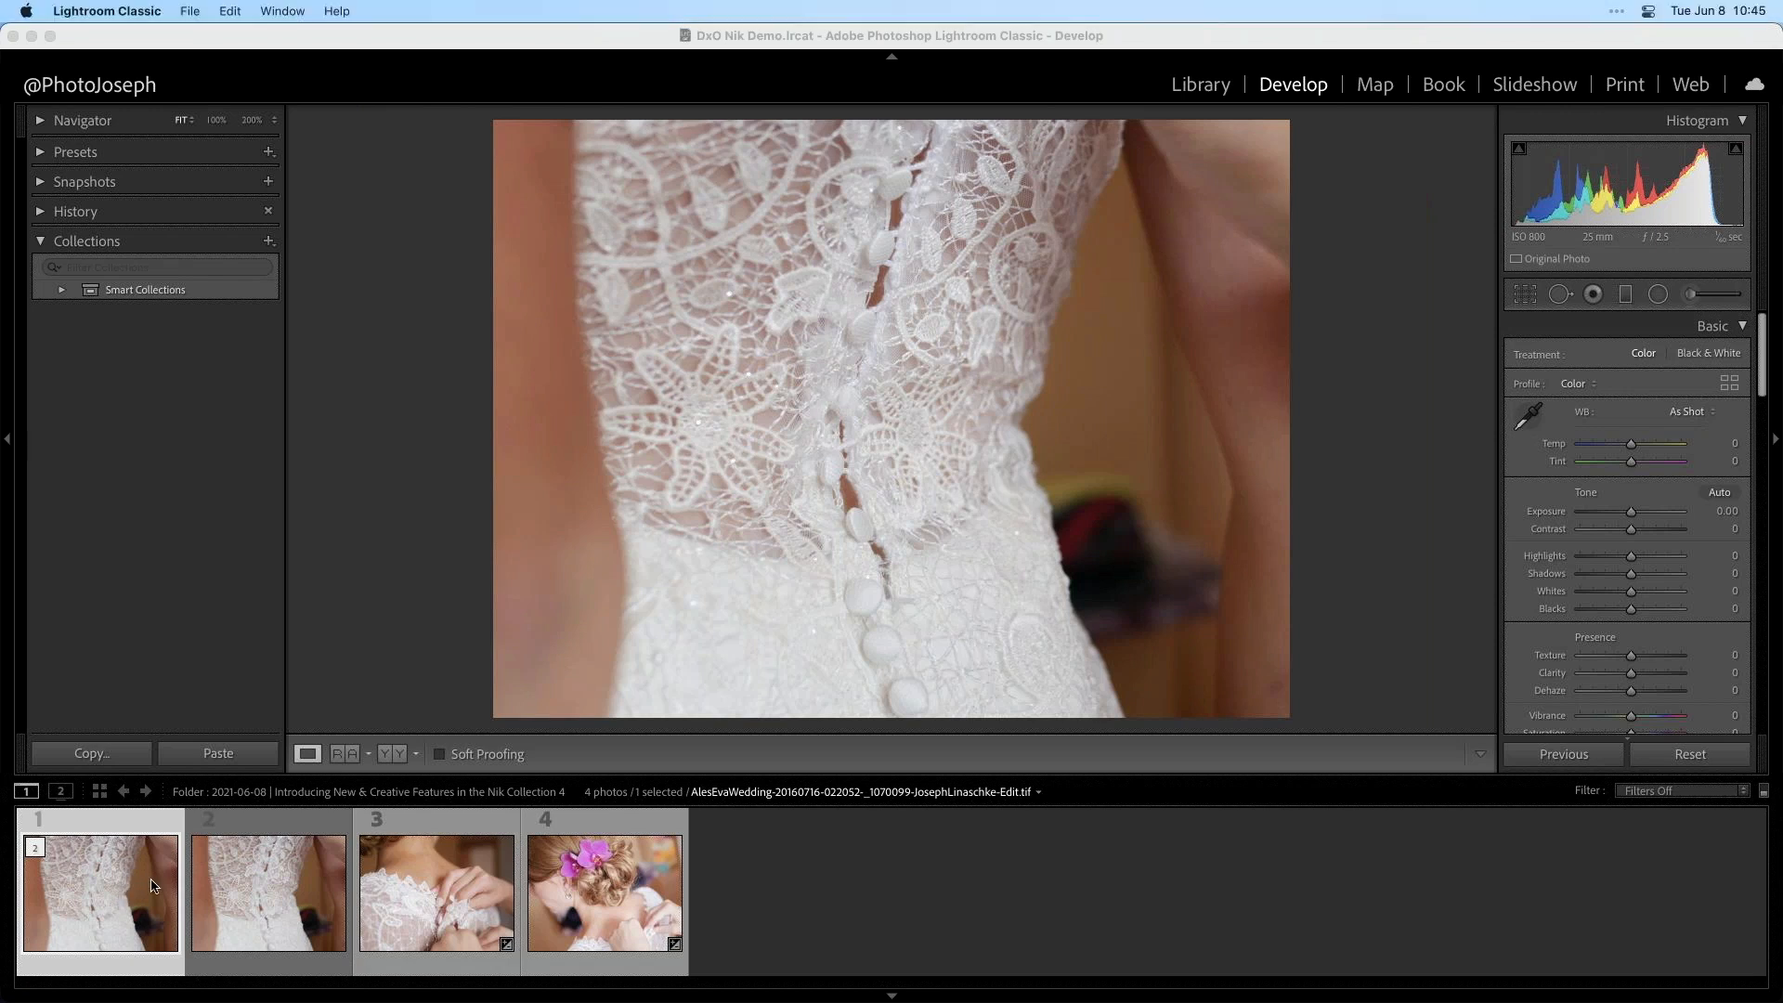
- Open the Viveza-edited dress TIFF in Analog Efex Pro 2 with the Edit Original option
right_click(847, 327)
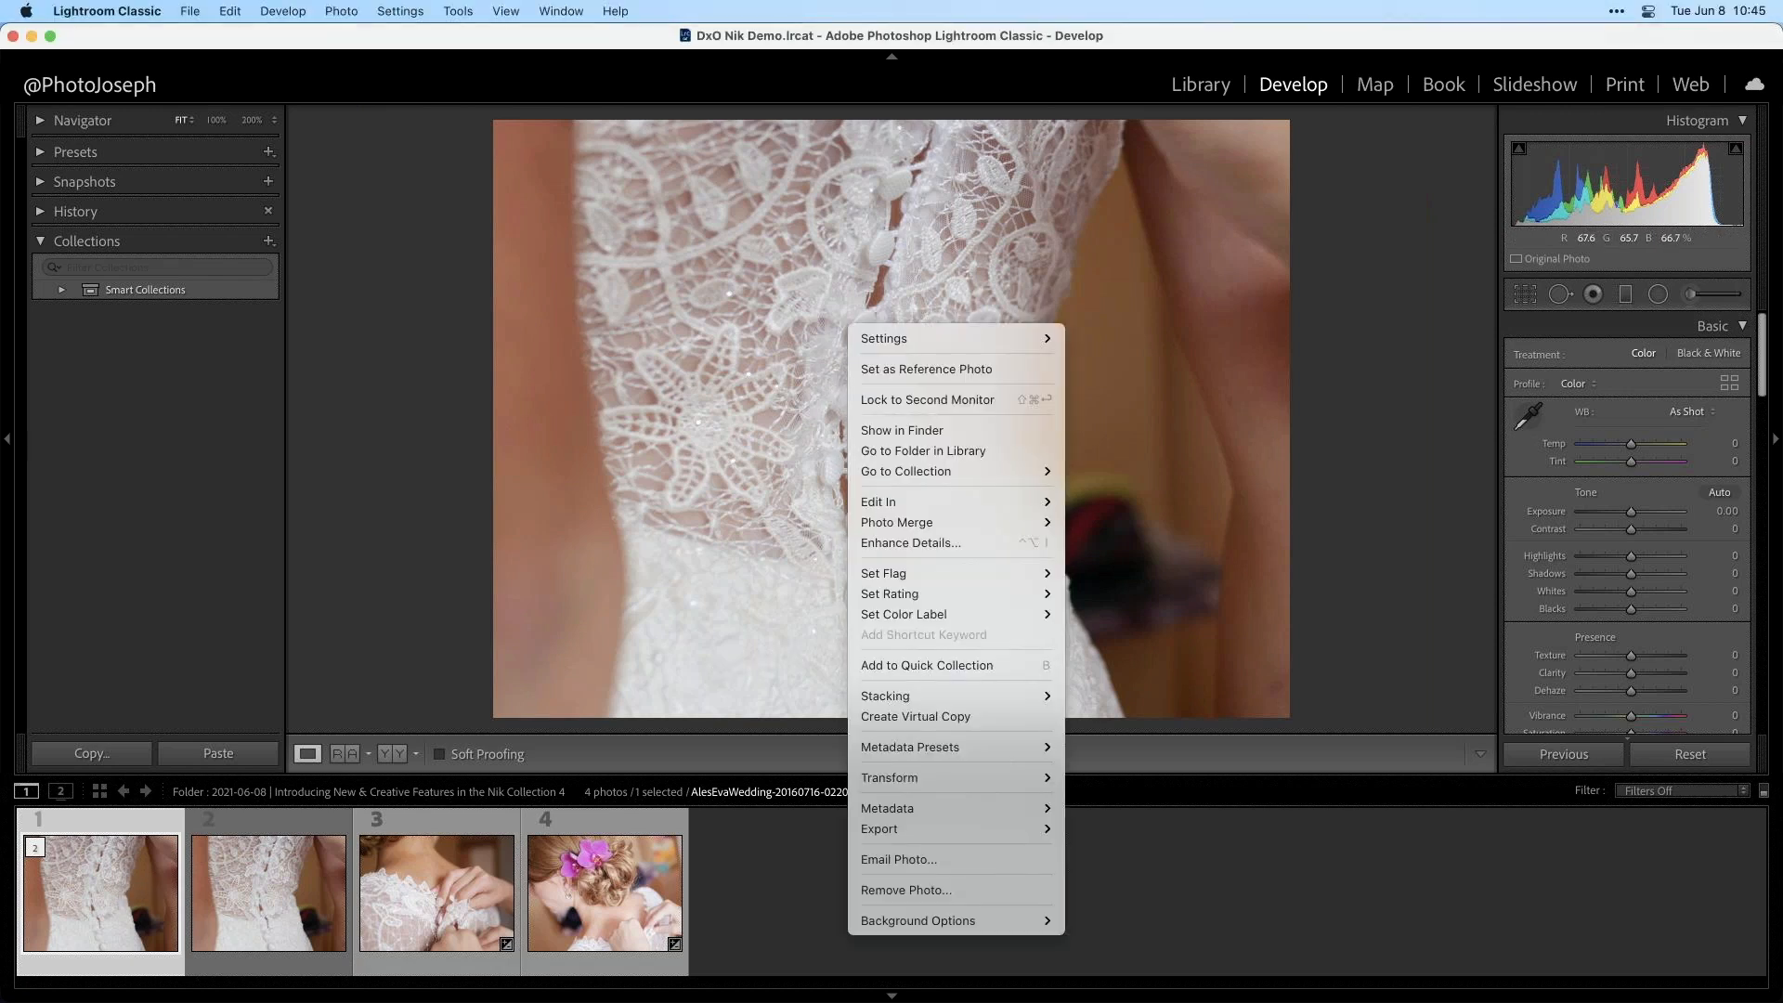
mouse_move(1037, 504)
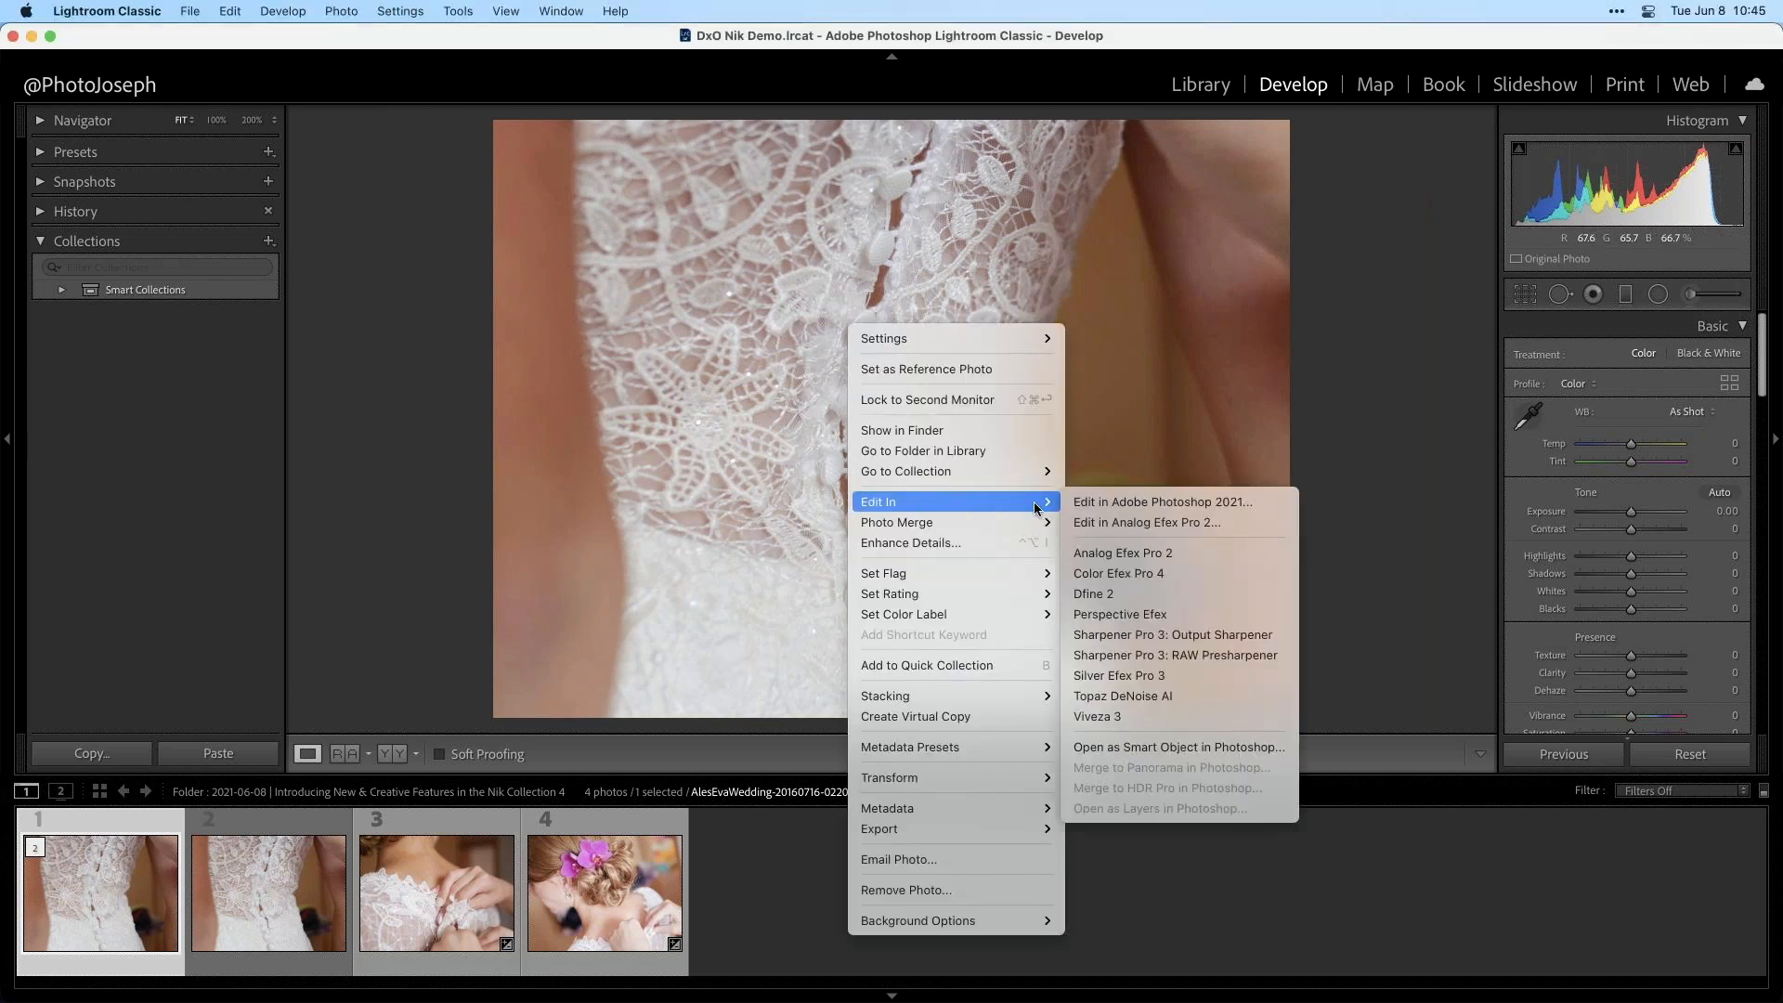
click(1175, 553)
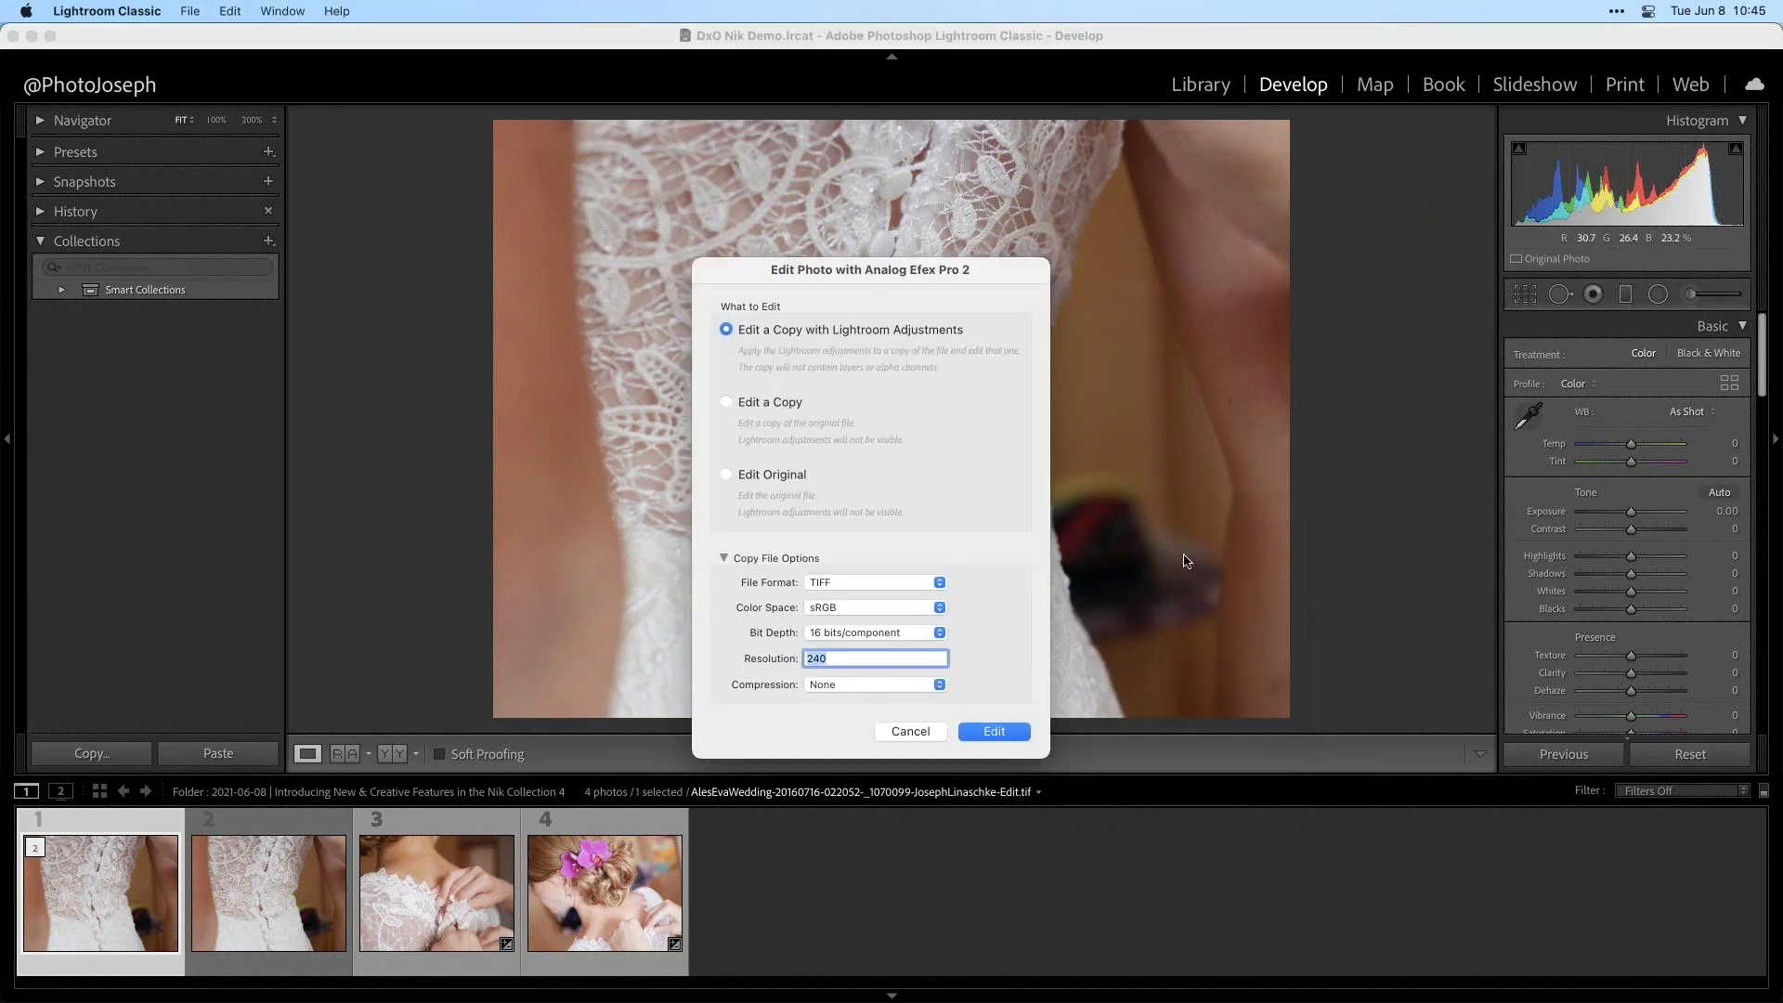
click(758, 476)
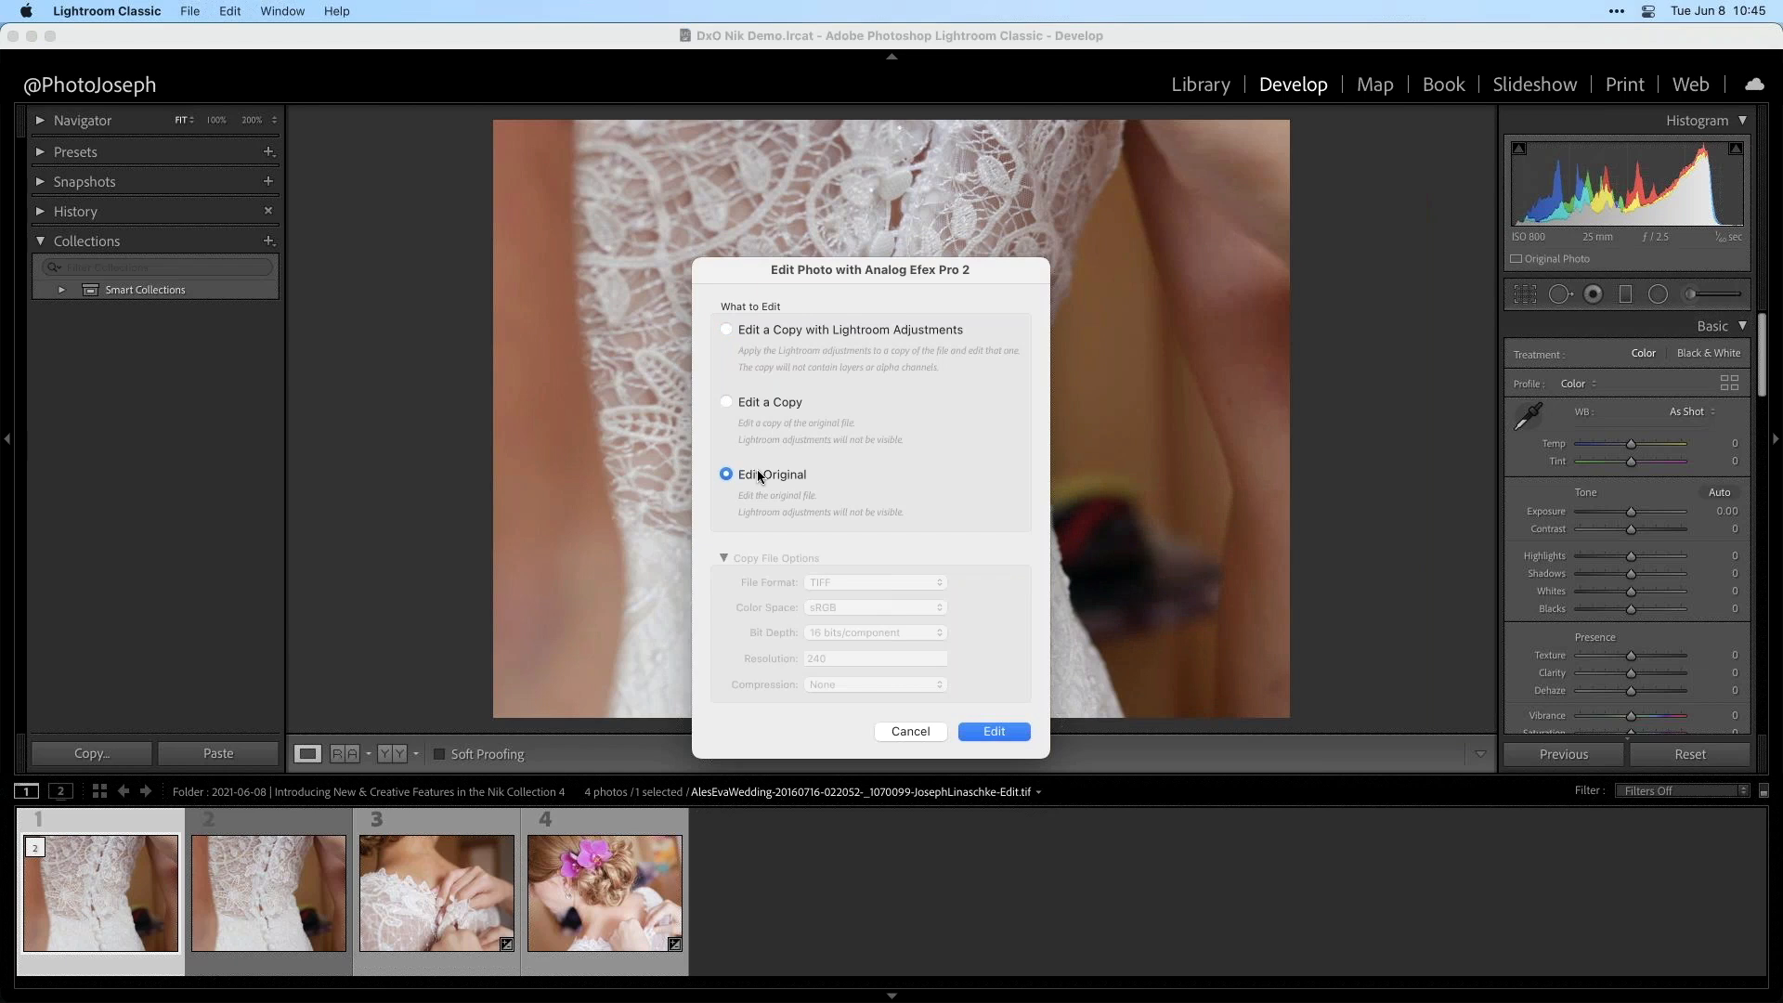
drag(868, 269, 1035, 175)
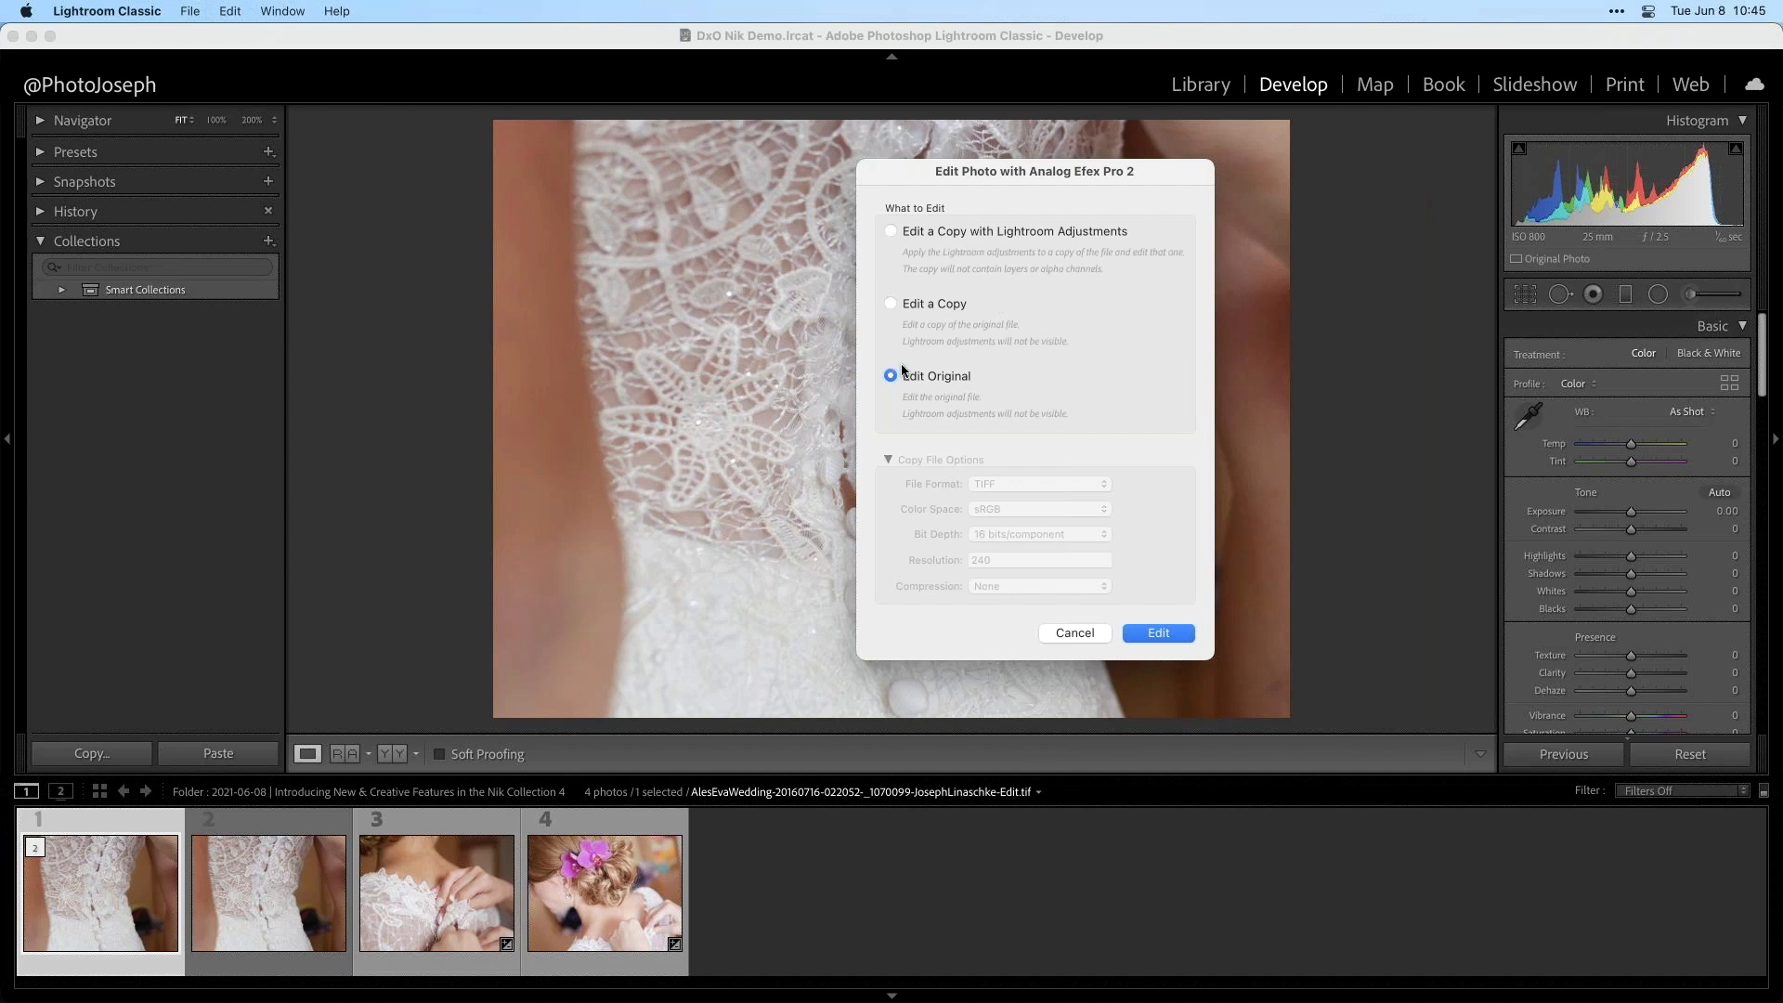
click(1162, 637)
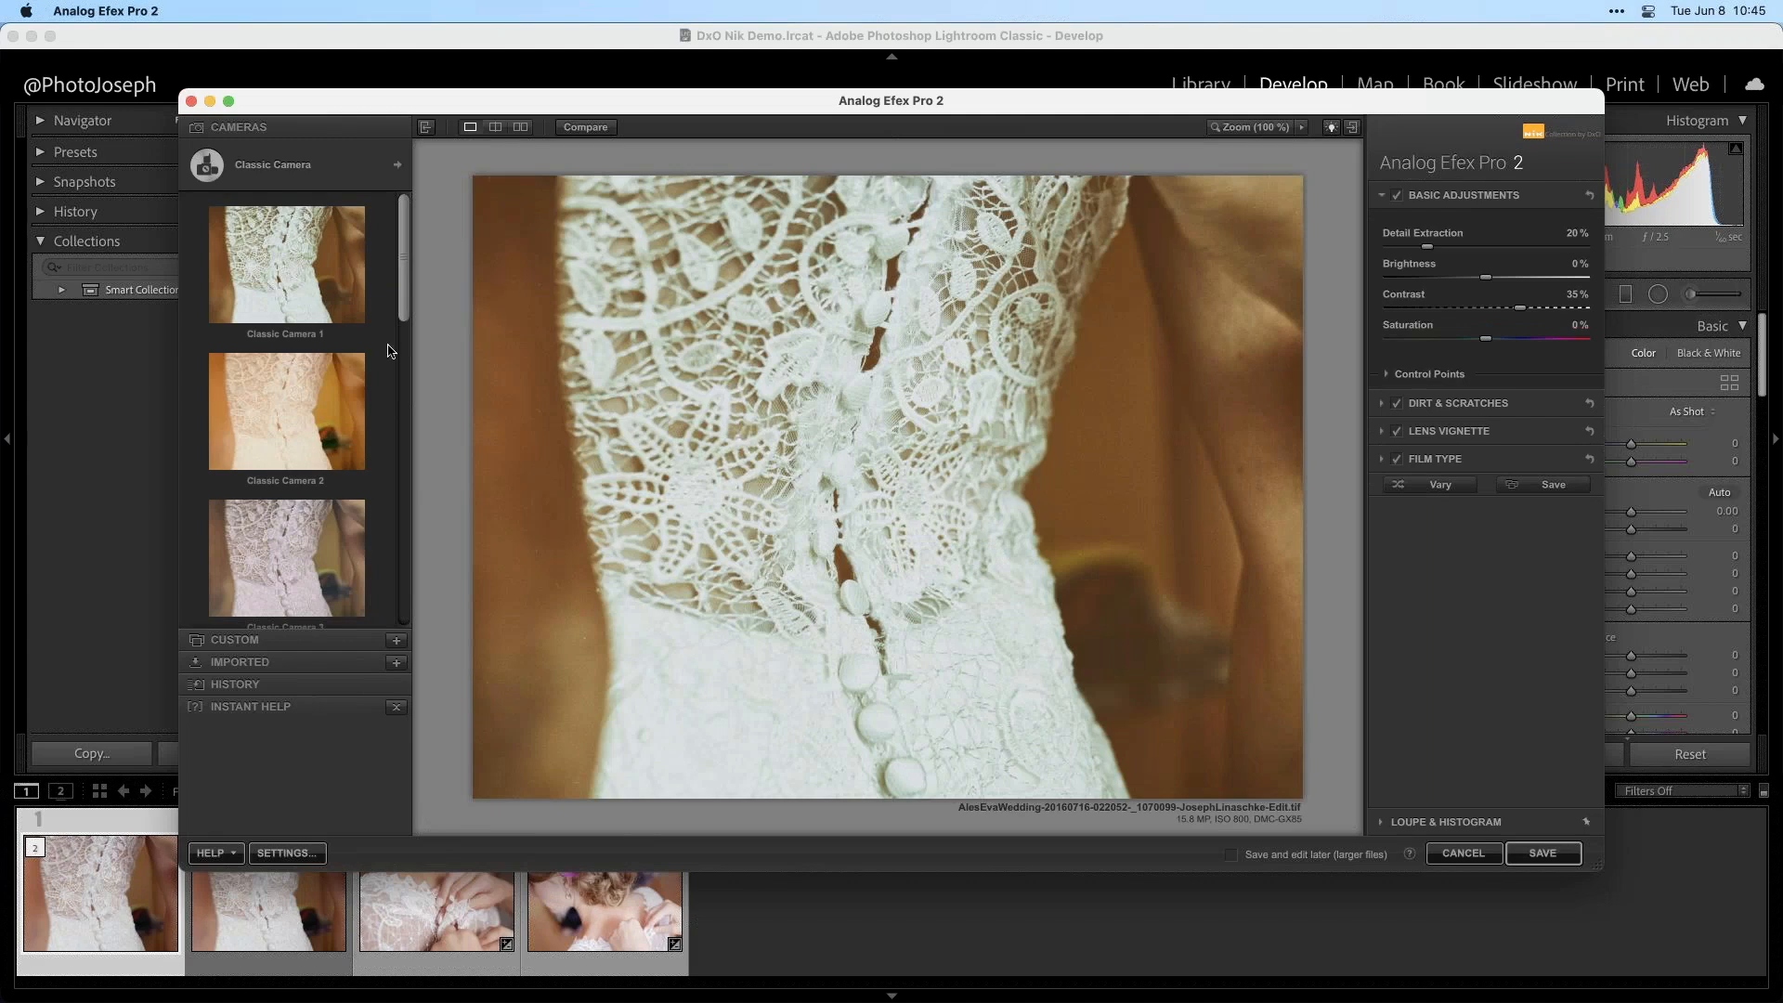
- Enlarge the Analog Efex Pro 2 window, apply the Classic Camera 7 preset to the dress photo and turn off its Dirt & Scratches
click(228, 100)
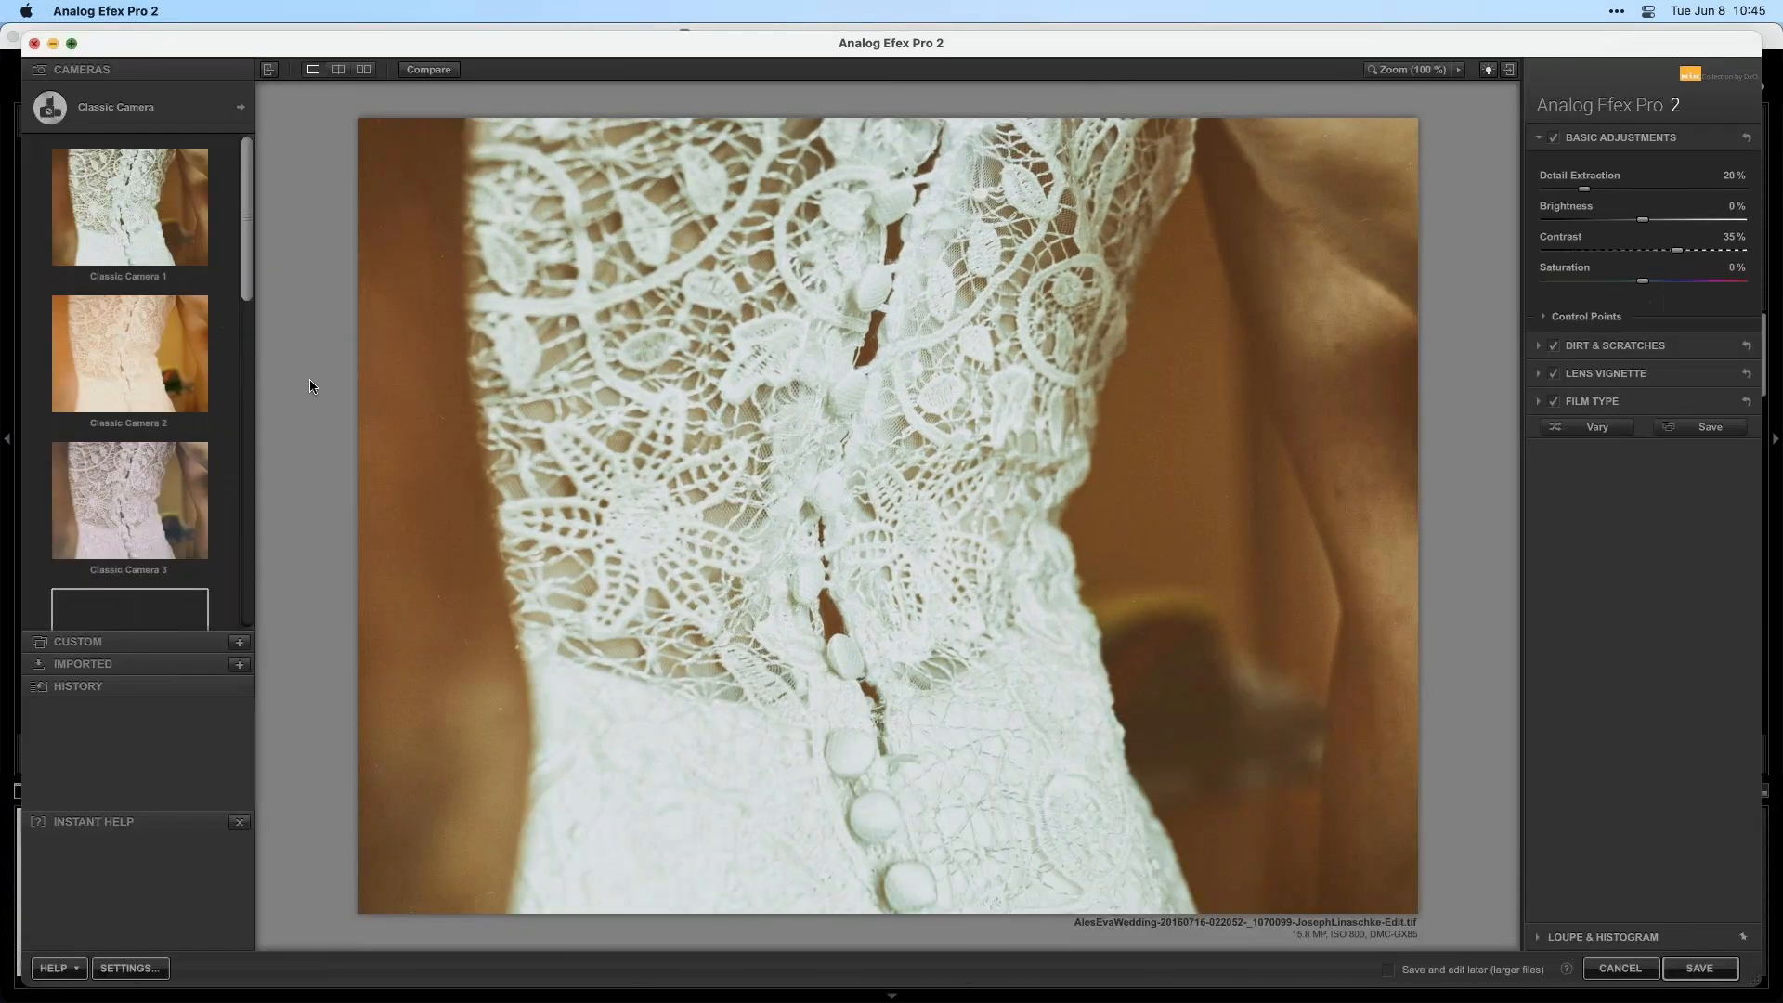
scroll(219, 384, down, 3)
scroll(219, 385, down, 5)
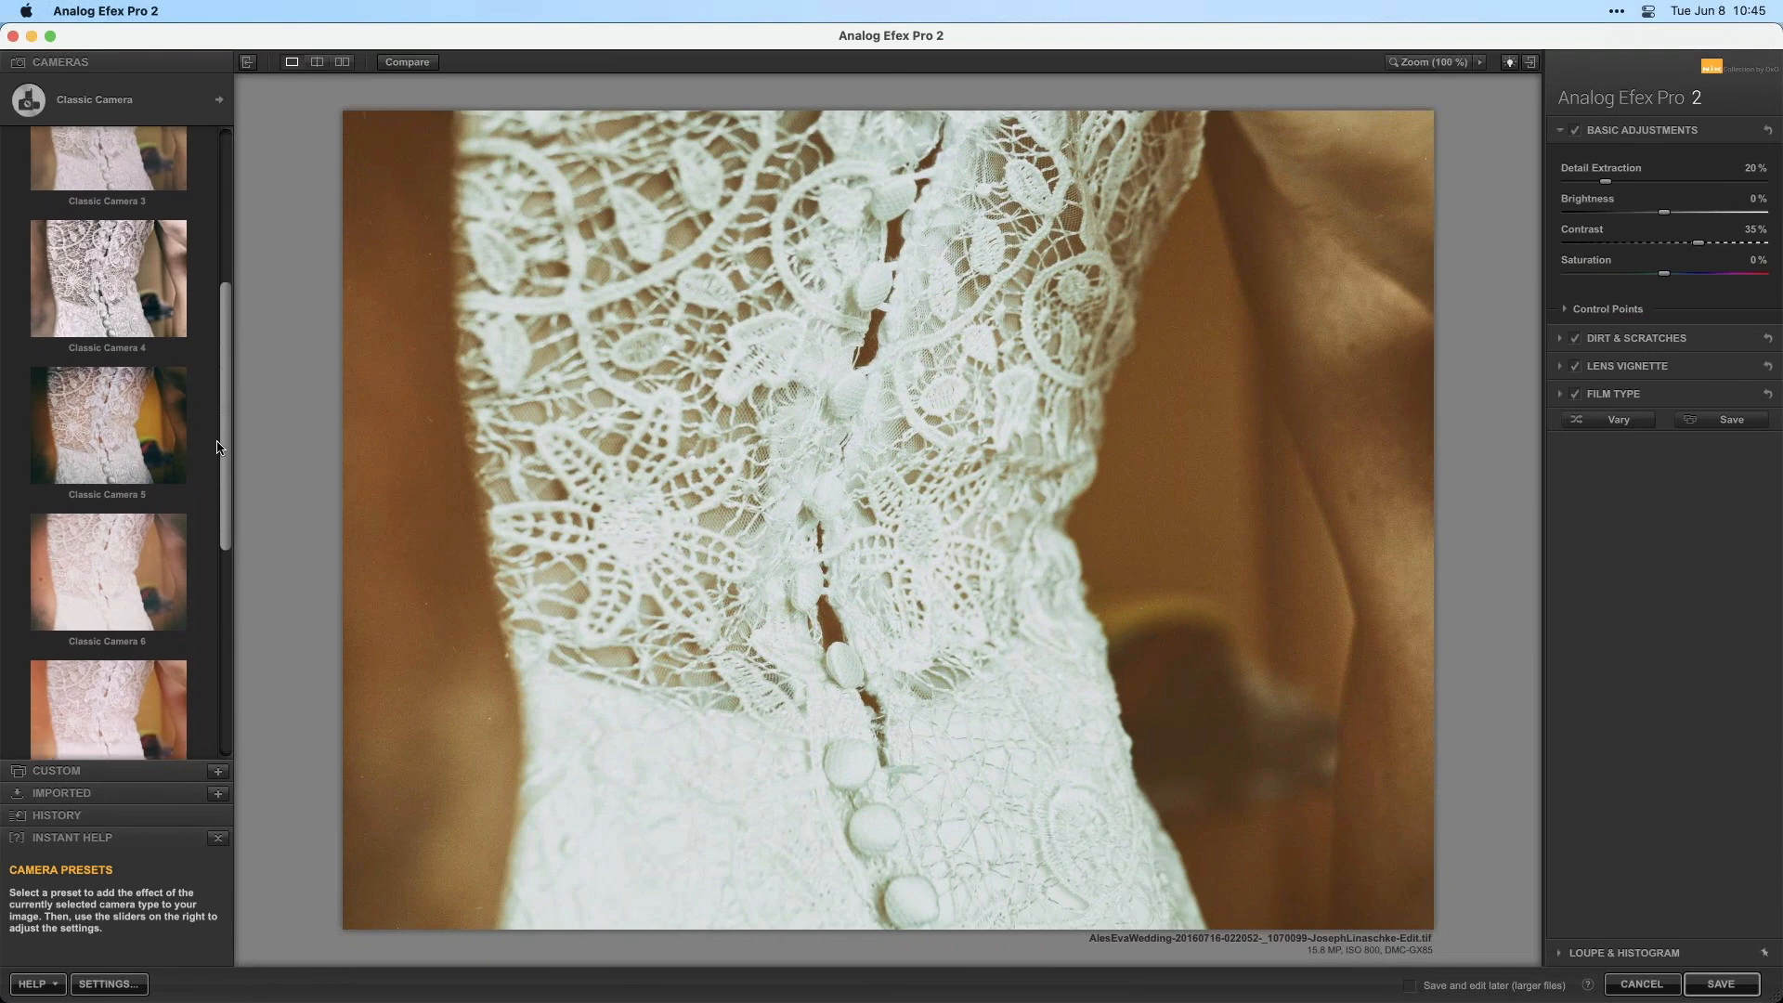
click(114, 537)
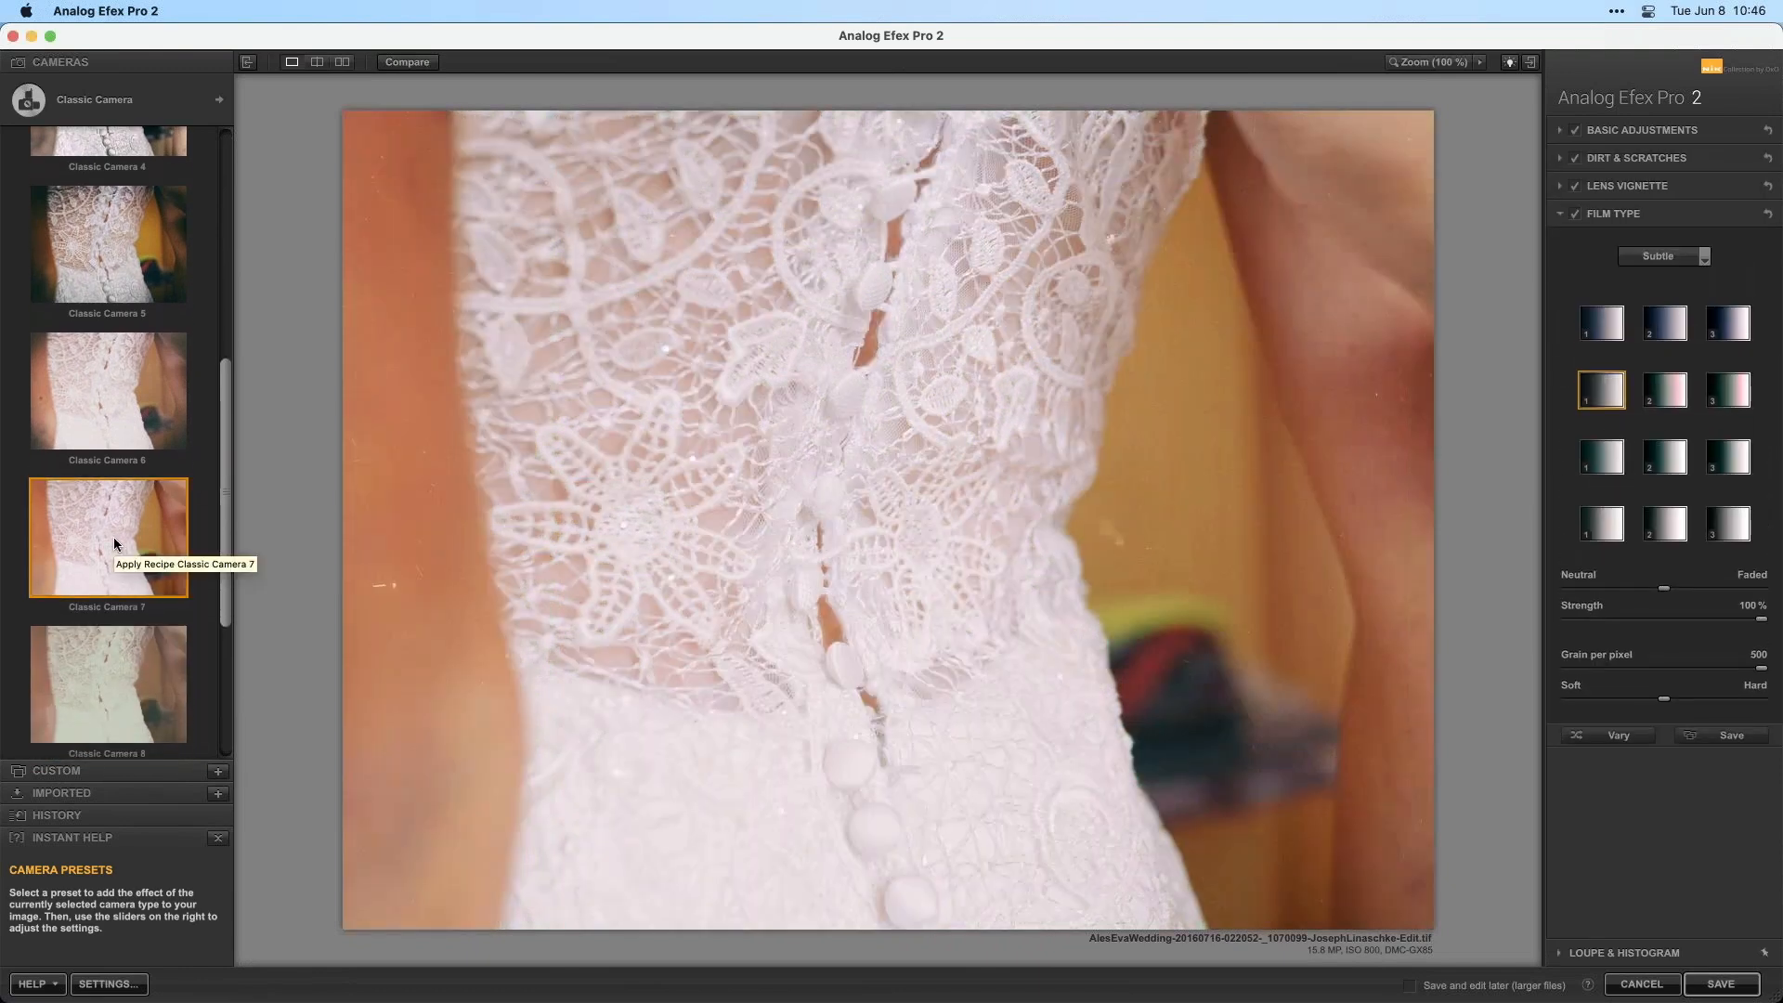
click(1576, 159)
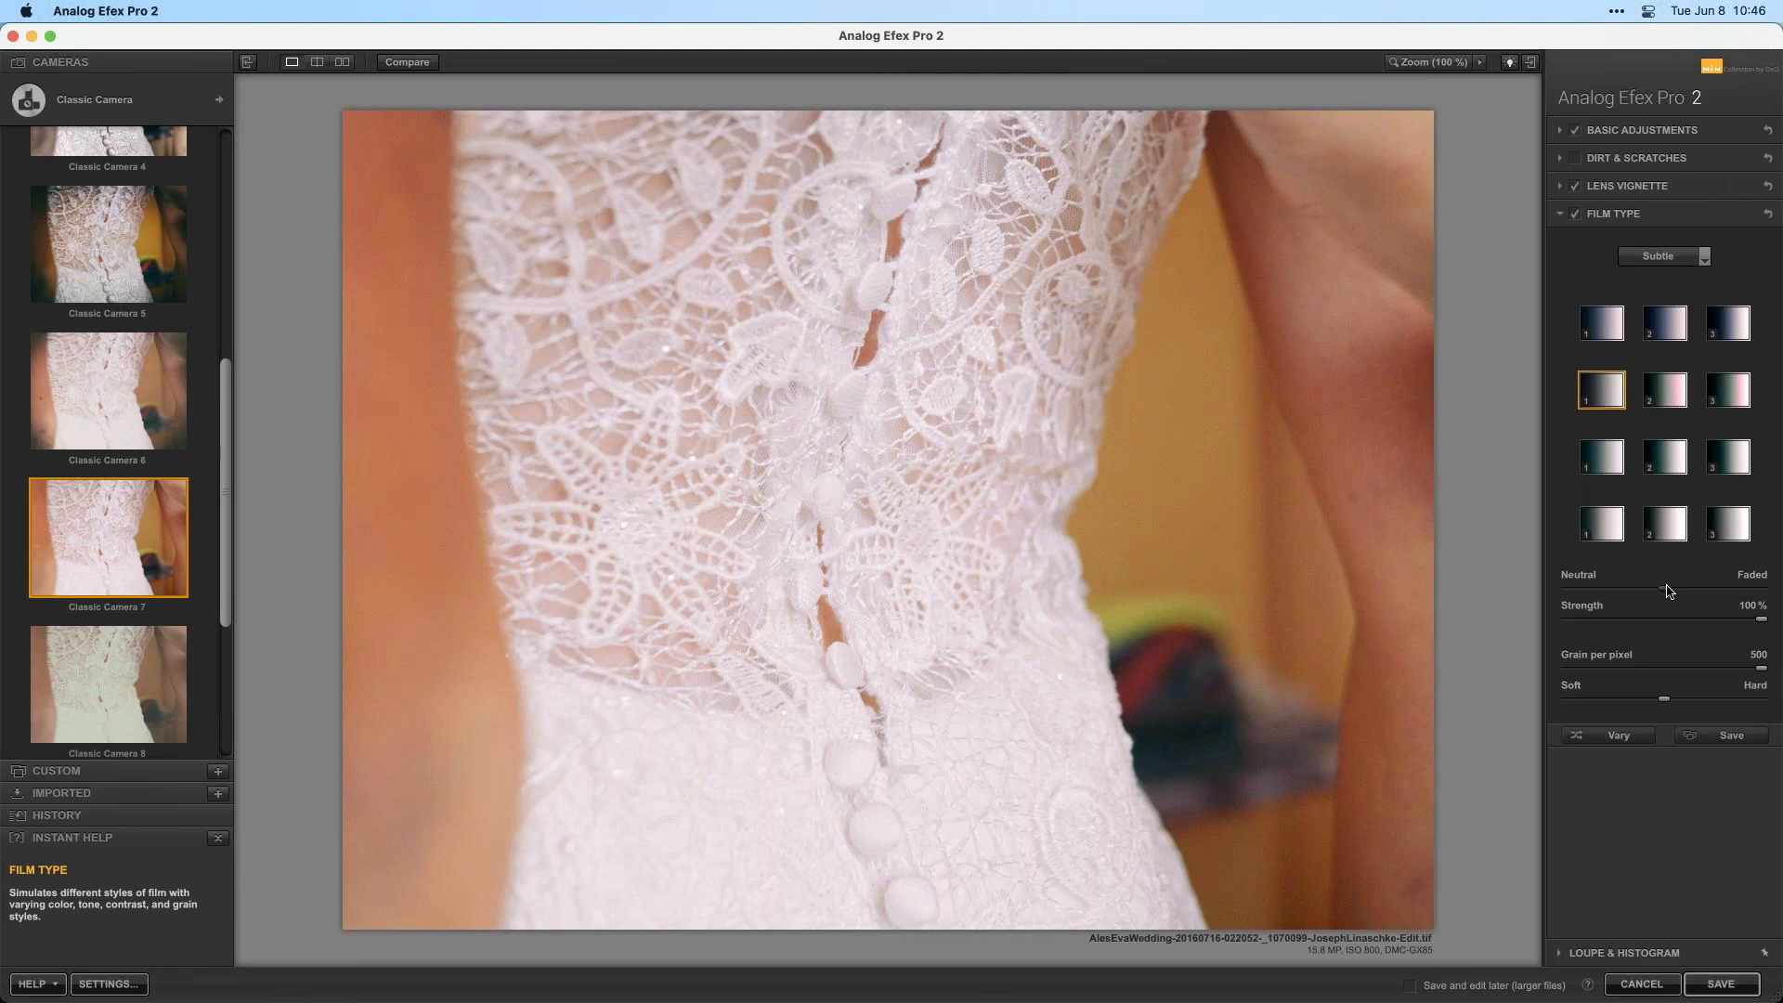
- Shift the film type toward Faded, choose the first film in the top row of the Subtle set and save the photo back to Lightroom
drag(1691, 595, 1720, 589)
click(1598, 319)
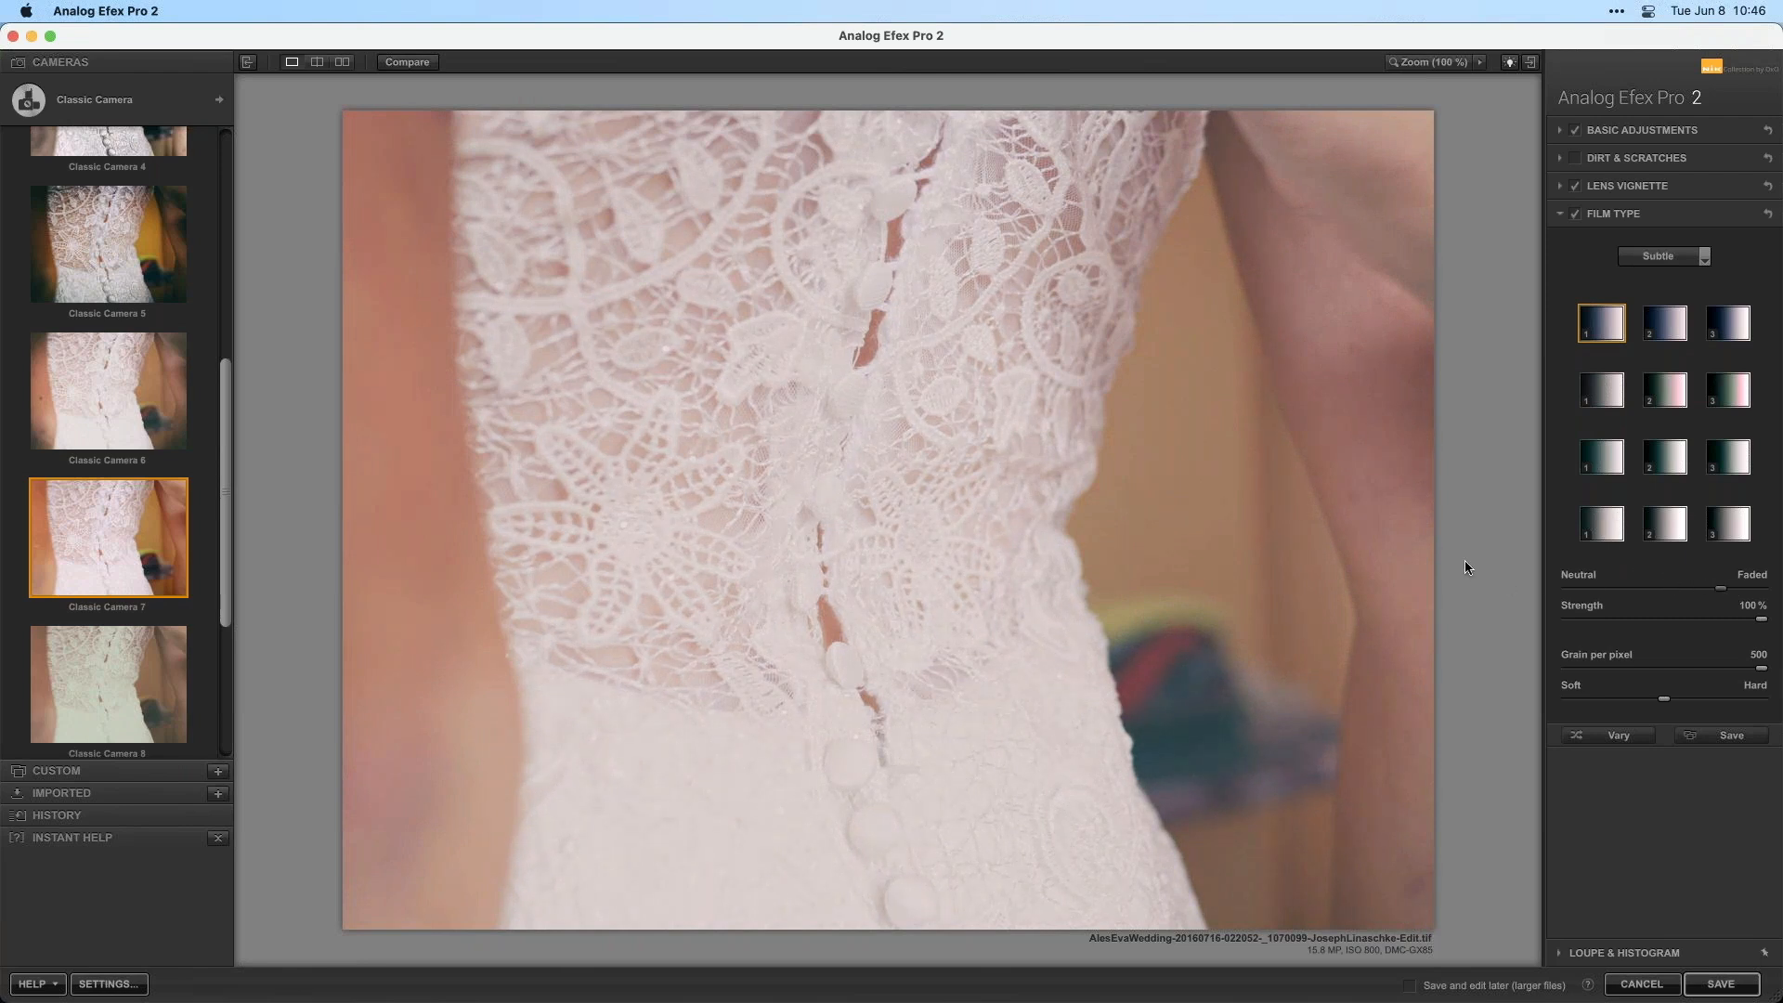
click(1722, 984)
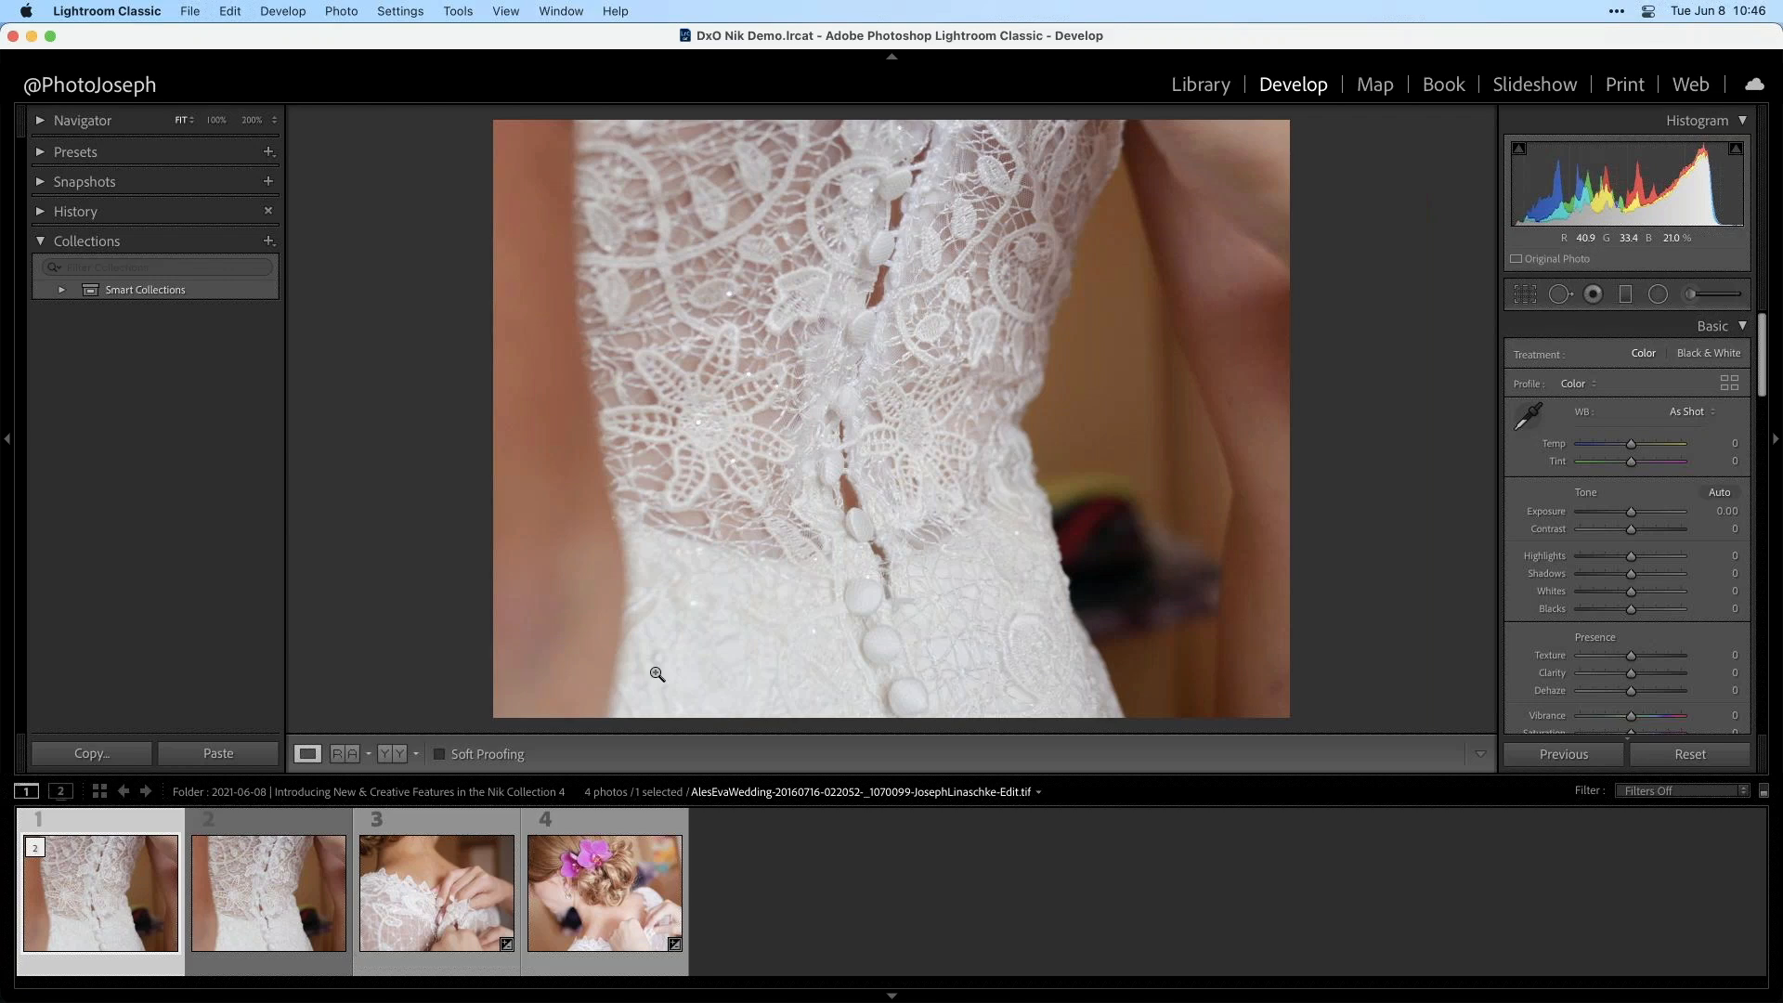
- Compare the edited dress TIFF with its original in the Library, view the other two wedding photos and return to the edited TIFF
drag(269, 892, 118, 893)
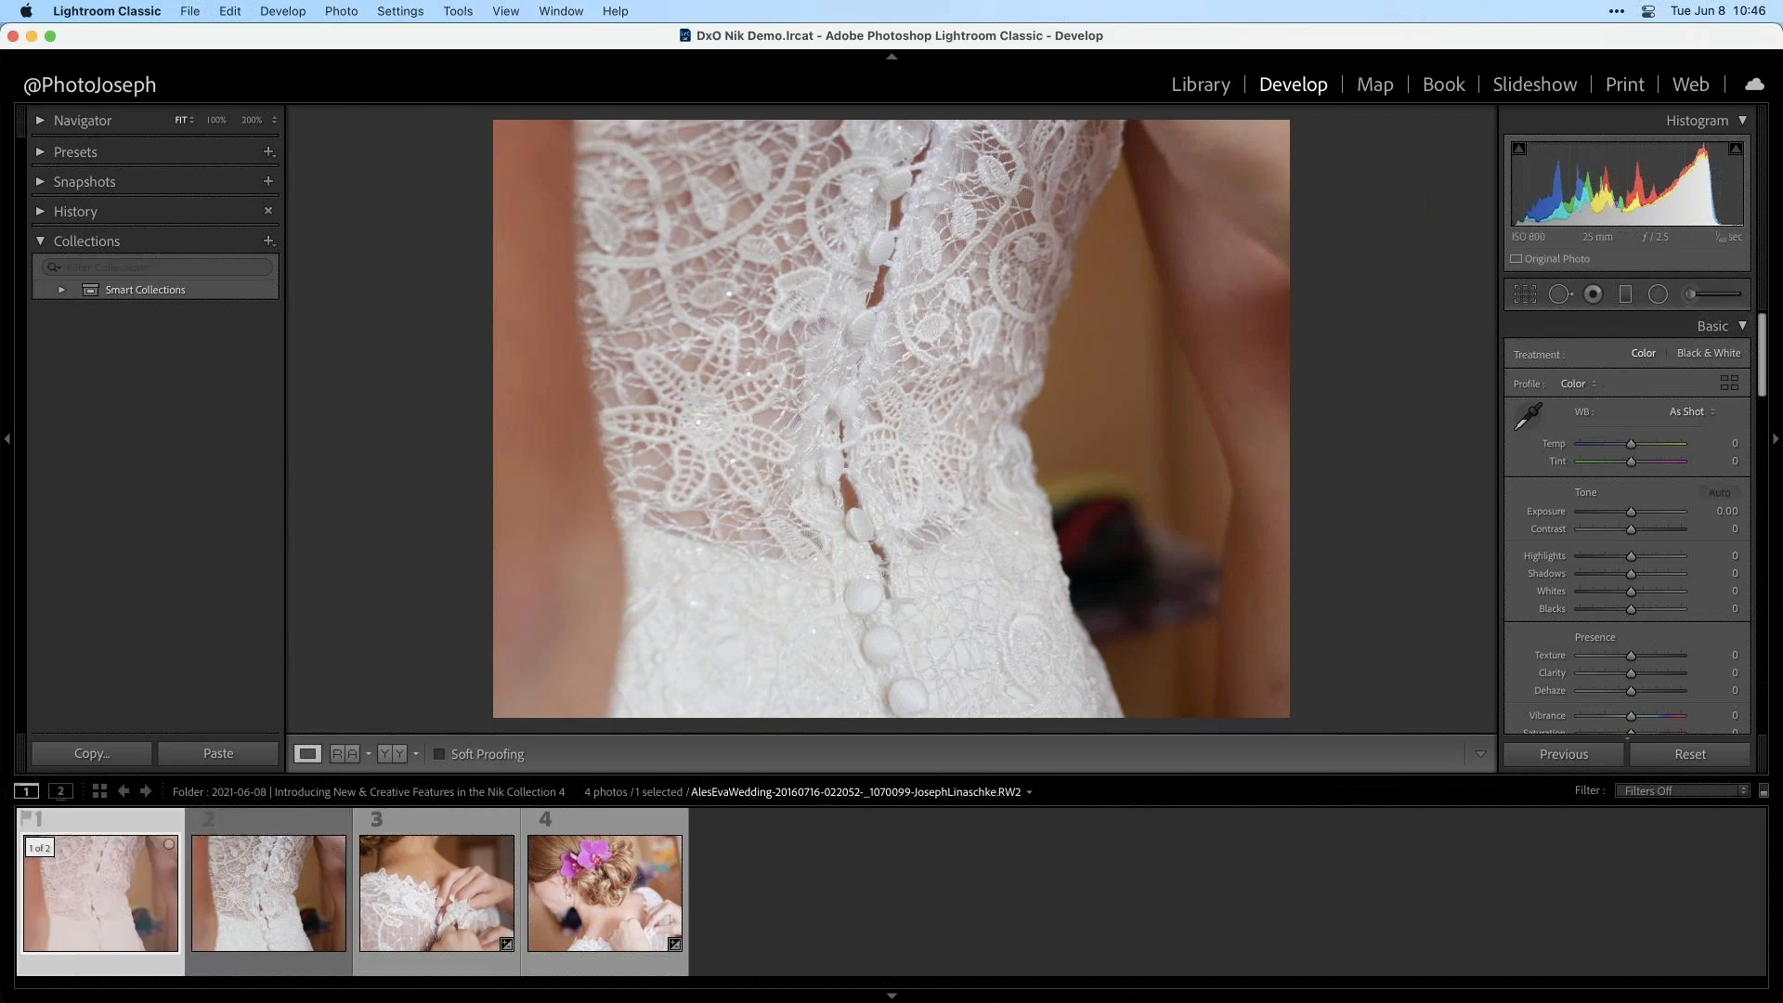
click(1198, 90)
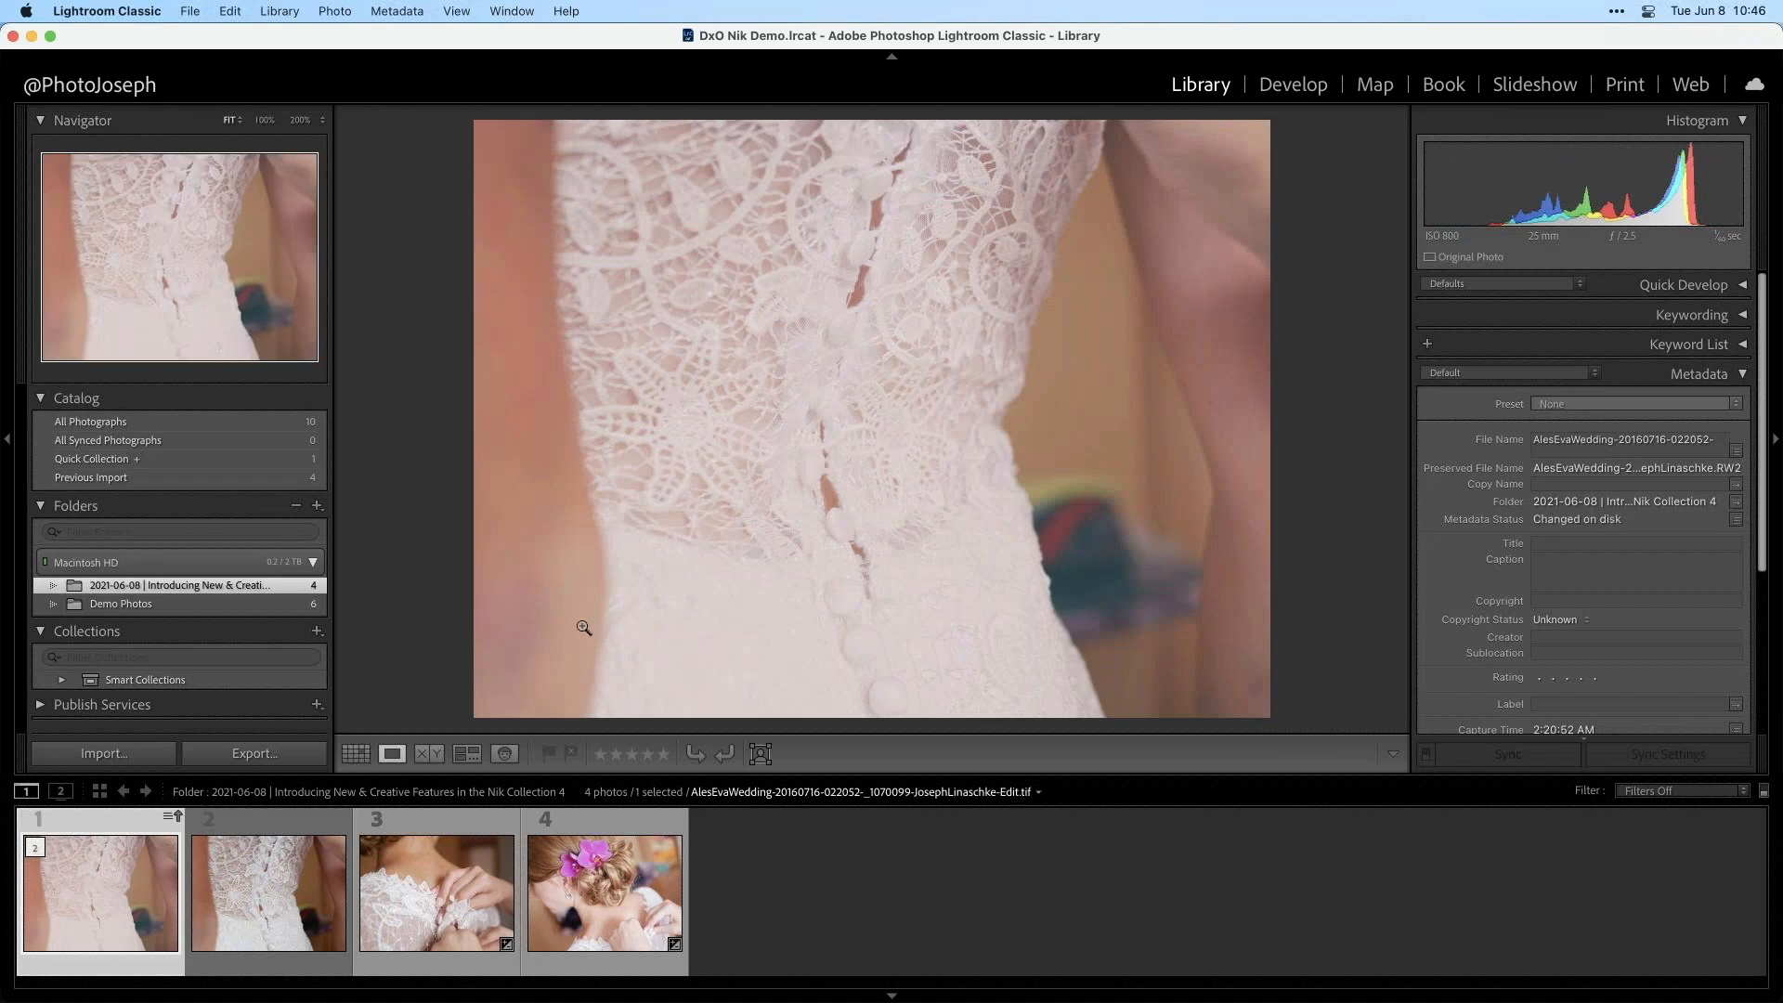
click(252, 895)
click(76, 901)
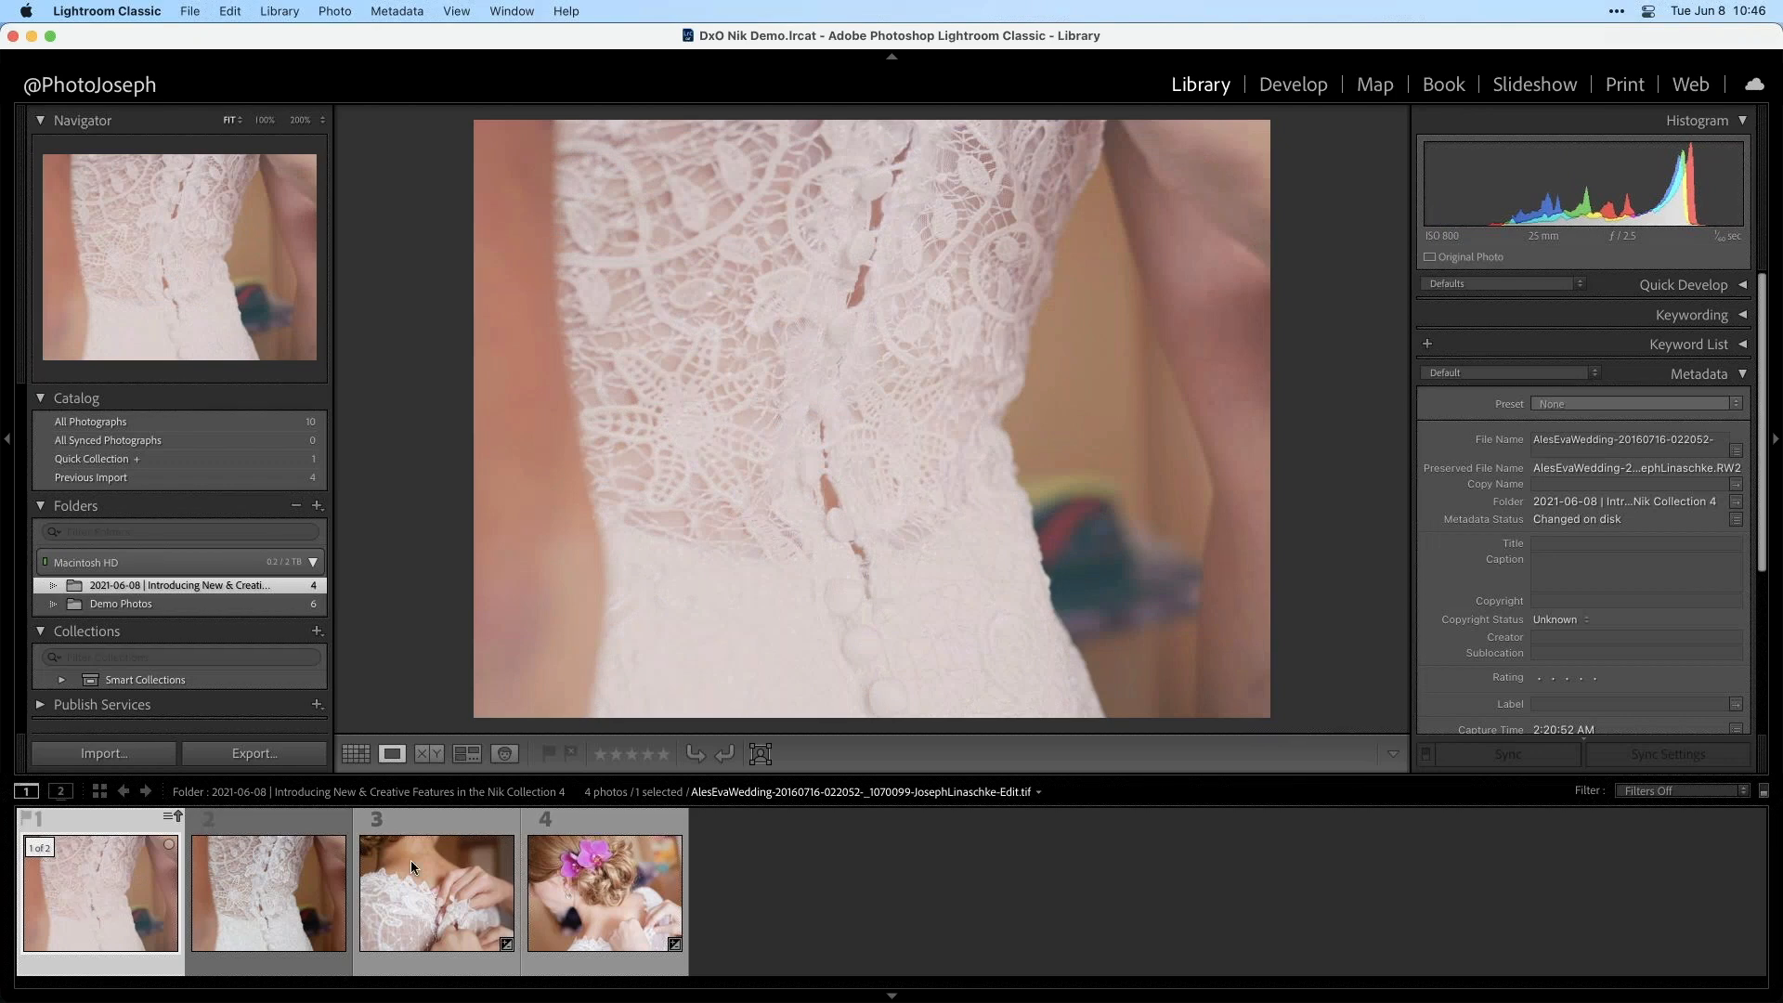
click(437, 892)
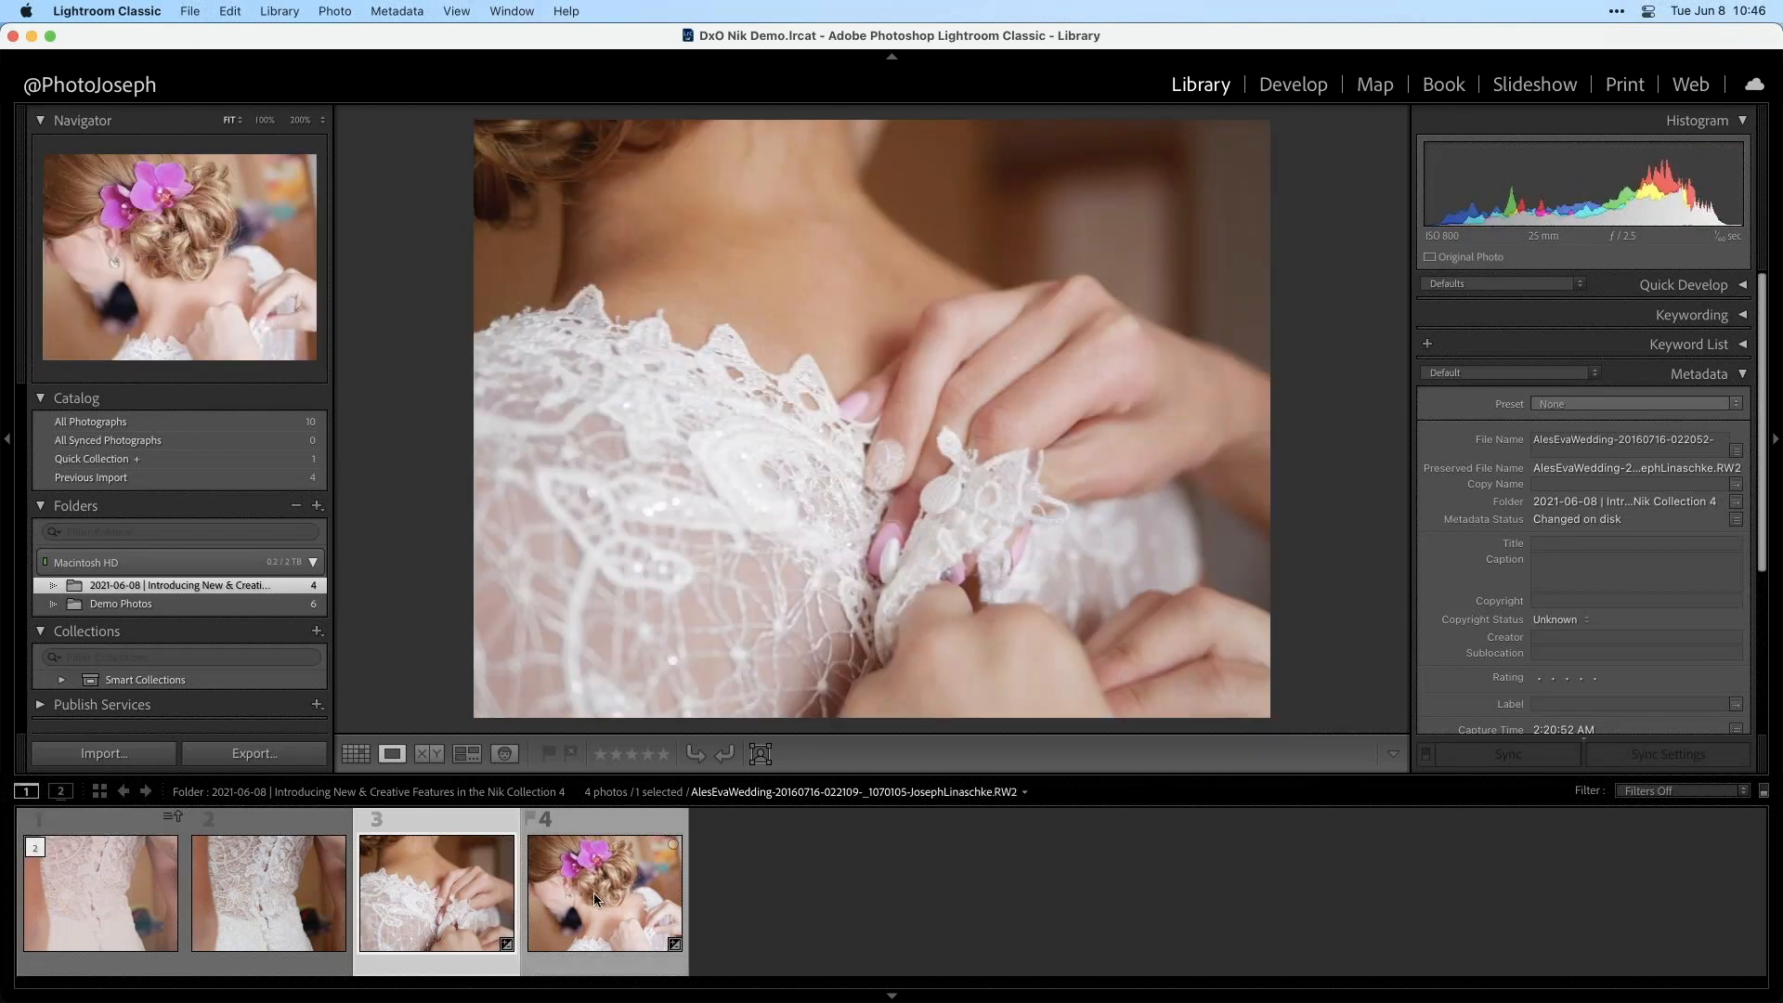
click(604, 891)
key(Left)
key(Left)
key(Left)
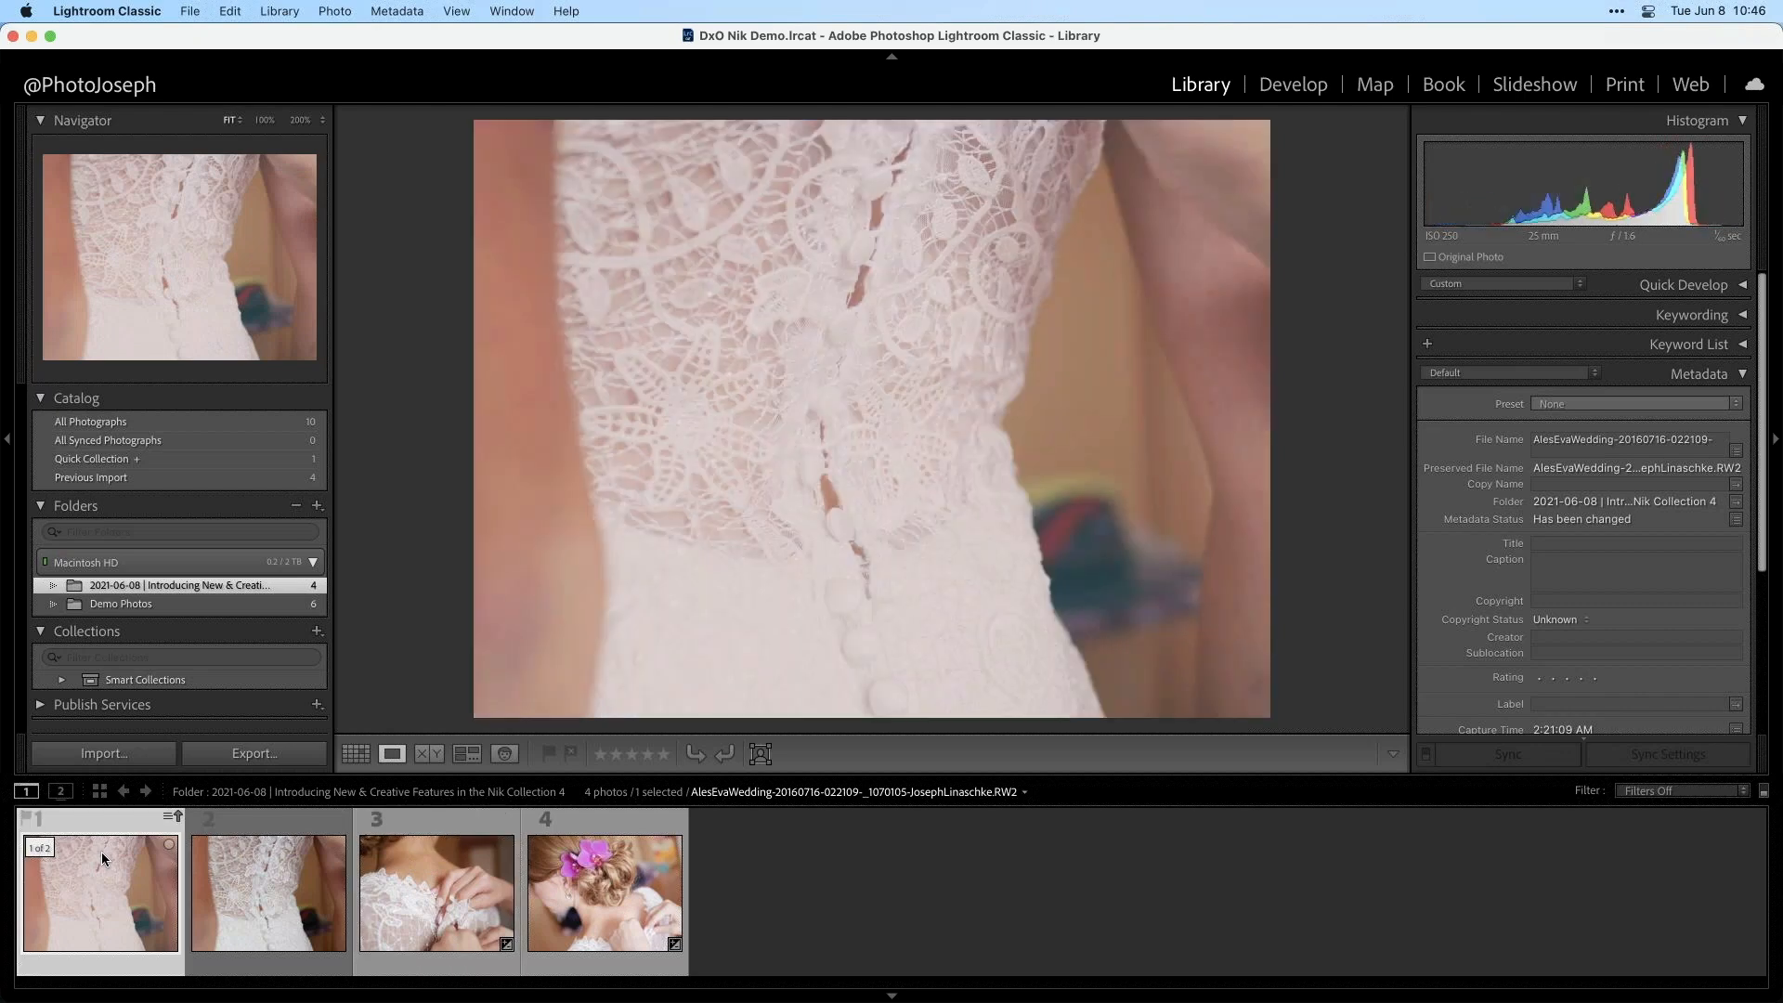
- Copy the Viveza effect parameters from the edited dress TIFF with Nik Collection's Copy and Apply Parameters
right_click(892, 265)
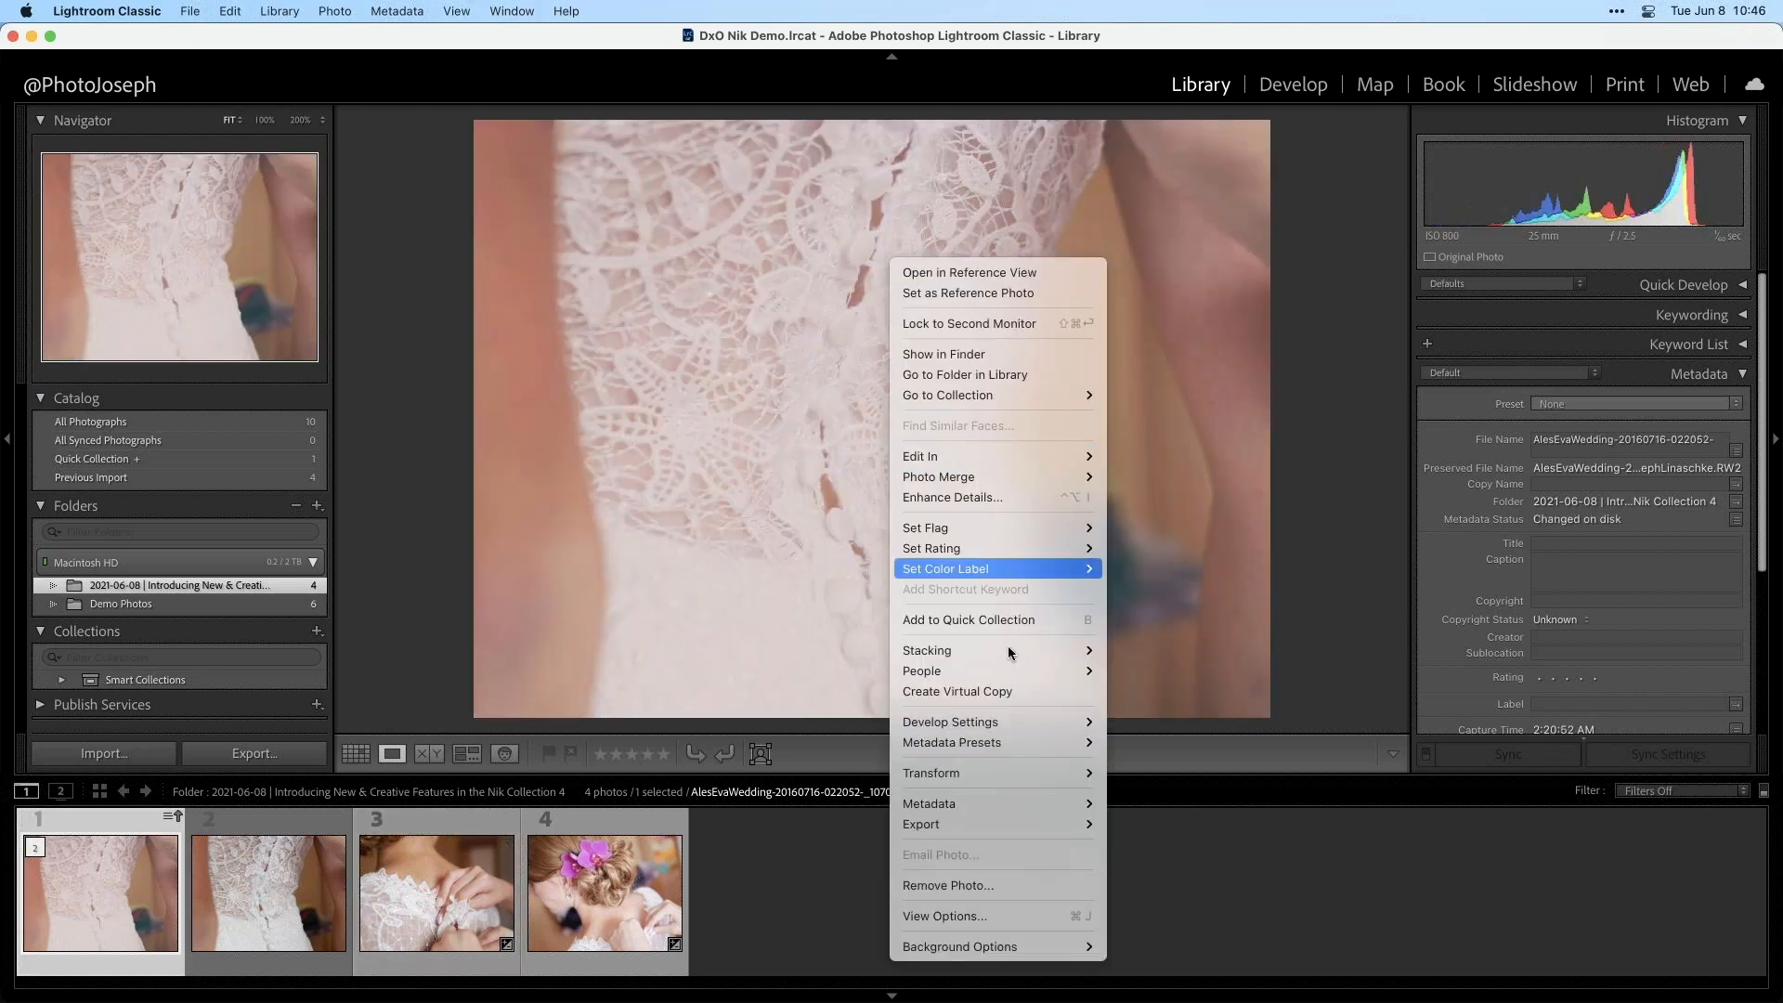
mouse_move(1062, 825)
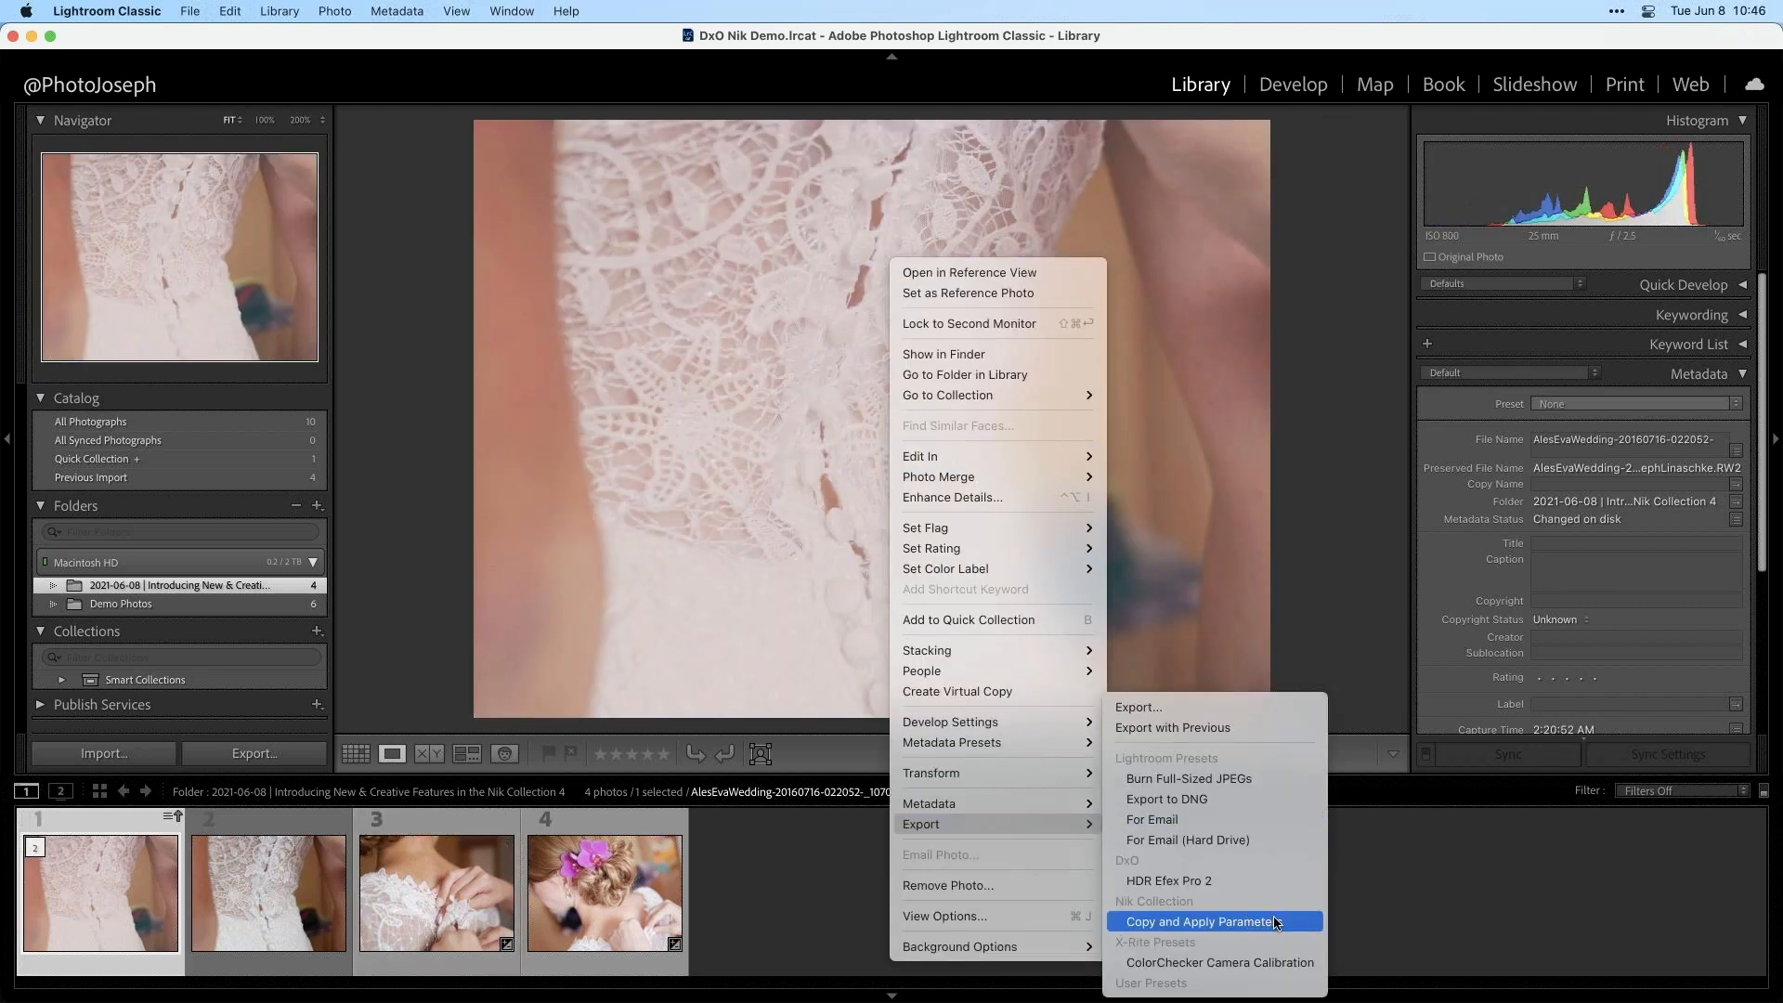
click(1307, 922)
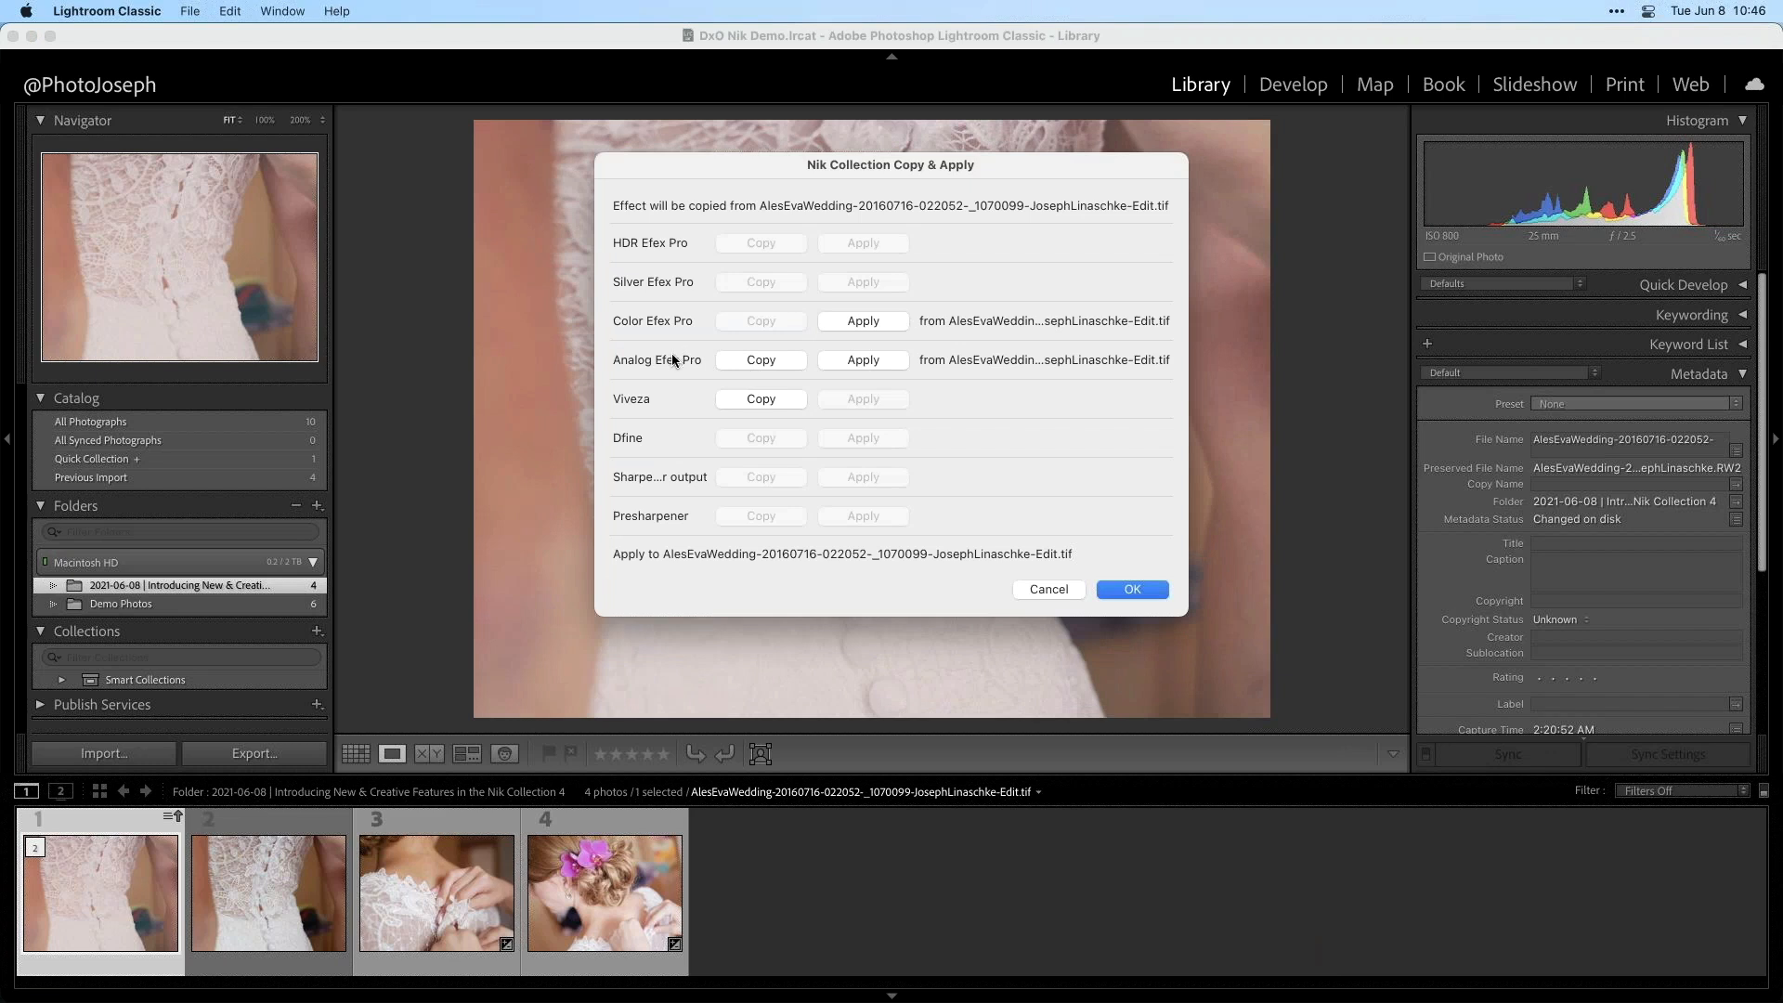
click(760, 399)
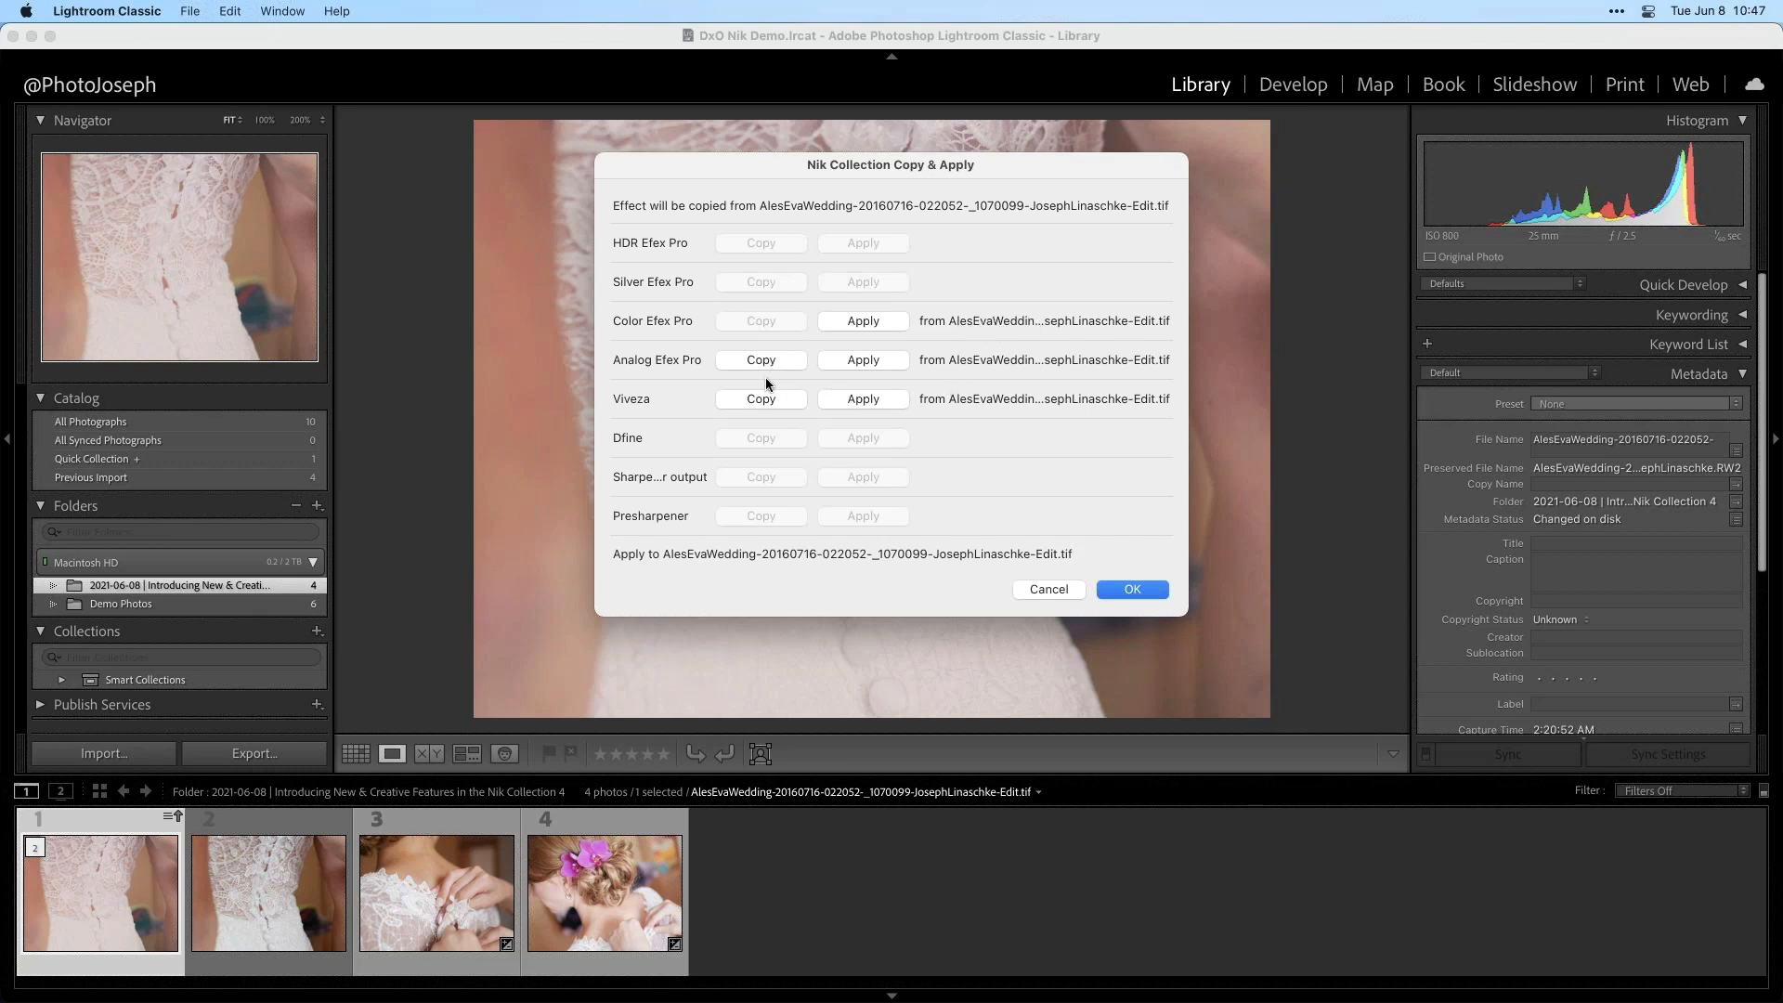
click(1138, 589)
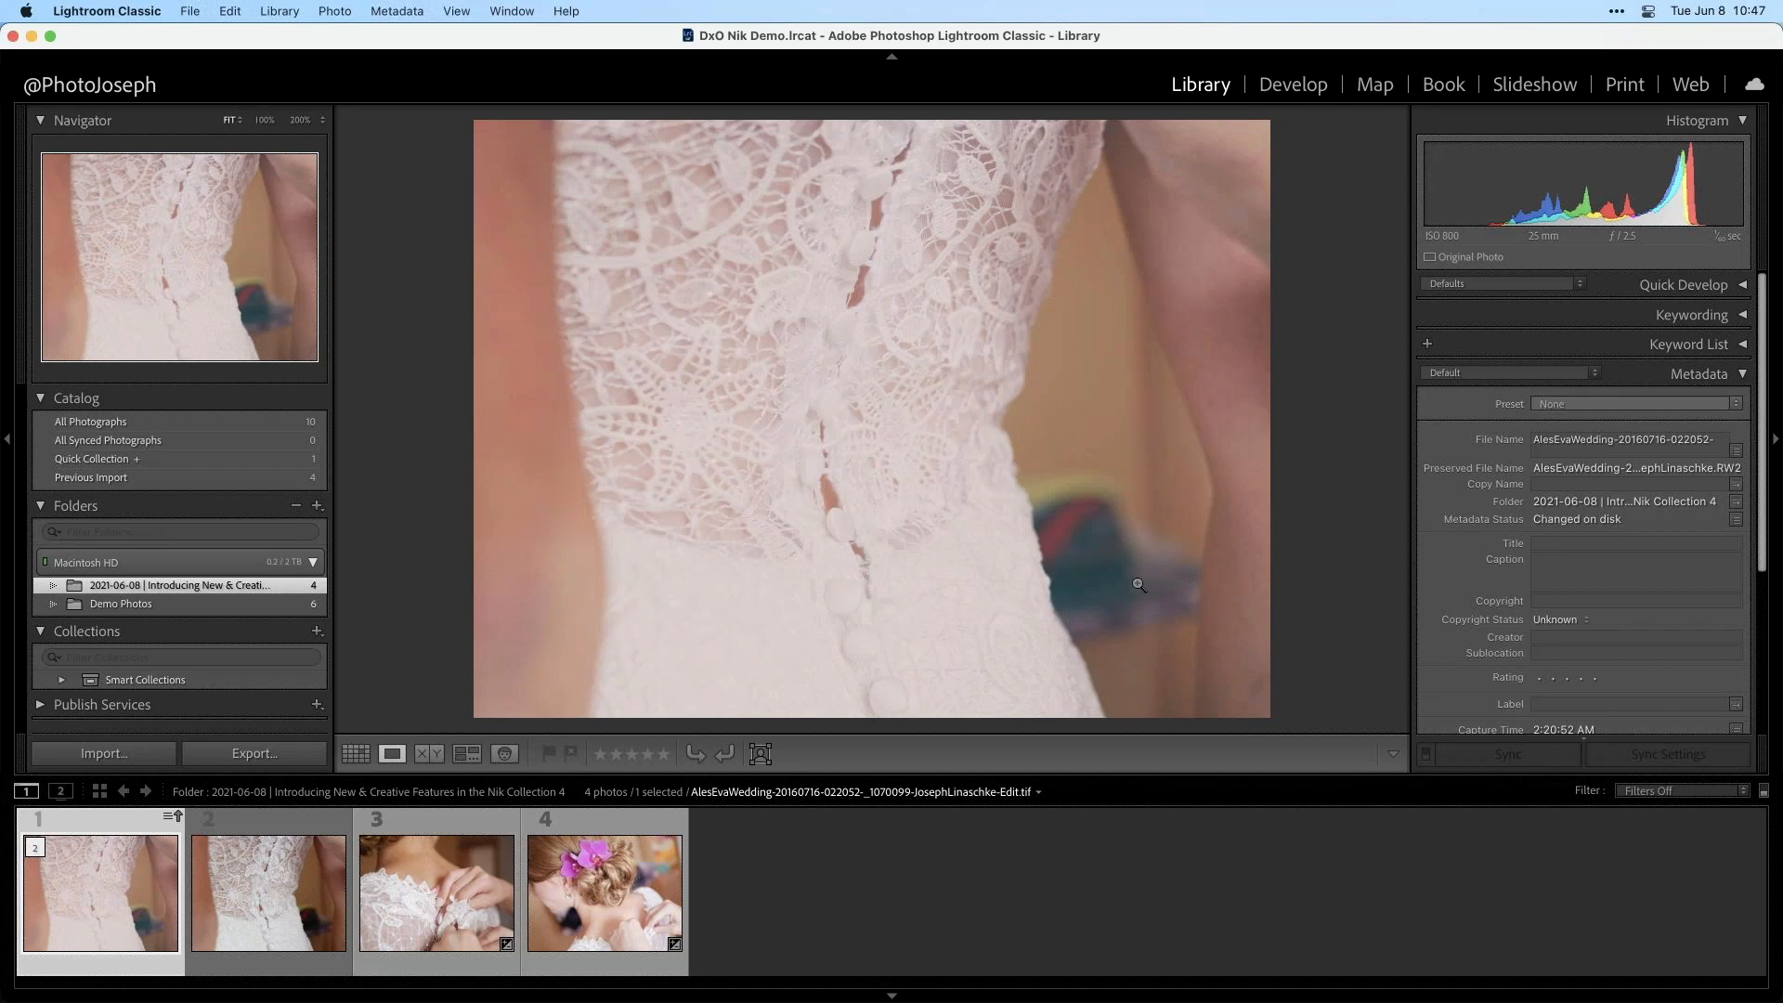
- Apply the copied Viveza parameters to the fastening-hands and orchid-hairstyle raw photos as copies with Lightroom adjustments
click(423, 883)
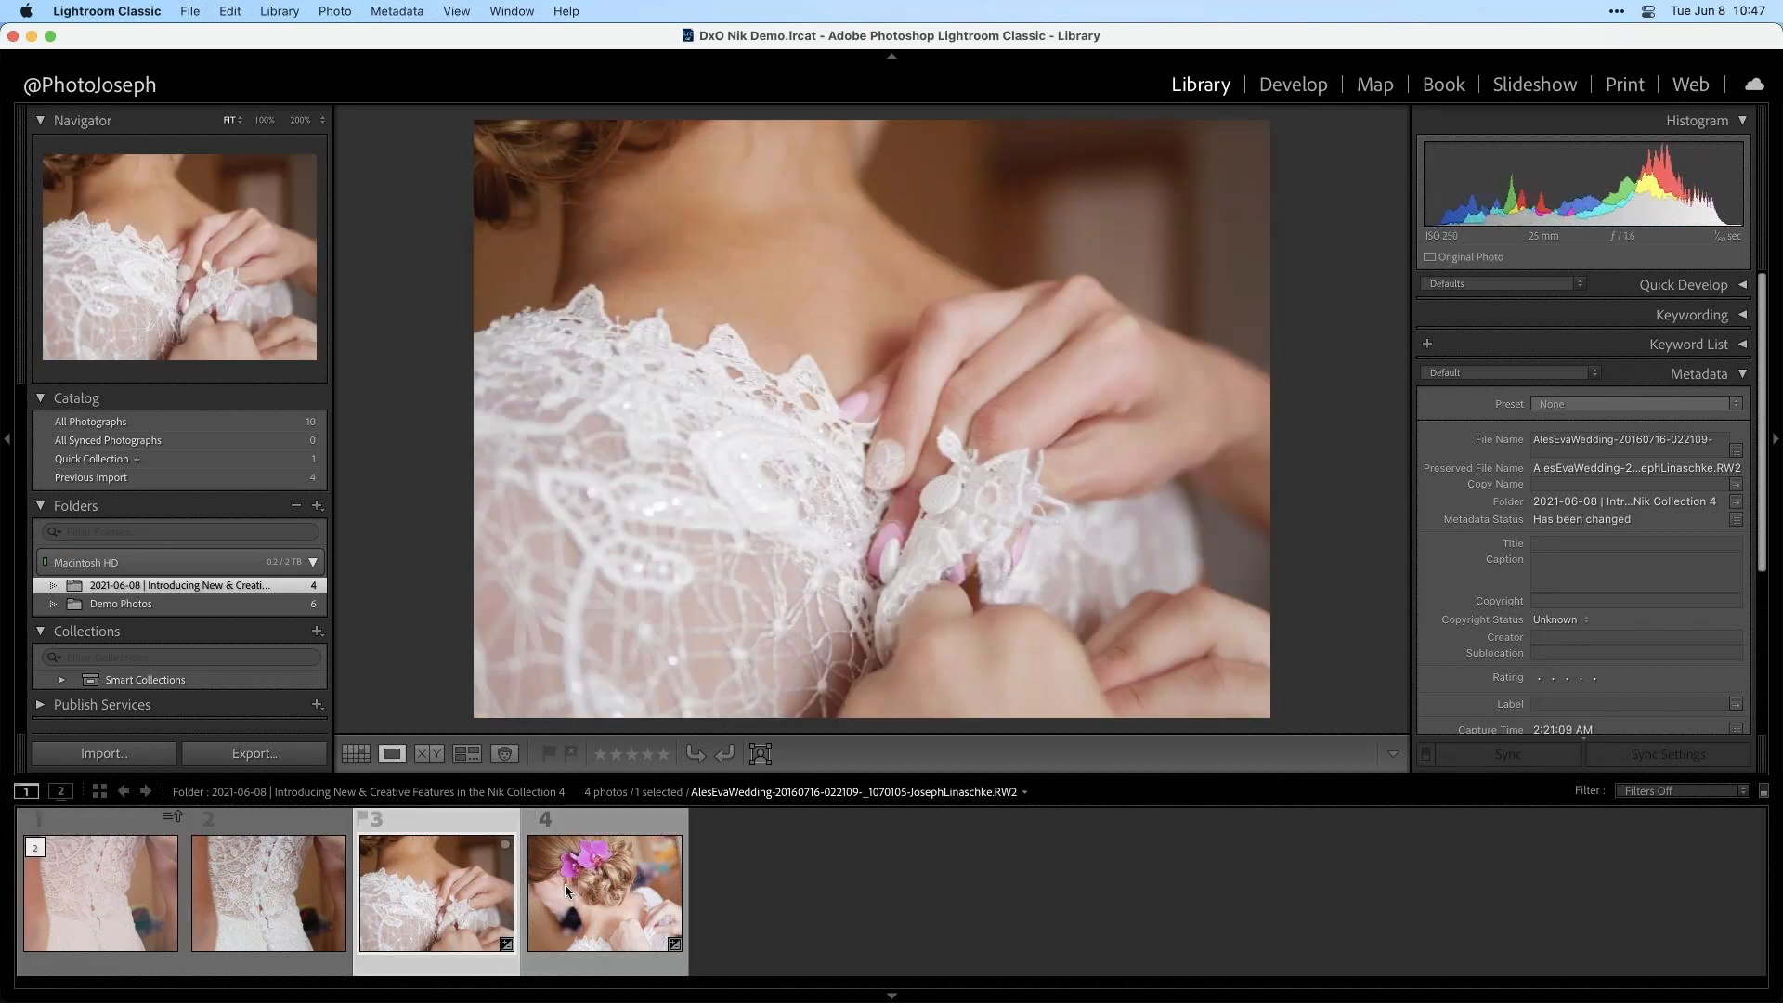
shift+click(571, 891)
right_click(609, 851)
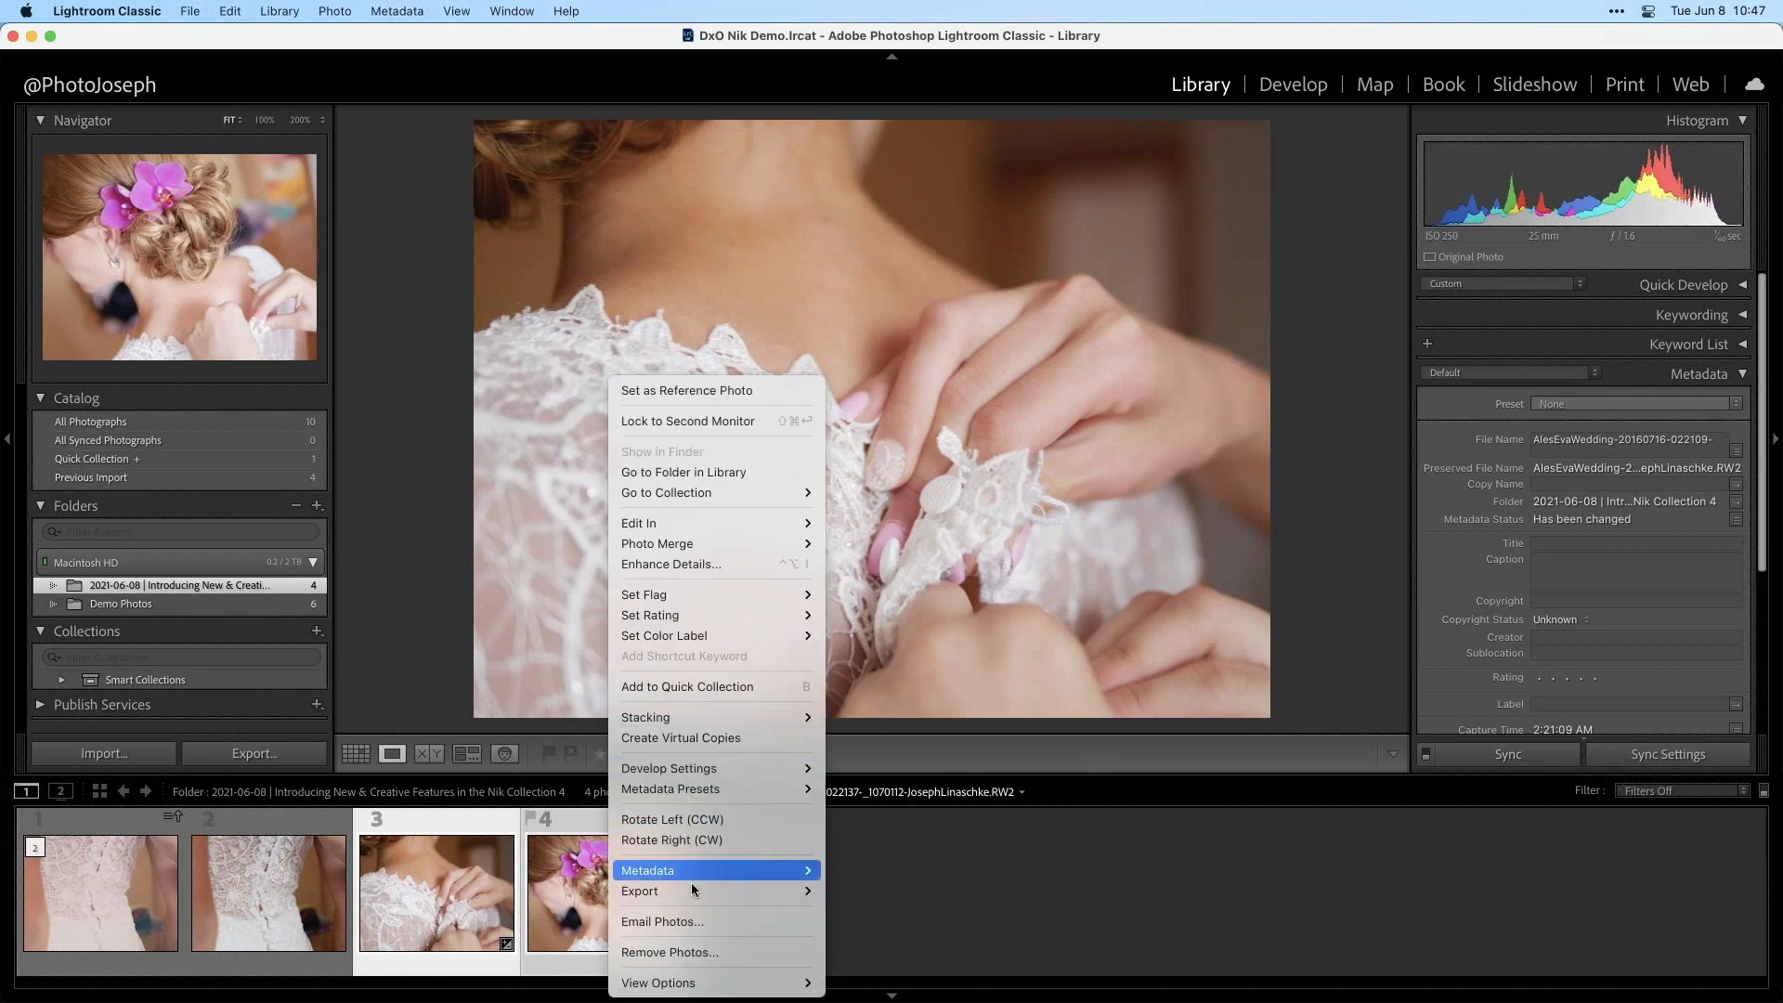
mouse_move(696, 891)
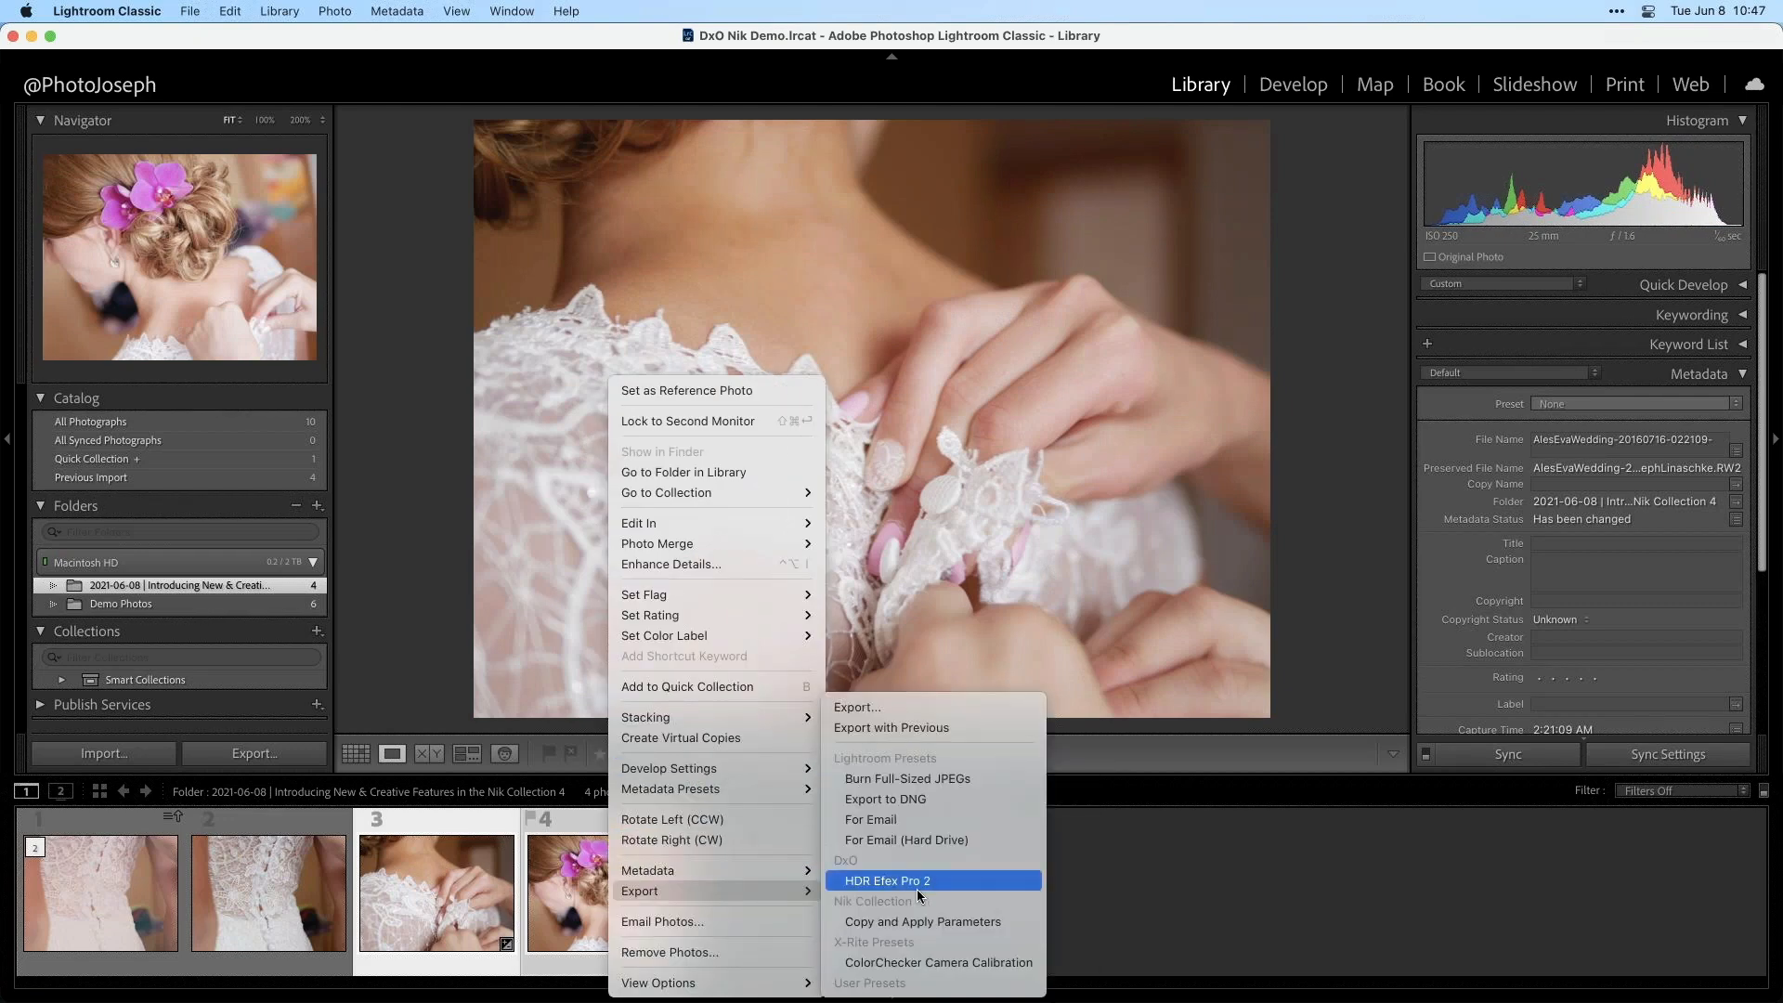
click(1019, 923)
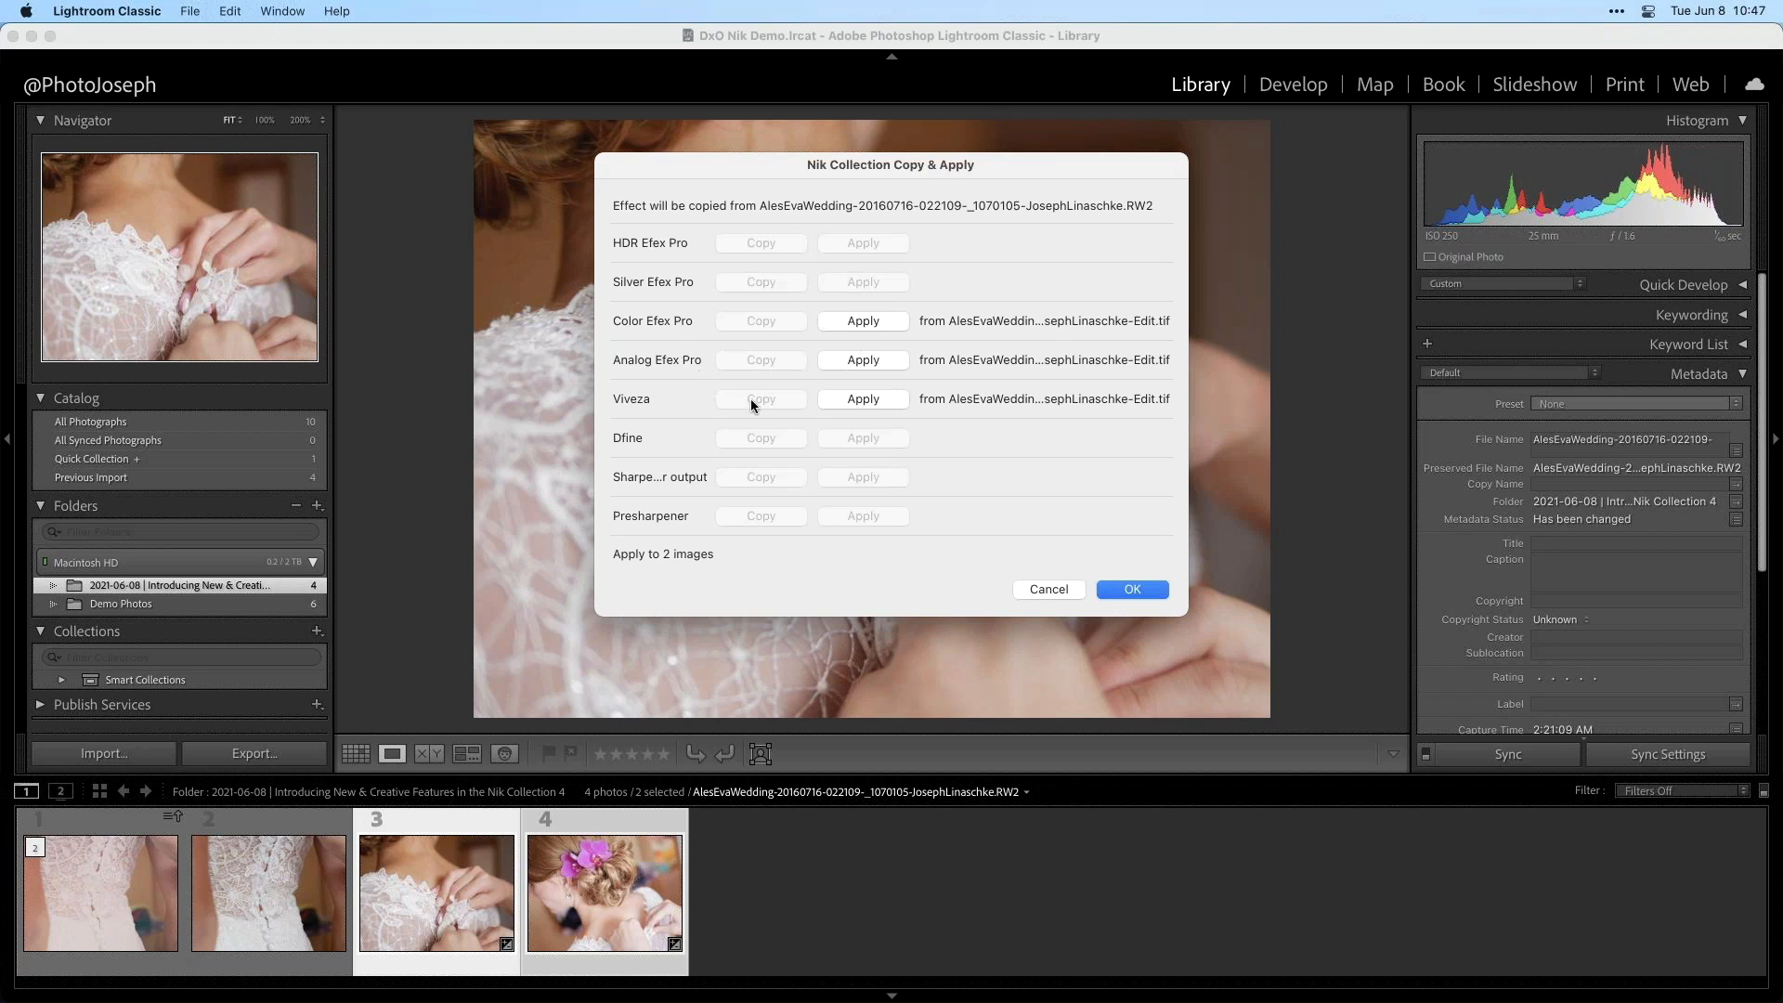
click(864, 398)
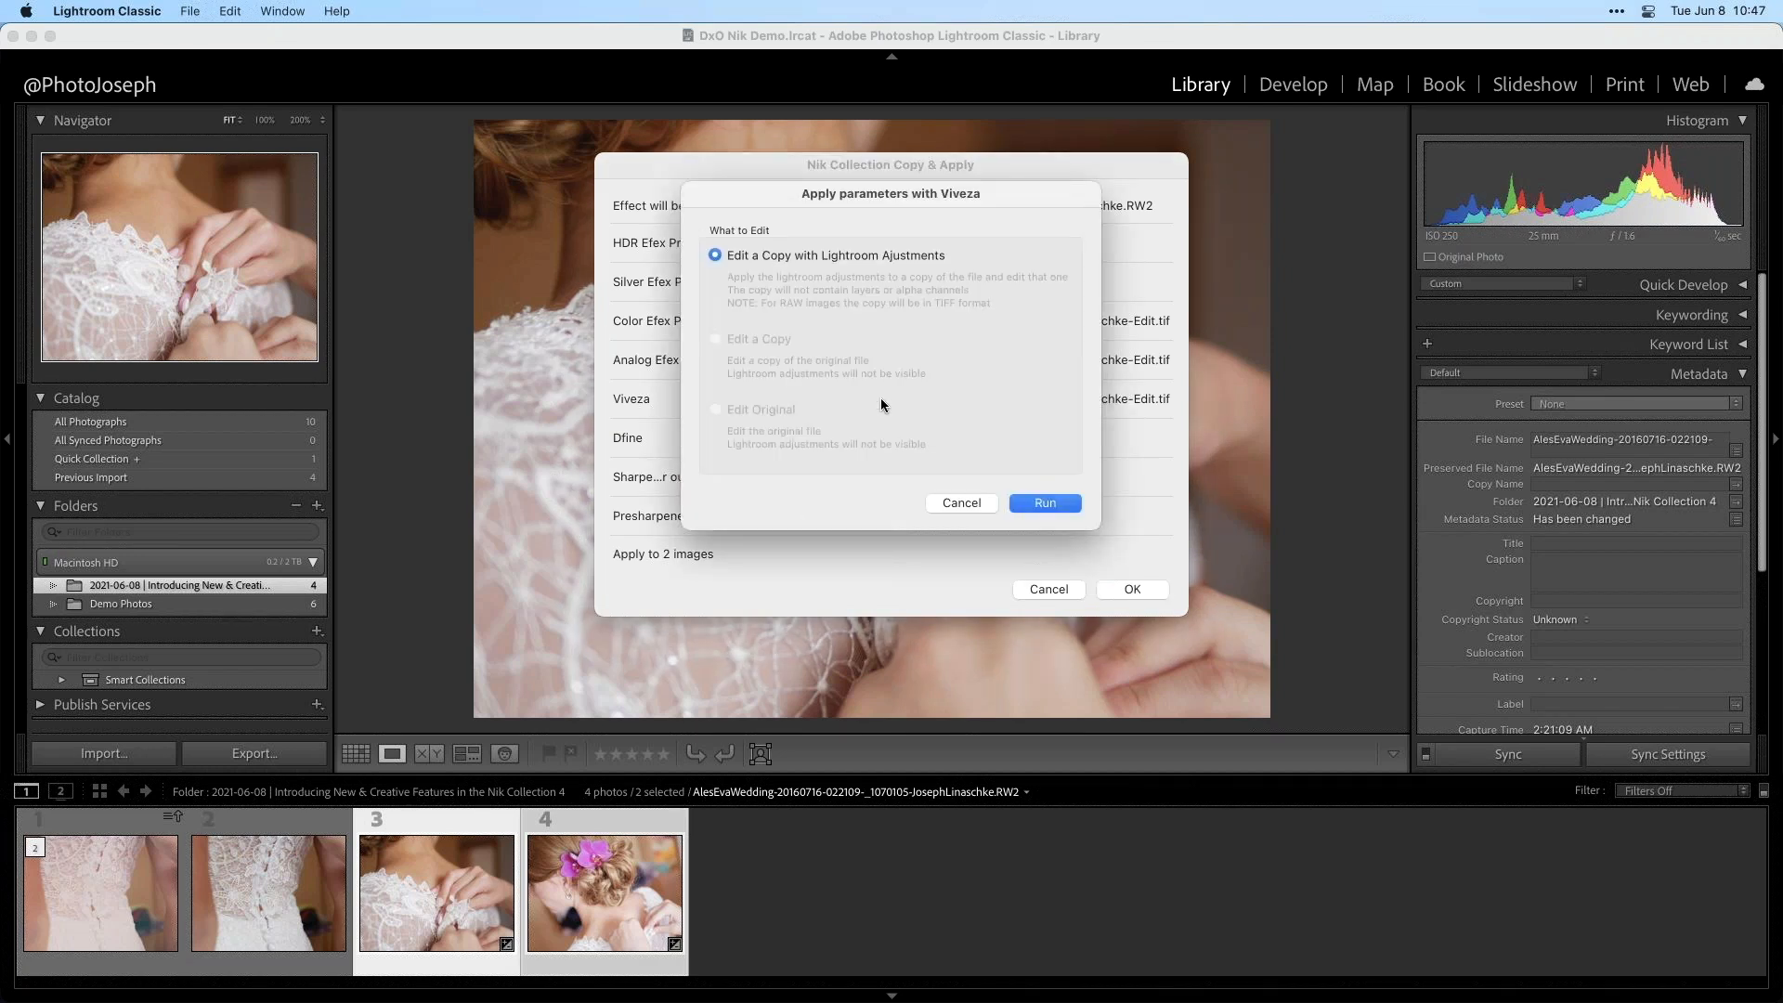
click(1044, 501)
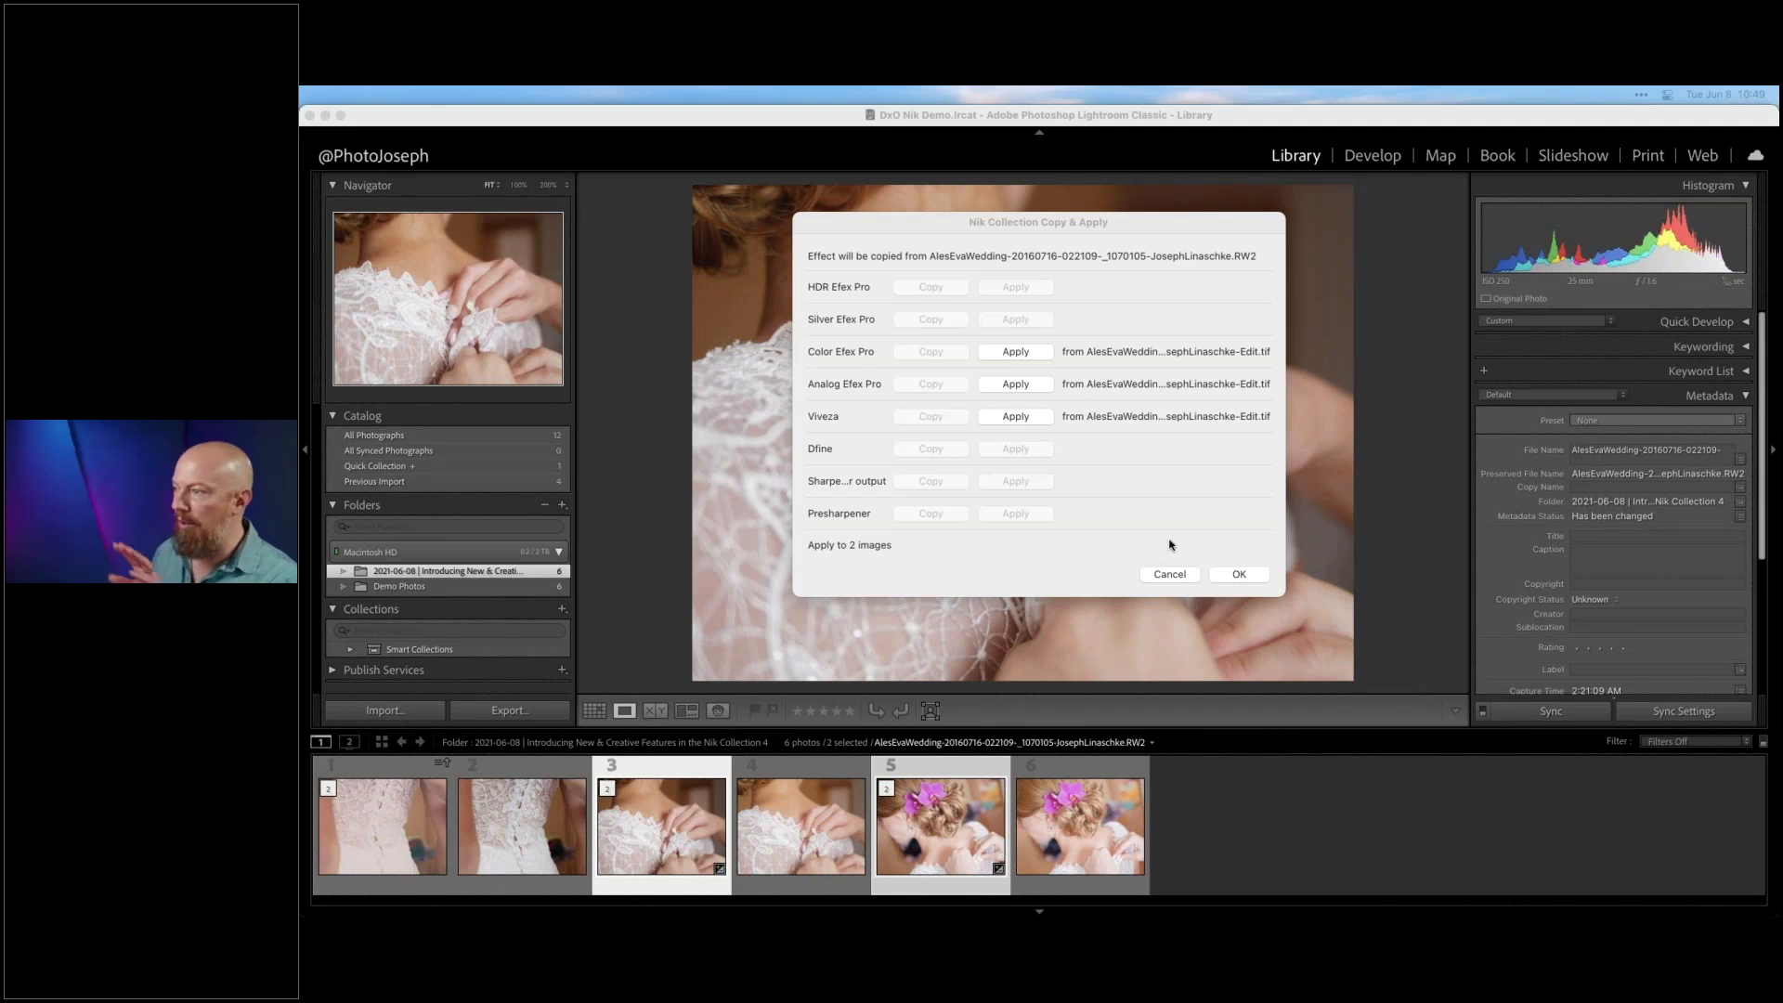
click(1248, 576)
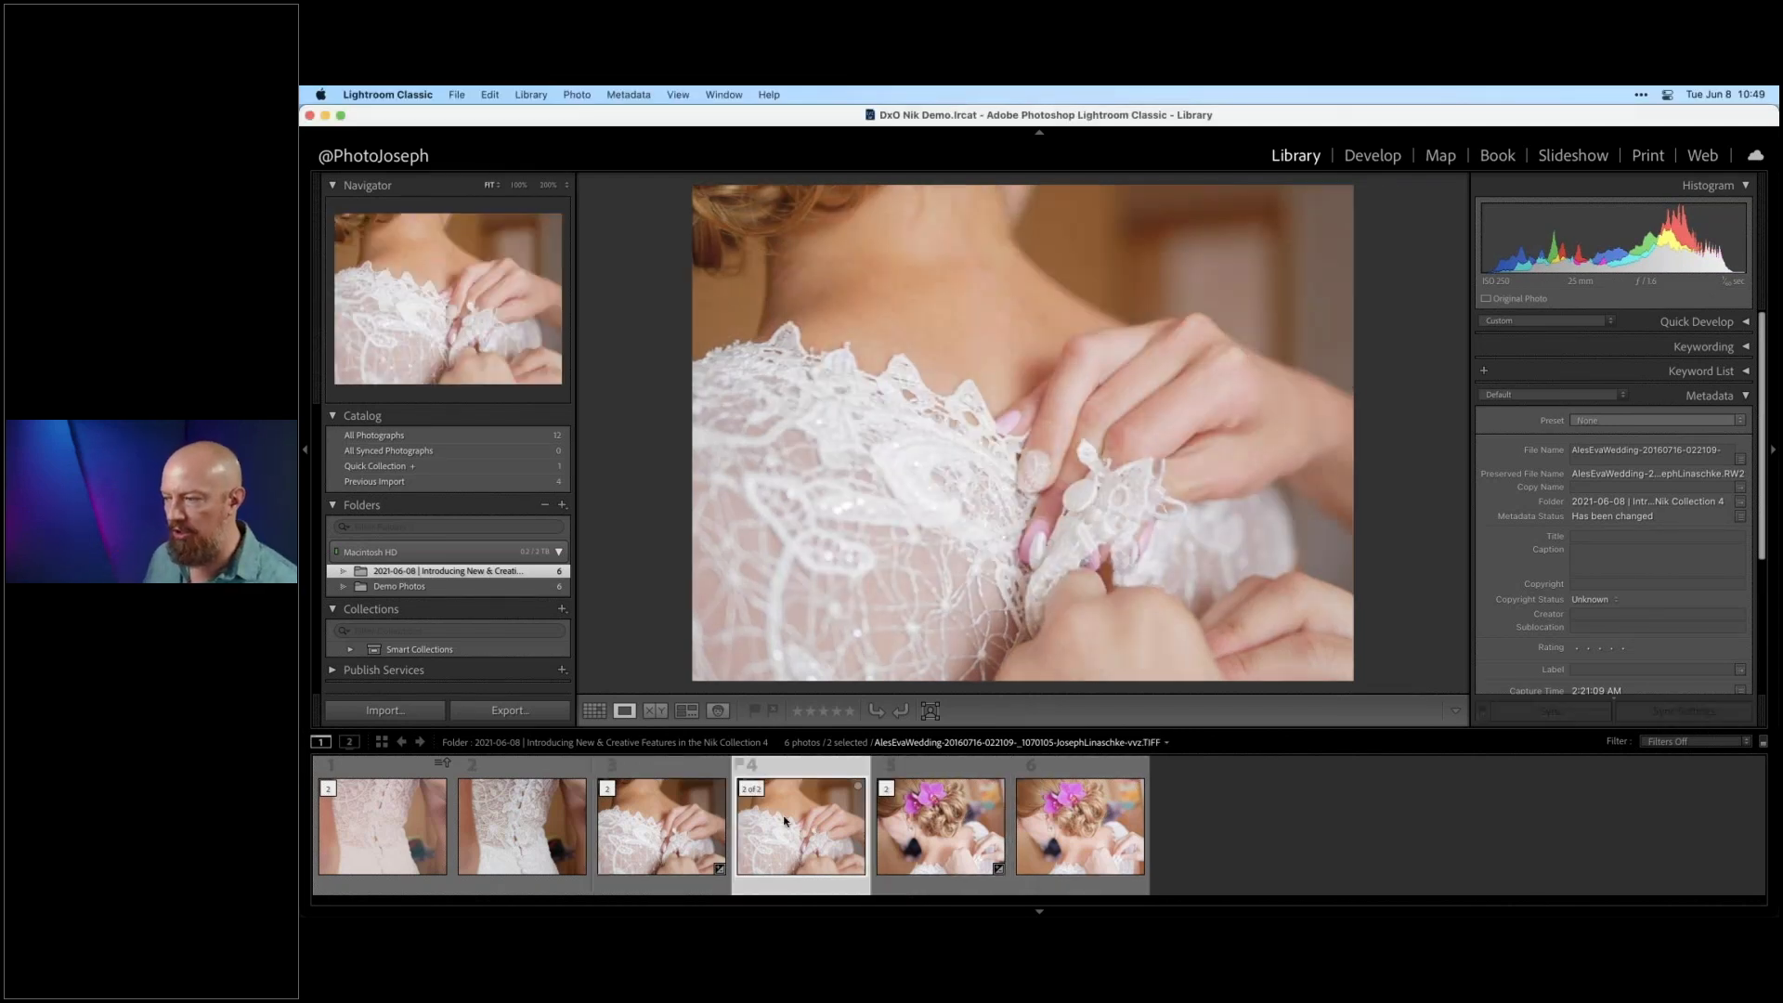
- Apply the copied Analog Efex Pro parameters to the fastening-hands and orchid-hairstyle Viveza TIFFs, editing the original files
key(Right)
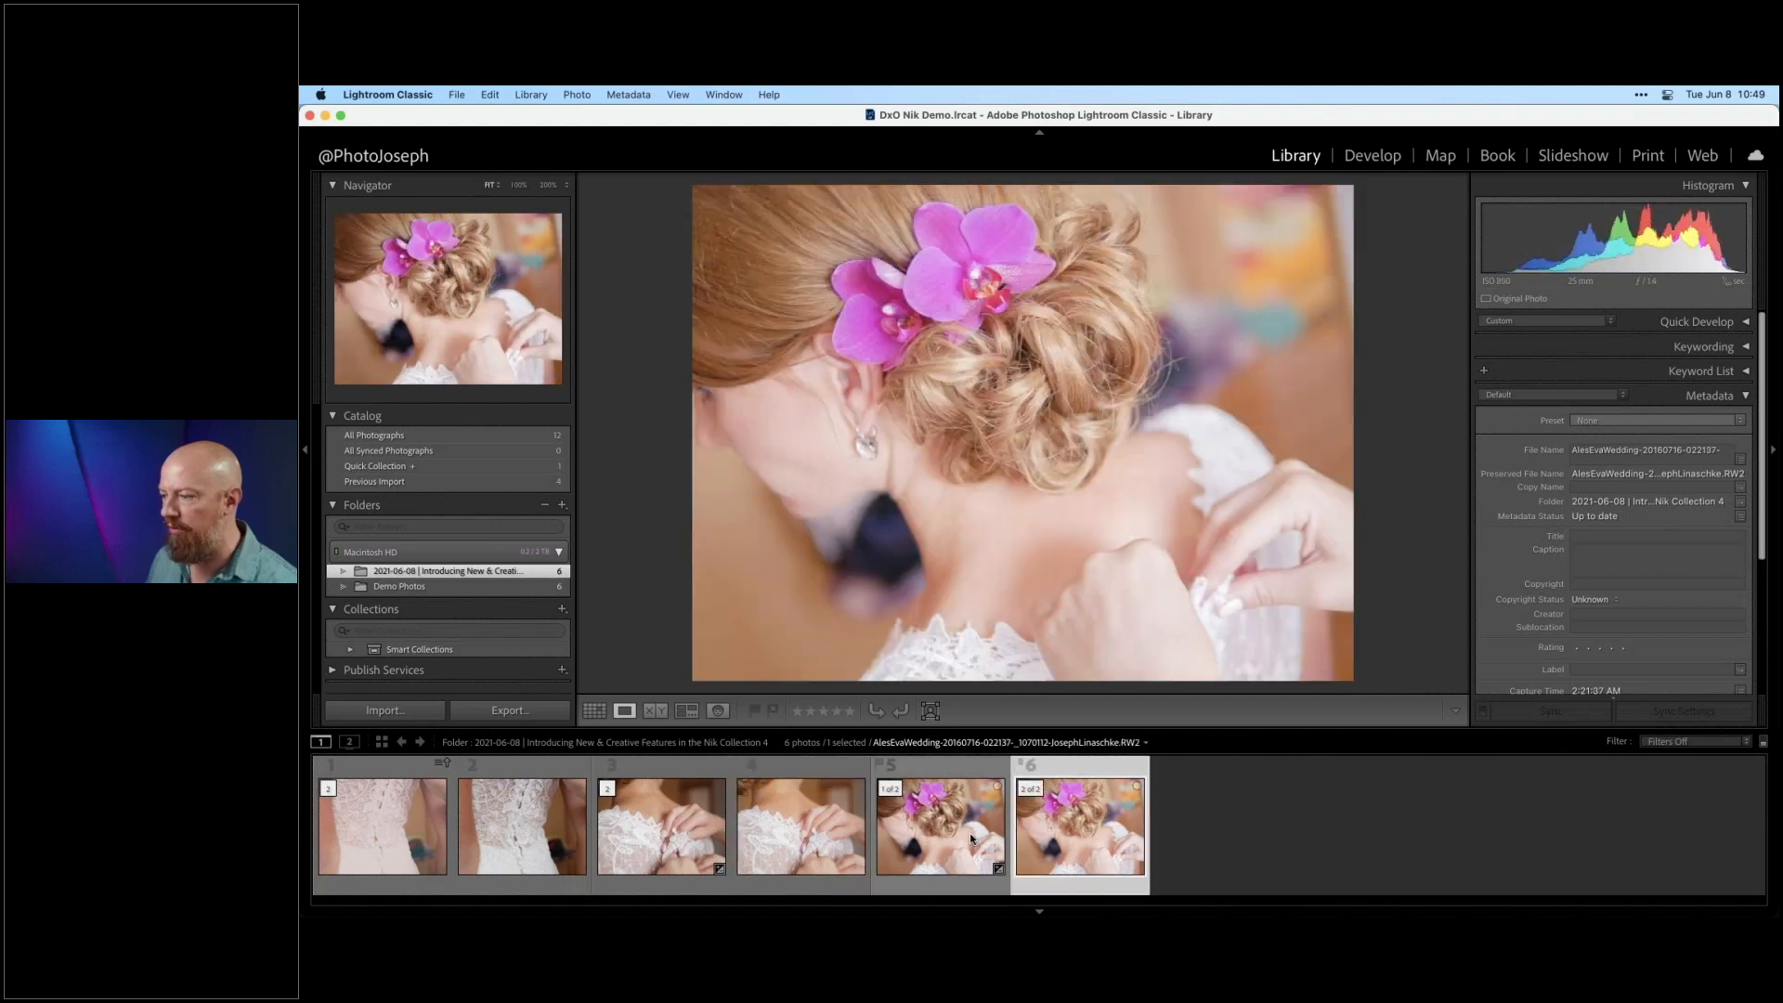
click(1074, 827)
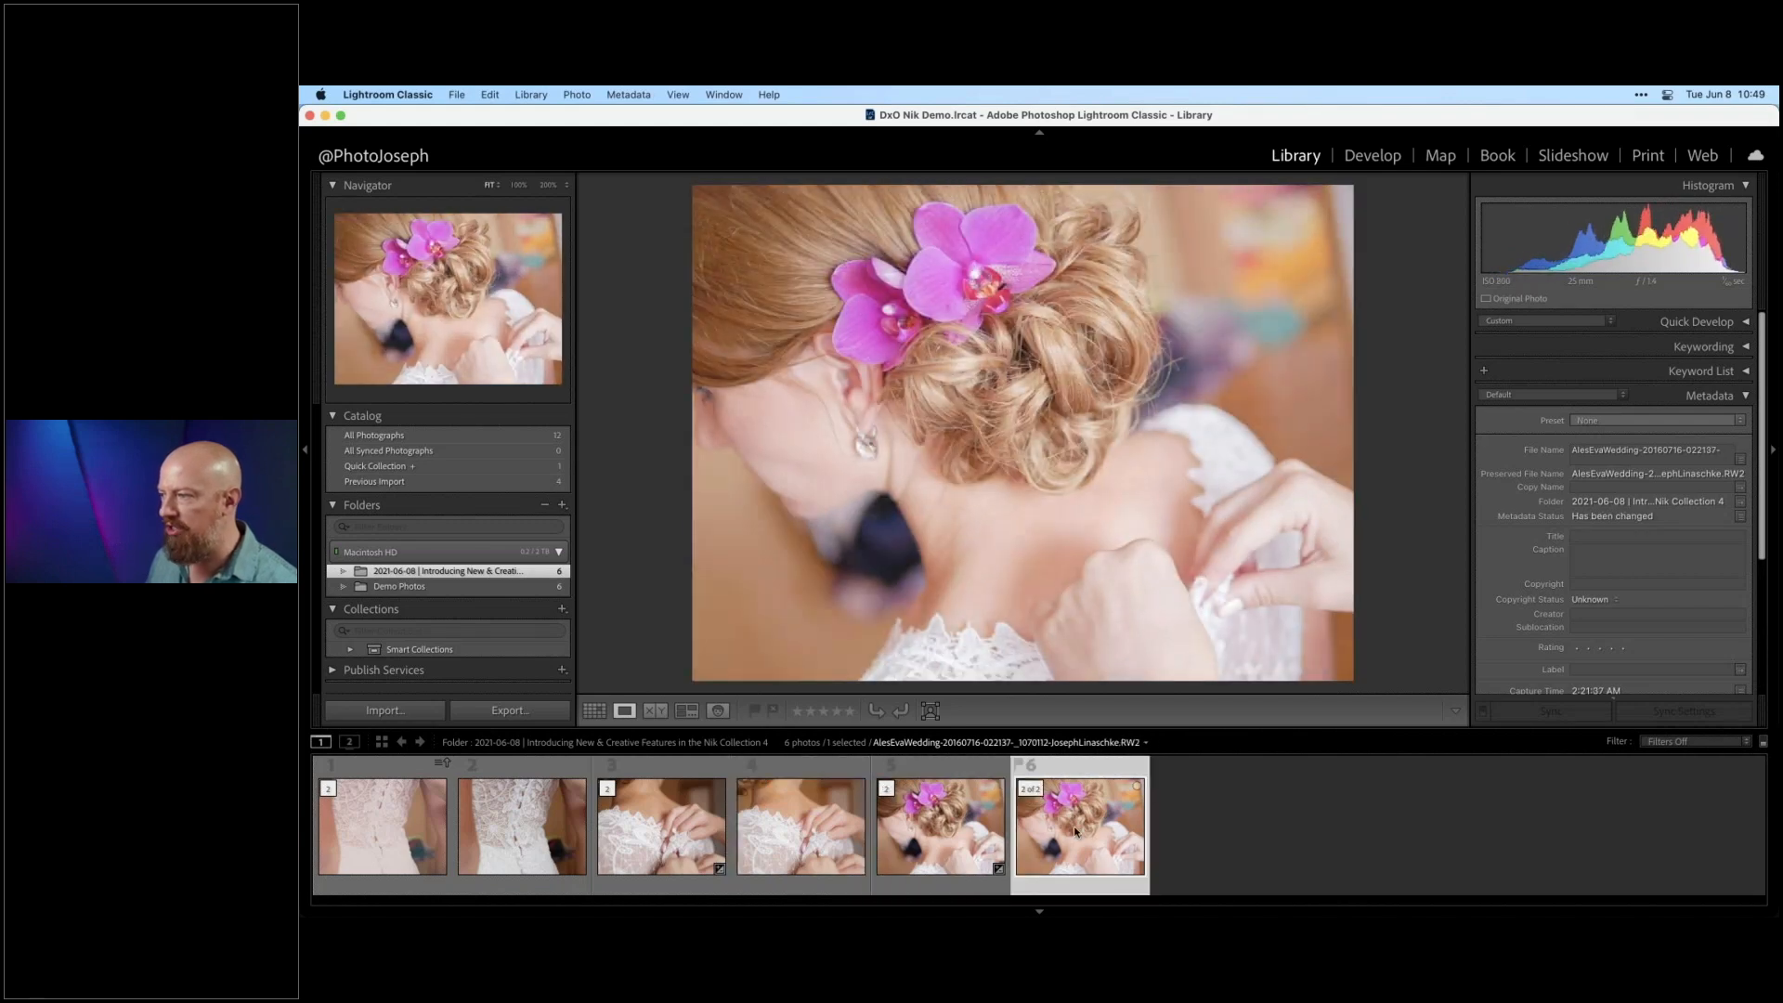
super+click(792, 831)
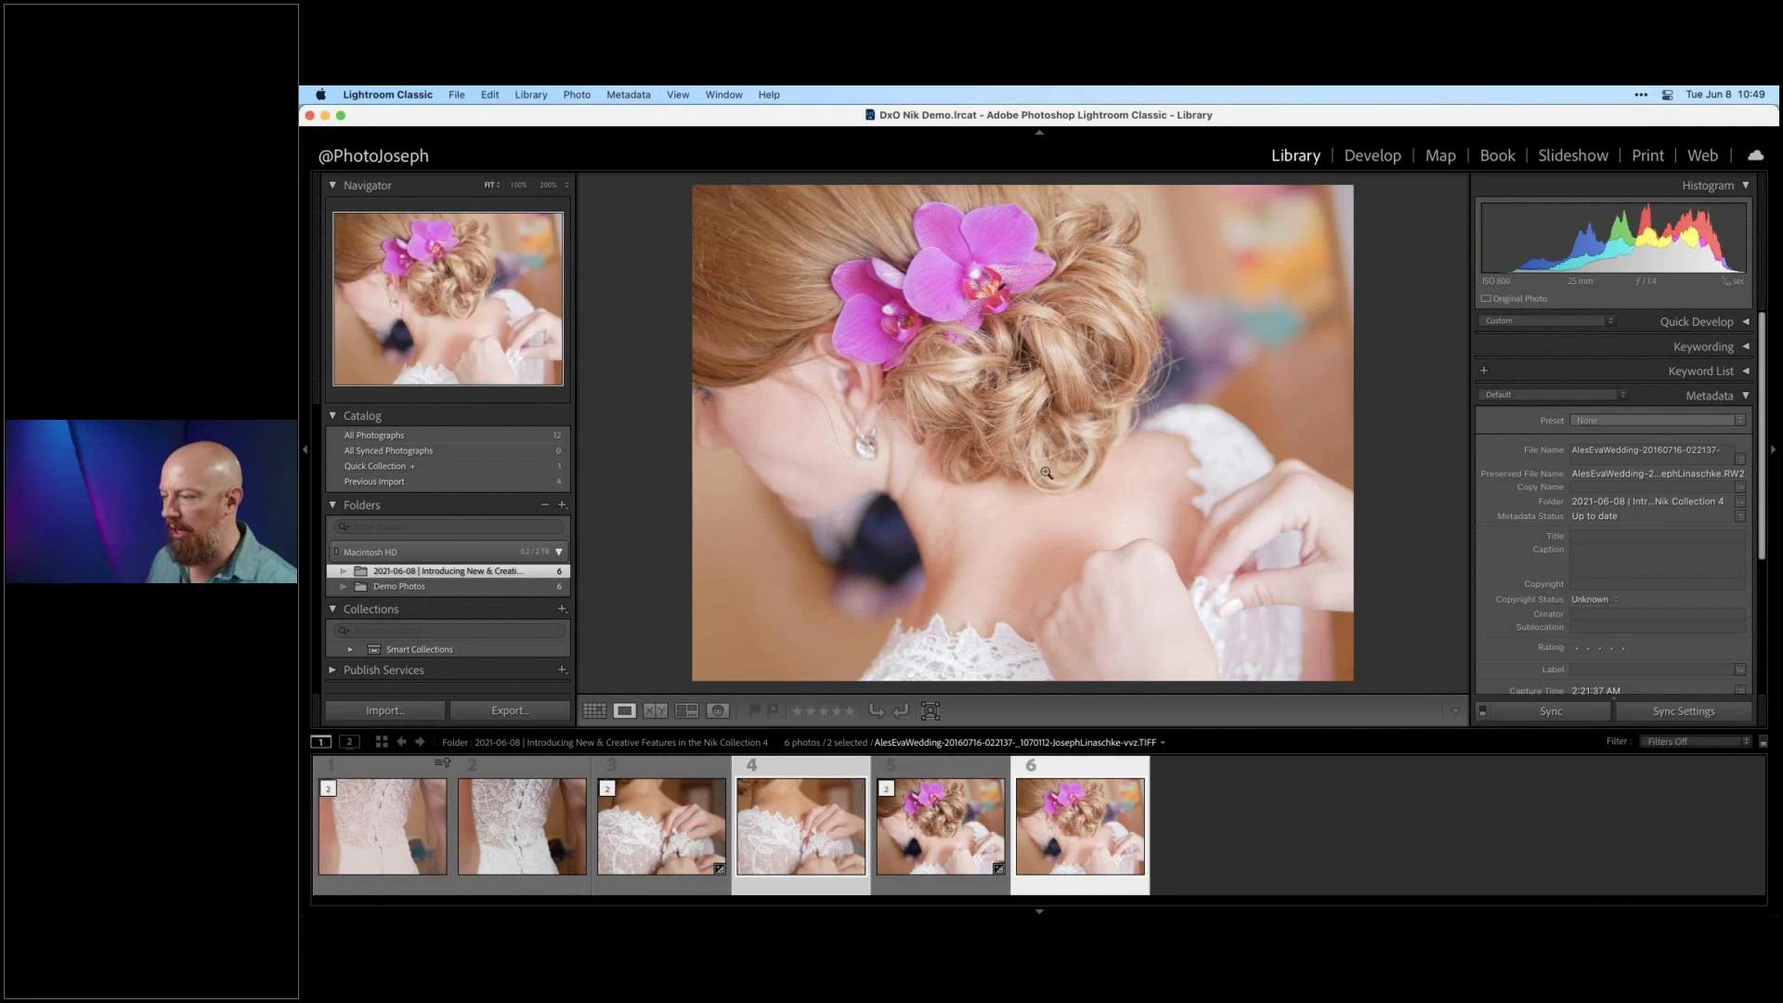
right_click(1032, 415)
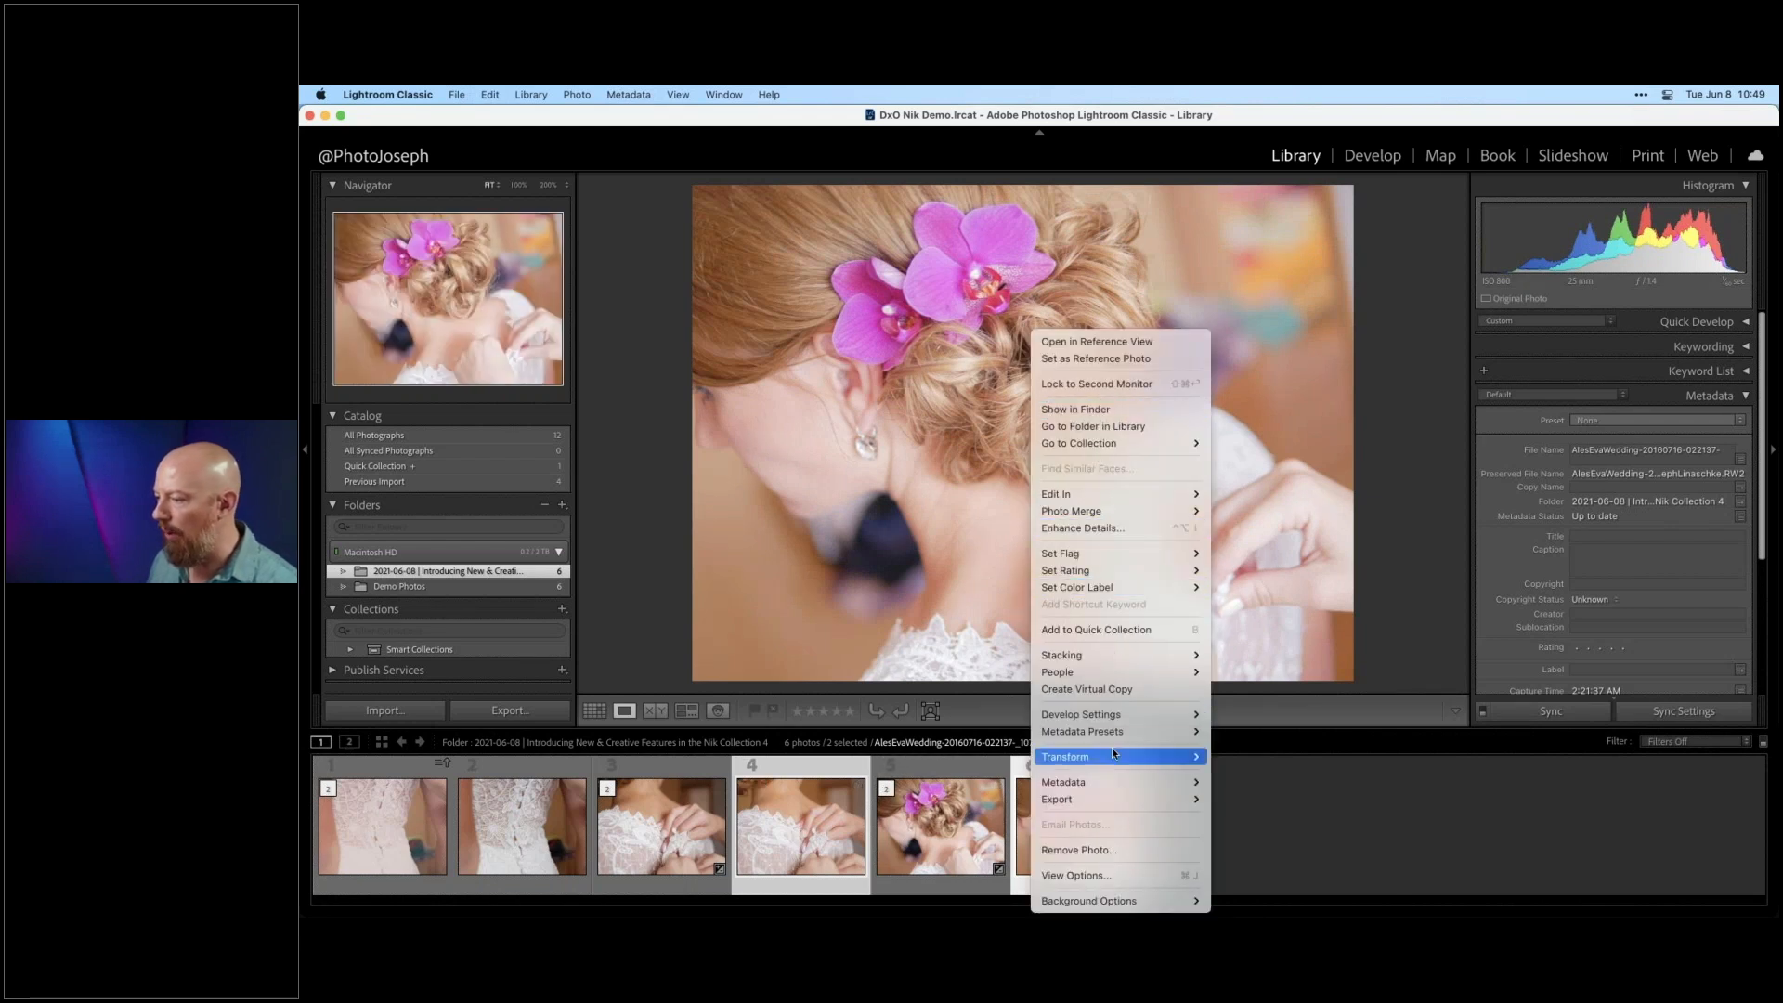
mouse_move(1111, 799)
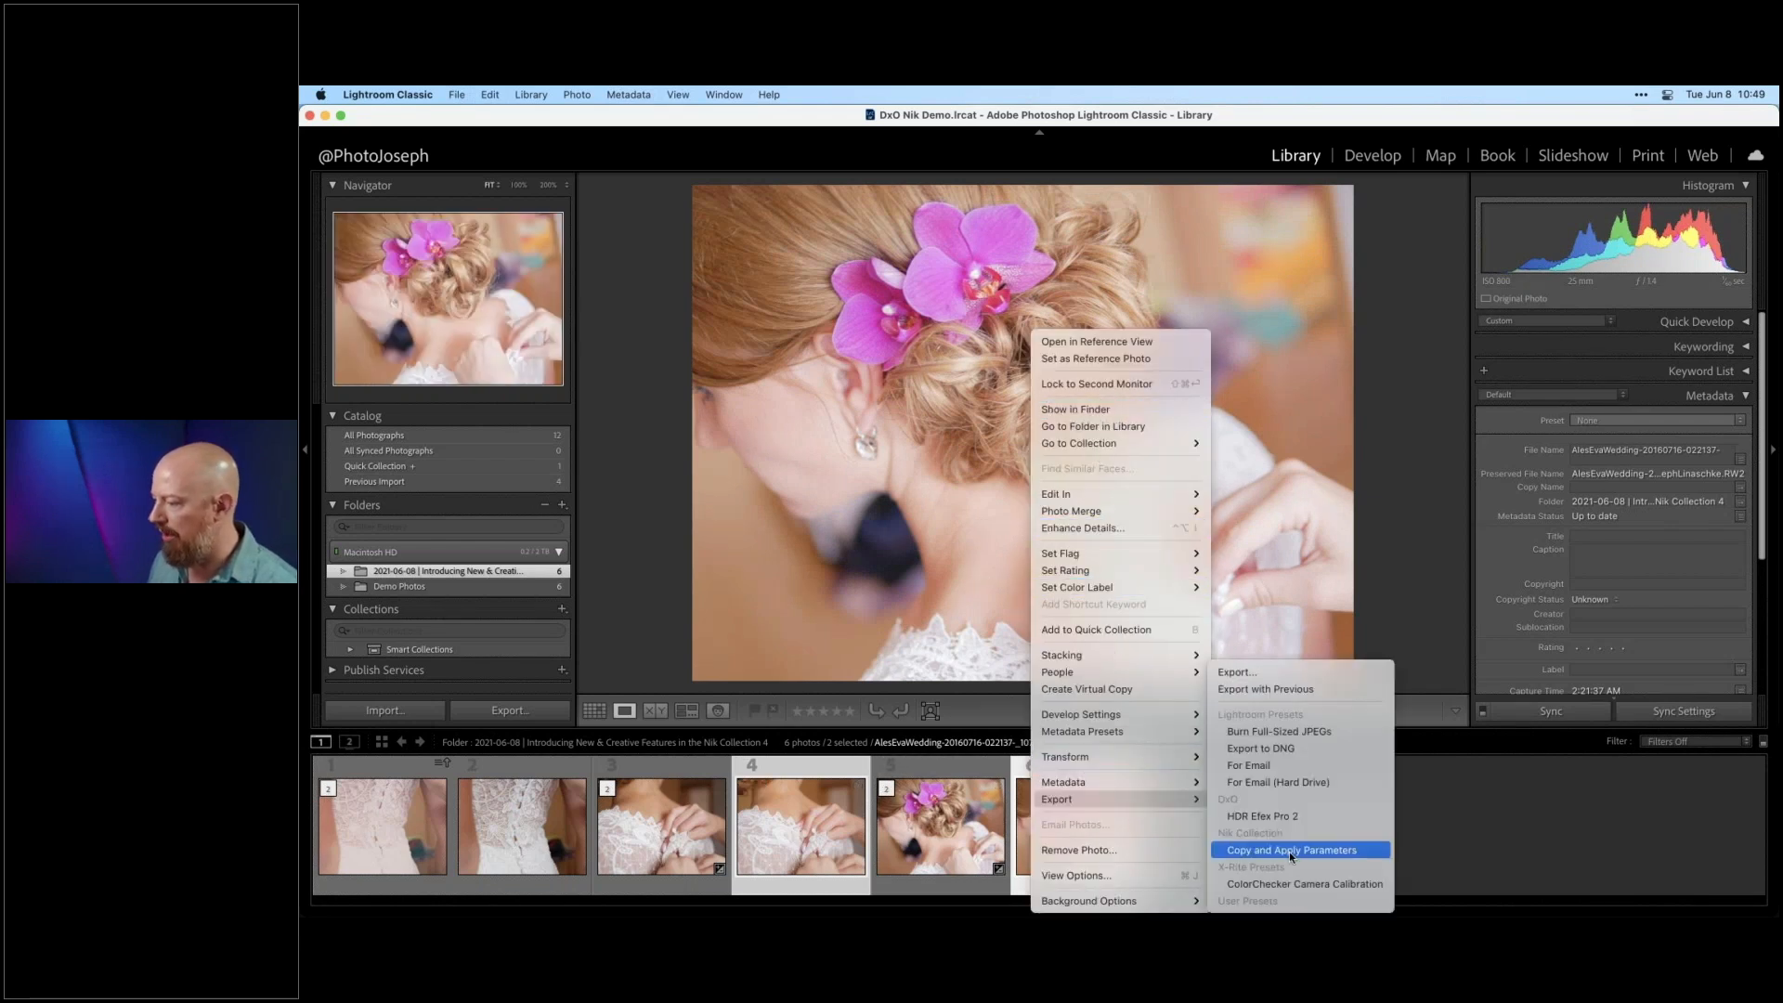
click(1290, 843)
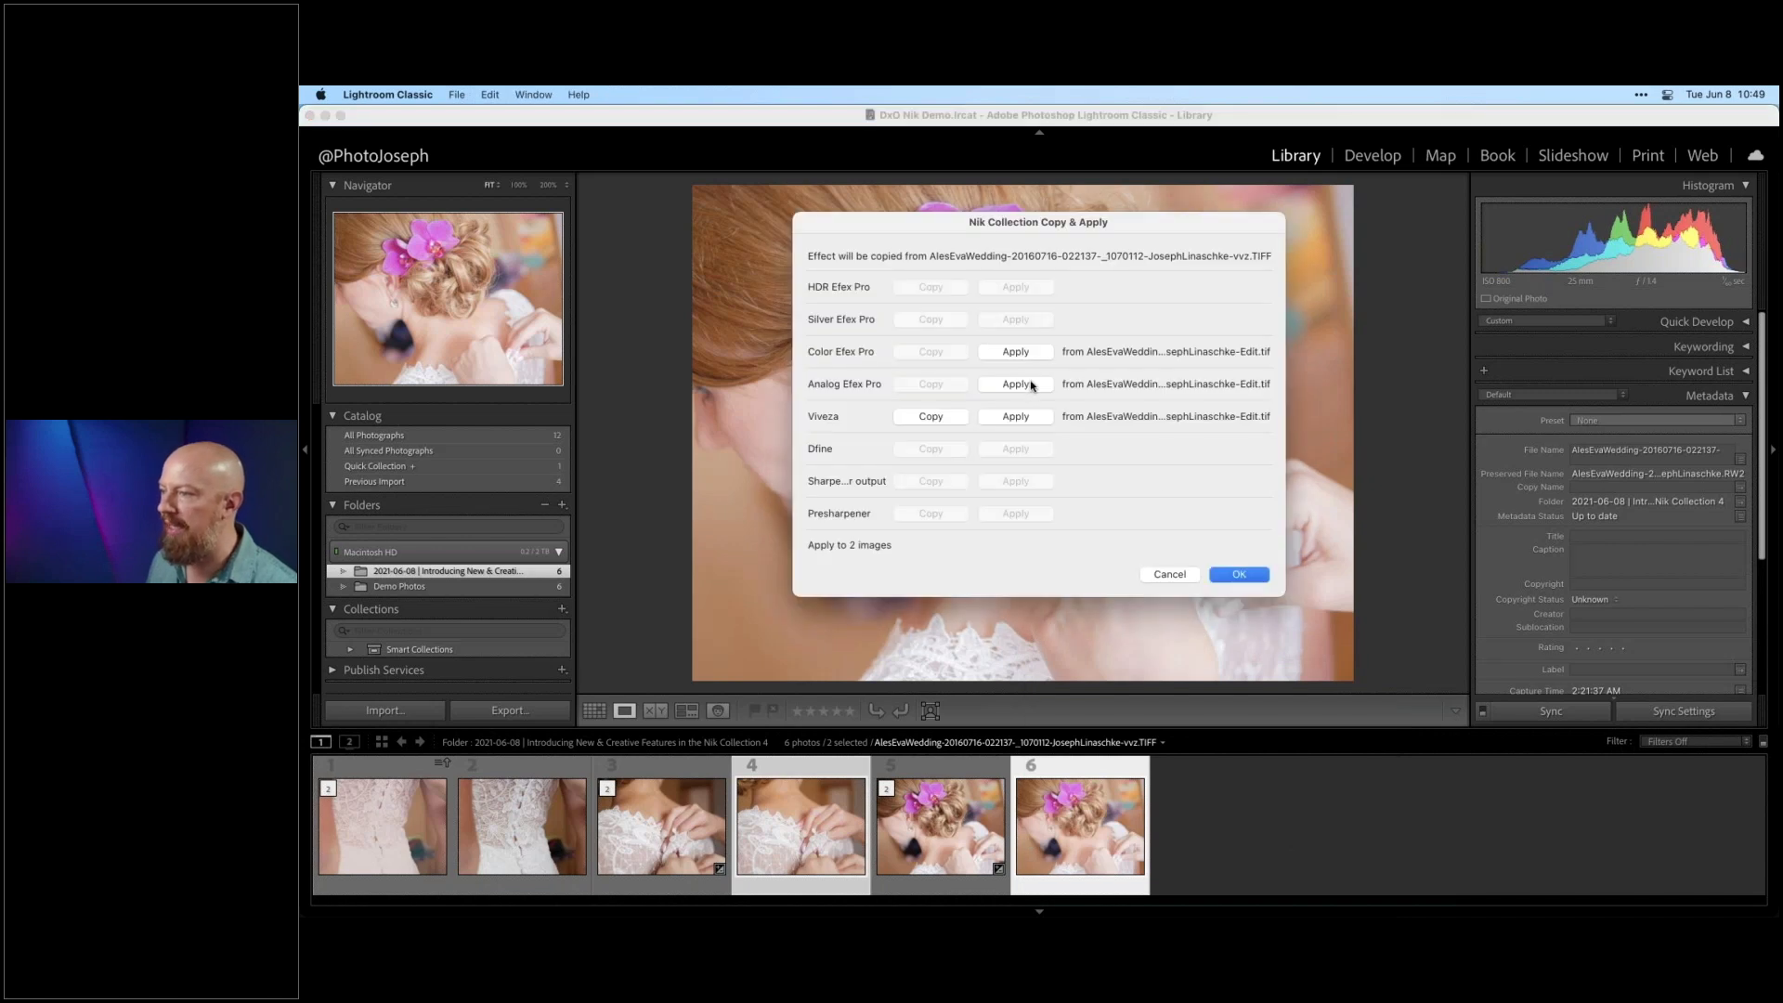
click(1031, 385)
click(951, 419)
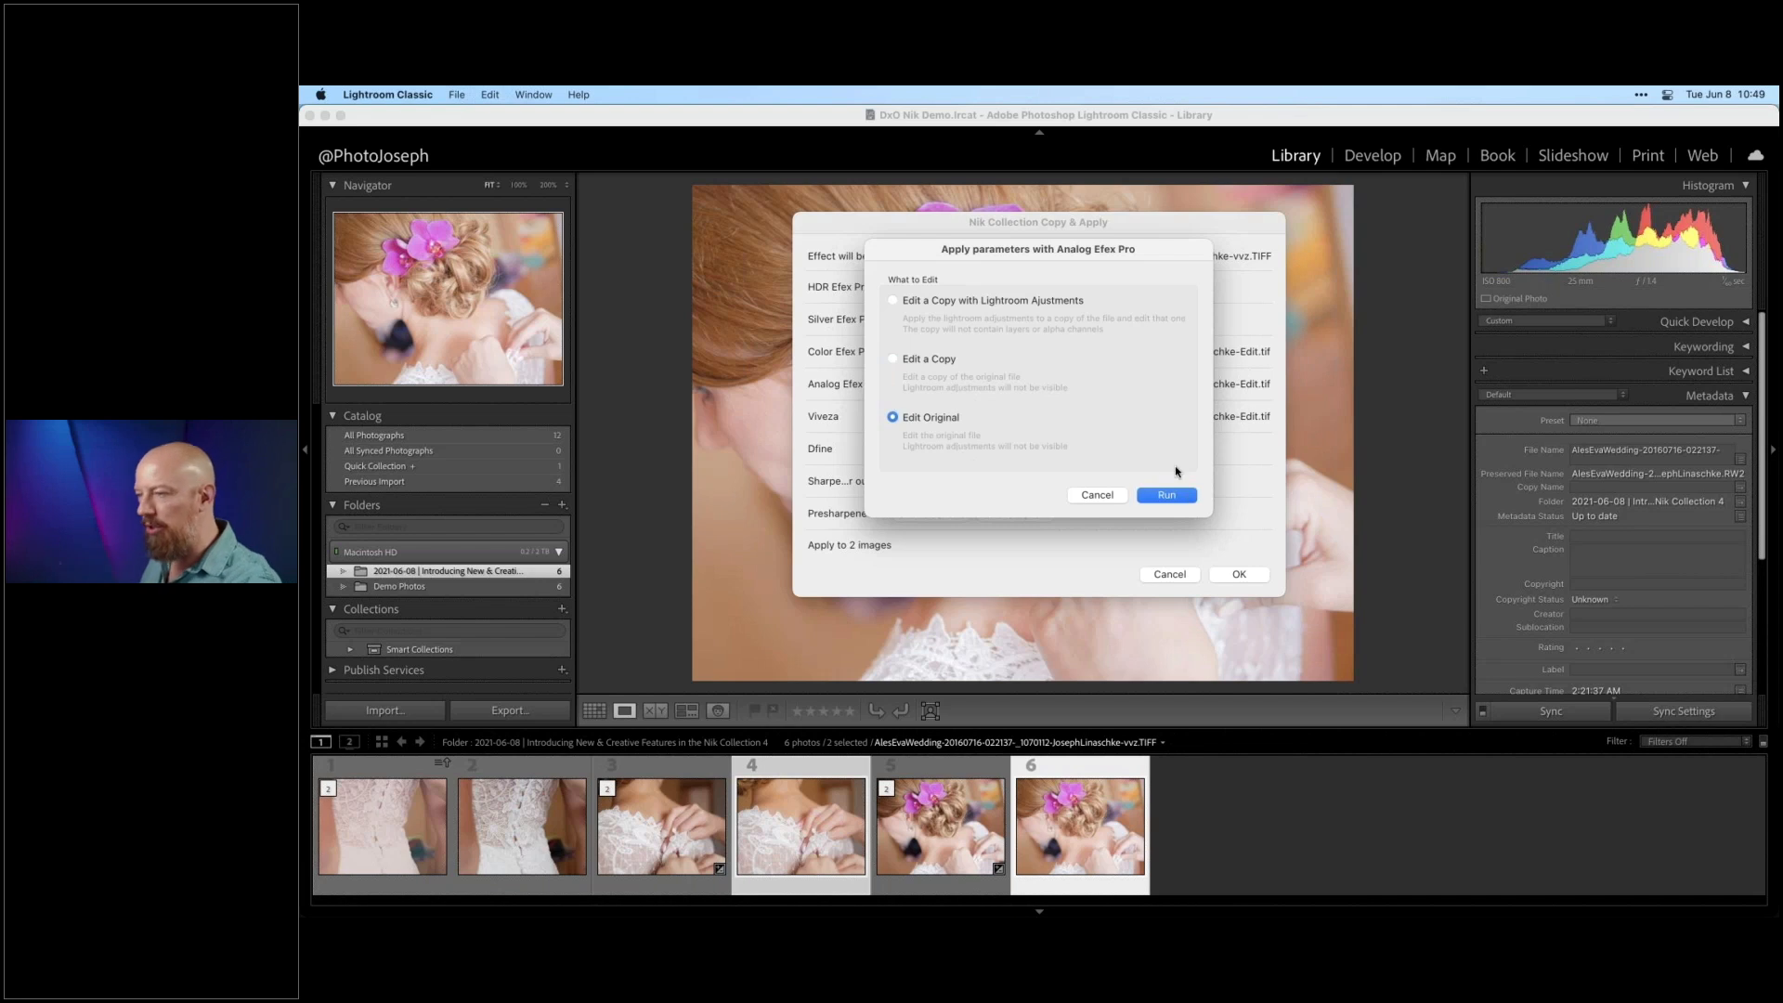
click(1166, 495)
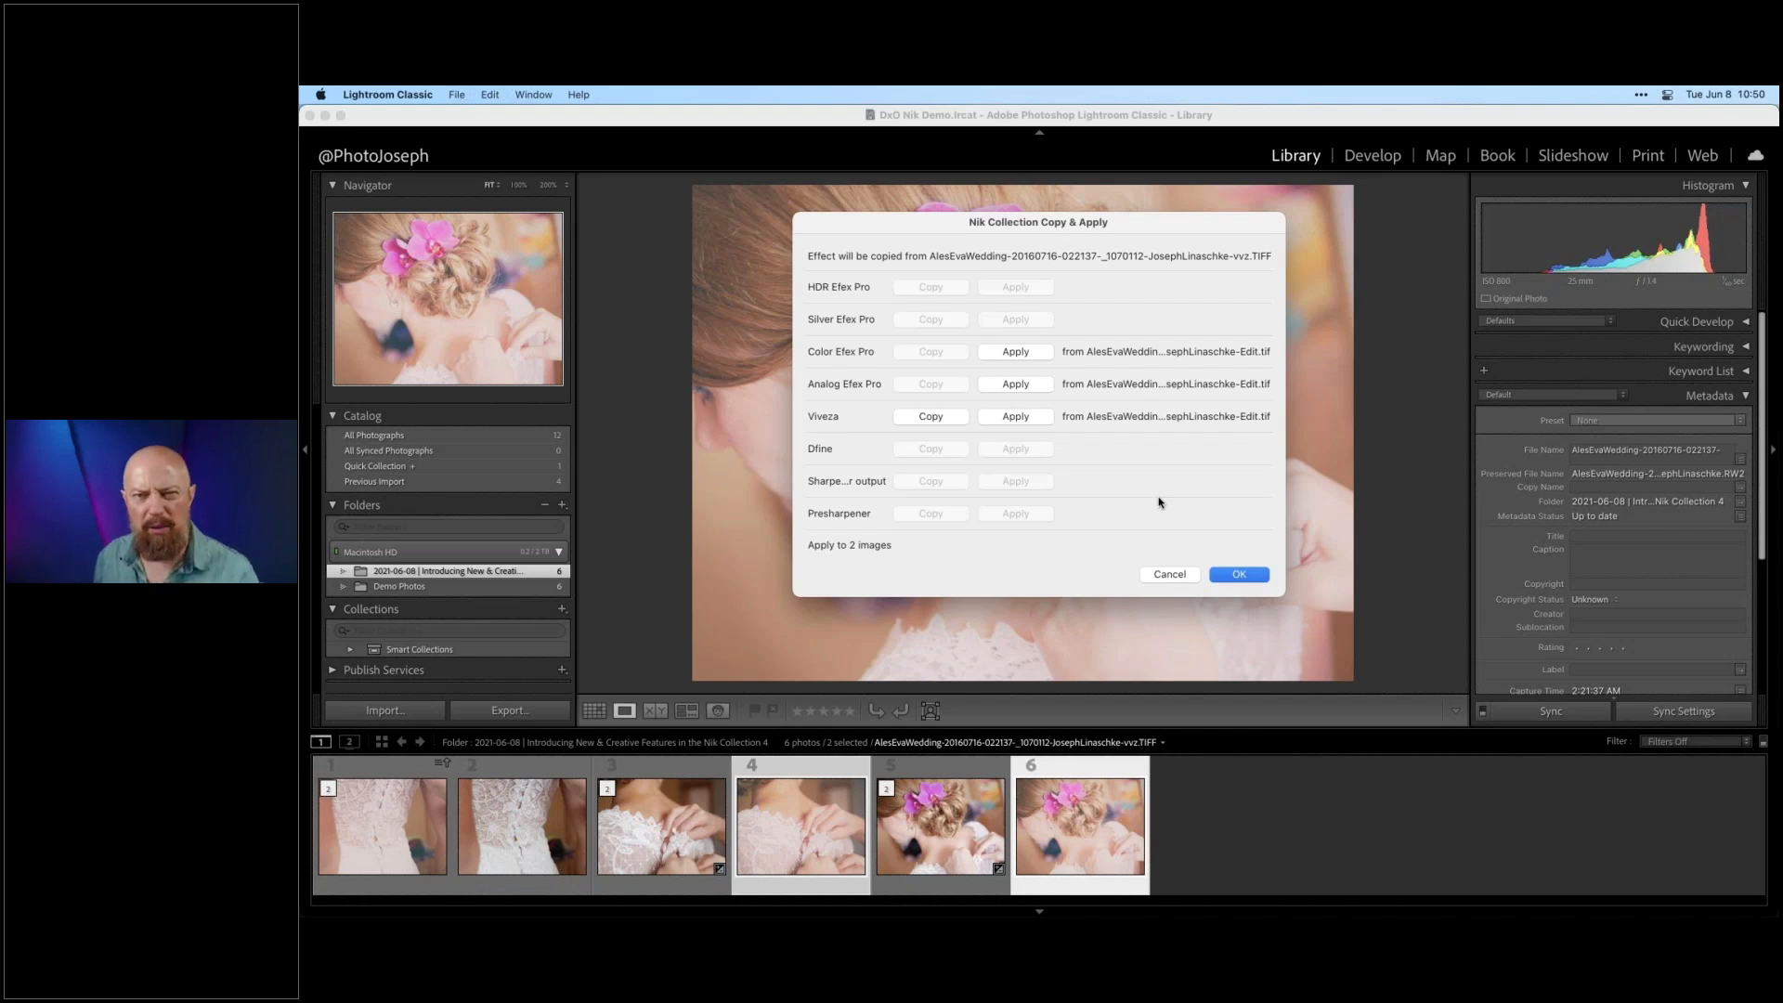
click(1239, 575)
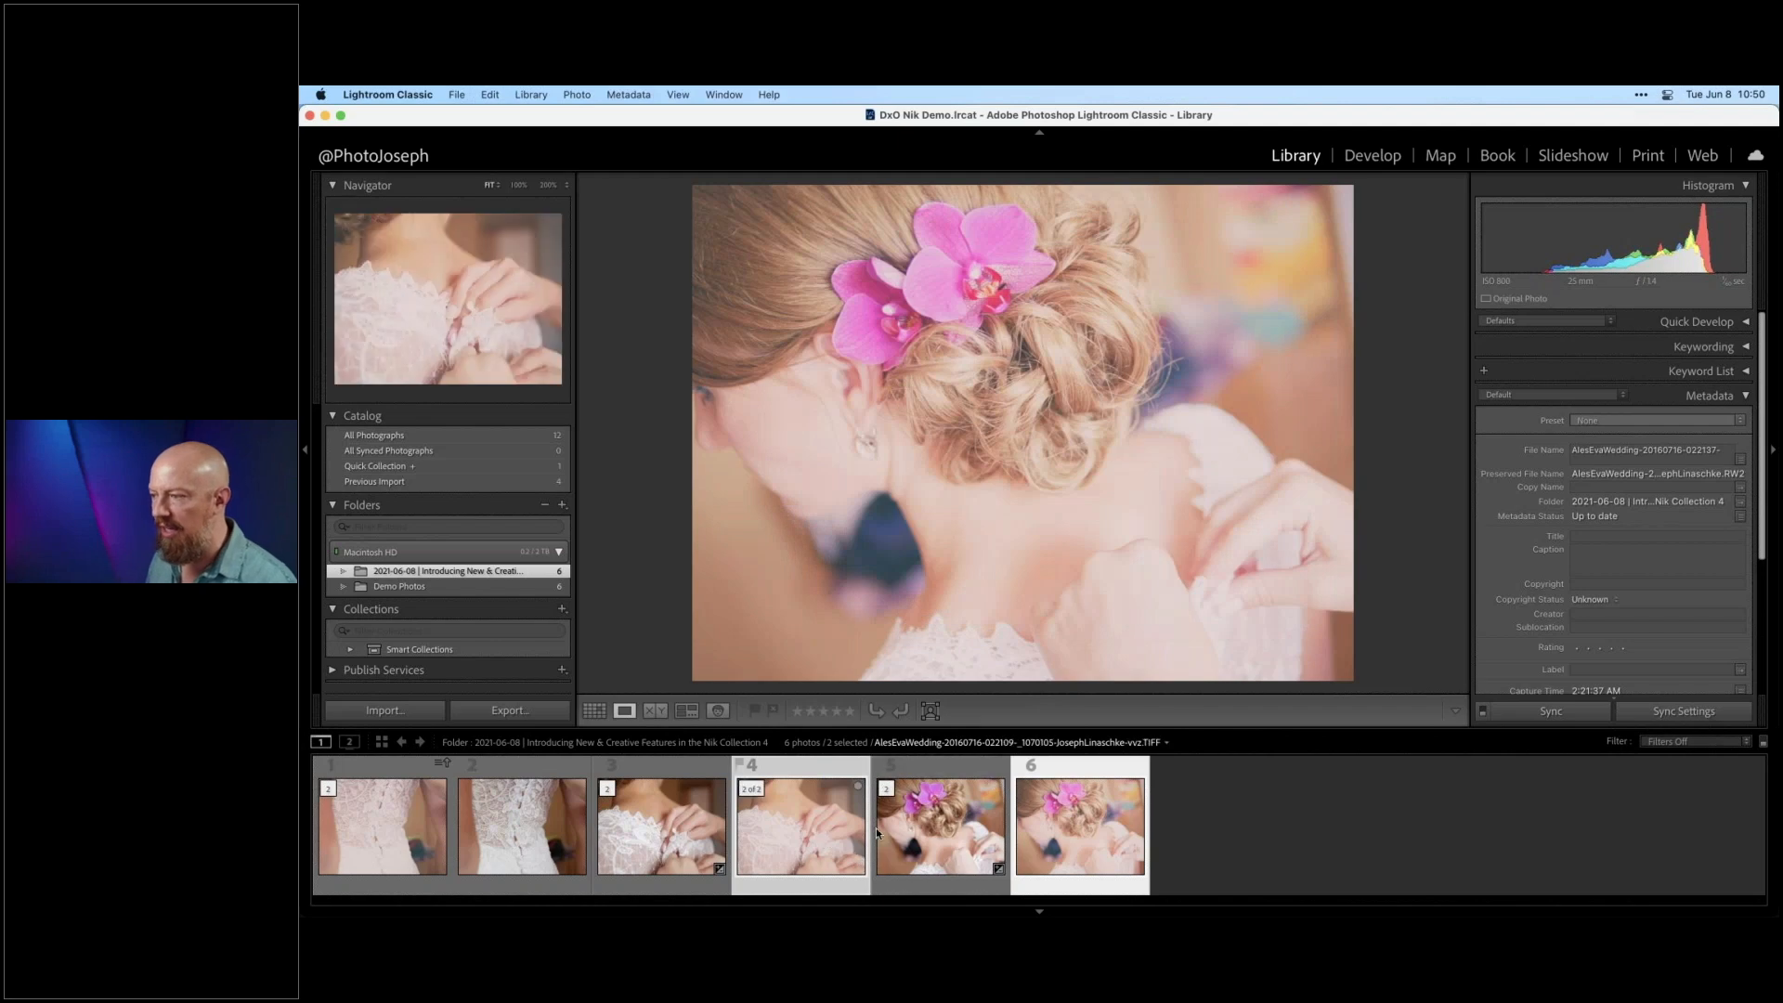
- Compare the fastening-hands and orchid-hairstyle TIFFs with the edited dress TIFF in the Library
click(1071, 806)
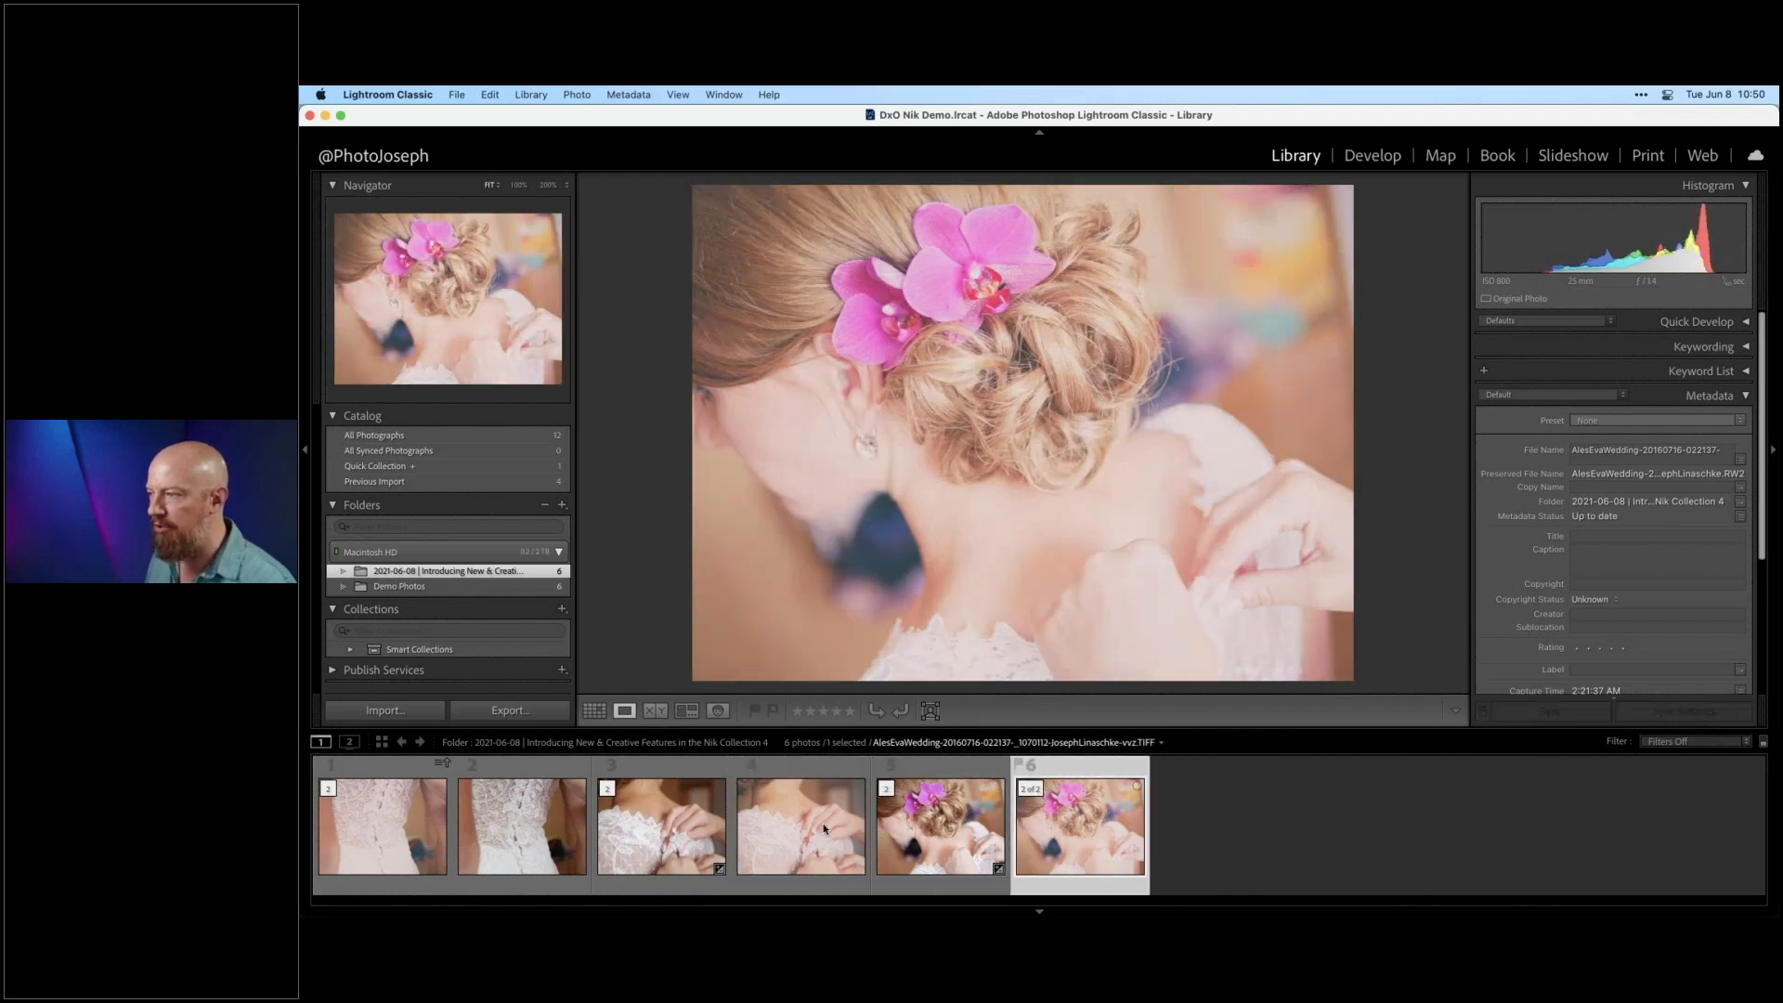
click(789, 822)
click(382, 825)
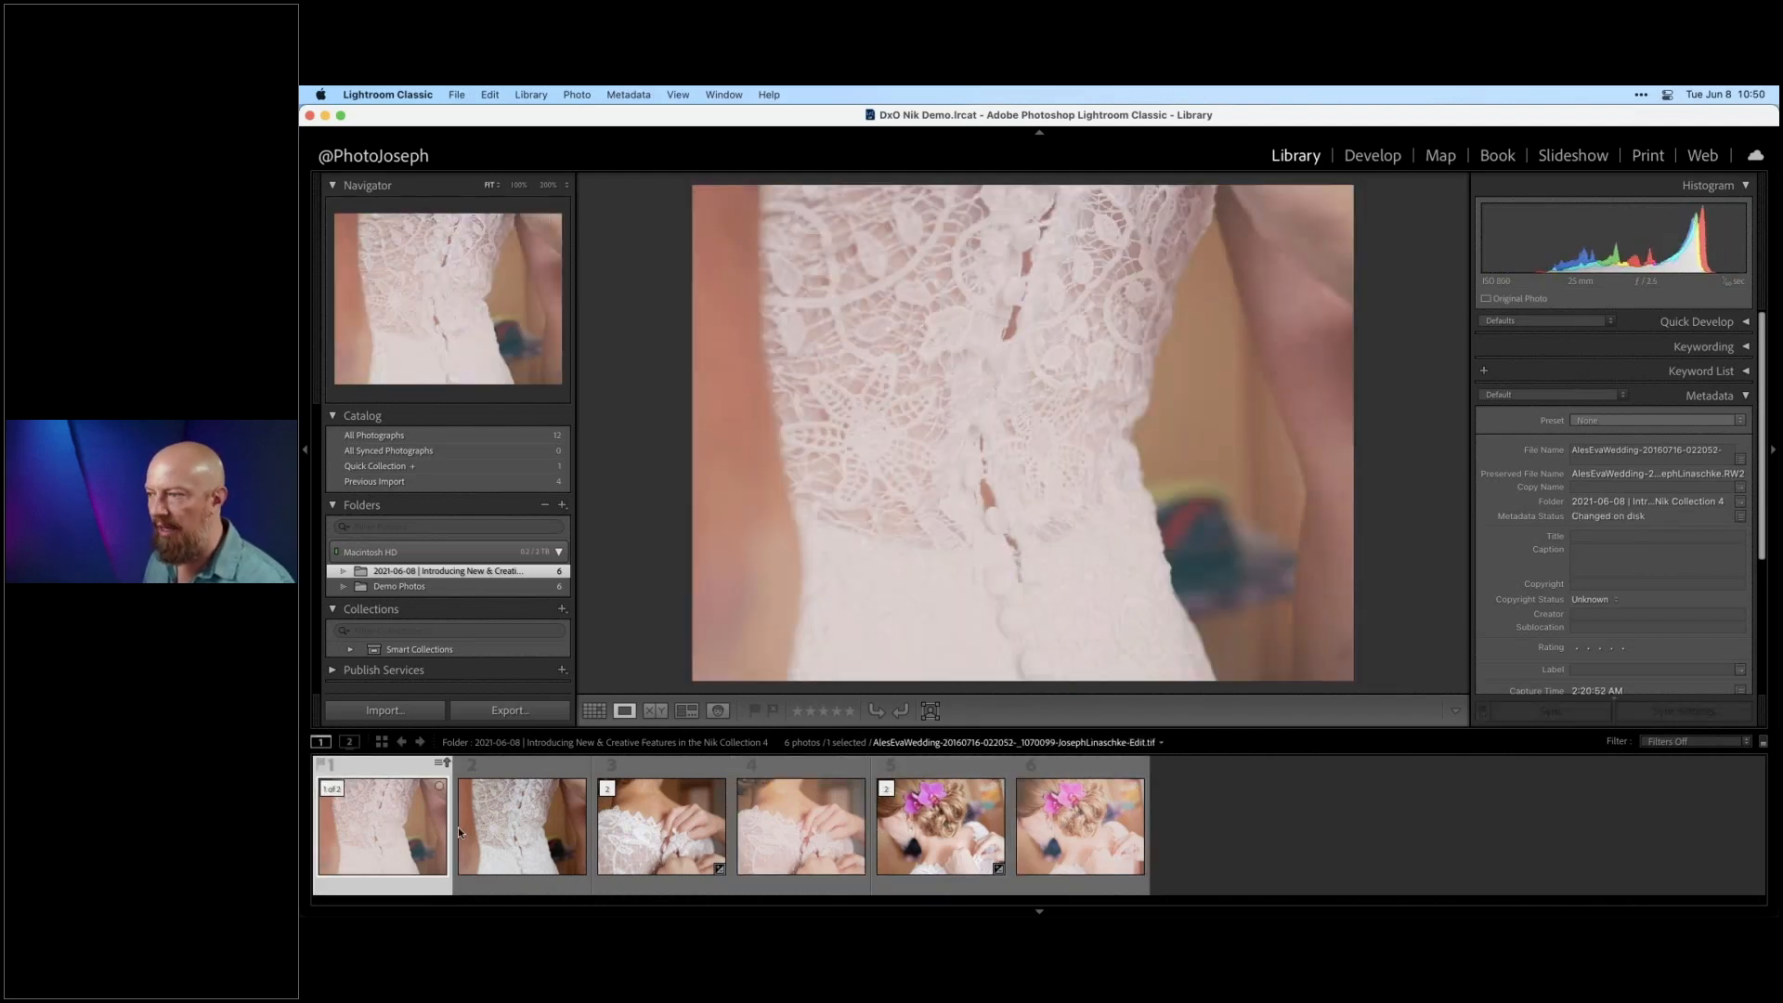
click(702, 817)
click(800, 825)
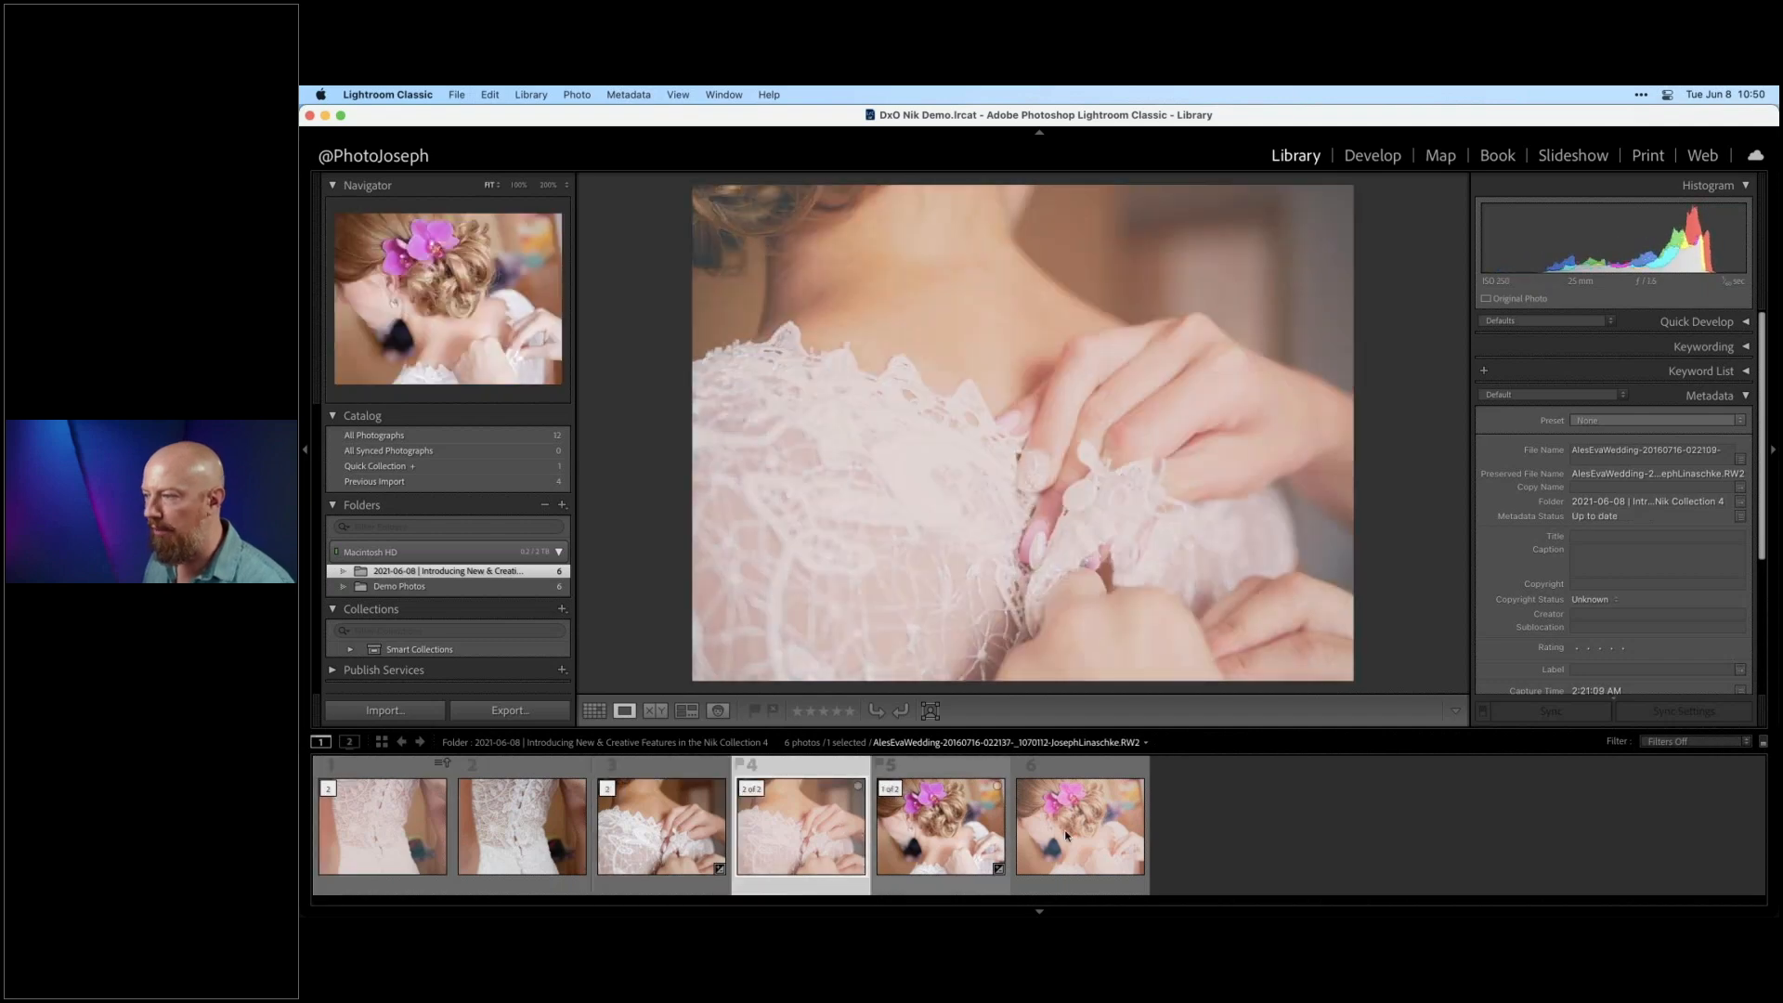
click(1104, 833)
click(785, 848)
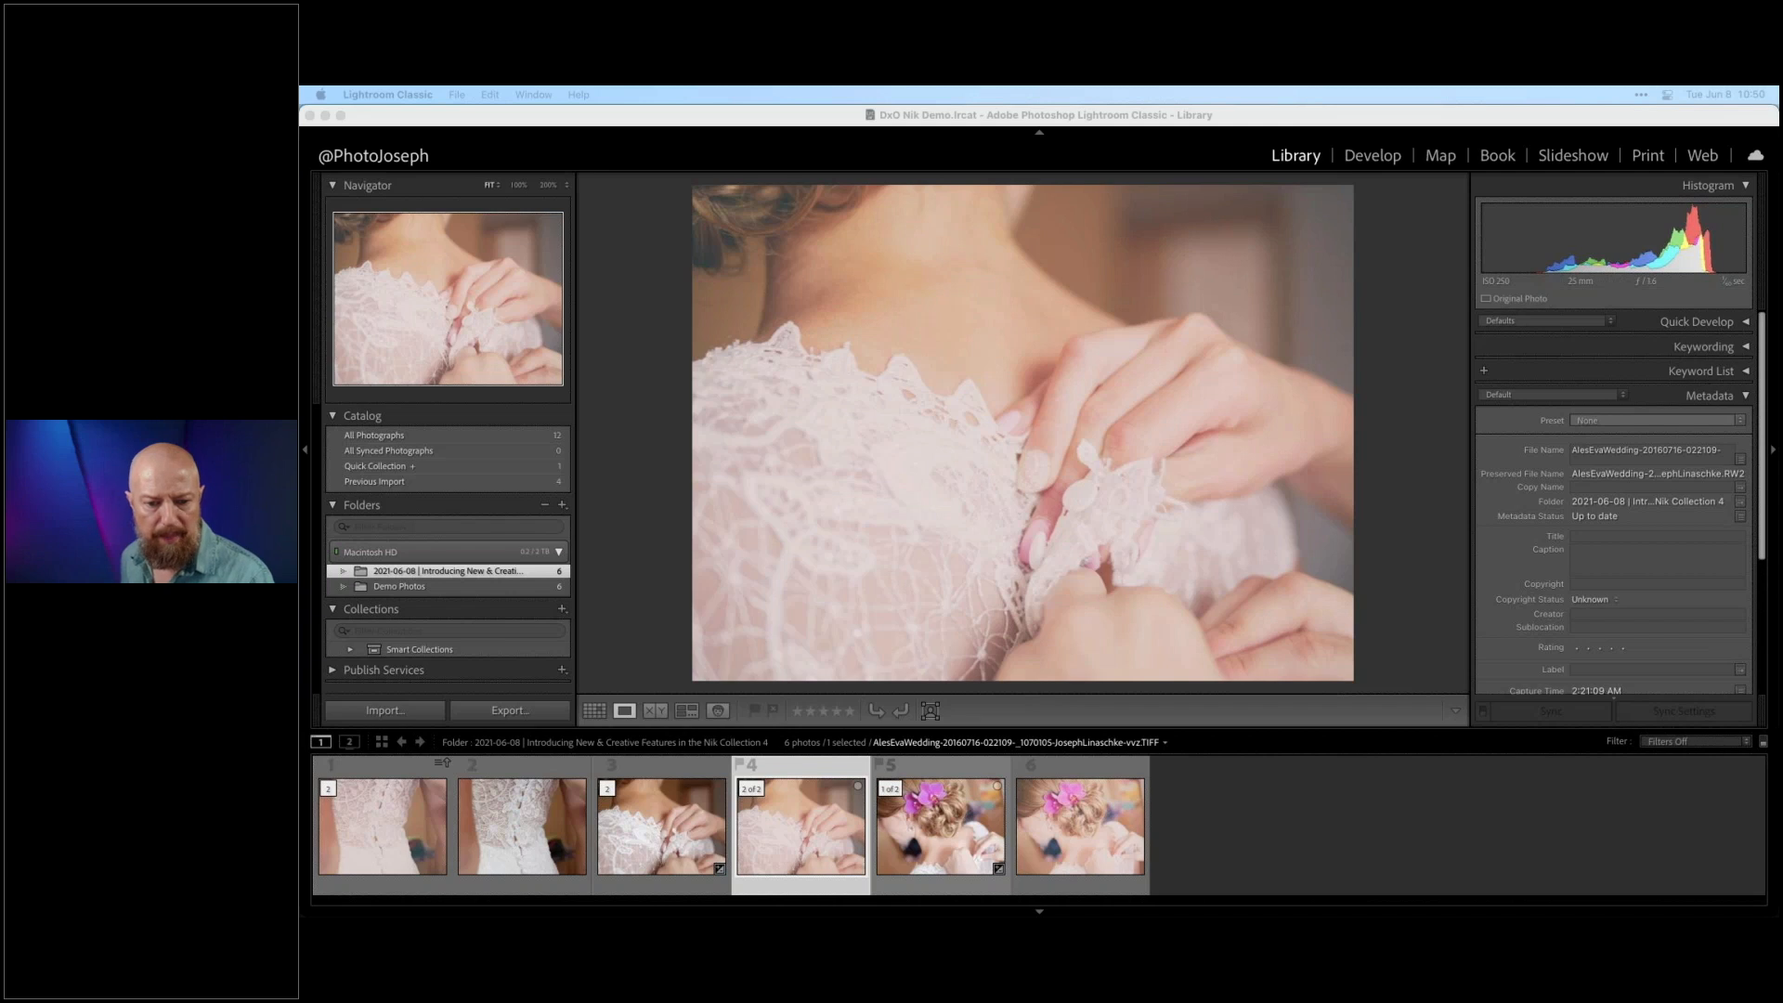
click(1045, 295)
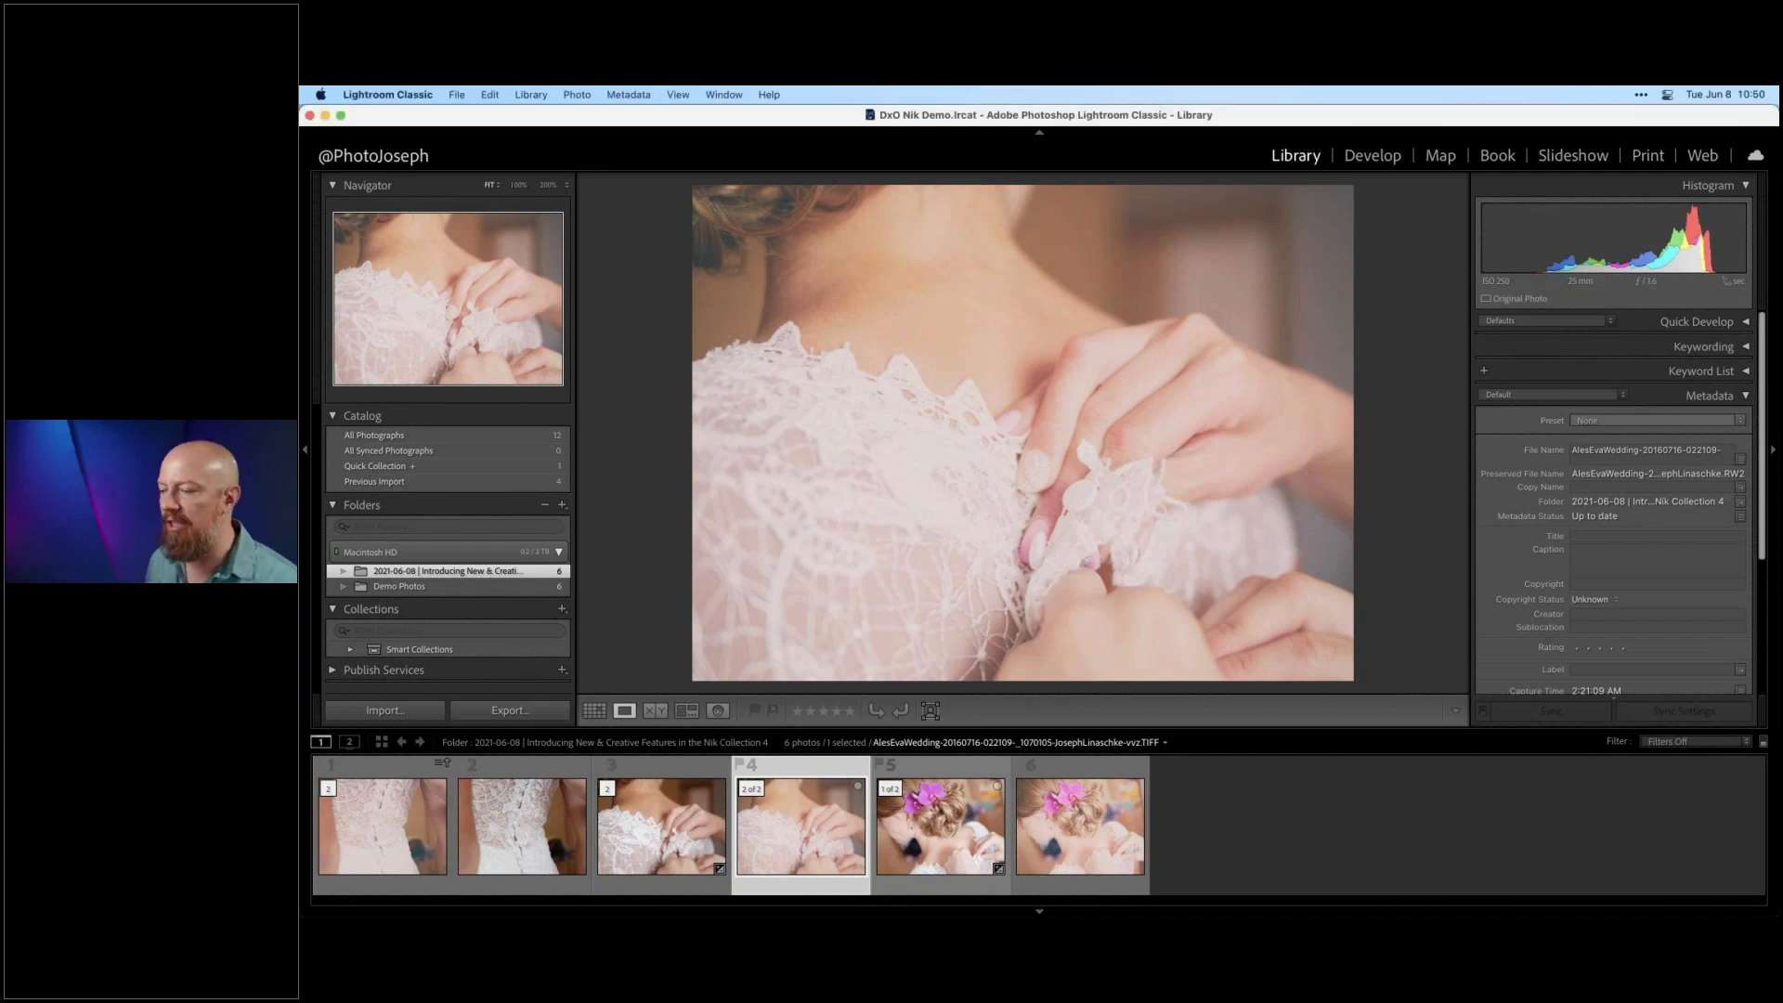
- Open the fastening-hands raw photo in Silver Efex Pro 3 as a TIFF copy with Lightroom adjustments
click(682, 811)
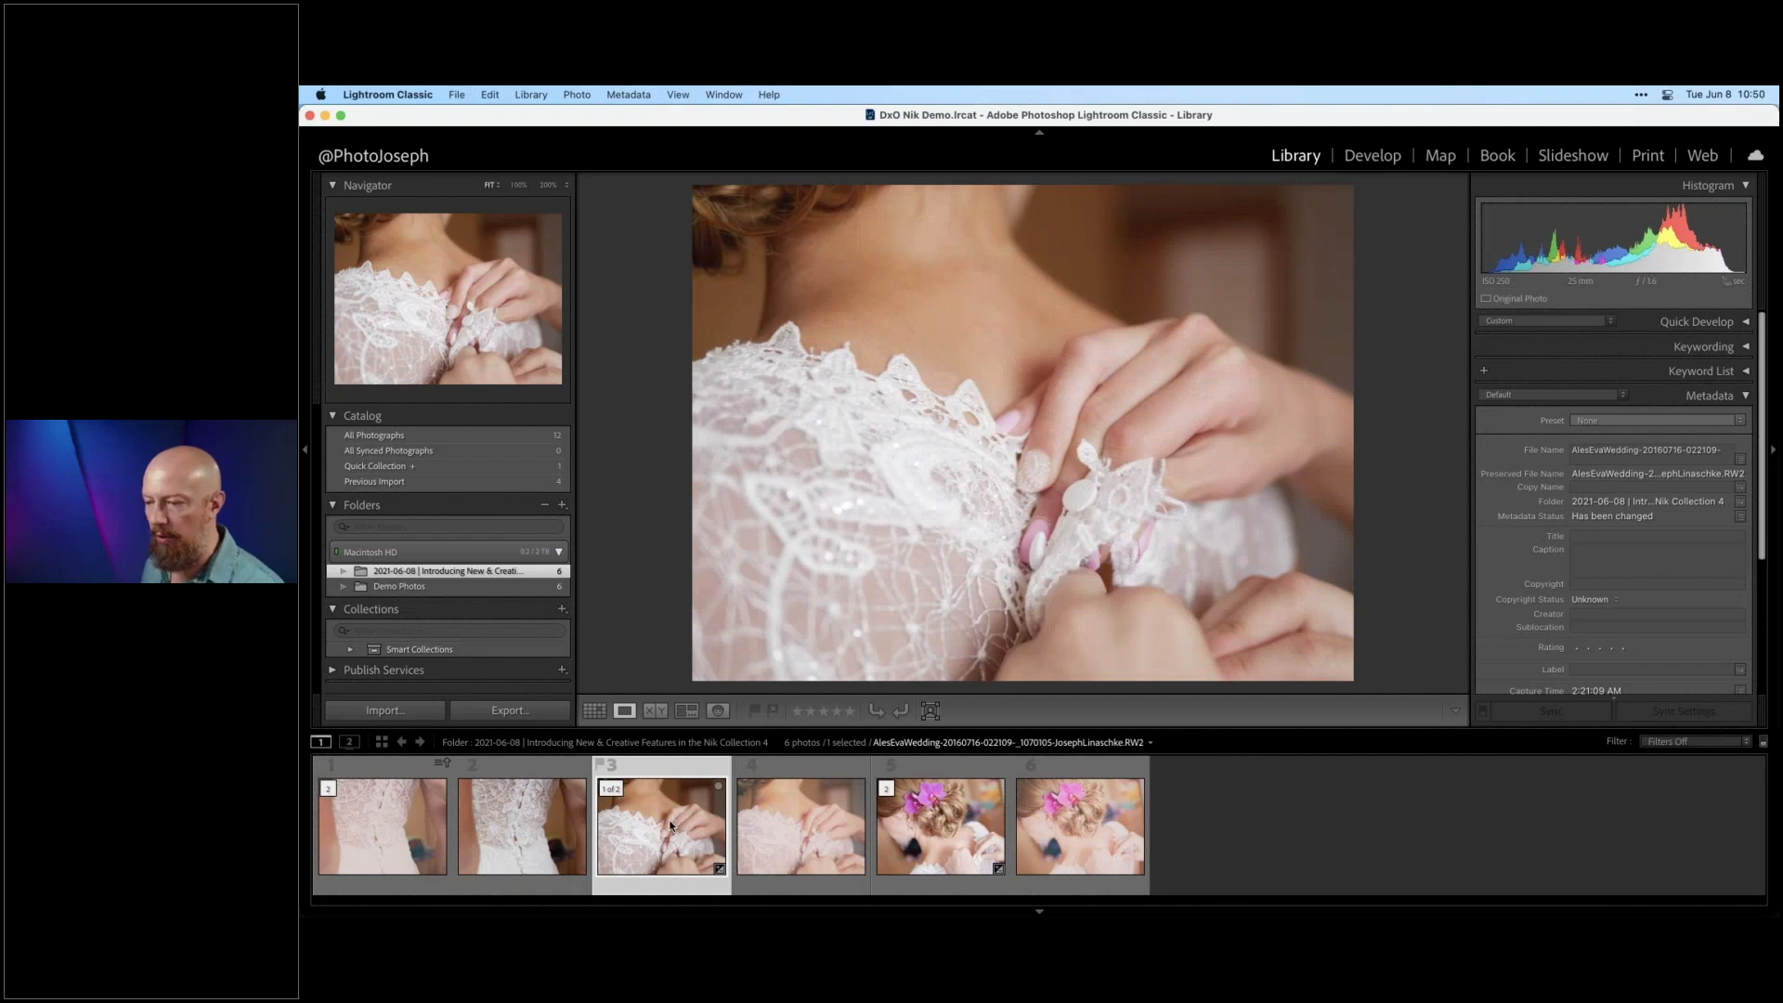
right_click(987, 284)
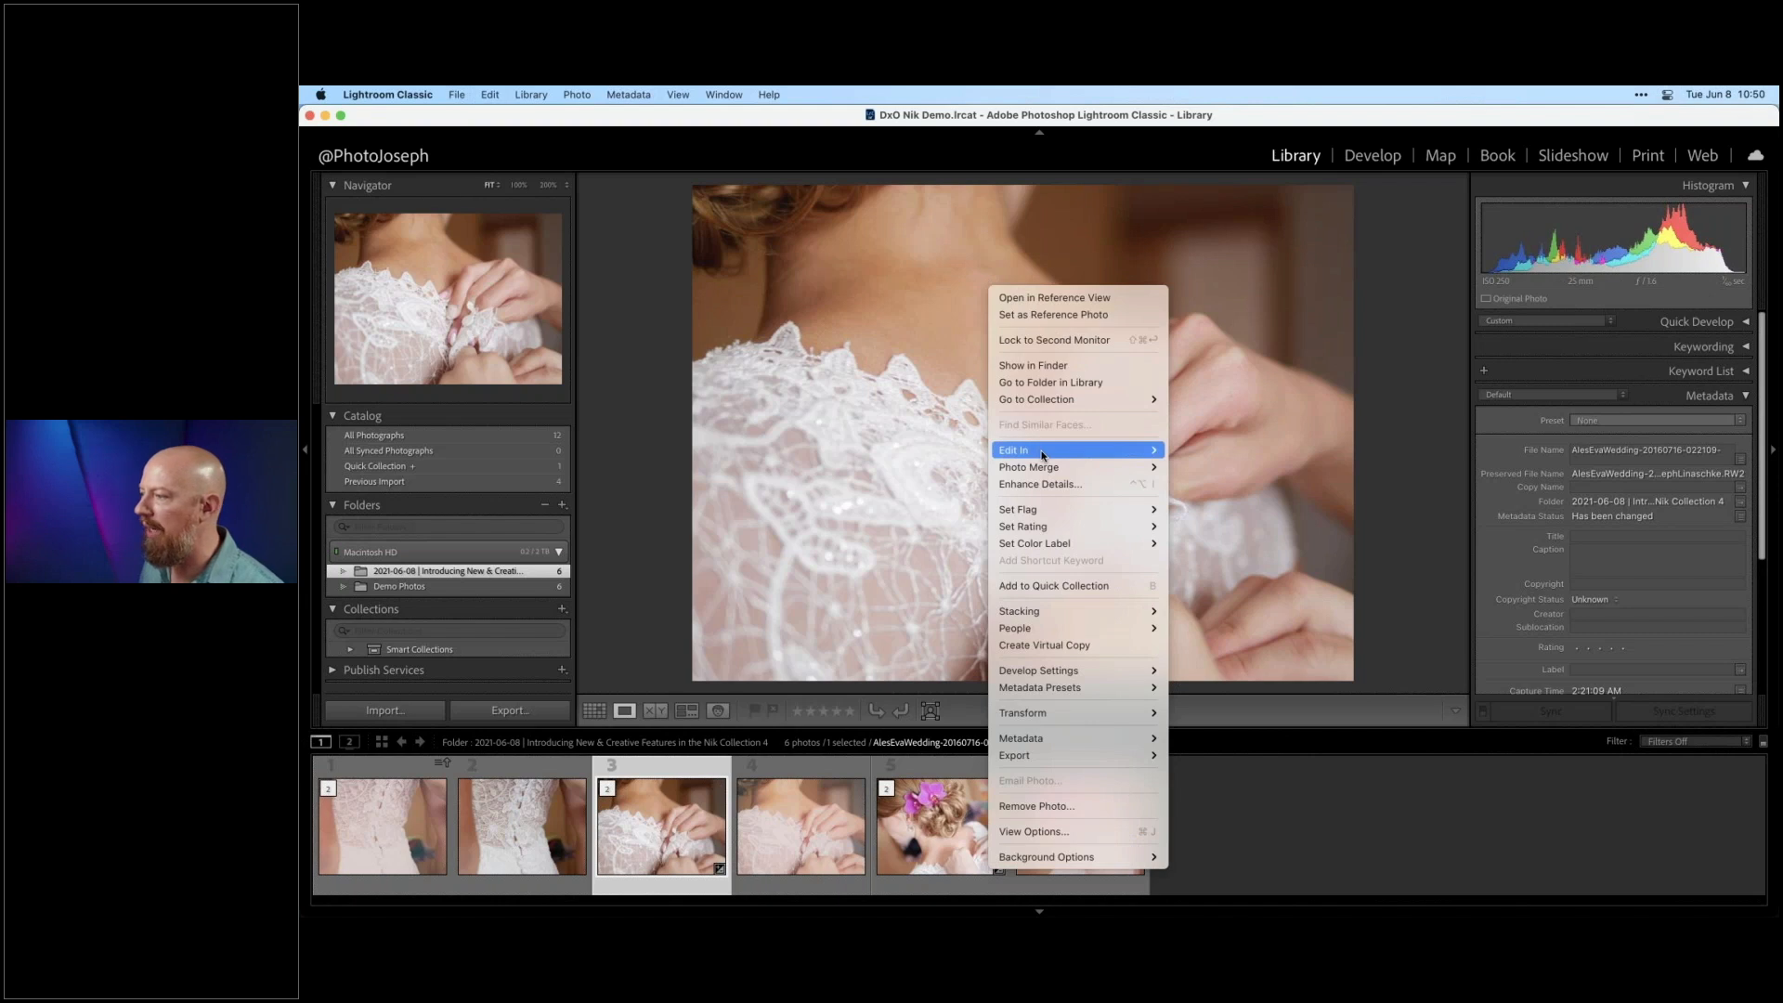
mouse_move(1044, 455)
click(1254, 595)
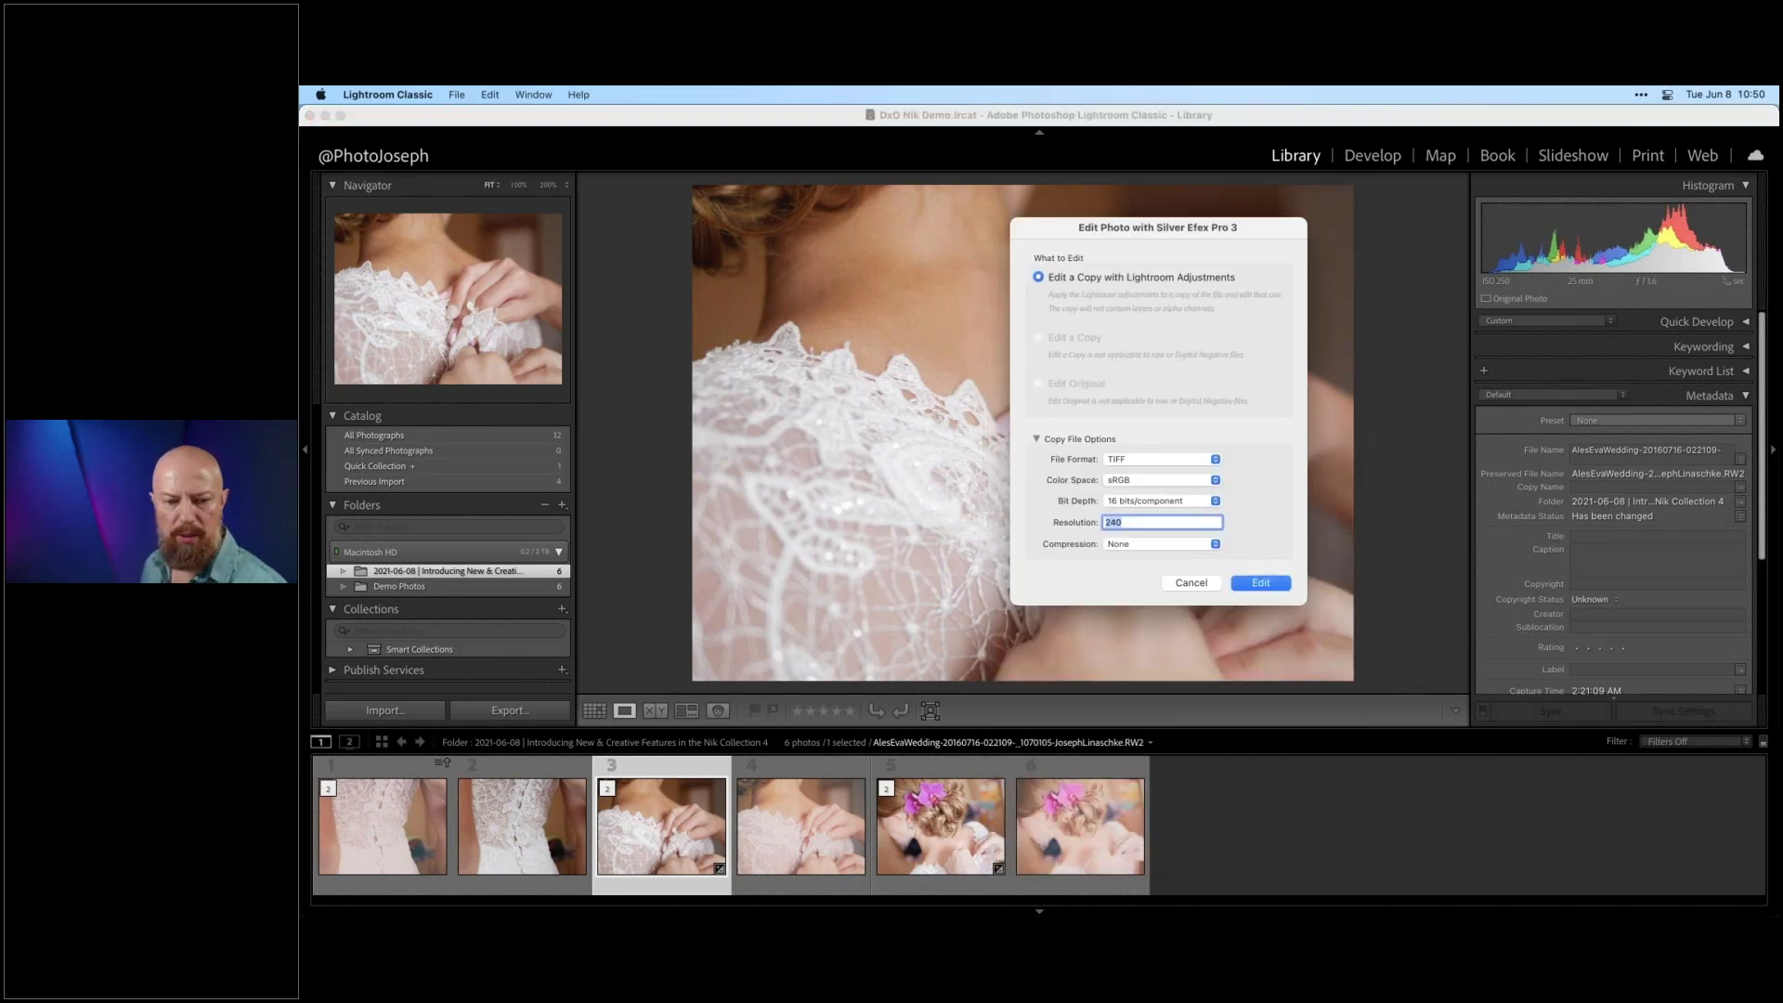
click(1261, 584)
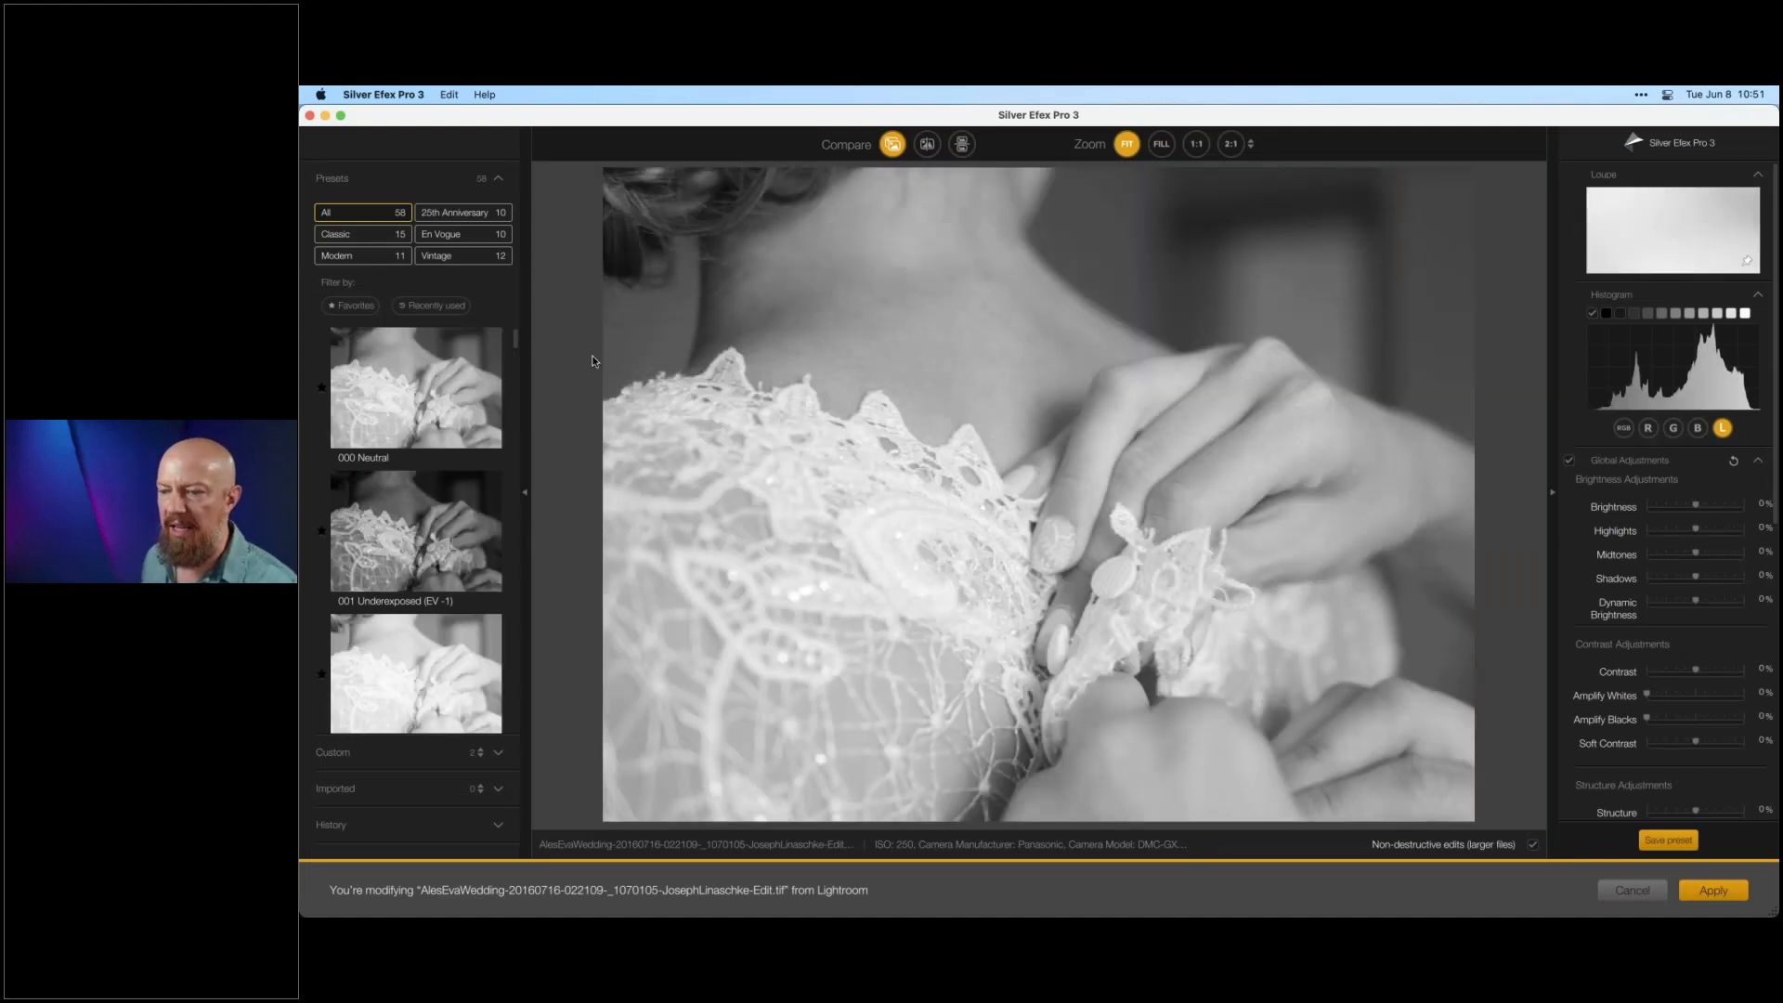
- Apply the 007 High Key 1 preset, lower its Brightness to about 18% and save the photo back to Lightroom
drag(516, 346, 516, 377)
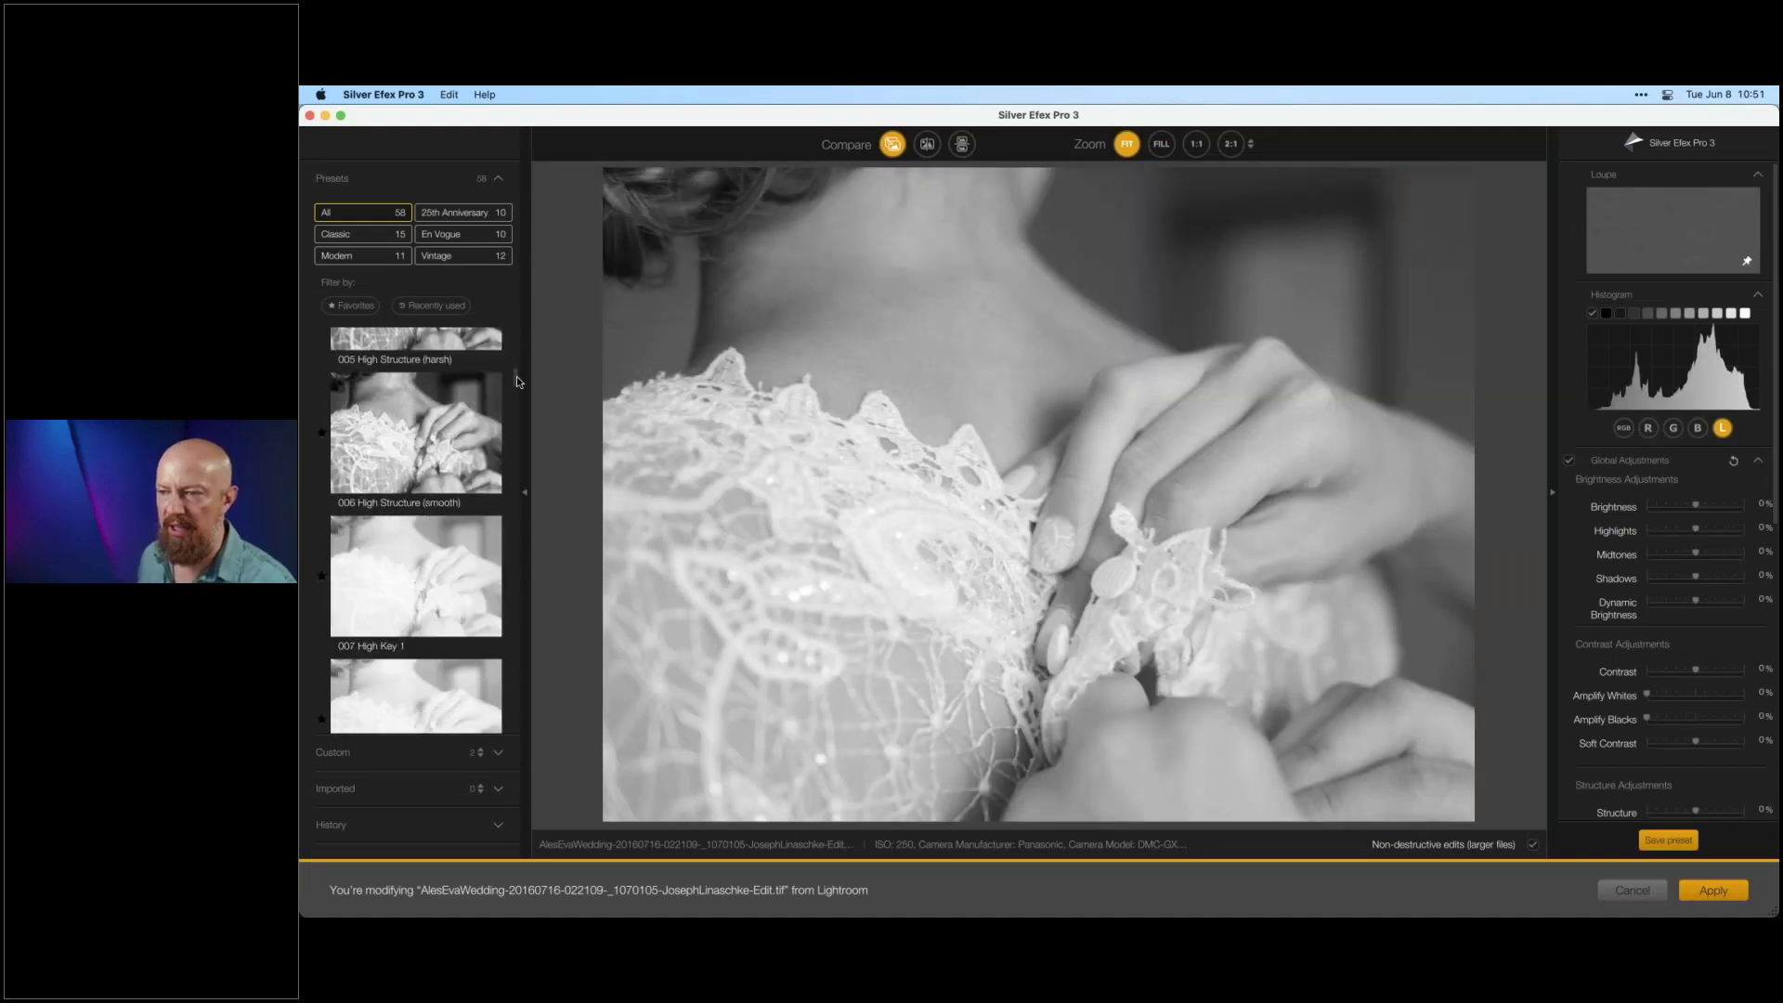
click(472, 414)
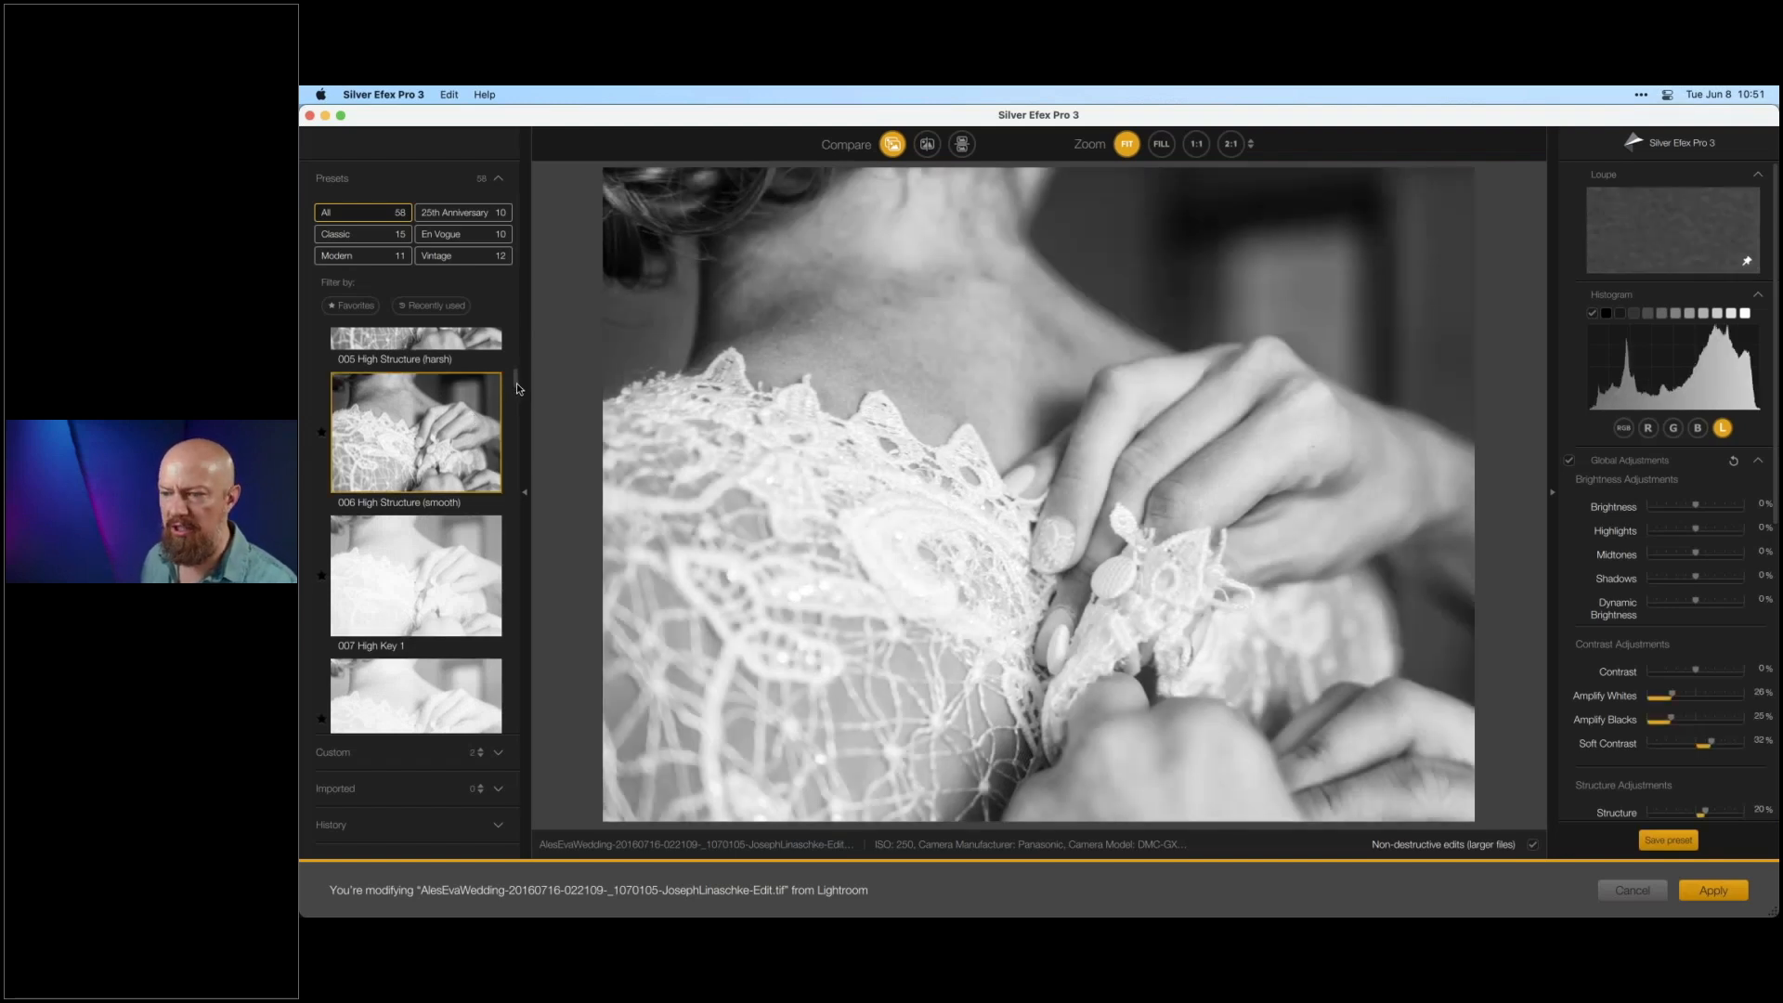
scroll(464, 427, down, 2)
click(463, 429)
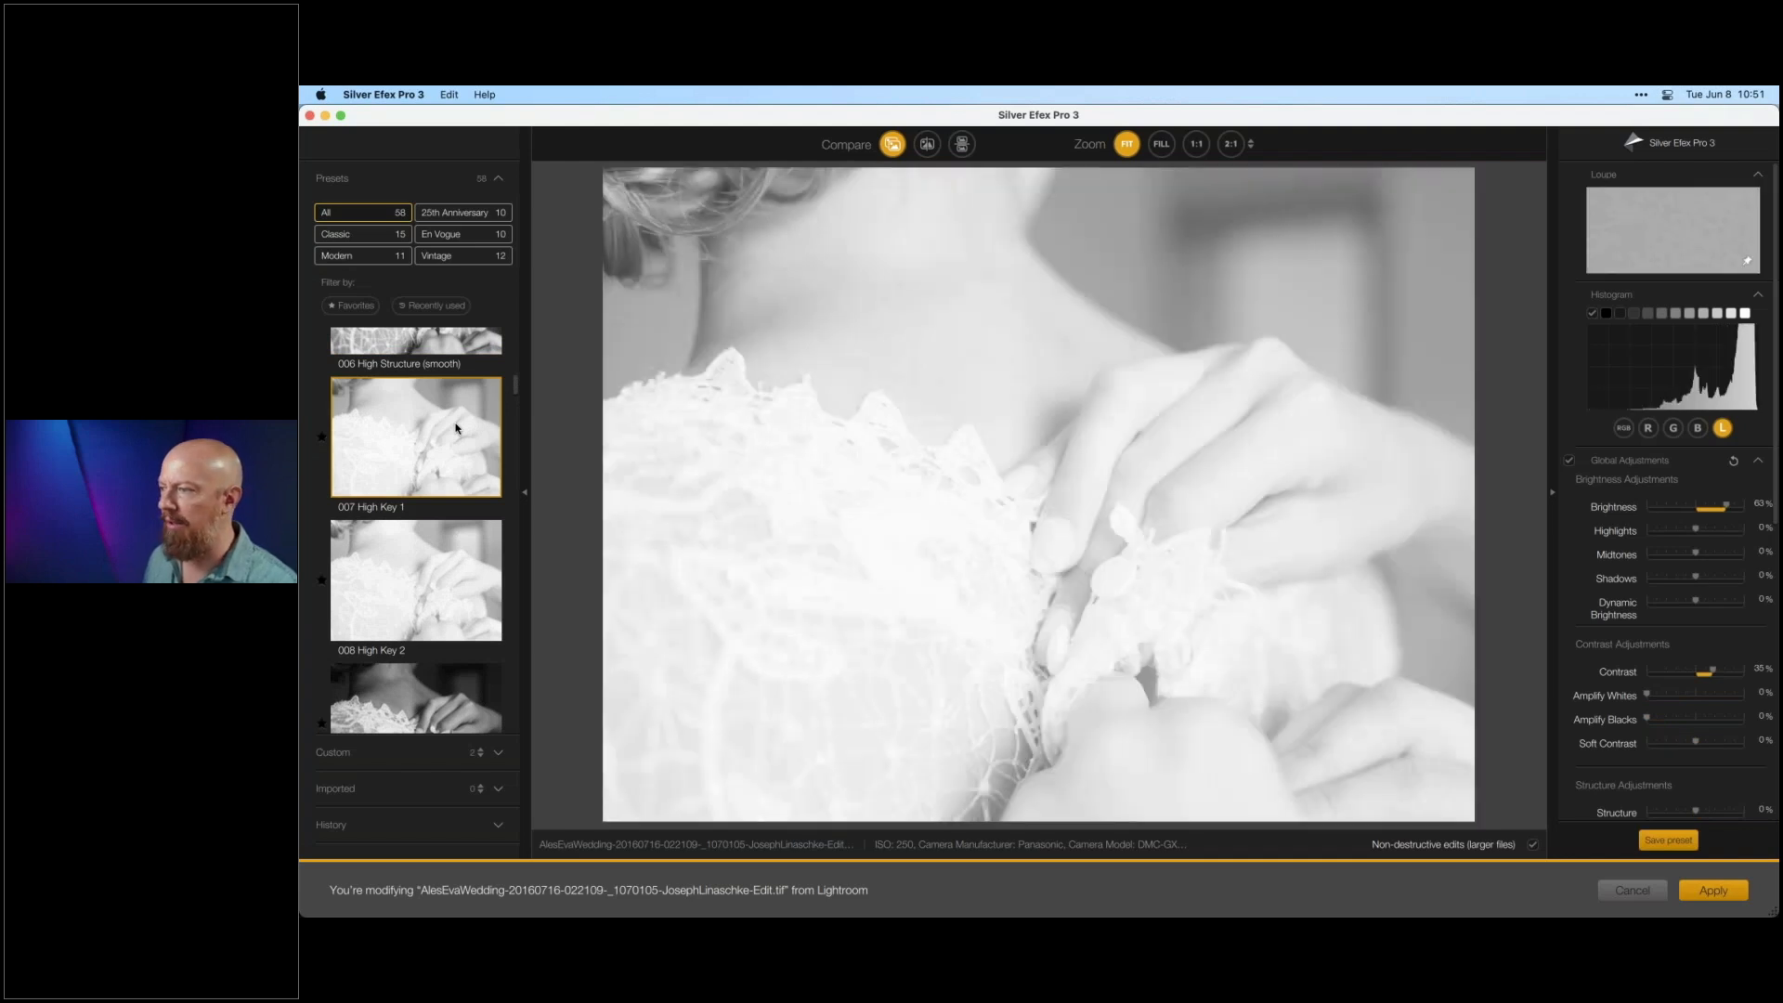
drag(1727, 508, 1706, 512)
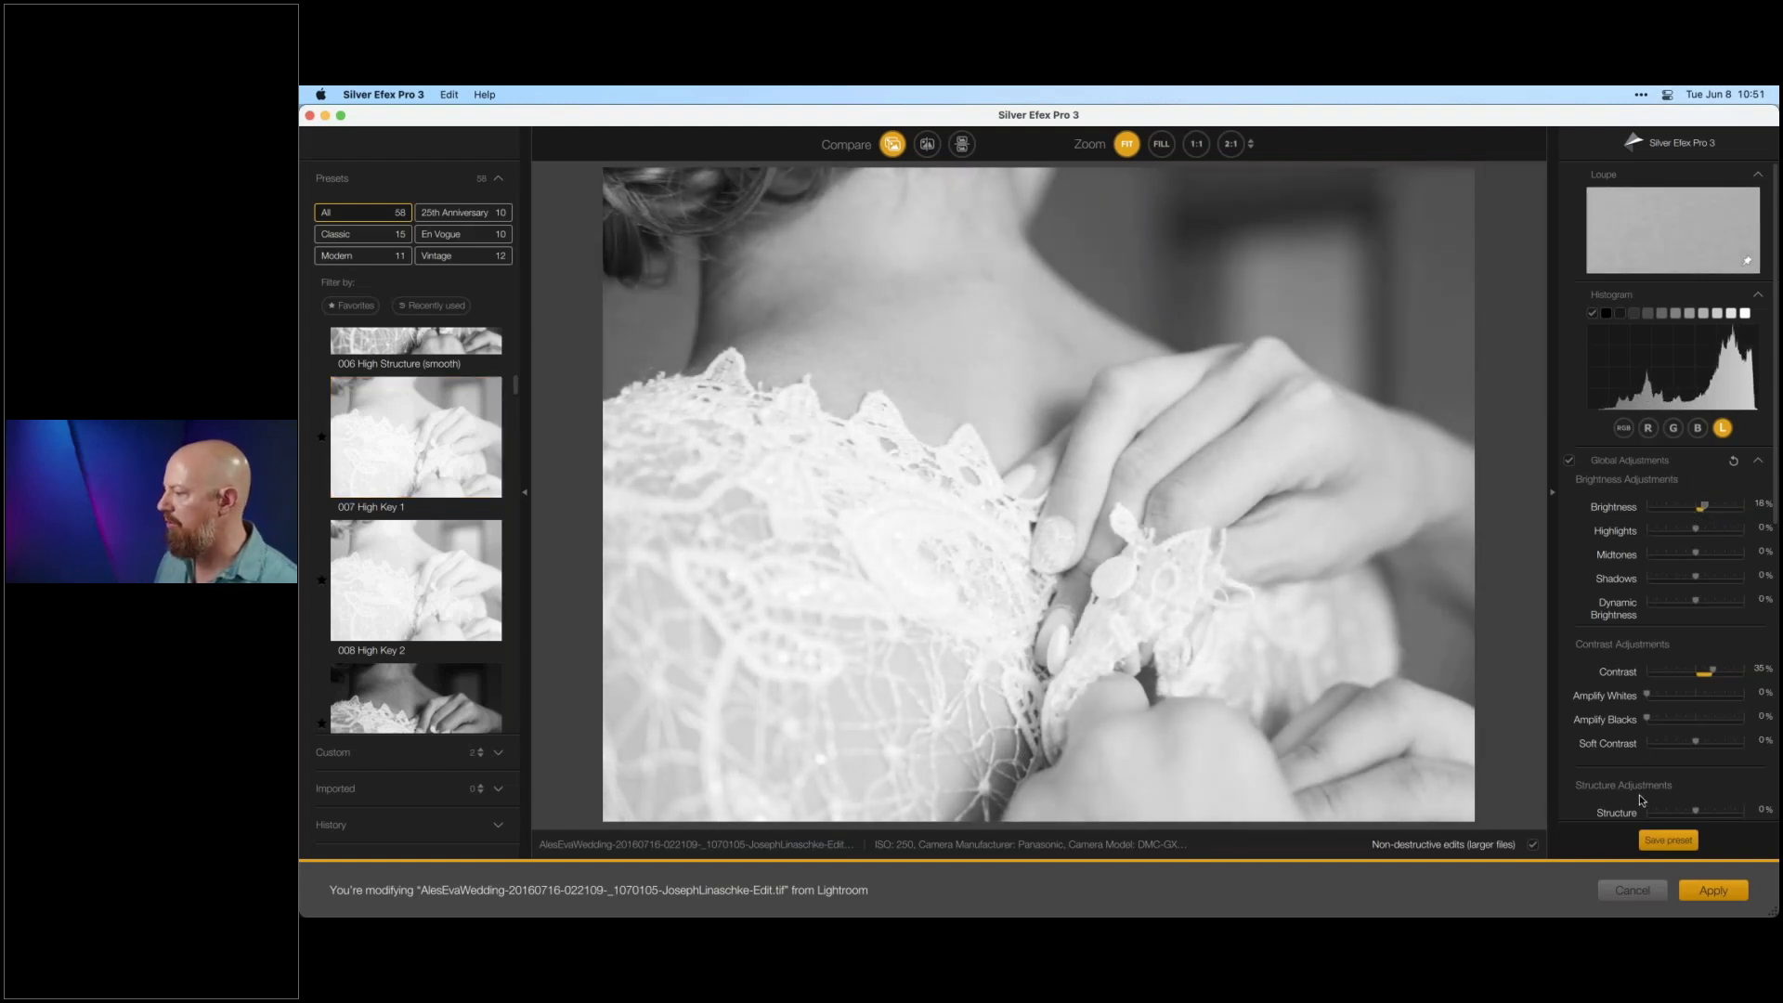
click(1733, 892)
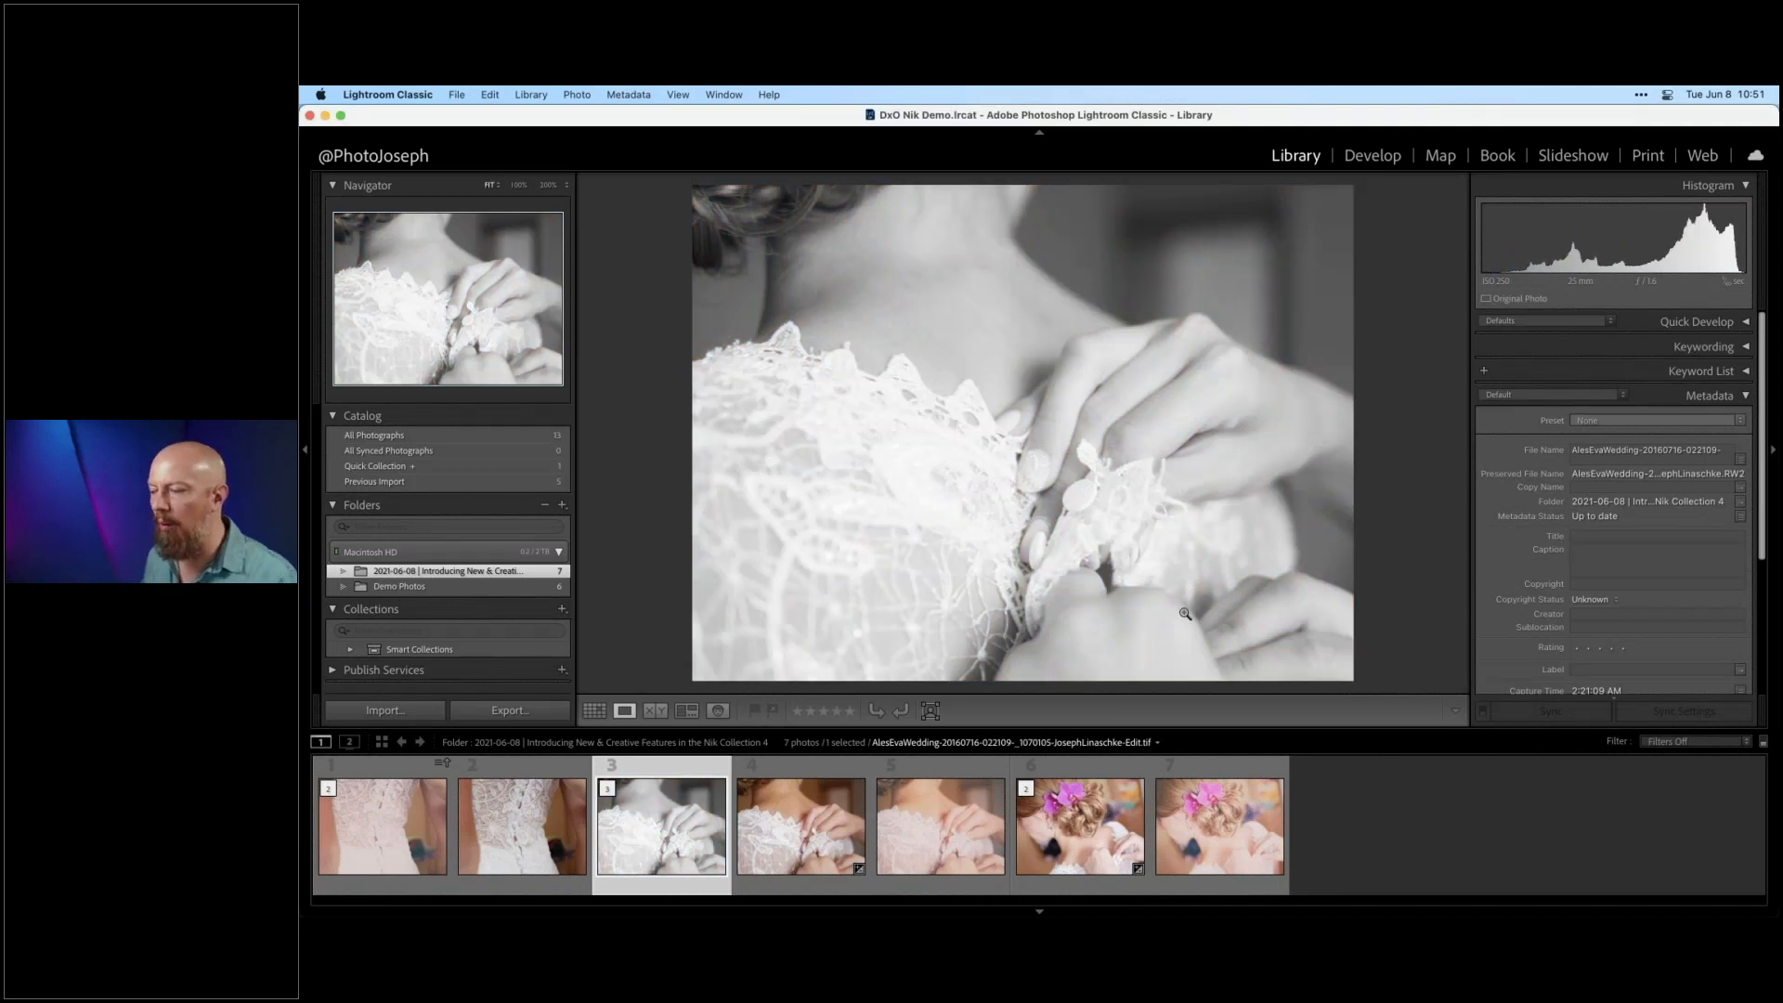
- Open the orchid-hairstyle raw photo in Silver Efex Pro 3 as a TIFF copy with Lightroom adjustments
click(1063, 827)
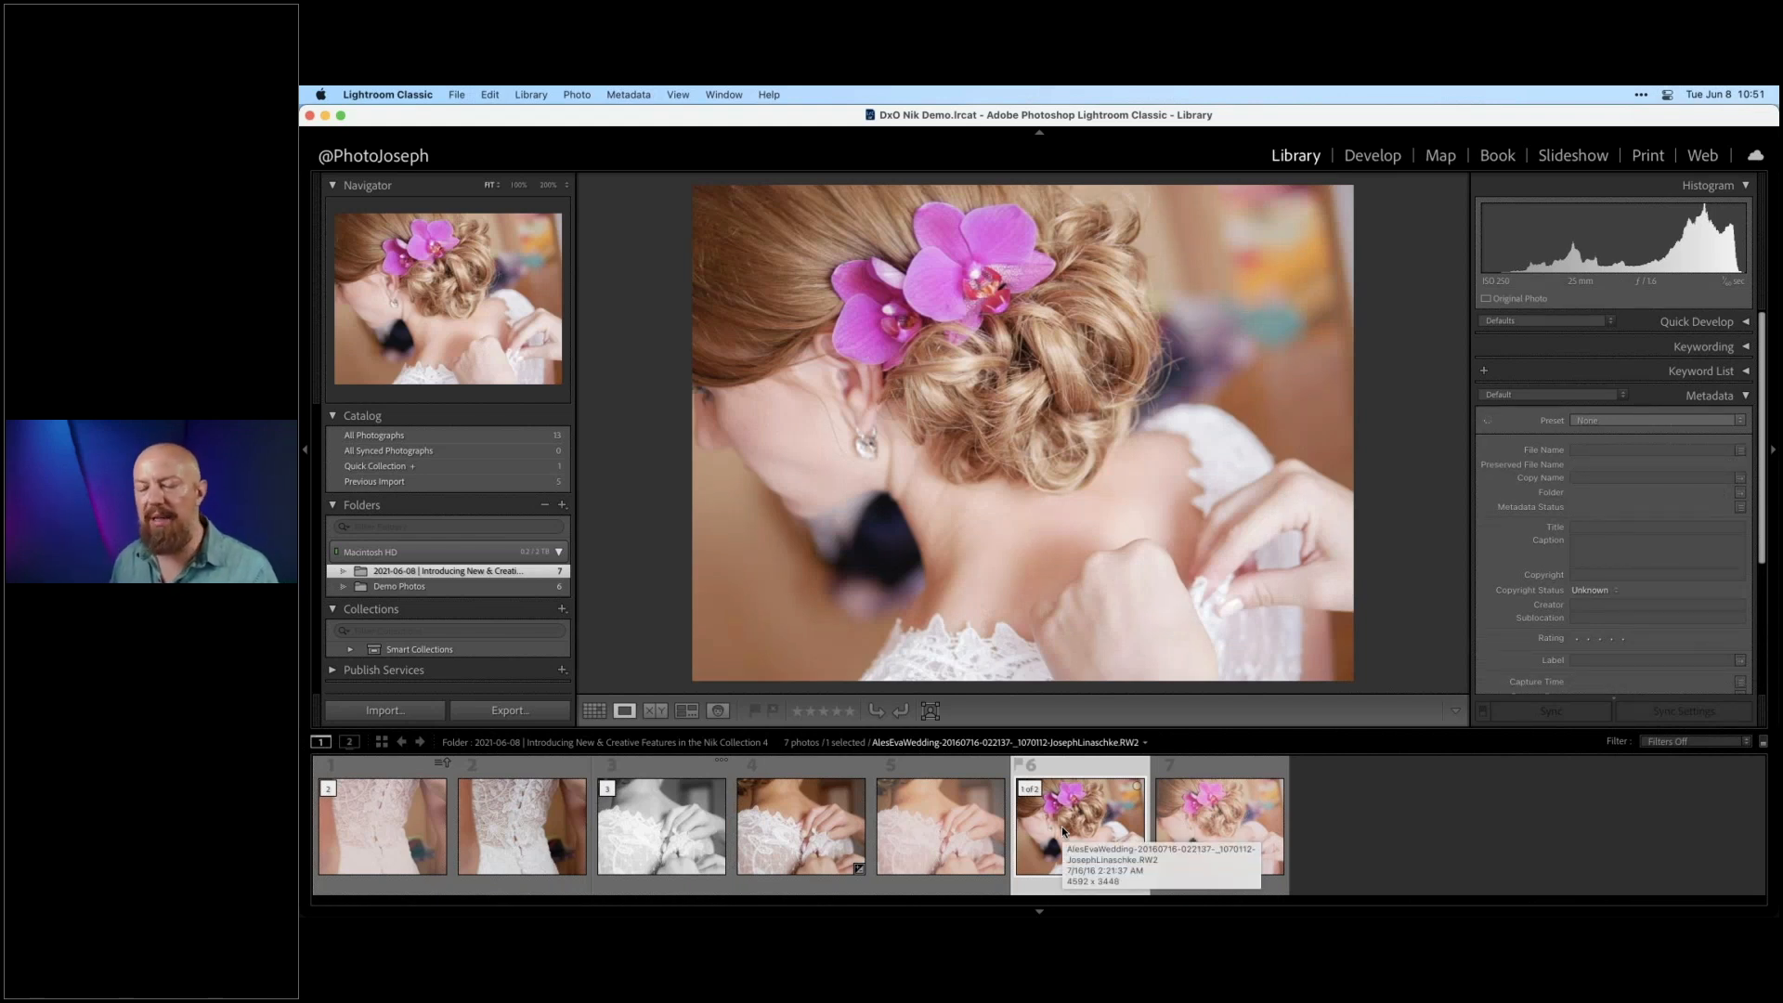
right_click(946, 332)
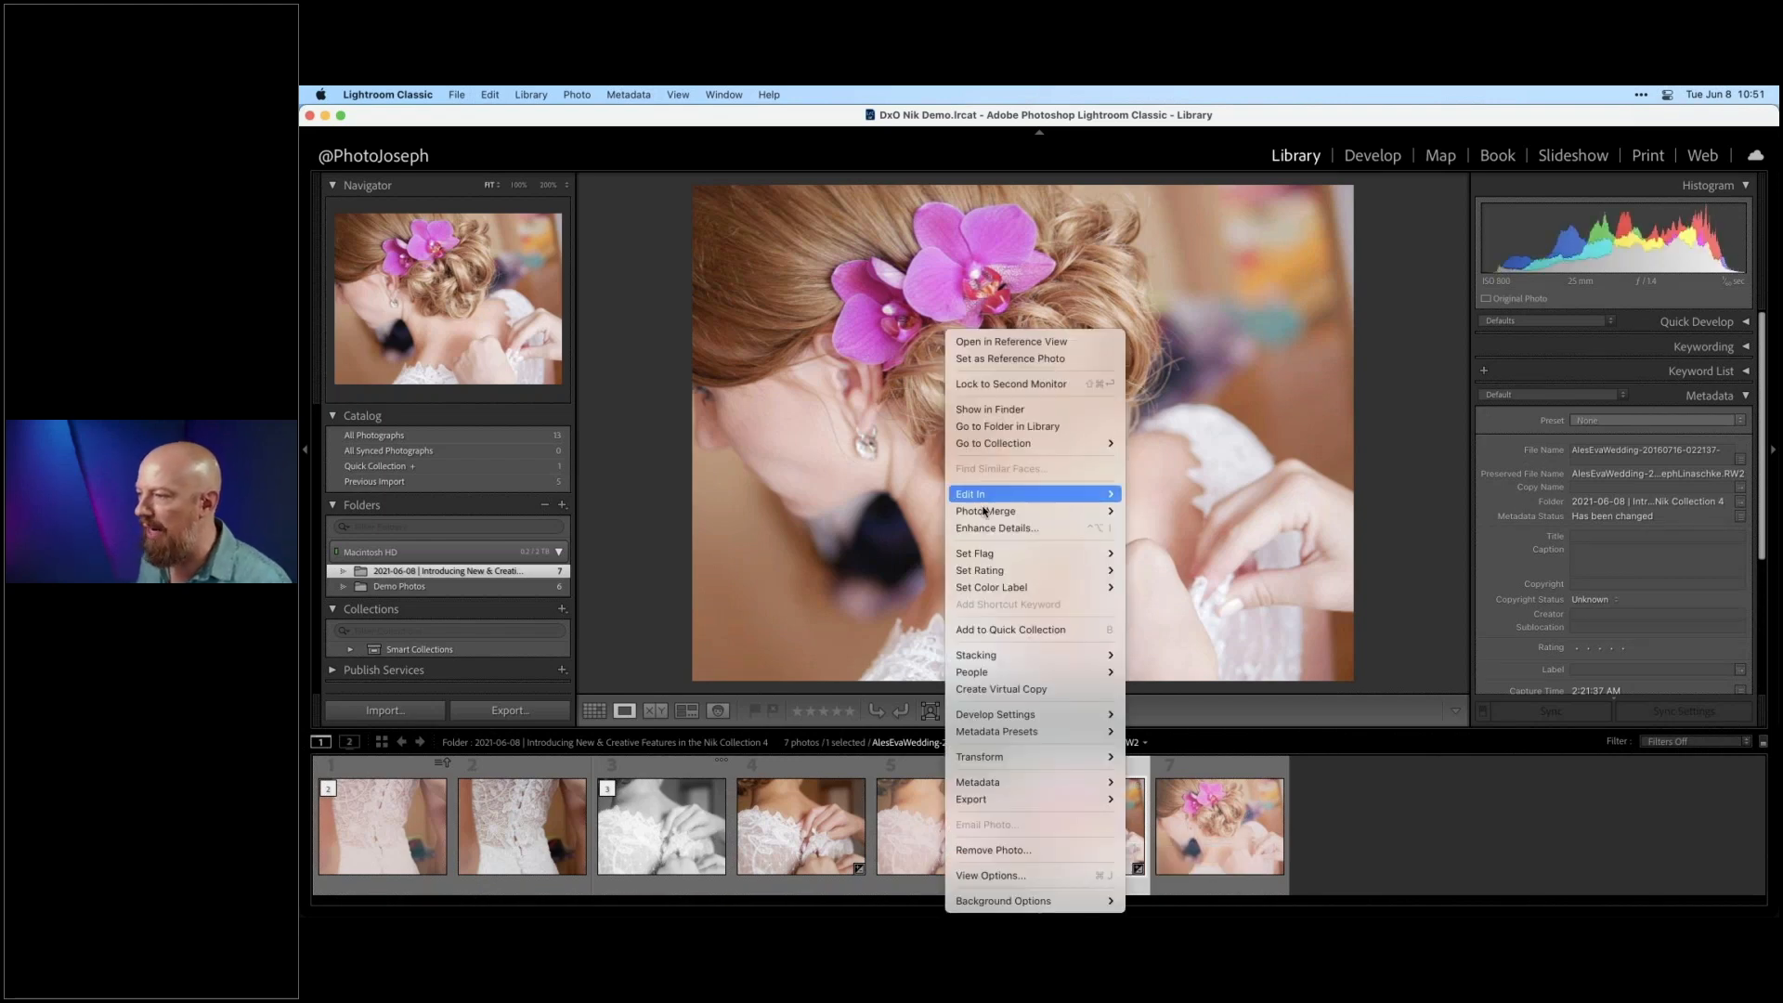
mouse_move(986, 495)
click(1220, 641)
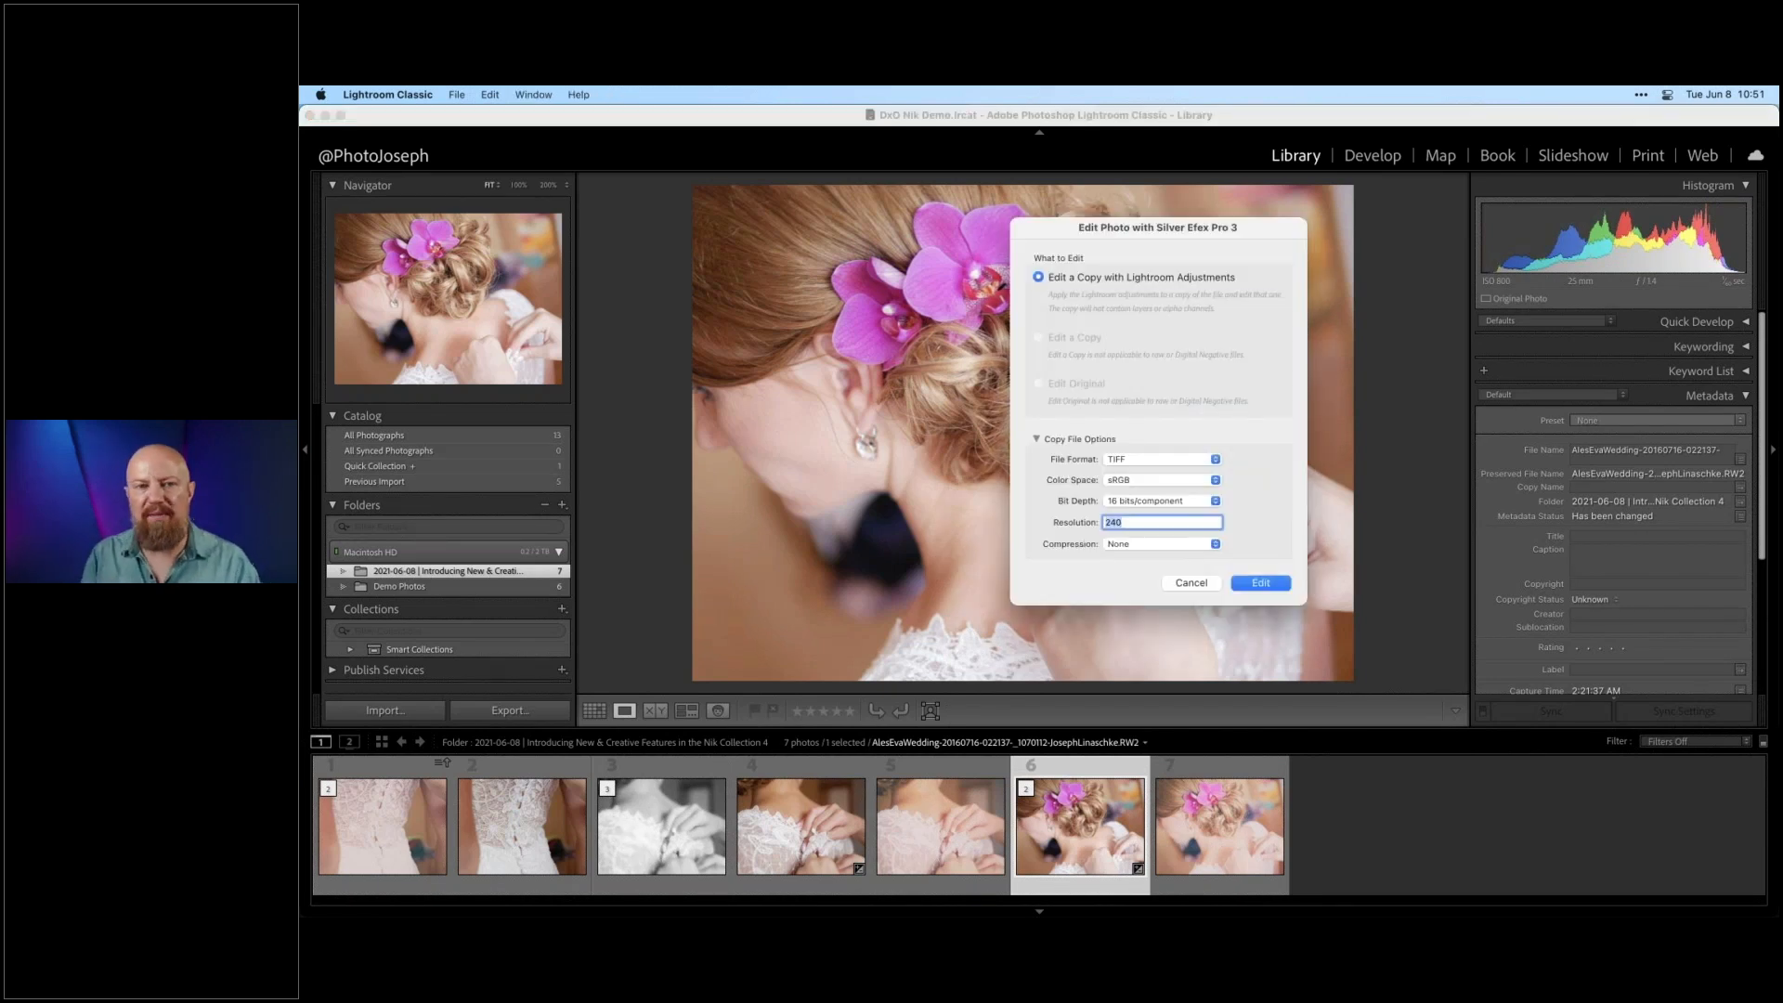
key(Return)
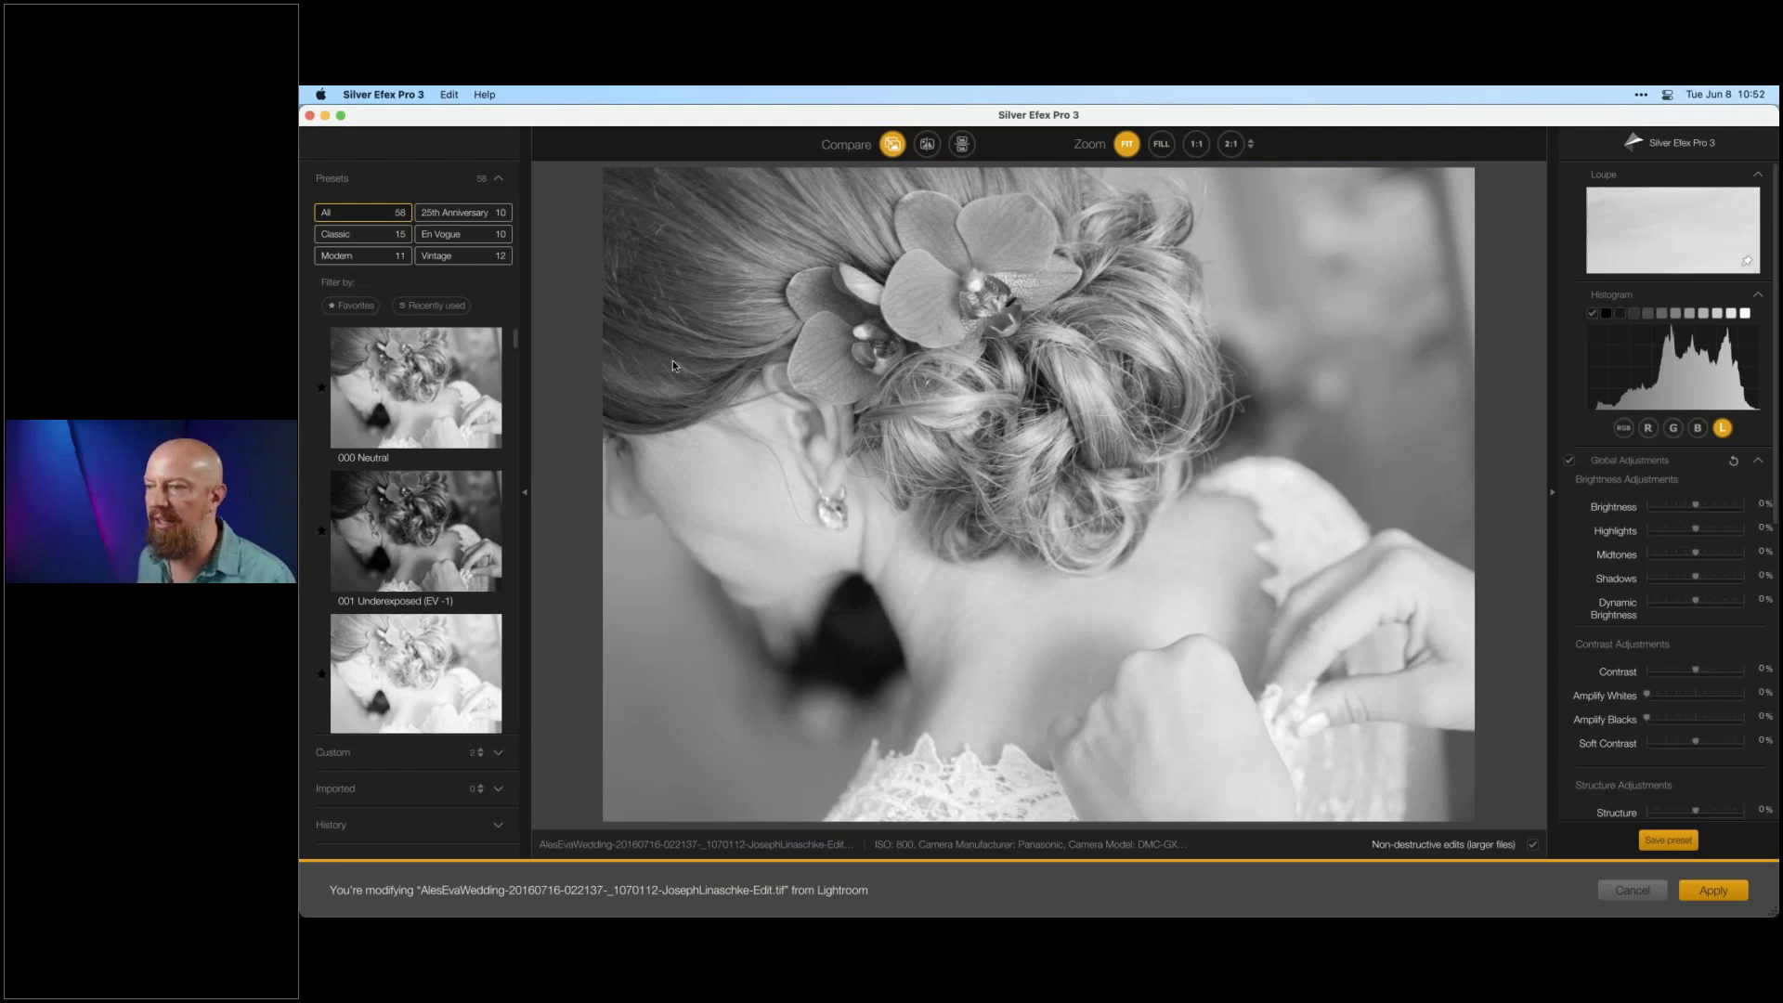
- Apply the last Silver Efex edit to the orchid-hairstyle photo and save it back to Lightroom
click(455, 94)
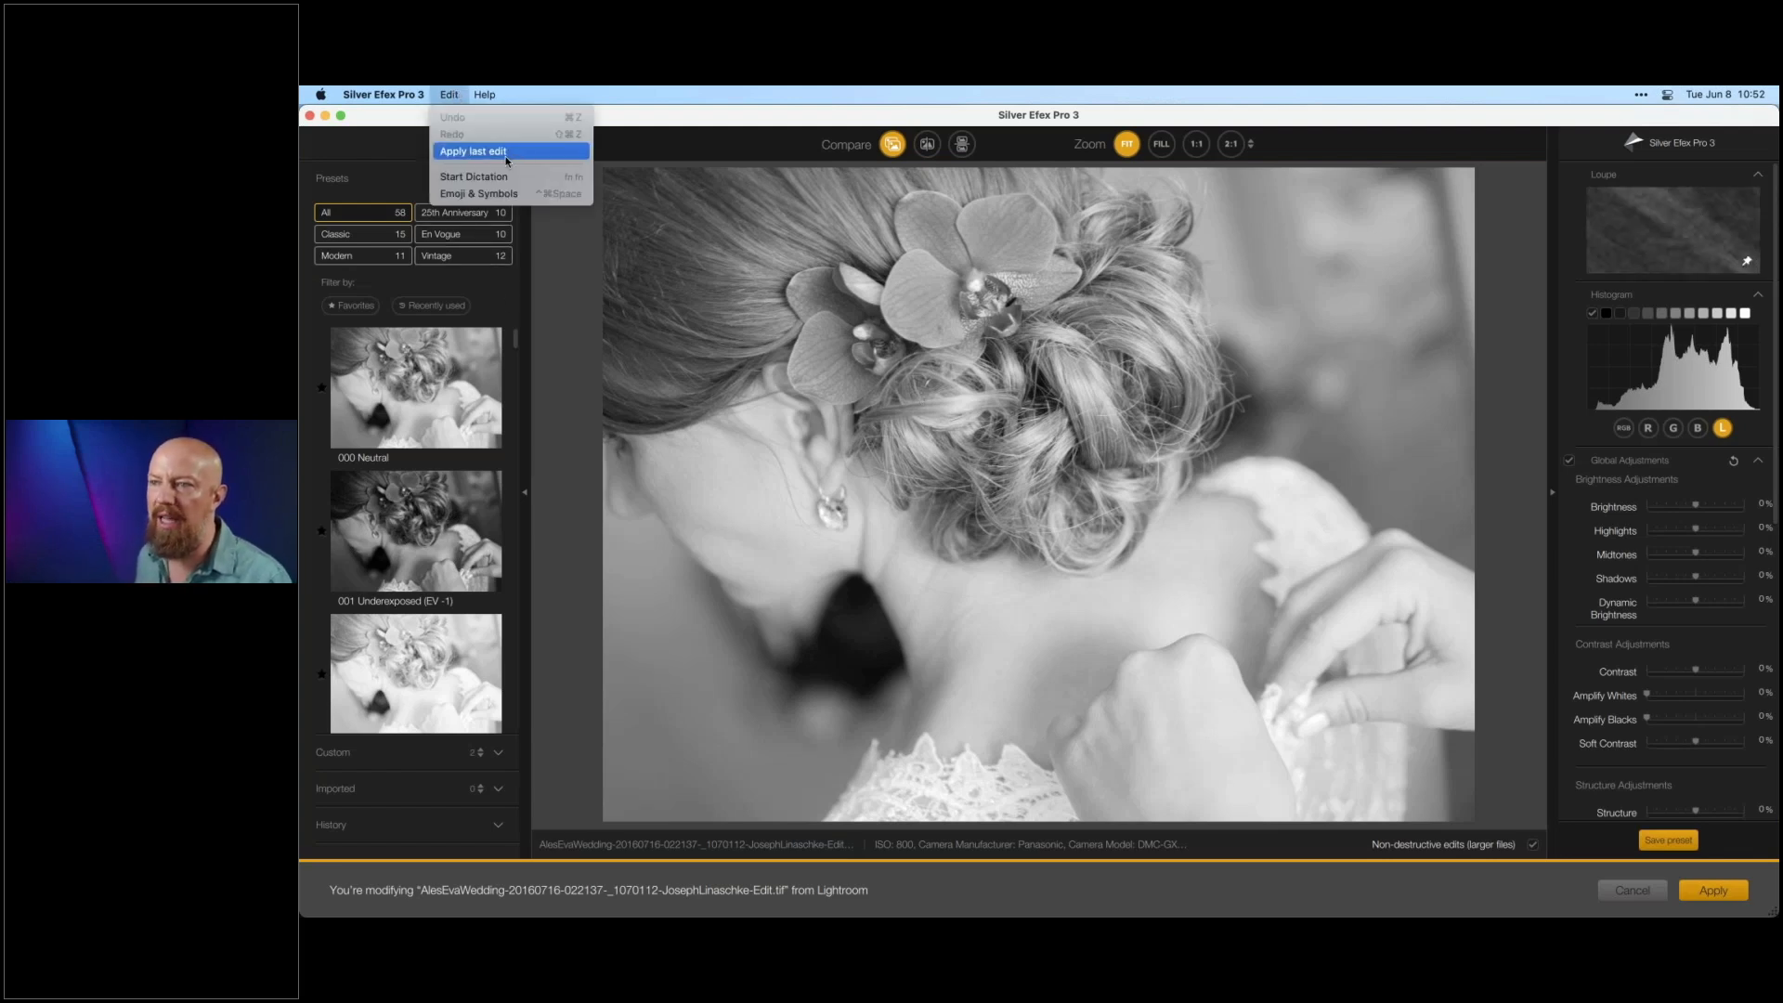
click(535, 151)
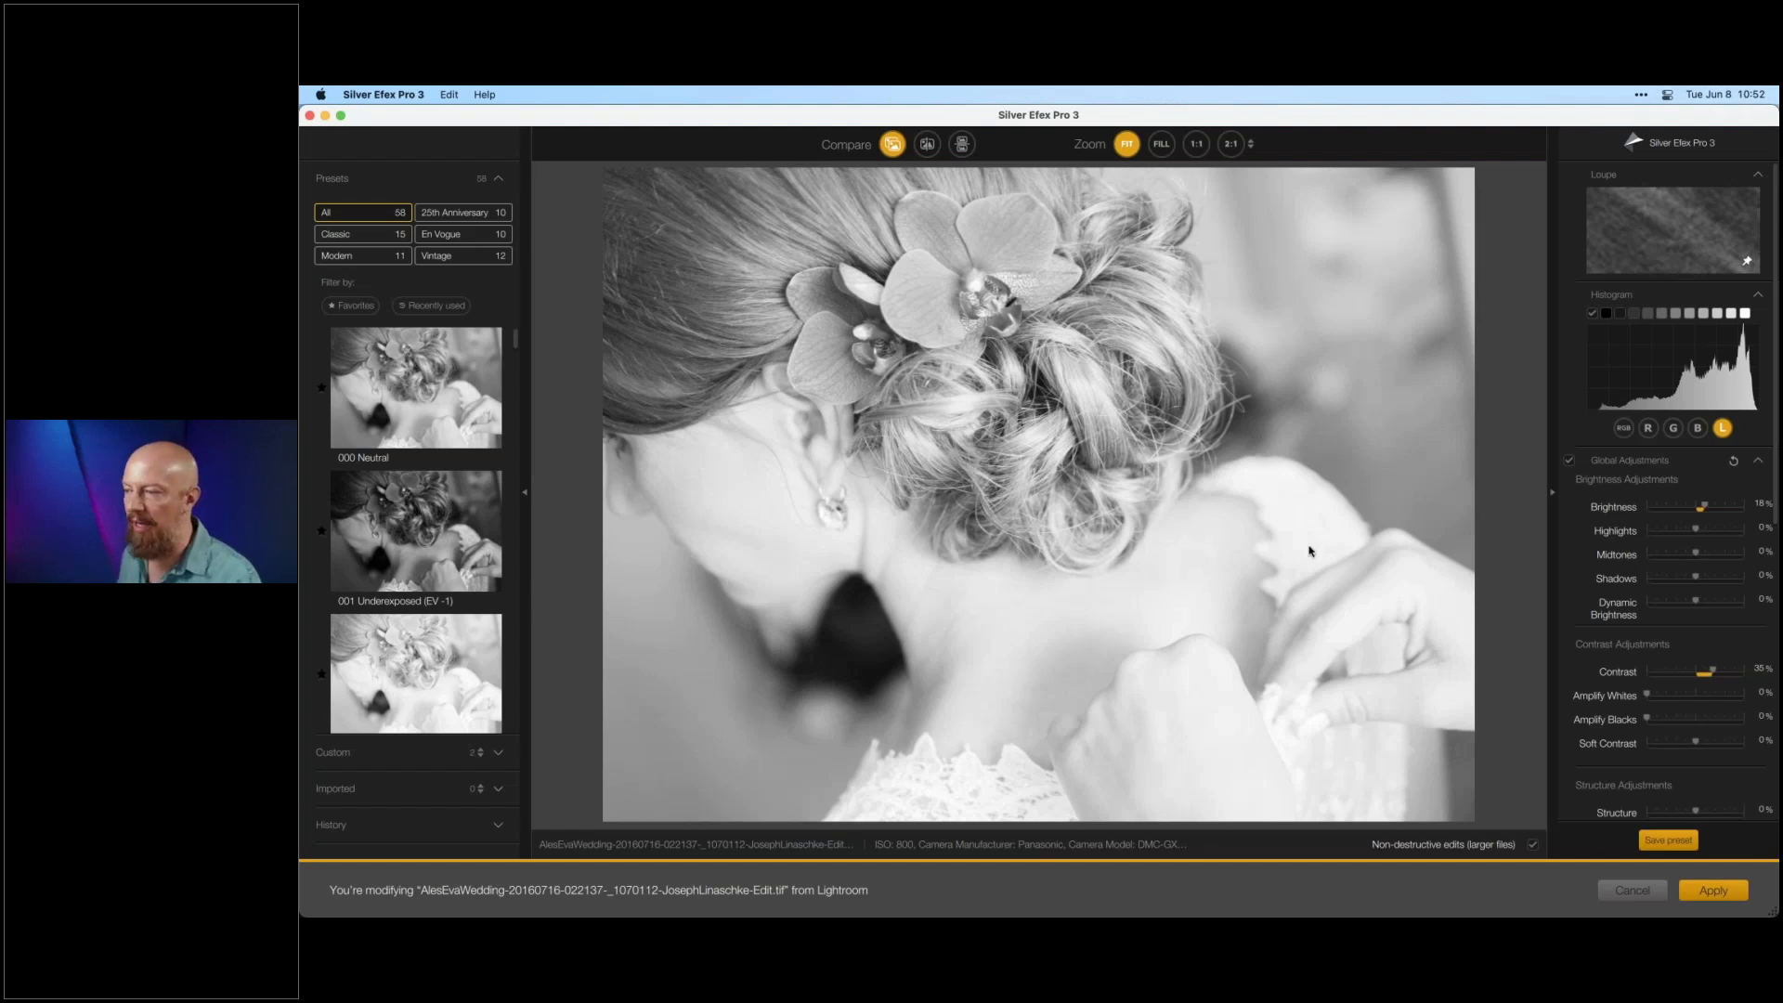
click(1716, 890)
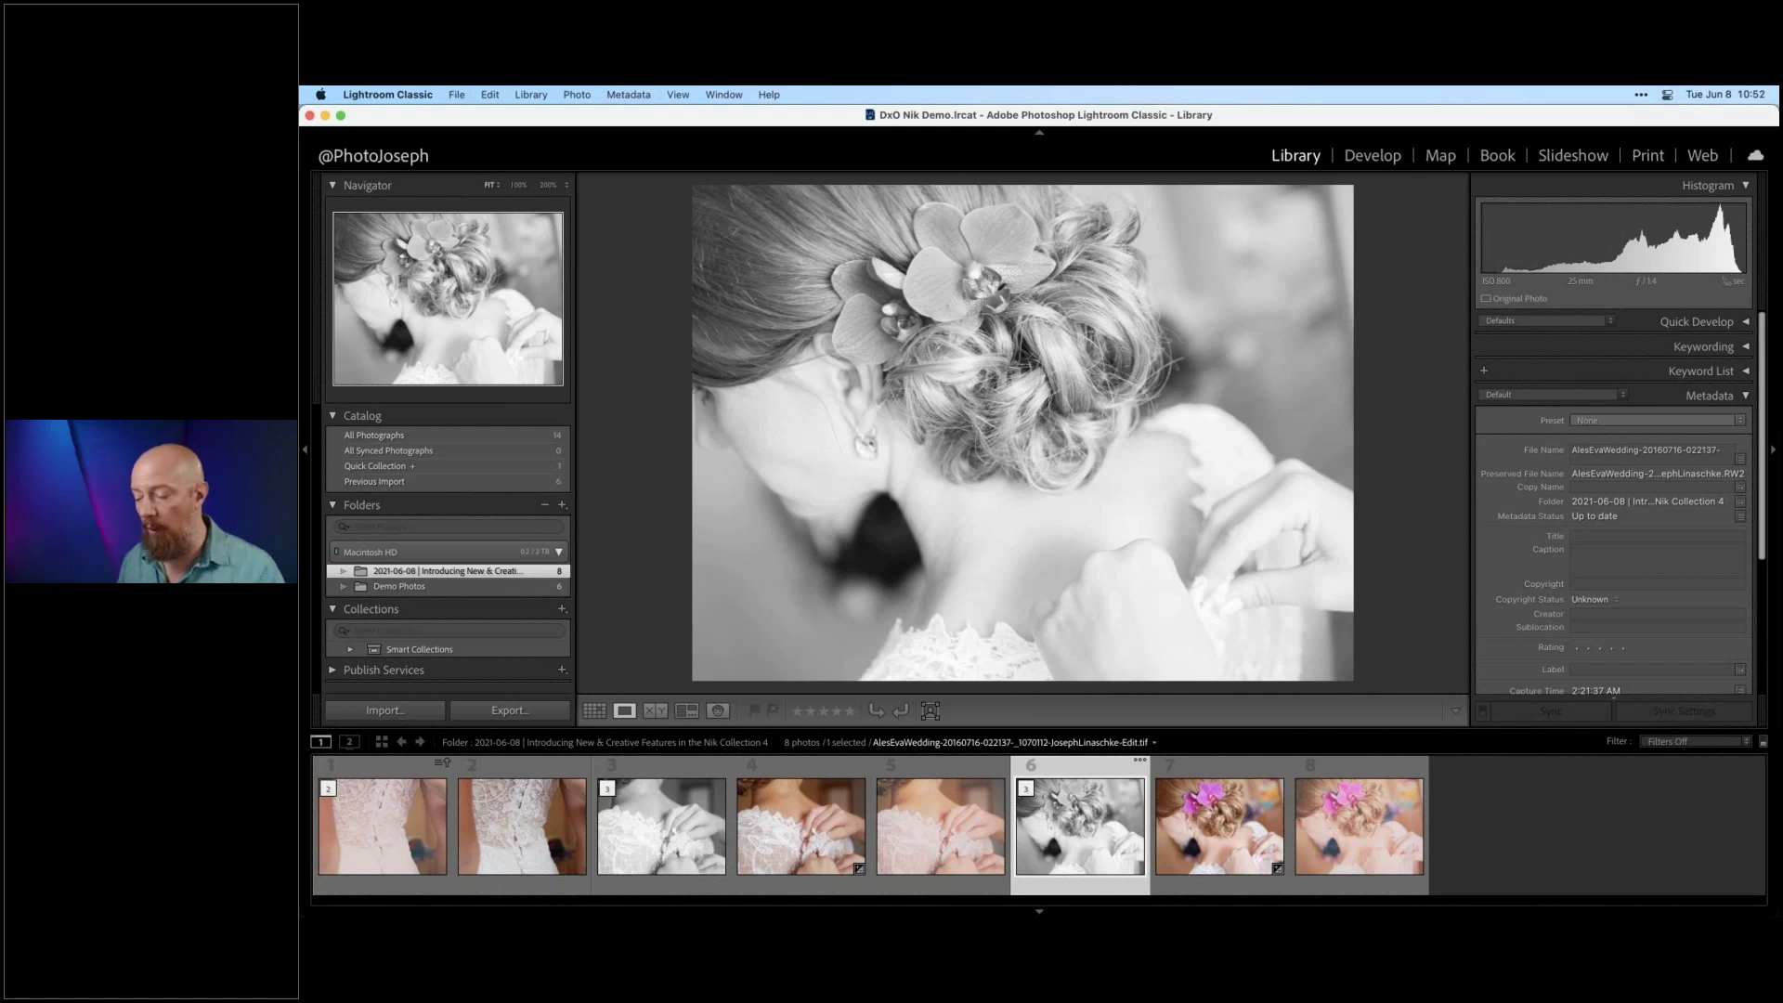
- Switch from Lightroom Classic to Adobe Lightroom with the Nik4 Demo album
key(super+Tab)
key(super+Tab)
key(super+Tab)
key(super+Tab)
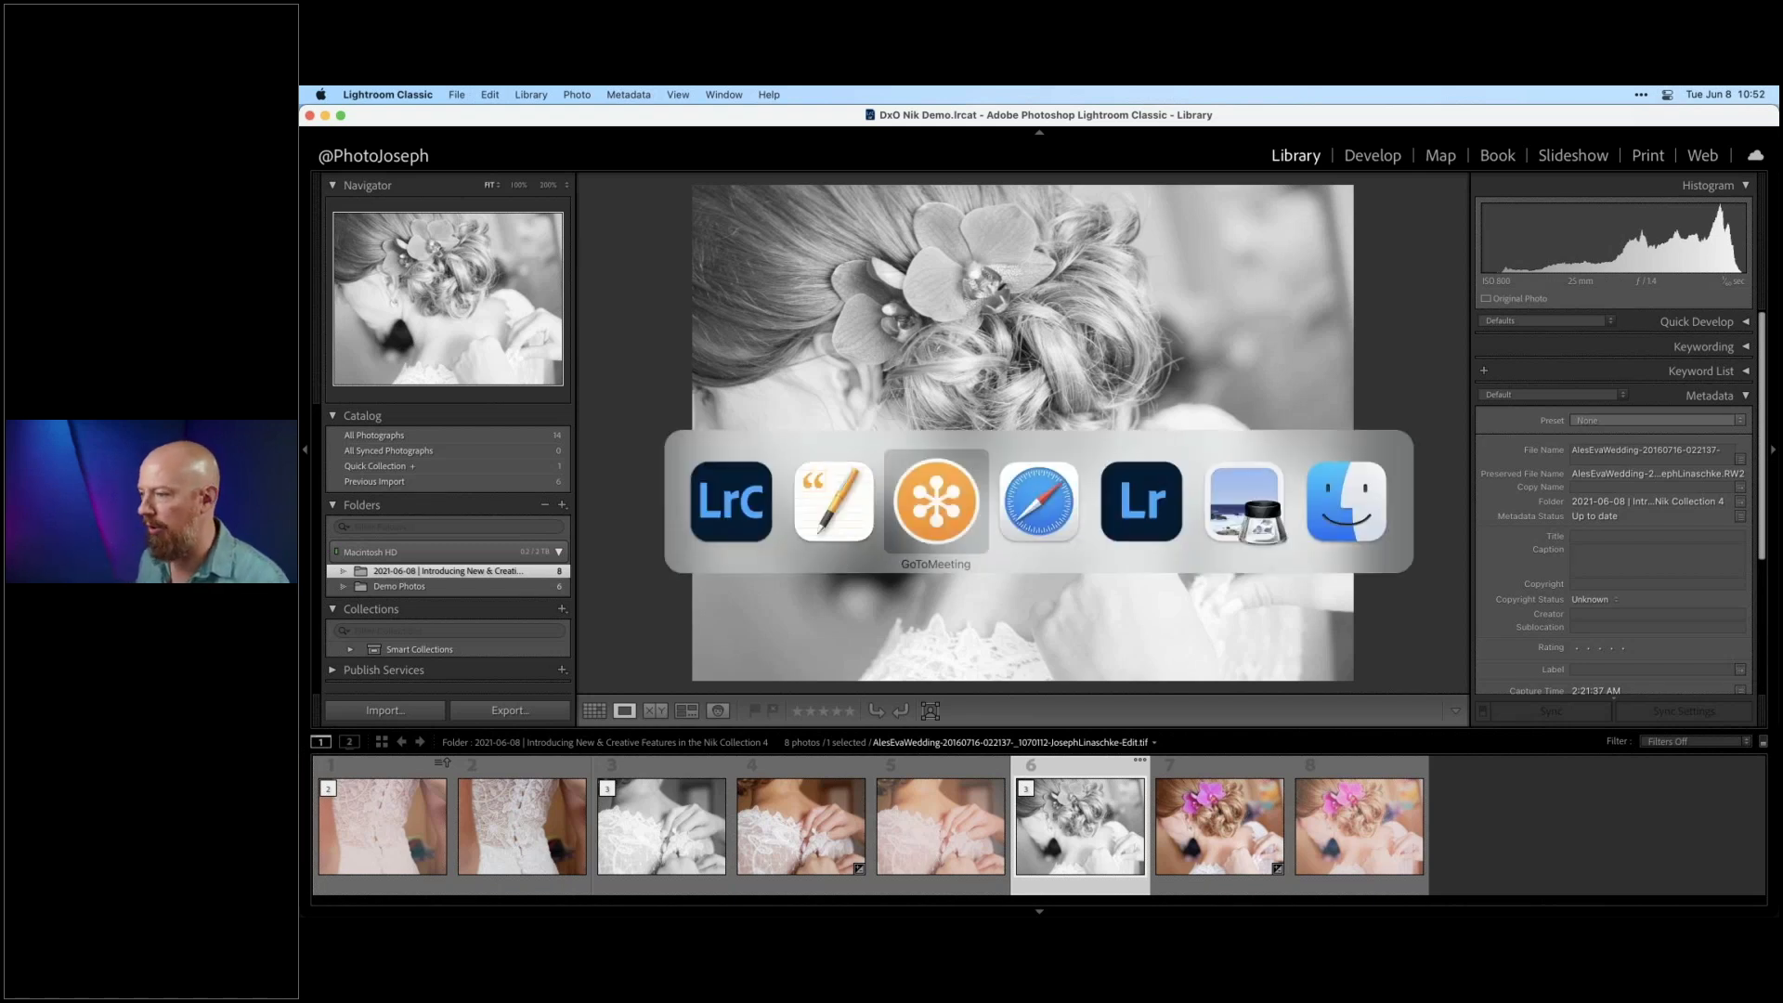
key(shift+super+Tab)
key(shift+super+Tab)
key(shift+super+Tab)
key(shift+super+Tab)
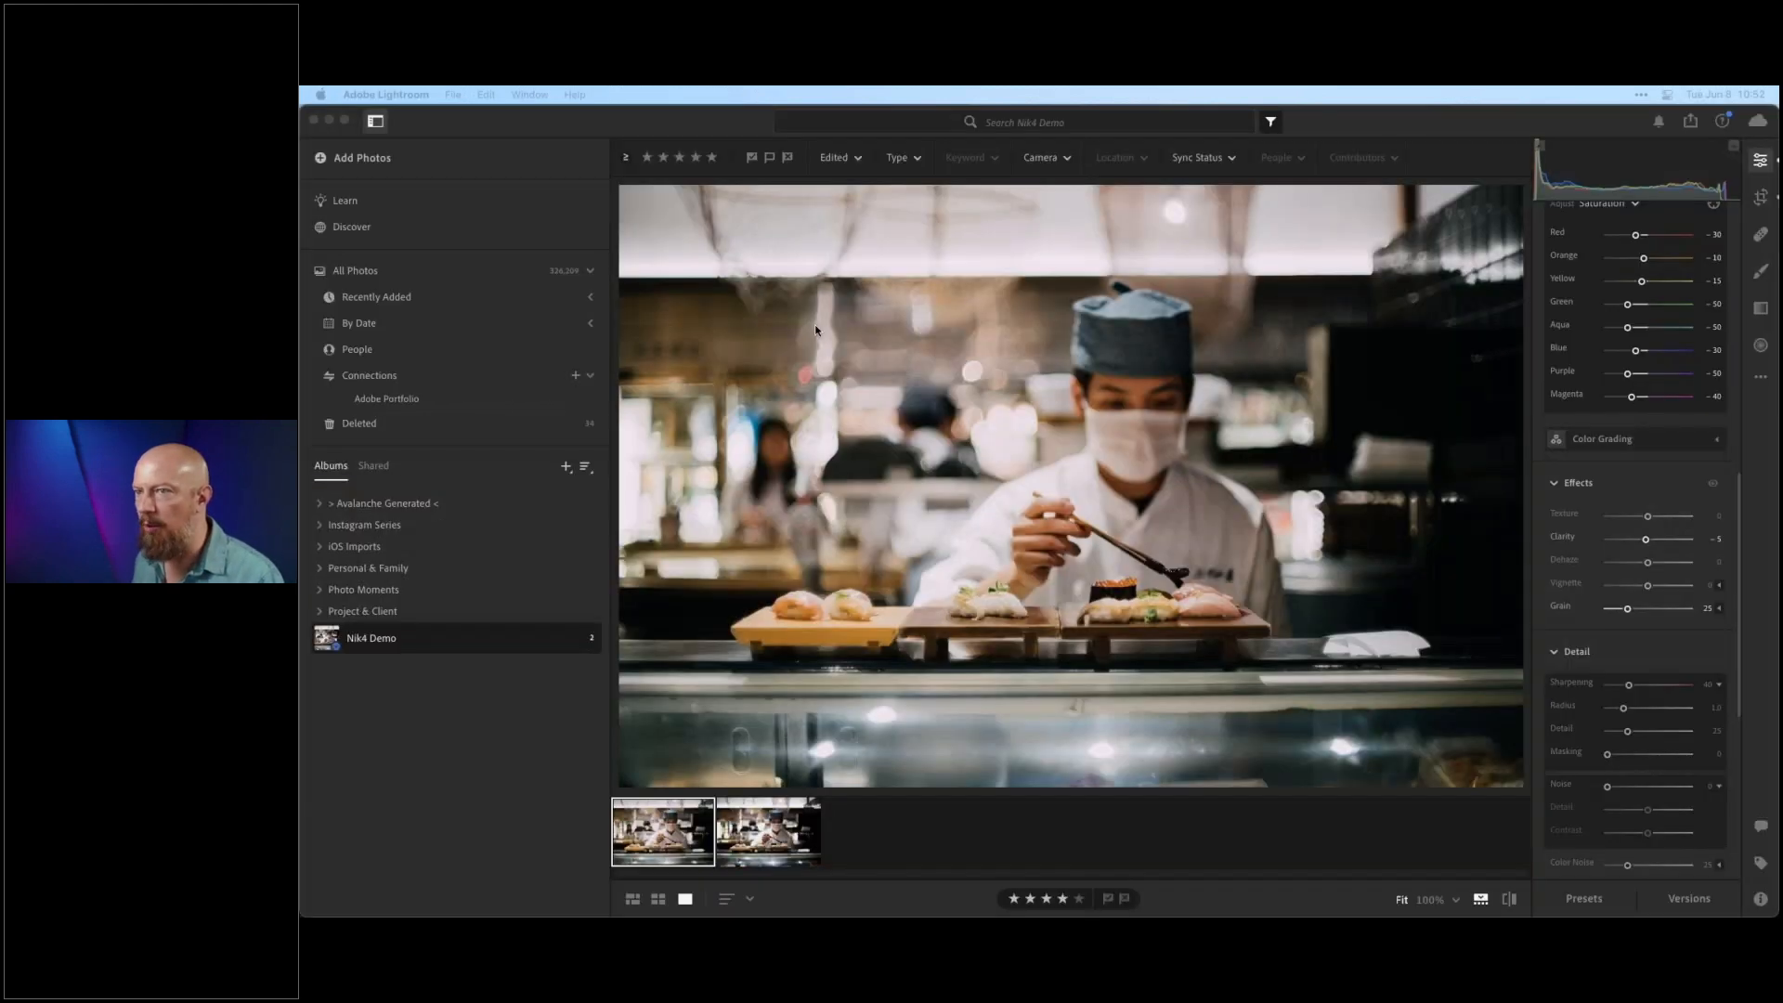
- Delete the second copy of the sushi chef photo from the Nik4 Demo album and the Lightroom library
click(801, 854)
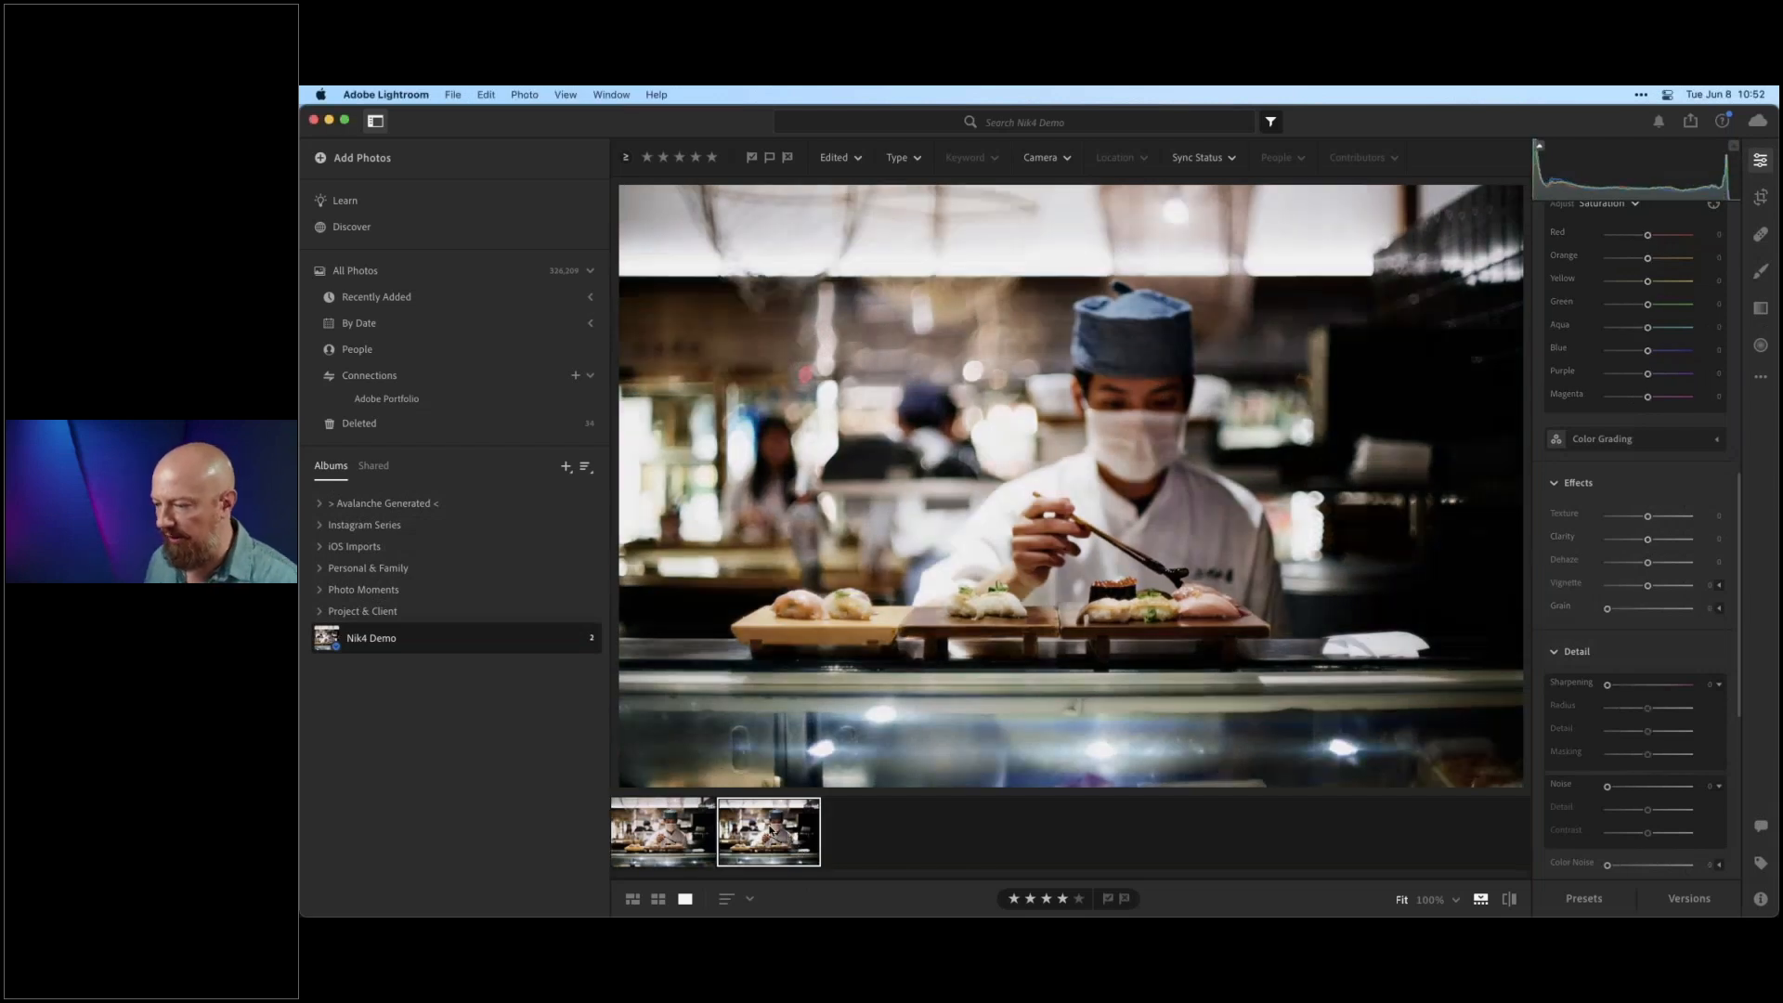
right_click(771, 841)
right_click(730, 840)
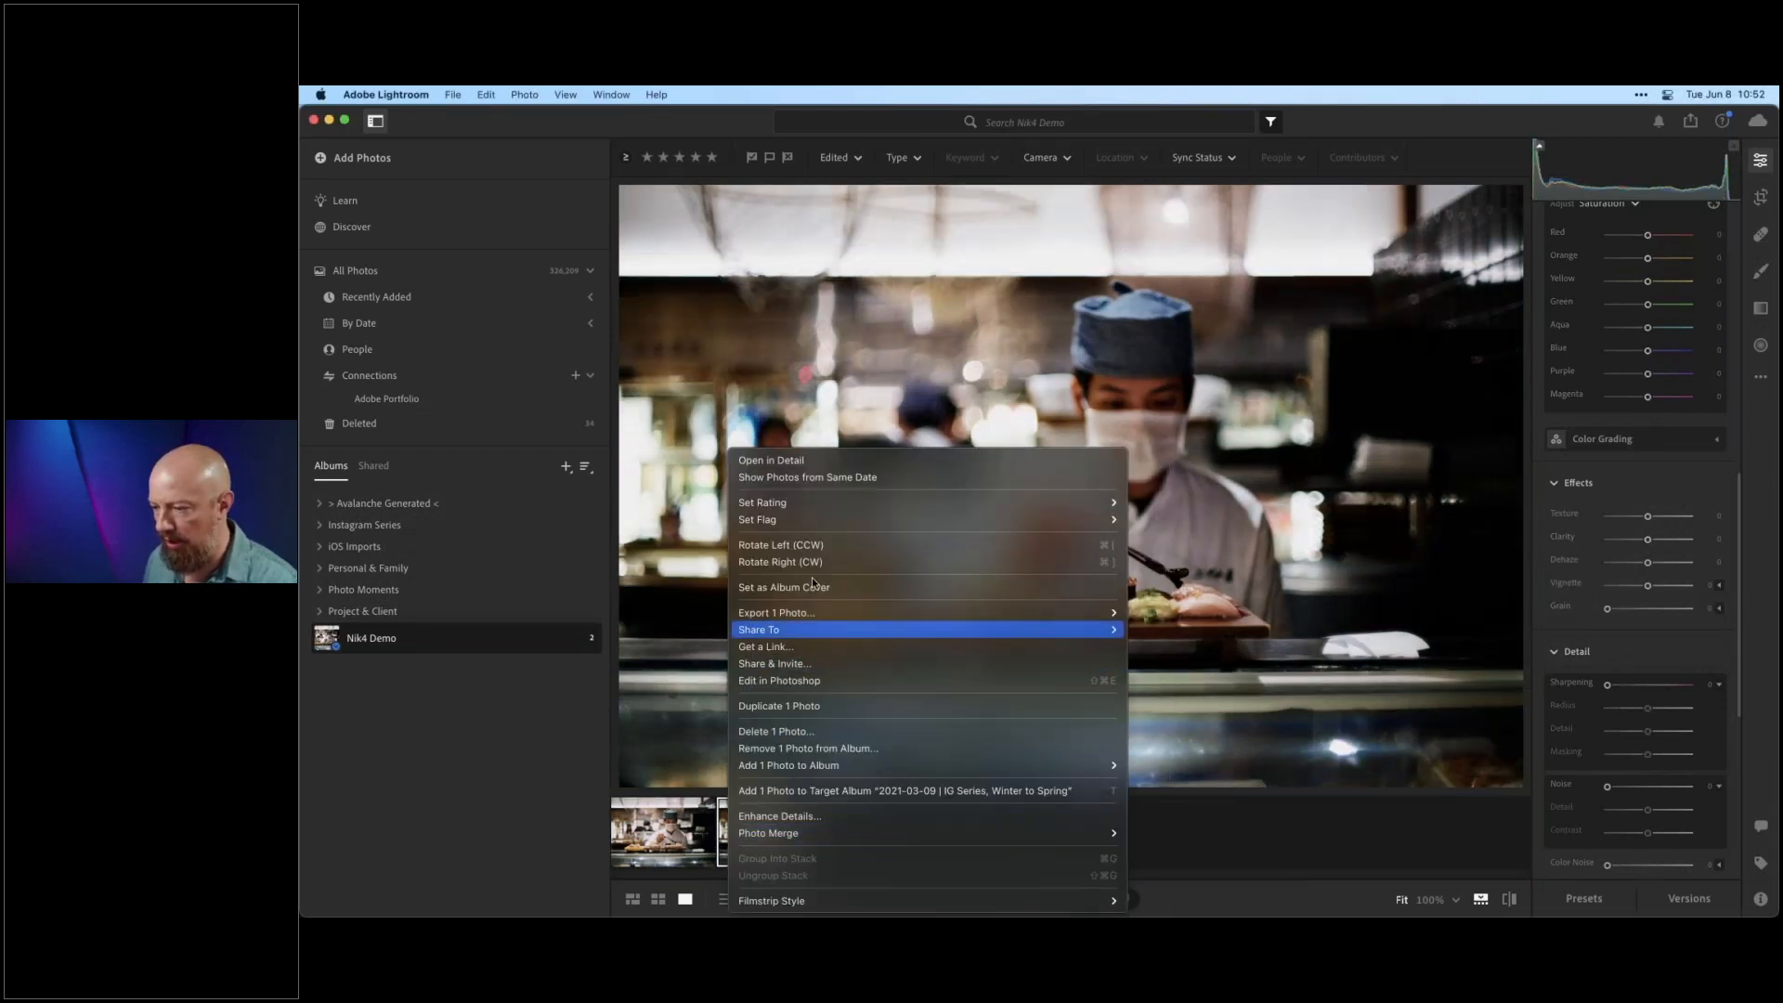
click(818, 731)
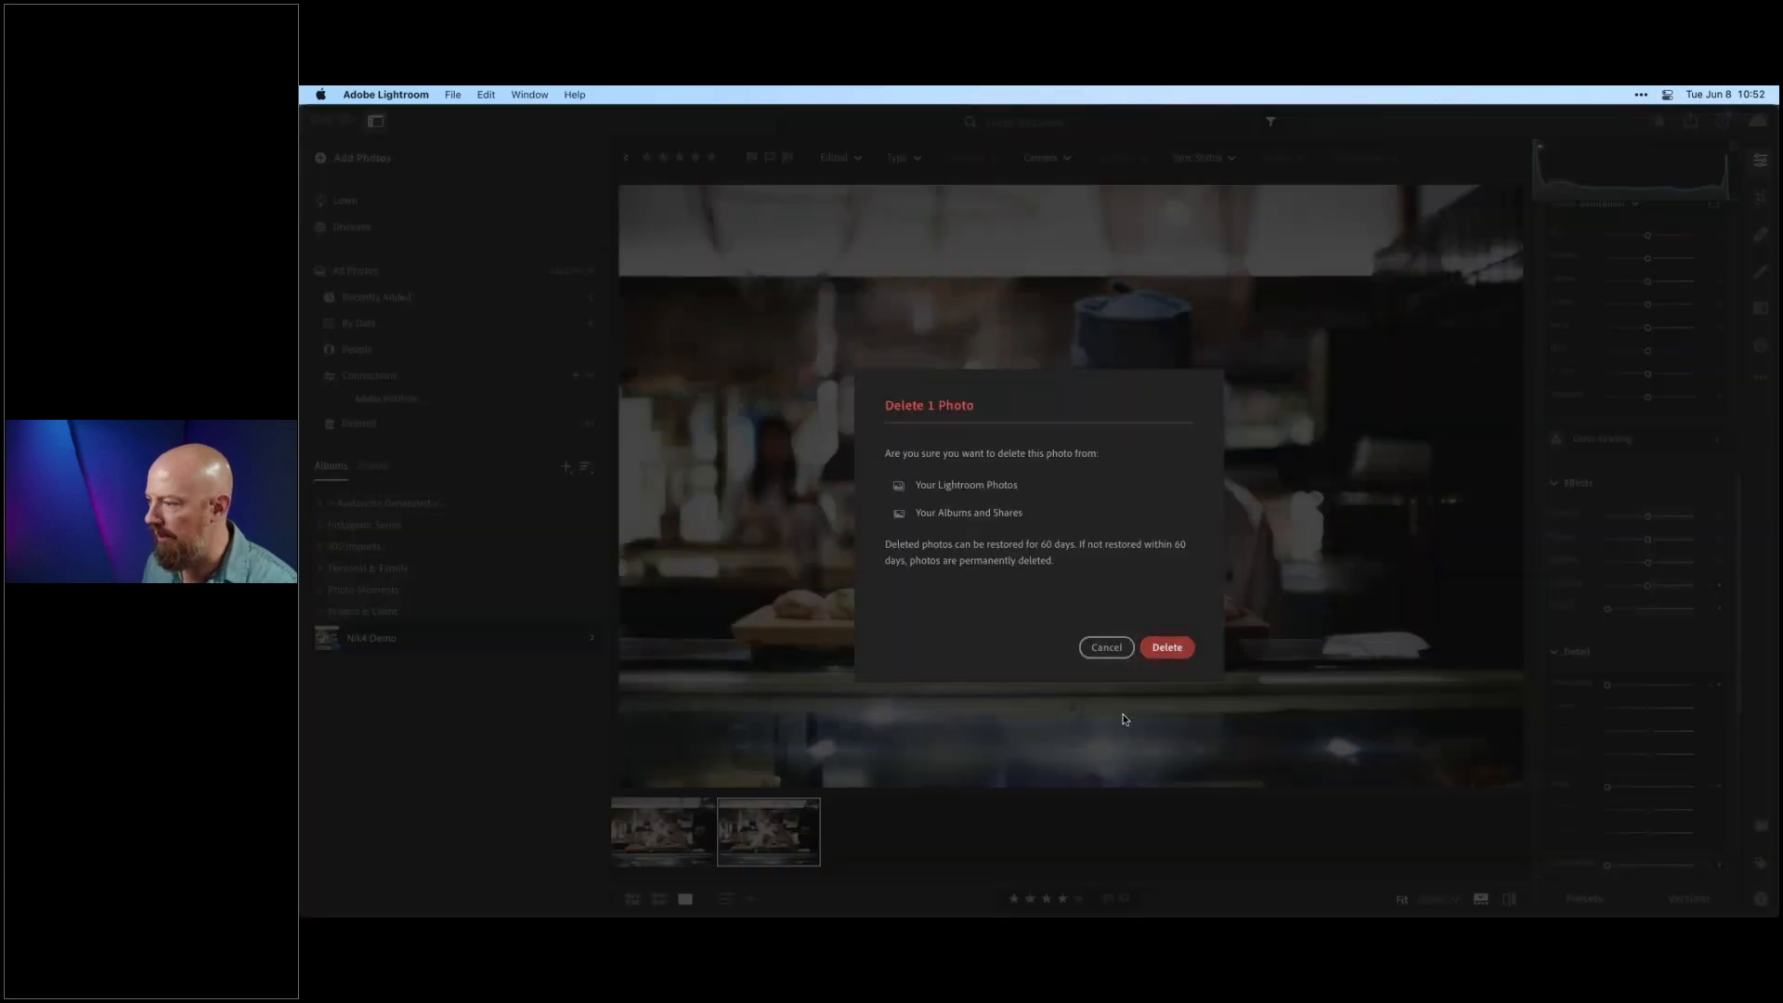
click(1167, 648)
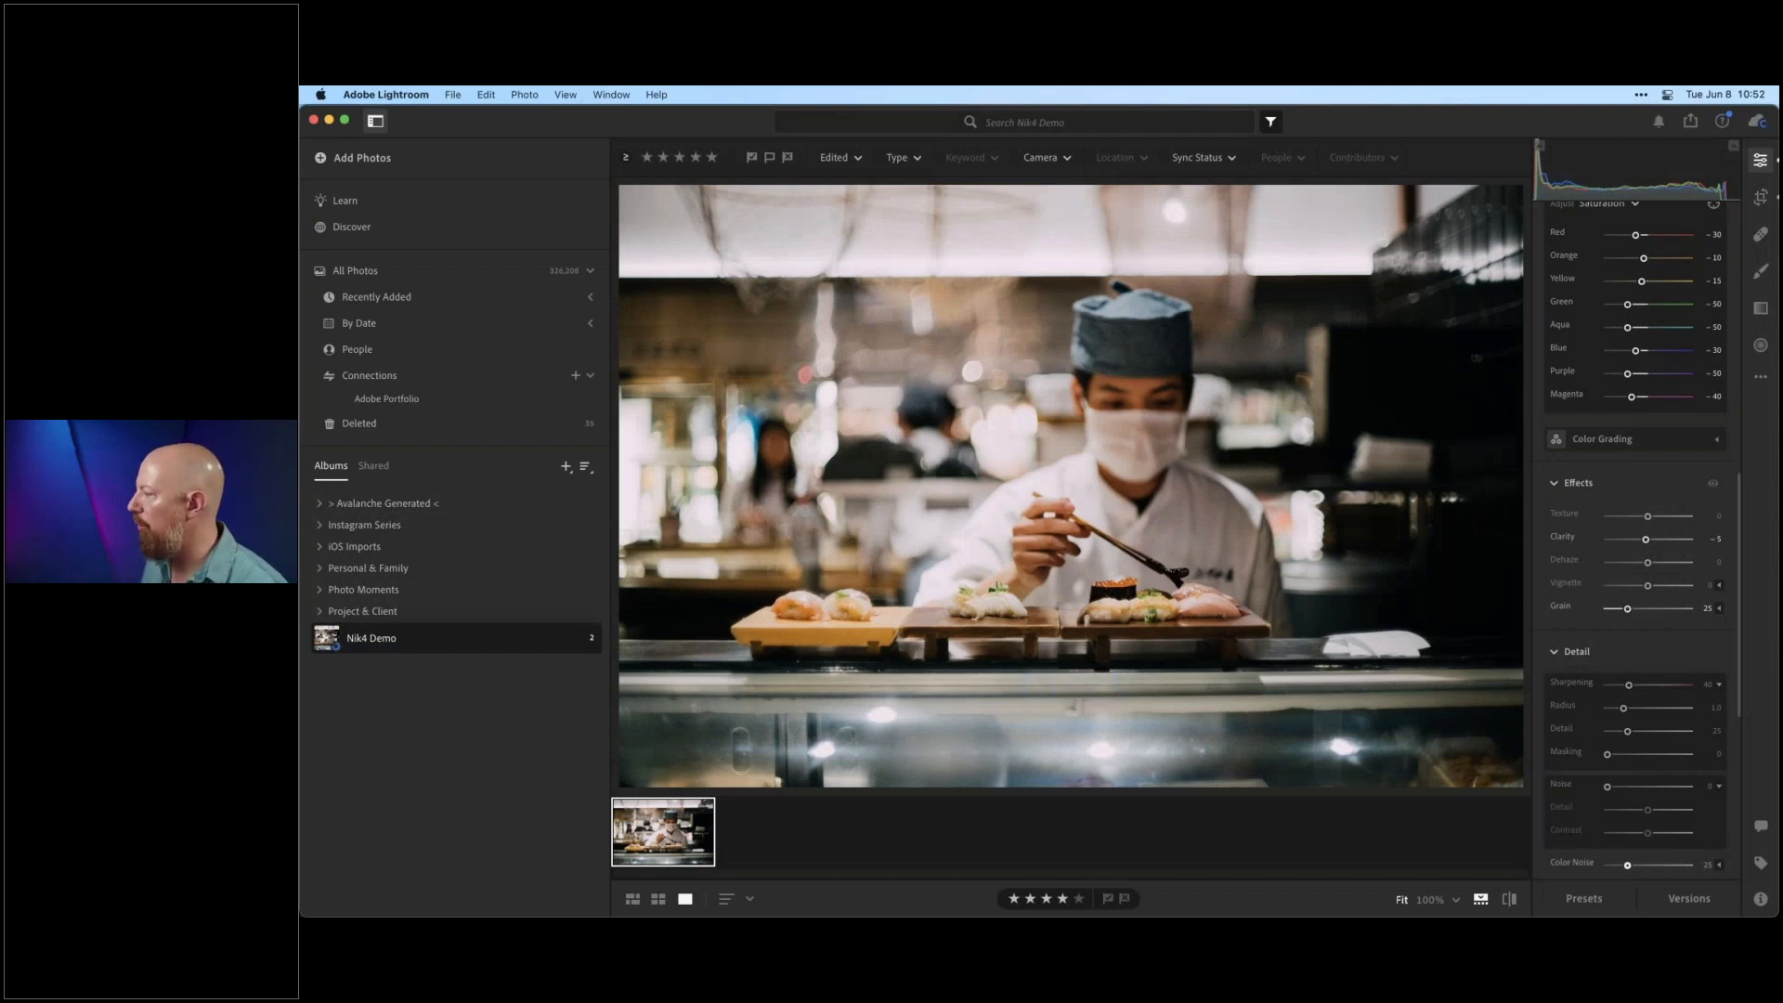
- Show the file information of the remaining sushi chef photo
click(1760, 900)
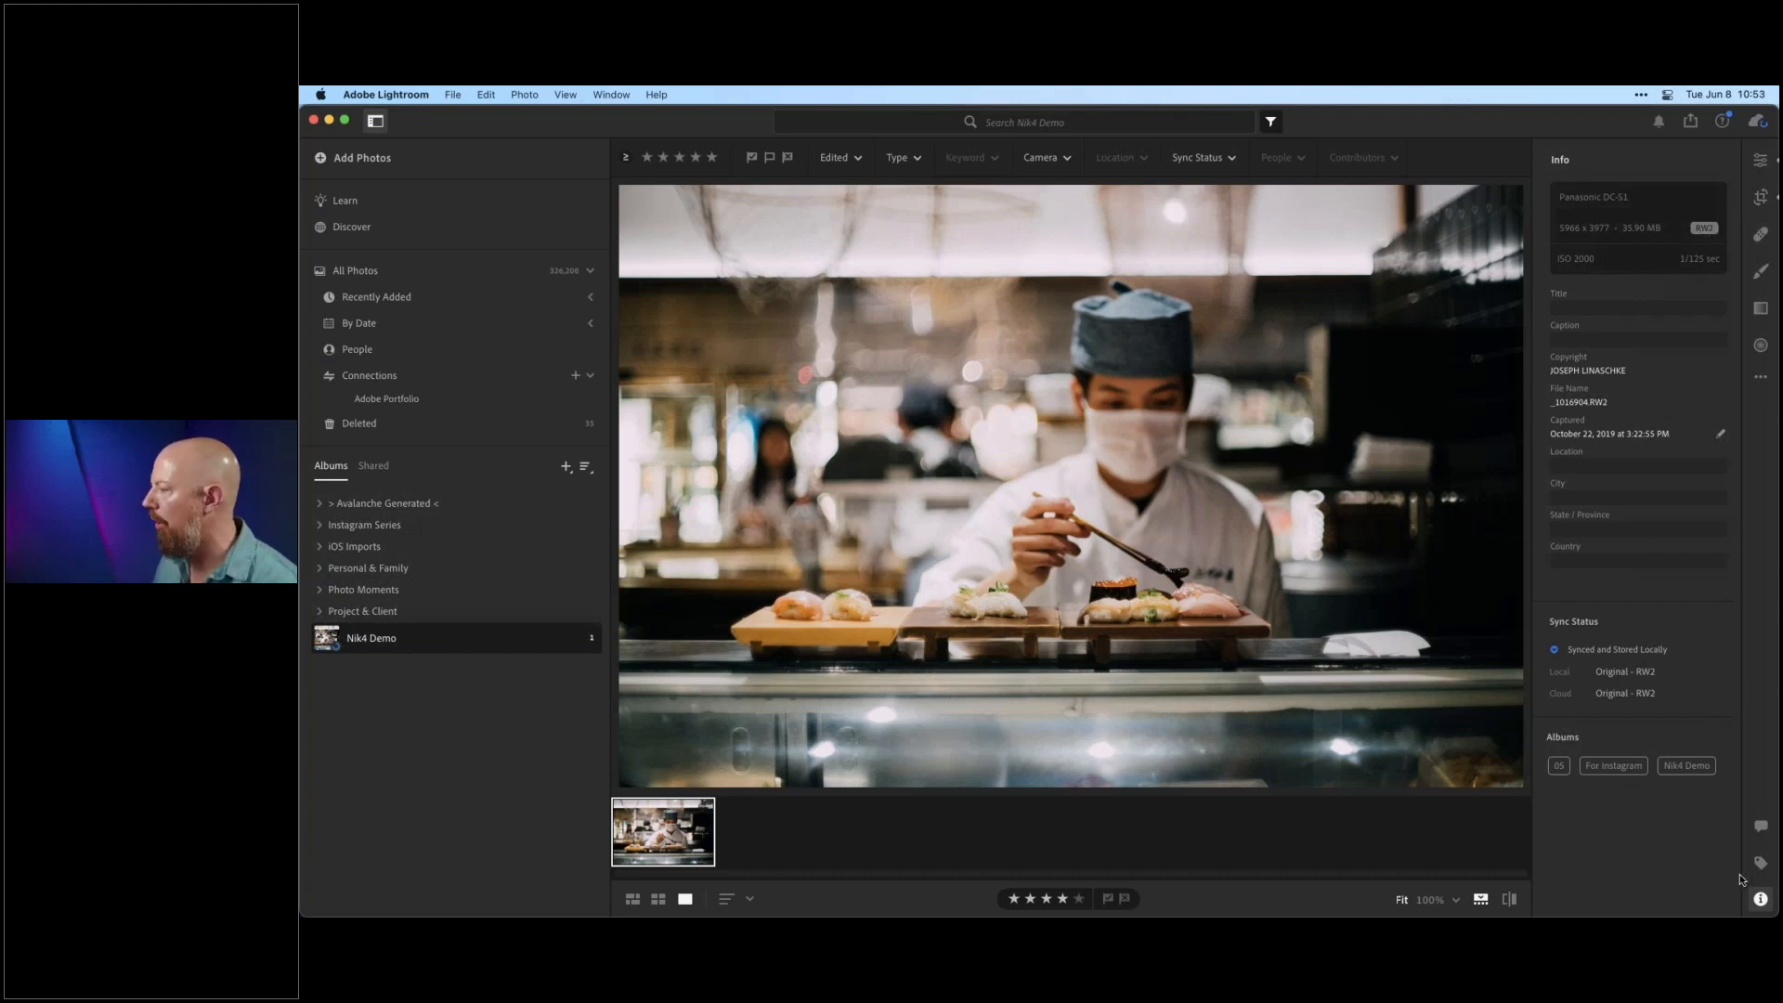
click(1760, 899)
click(1761, 899)
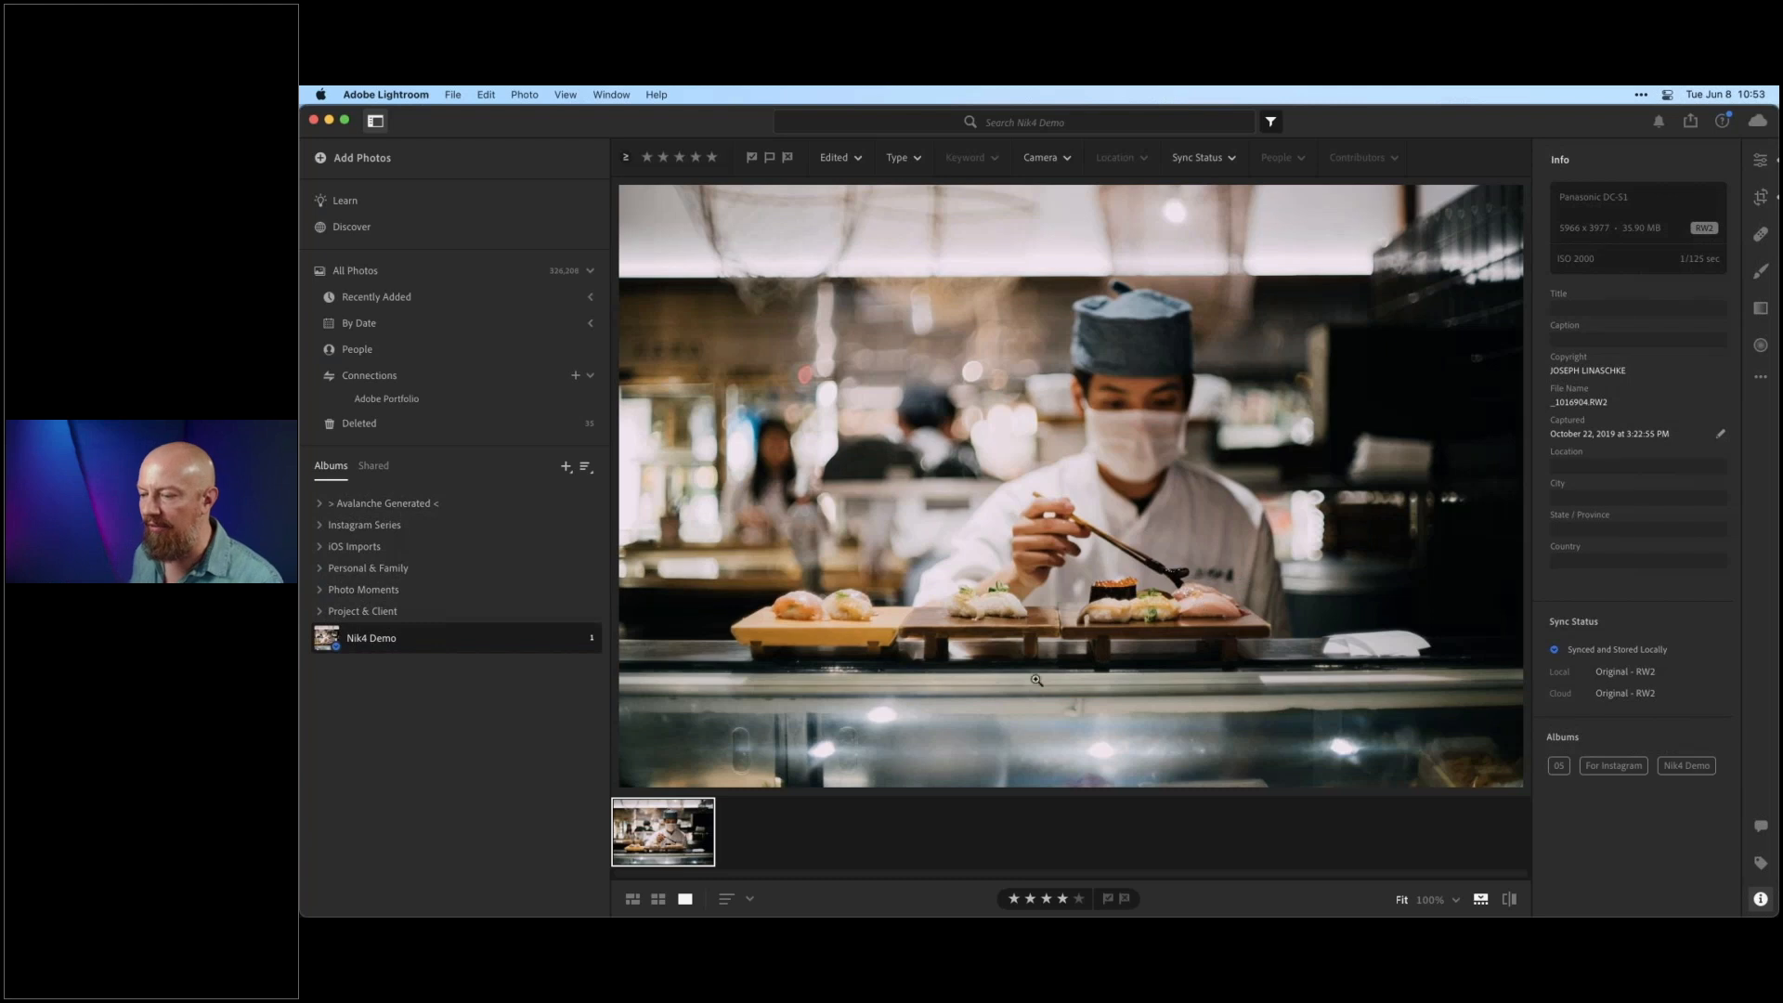
- Export the sushi chef photo as Original + Settings to the Desktop folder
right_click(663, 830)
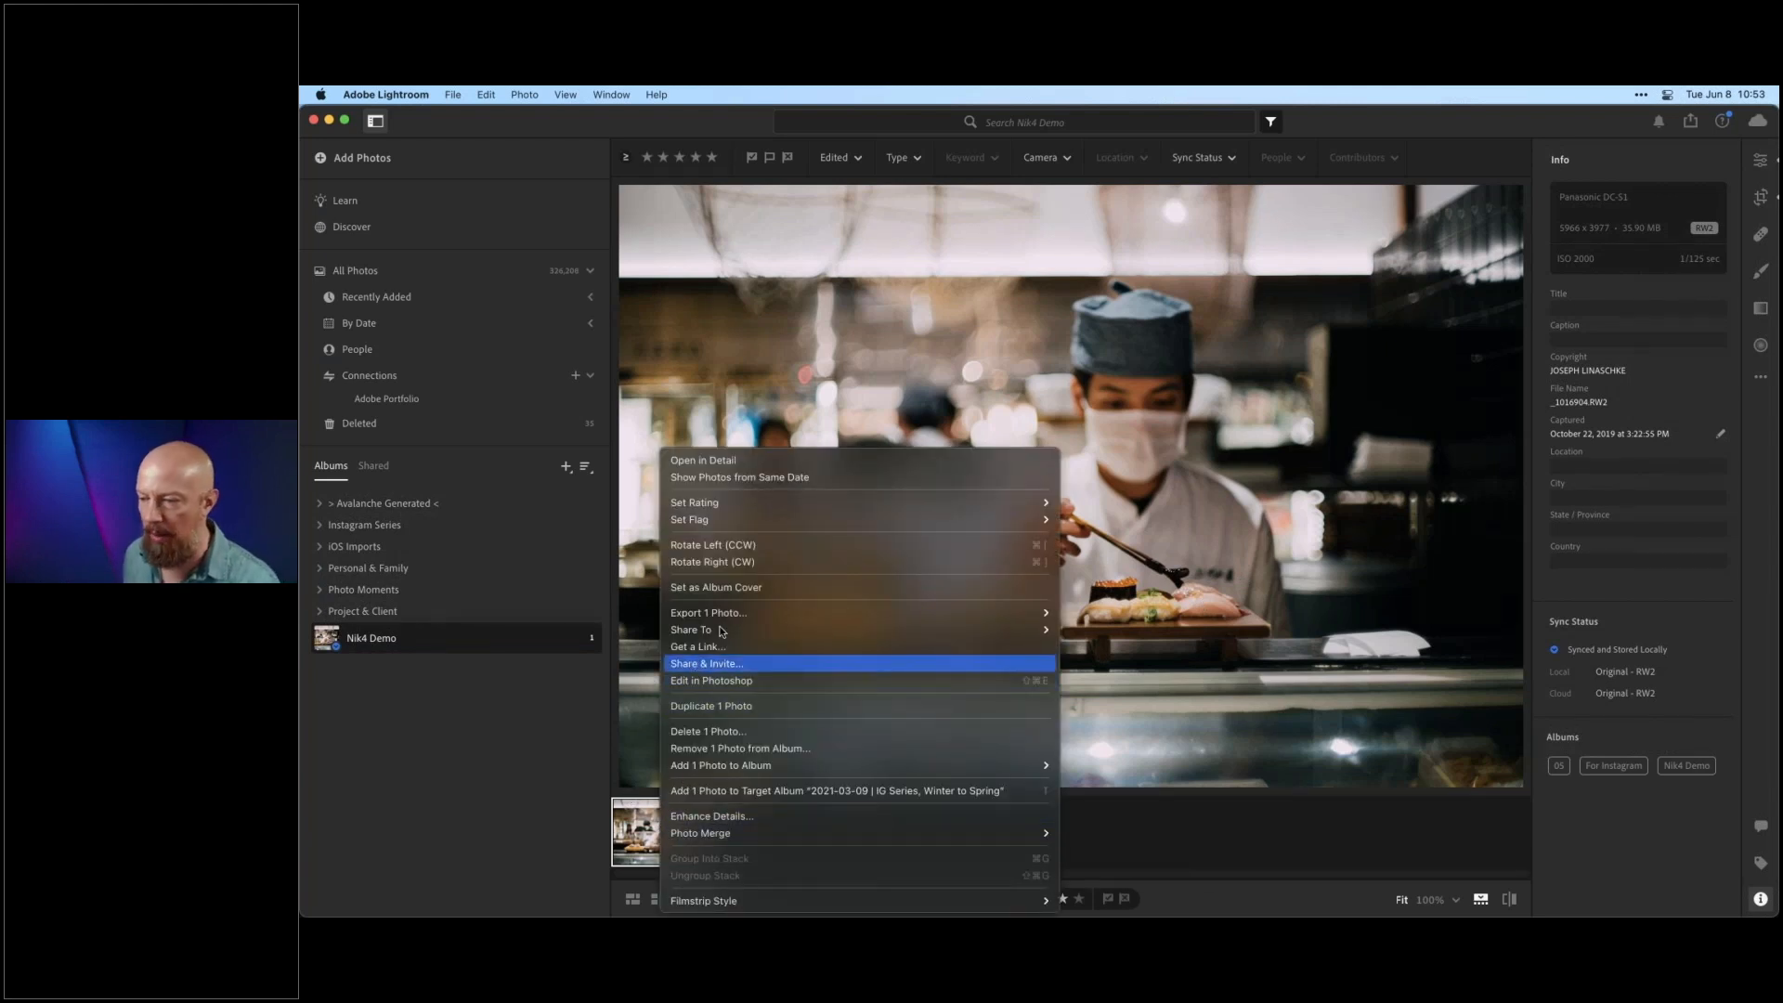
mouse_move(756, 614)
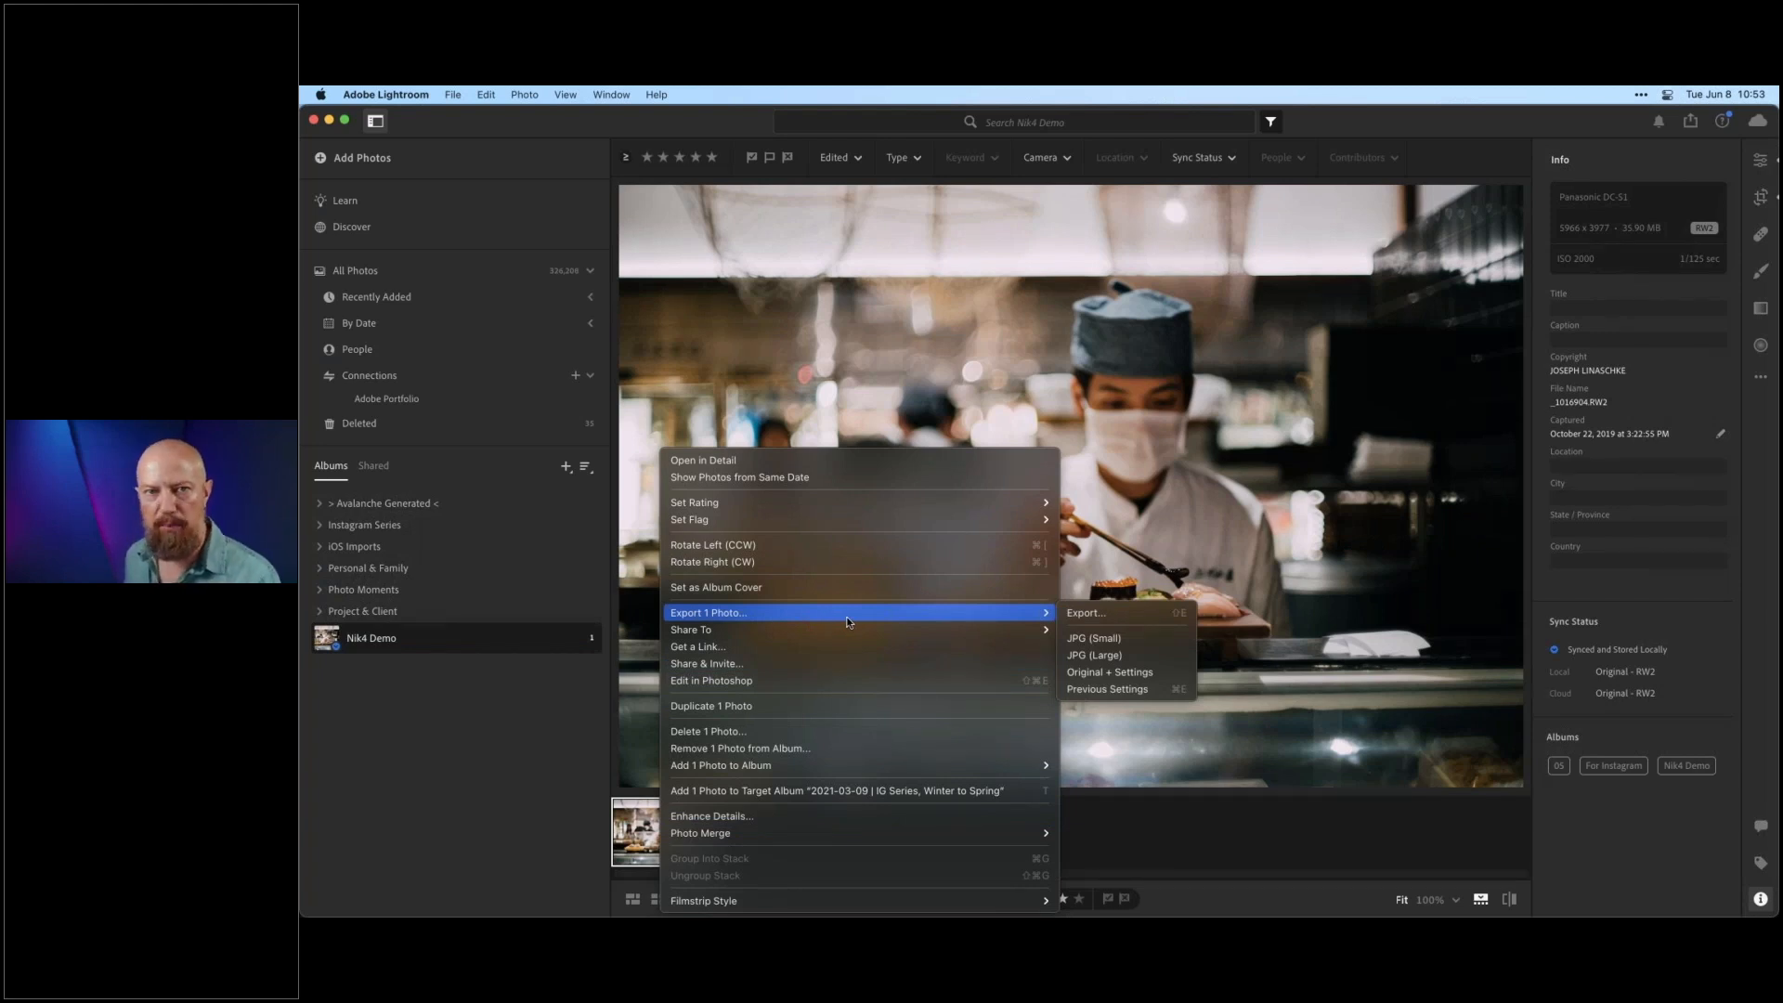
click(1153, 672)
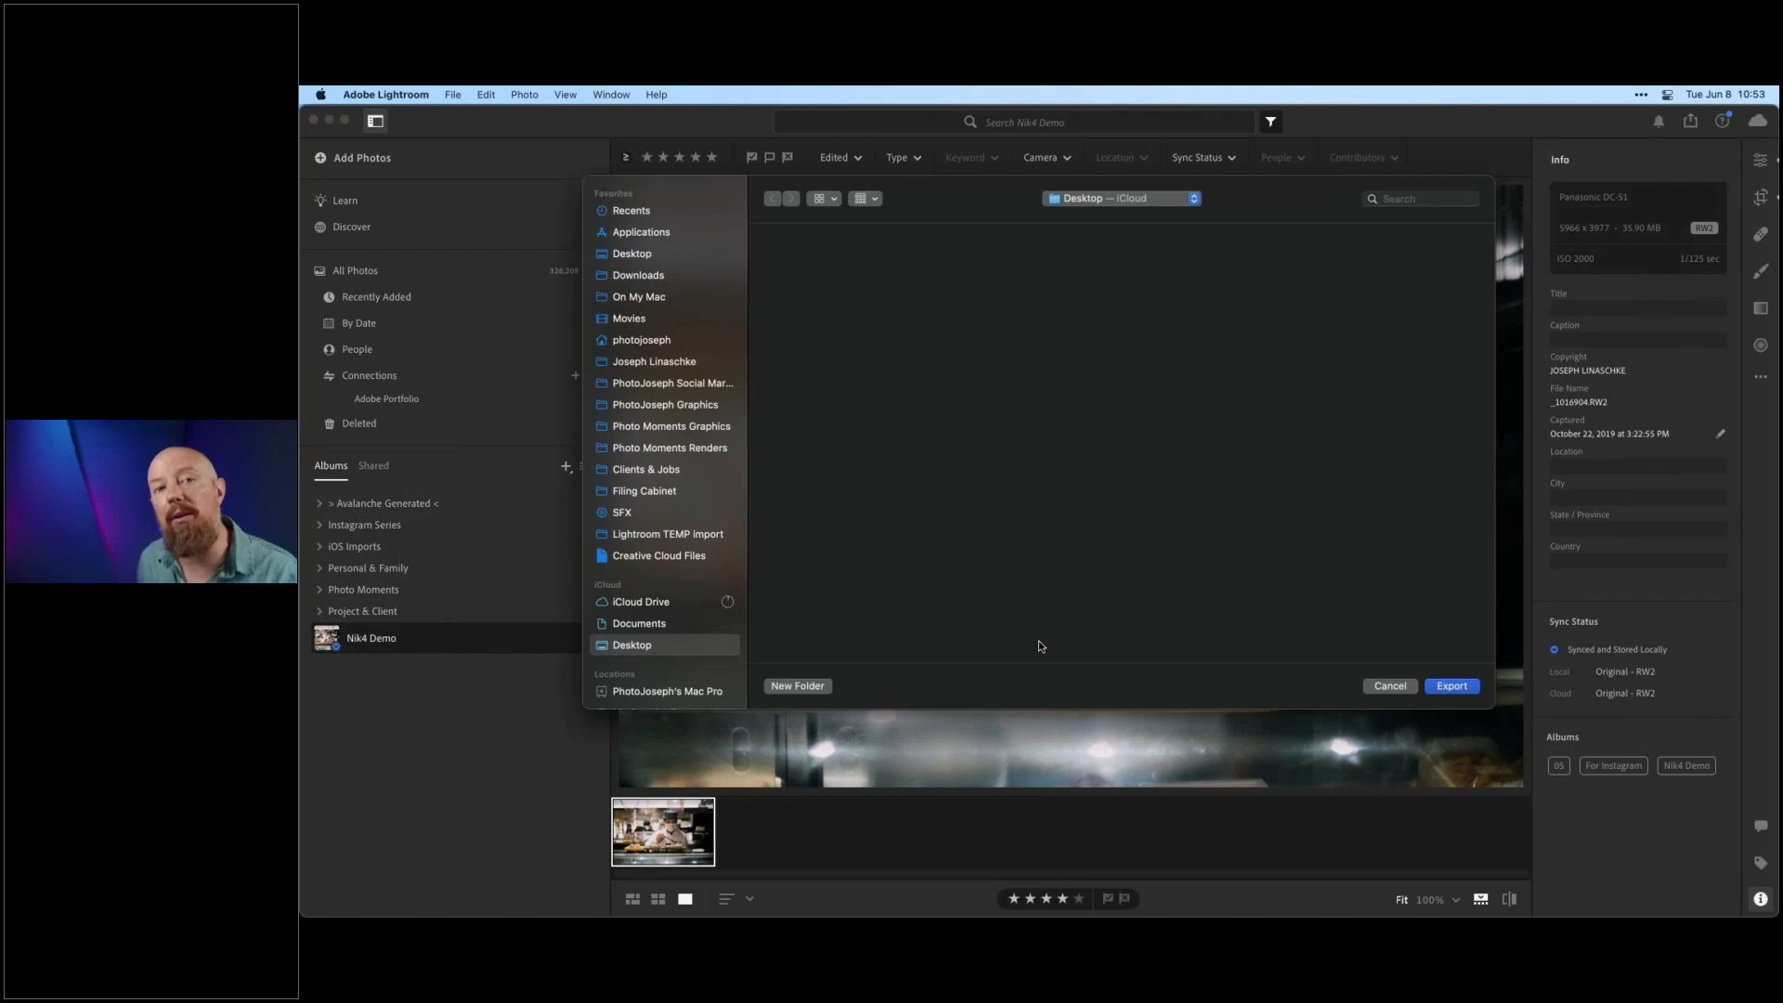
click(1452, 685)
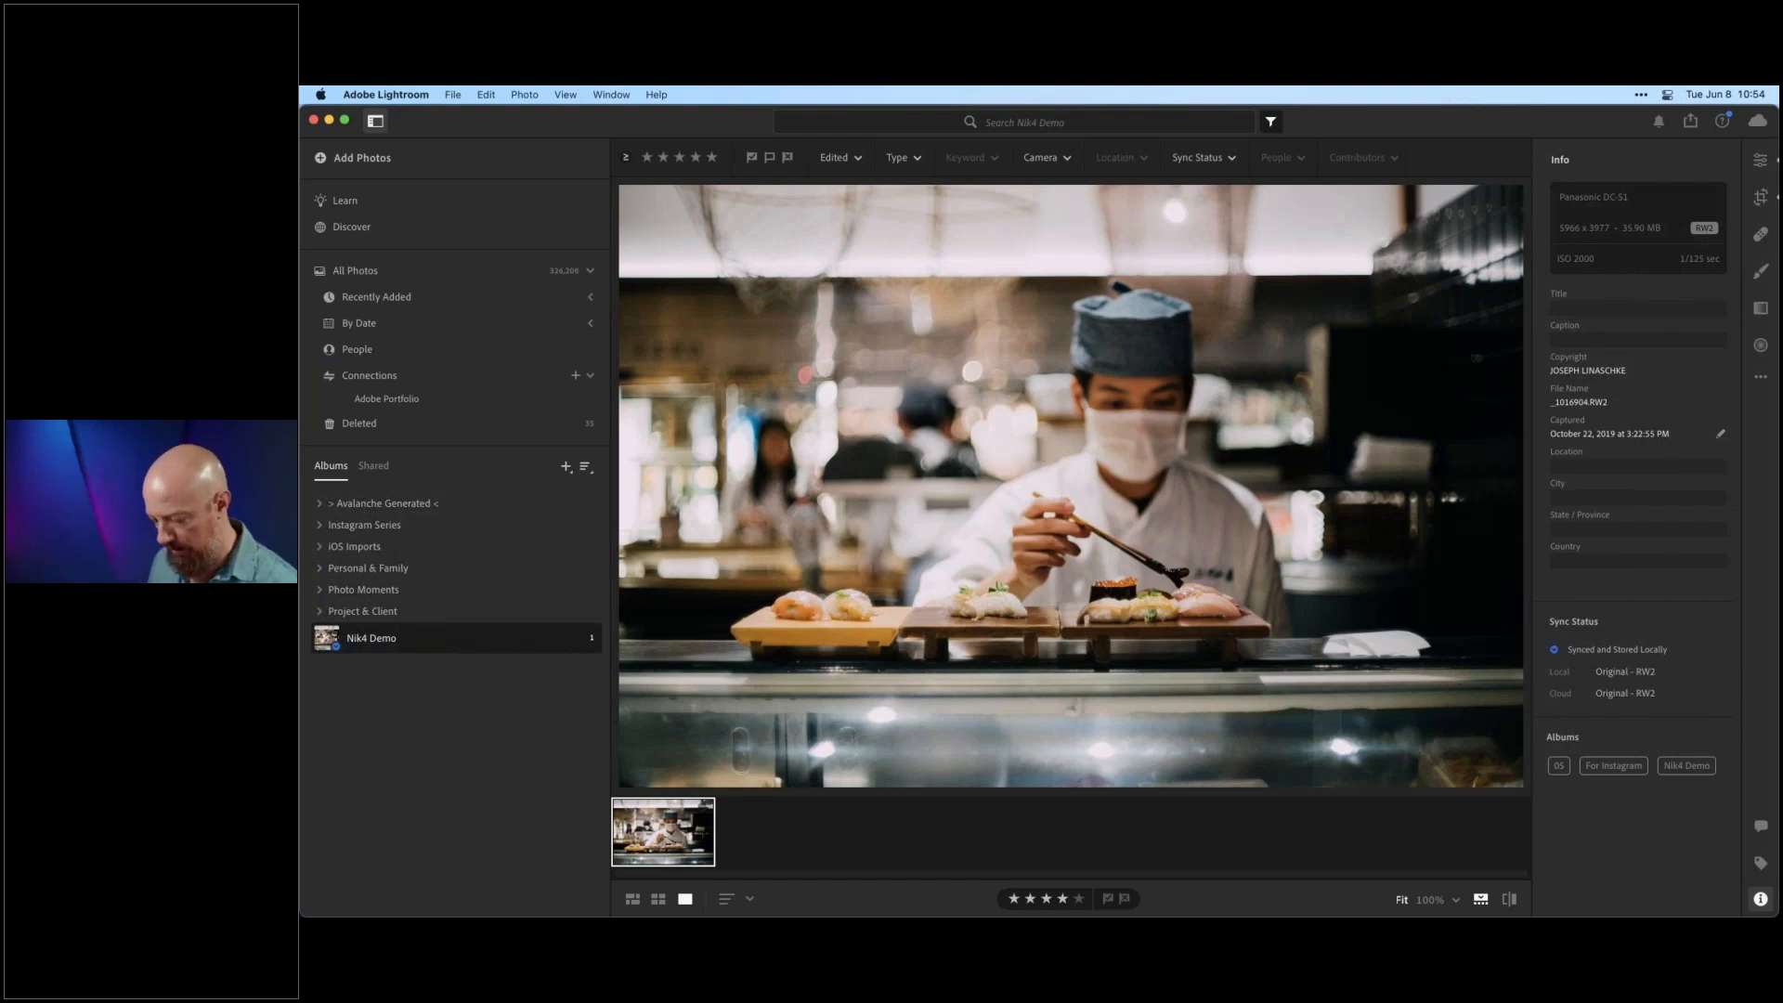
- Switch to Photoshop and open _1016904.RW2 from the Desktop in Camera Raw
key(super+h)
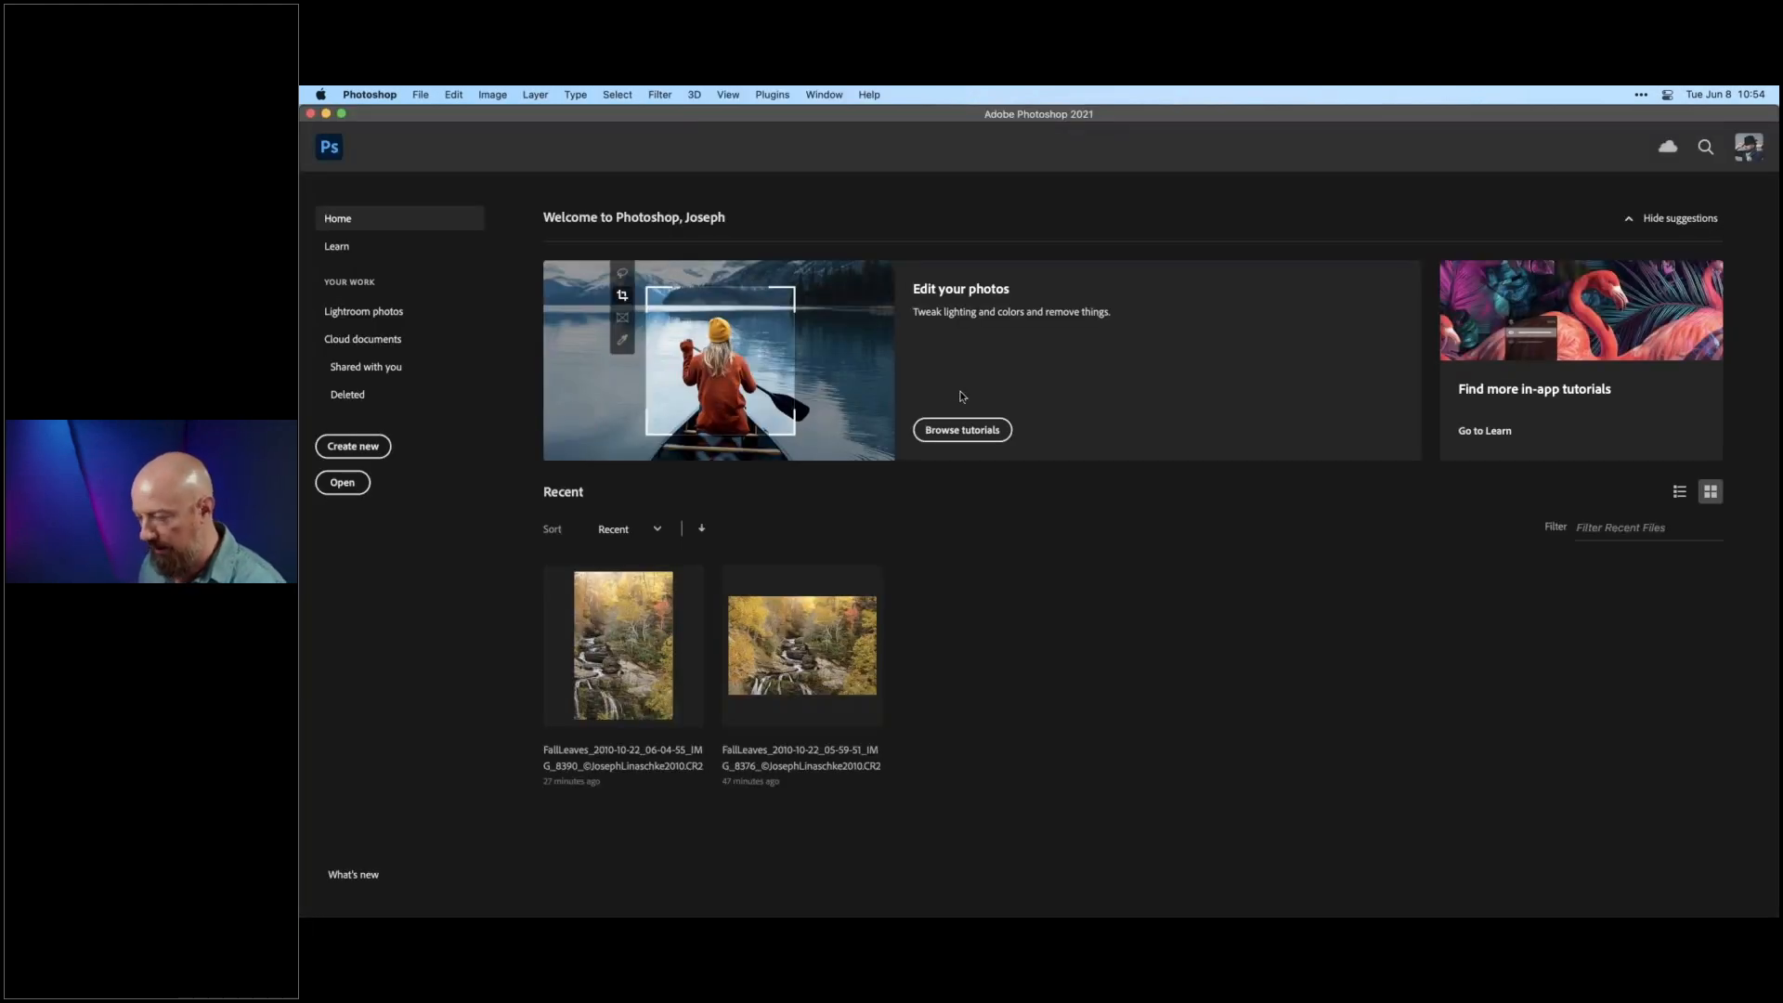
key(super+o)
key(super+d)
click(885, 292)
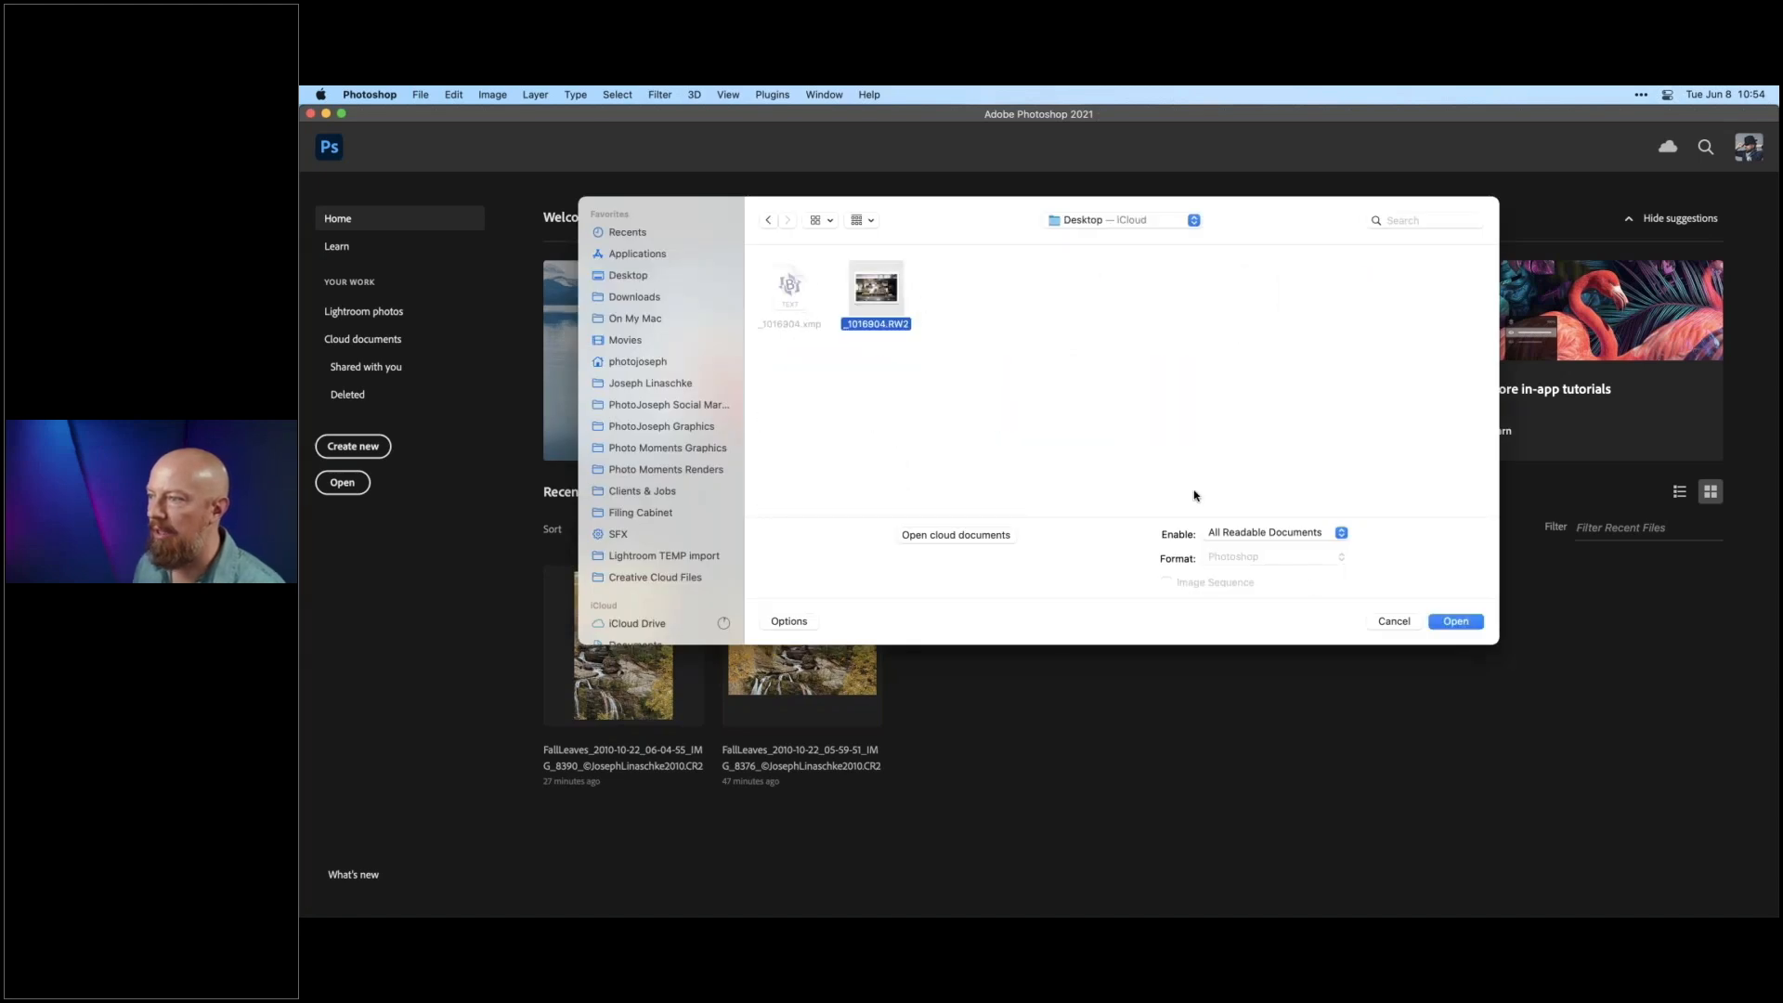
click(1456, 622)
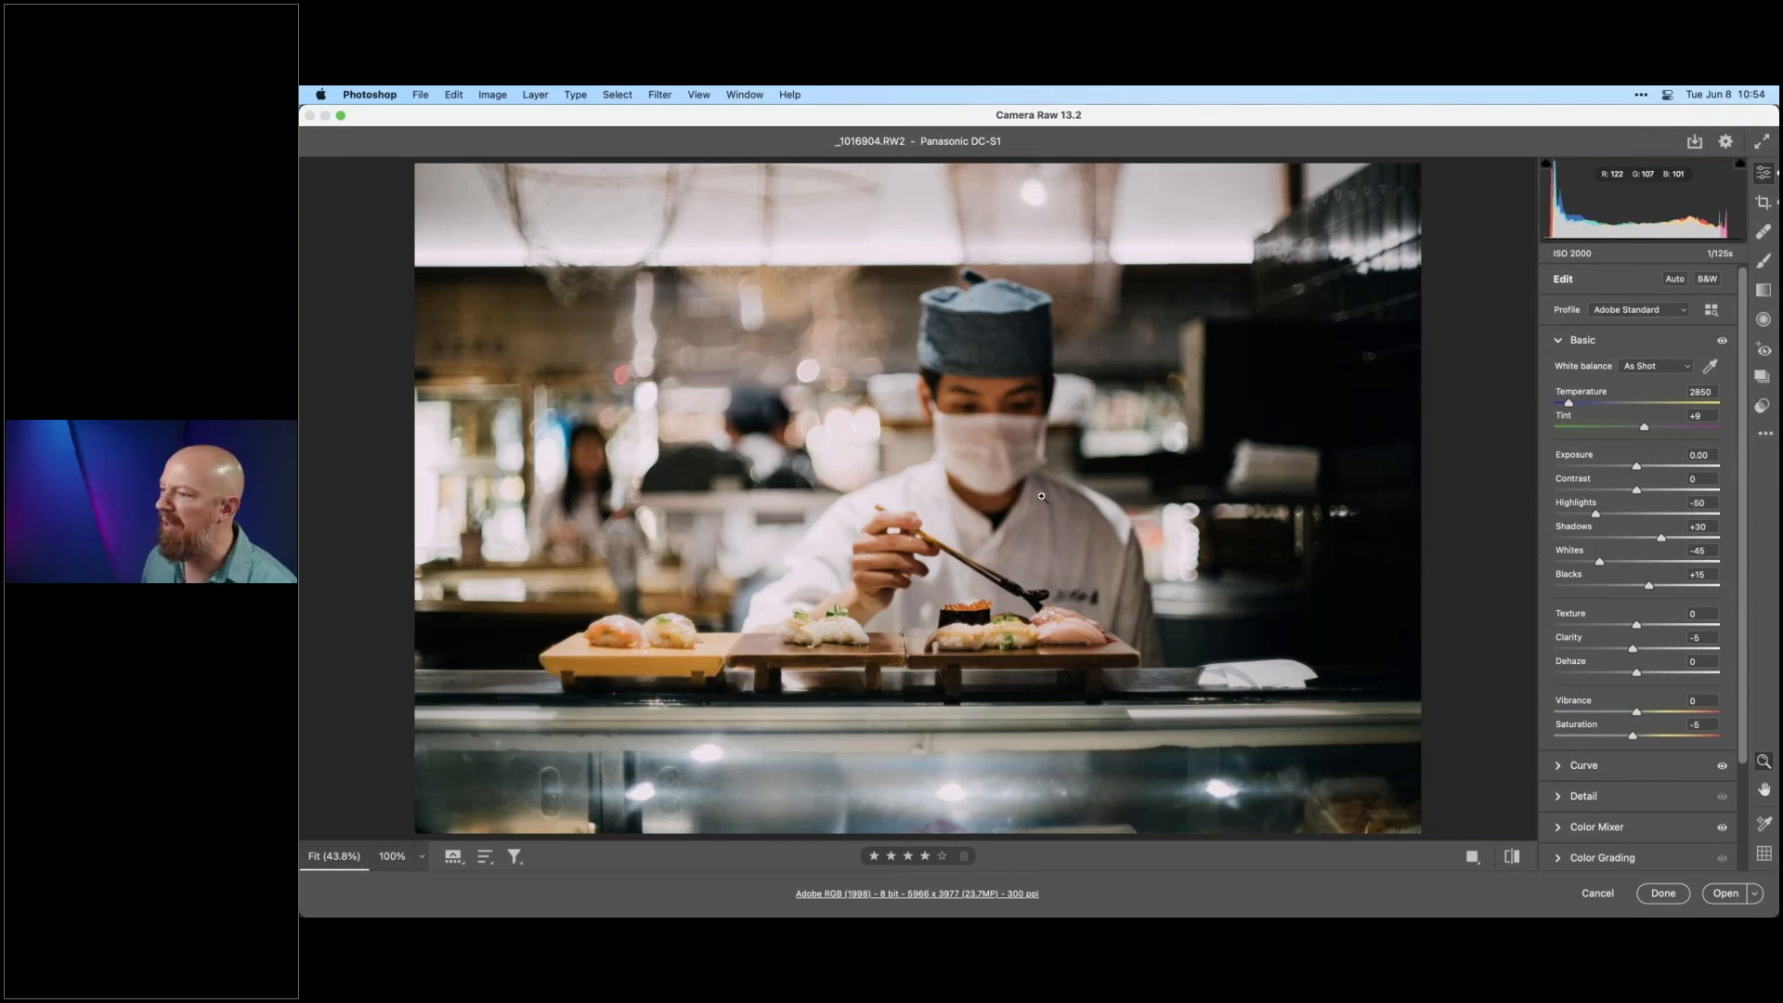
- Reset the chef photo's Camera Raw edits to default and straighten it along the counter edge
click(1766, 434)
click(1669, 474)
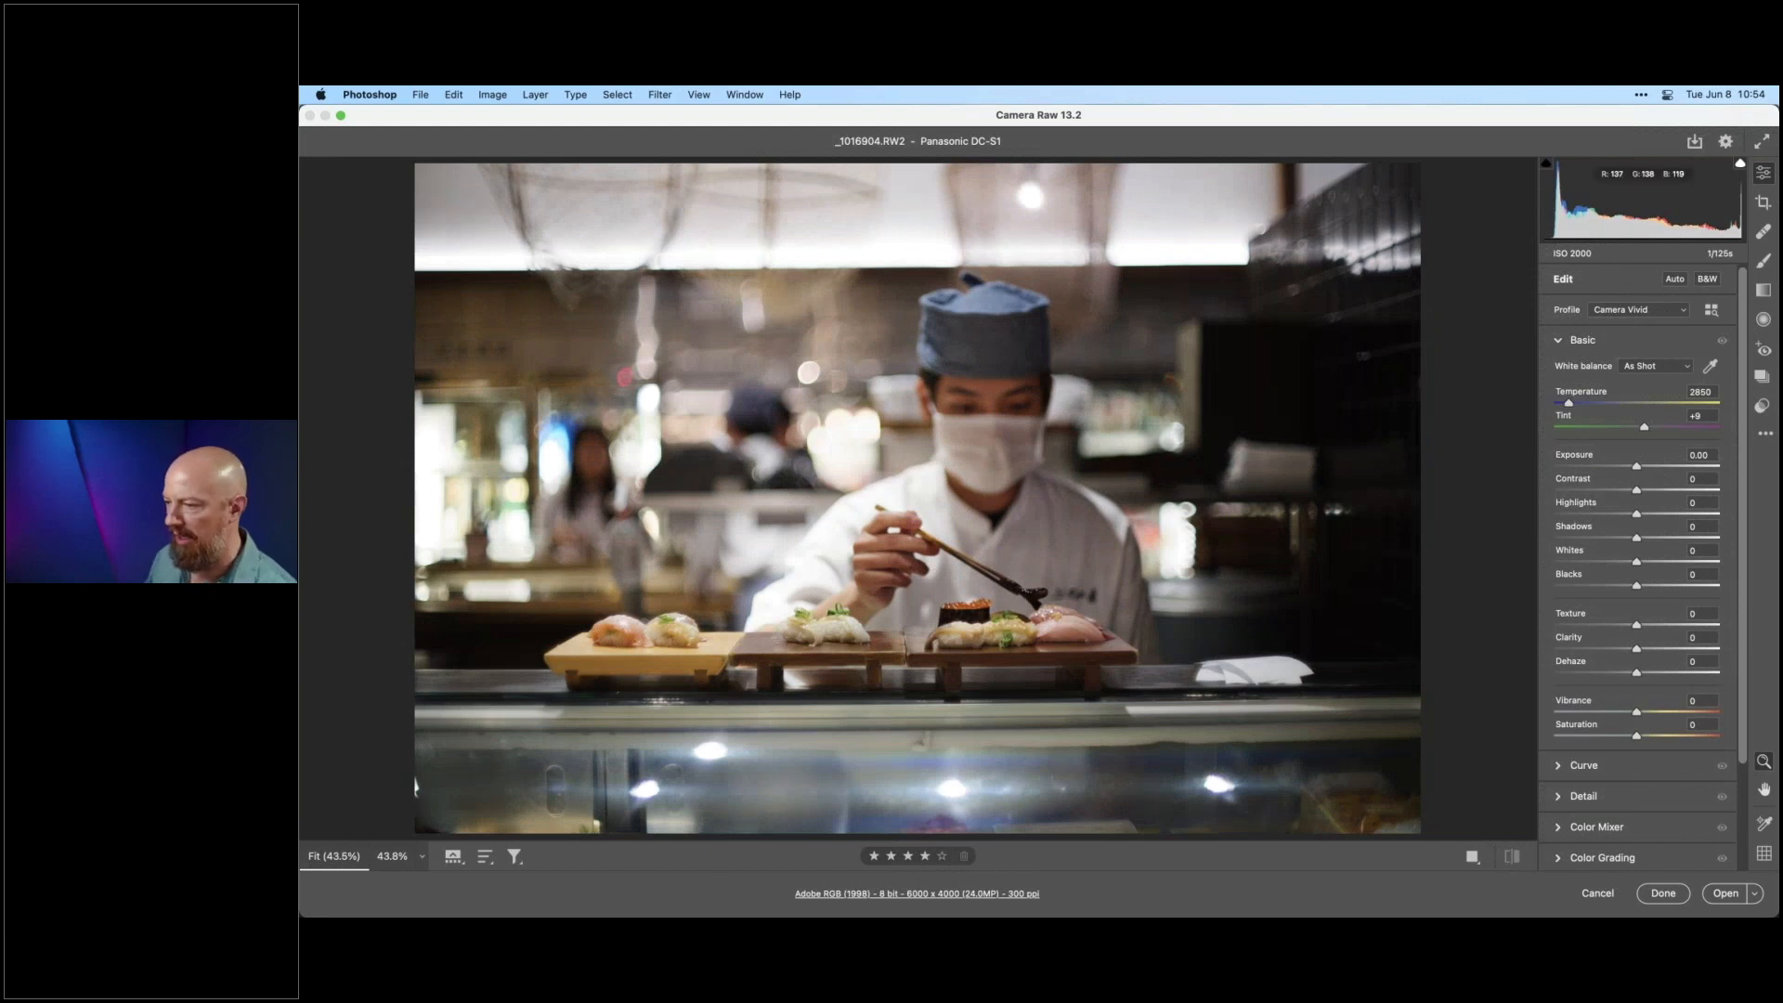
click(1764, 203)
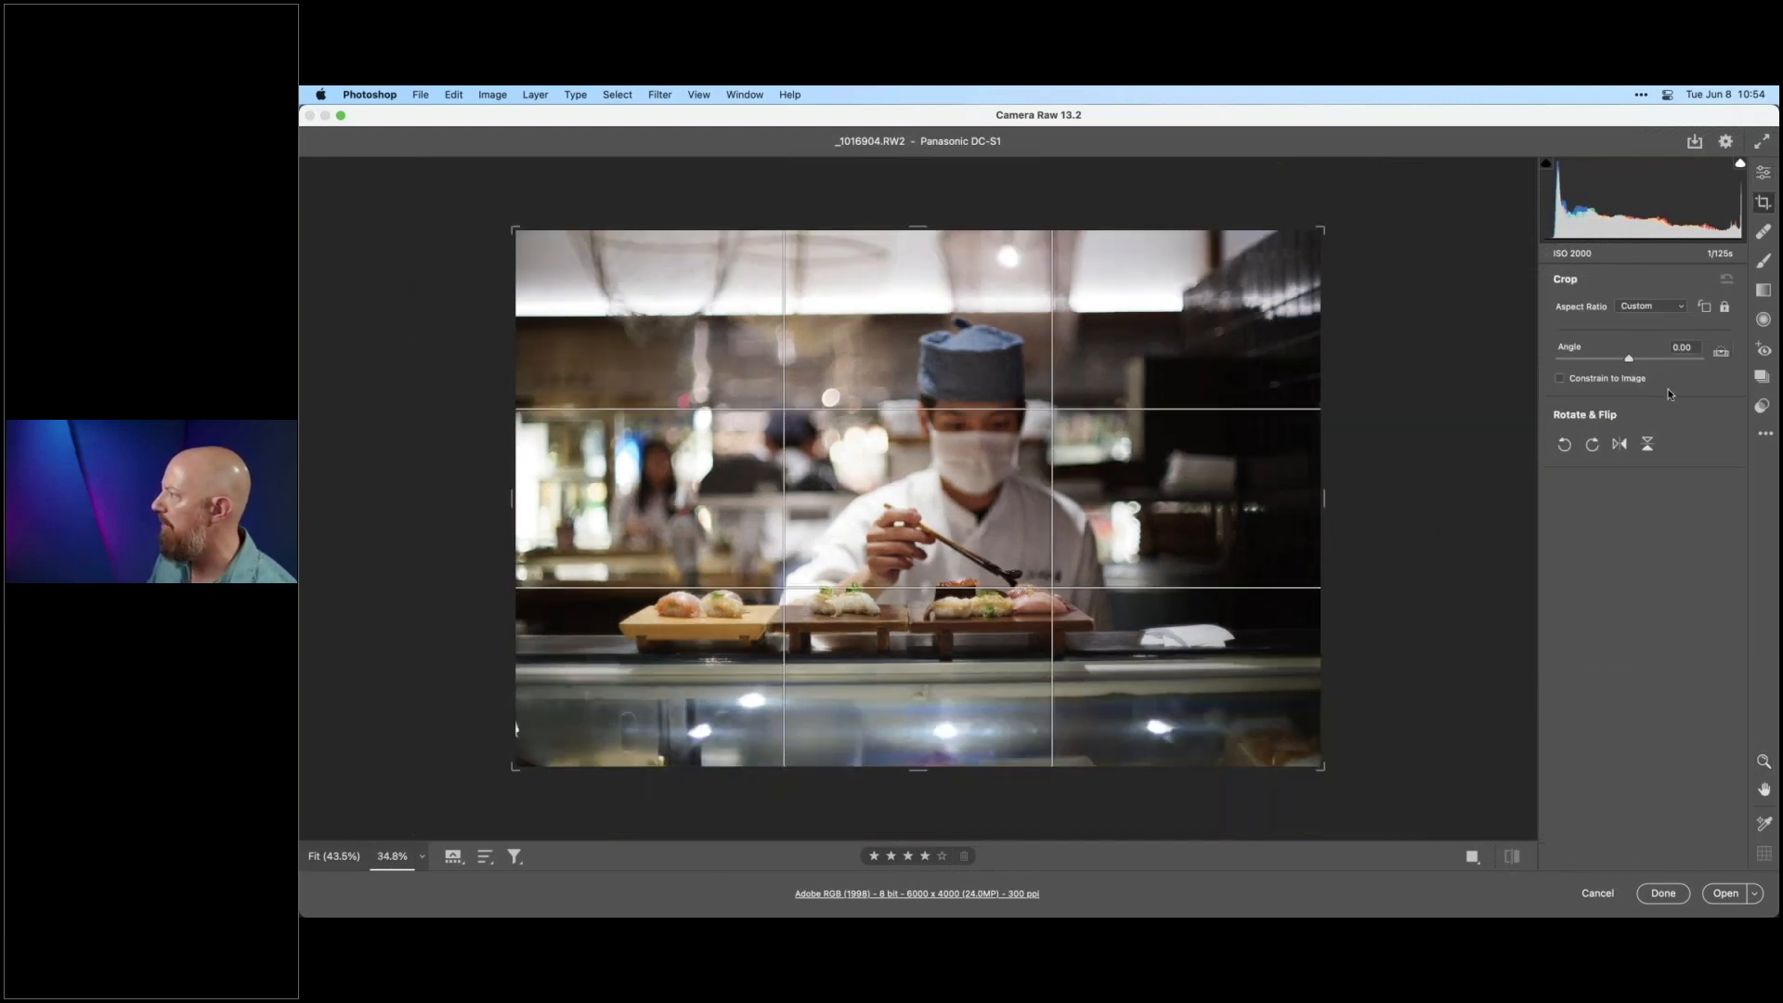
click(1721, 351)
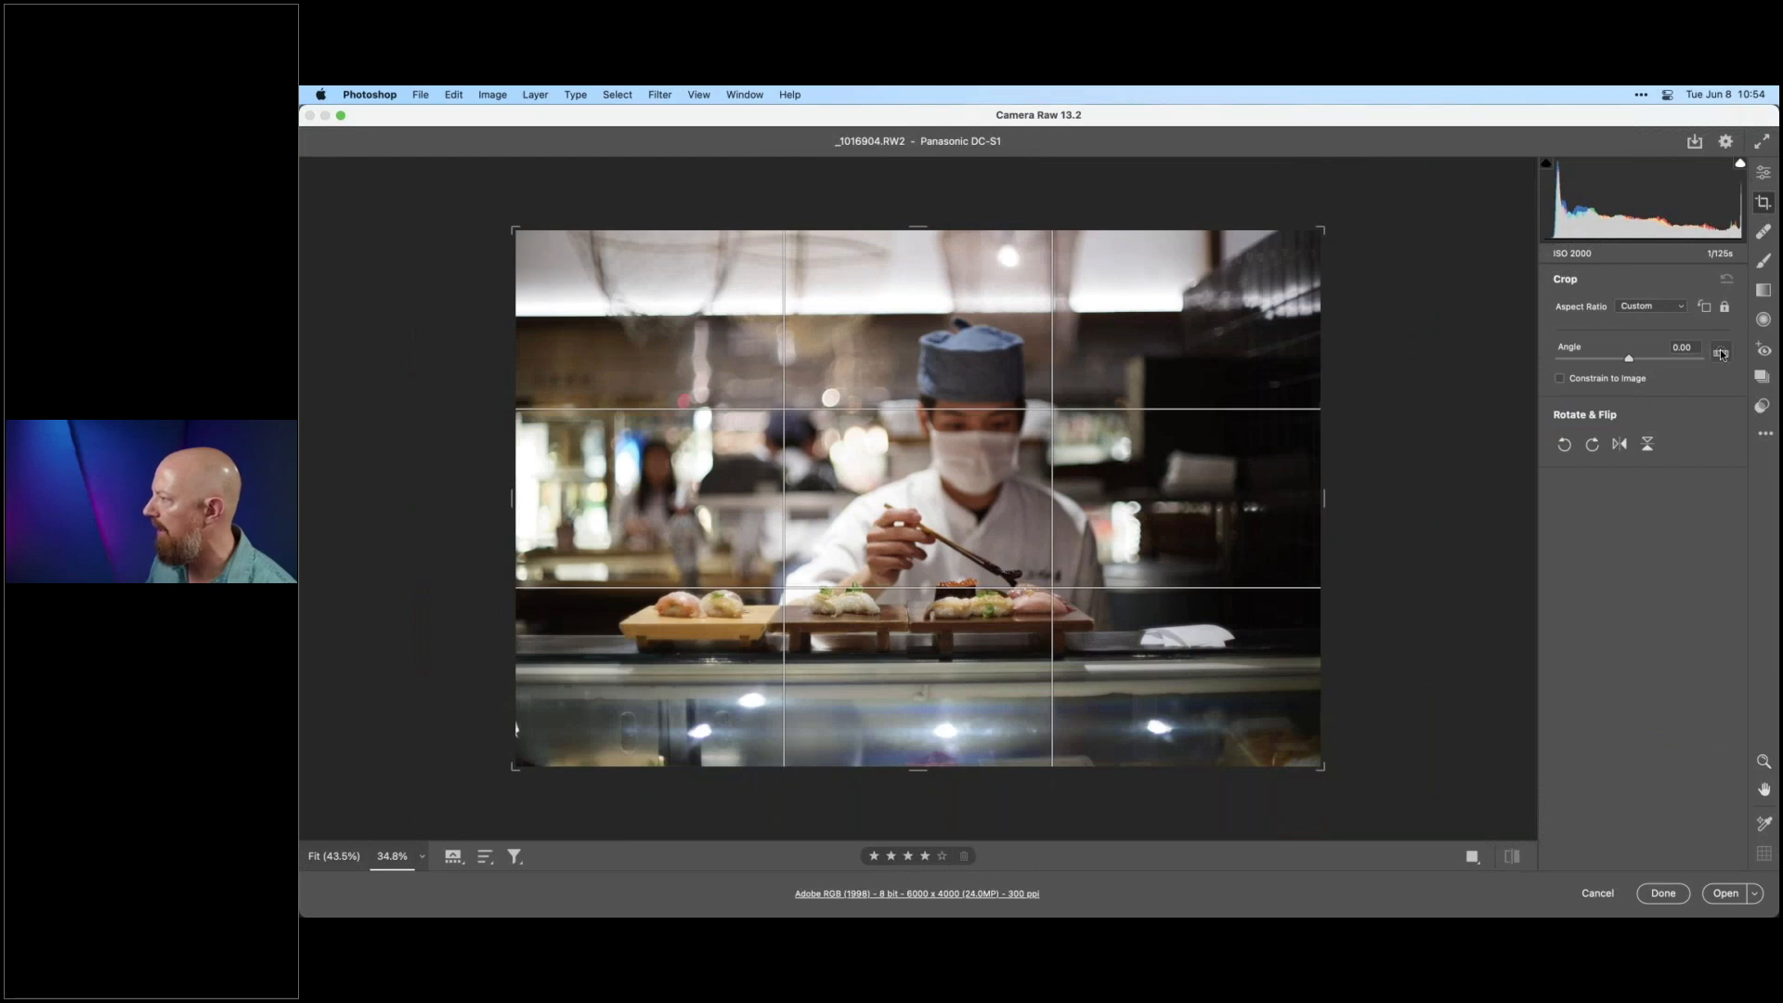
drag(517, 635, 1337, 636)
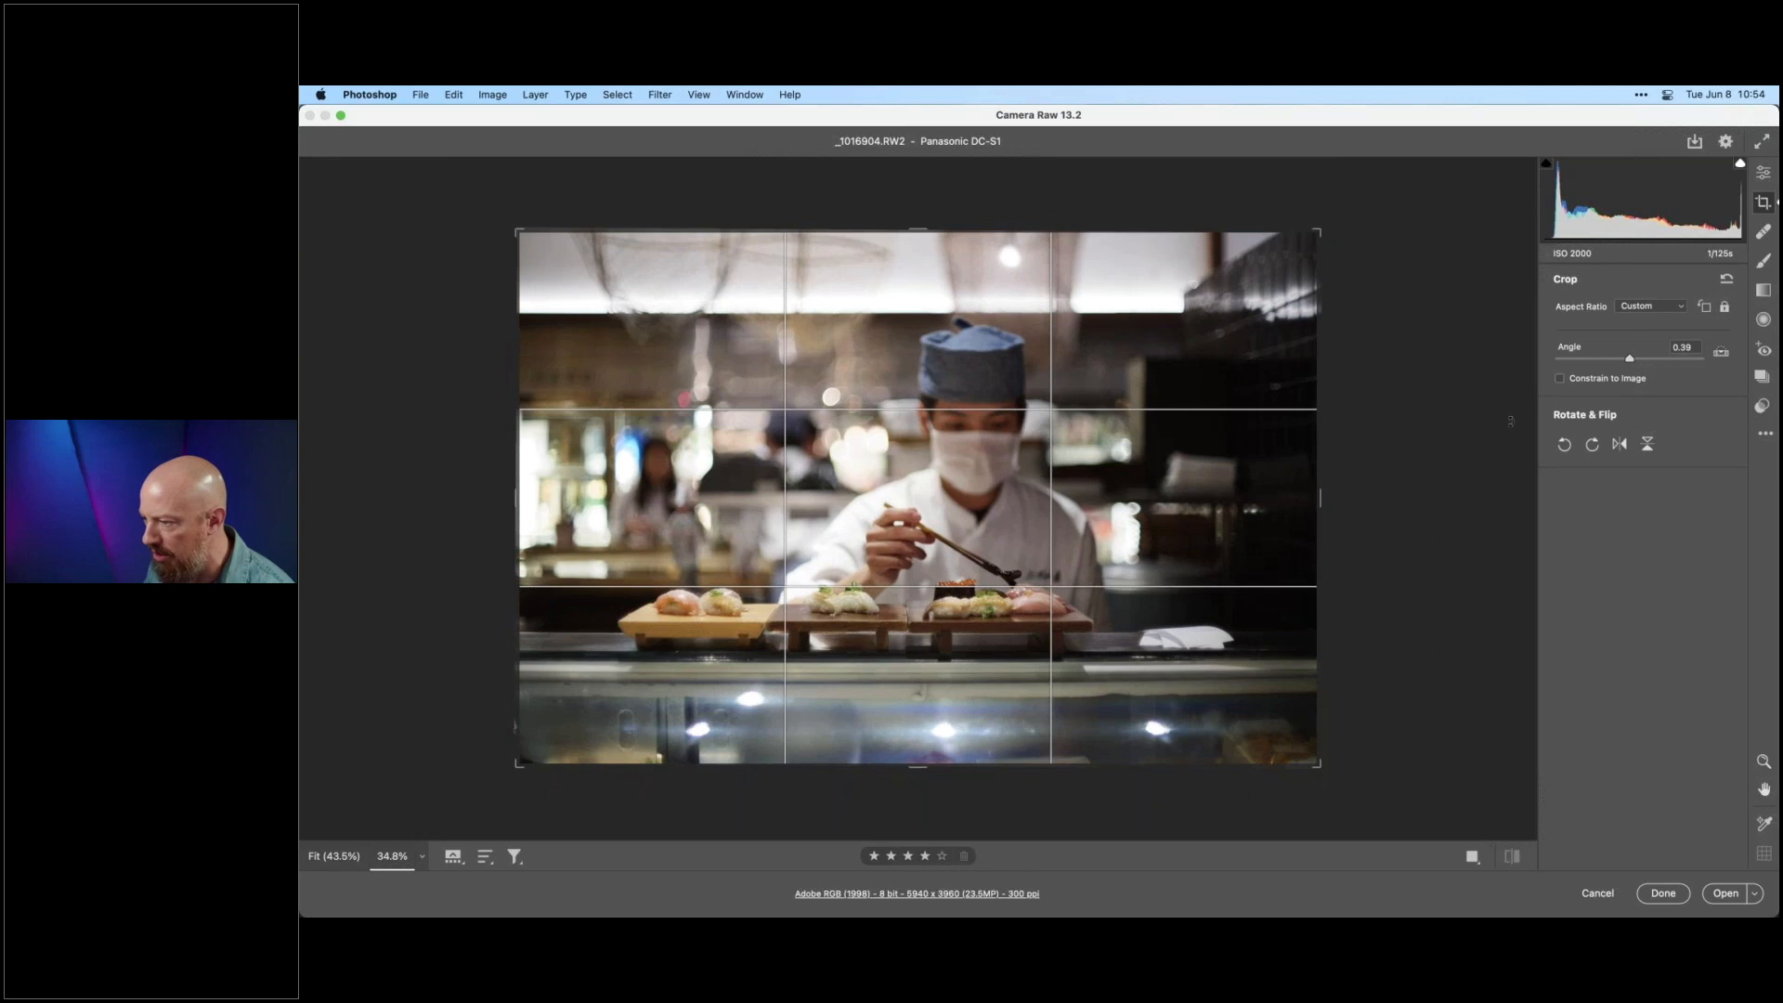
- Open the raw photo in Photoshop as a Smart Object and launch Silver Efex Pro 3 on it
click(1754, 894)
click(1685, 887)
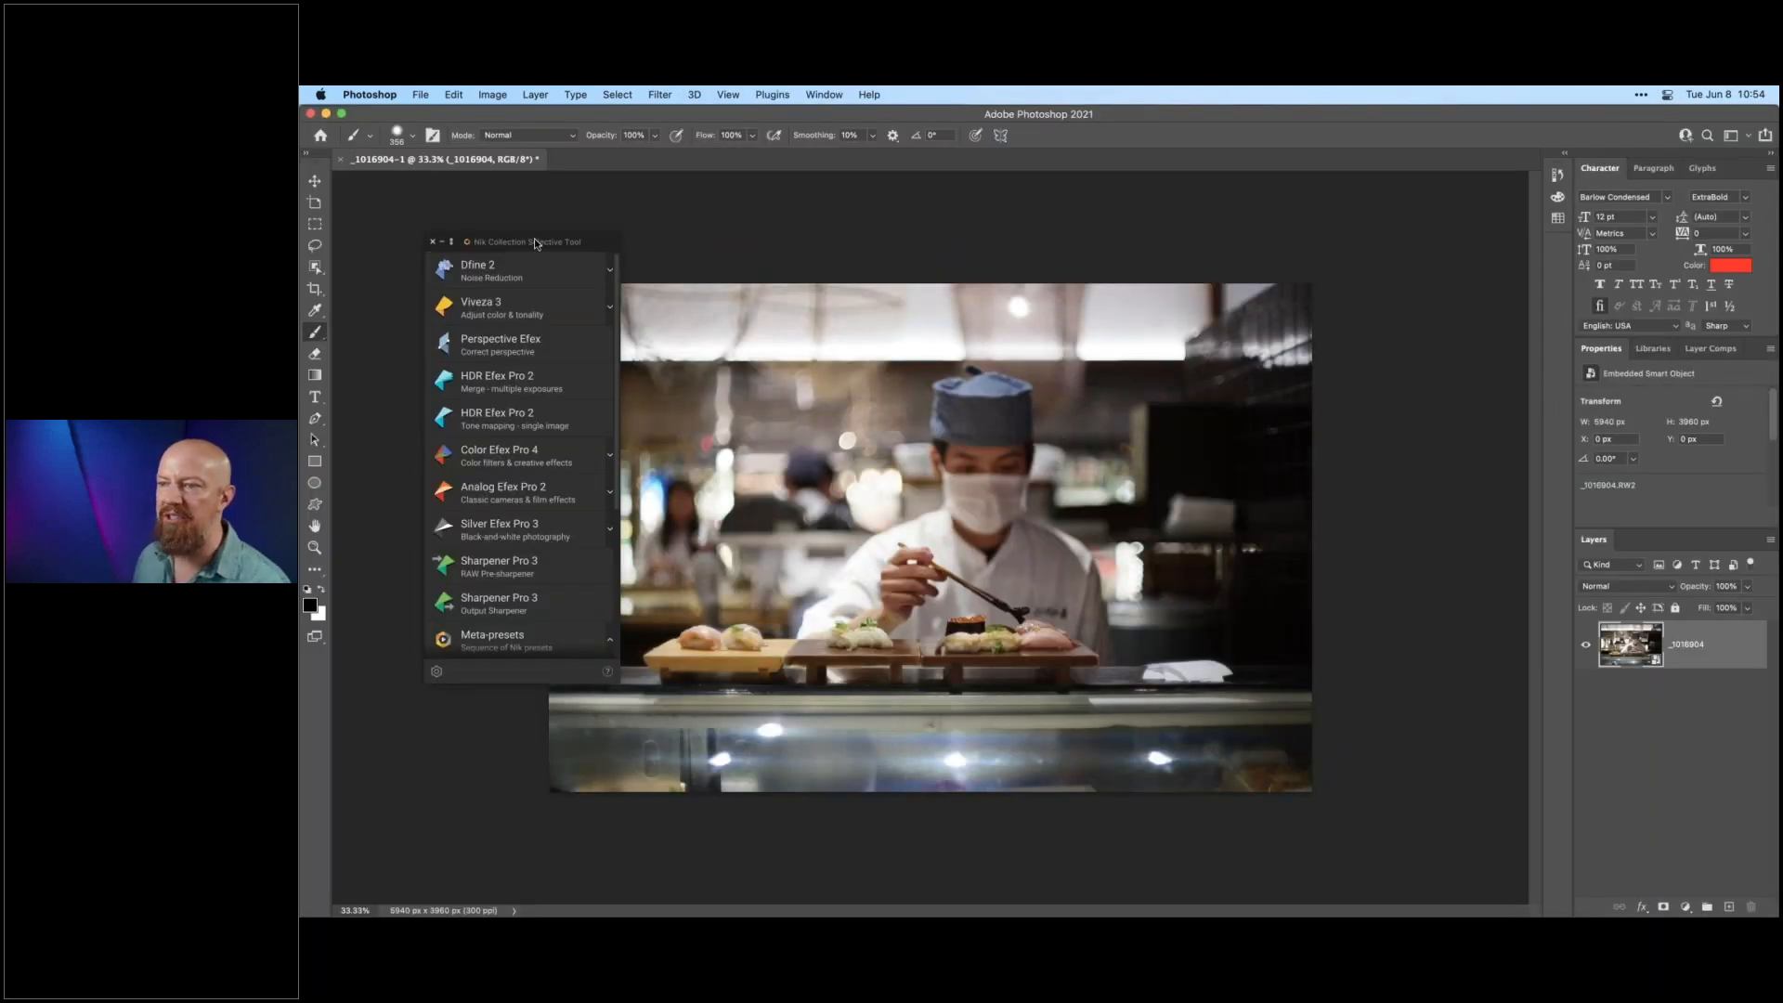
drag(535, 243, 468, 191)
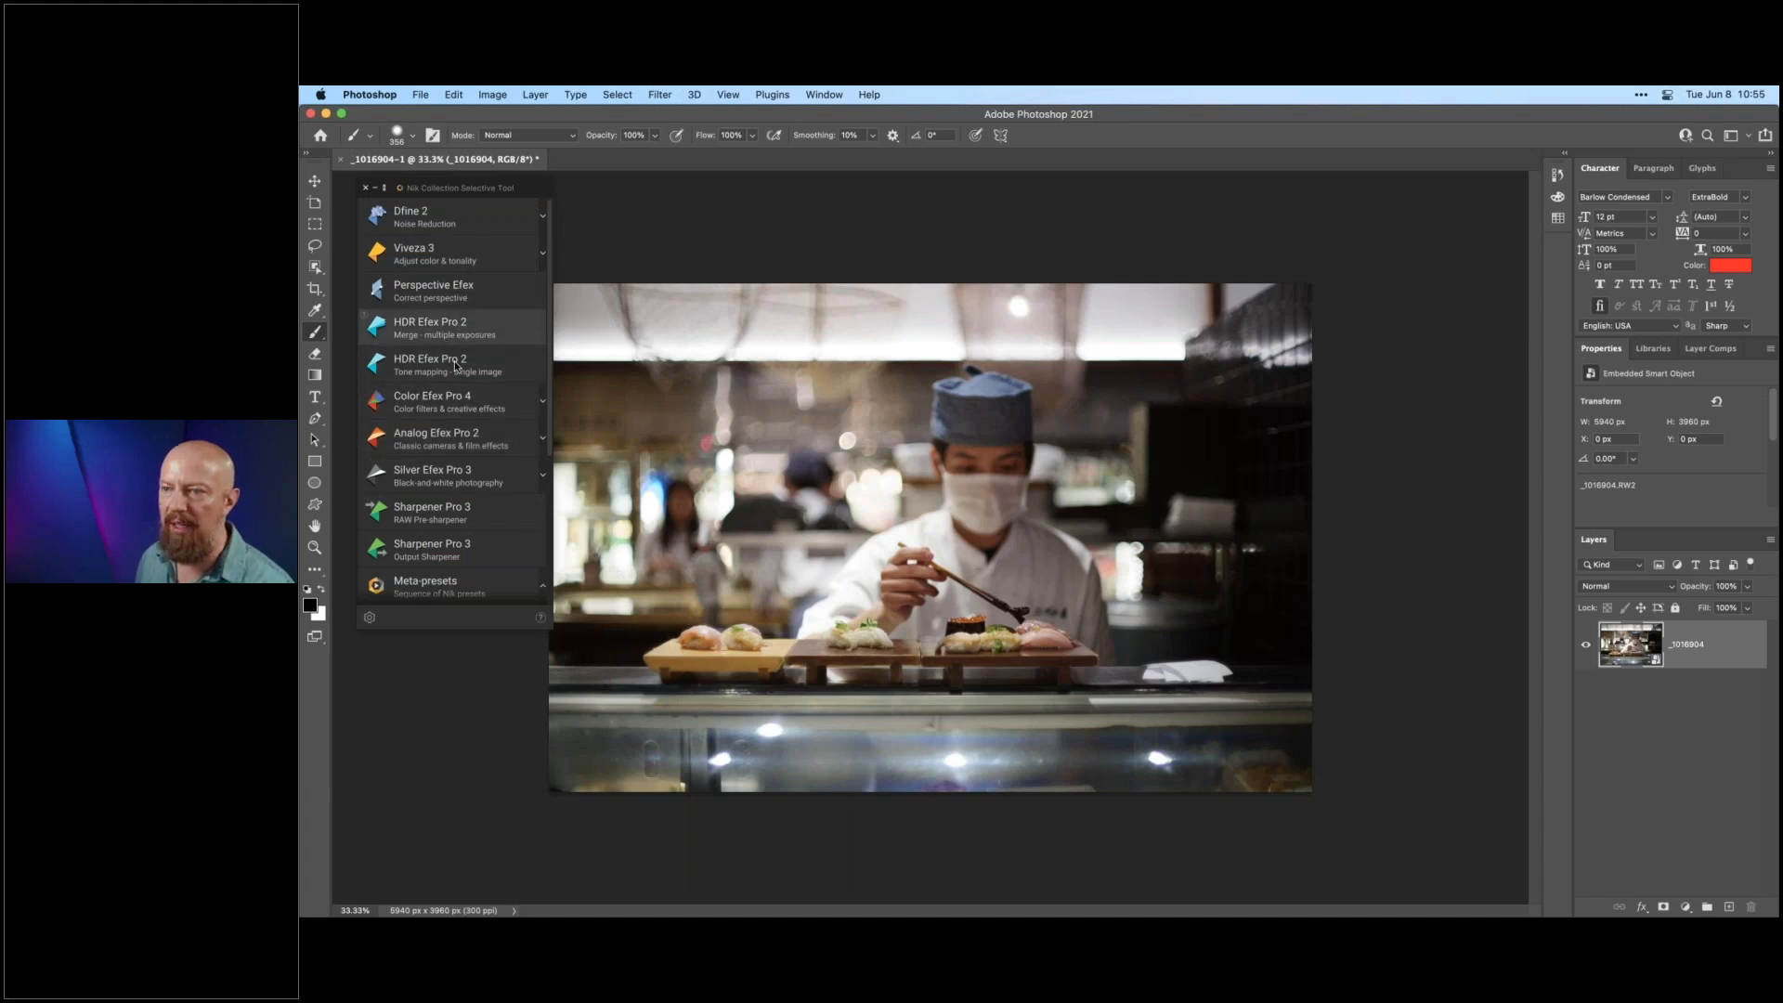
click(440, 477)
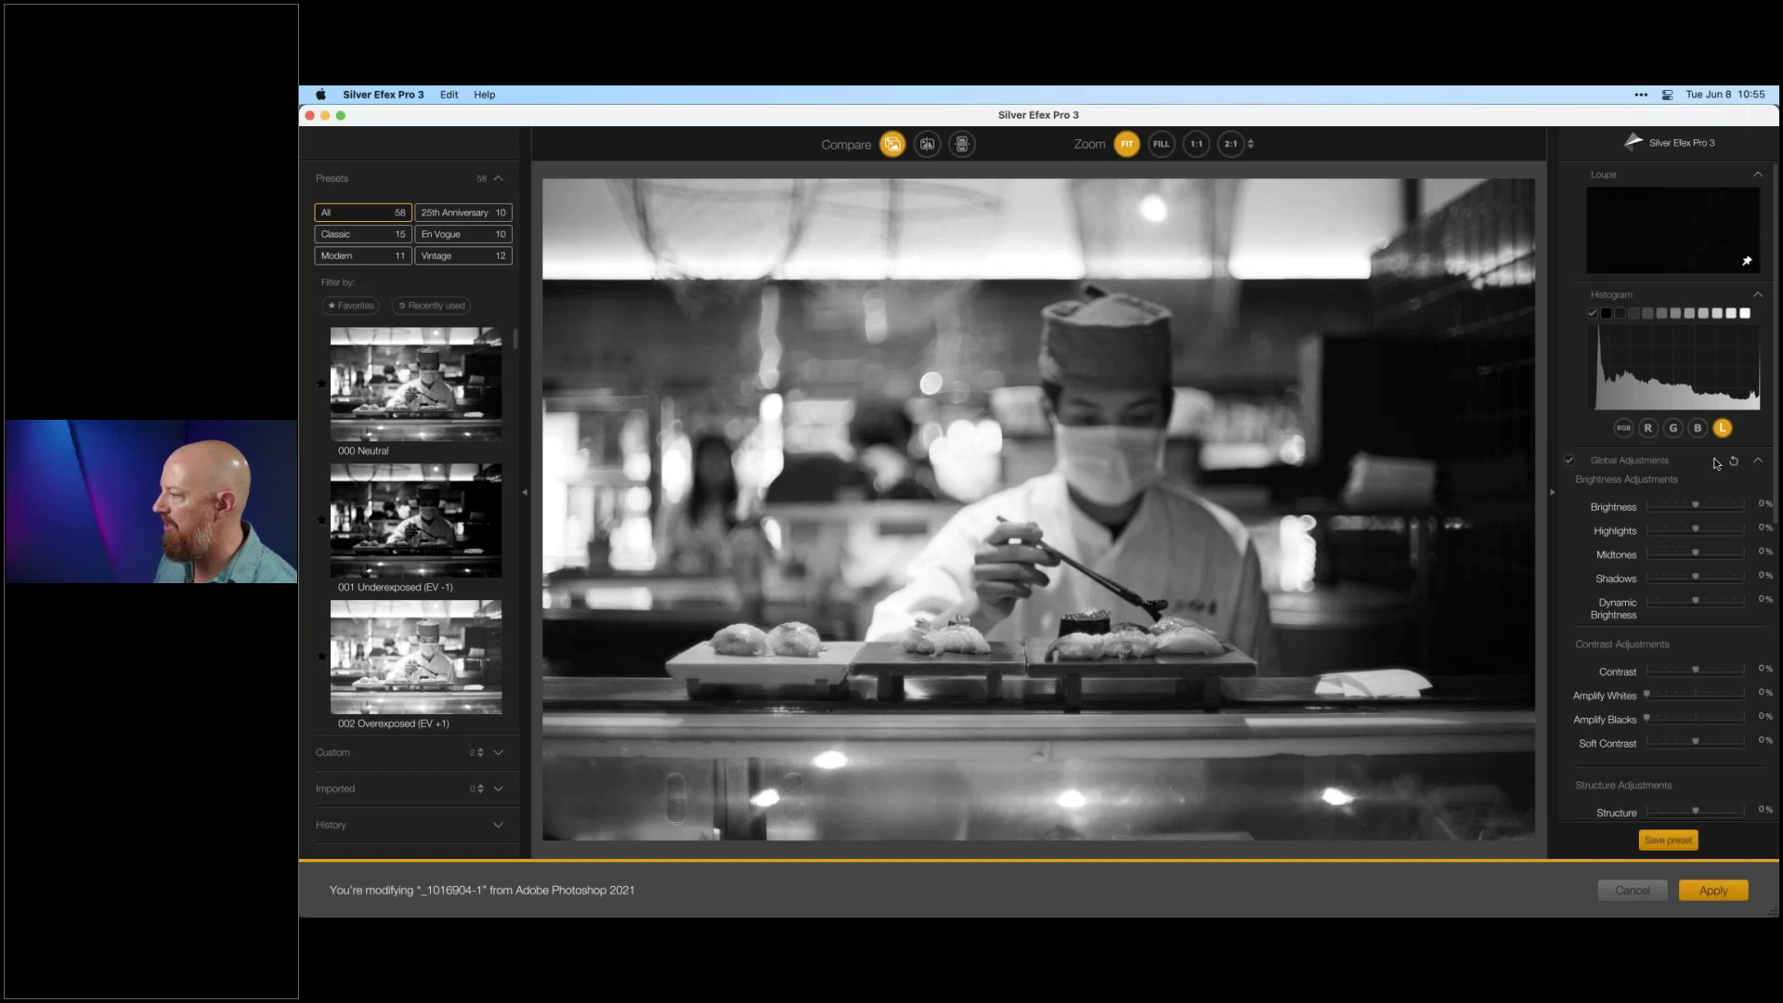
- Place a control point on the chef's hat and set its Luminance to about 62% and Chrominance to about 68%
scroll(1716, 456, down, 5)
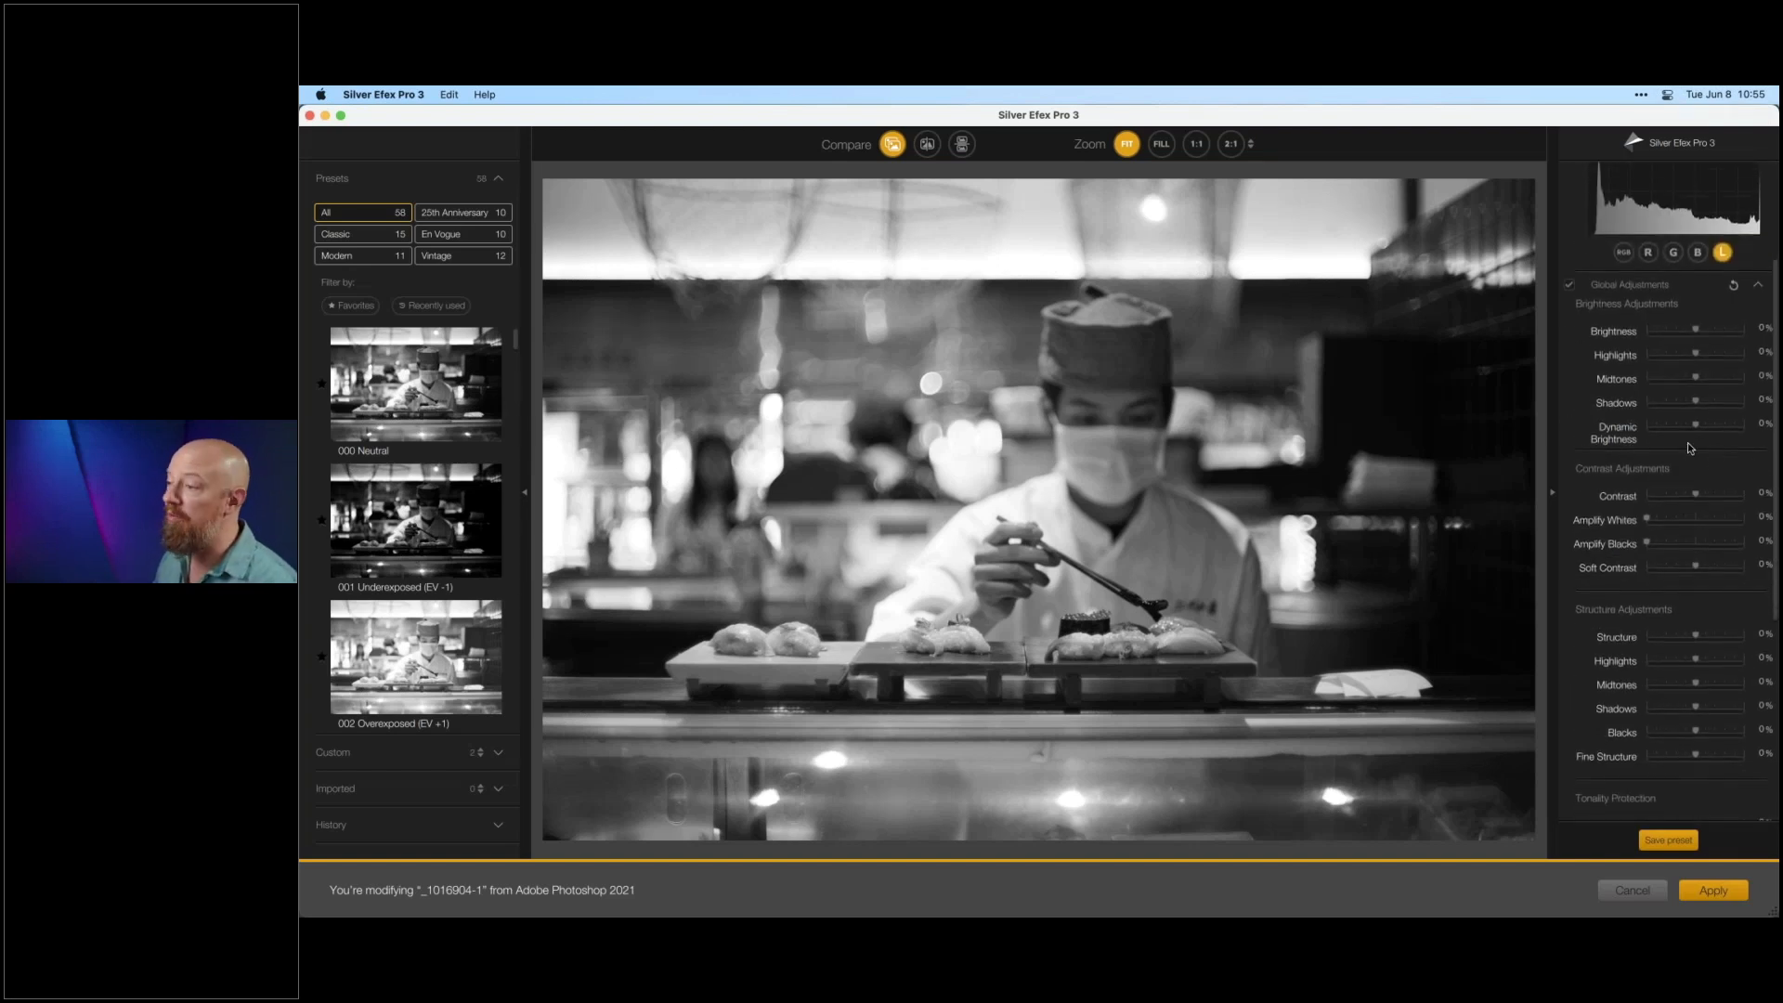
scroll(1645, 434, down, 5)
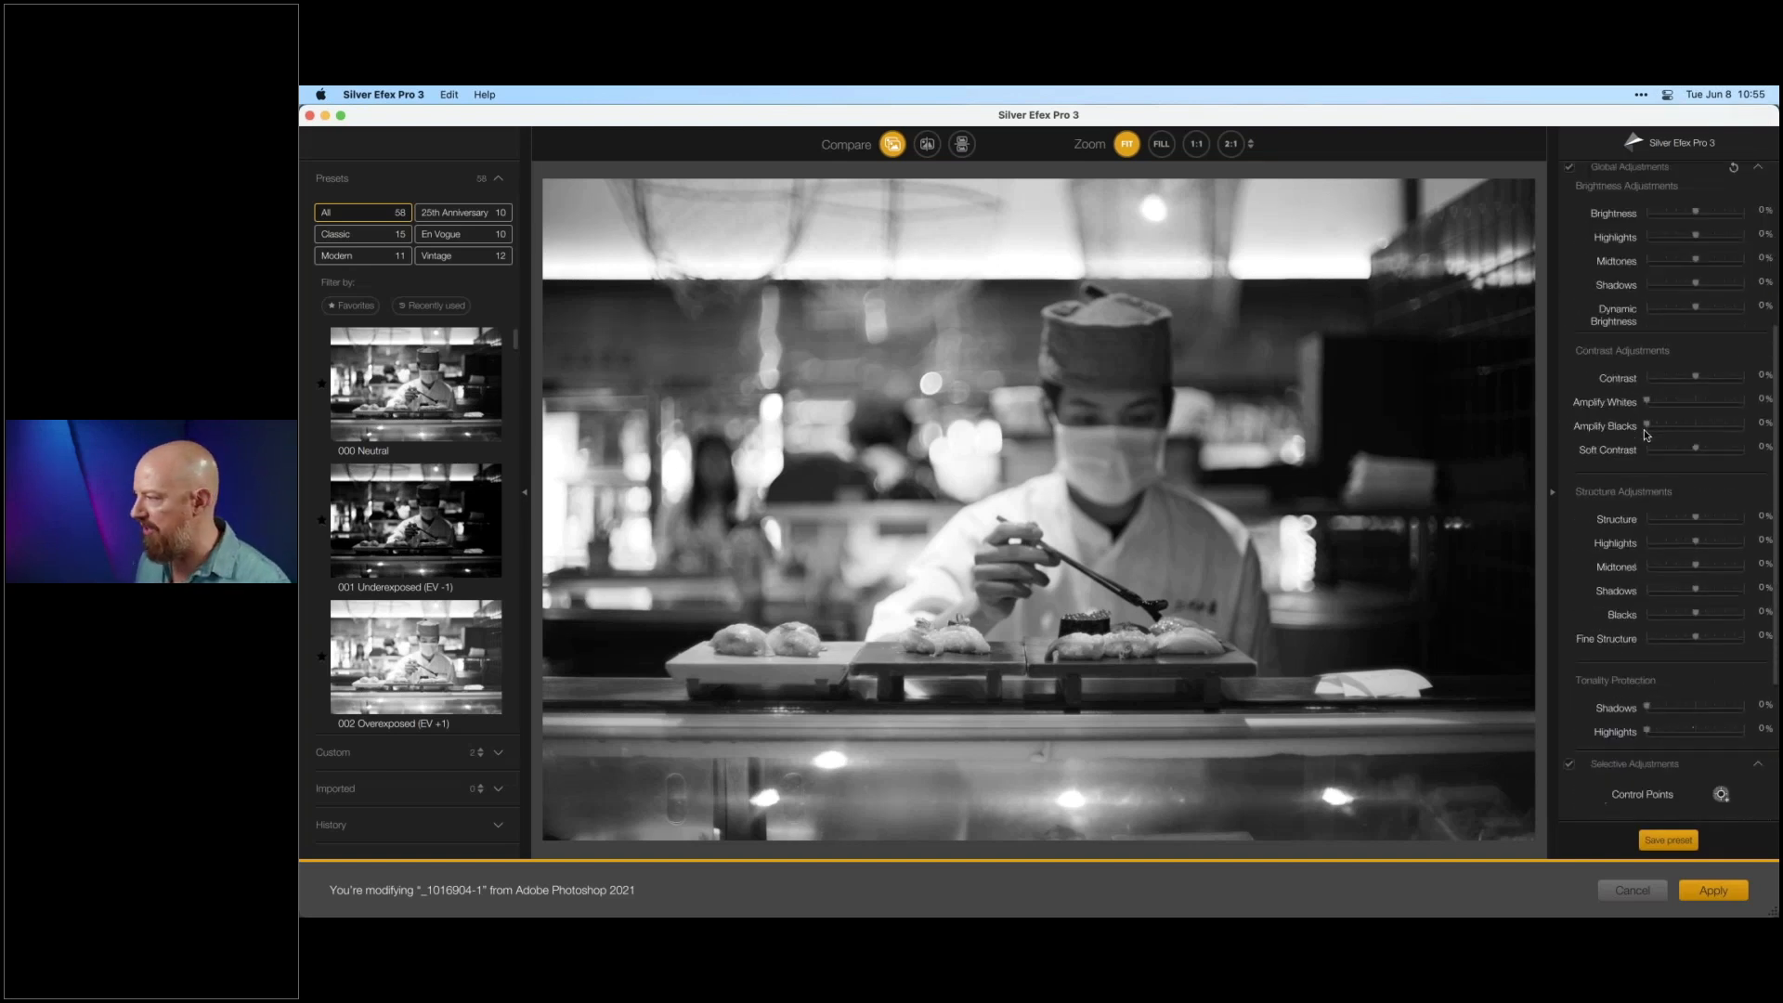
scroll(1644, 433, down, 4)
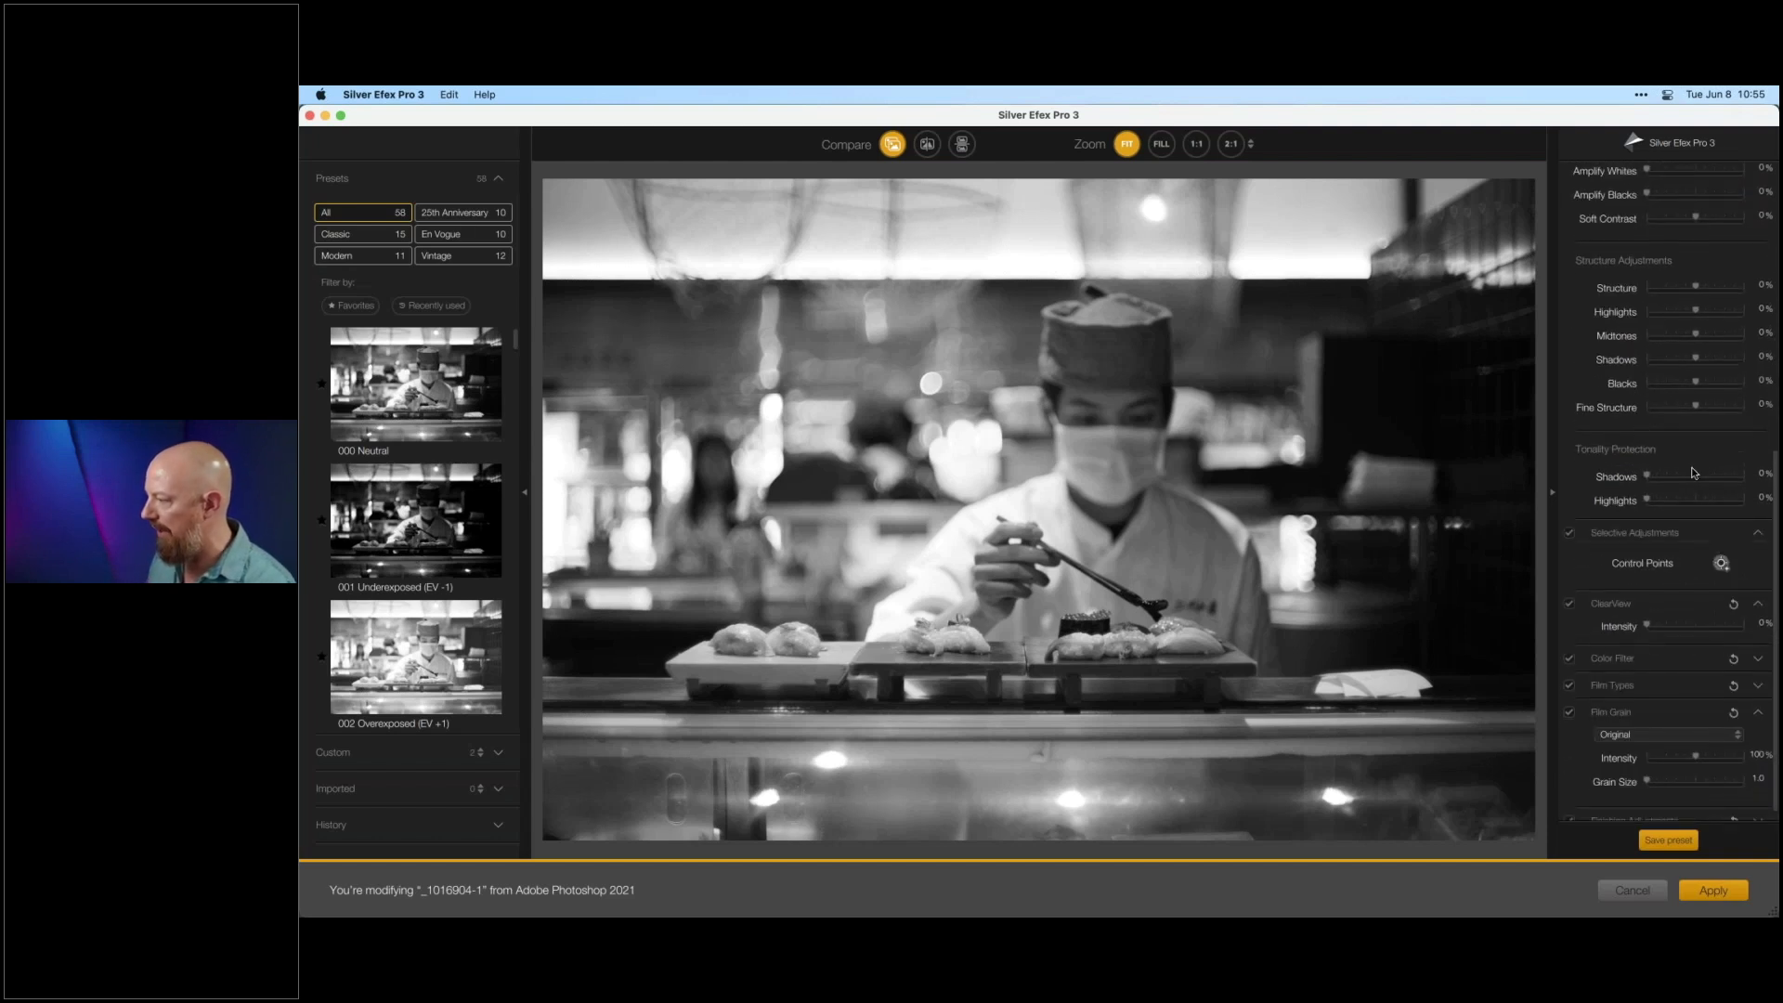
click(1111, 358)
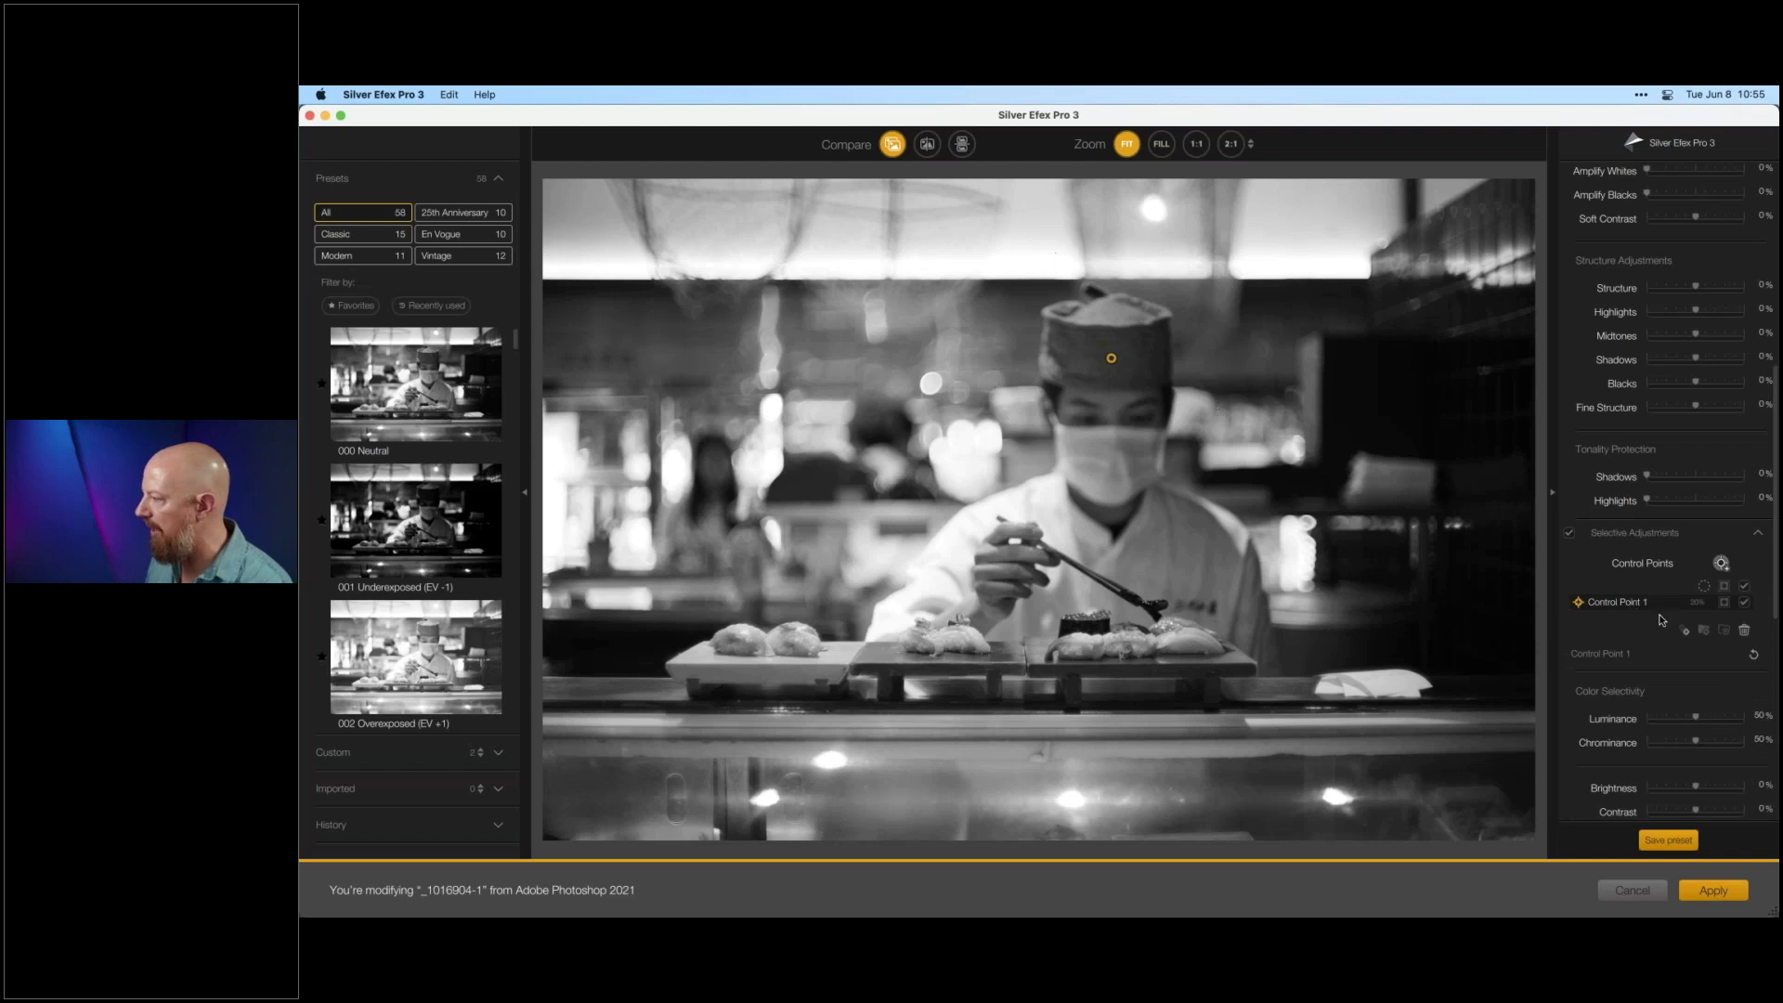
scroll(1672, 558, down, 2)
click(1724, 507)
drag(1695, 622, 1714, 646)
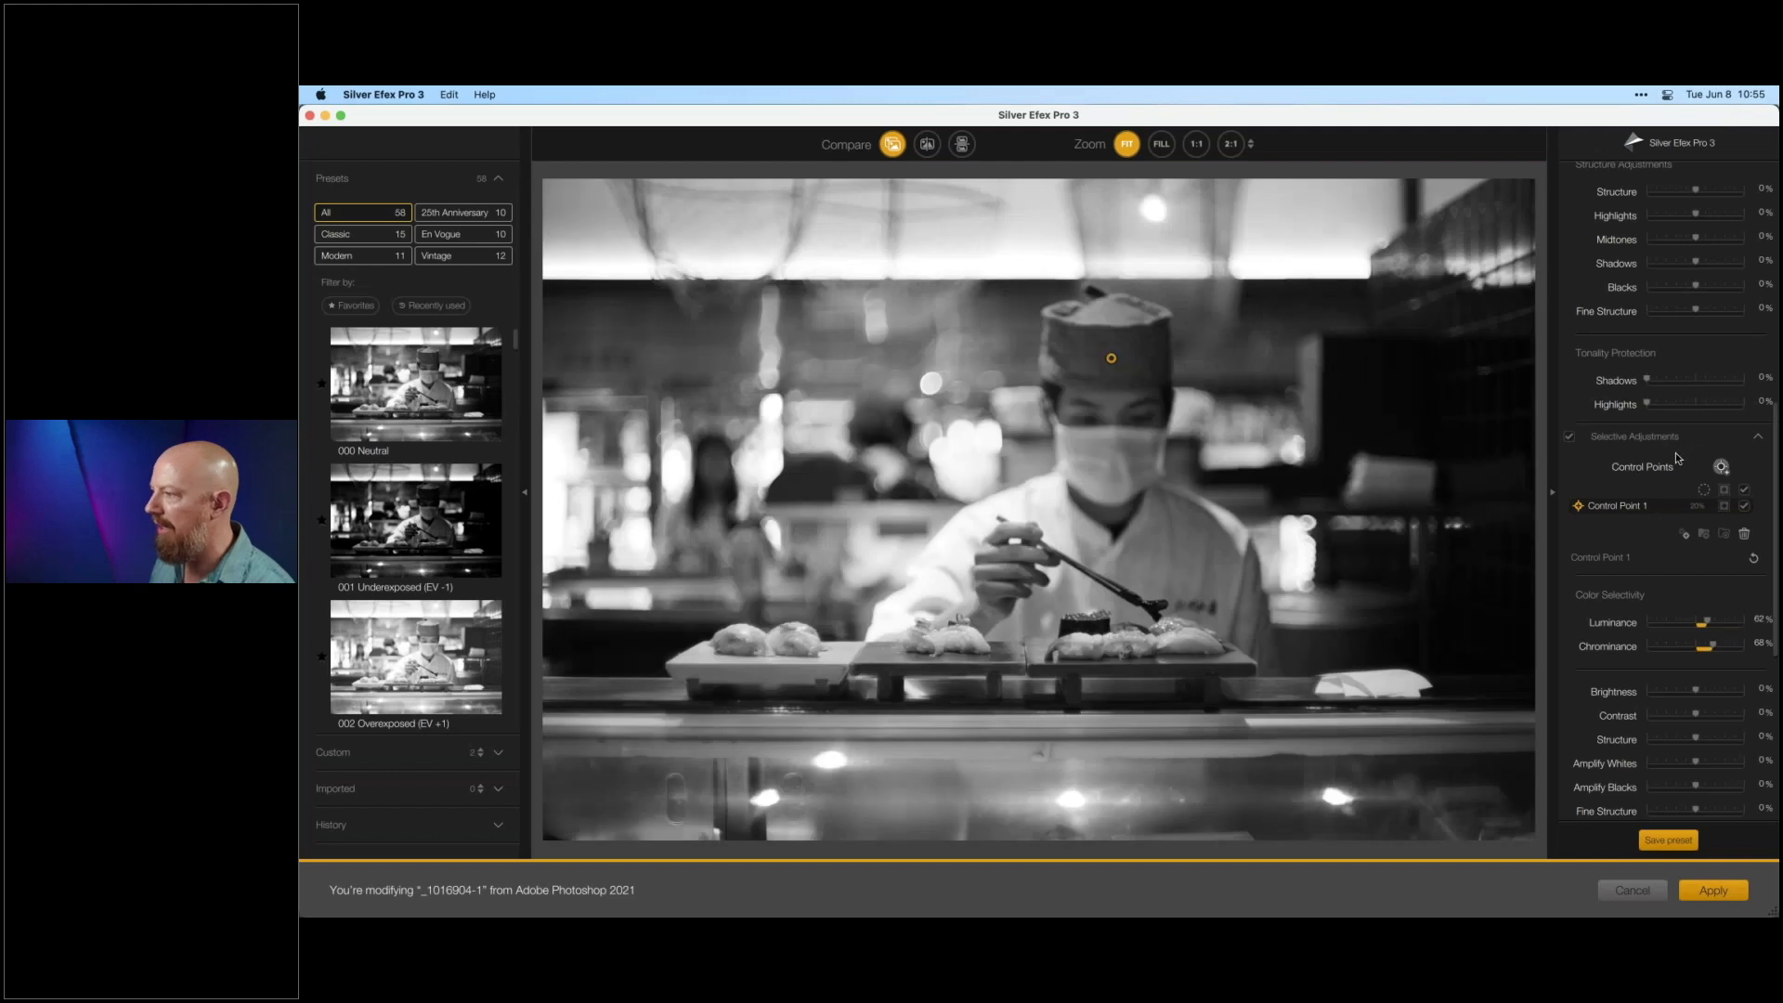
- Raise the hat control point's Brightness to about 34%
scroll(1712, 326, up, 5)
scroll(1709, 371, down, 10)
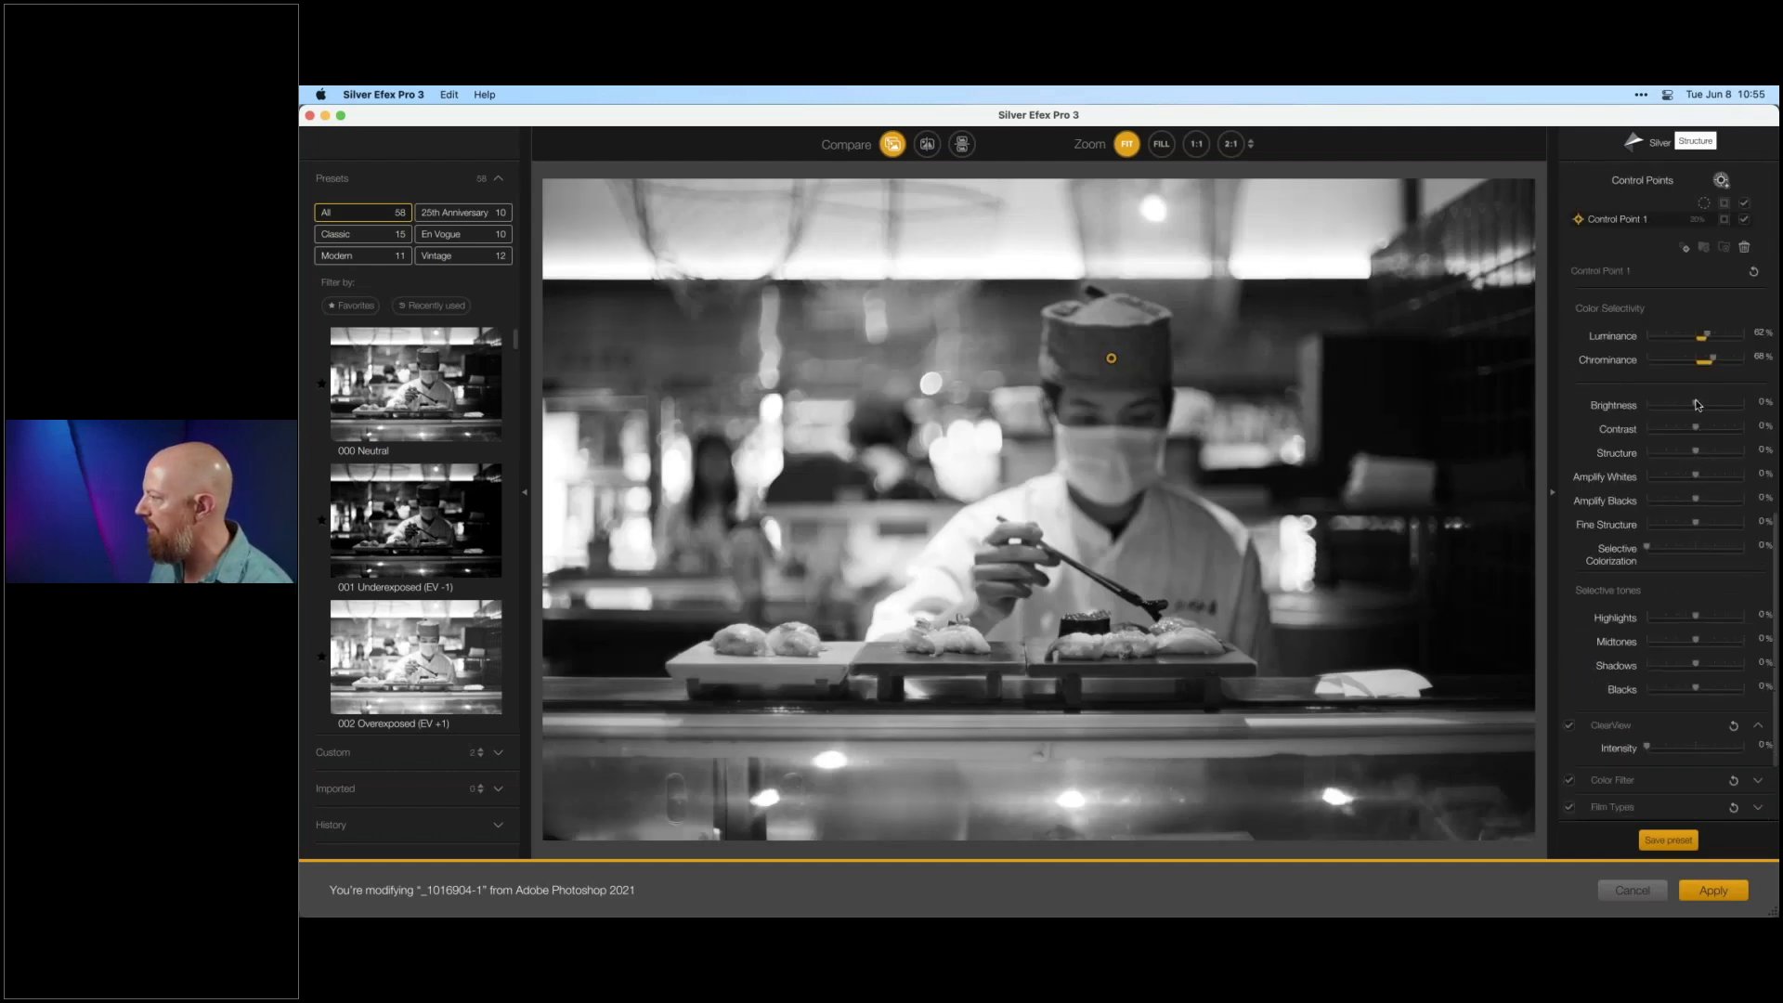
drag(1710, 406, 1713, 409)
- Try a ClearView intensity of about 55% and return it to 0%
scroll(1616, 460, down, 3)
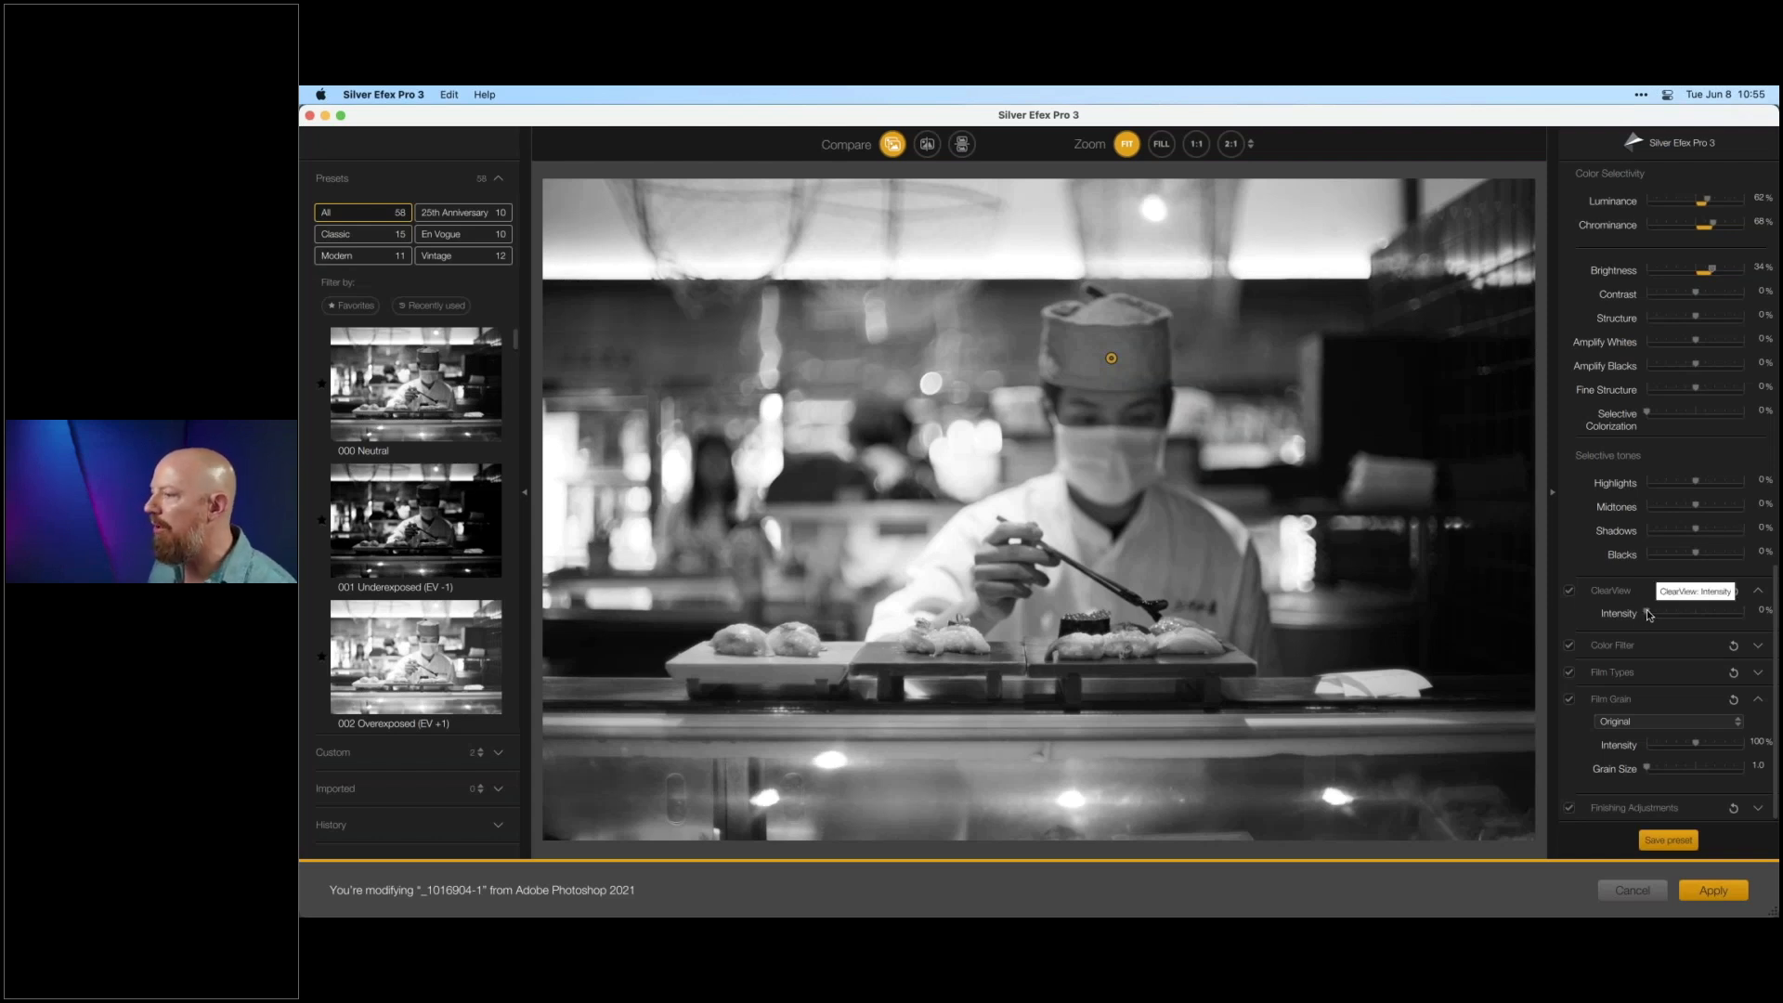
drag(1648, 615, 1701, 616)
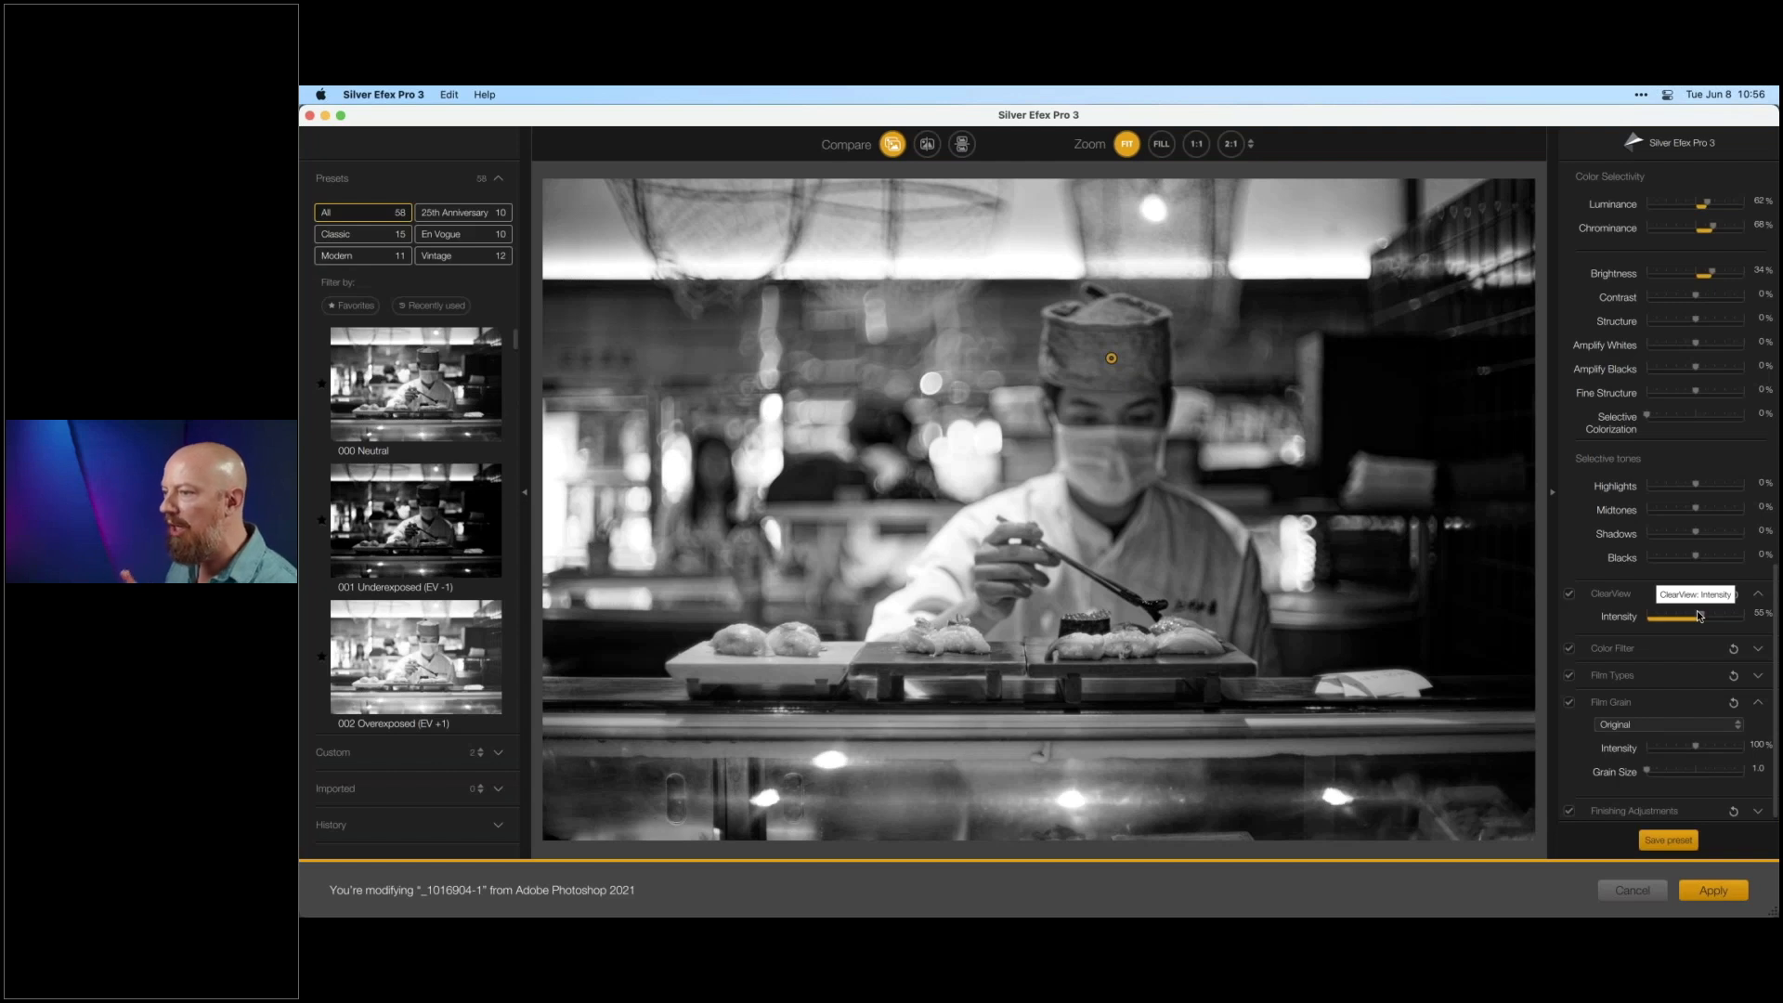
drag(1699, 615, 1636, 623)
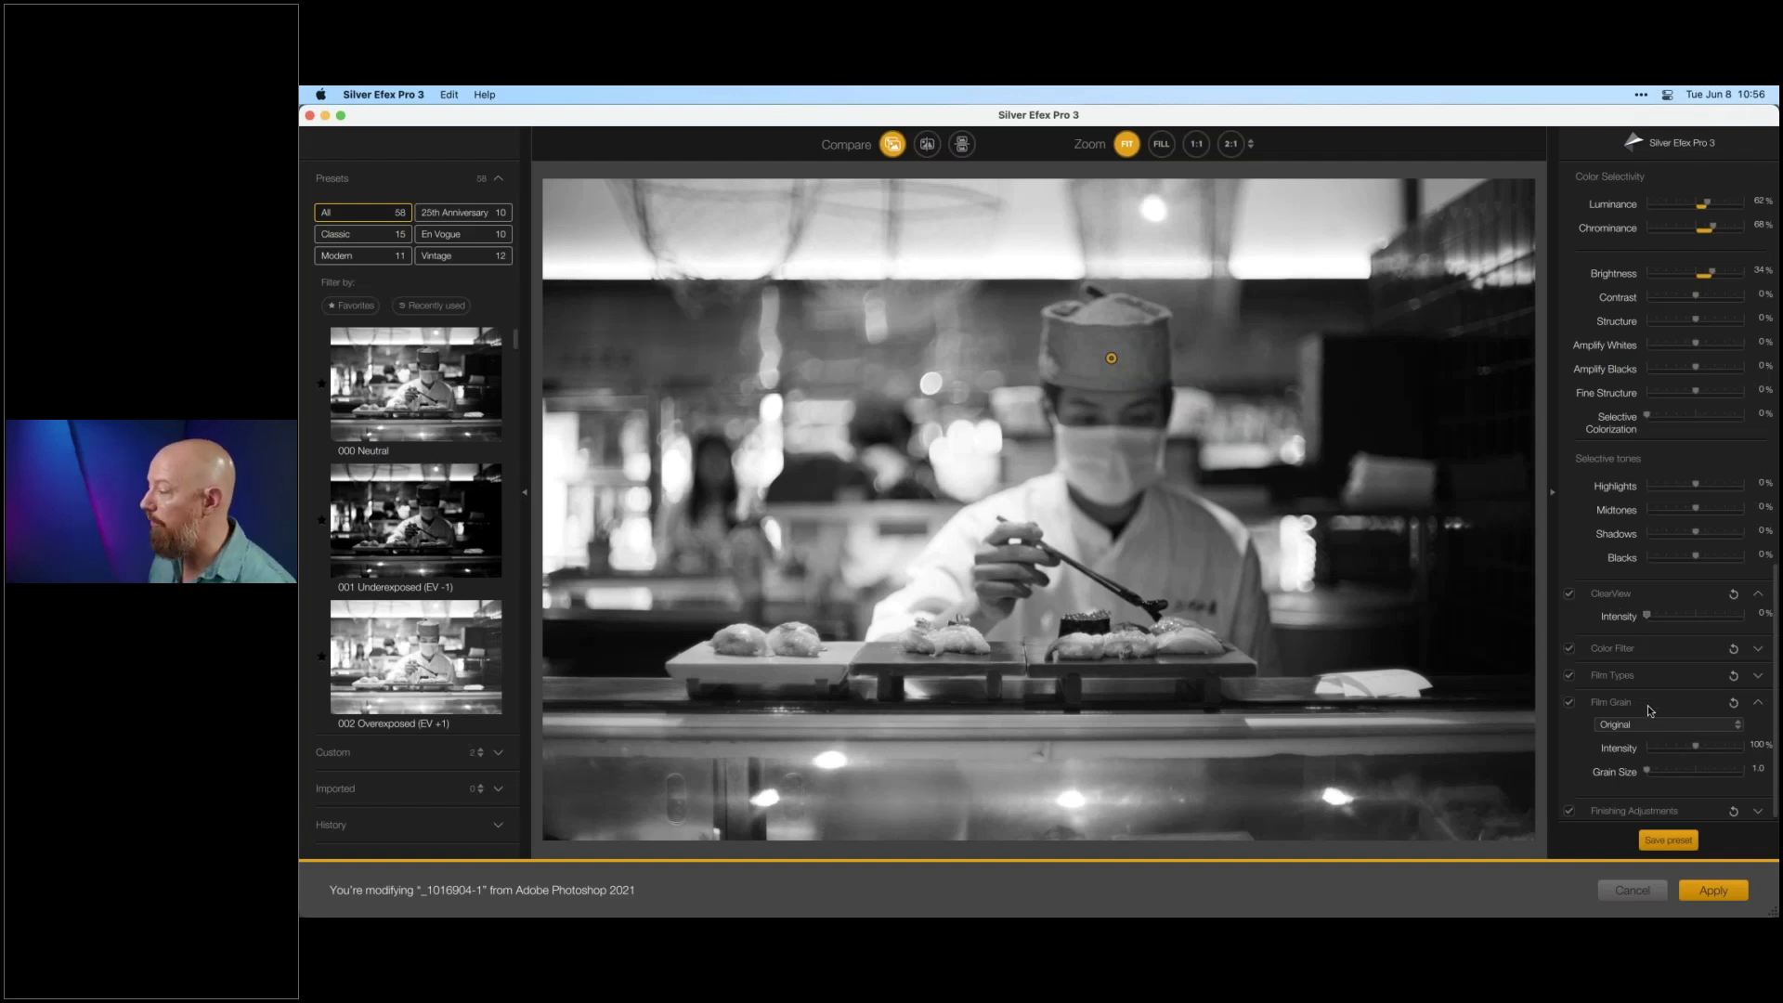
- Choose the KodakTMax3200 film type for the Film Grain
scroll(1656, 711, down, 1)
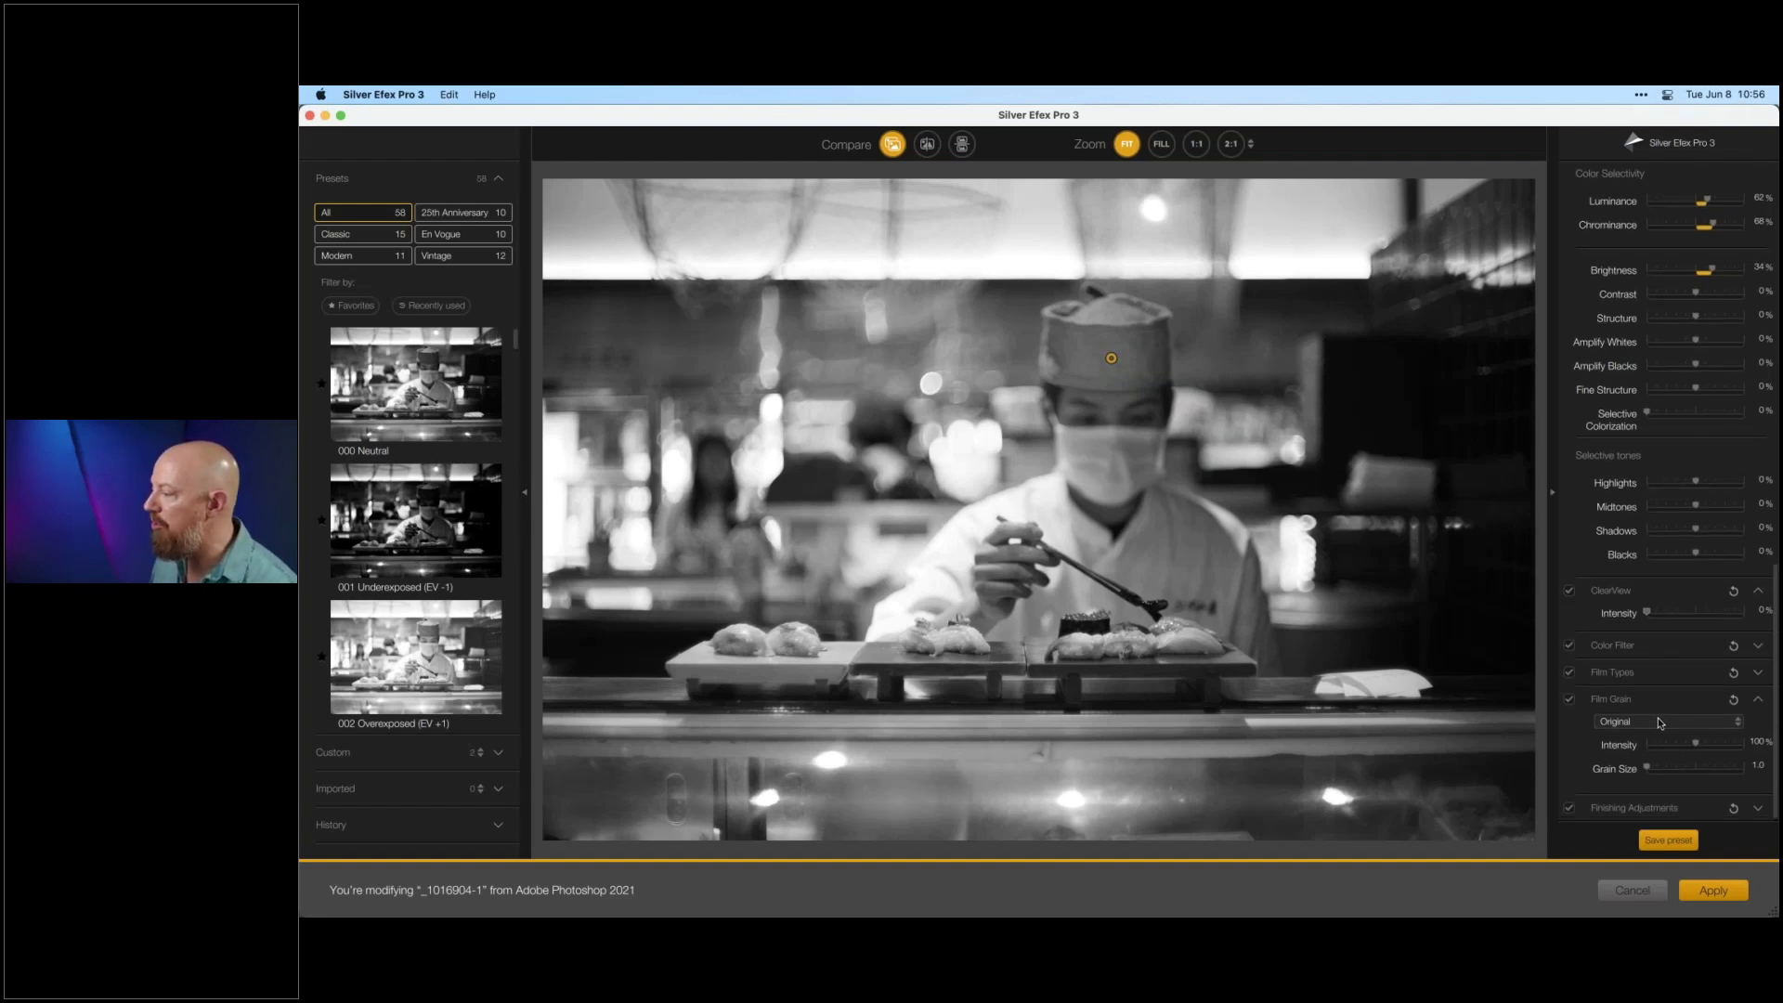
click(1661, 724)
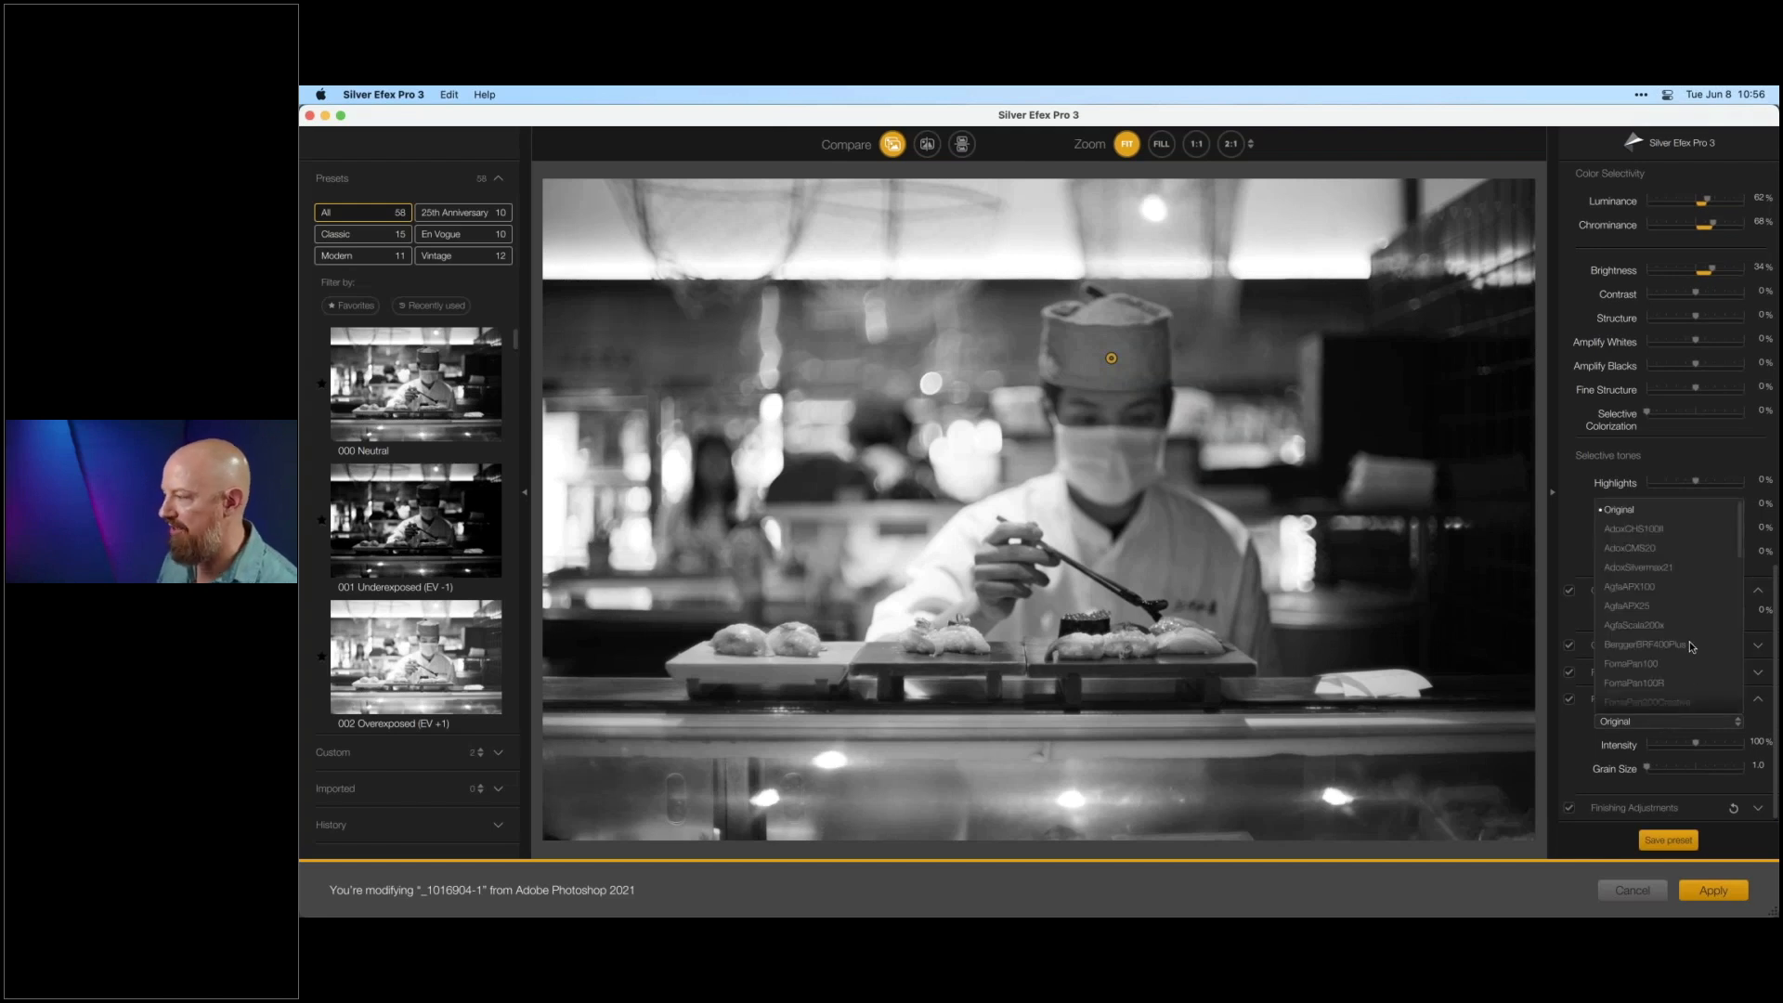
scroll(1689, 575, down, 4)
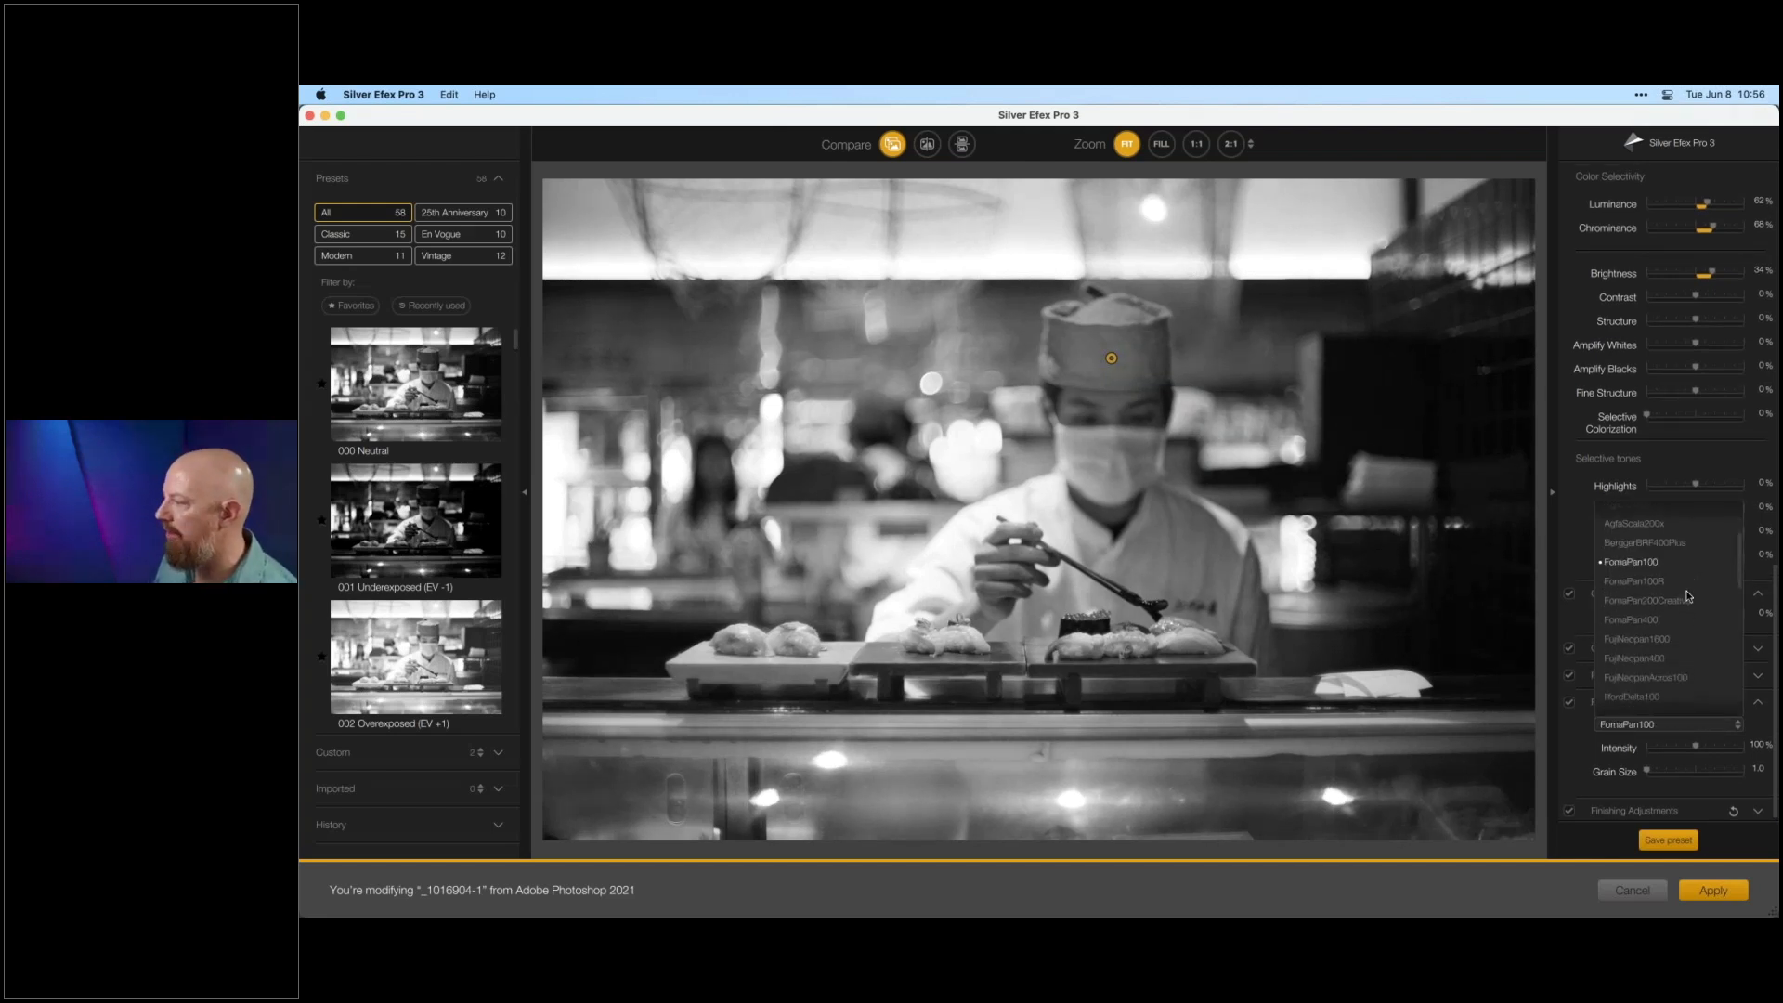
scroll(1688, 596, down, 3)
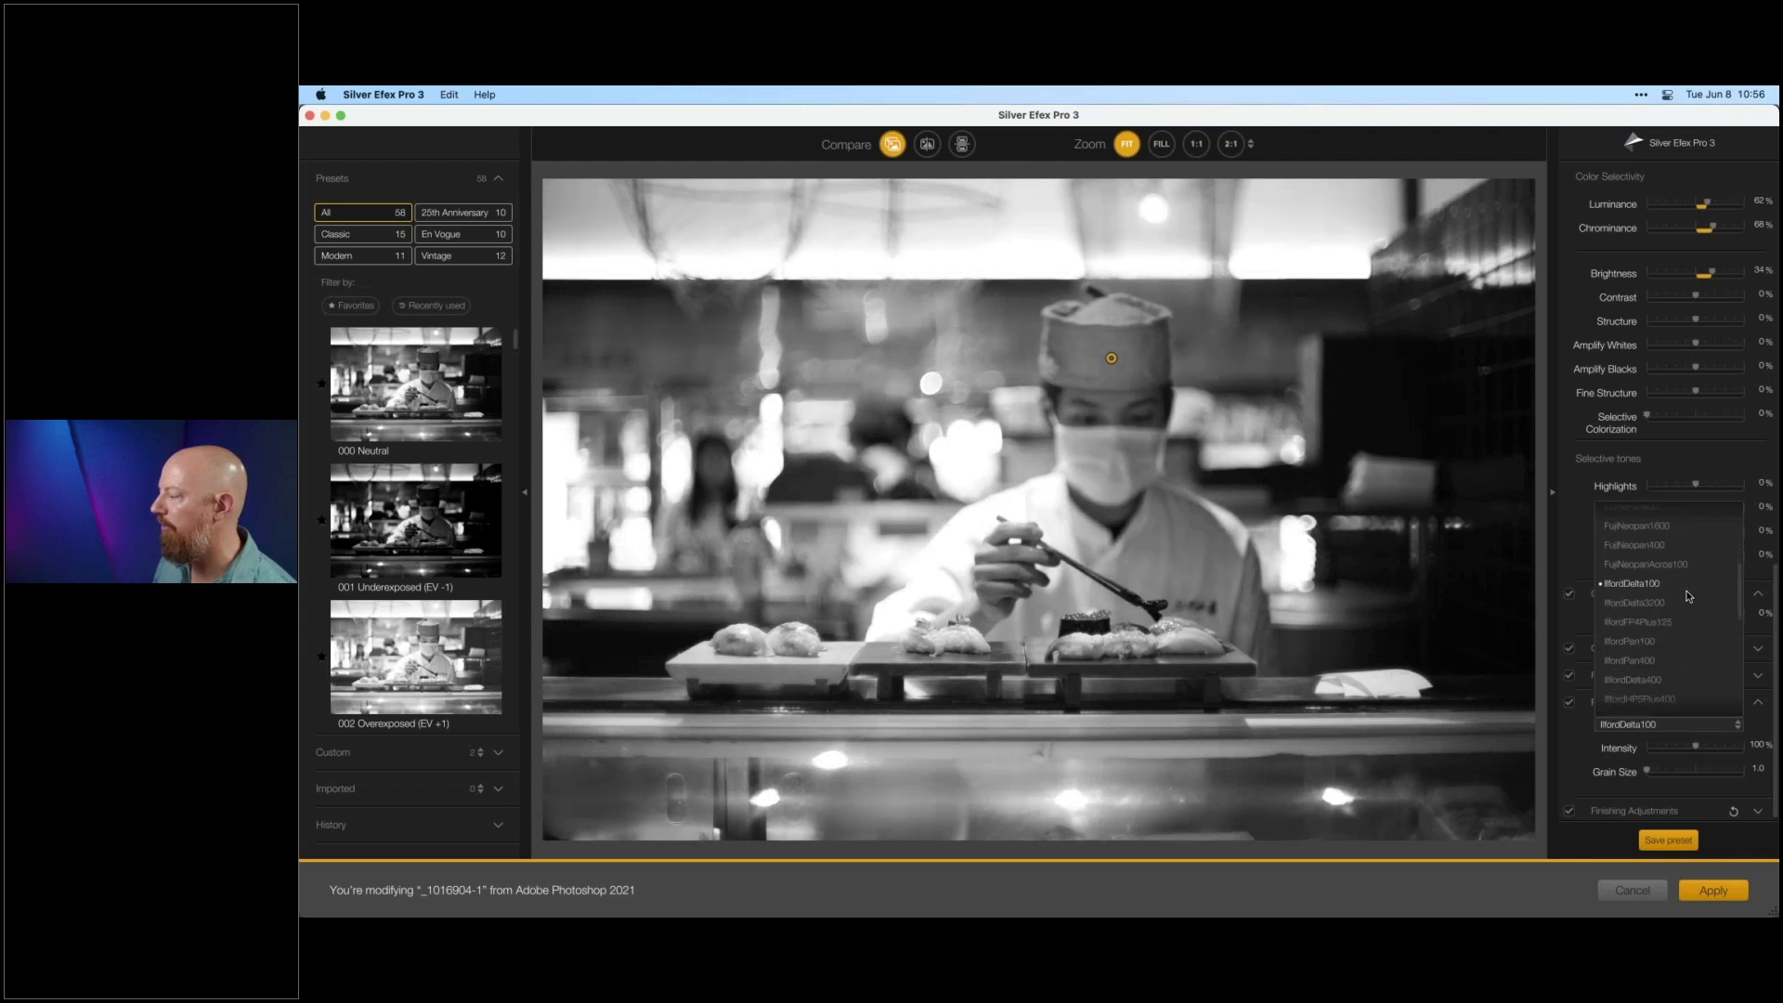
scroll(1655, 639, down, 1)
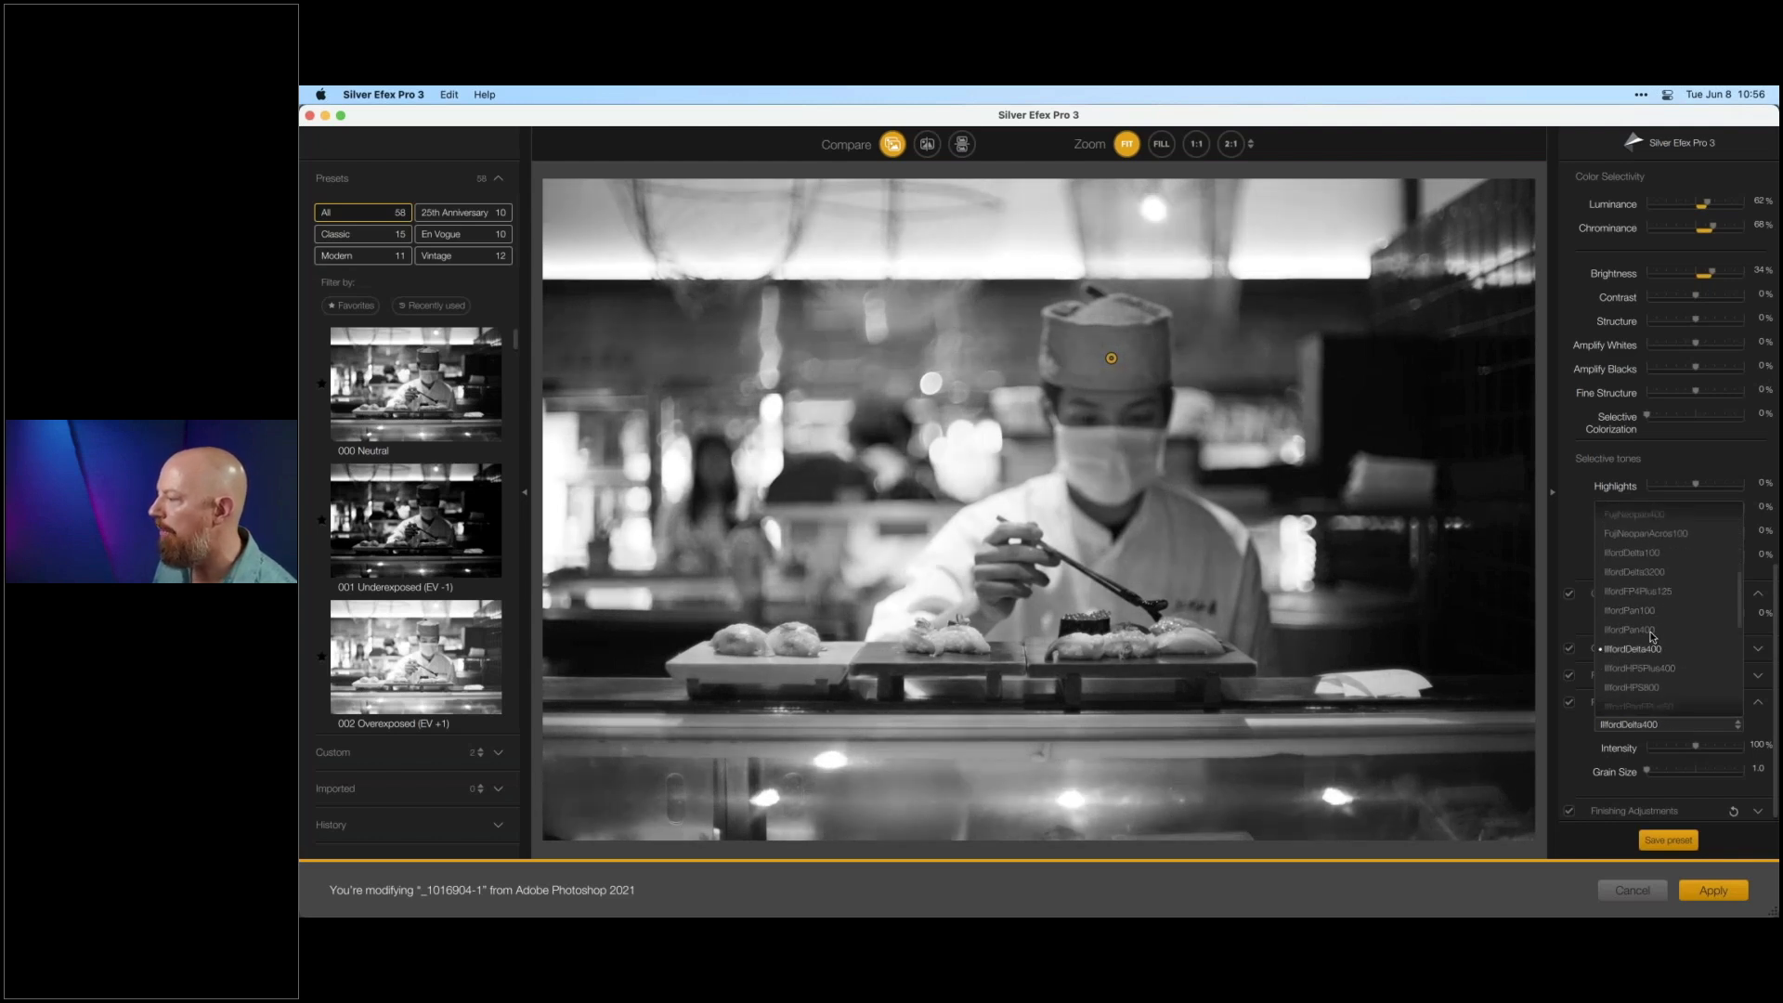
scroll(1654, 632, down, 4)
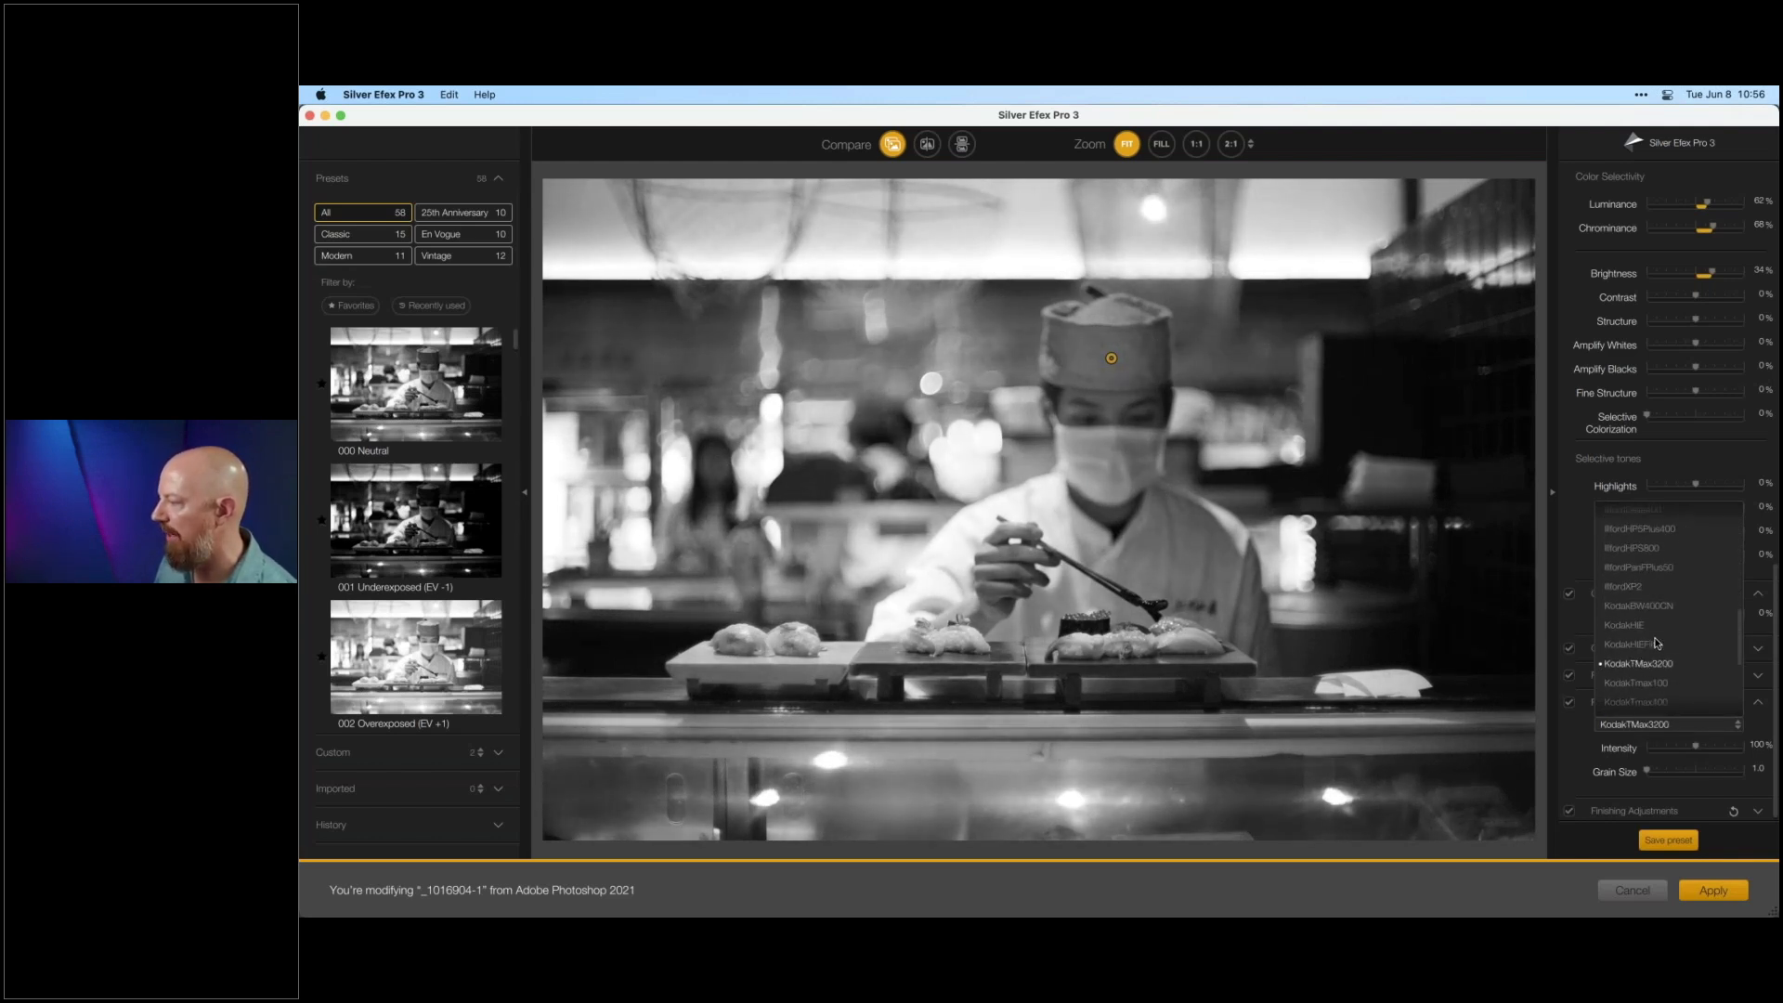
scroll(1659, 616, down, 2)
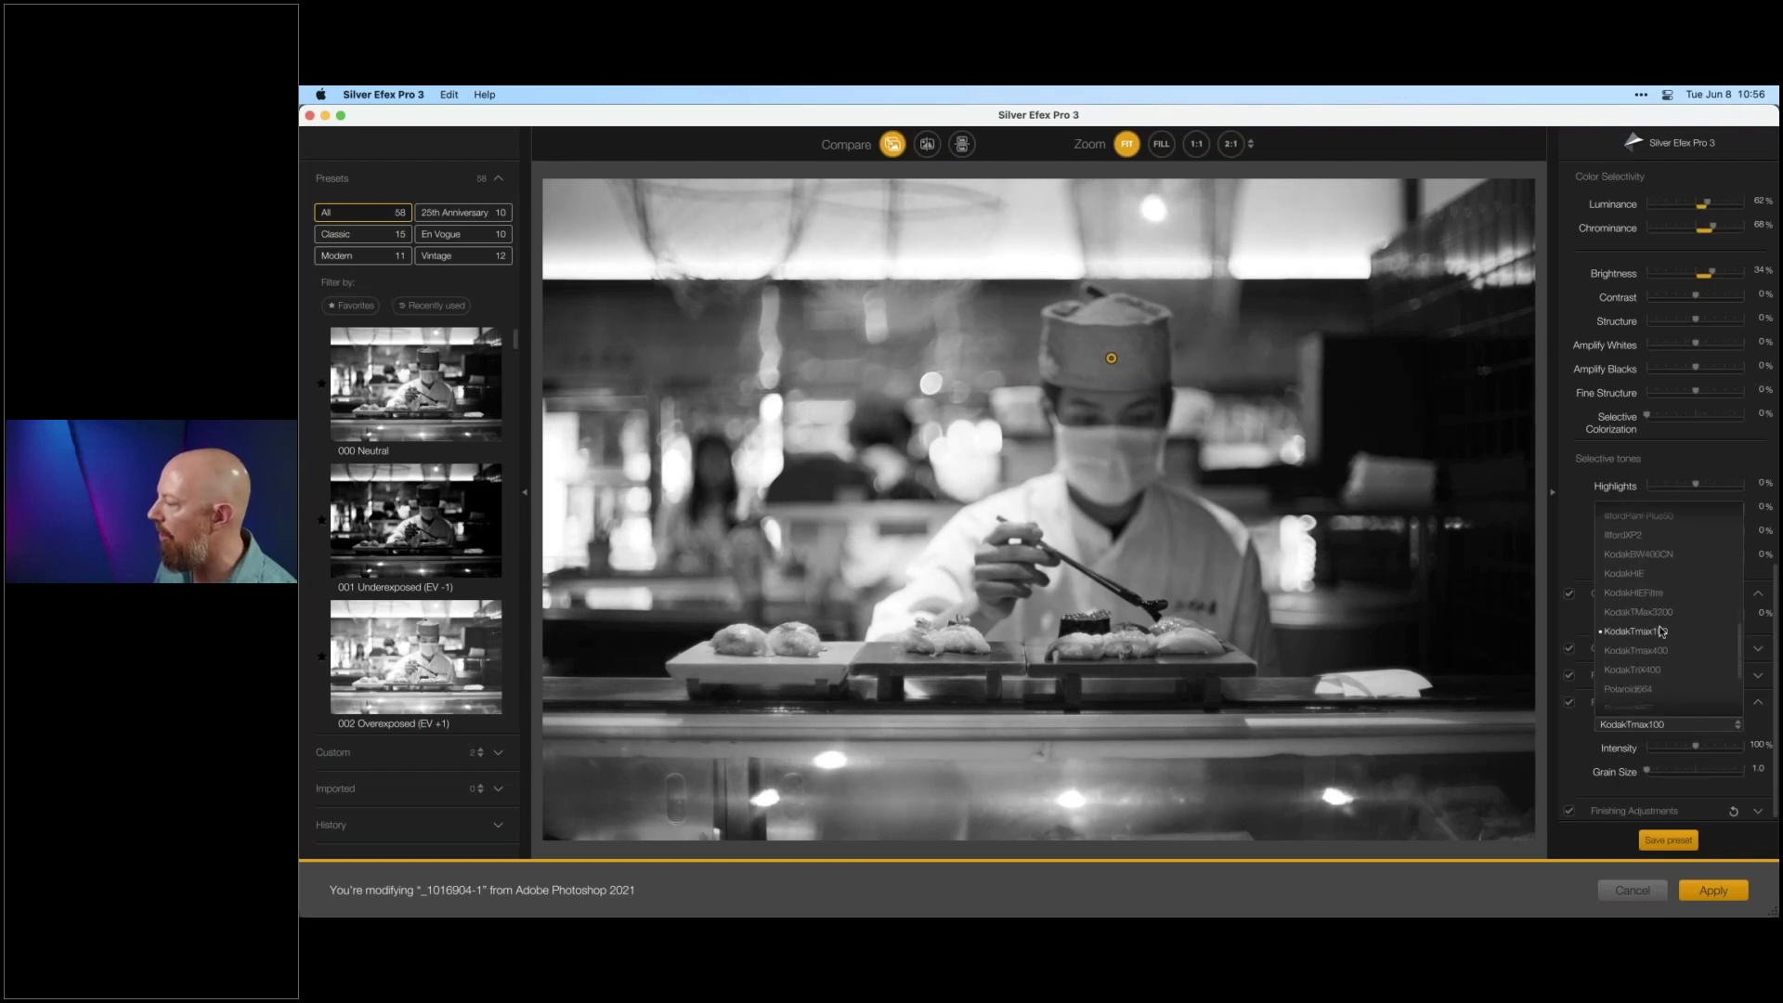
click(1663, 613)
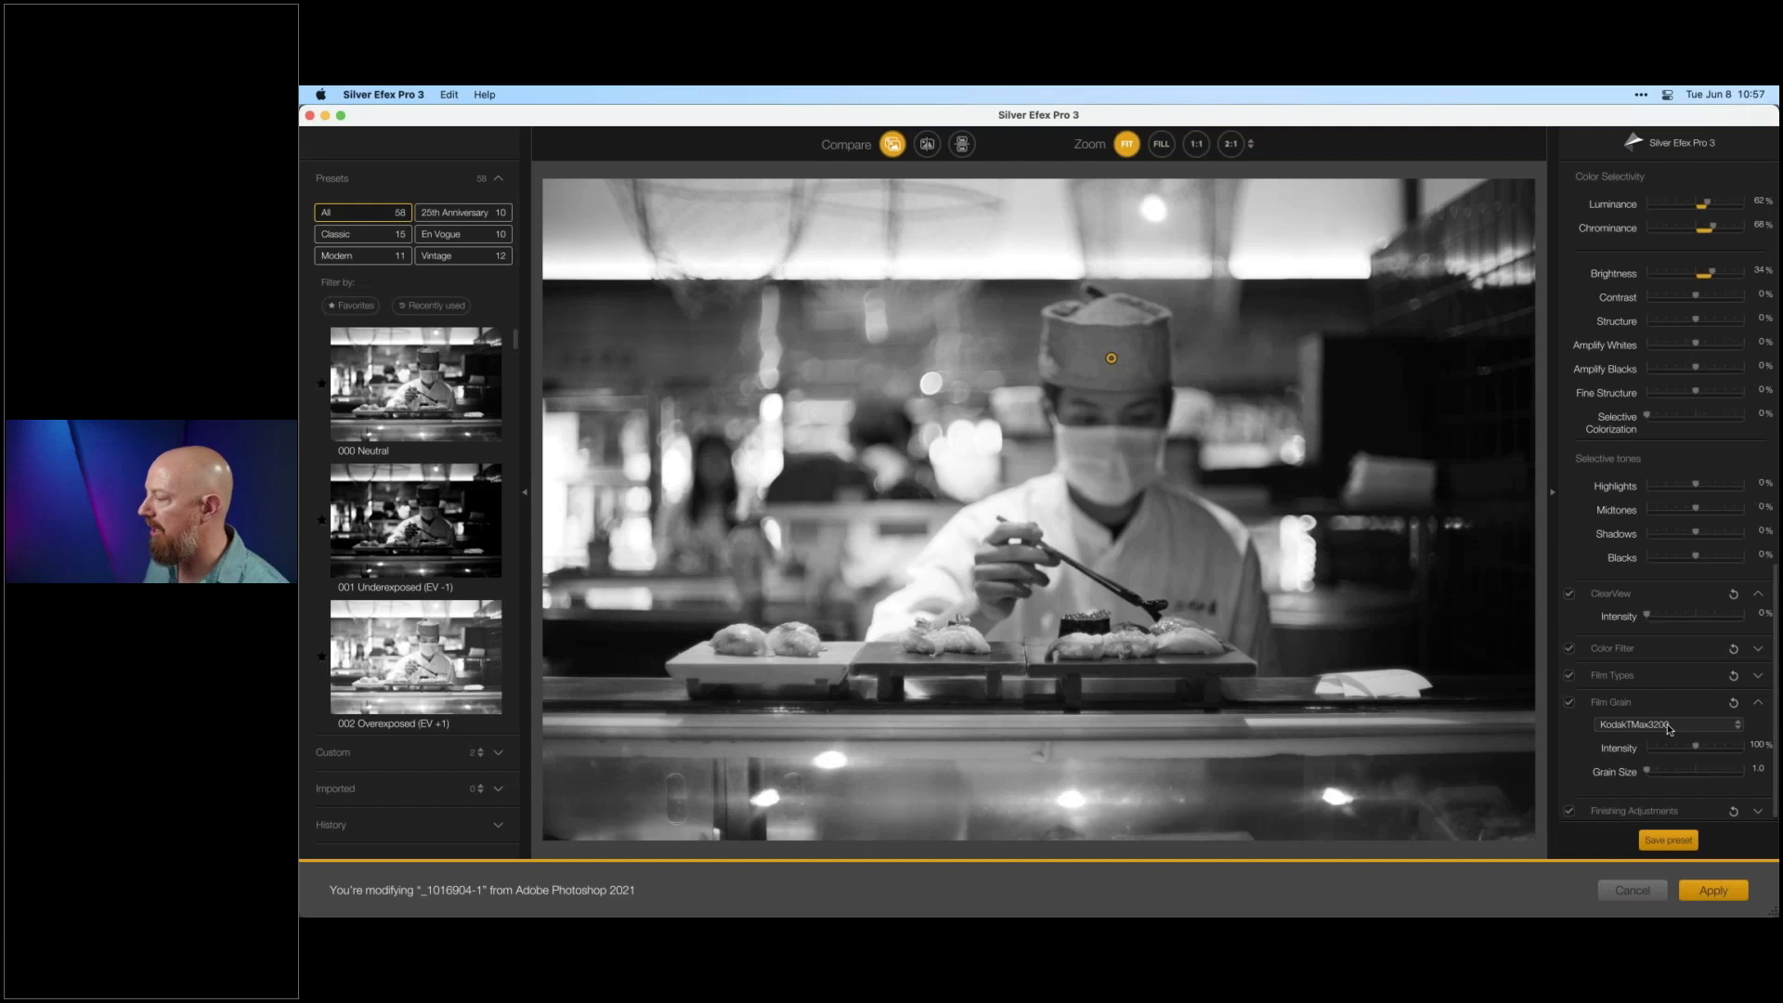
- Raise the Film Grain Intensity to about 195% and Grain Size to 4.2 at 1:1 view, and apply the Silver Efex edit
click(1197, 144)
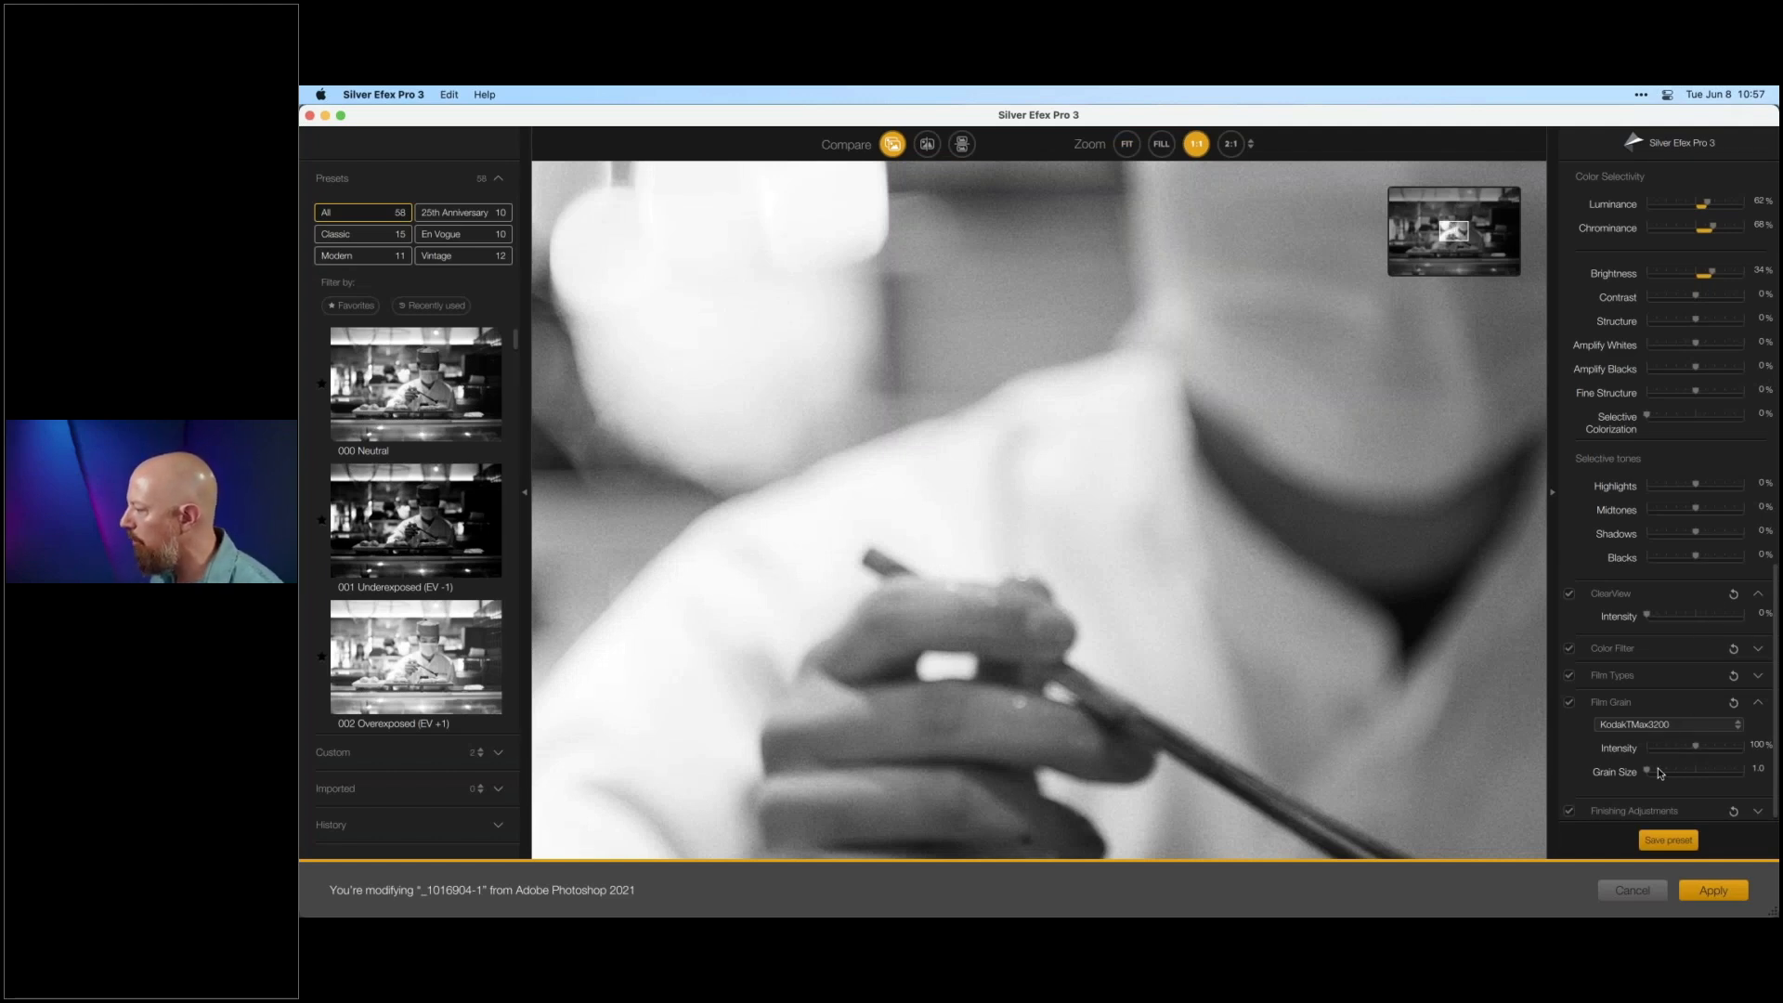
drag(1671, 775, 1745, 751)
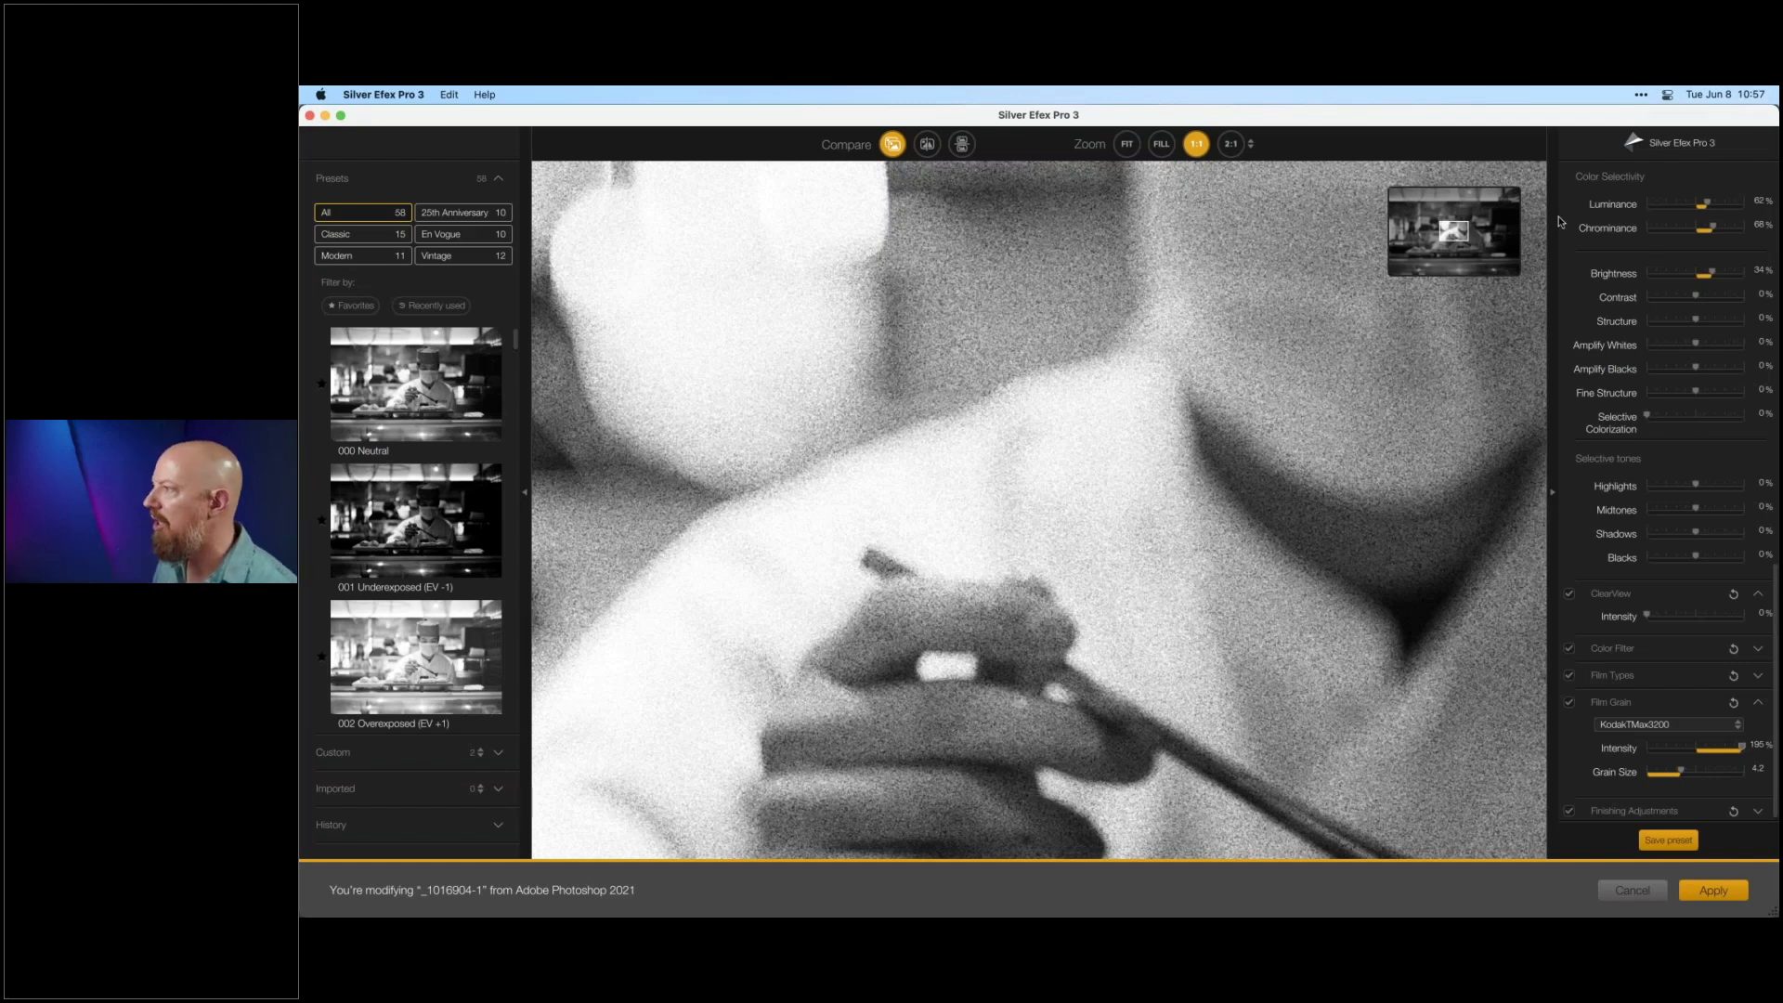
click(1126, 143)
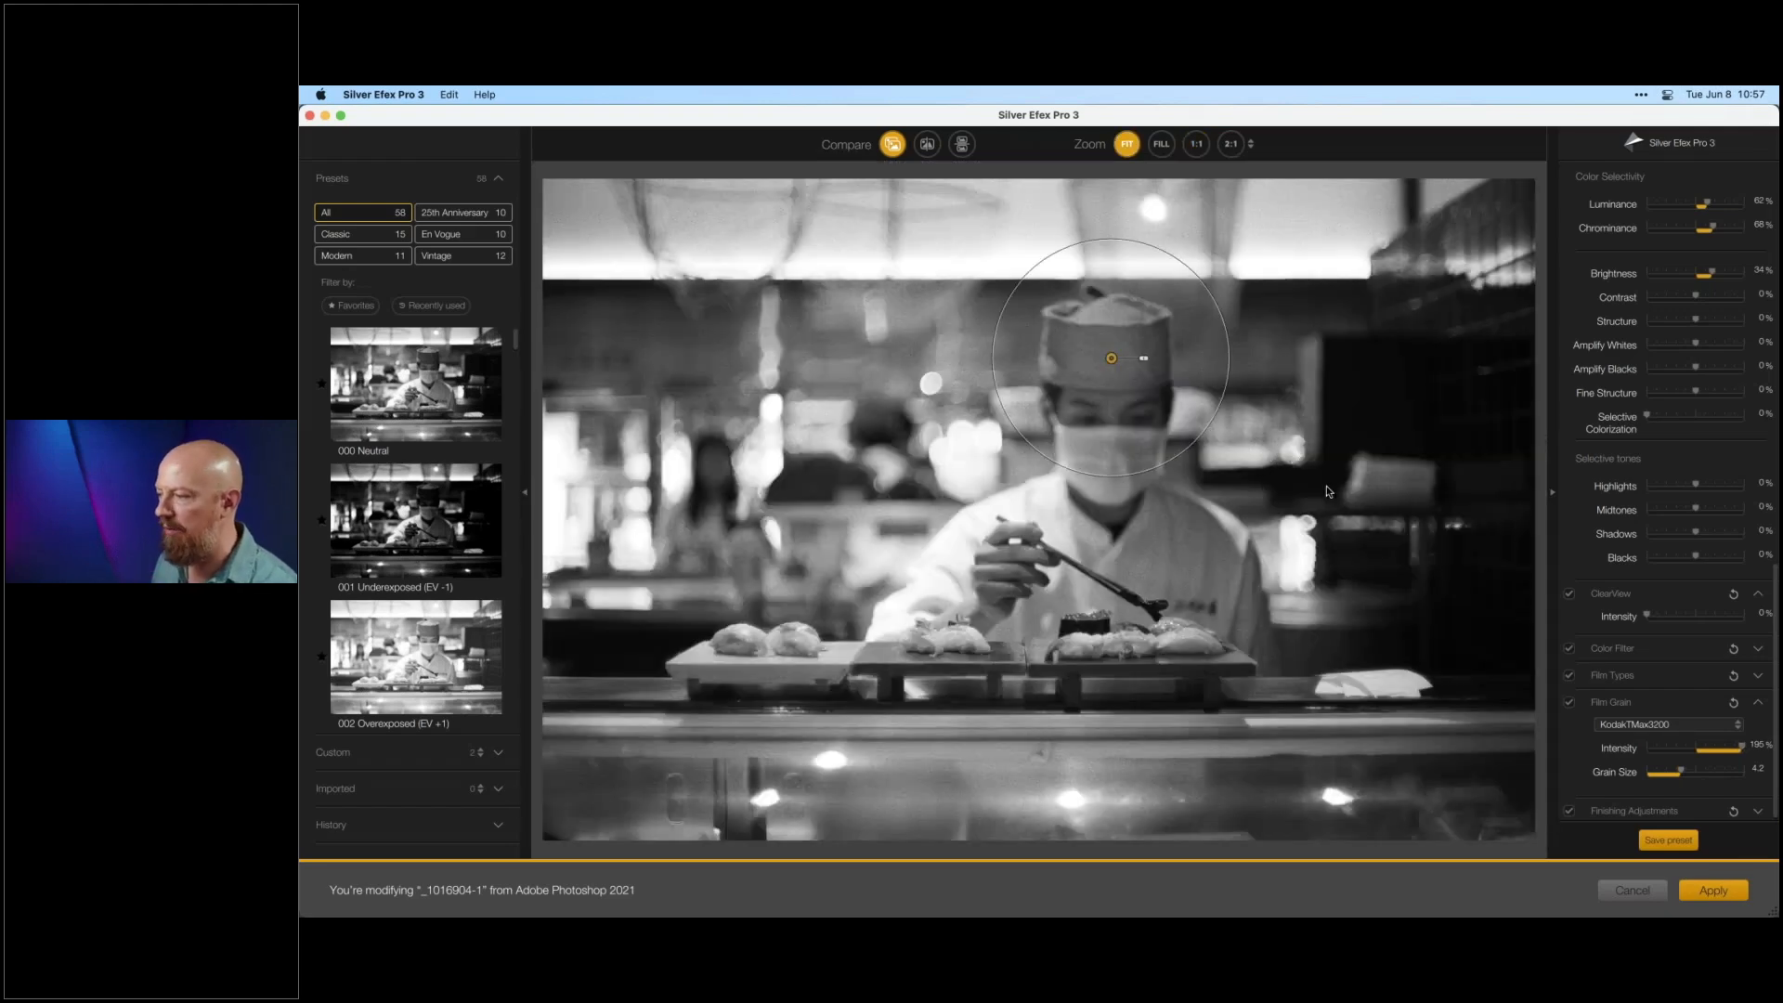
click(1713, 889)
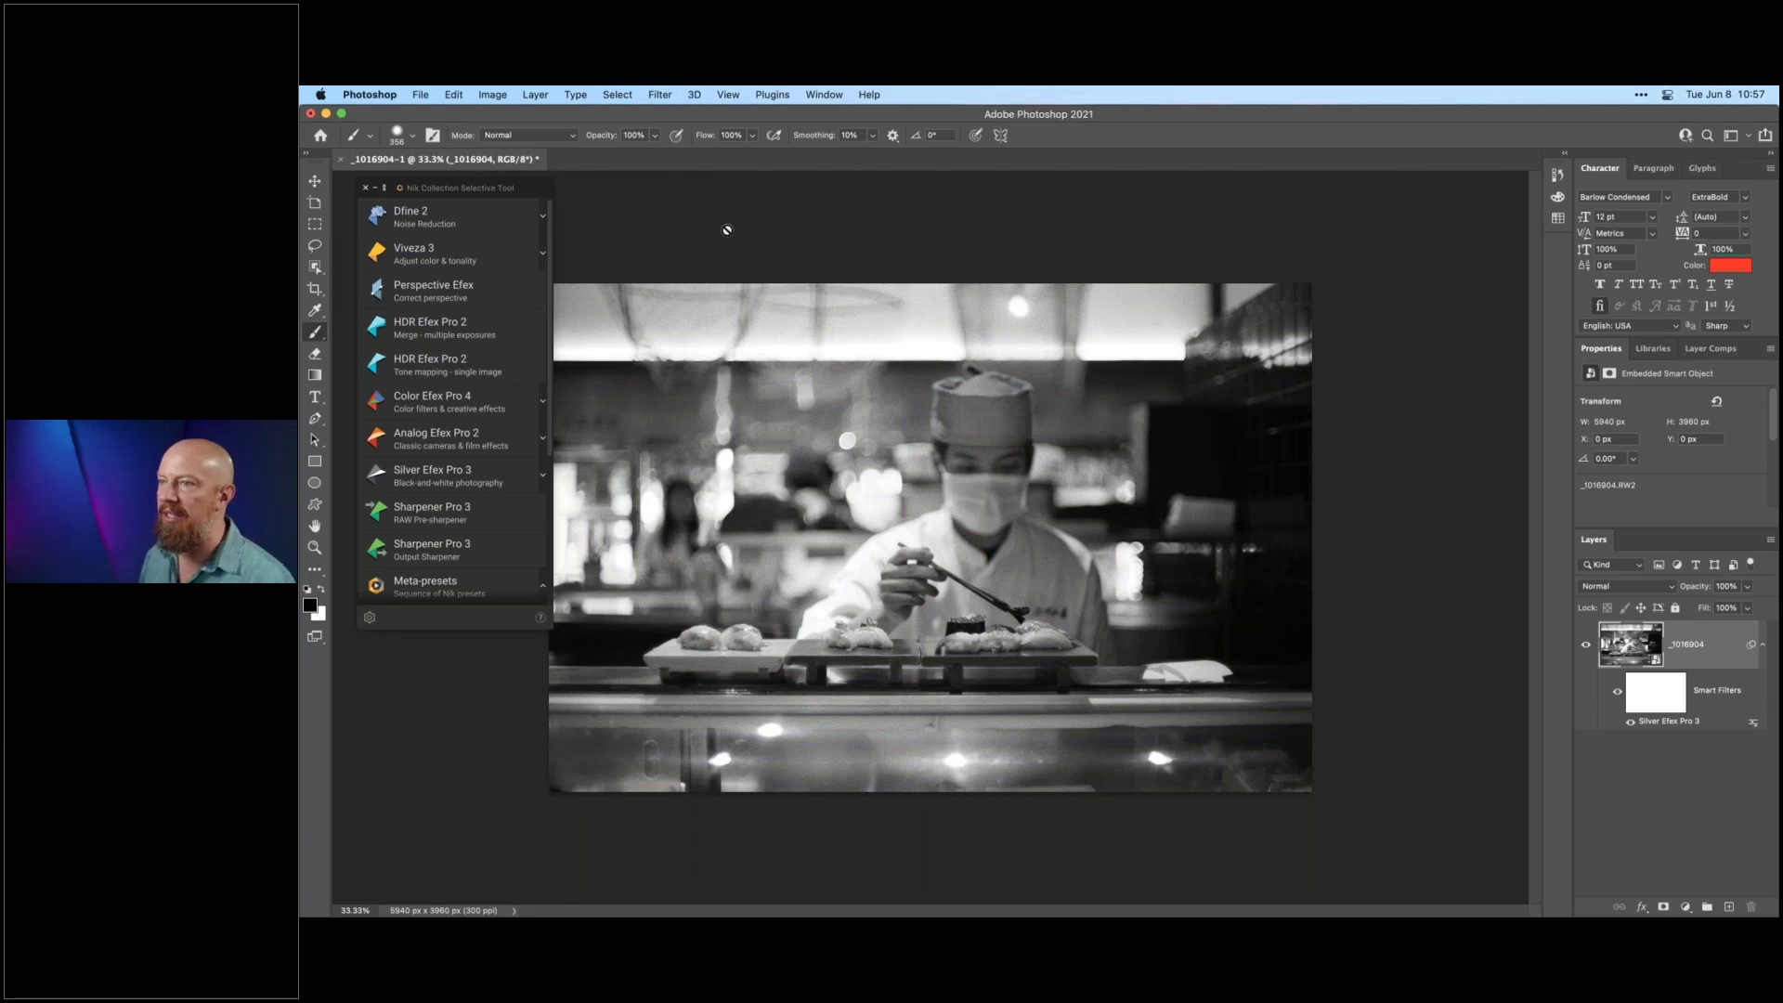
click(996, 429)
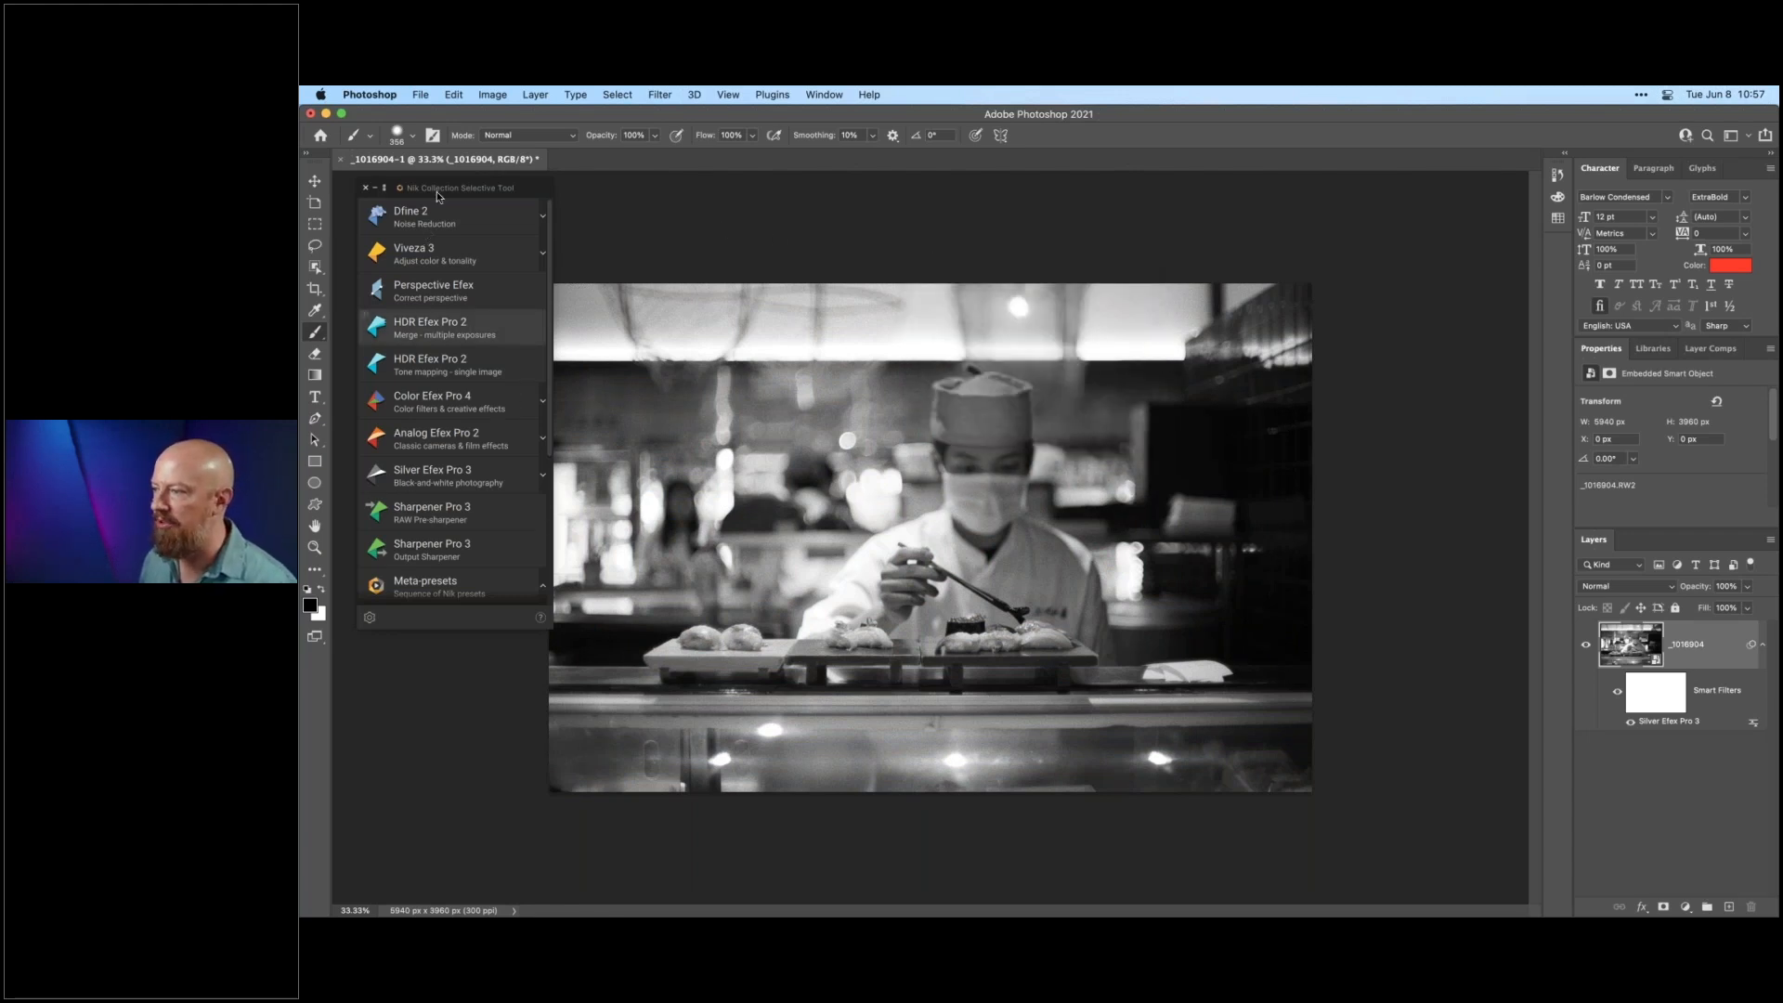
- Save the edited document to the Desktop as _1016904-1.psd in Photoshop format with its color profile embedded, and close it
click(422, 93)
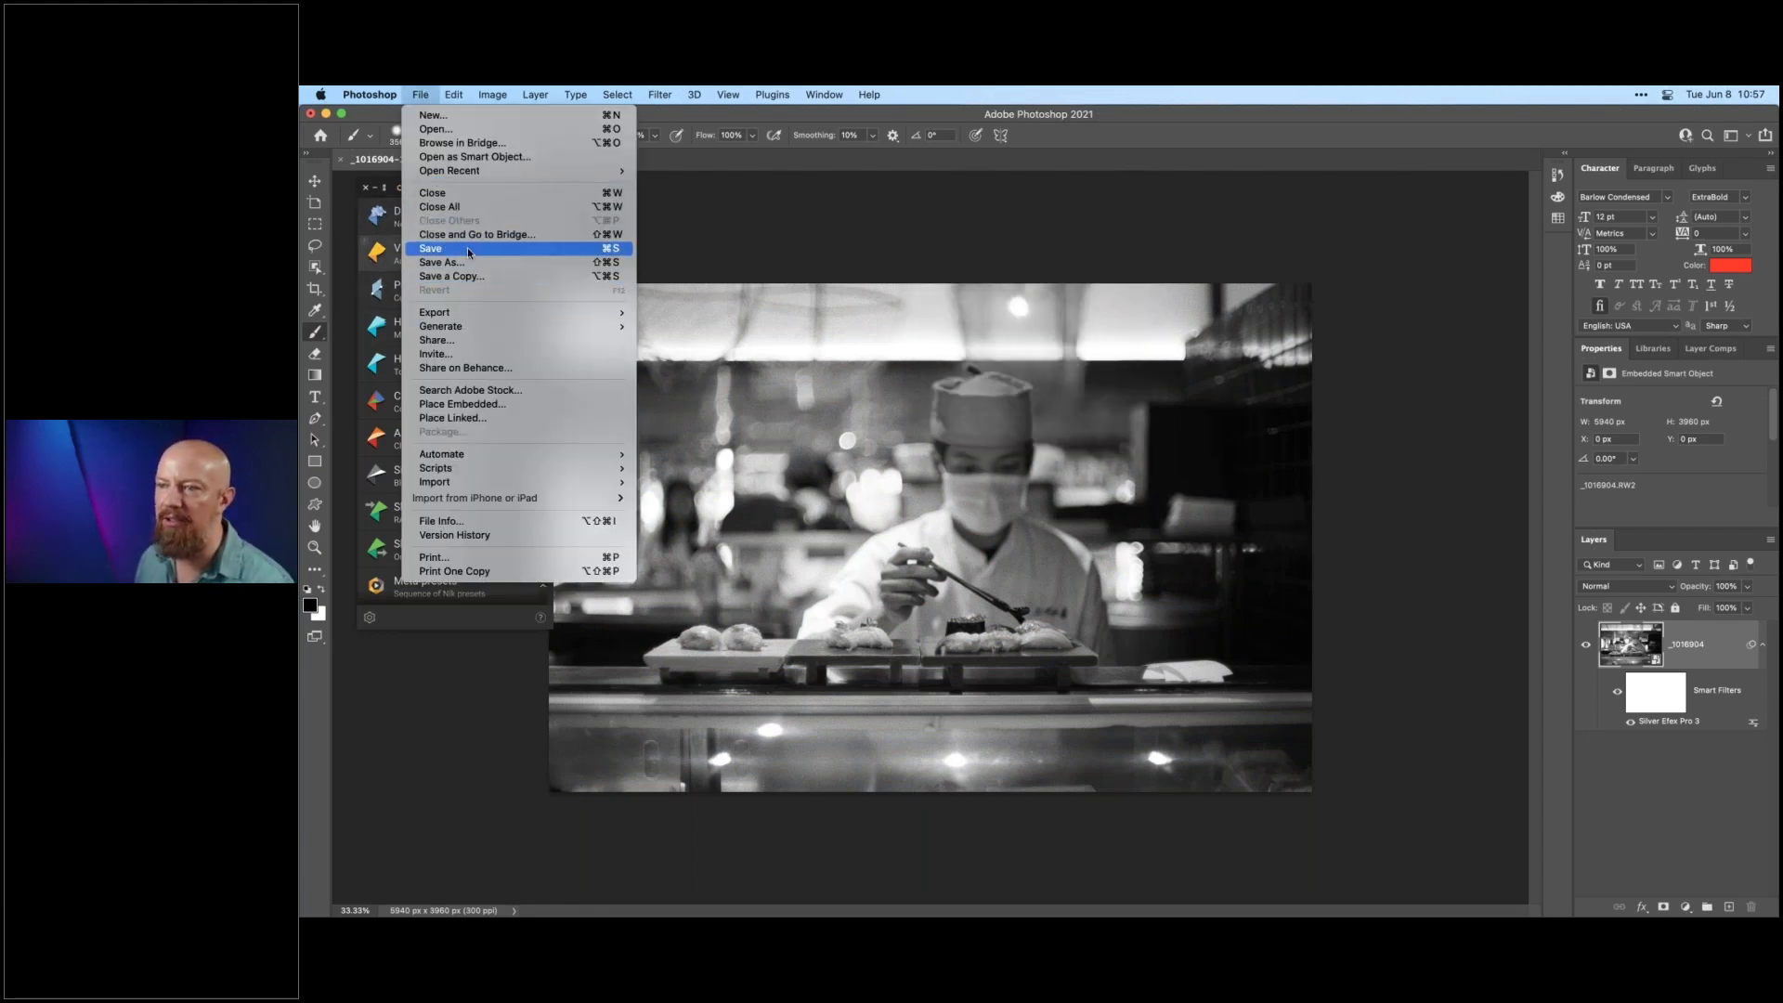
click(469, 250)
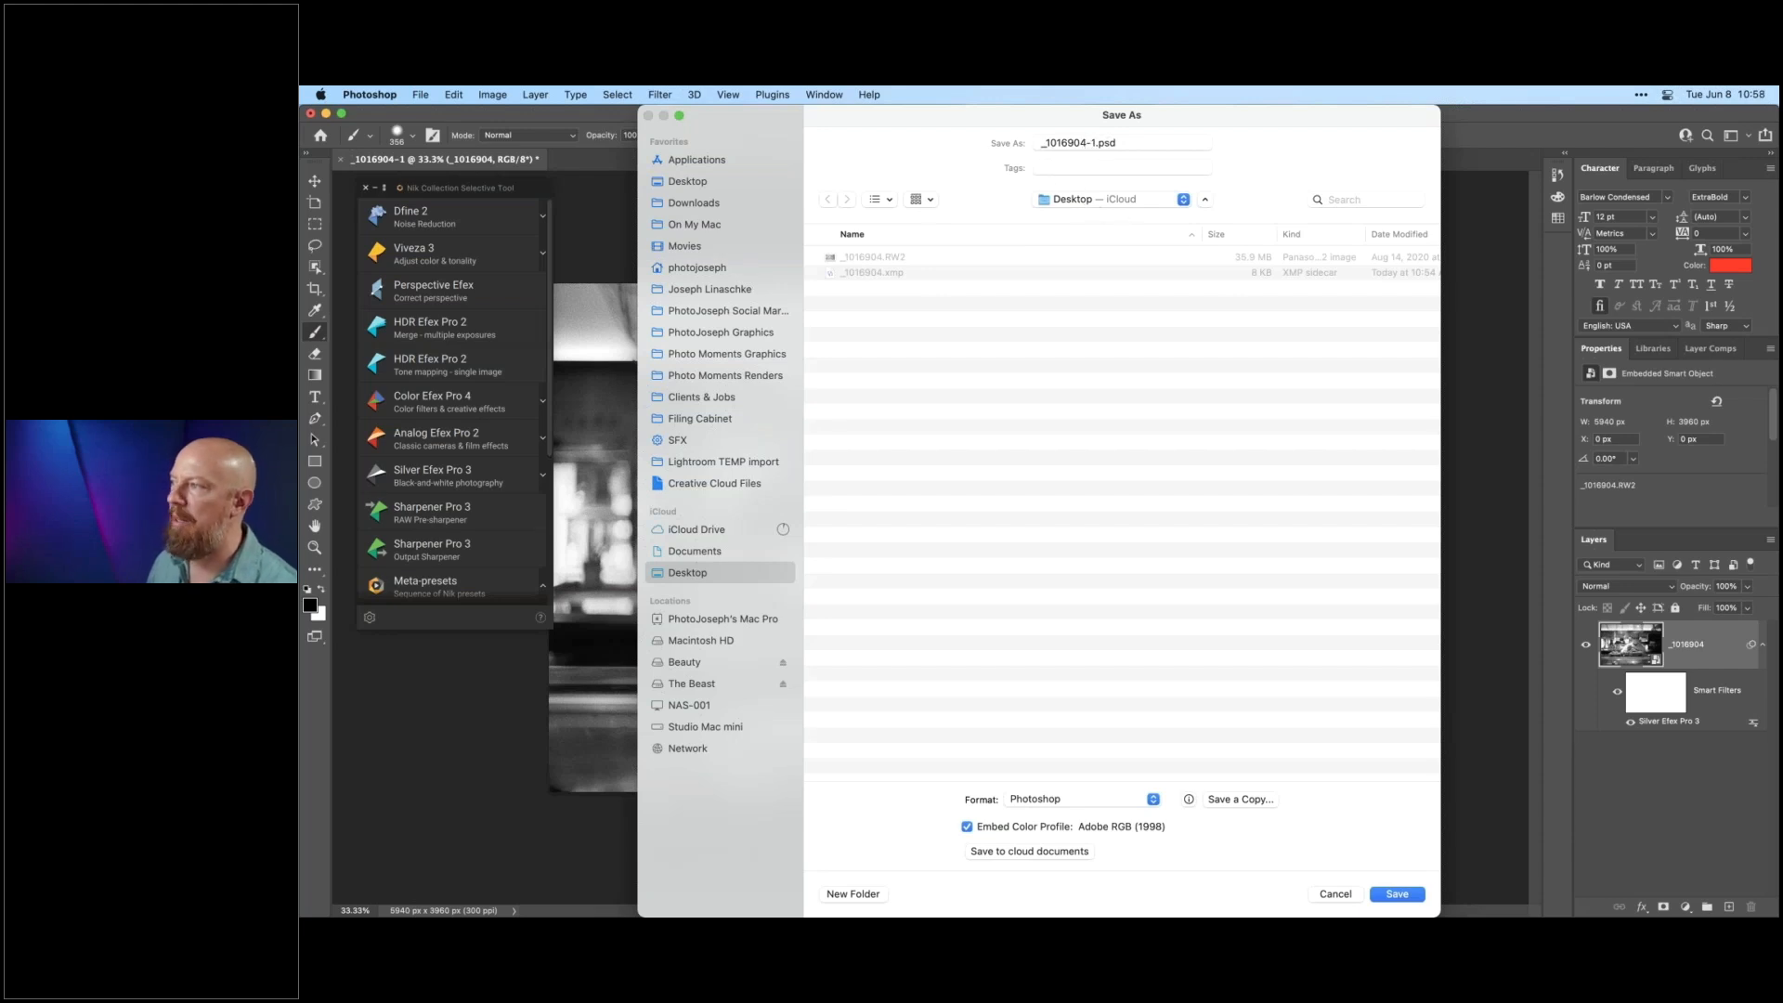
click(1398, 893)
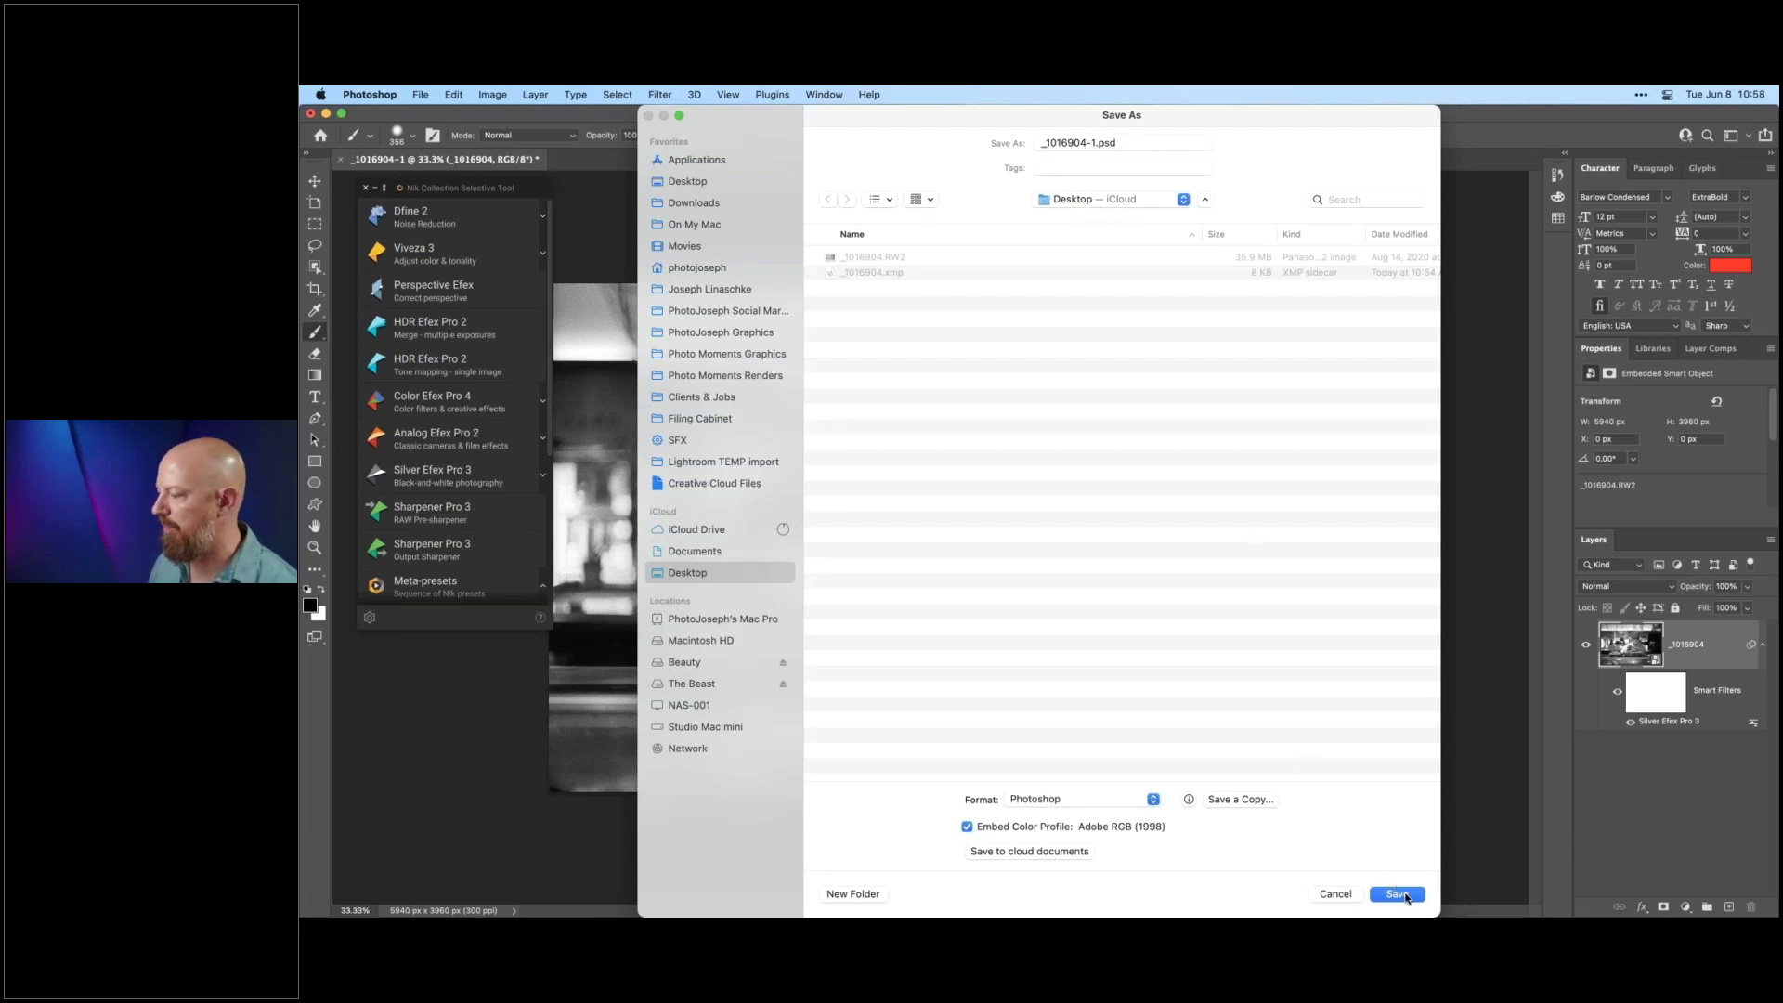
key(Return)
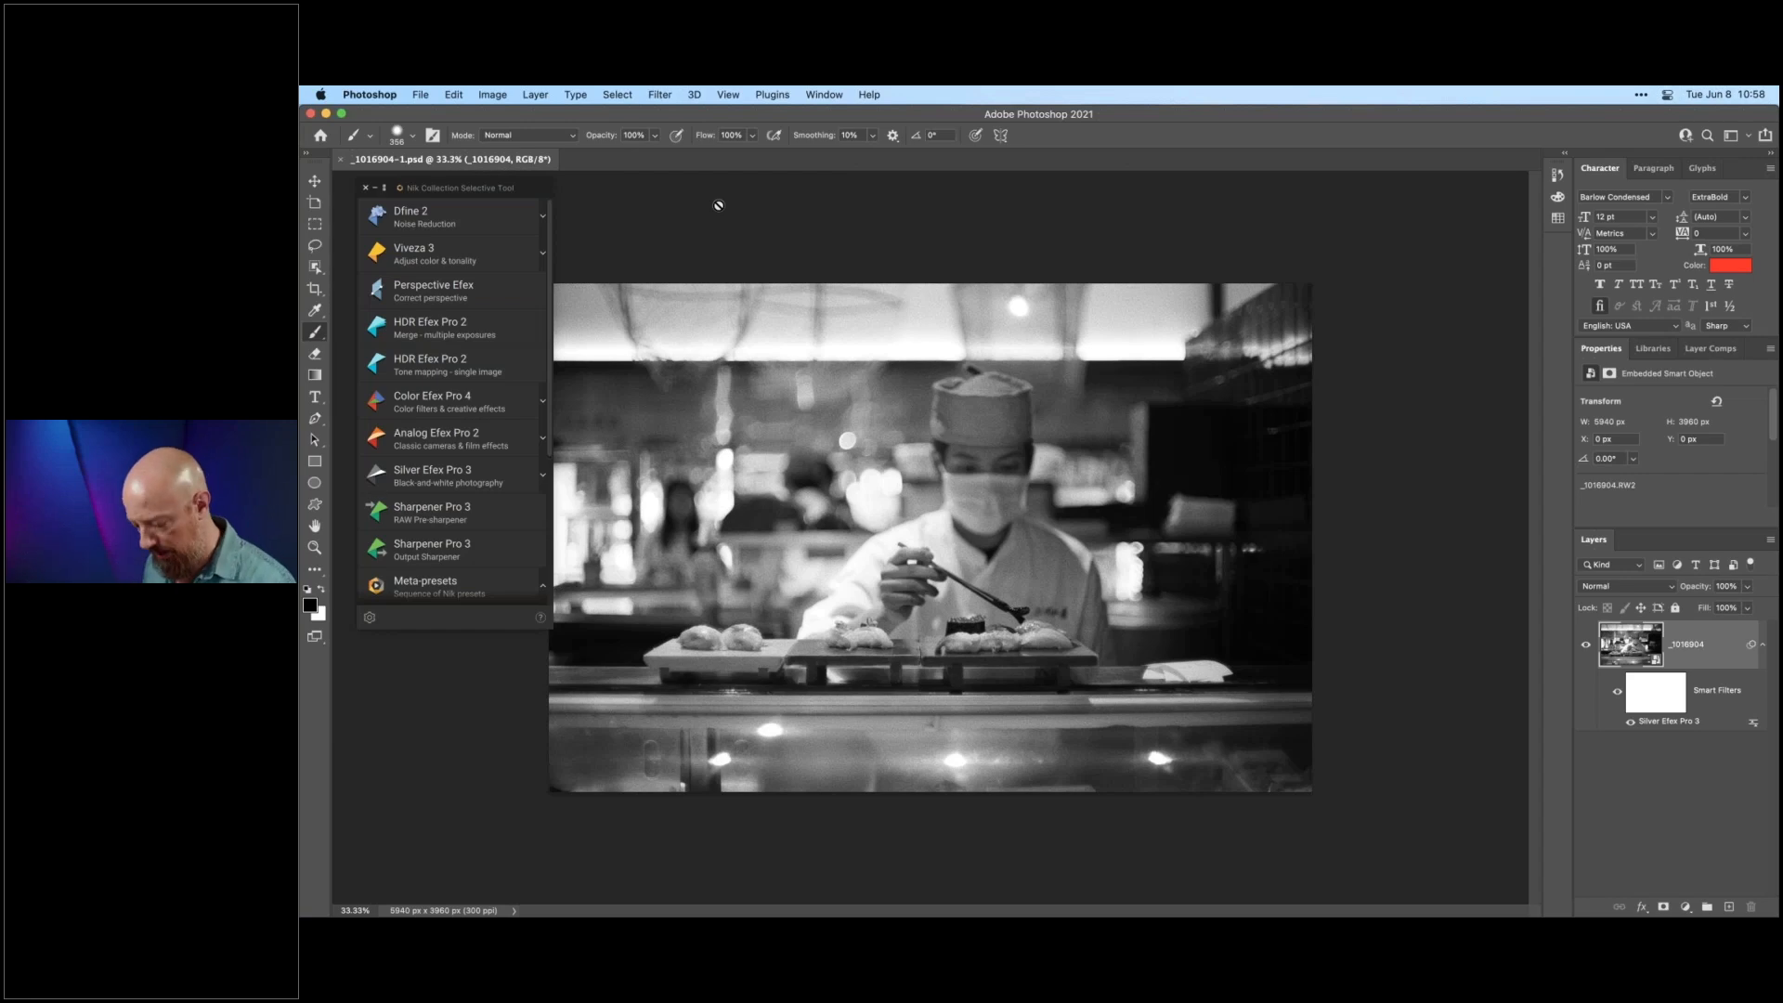
key(super+w)
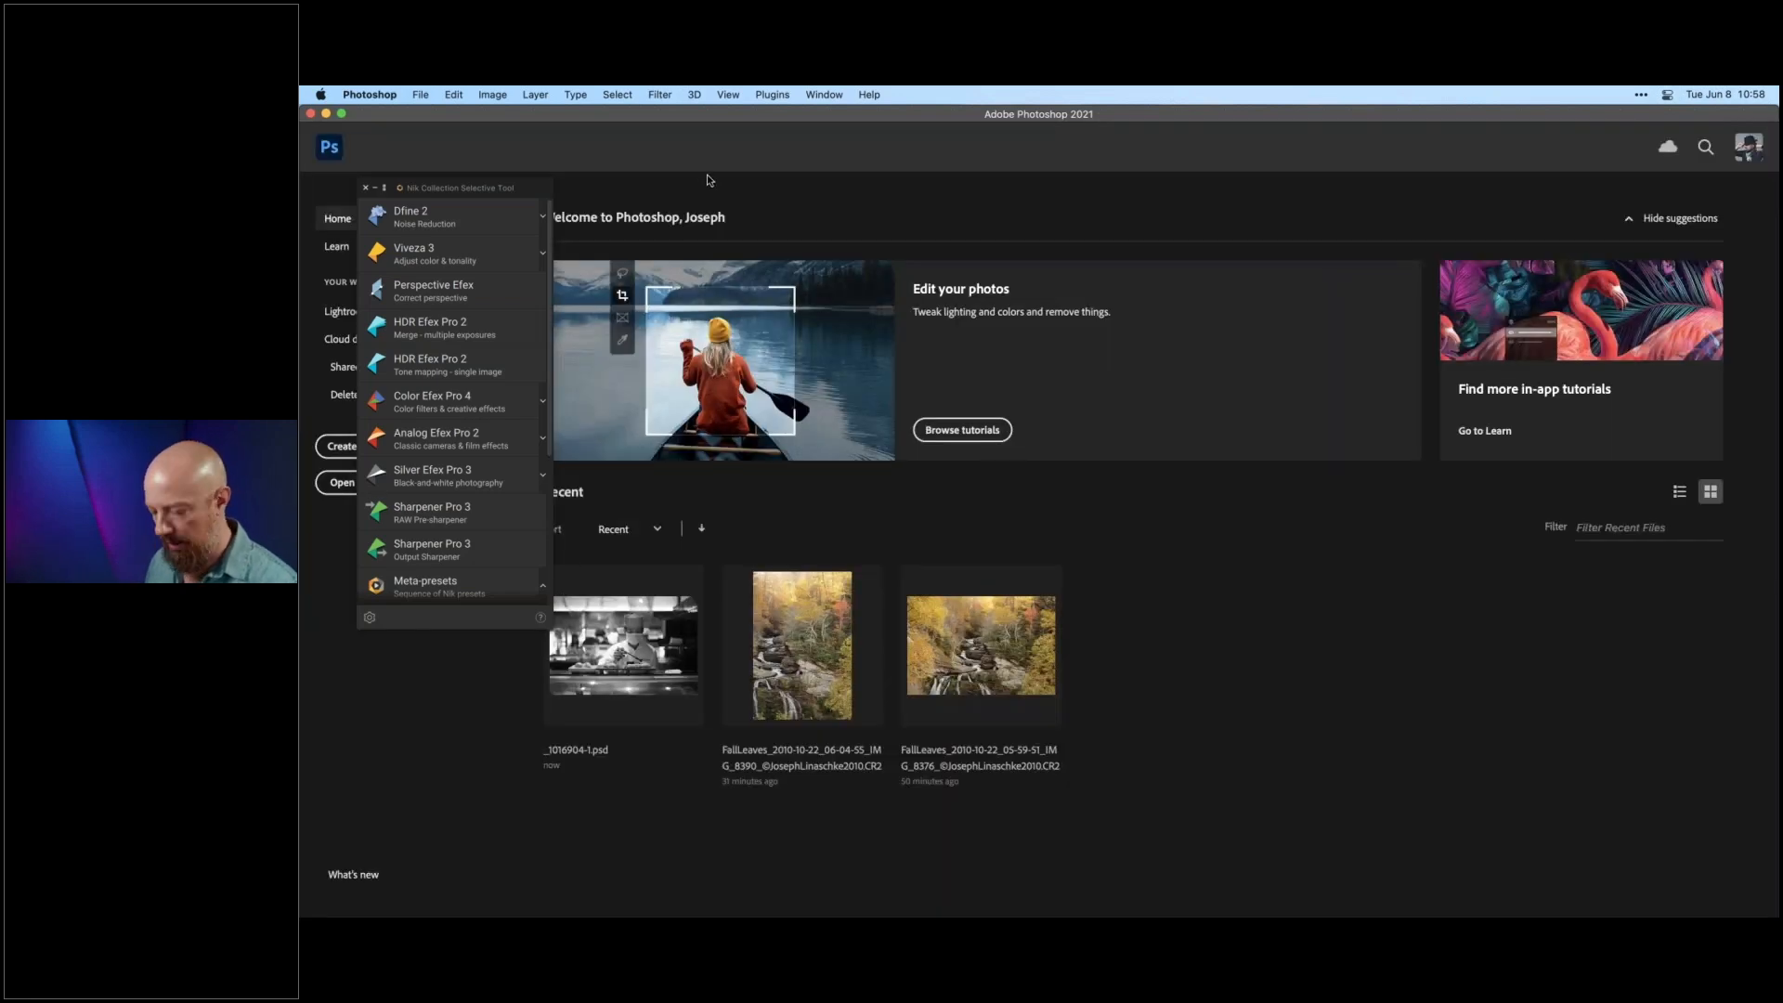
- Switch to Adobe Lightroom and narrow its window until the image files on the desktop are exposed
key(super+Tab)
key(super+Tab)
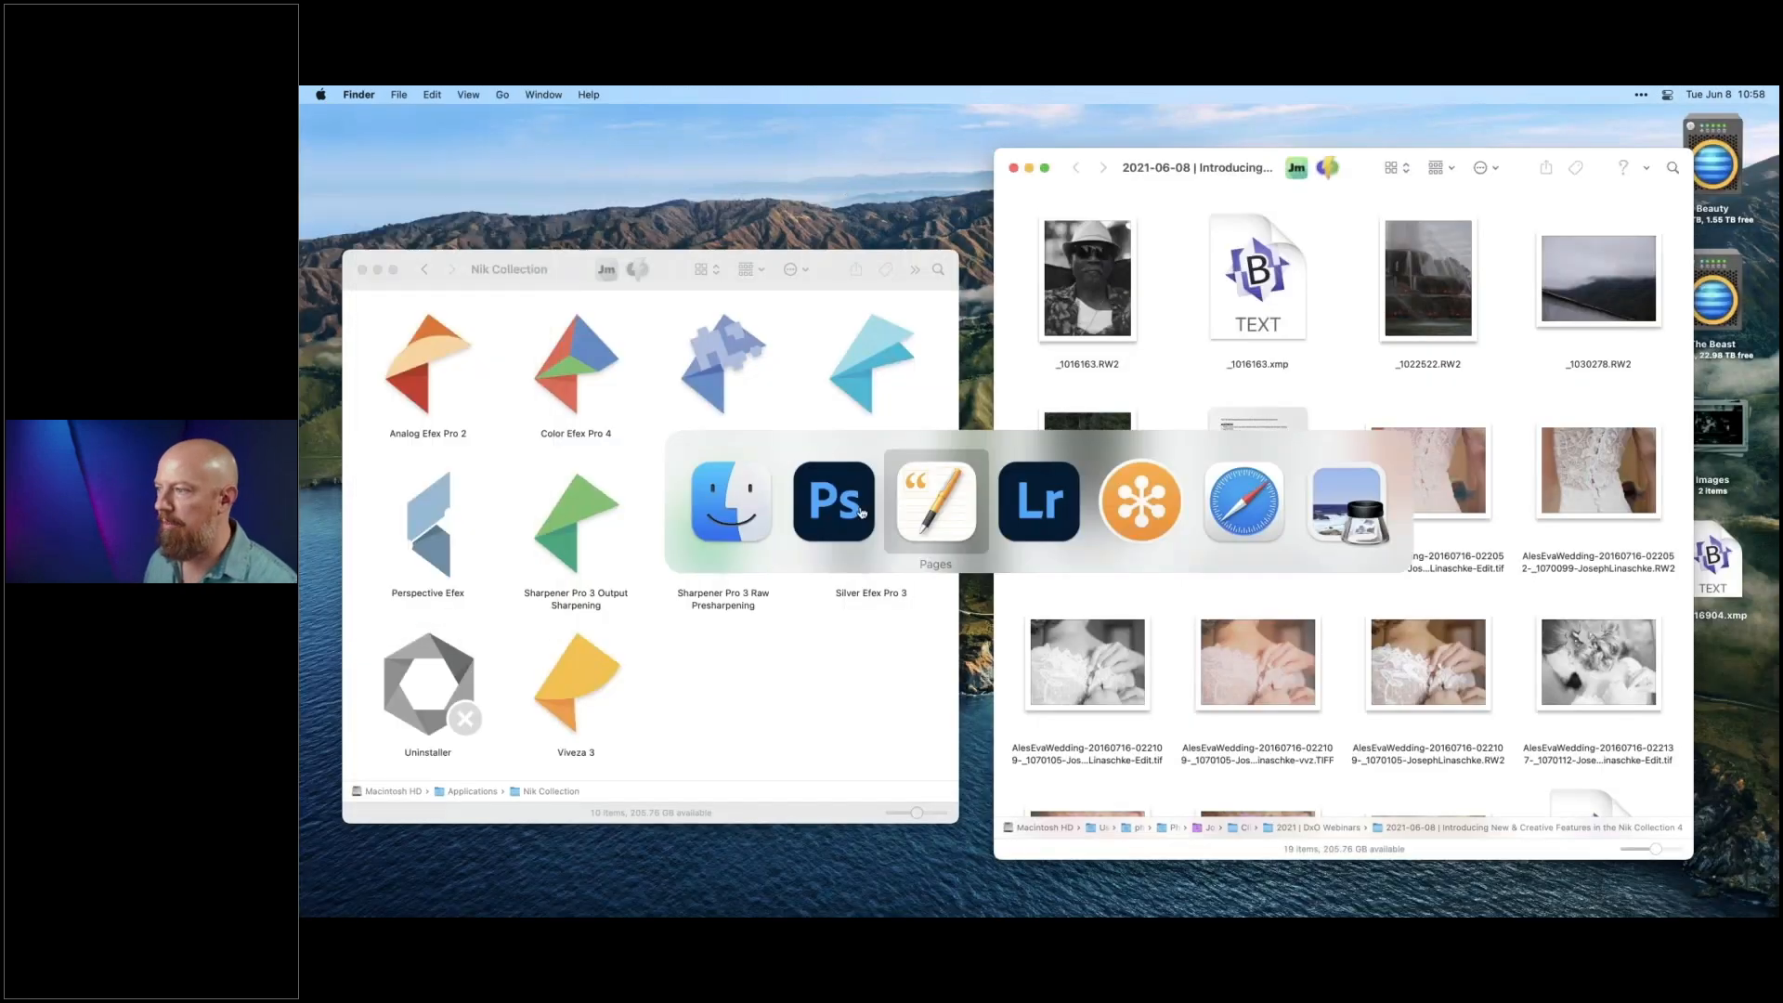
click(1047, 509)
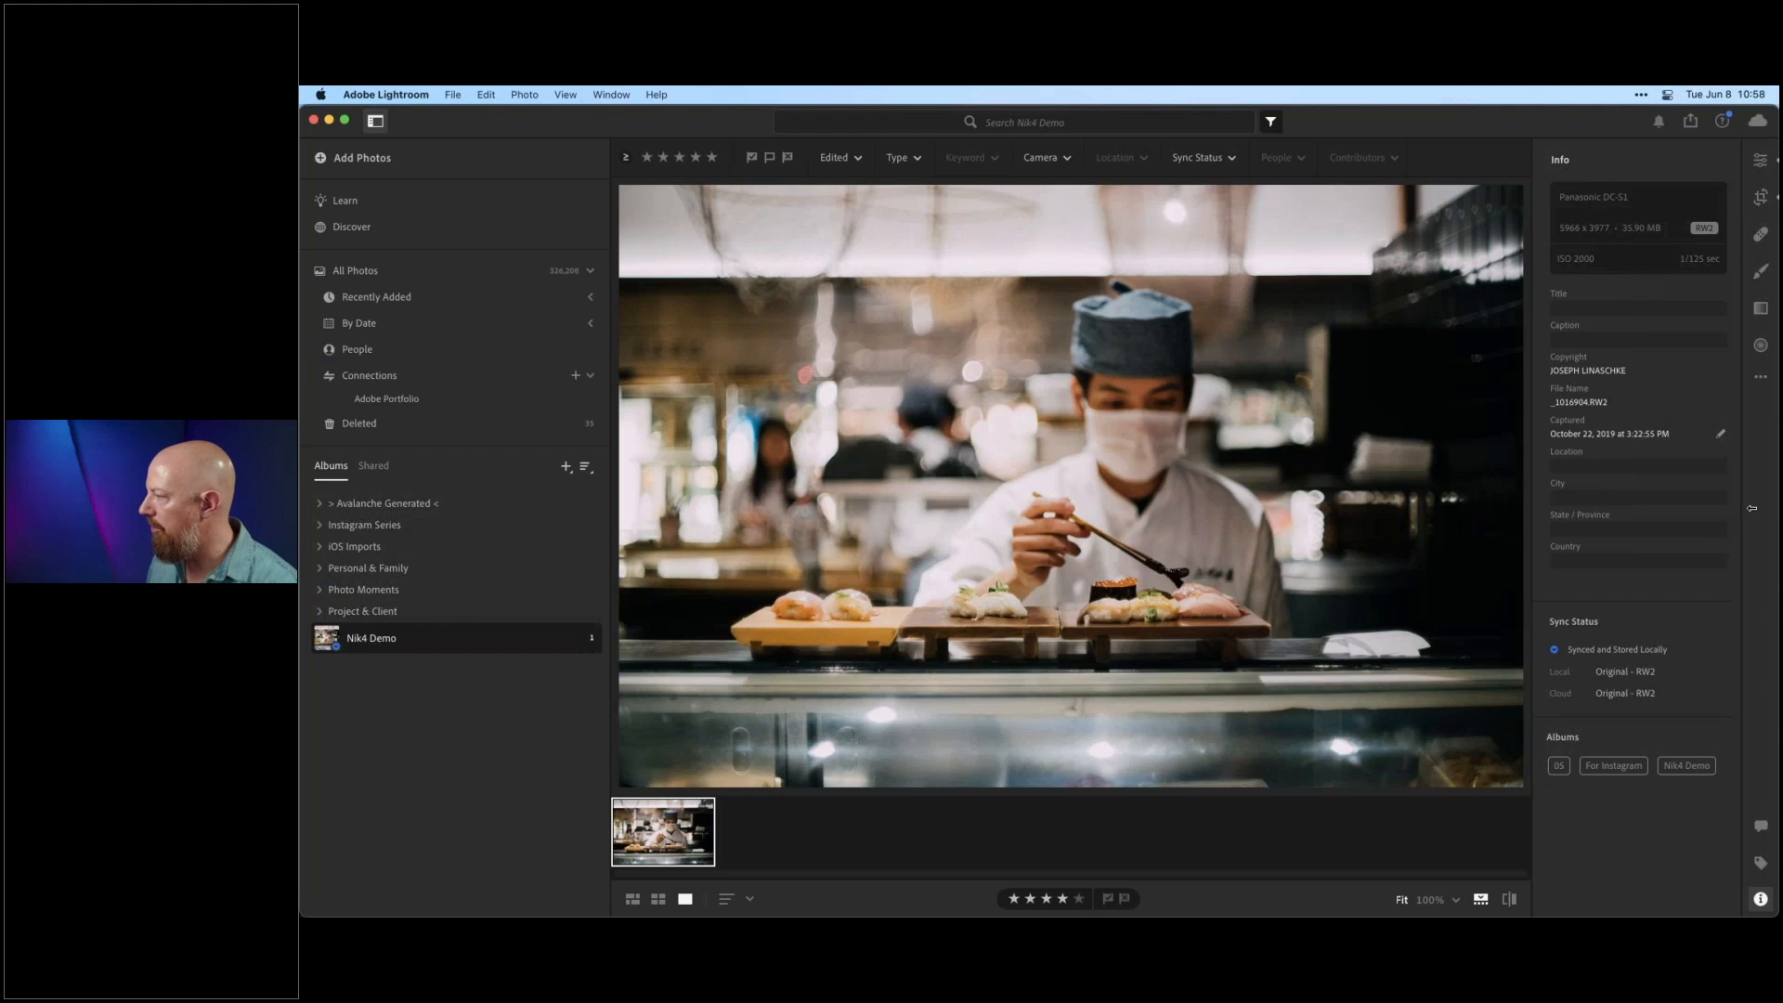
drag(1752, 508, 1632, 508)
click(1720, 562)
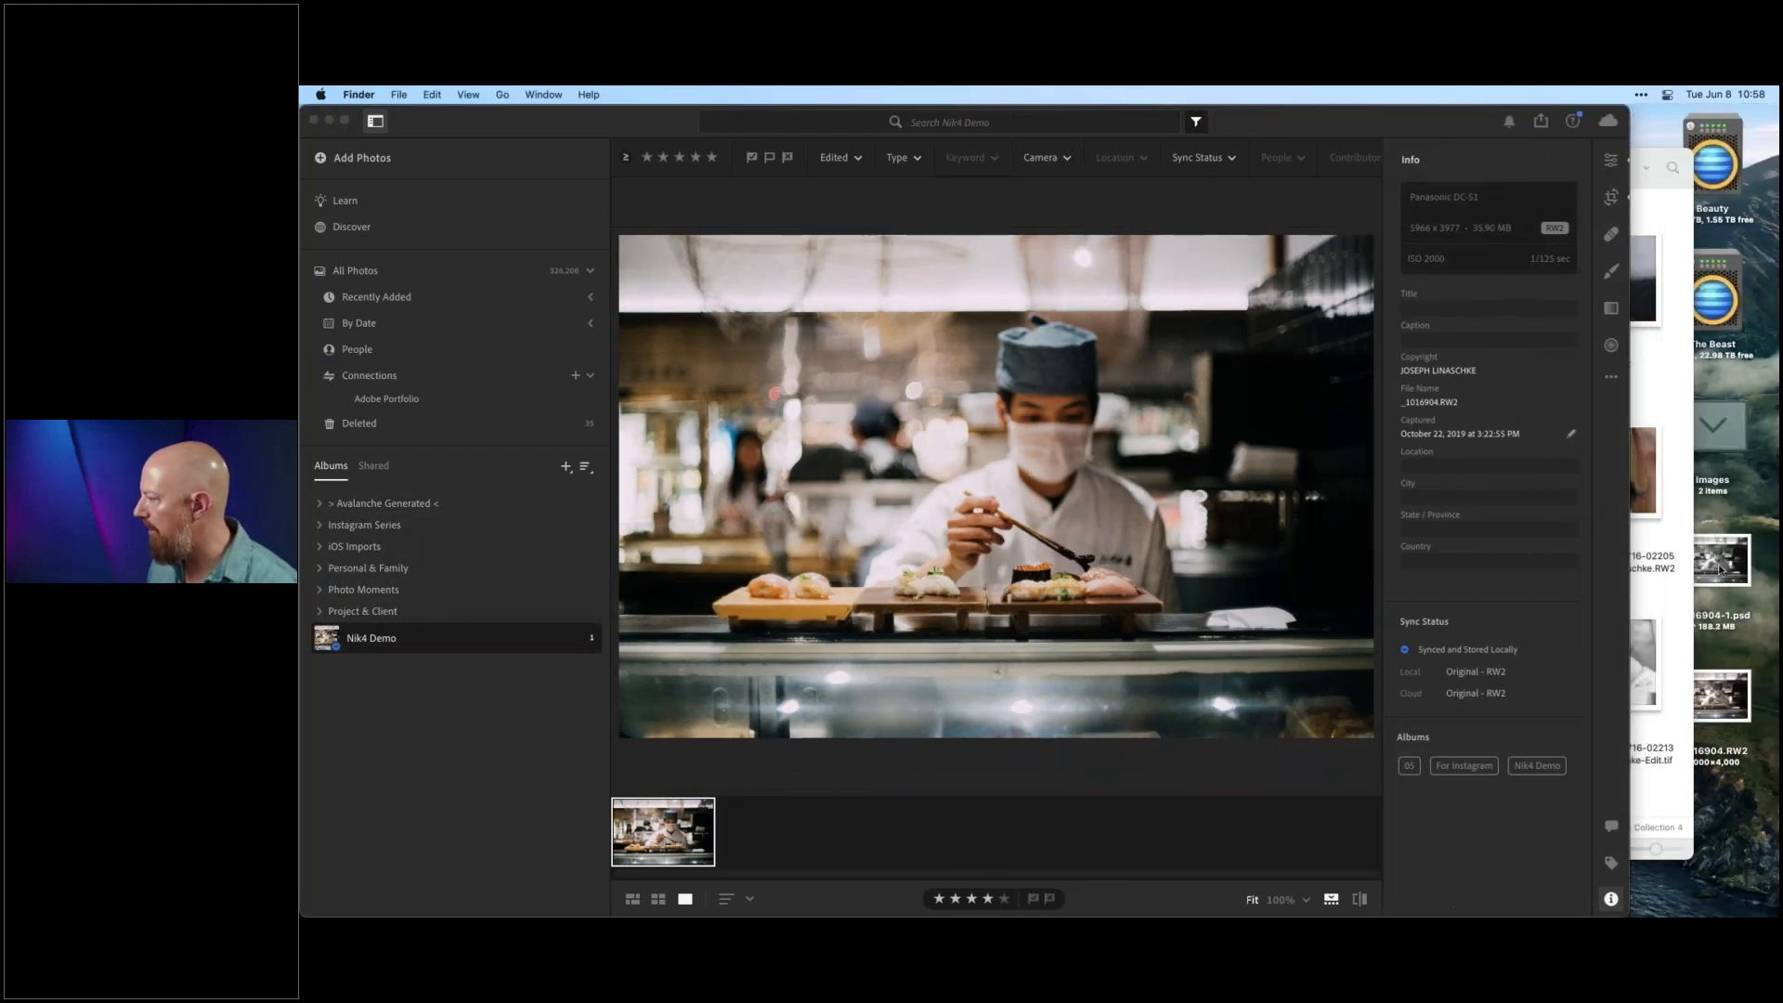
drag(1633, 157, 1527, 149)
click(1468, 131)
- Import _1016904-1.psd from the desktop into Lightroom's Nik4 Demo album
drag(1719, 564, 795, 833)
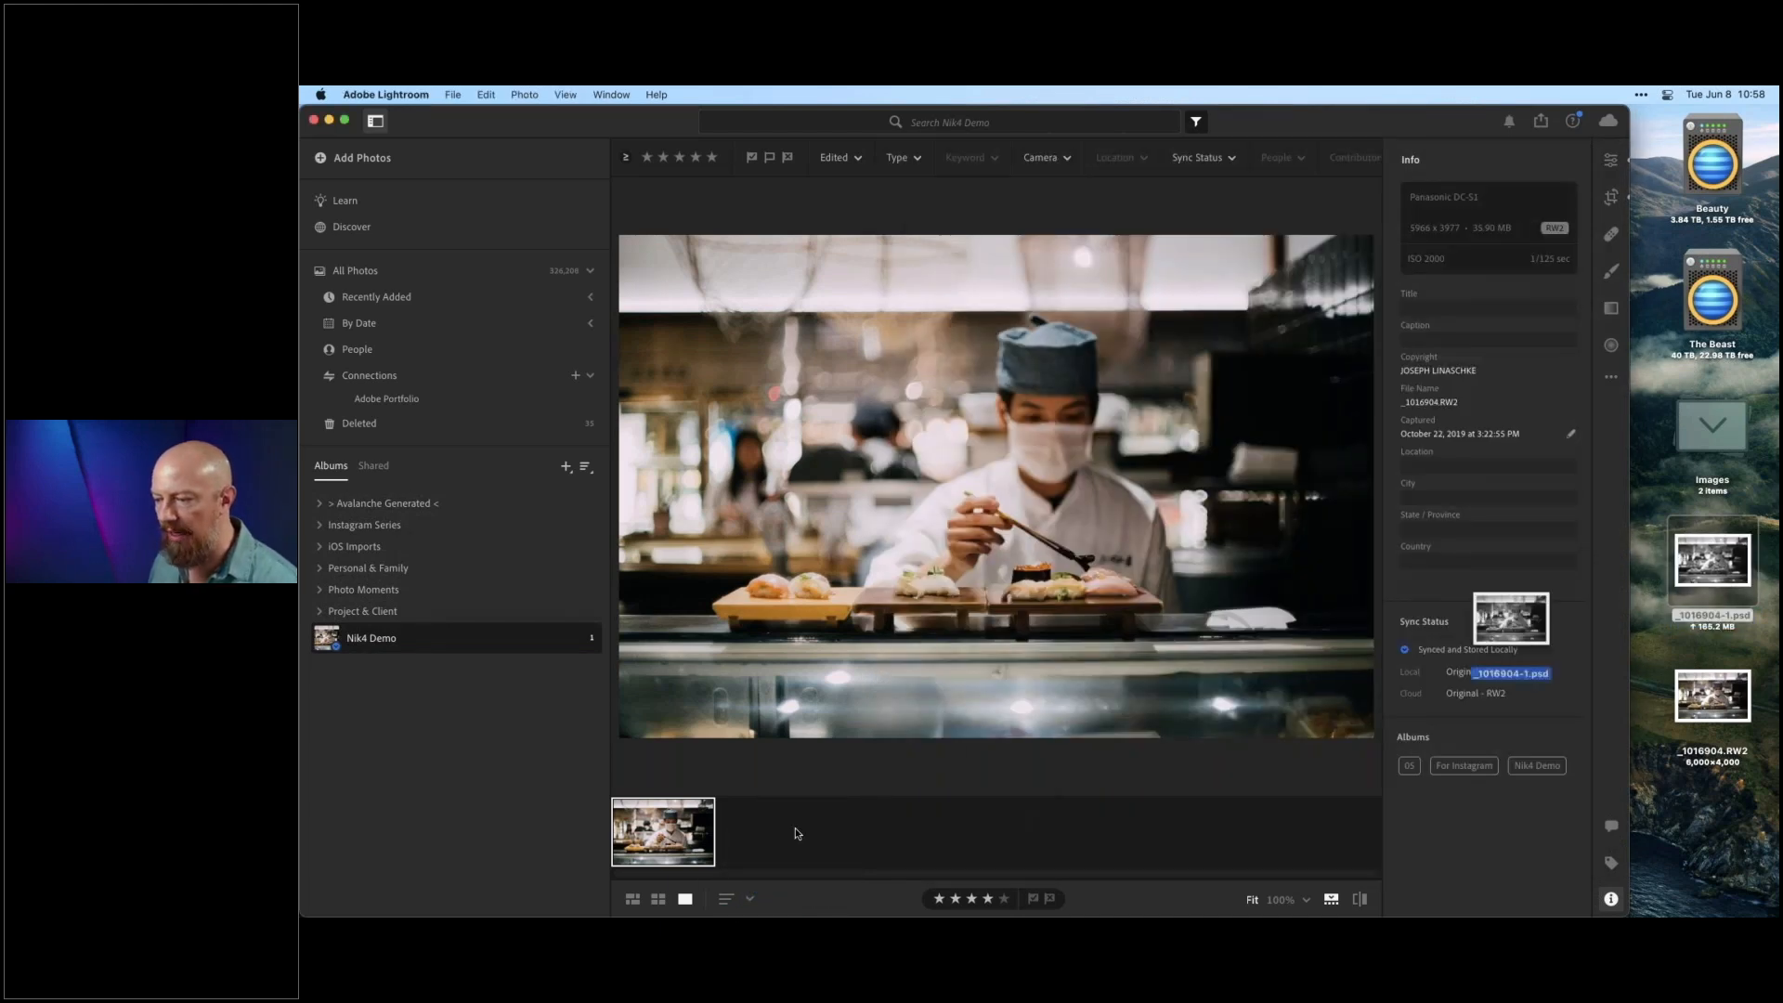
key(g)
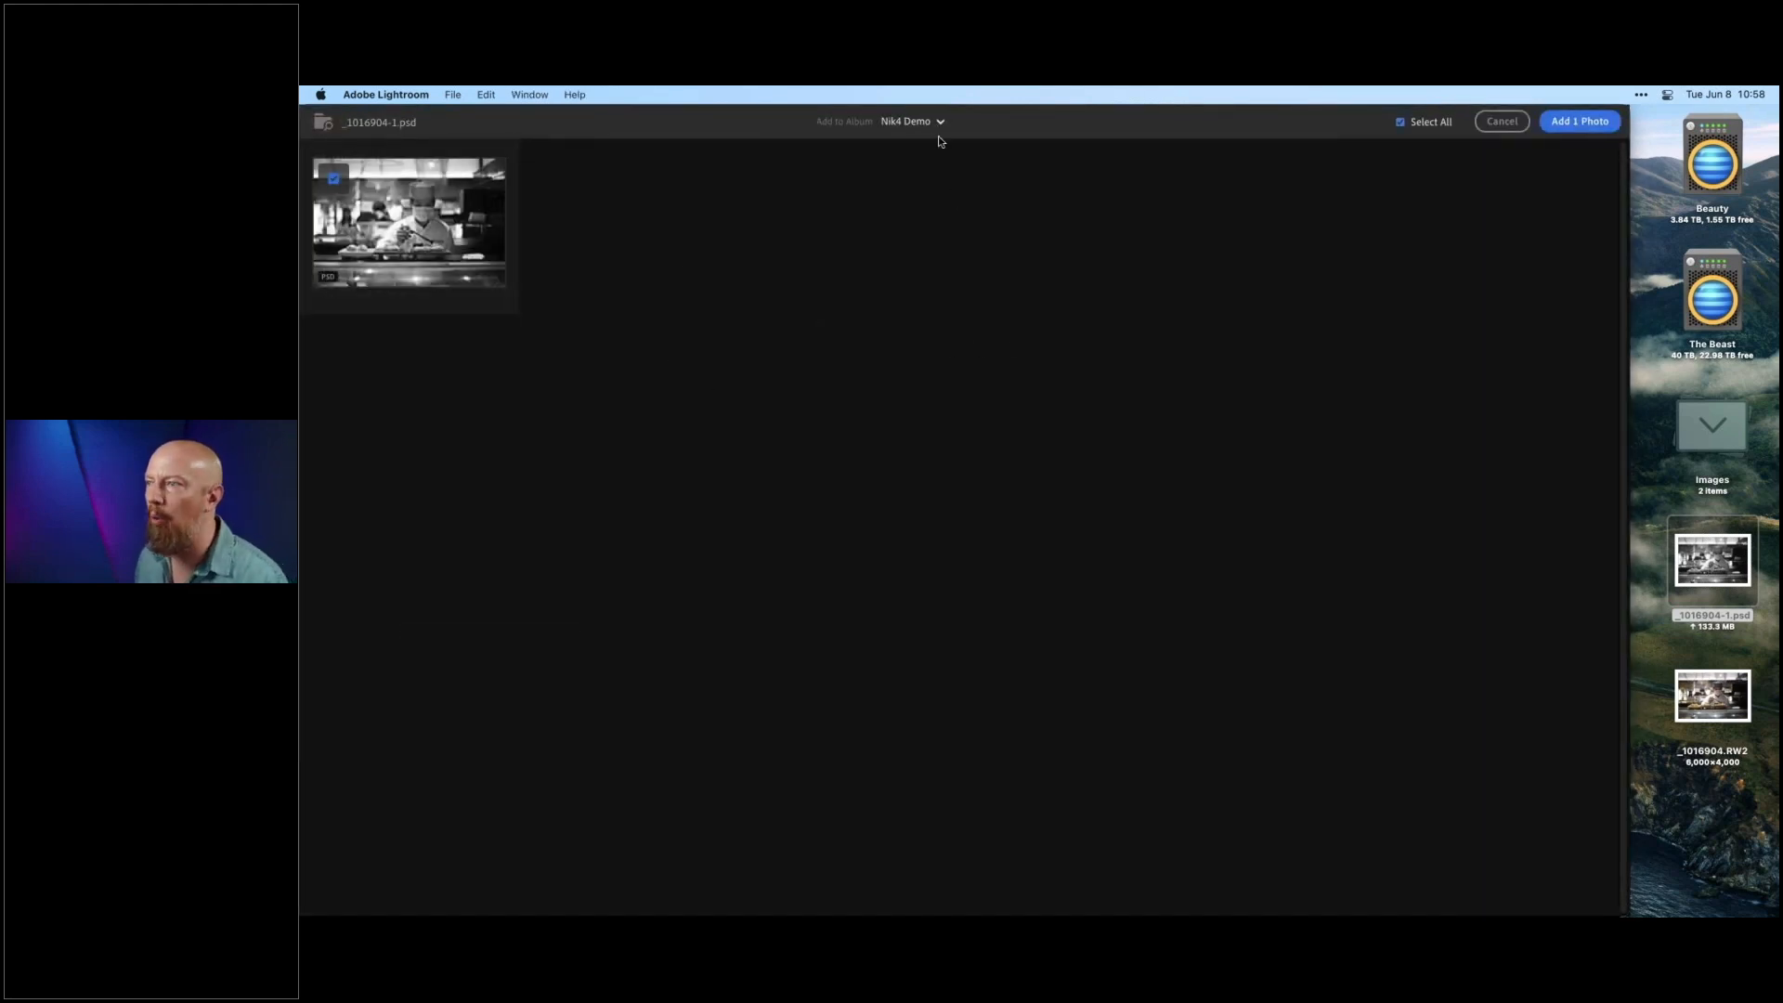
click(1580, 121)
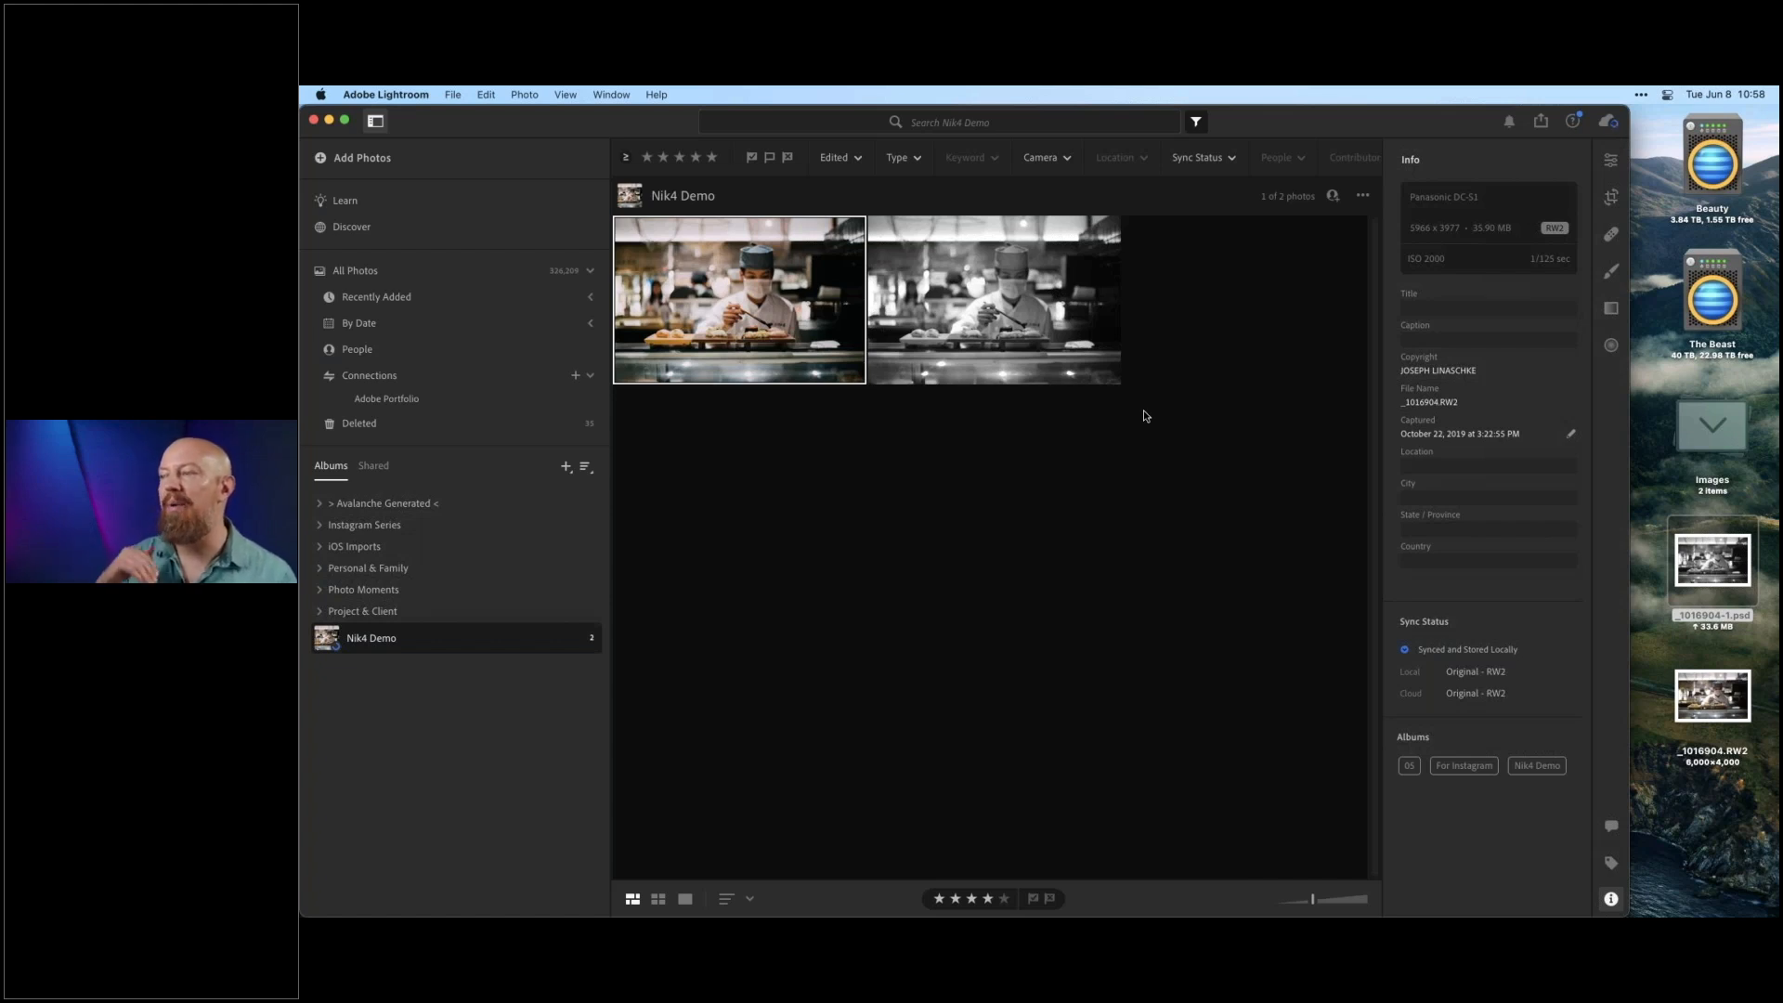
- Send the imported black-and-white PSD from the Nik4 Demo album to Photoshop for editing
click(1012, 288)
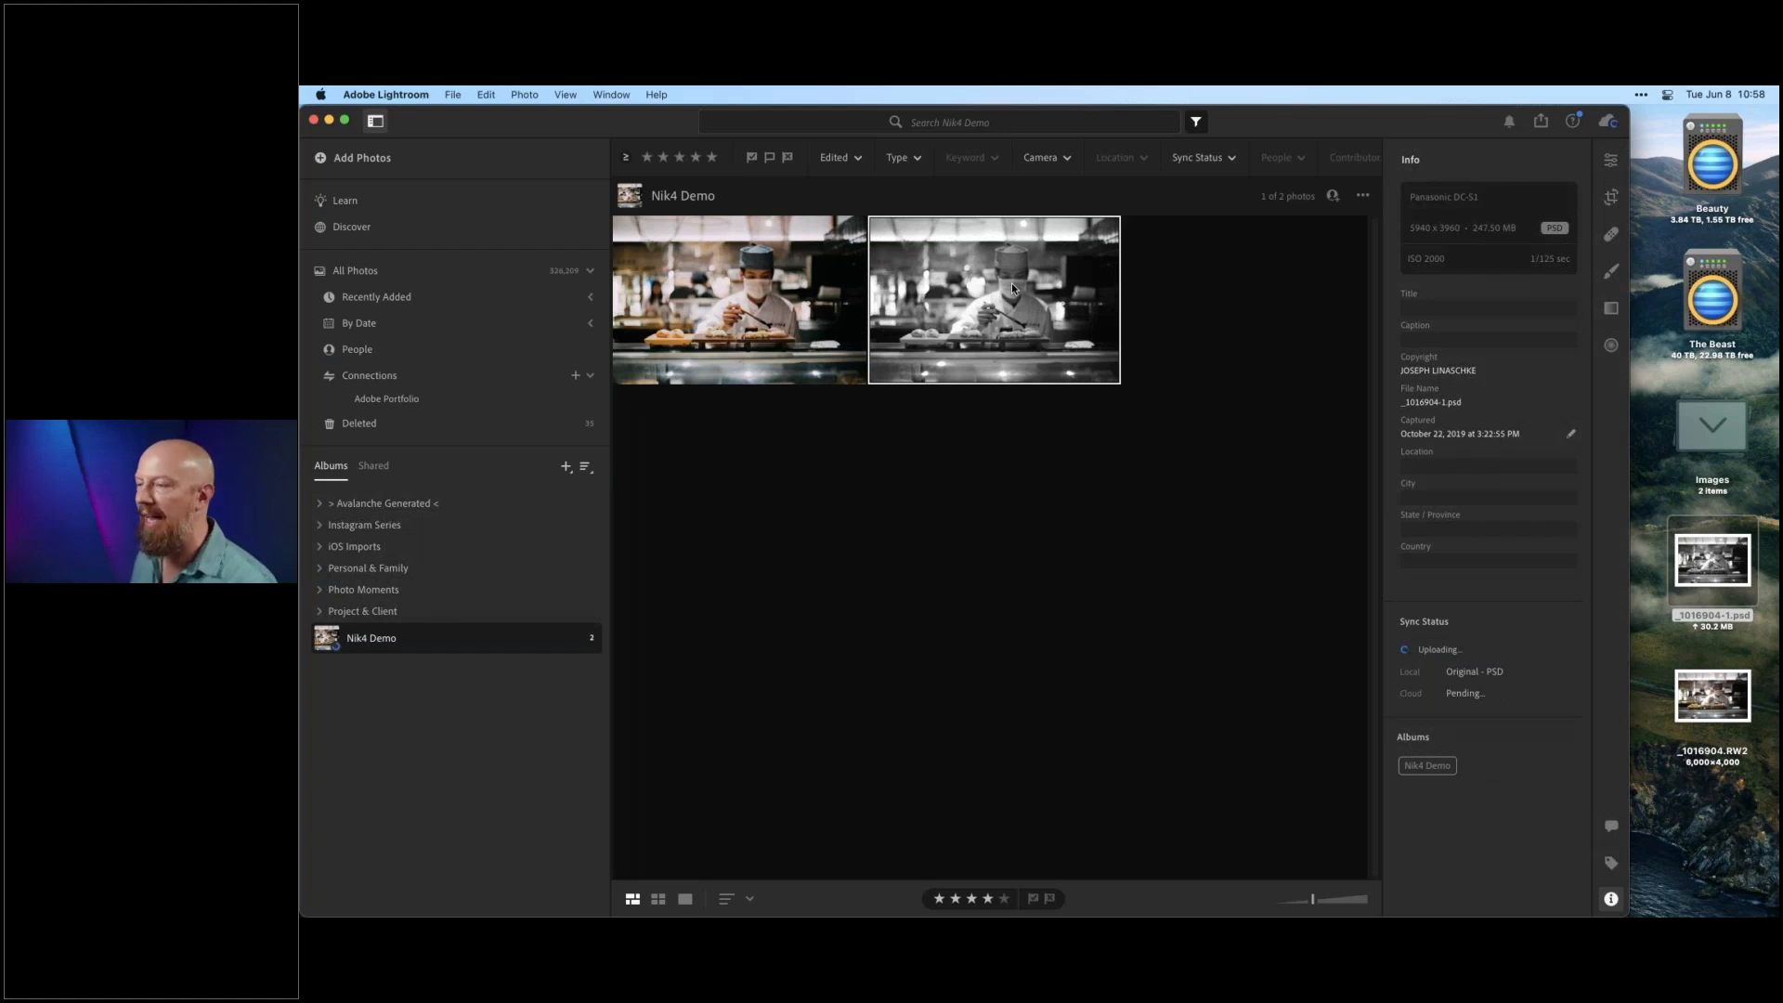
right_click(978, 286)
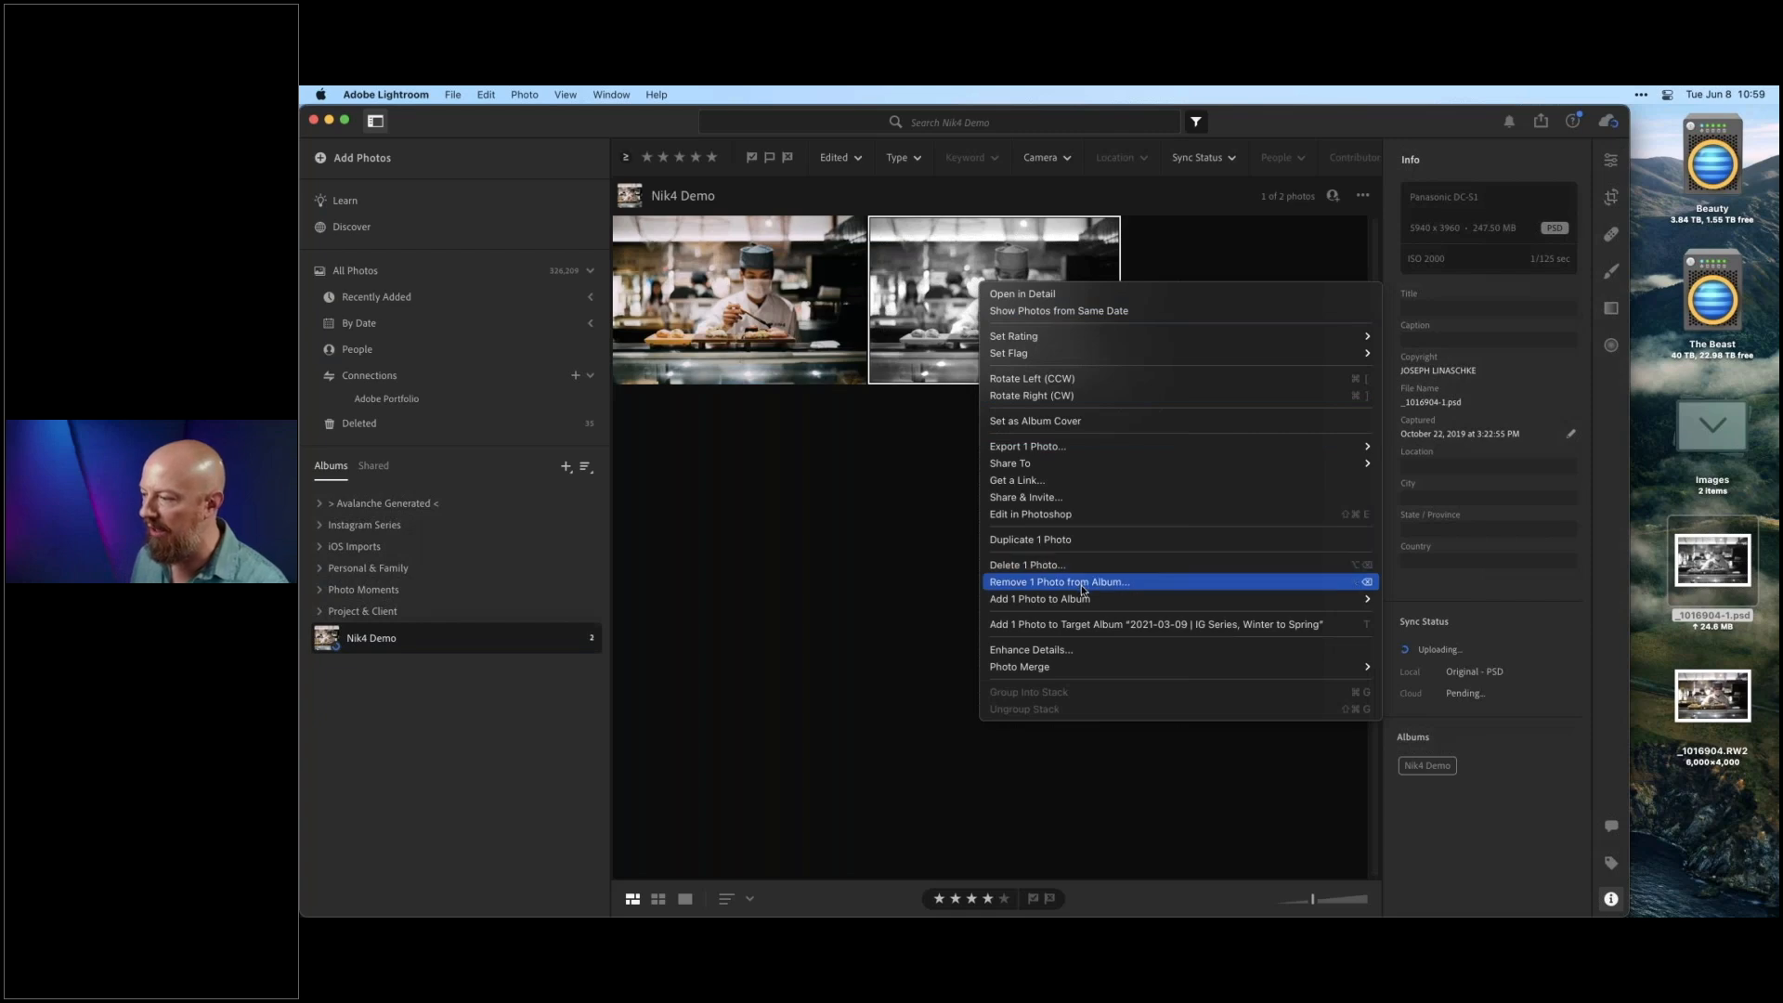
click(1031, 515)
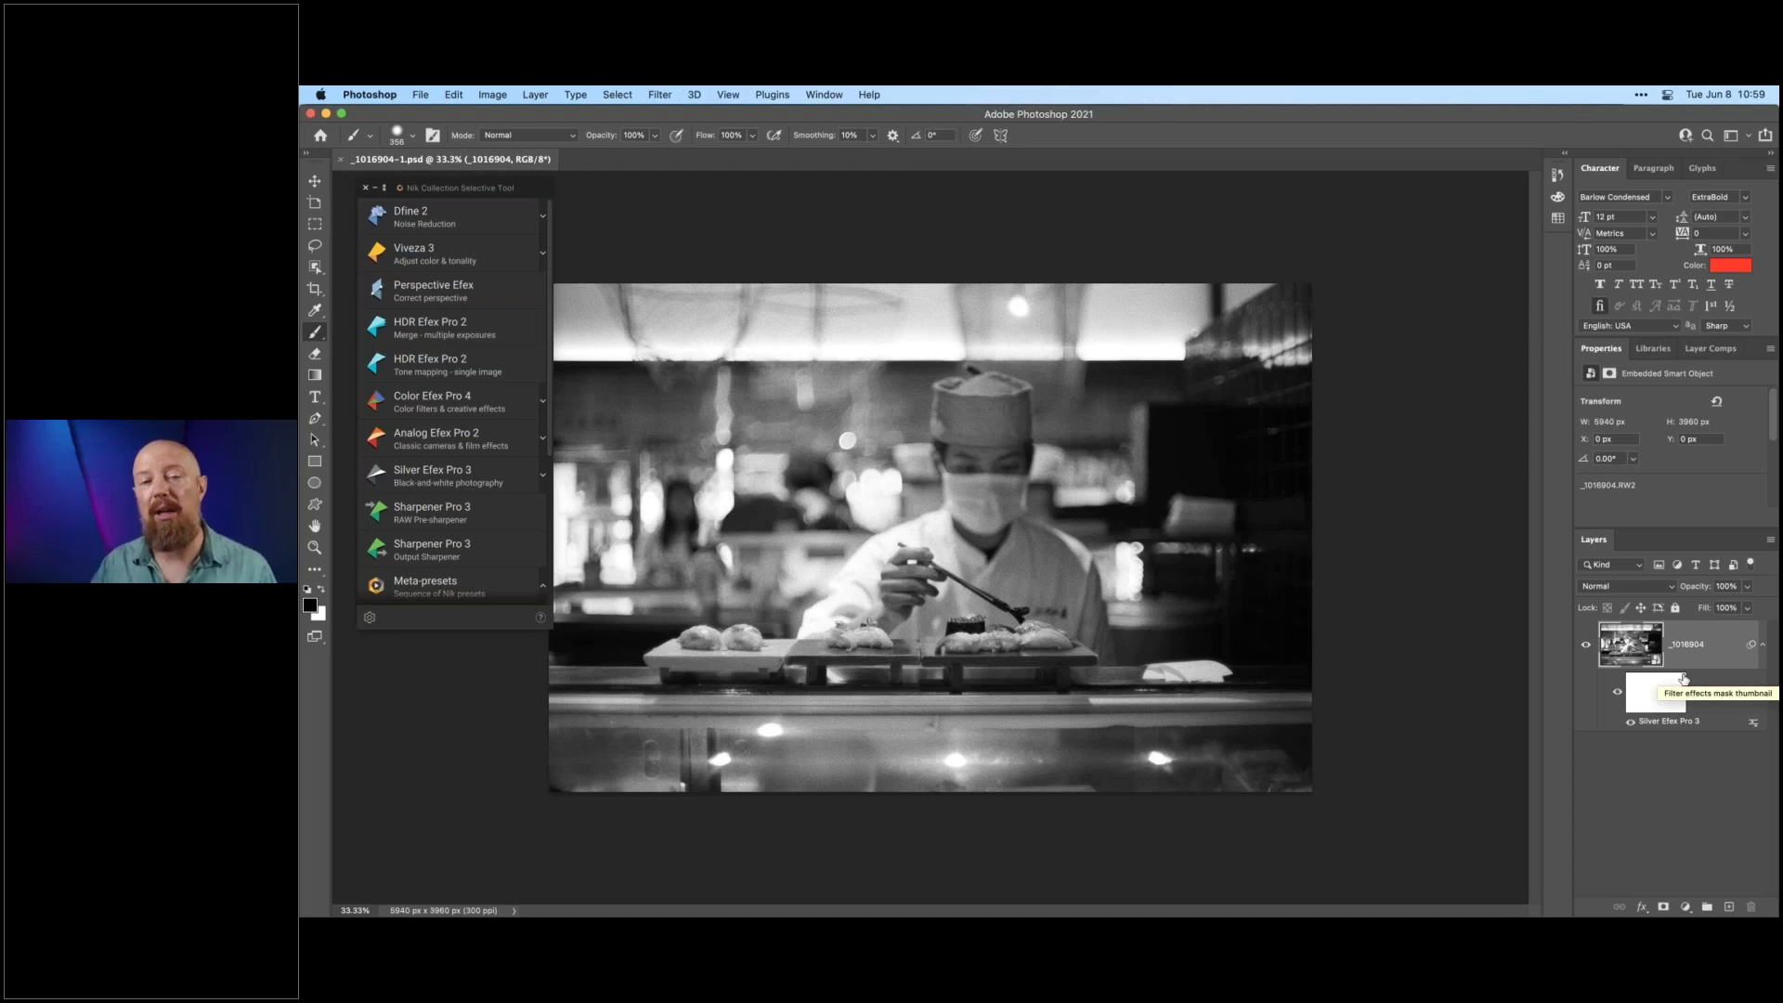
- Switch to Finder and open the raw tunnel photo _1030902.RW2 in Preview
key(super+Tab)
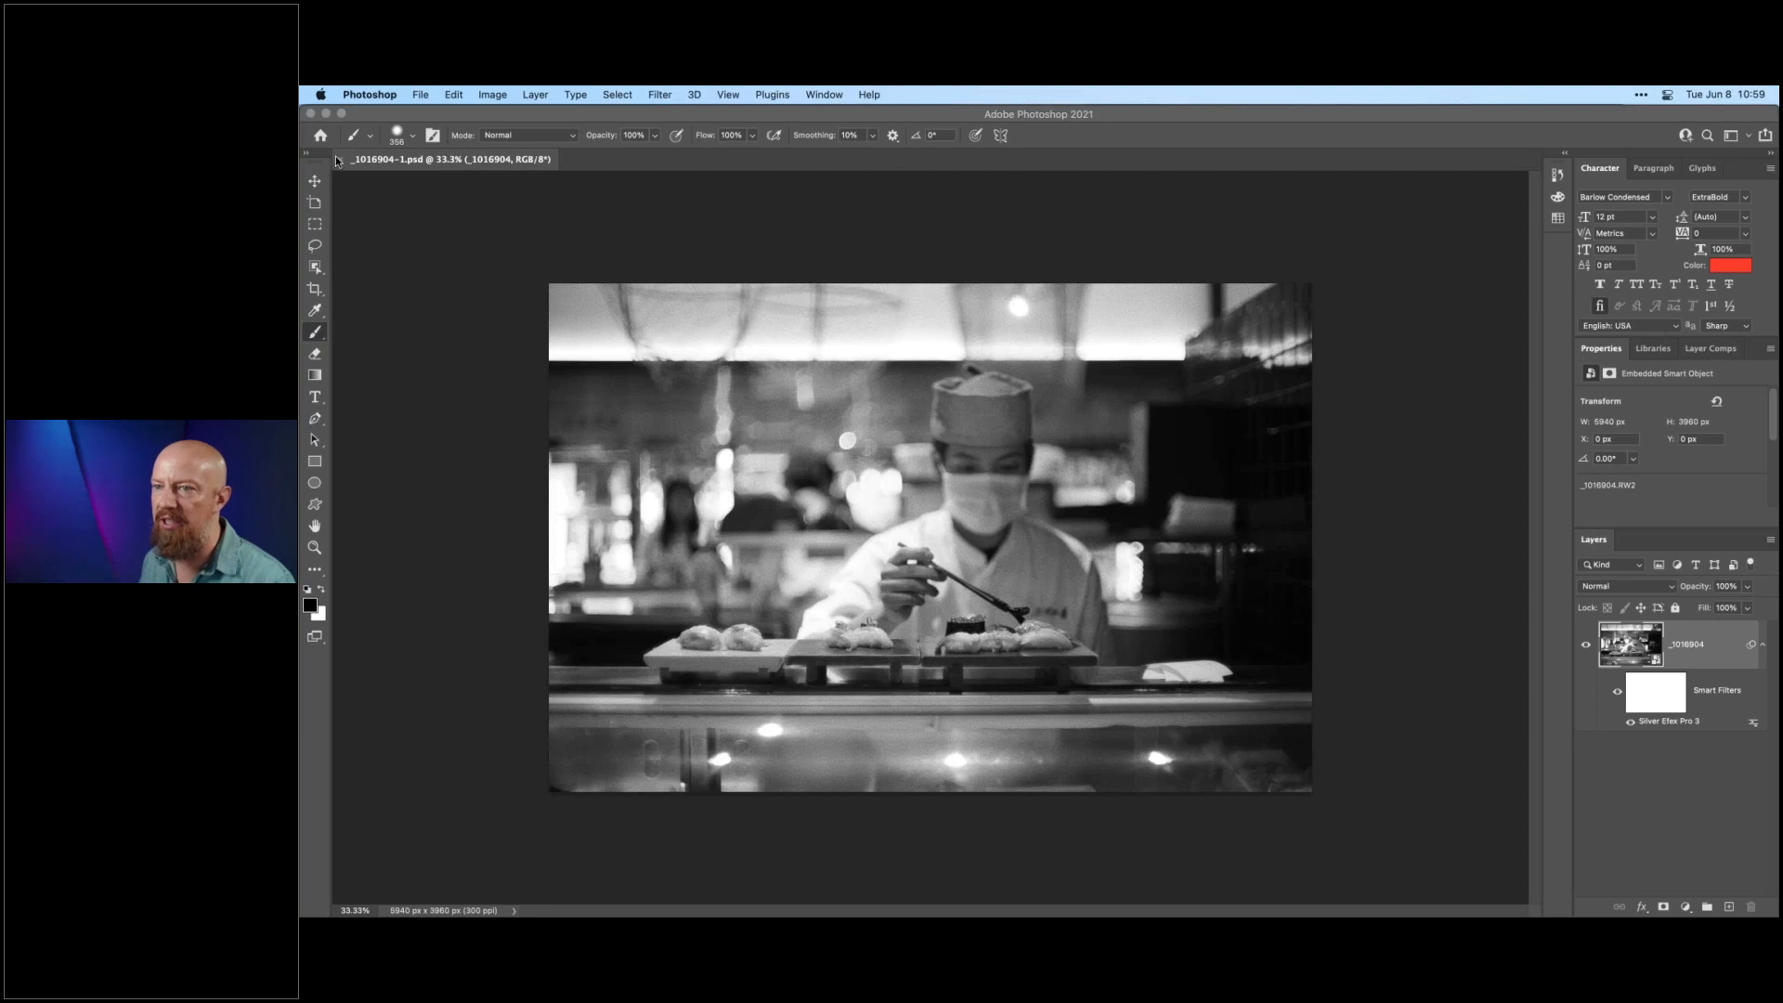
key(super+Tab)
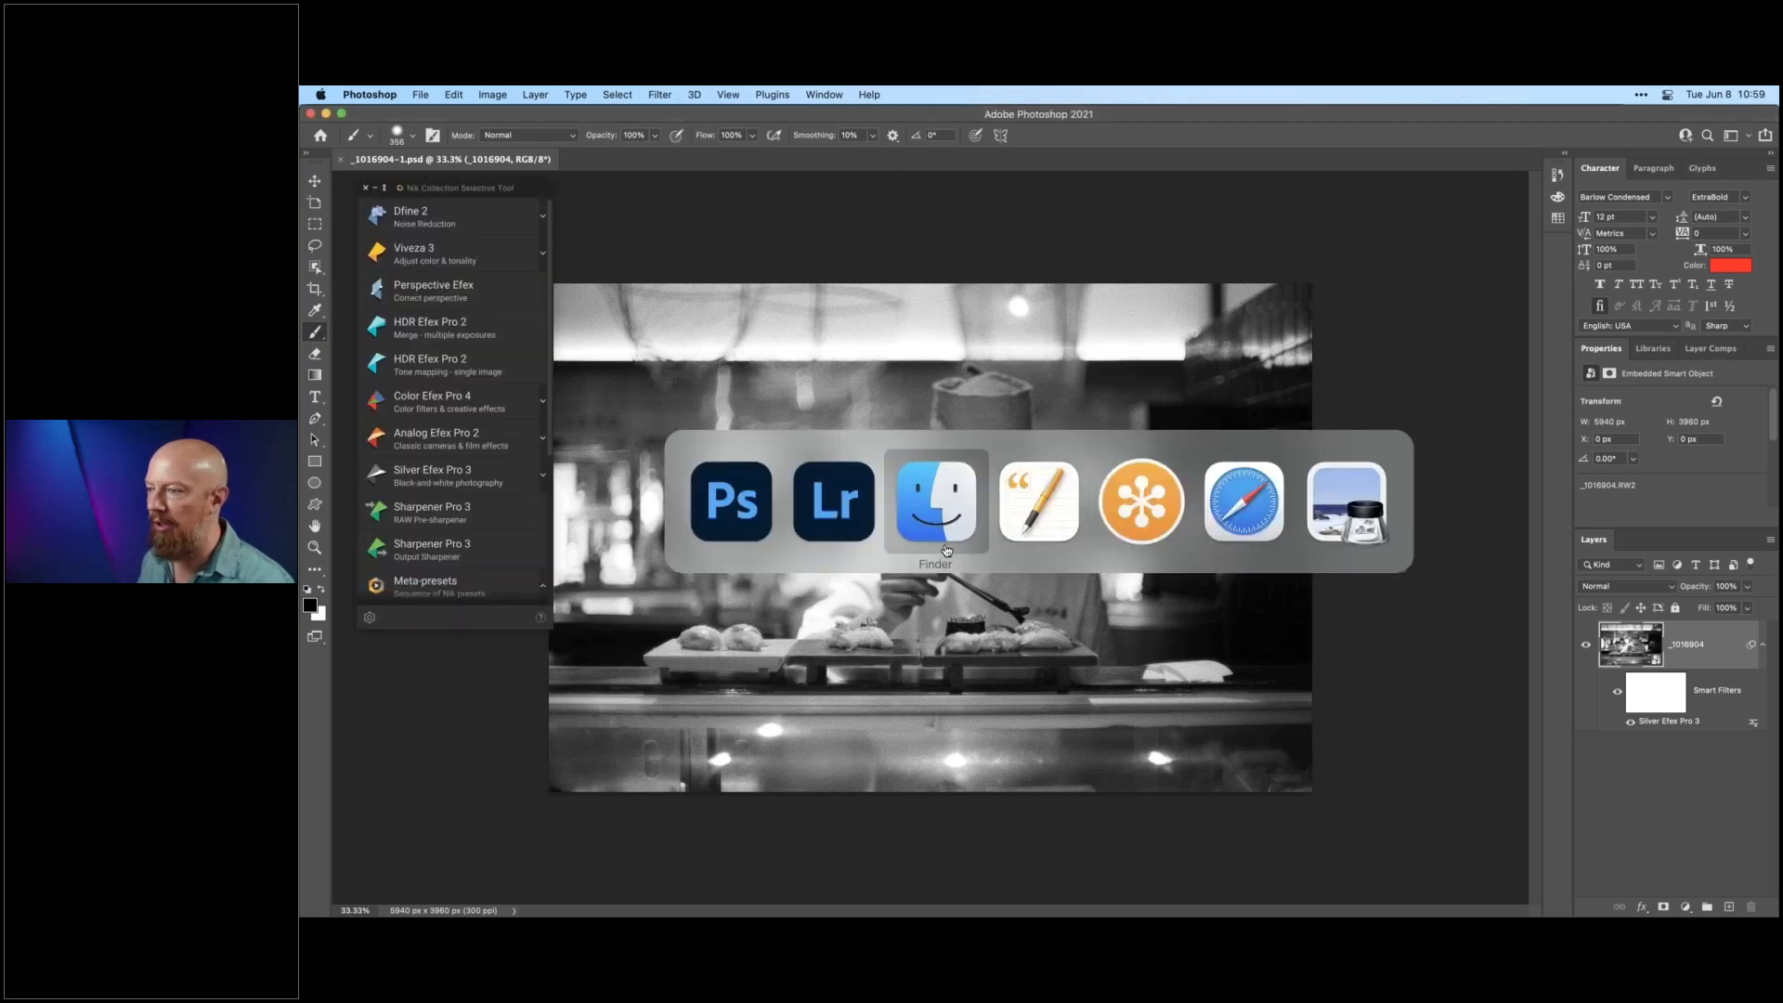
click(943, 524)
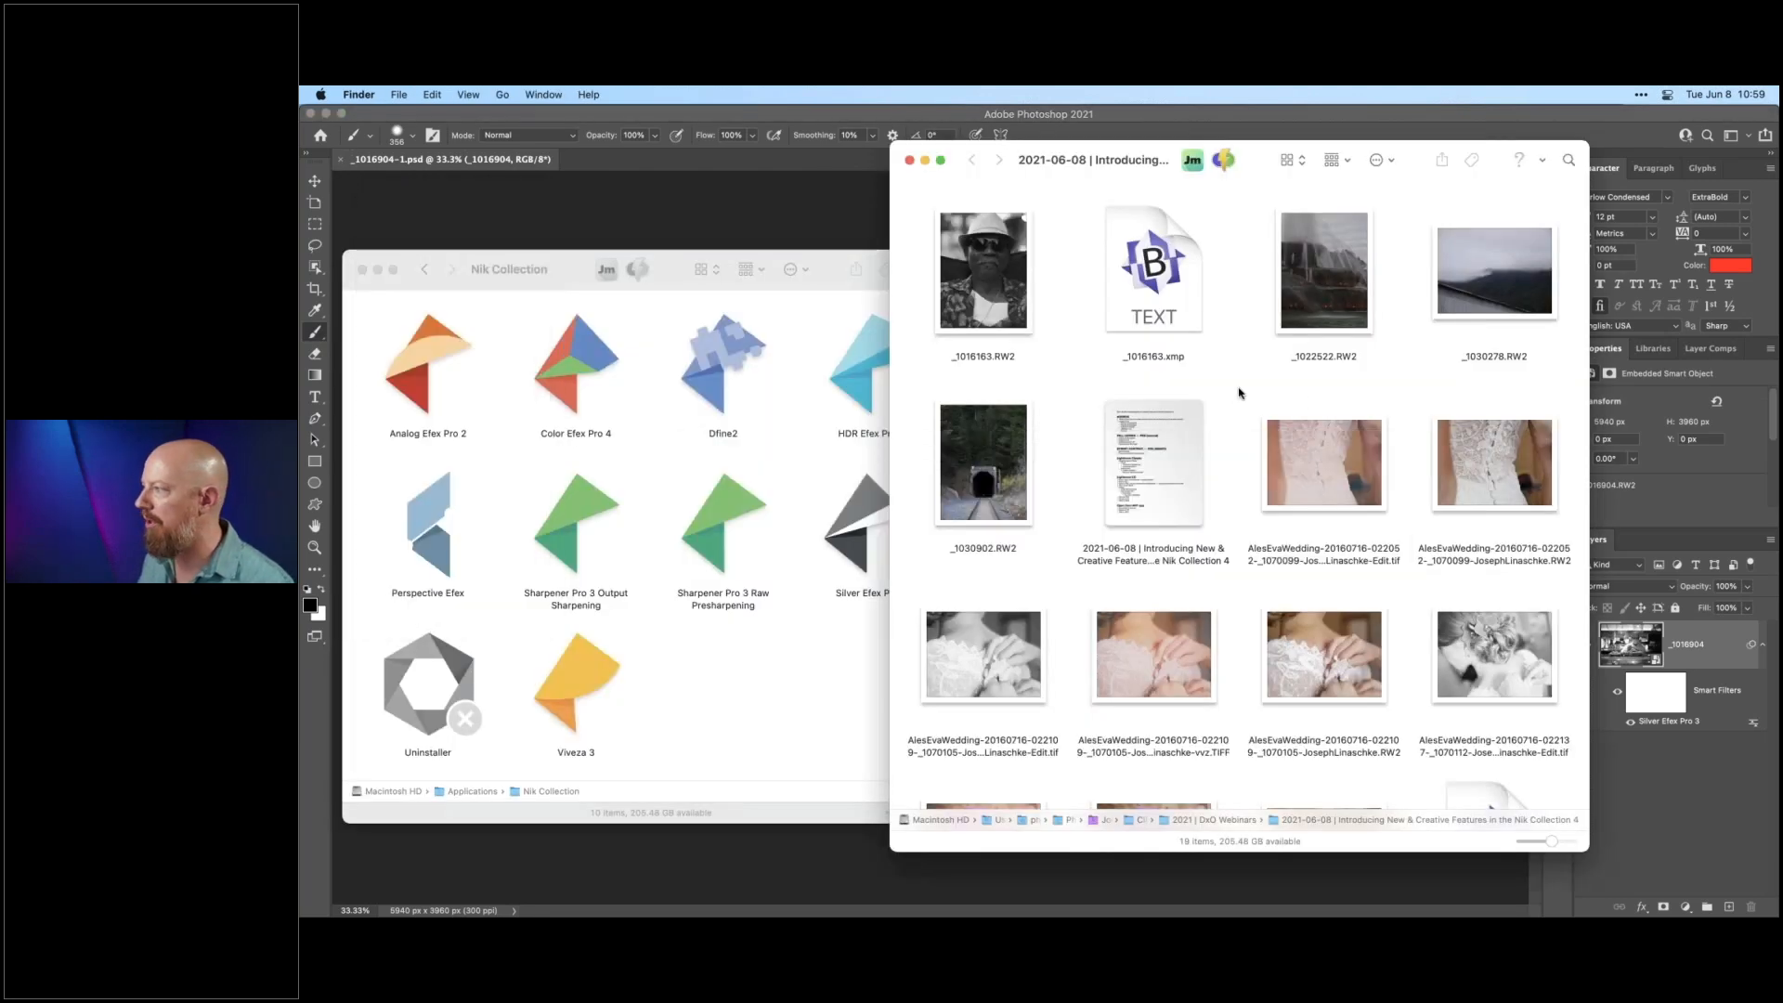
scroll(1343, 370, down, 5)
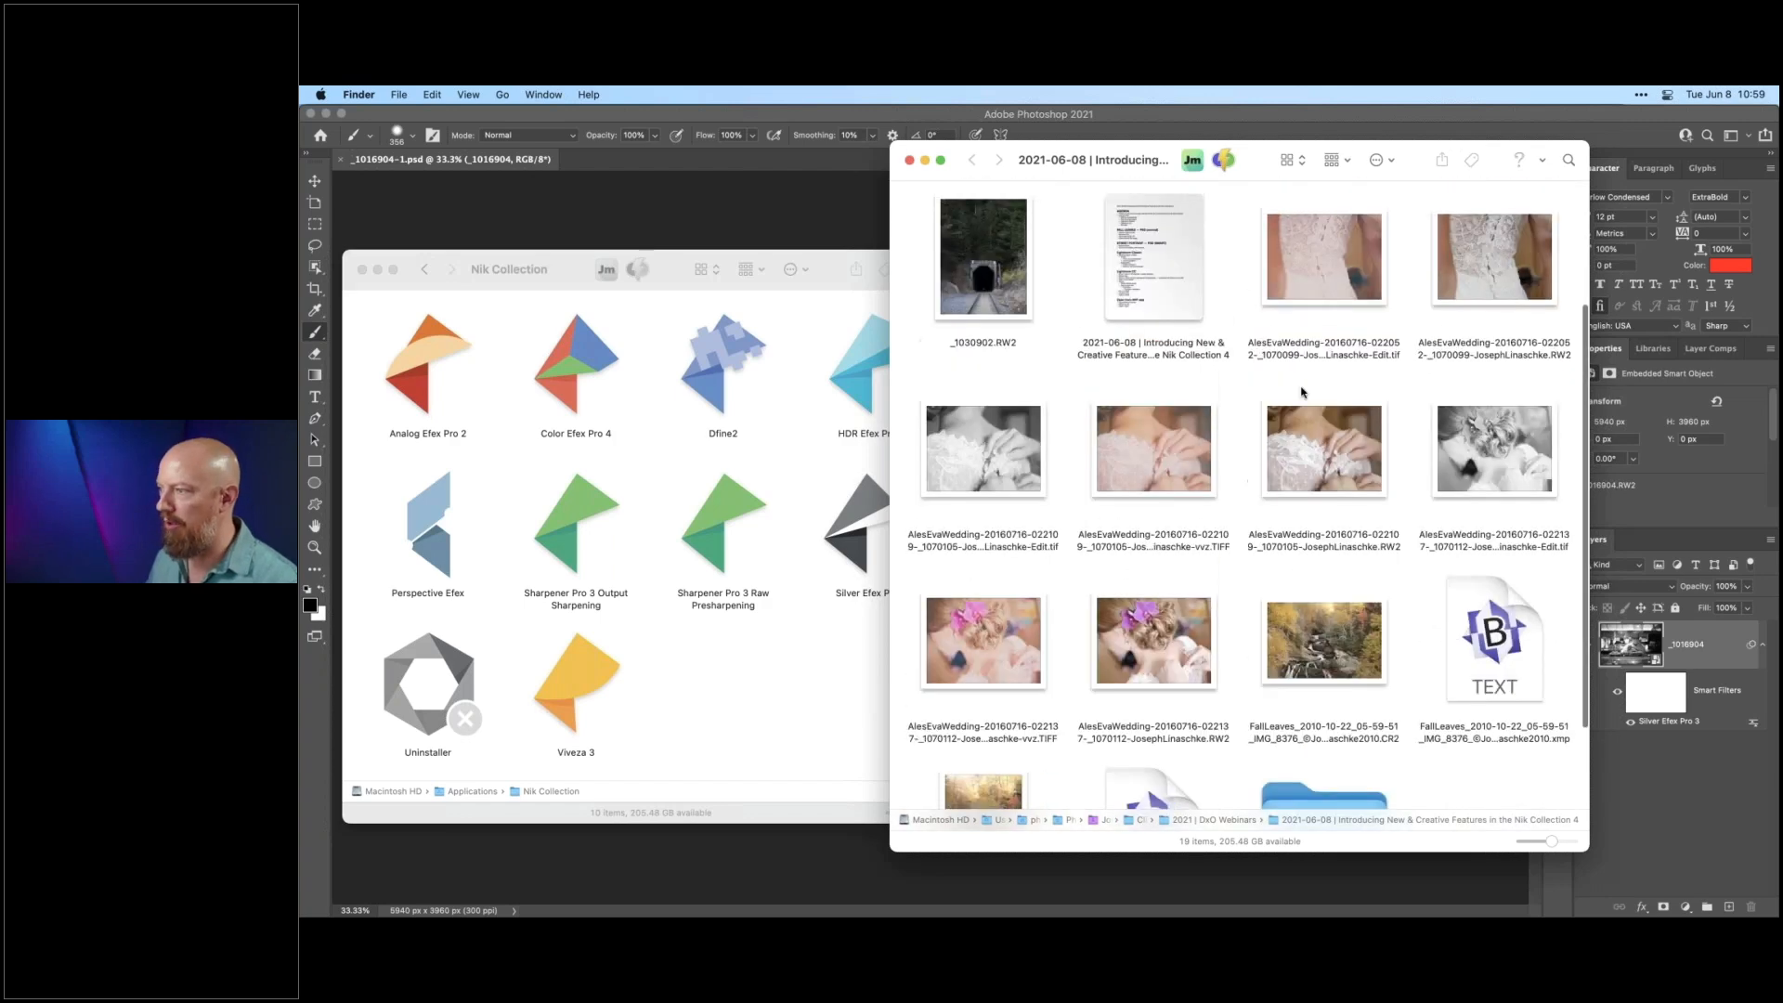
click(1007, 313)
scroll(998, 418, up, 3)
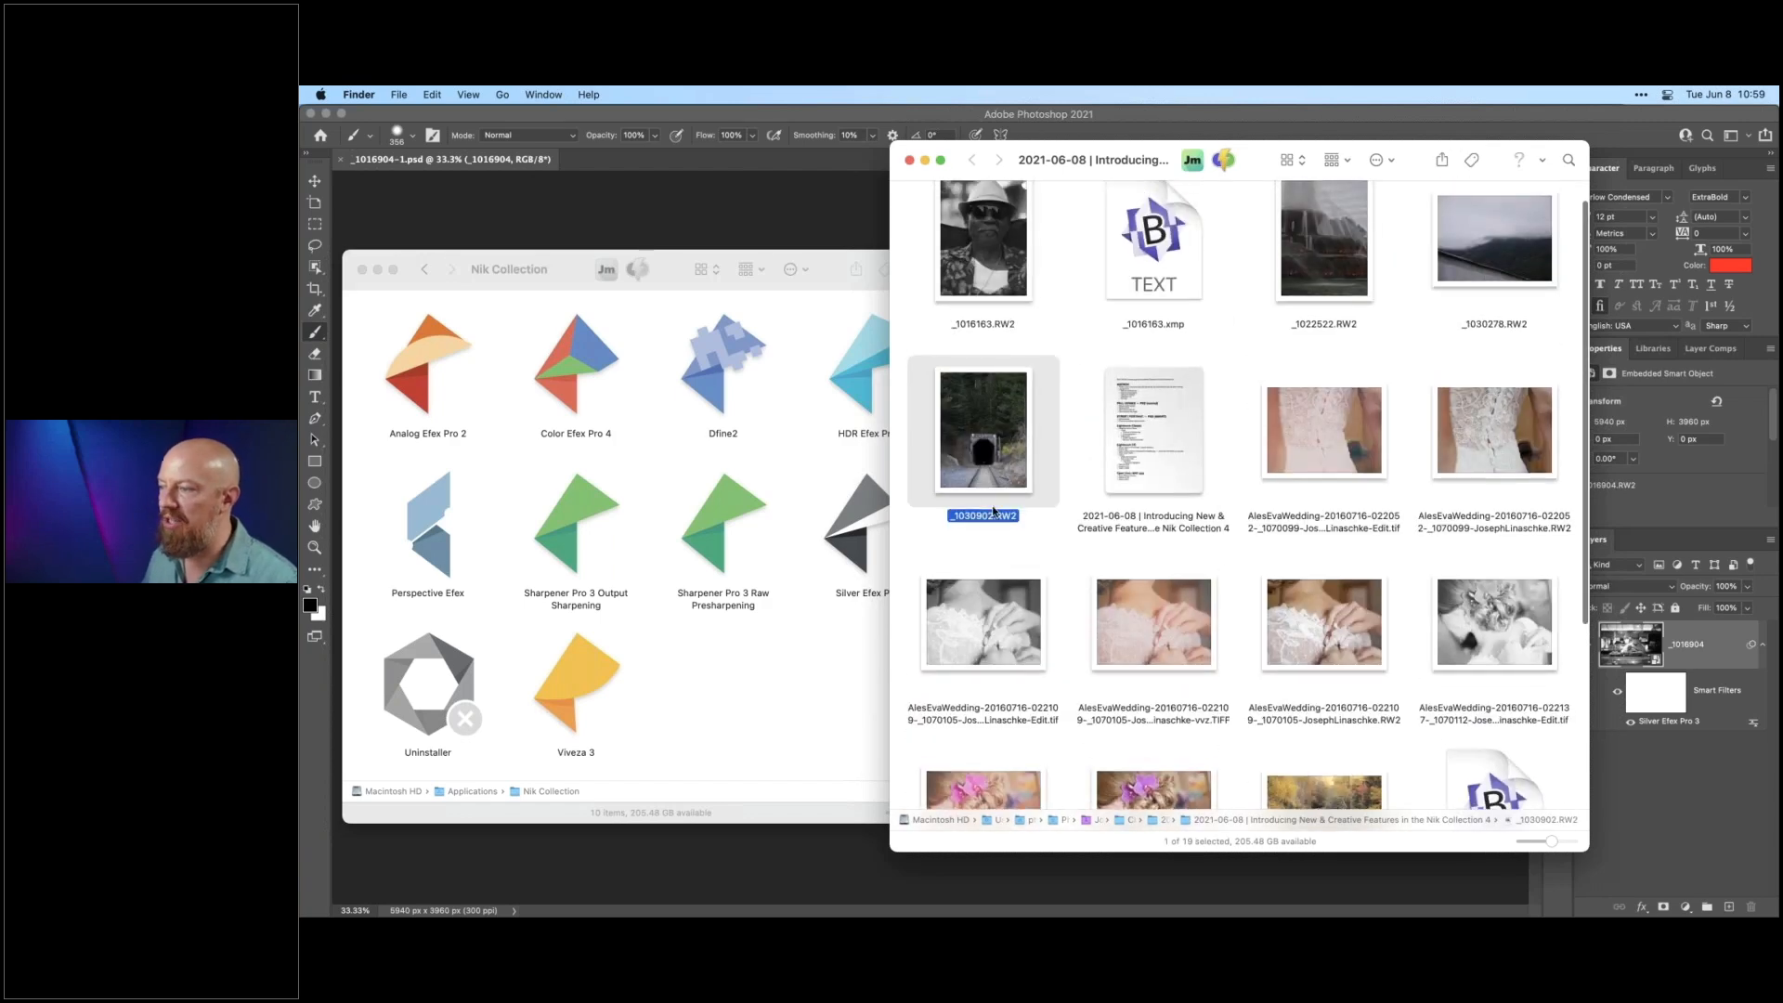
right_click(986, 430)
mouse_move(1077, 453)
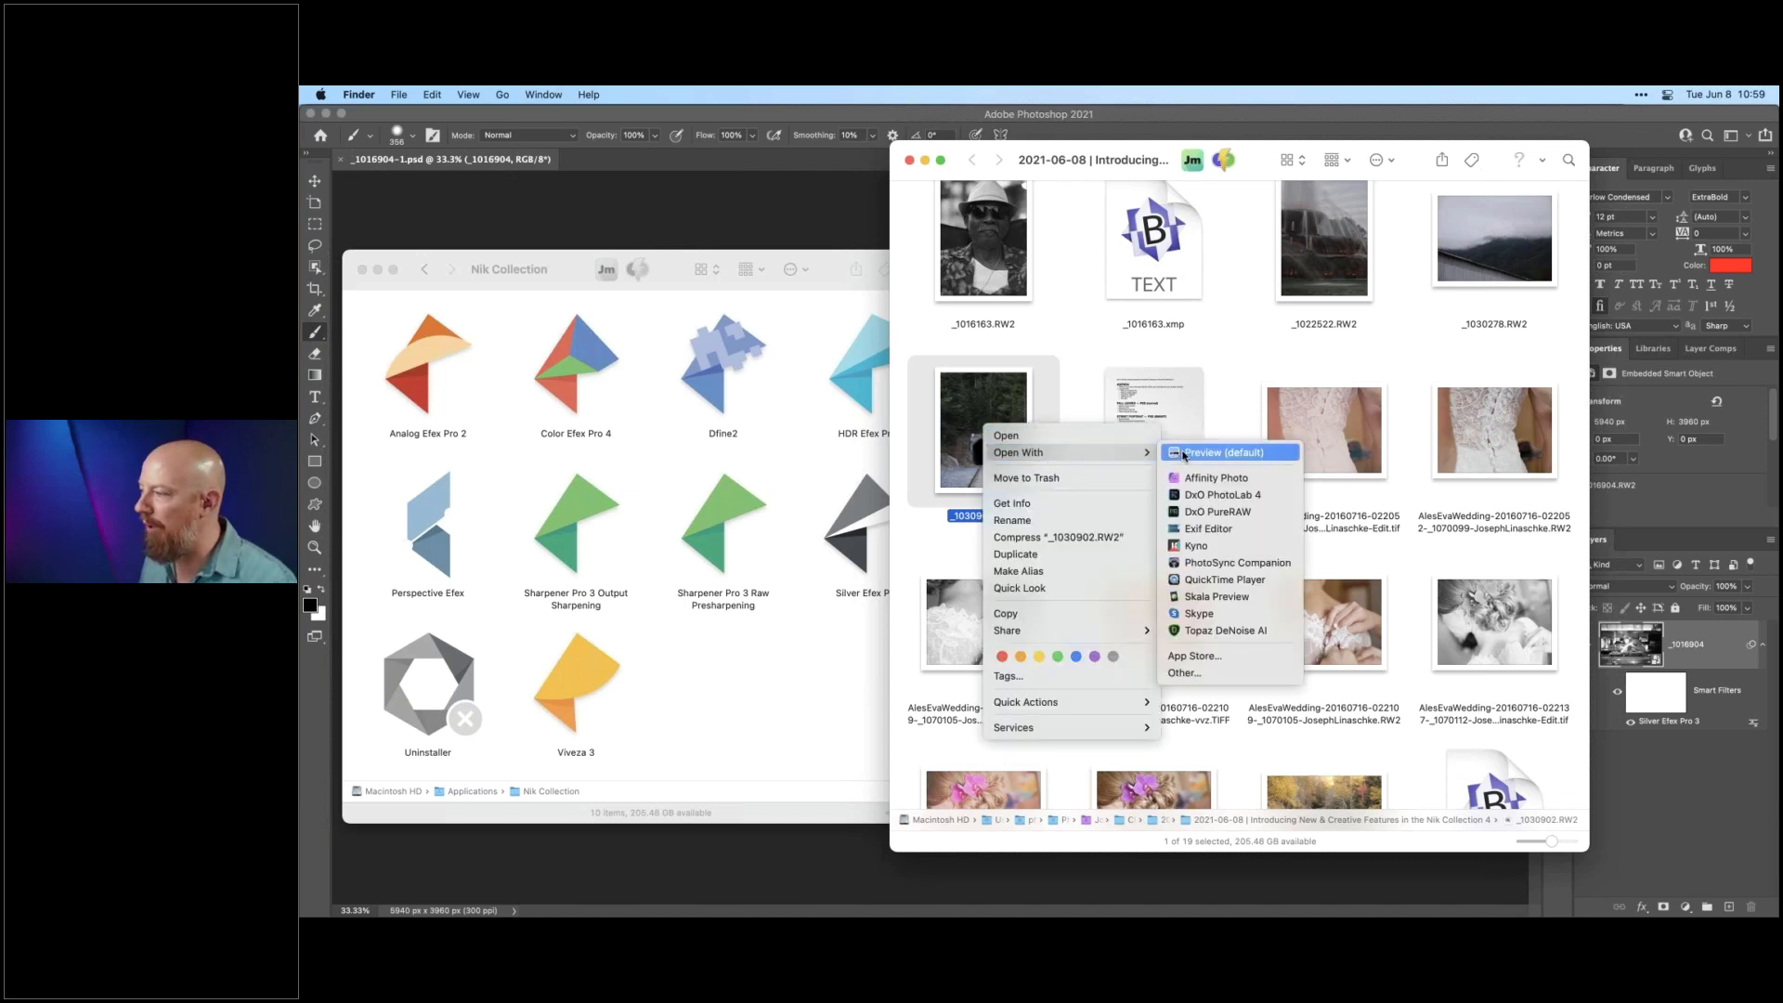
click(1198, 452)
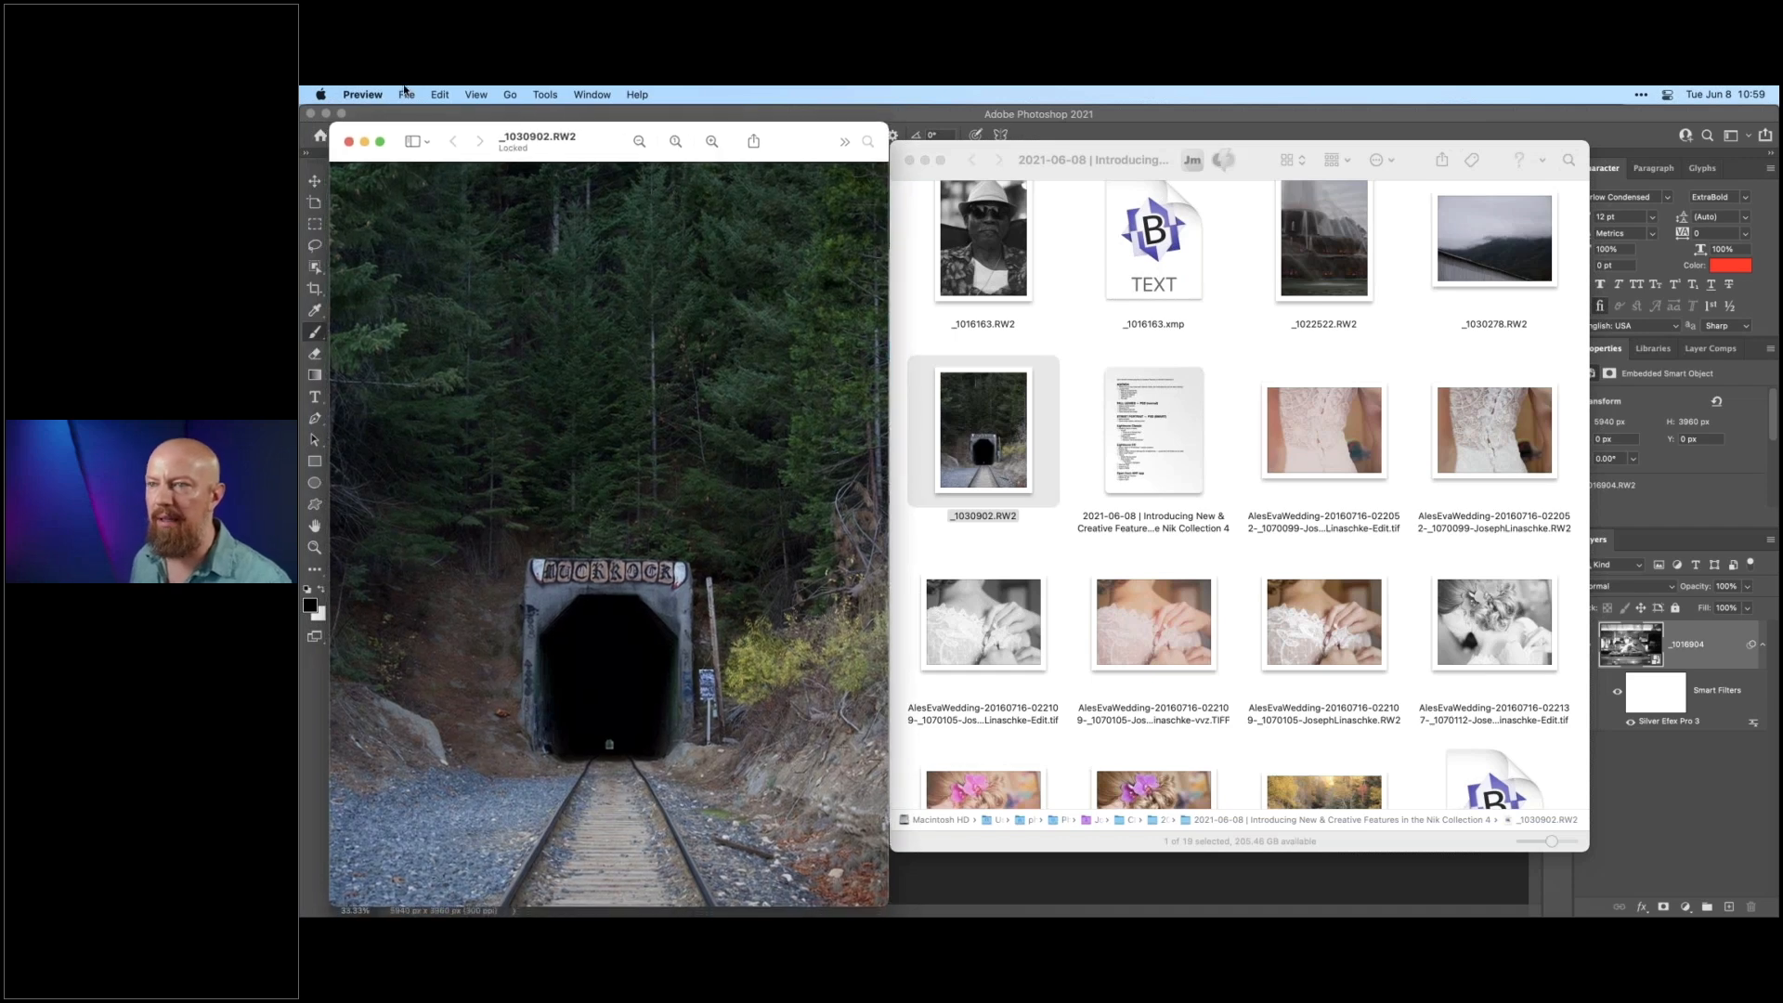
- Export the raw tunnel photo as an uncompressed 16 Bits/Channel TIFF named _1030902 into the webinar folder
click(407, 94)
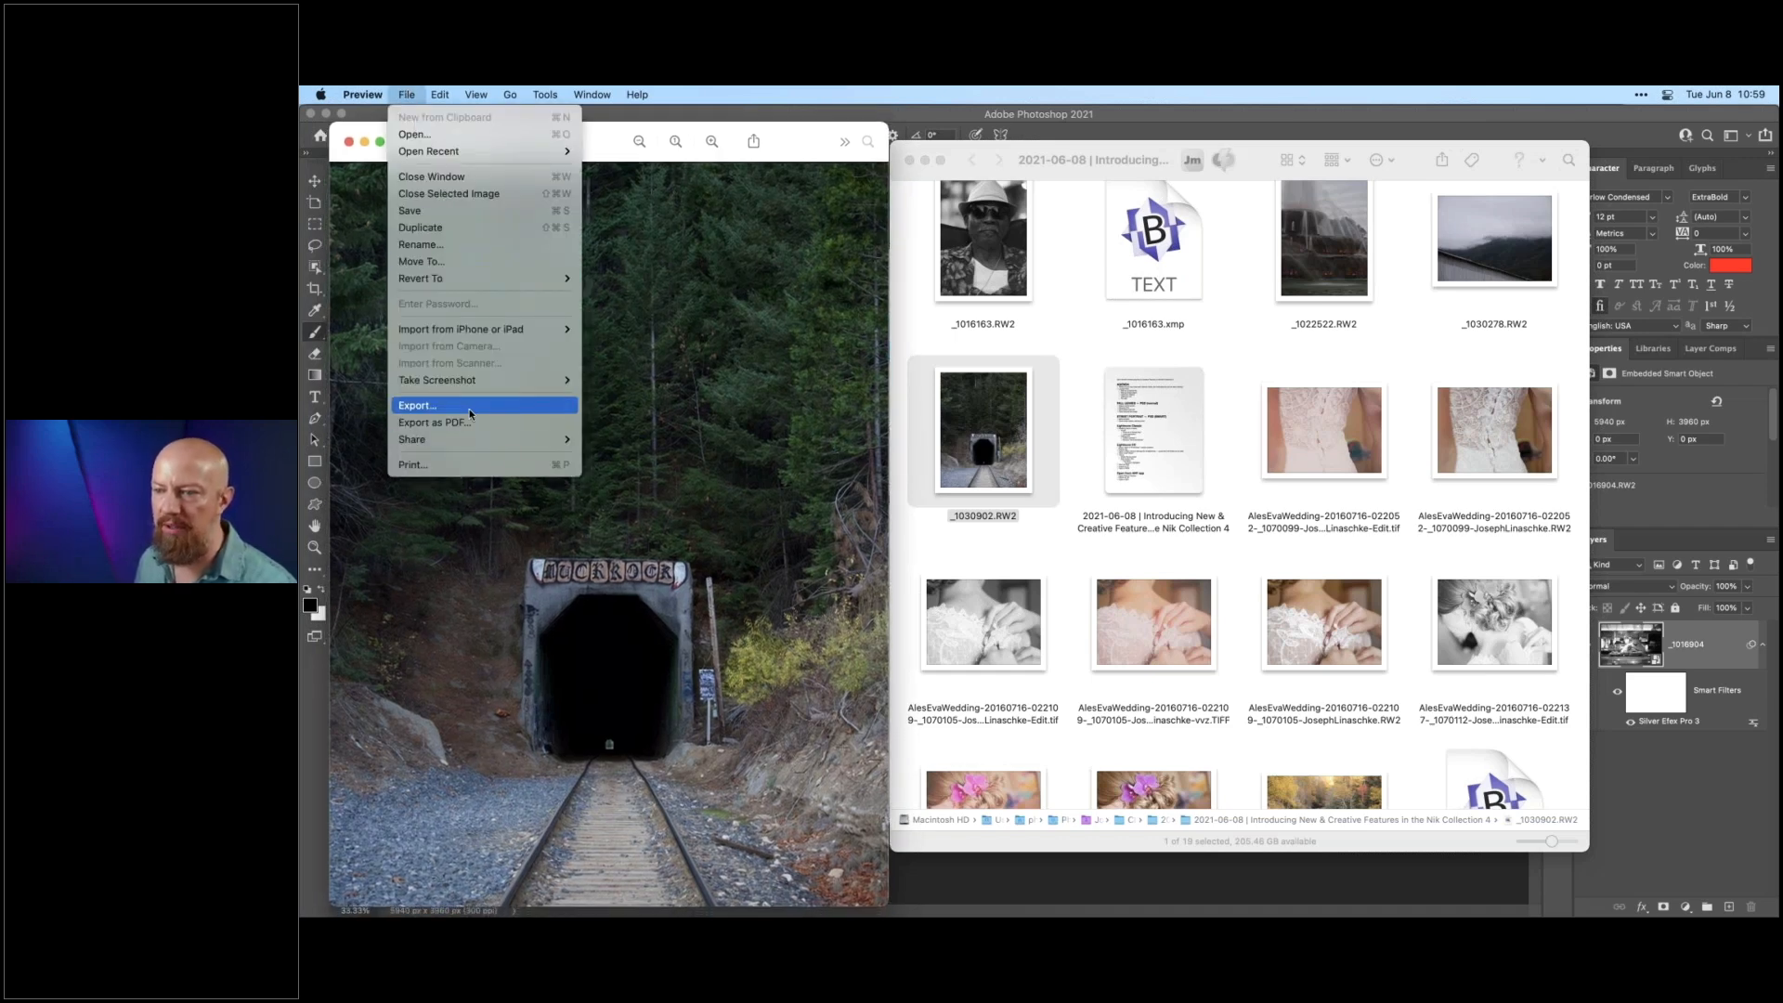
click(842, 389)
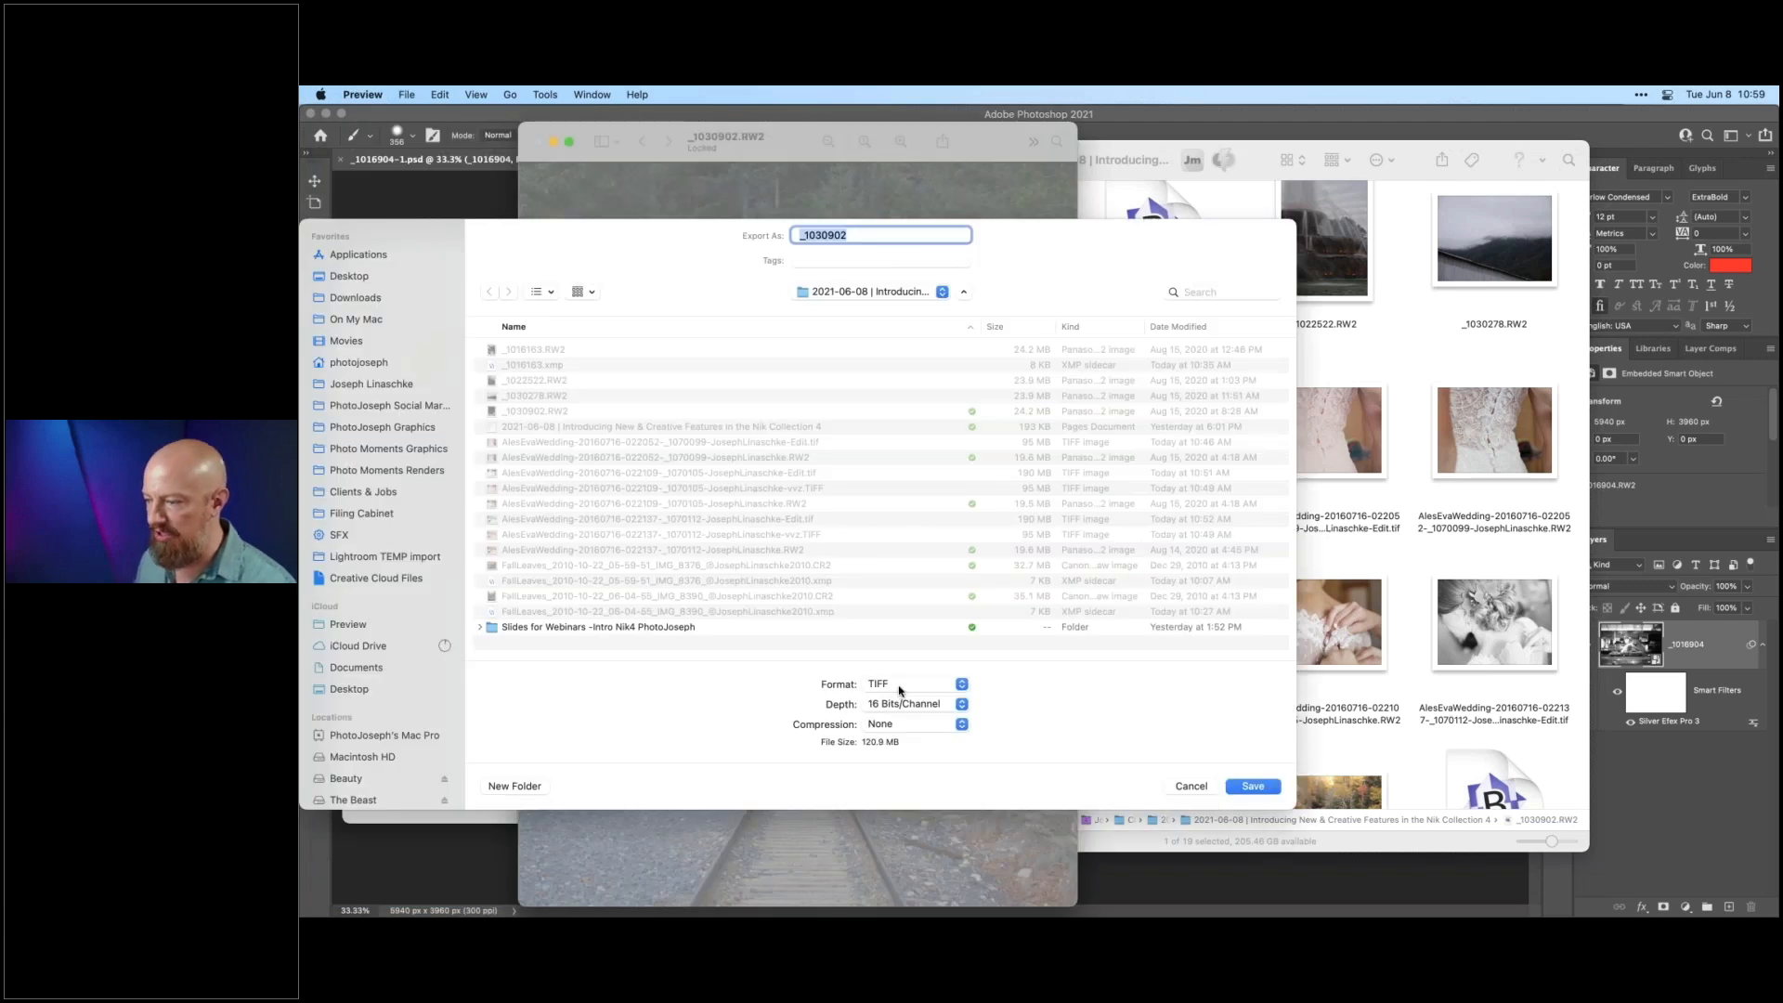
click(900, 691)
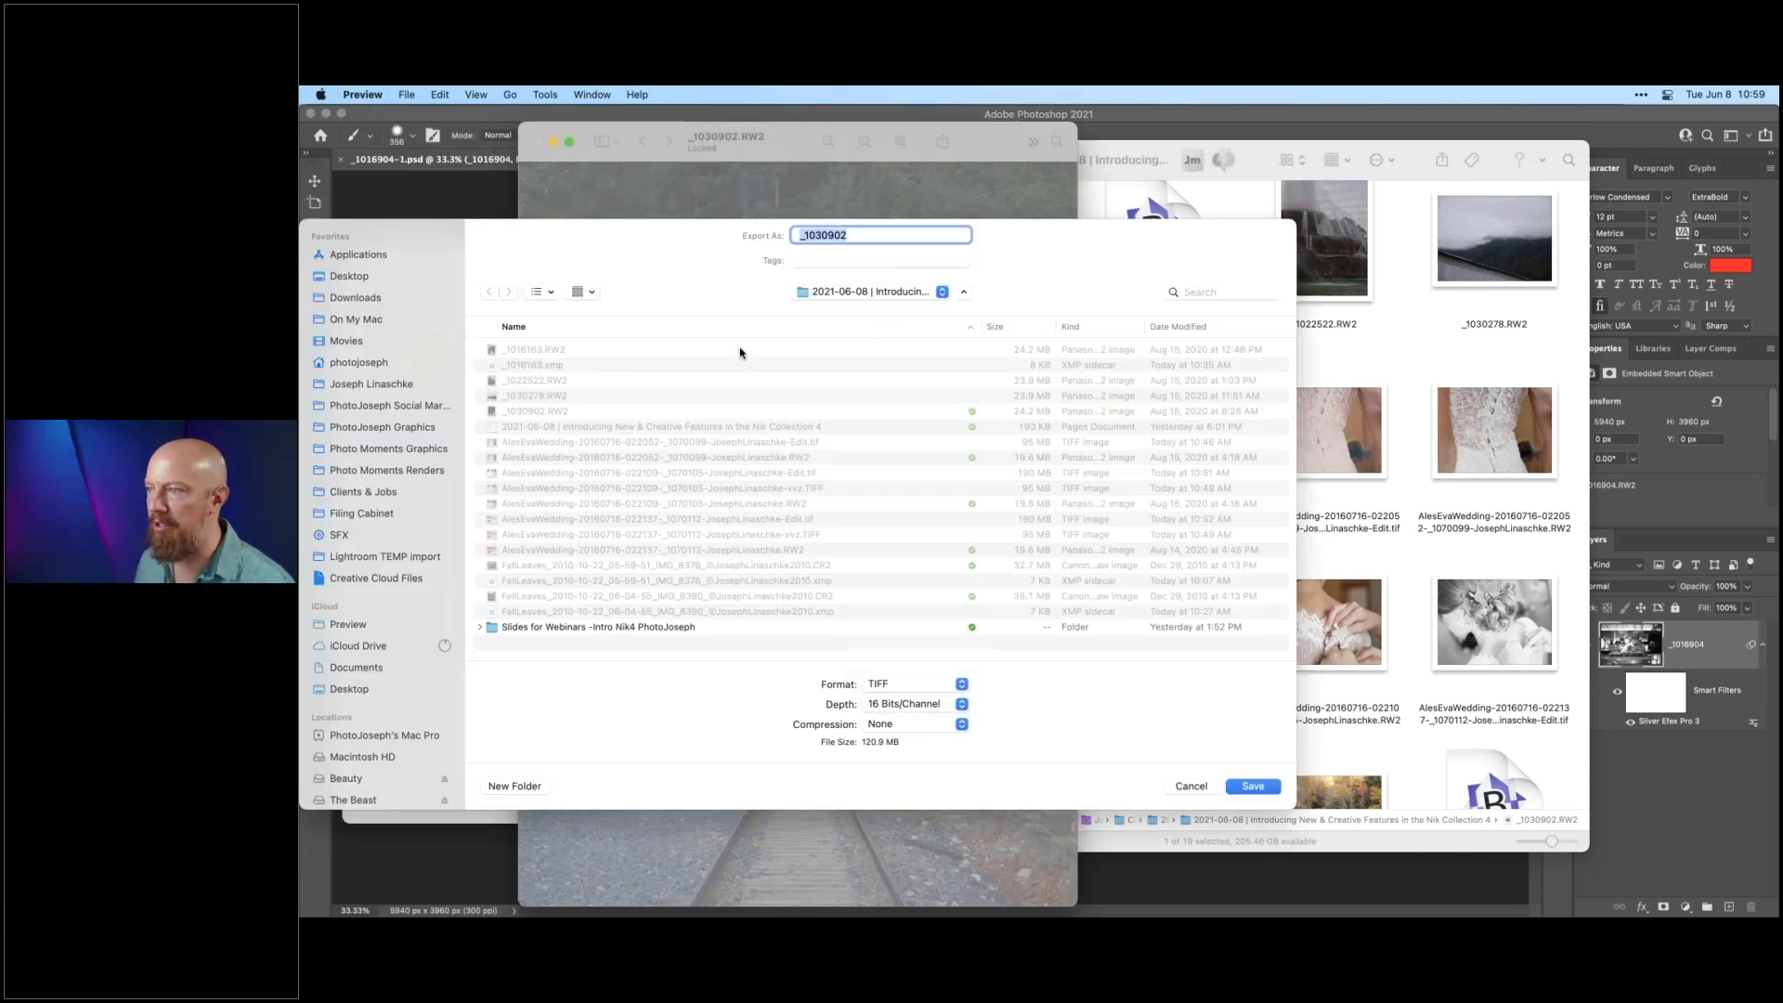
click(1266, 789)
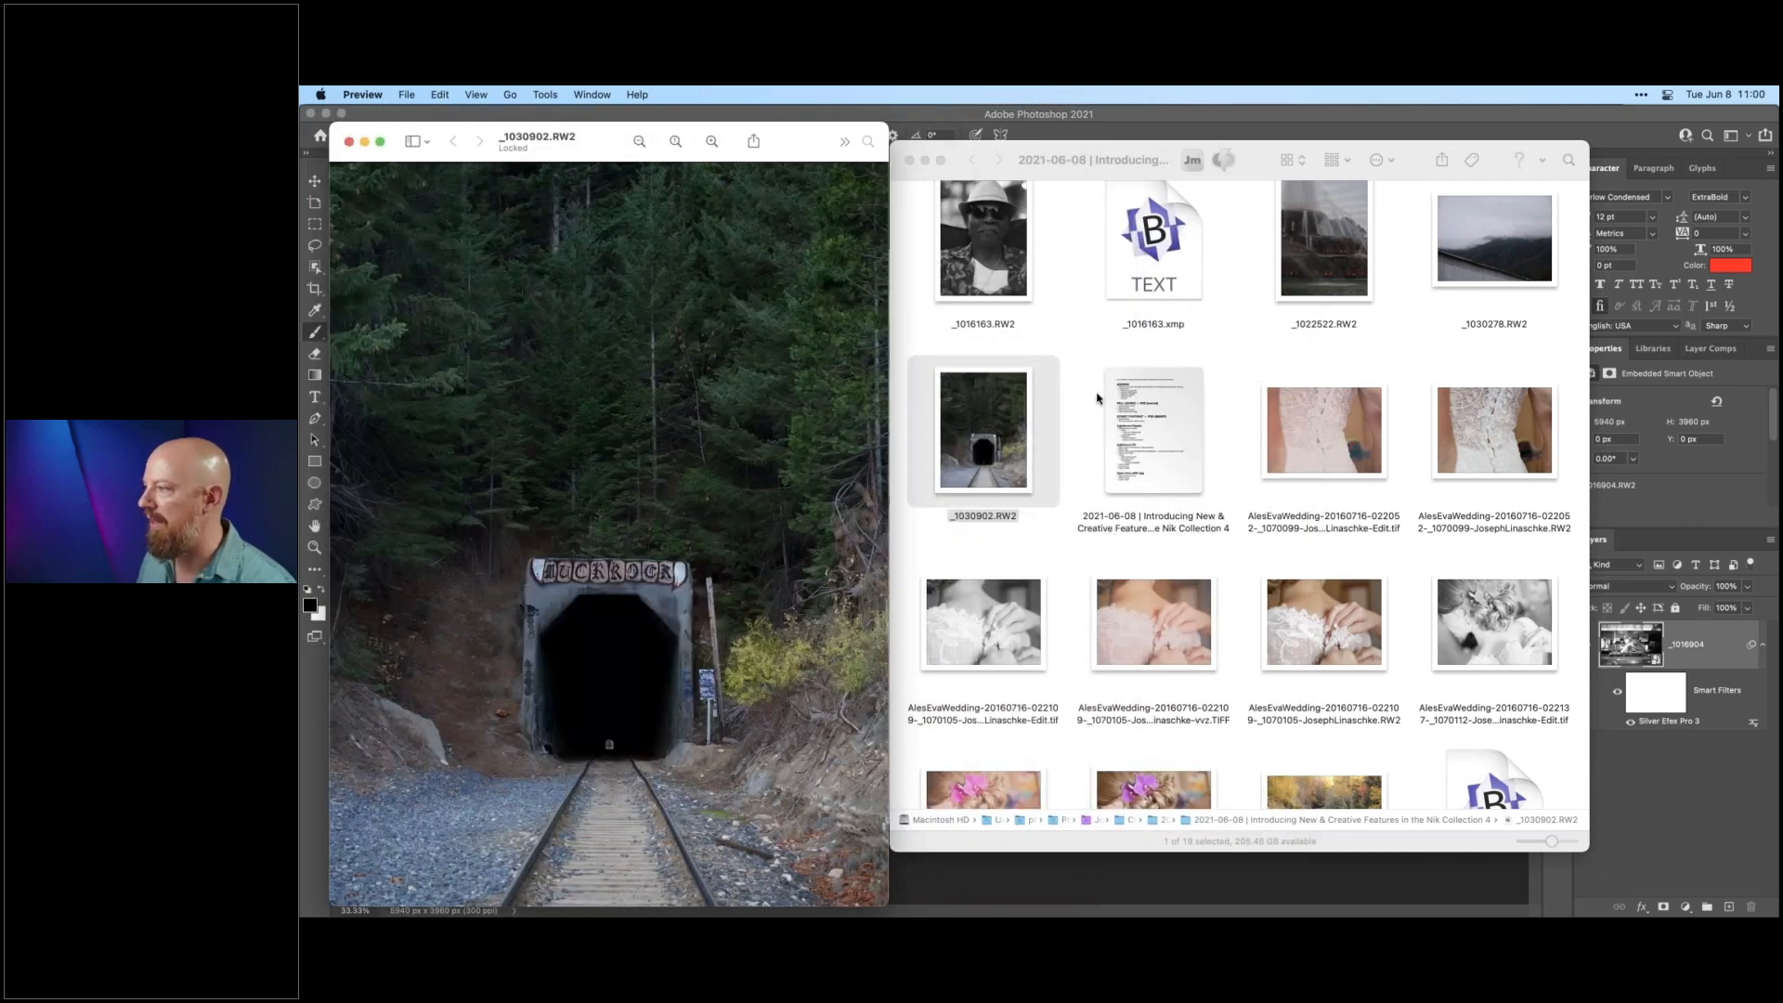
- Show the file extension of the exported _1030902 TIFF through its Finder info, and close the info window
click(1003, 423)
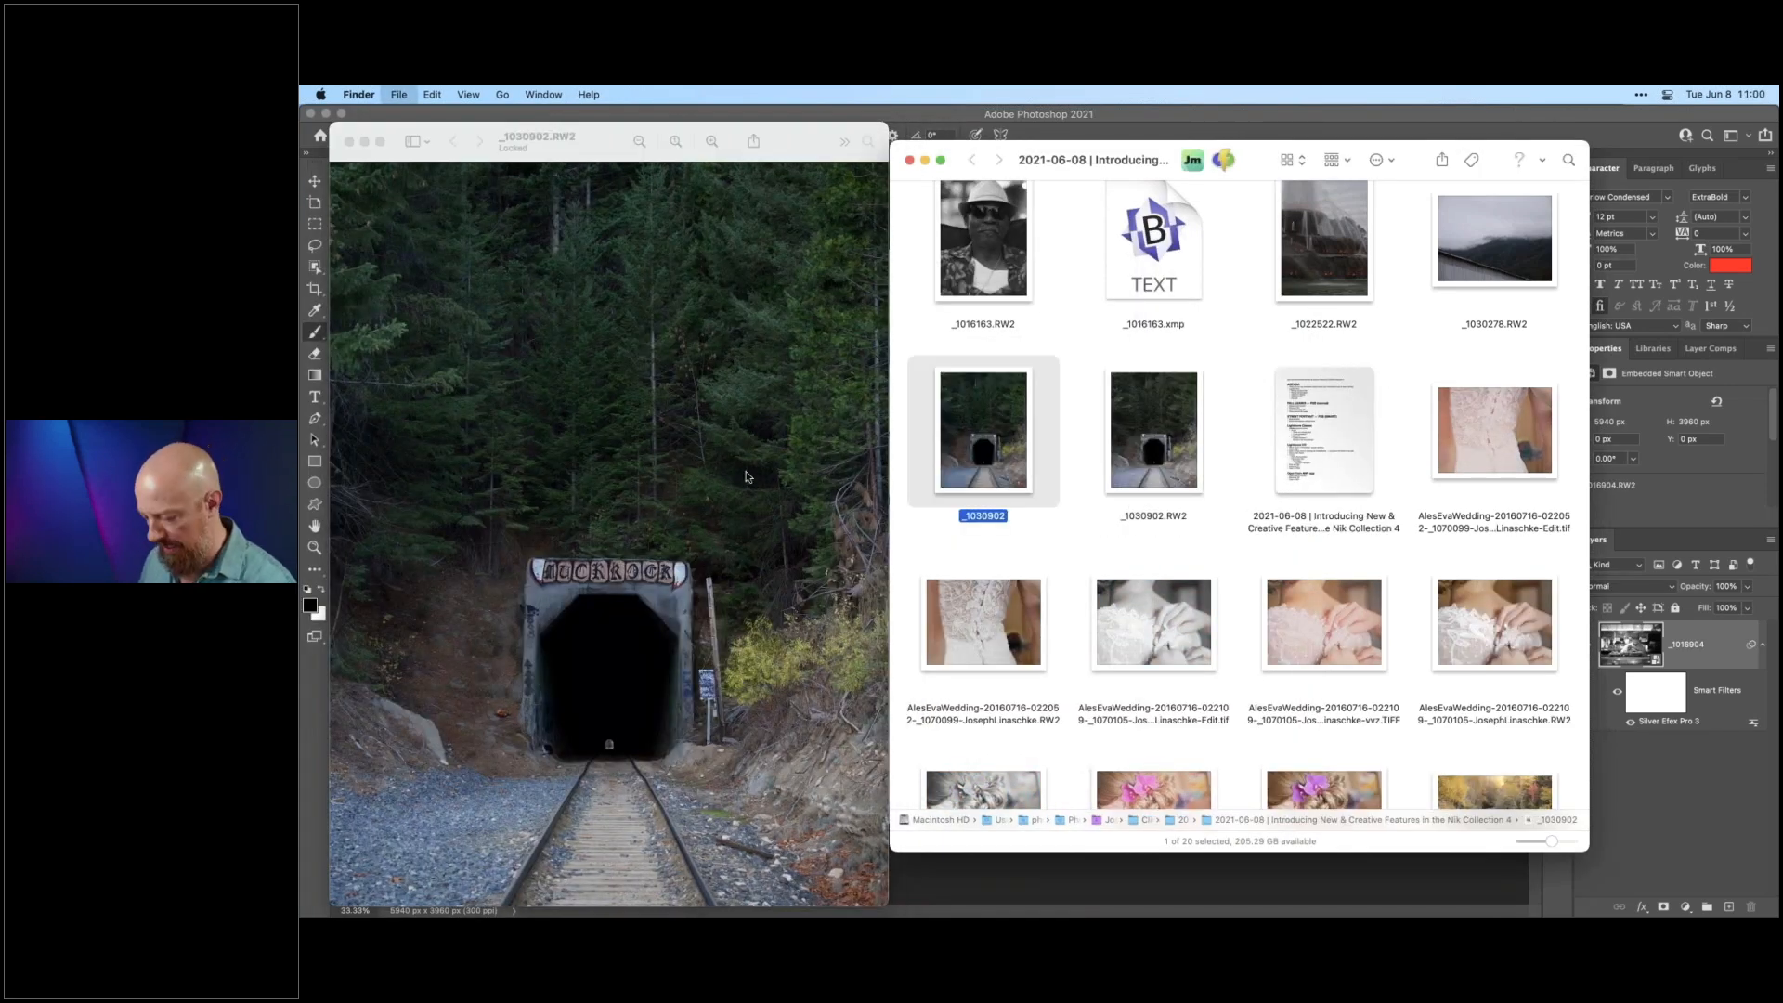
key(super+i)
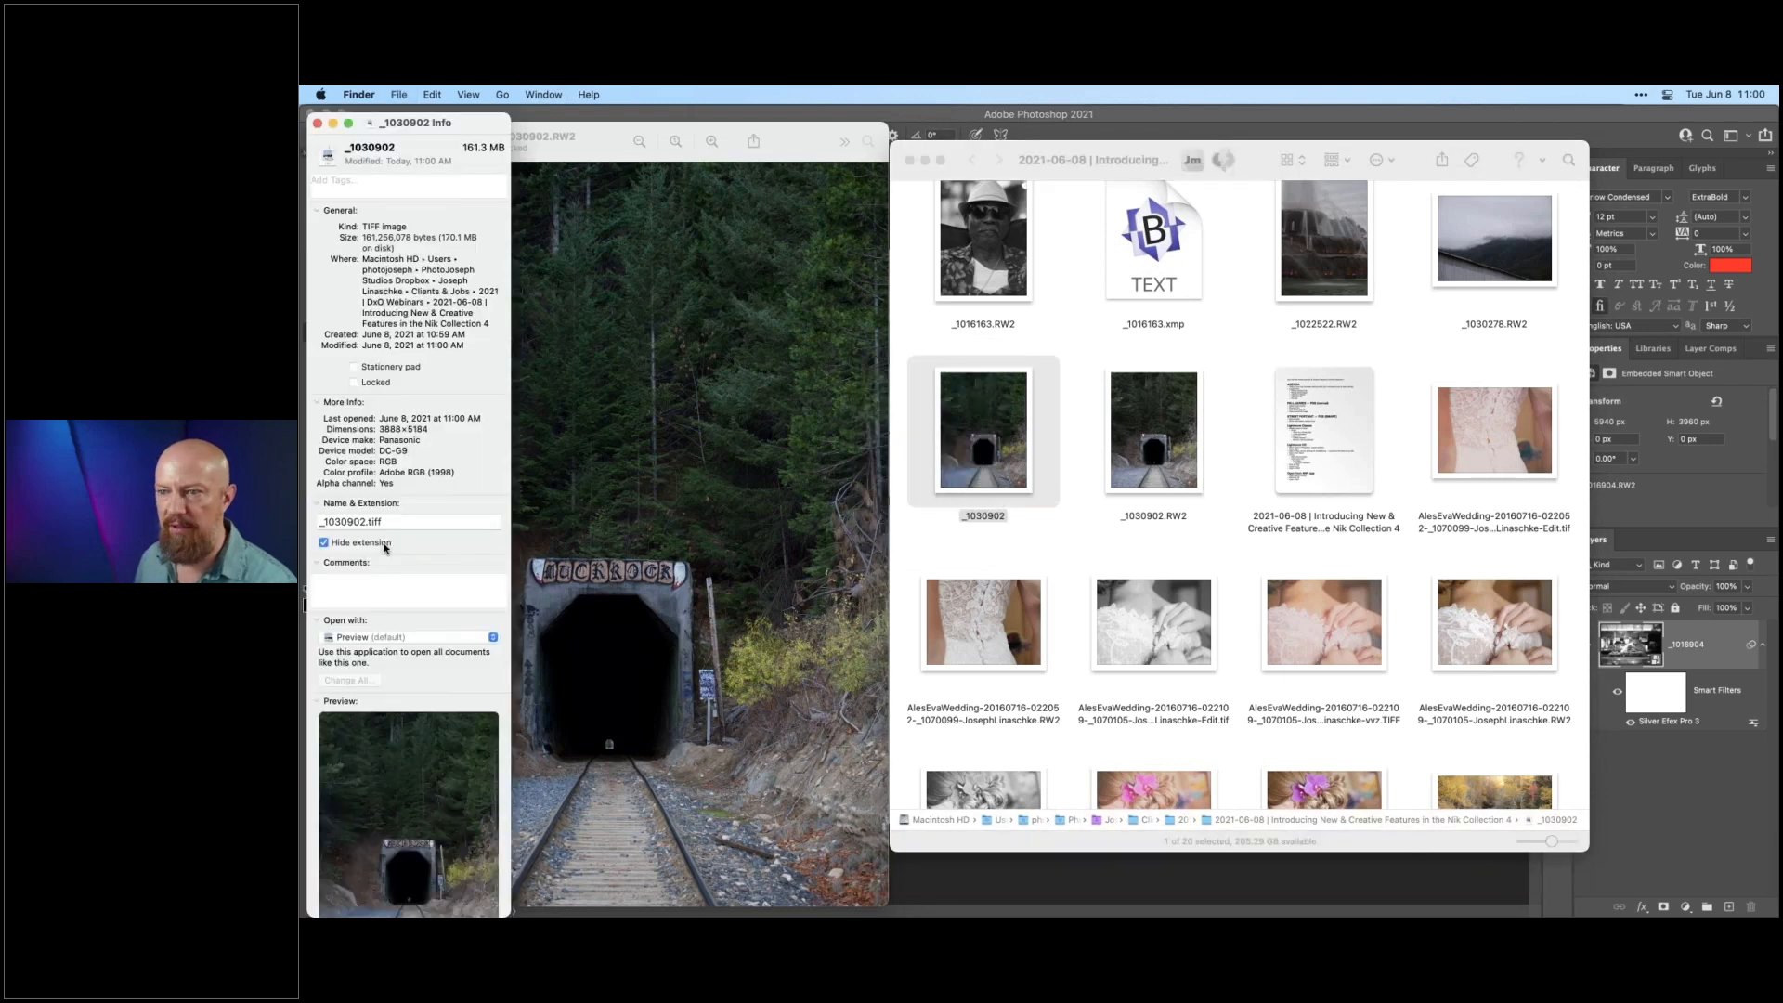
click(324, 542)
click(317, 122)
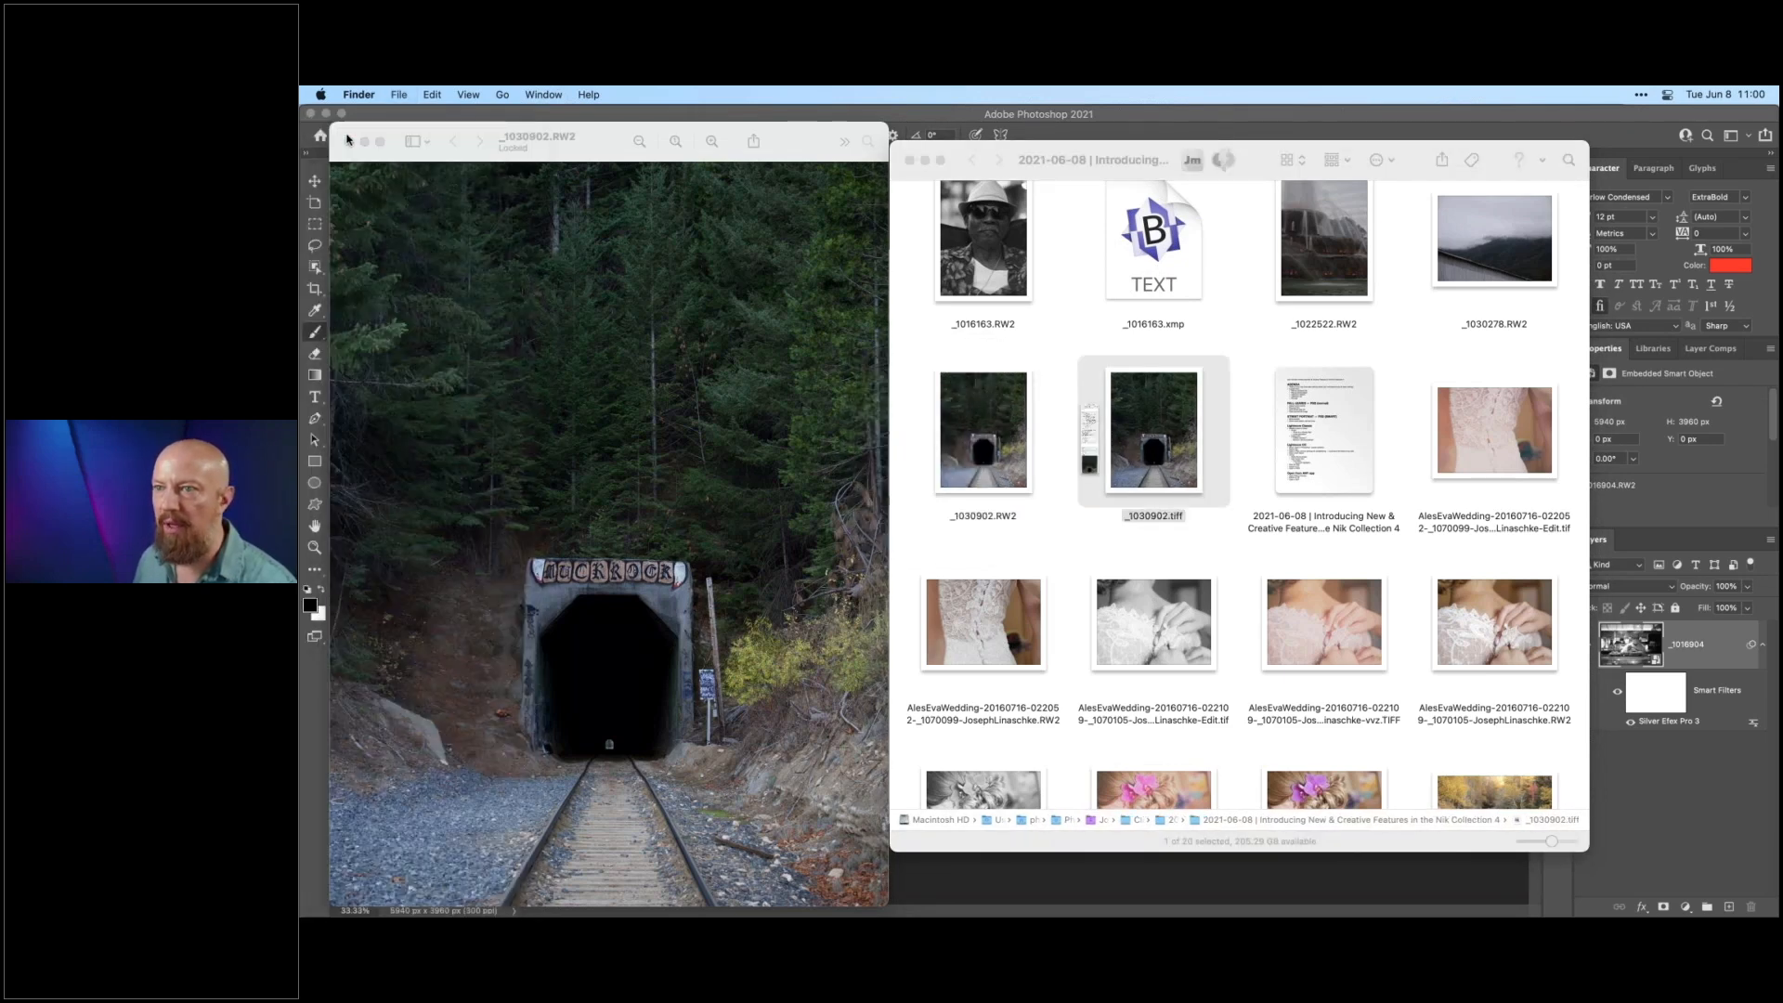
- Close the raw photo's Preview window and open _1030902.tiff with Color Efex Pro 4 from the Nik Collection folder
click(349, 143)
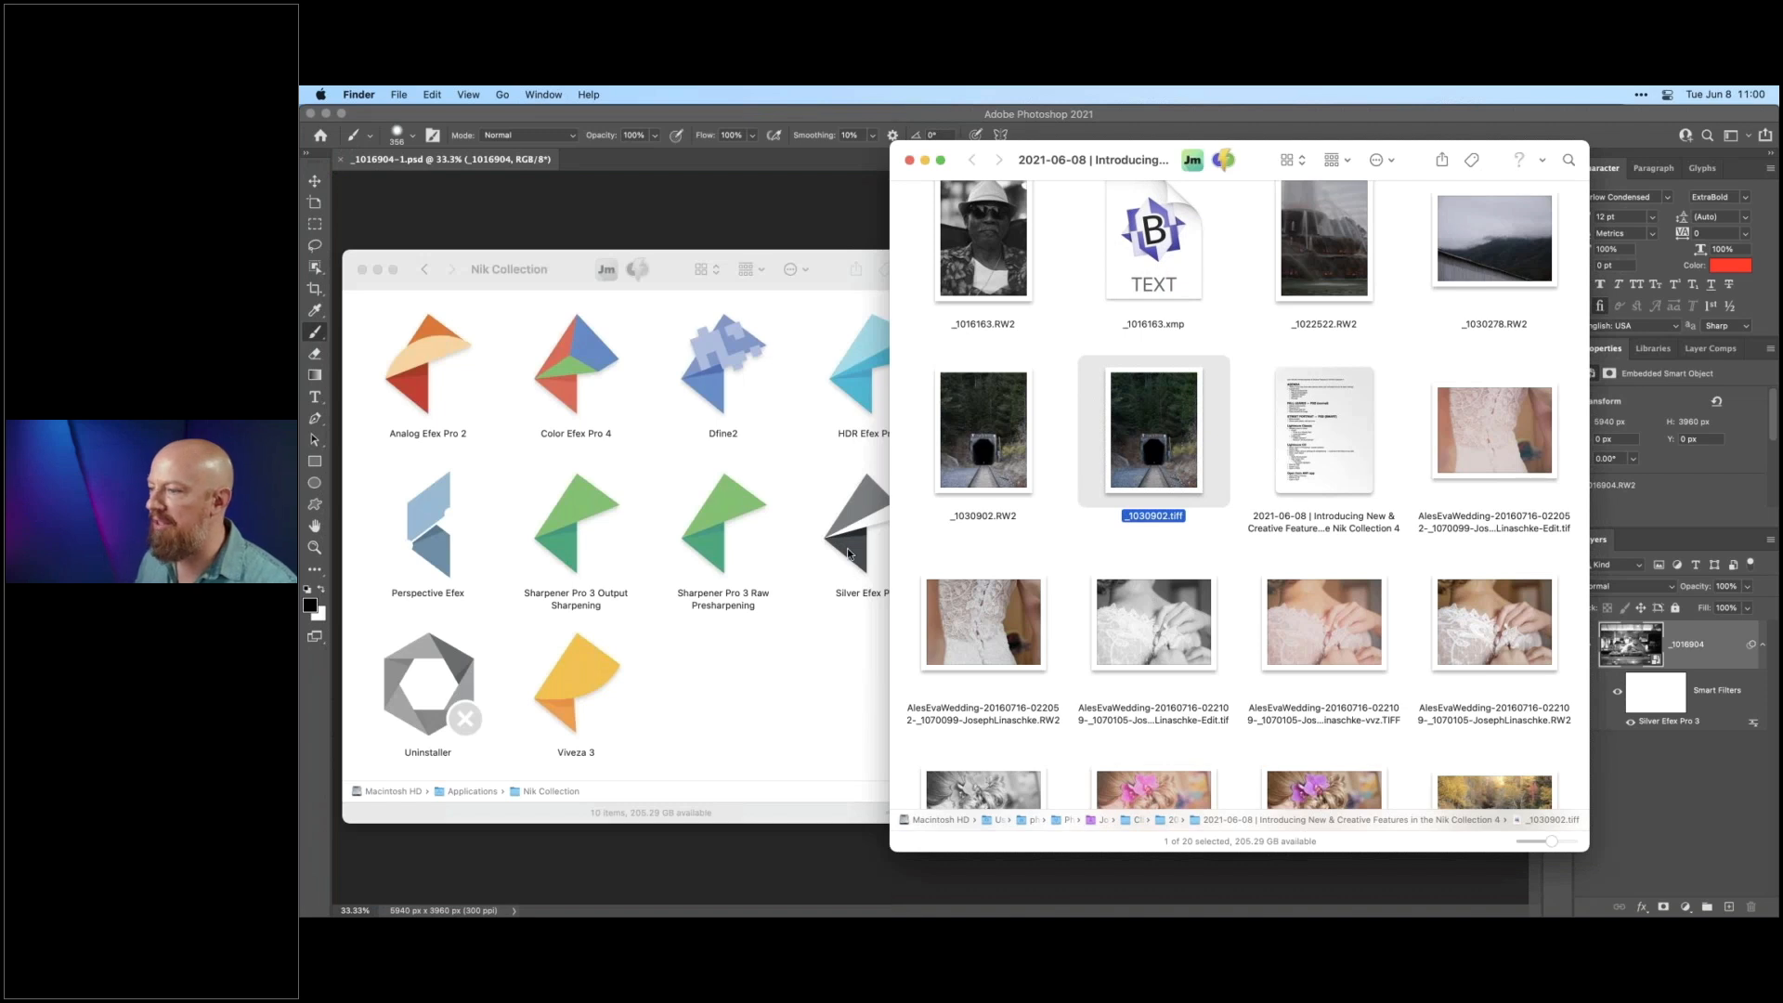
click(599, 383)
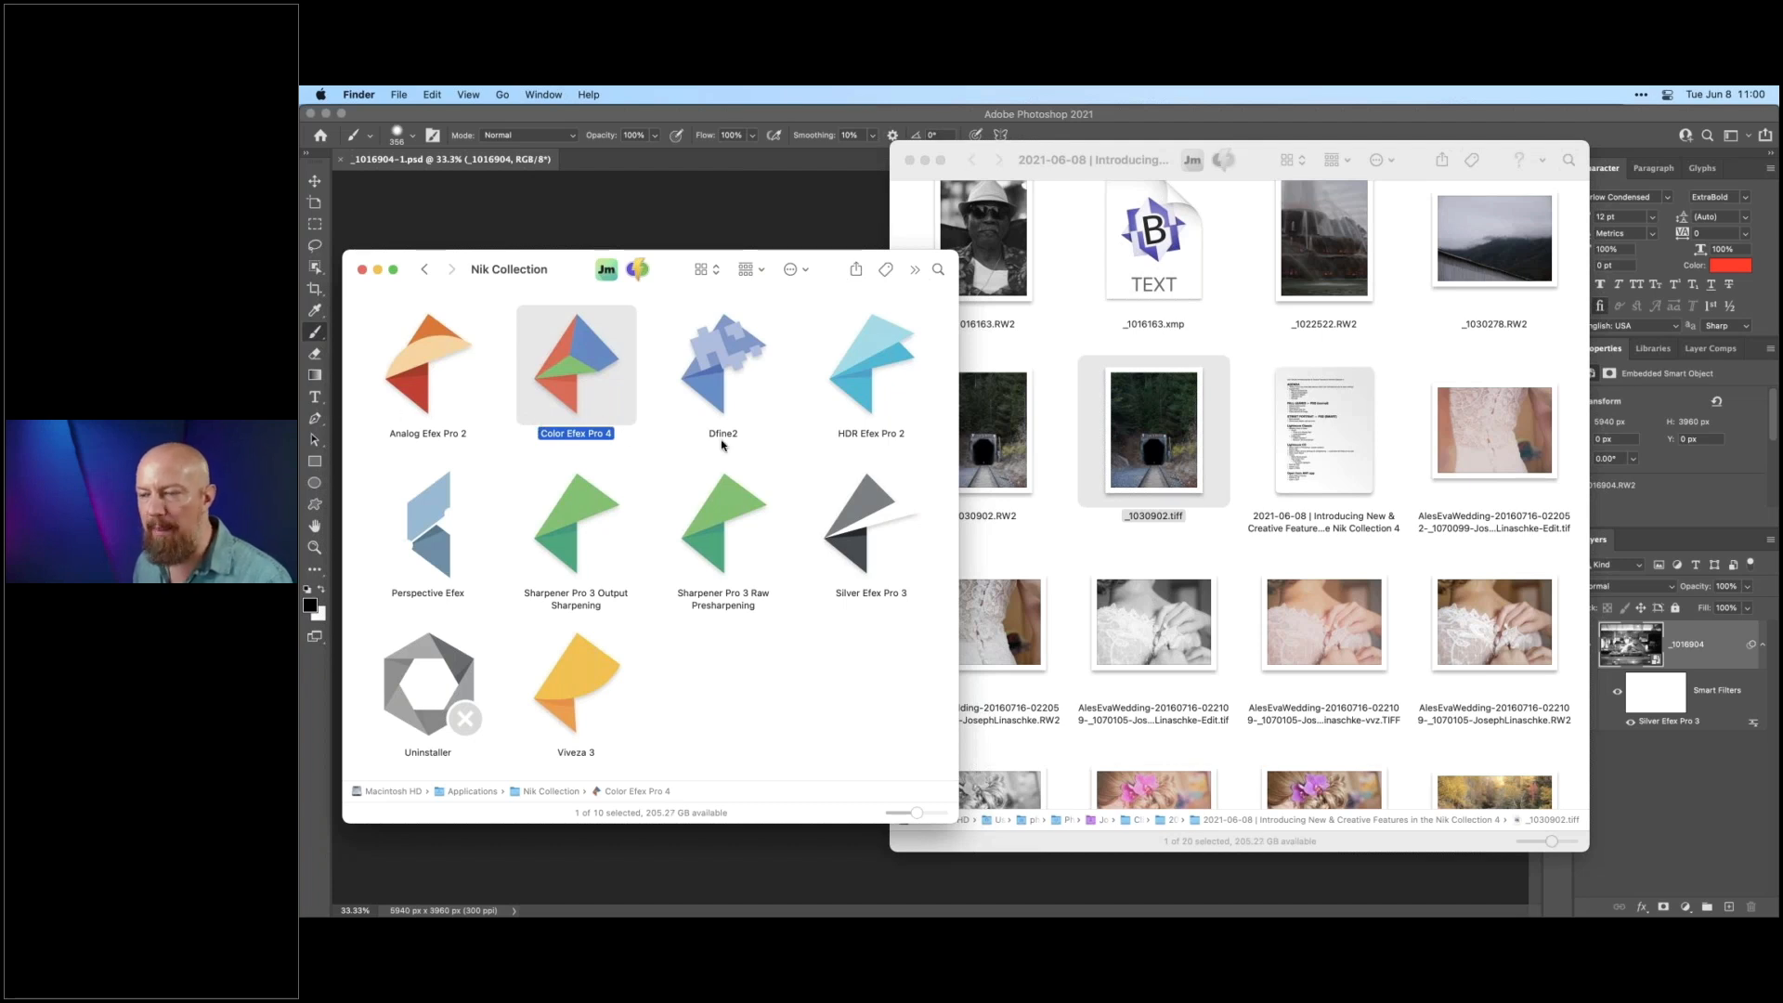
drag(1151, 457, 567, 362)
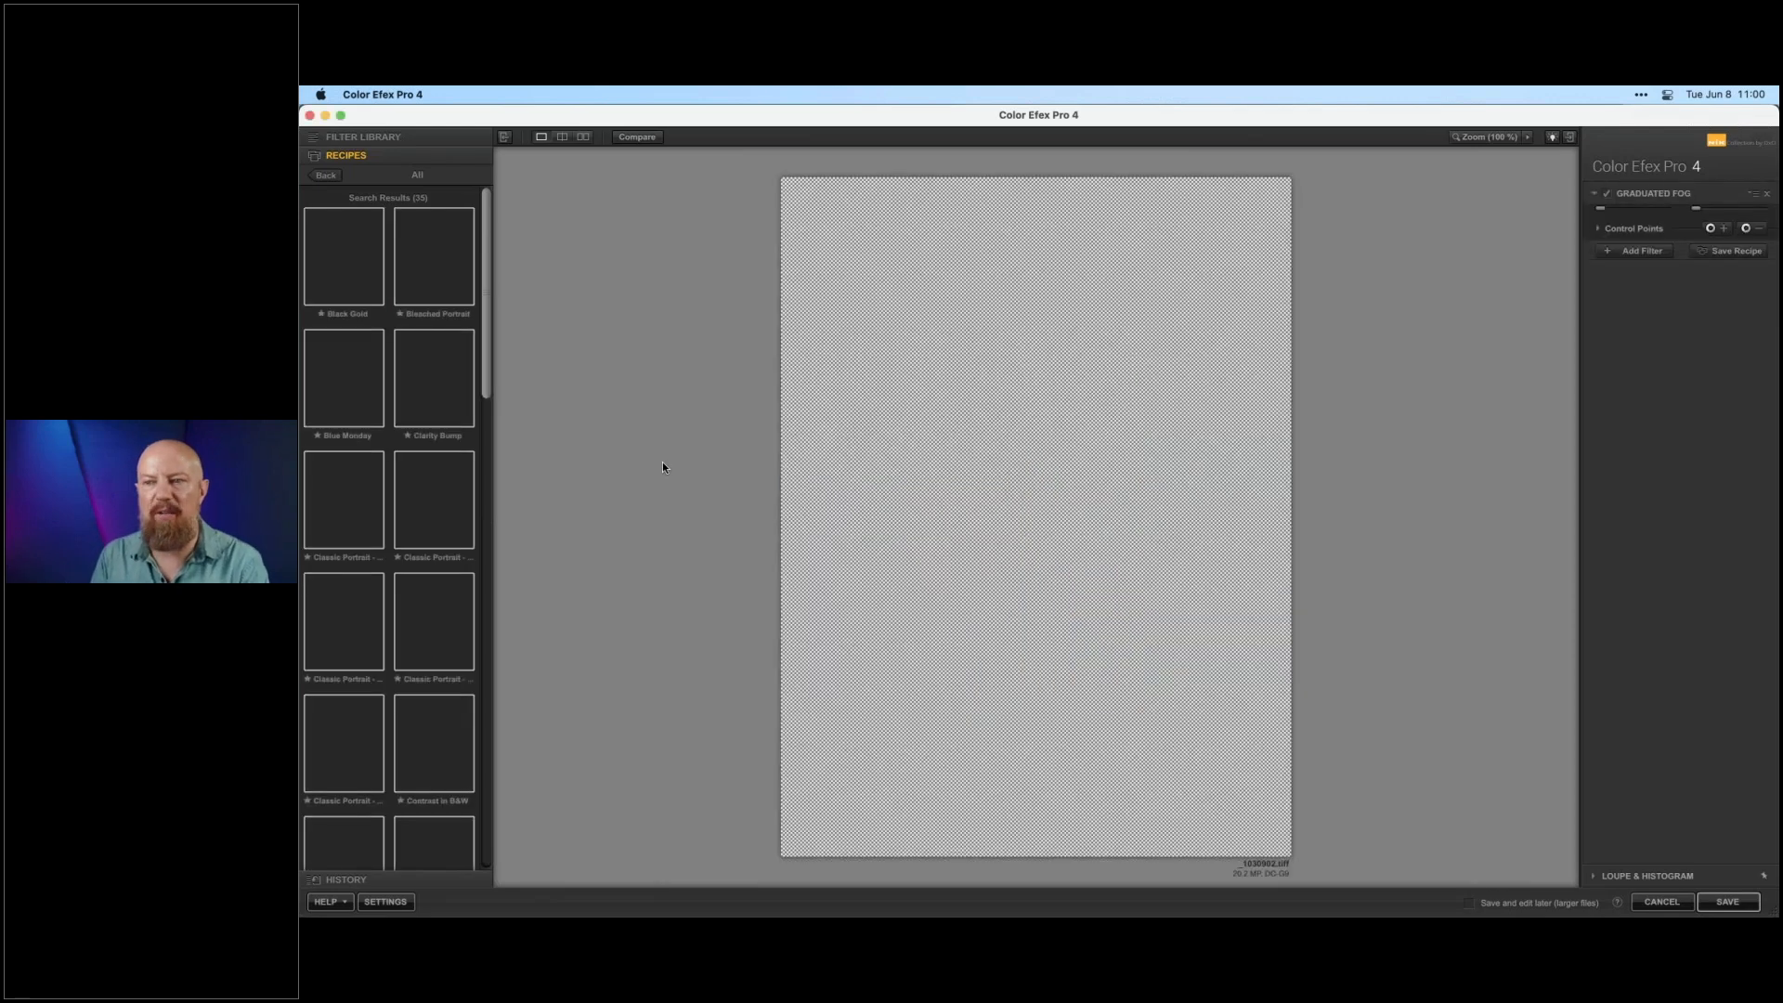
- Apply the Classic Portrait recipe combining Photo Stylizer, Glamour Glow and Film Efex: Vintage, and save the edited TIFF
click(444, 638)
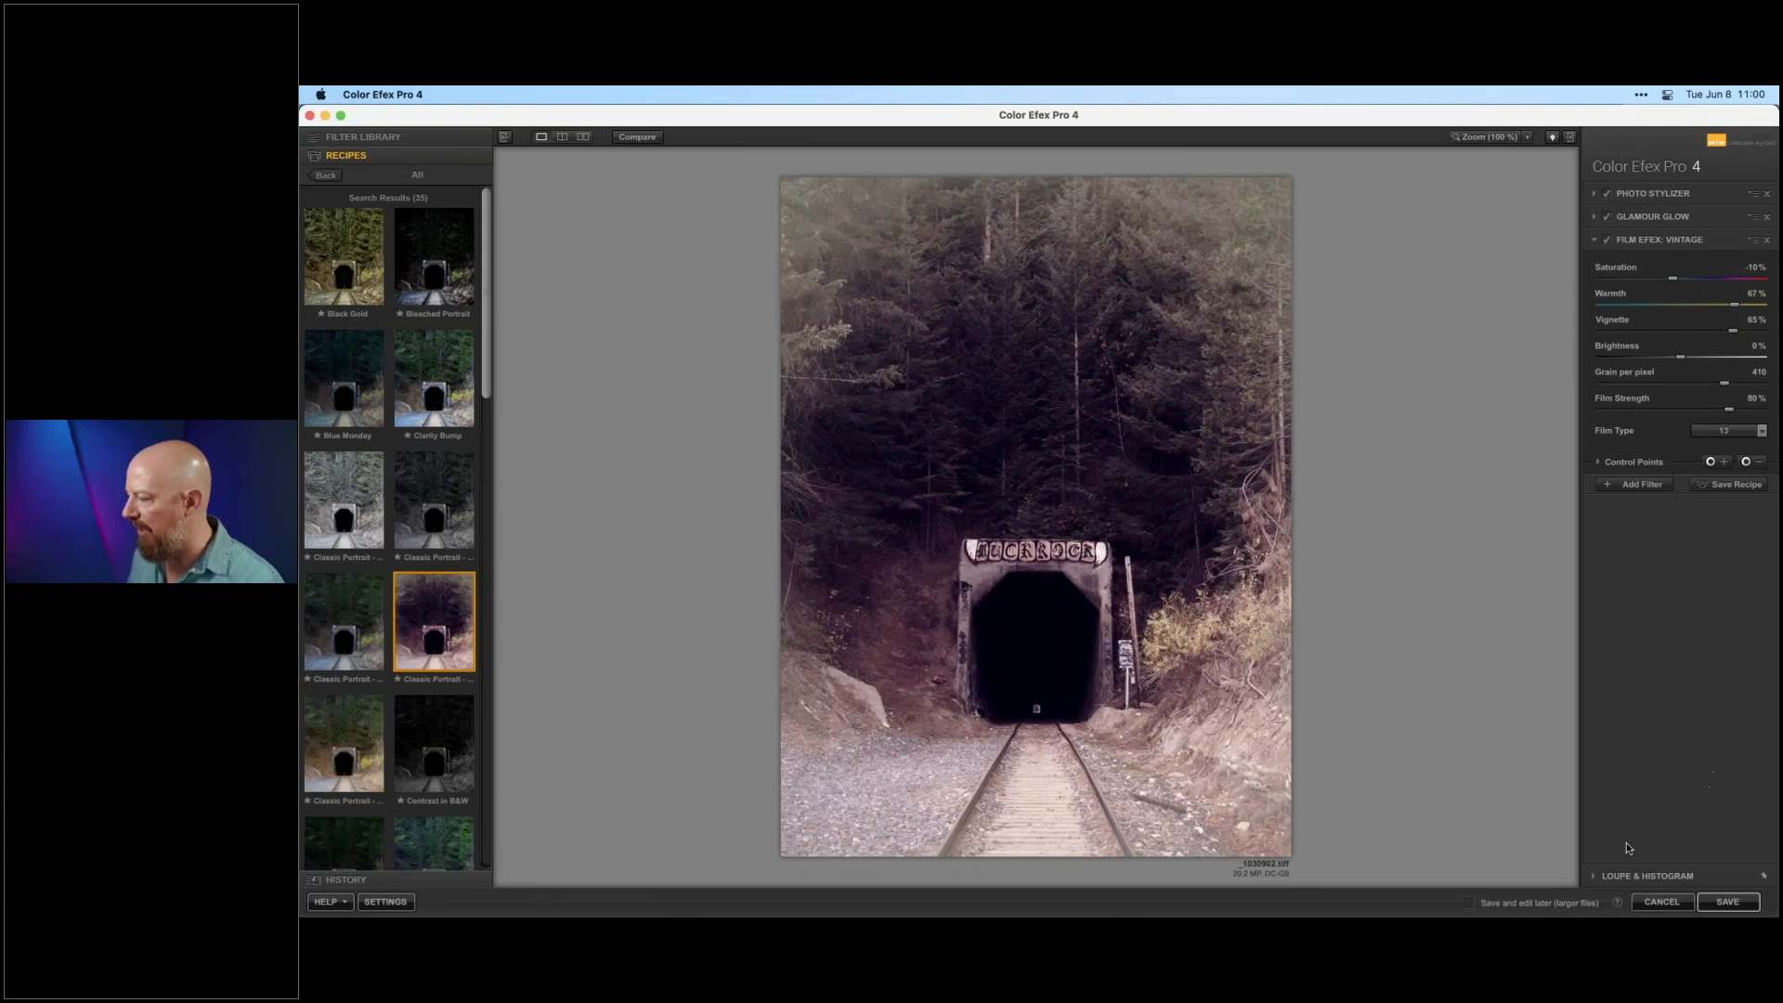
click(1471, 906)
click(1726, 899)
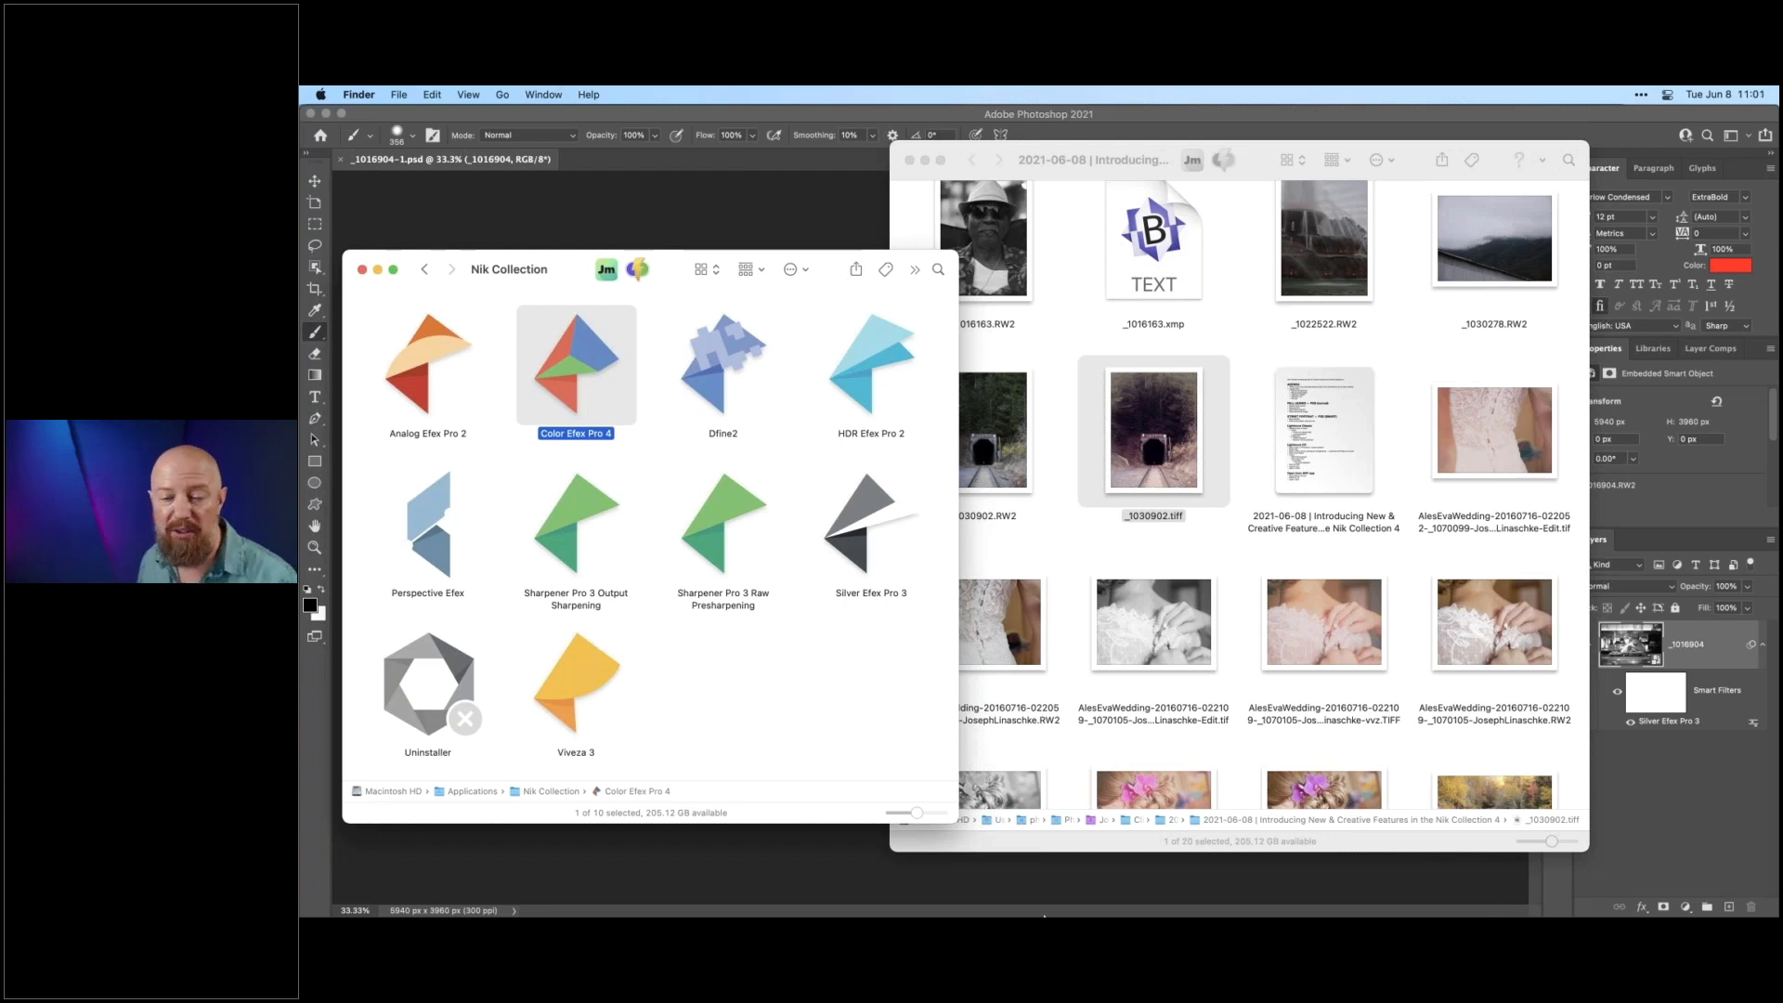
key(super+Tab)
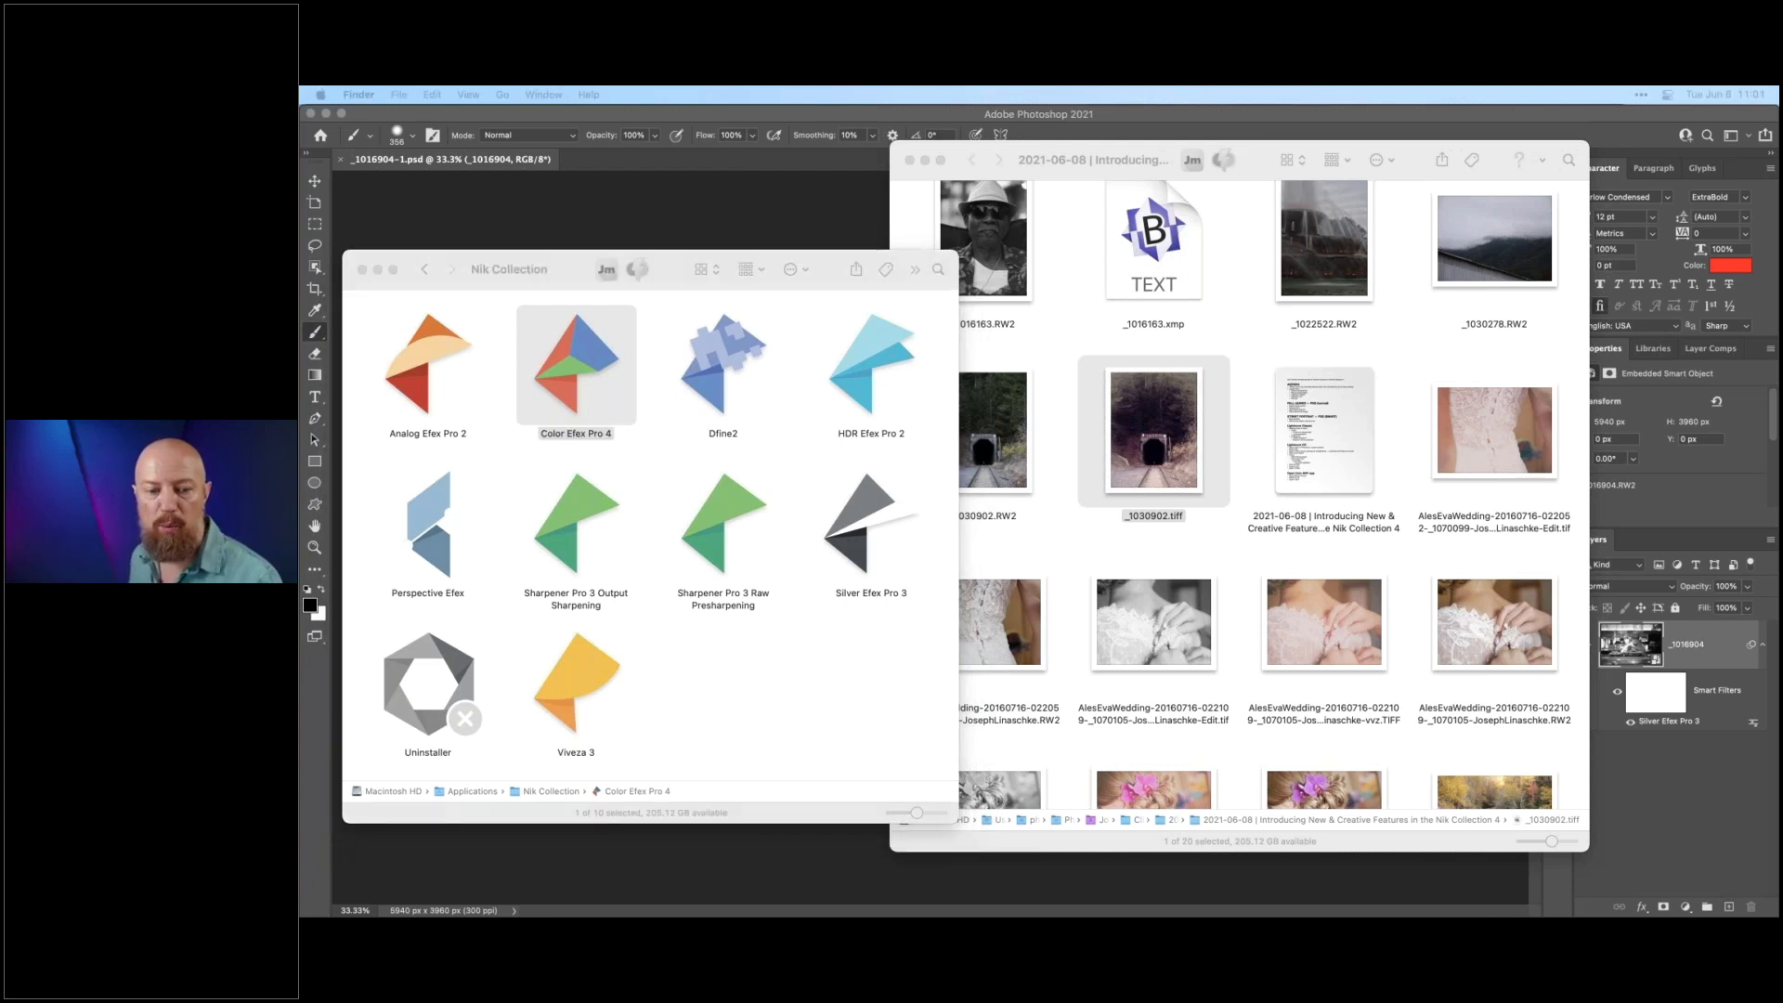